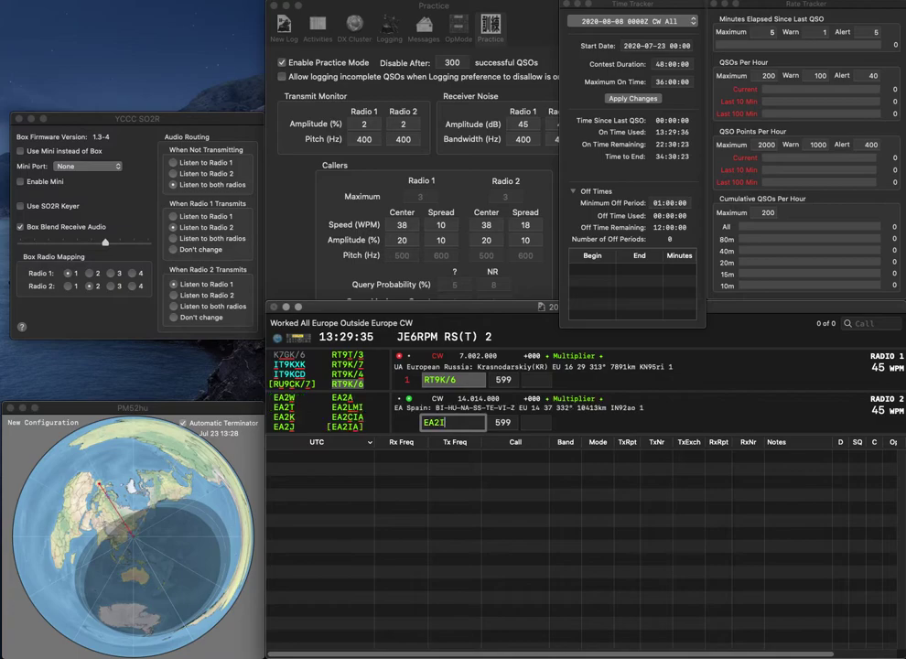
{"action": "key", "text": "Return"}
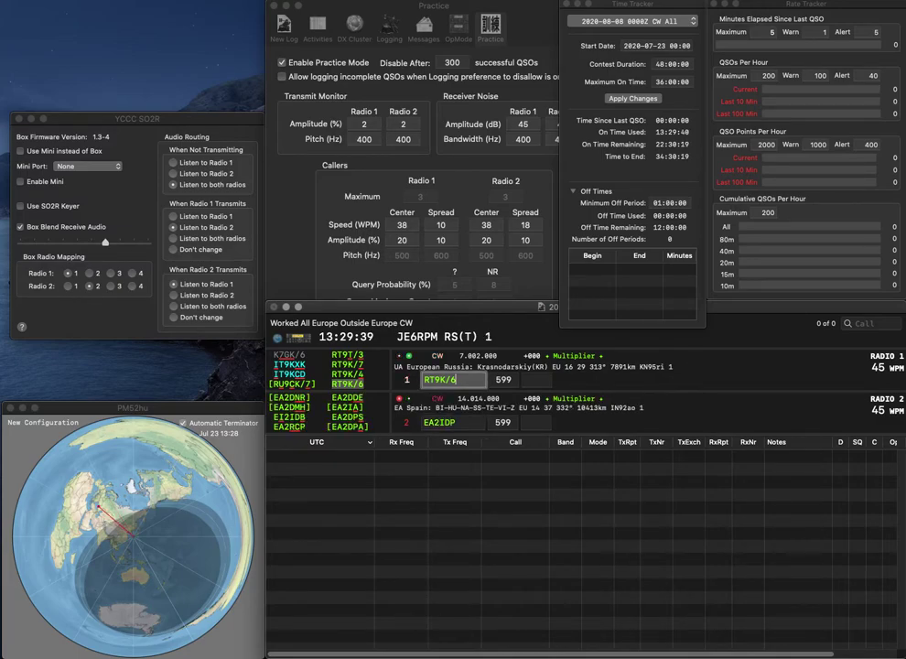
{"action": "key", "text": "space"}
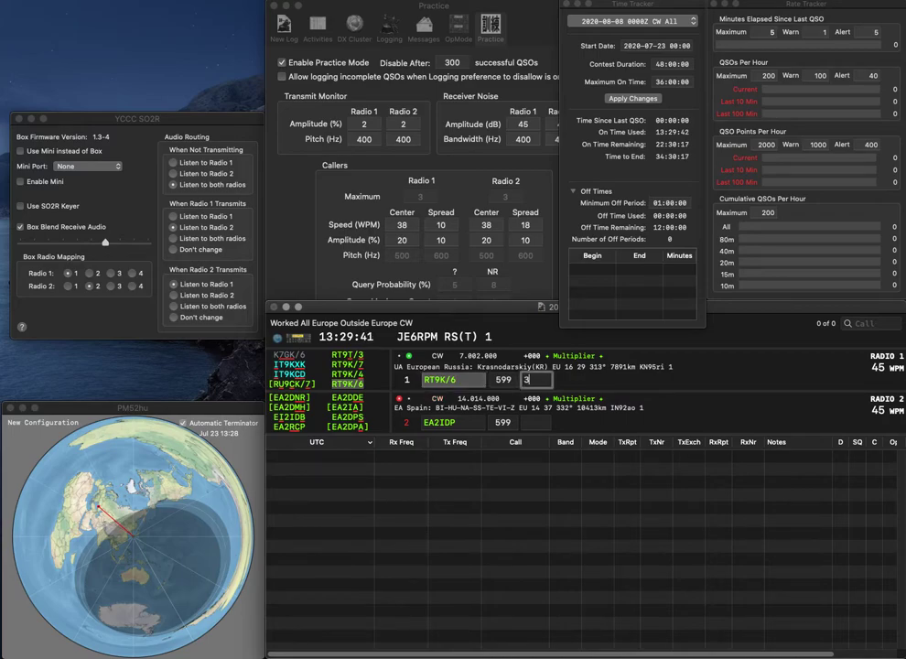
{"action": "type", "text": "38"}
{"action": "key", "text": "Return"}
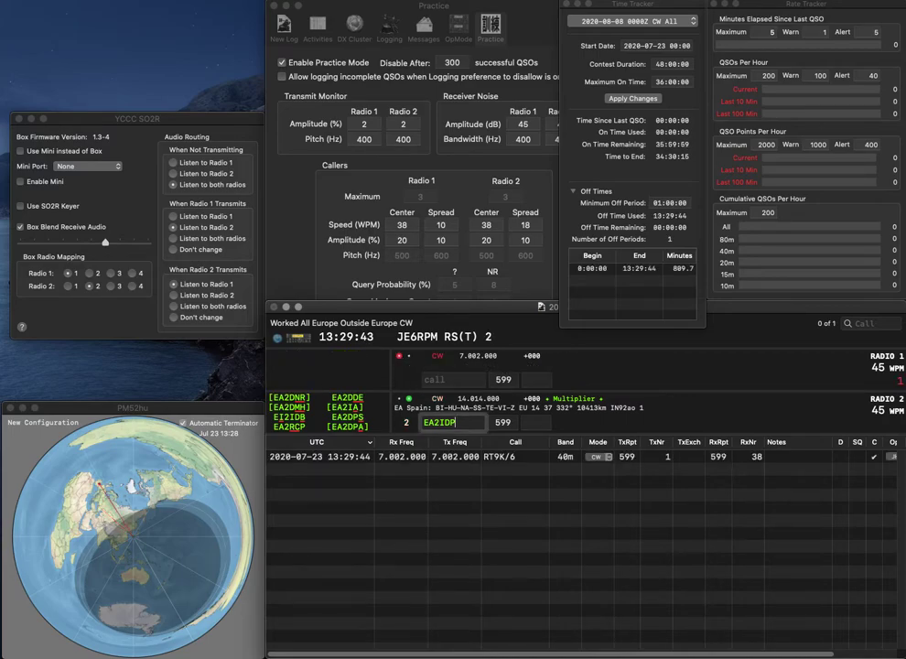
Resend the exchange on Radio 2 and correct the station's call sign to EA2ASB
{"action": "key", "text": "Return"}
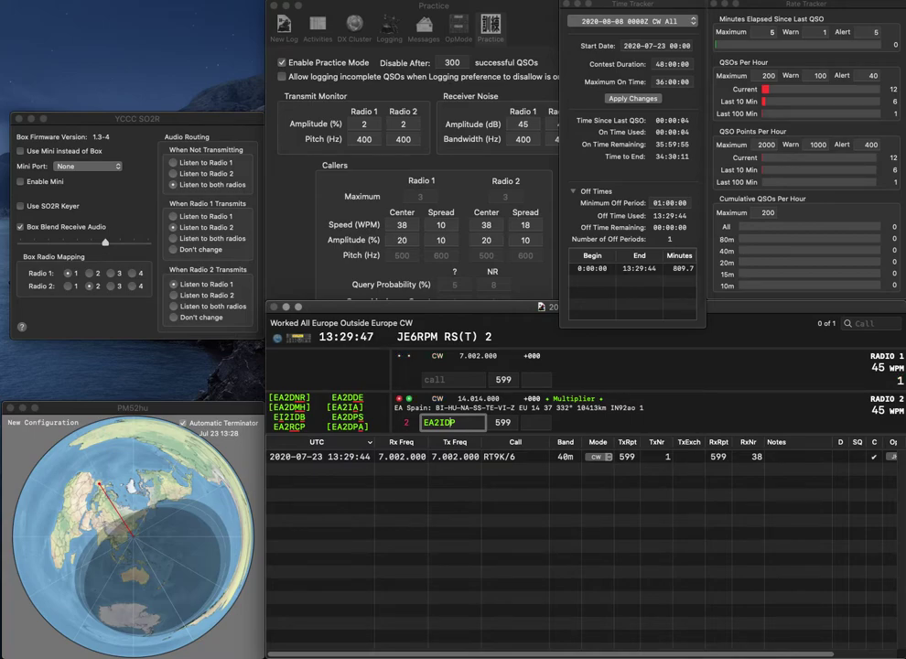
{"action": "key", "text": "Left"}
{"action": "key", "text": "BackSpace"}
{"action": "type", "text": "AS"}
{"action": "key", "text": "Delete"}
{"action": "key", "text": "Delete"}
{"action": "type", "text": "B"}
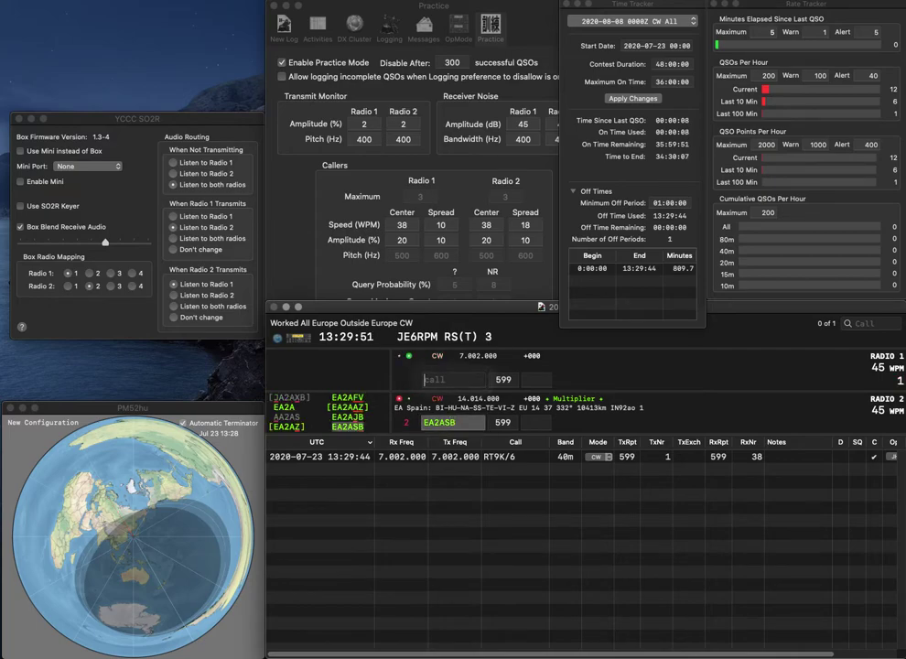
Answer DL7ED on Radio 1, and log EA2ASB with received number 819 and DL7ED with 969
{"action": "type", "text": "DL7ED"}
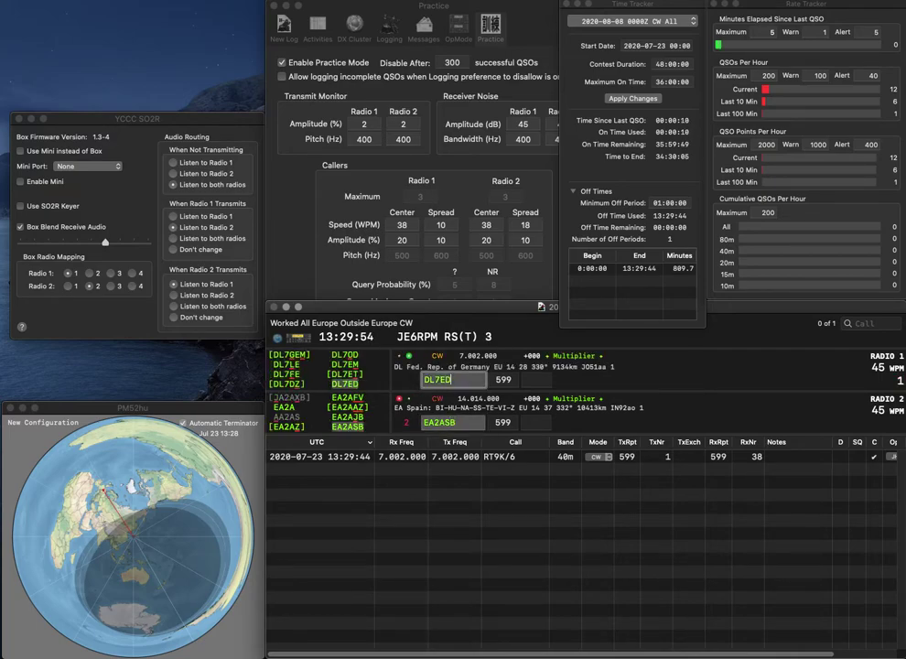
{"action": "key", "text": "Return"}
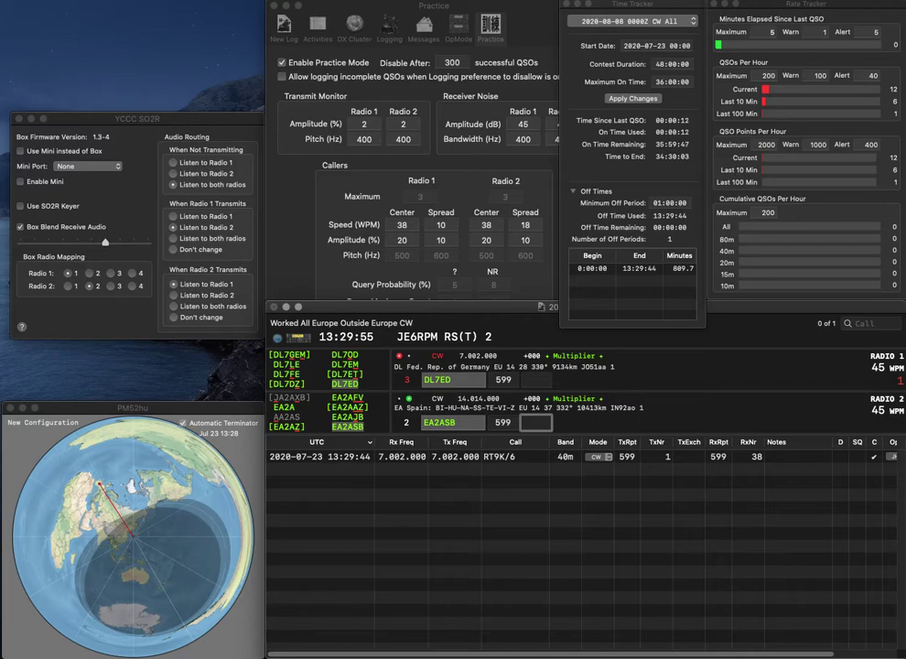
{"action": "type", "text": "819"}
{"action": "key", "text": "Return"}
{"action": "type", "text": "969"}
{"action": "key", "text": "Return"}
{"action": "type", "text": "RM6M/P"}
{"action": "key", "text": "Return"}
{"action": "type", "text": "GM7A"}
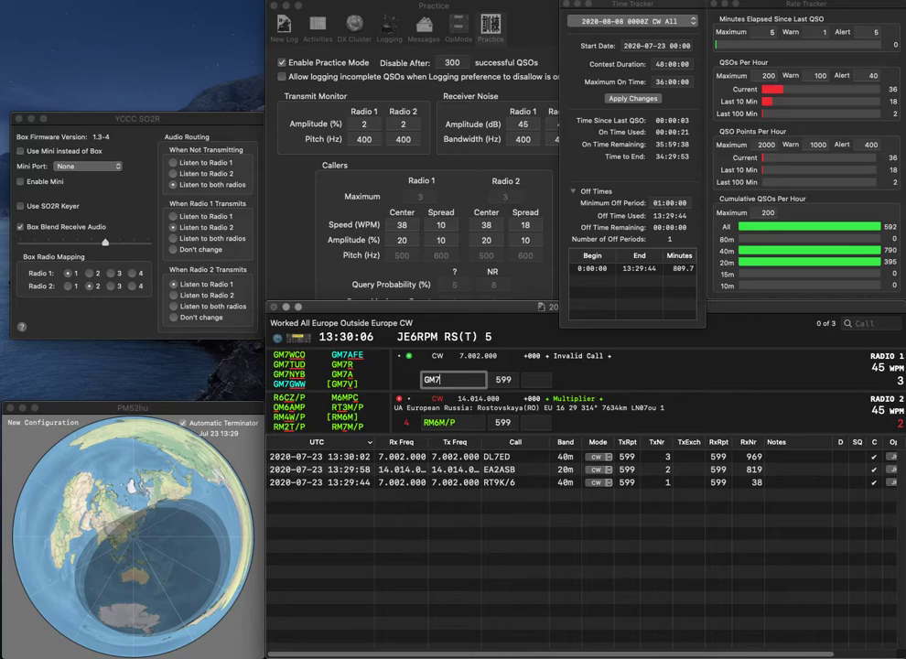
{"action": "key", "text": "Return"}
Correct the Radio 2 call sign to RM7M/P and send it
{"action": "key", "text": "Left"}
{"action": "key", "text": "Left"}
{"action": "key", "text": "Left"}
{"action": "key", "text": "BackSpace"}
{"action": "type", "text": "7"}
{"action": "key", "text": "Return"}
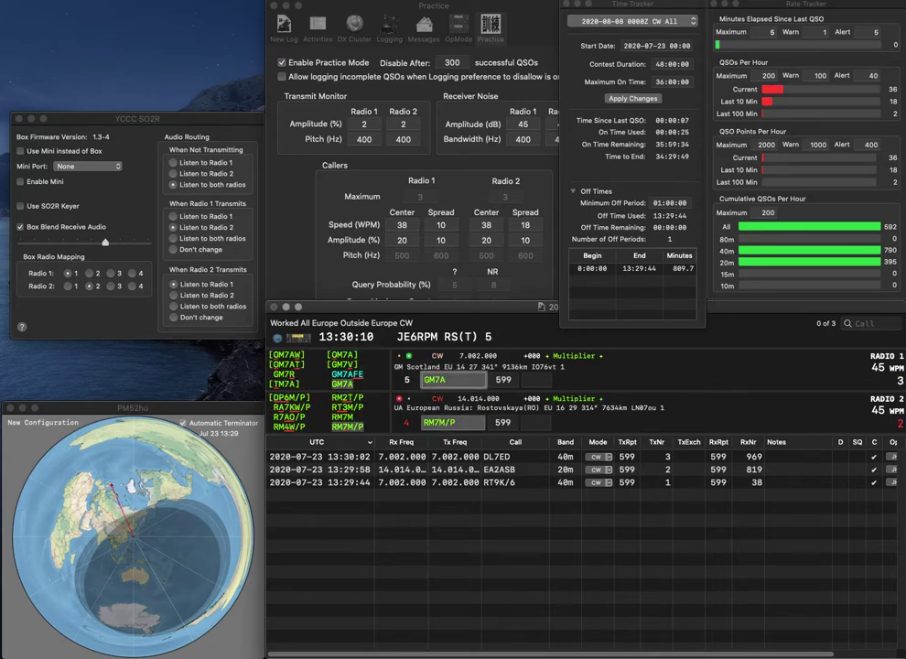
Log GM7A on Radio 1 with received number 377 and RM7M/P on Radio 2 with 575
{"action": "key", "text": "space"}
{"action": "type", "text": "377"}
{"action": "key", "text": "Return"}
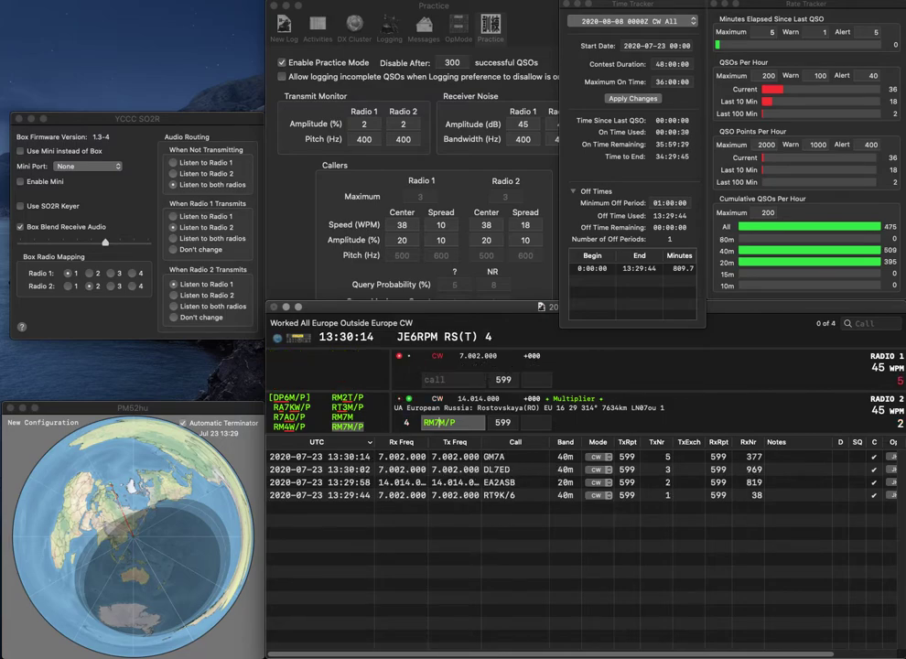
{"action": "type", "text": "575"}
{"action": "key", "text": "Return"}
Answer RC9X on Radio 1 and OM70KAP on Radio 2
{"action": "type", "text": "C9X"}
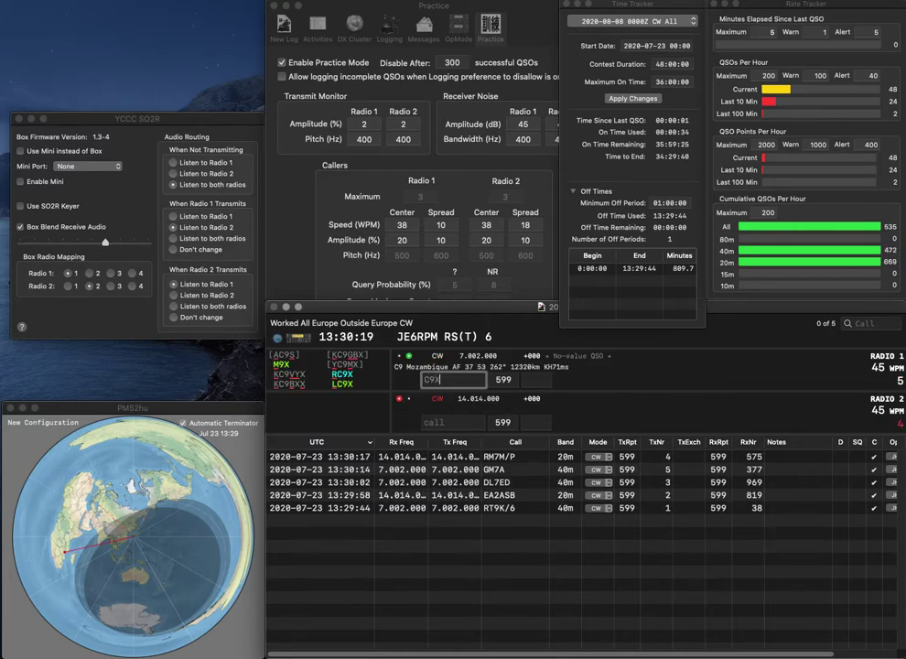
{"action": "key", "text": "Home"}
{"action": "type", "text": "R"}
{"action": "key", "text": "Return"}
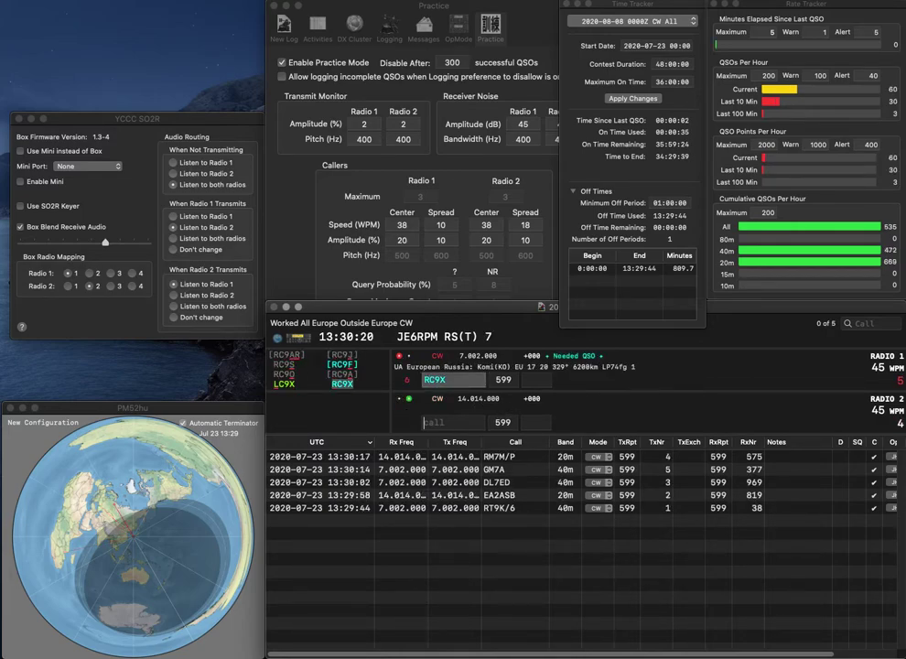
{"action": "type", "text": "OM70"}
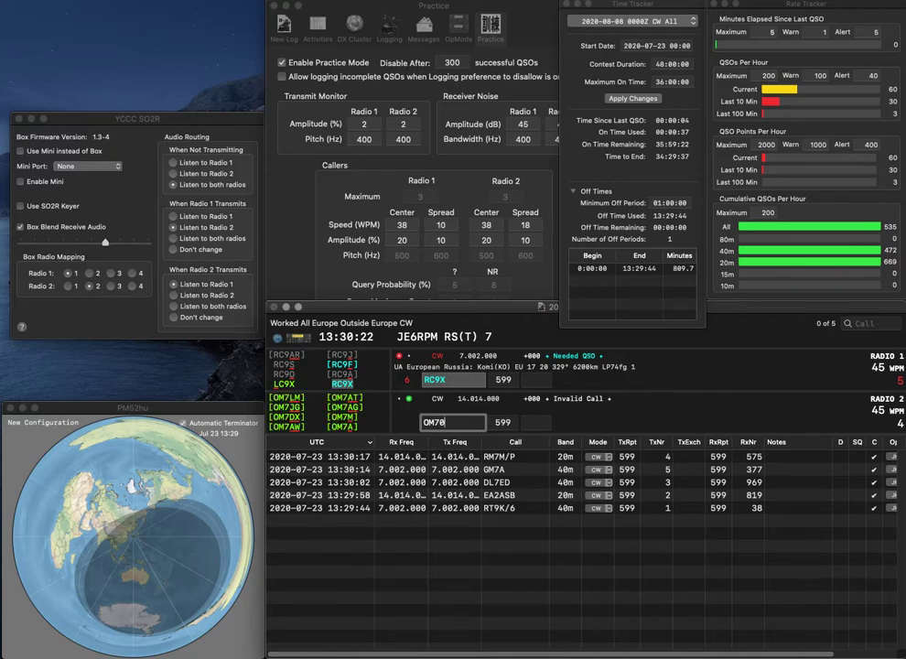
{"action": "type", "text": "KAP"}
{"action": "key", "text": "Return"}
Log RC9X on Radio 1 with received number 127 and OM70KAP on Radio 2 with 58
{"action": "key", "text": "space"}
{"action": "type", "text": "127"}
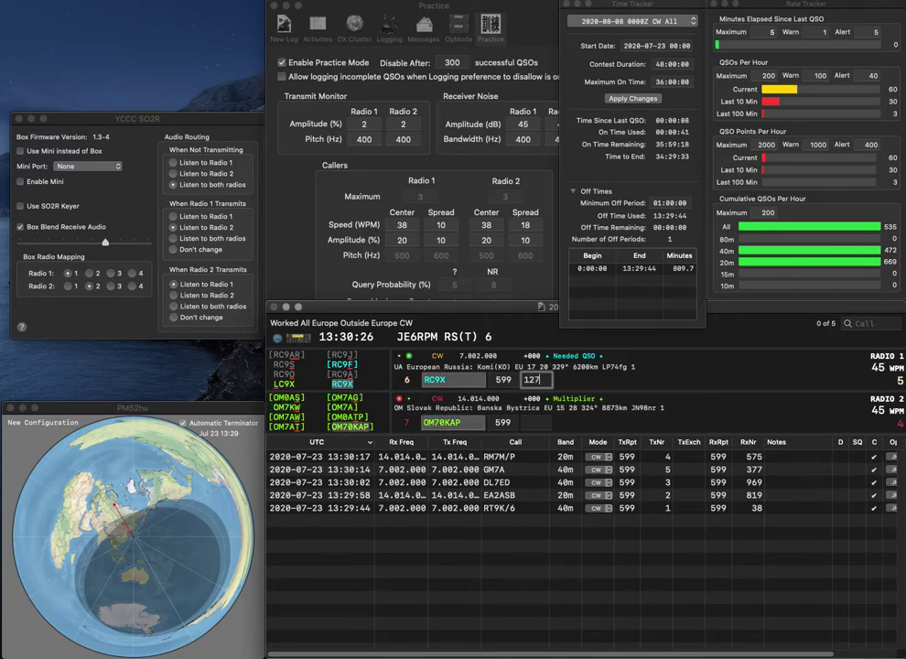
{"action": "key", "text": "Return"}
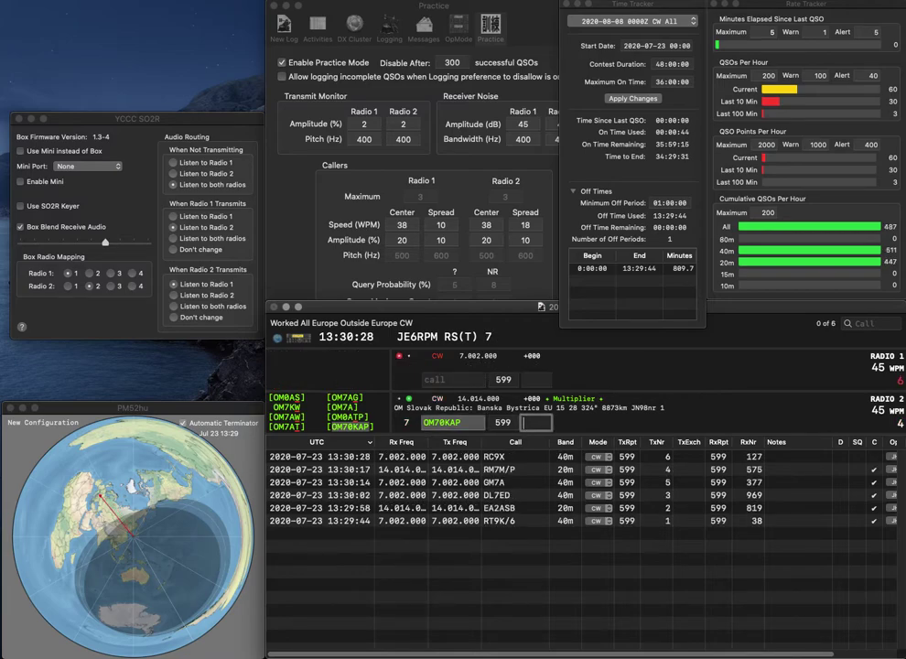
{"action": "type", "text": "58"}
{"action": "key", "text": "Return"}
Answer the partial call IK2R on Radio 1 and S57Z on Radio 2
{"action": "type", "text": "IK"}
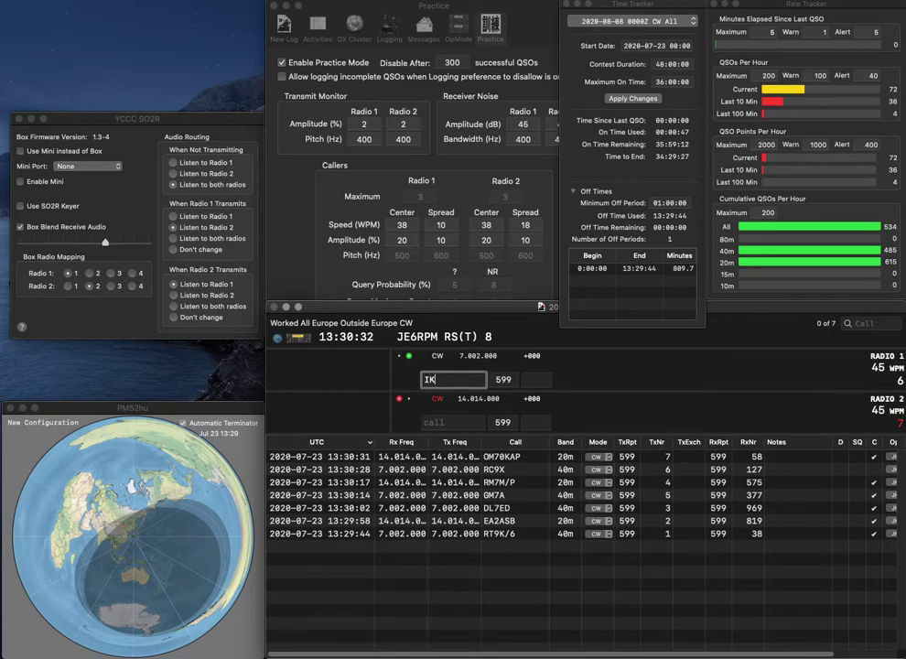
{"action": "type", "text": "2R"}
{"action": "key", "text": "Return"}
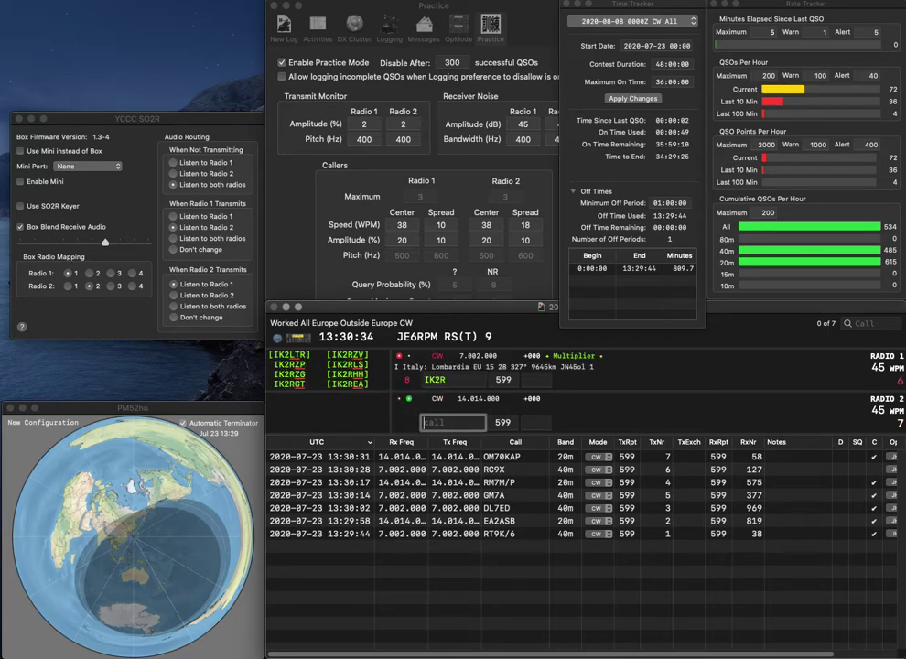
{"action": "type", "text": "S57Z"}
{"action": "key", "text": "Return"}
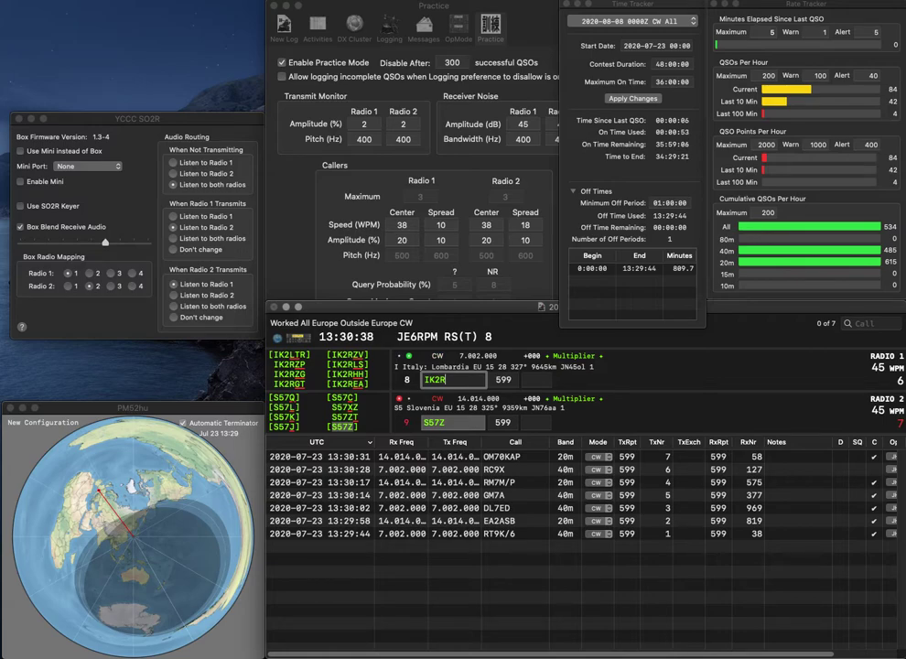
{"action": "key", "text": "BackSpace"}
{"action": "type", "text": "DJV"}
{"action": "key", "text": "Return"}
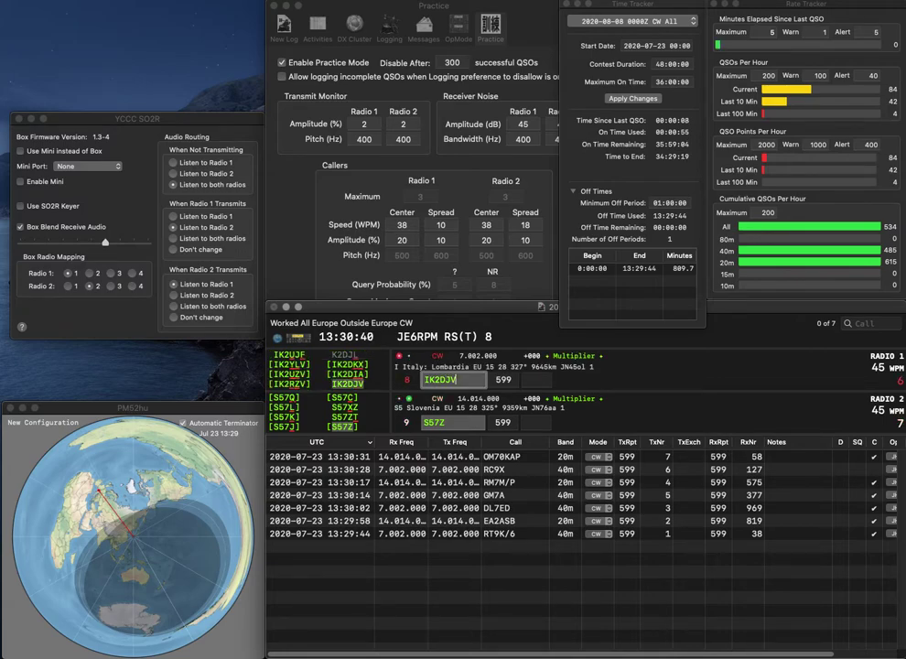
{"action": "key", "text": "space"}
{"action": "type", "text": "843"}
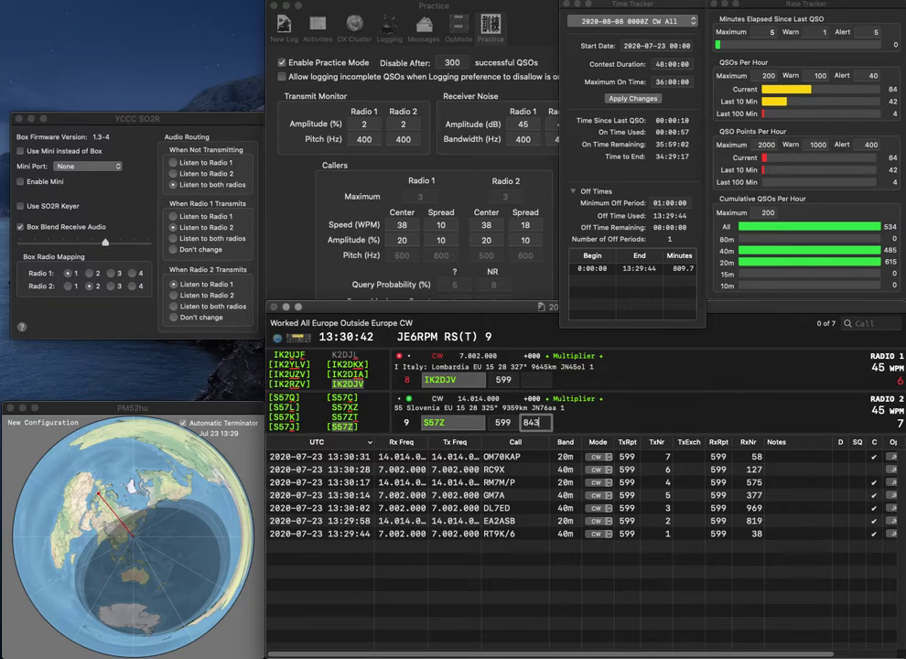
{"action": "key", "text": "Return"}
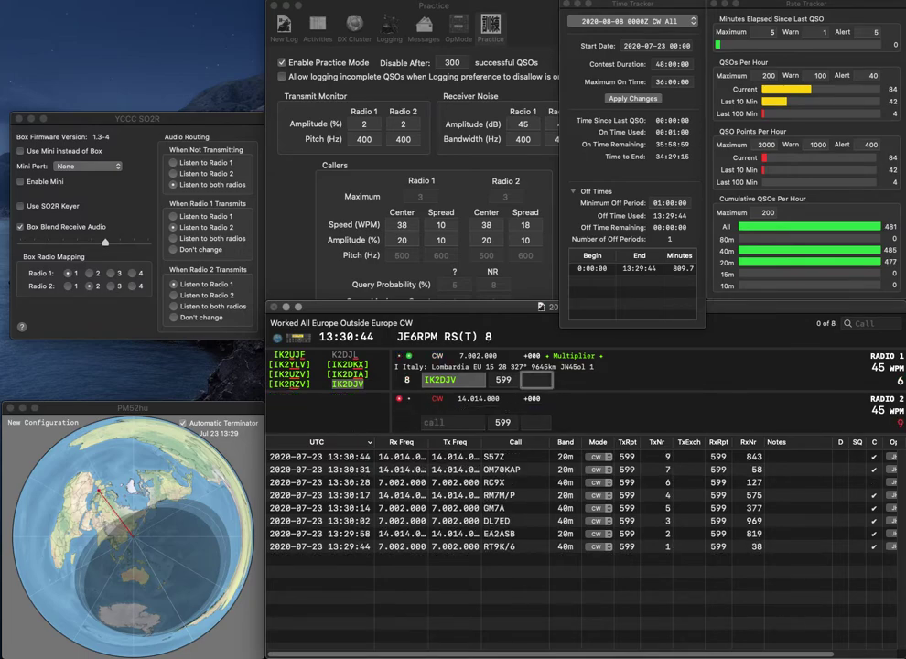
{"action": "type", "text": "318"}
{"action": "key", "text": "Return"}
Answer UT1UL on Radio 1 and the partial call 1YF on Radio 2, completing the latter to DJ1YF
{"action": "type", "text": "1YF"}
{"action": "key", "text": "Return"}
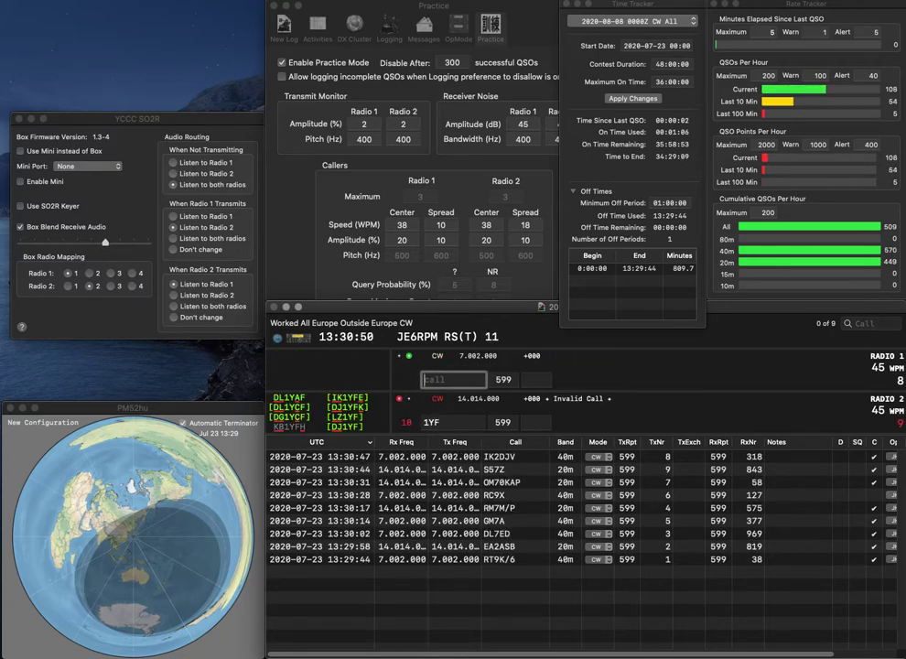
{"action": "type", "text": "UT1UL"}
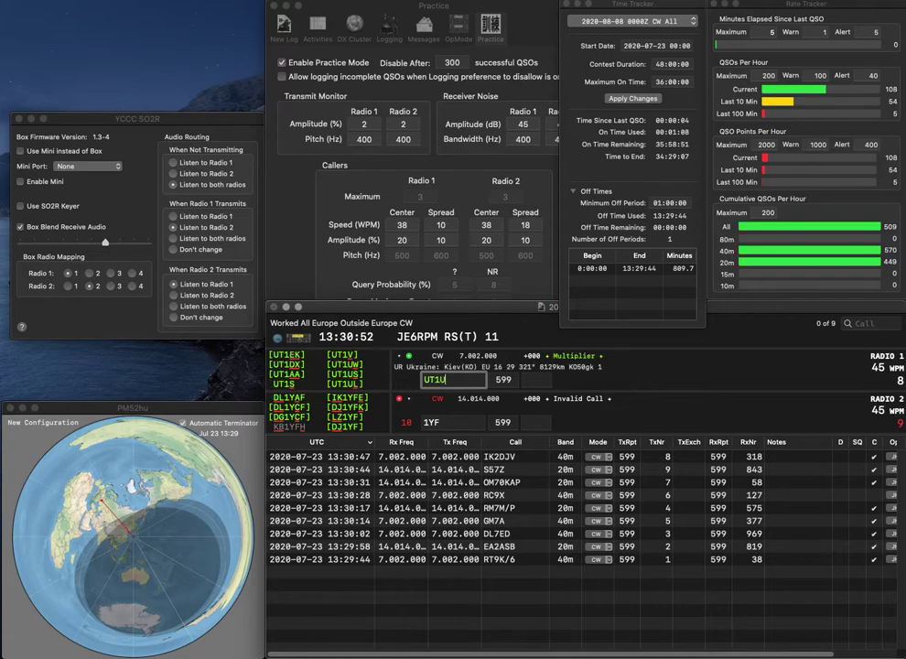
{"action": "key", "text": "Return"}
{"action": "type", "text": "DJ"}
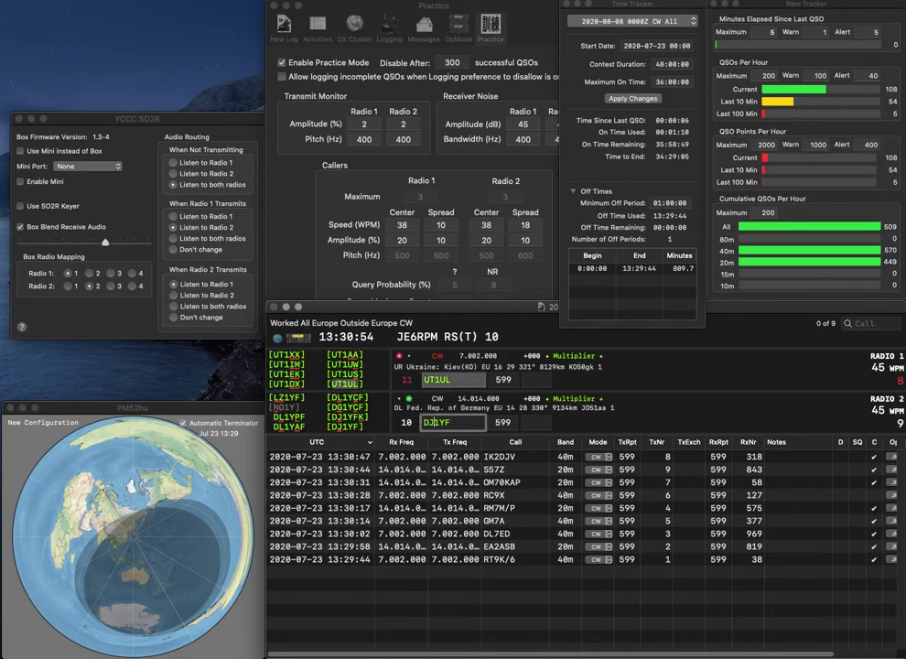
{"action": "key", "text": "Return"}
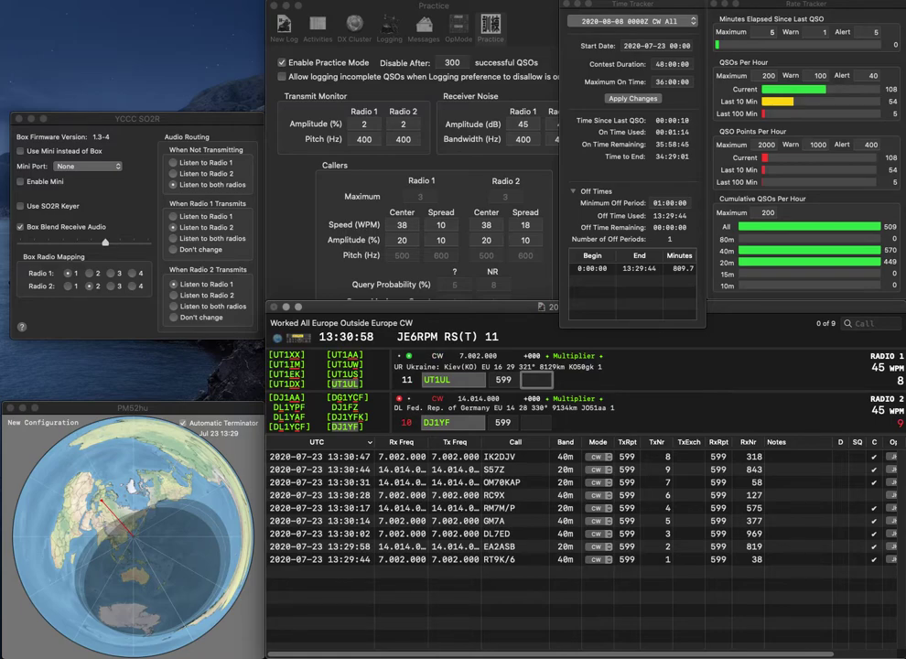
Log UT1UL on Radio 1 with received number 68 and DJ1YF on Radio 2 with 508
{"action": "key", "text": "Return"}
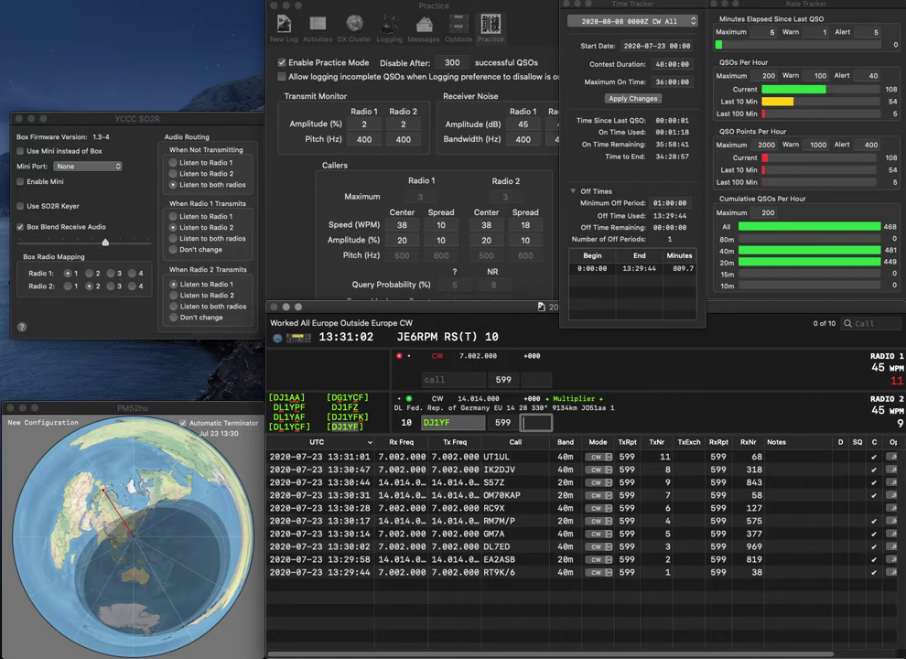
{"action": "type", "text": "508"}
{"action": "key", "text": "Return"}
Answer the partial call 3KDQ on Radio 1 and UV5EEO on Radio 2
{"action": "type", "text": "3KDQ"}
{"action": "key", "text": "Return"}
{"action": "type", "text": "UV"}
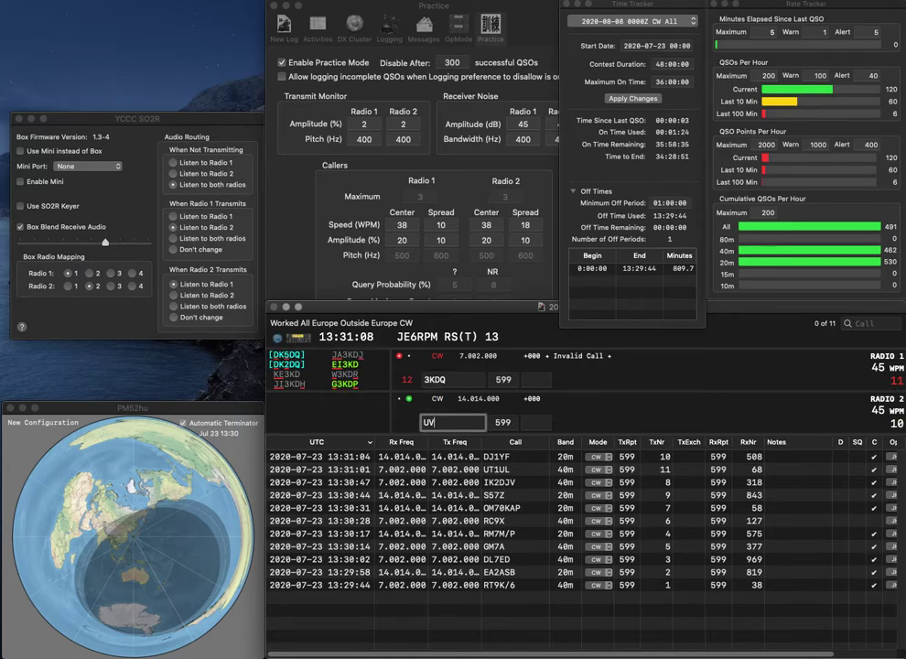
{"action": "type", "text": "5EEO"}
Replace the partial call sign on Radio 1 with OP7B and send it
{"action": "key", "text": "Up"}
{"action": "key", "text": "Delete"}
{"action": "key", "text": "Delete"}
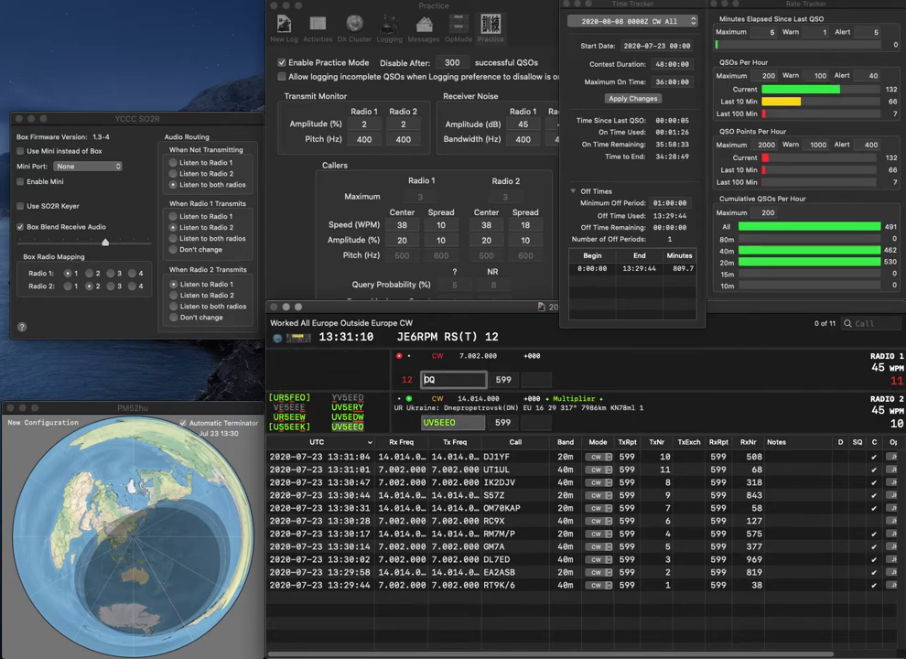
{"action": "type", "text": "OP7"}
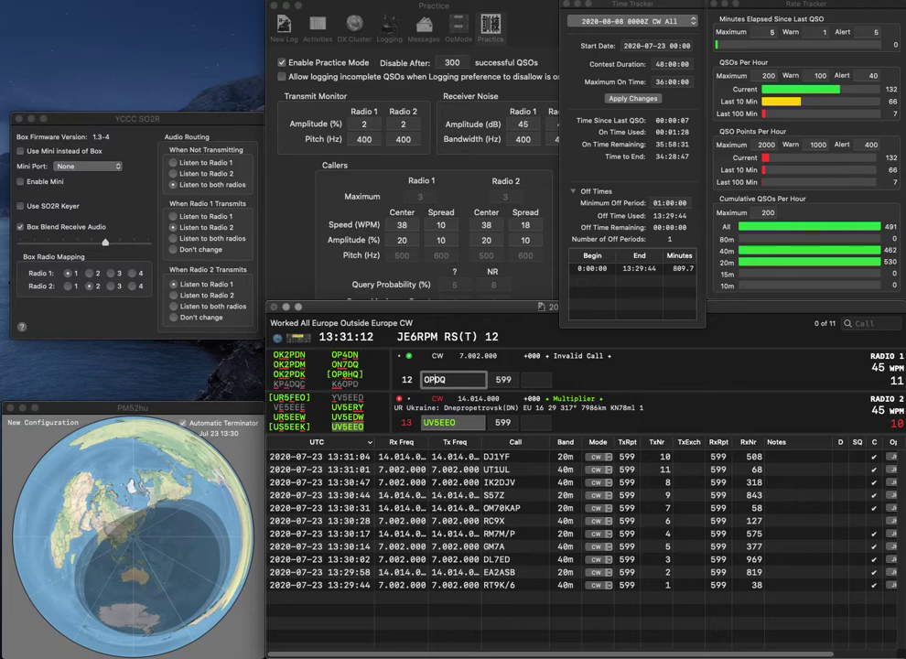
{"action": "key", "text": "Delete"}
{"action": "key", "text": "Delete"}
{"action": "type", "text": "B"}
{"action": "key", "text": "Return"}
Log UV5EEO on Radio 2 with received number 975 and OP7B on Radio 1 with 973
{"action": "key", "text": "Down"}
{"action": "type", "text": "9"}
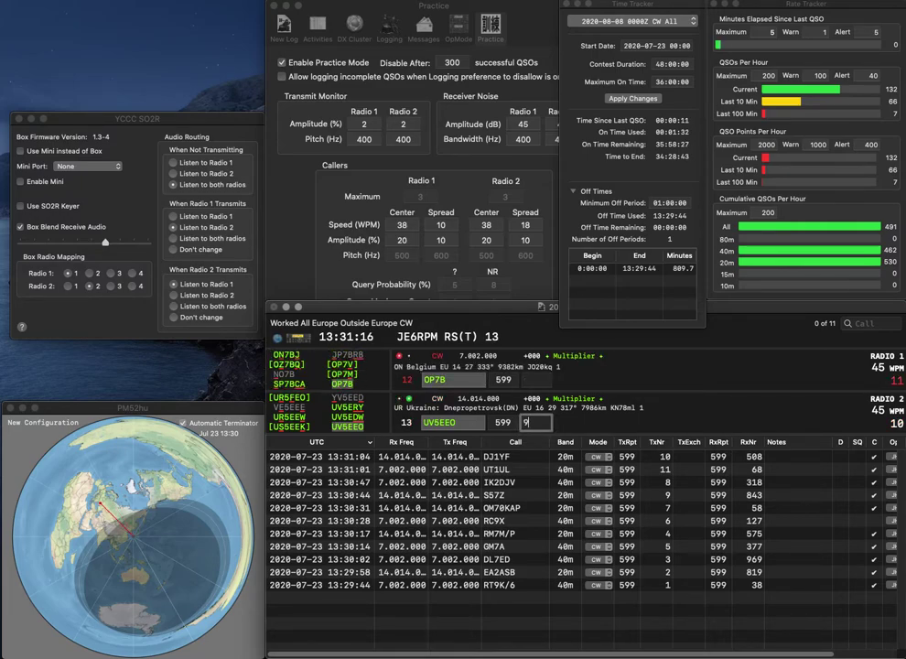
{"action": "key", "text": "Return"}
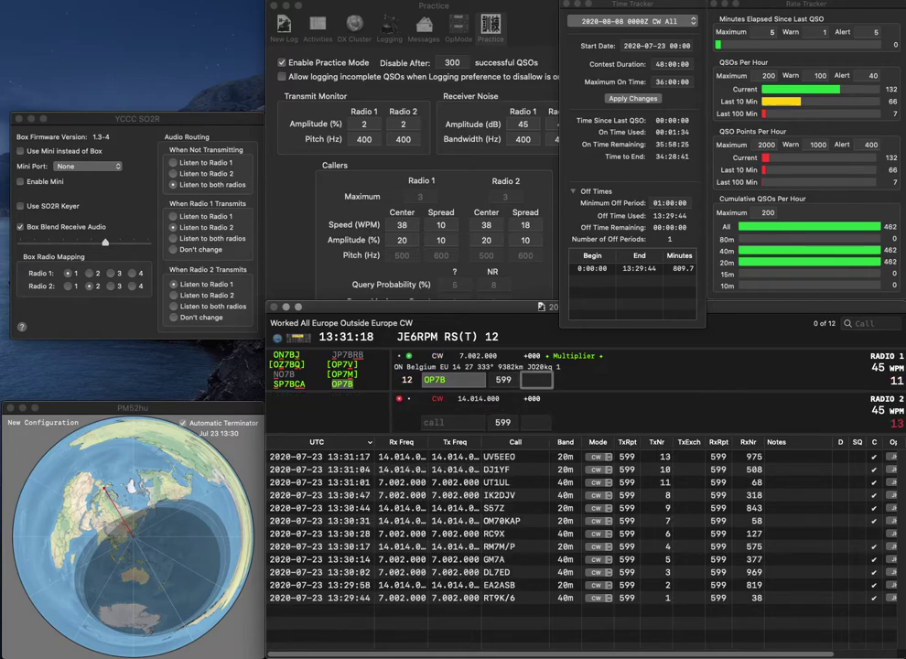
{"action": "type", "text": "973"}
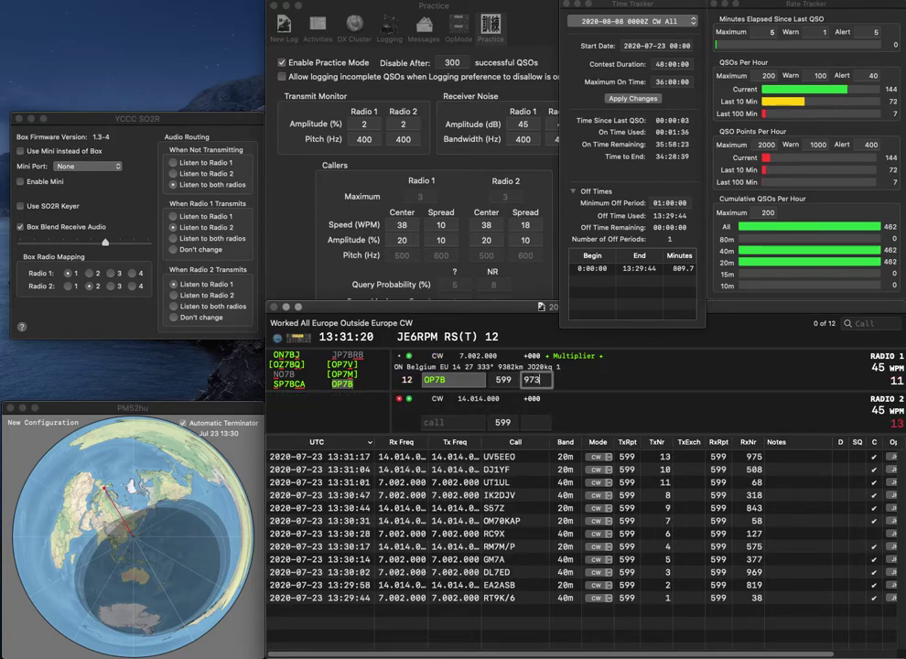
{"action": "key", "text": "Return"}
{"action": "type", "text": "F5N"}
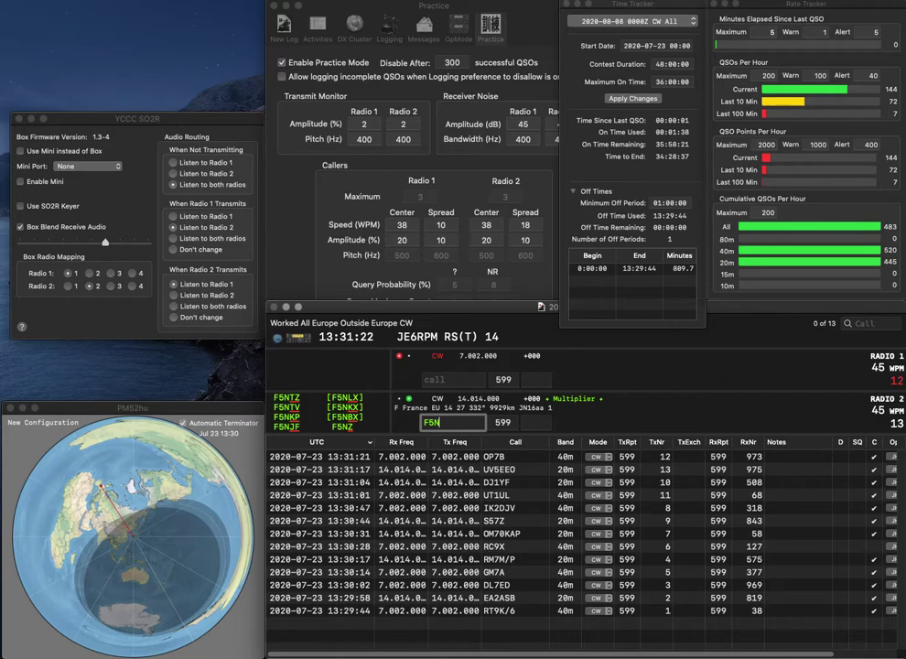
{"action": "type", "text": "KX"}
{"action": "key", "text": "Return"}
{"action": "type", "text": "D"}
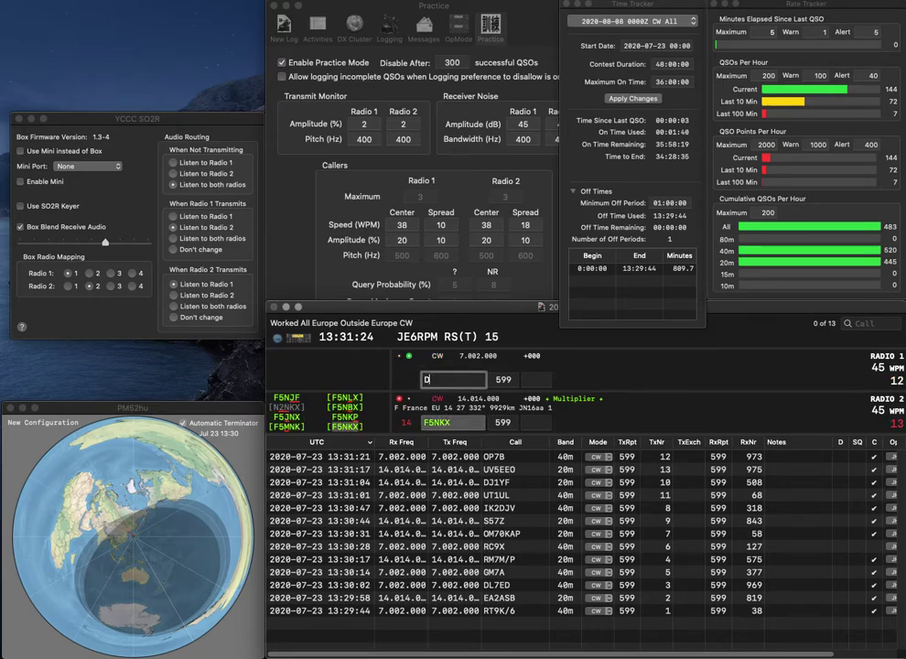
{"action": "type", "text": "L1EJD"}
{"action": "key", "text": "Return"}
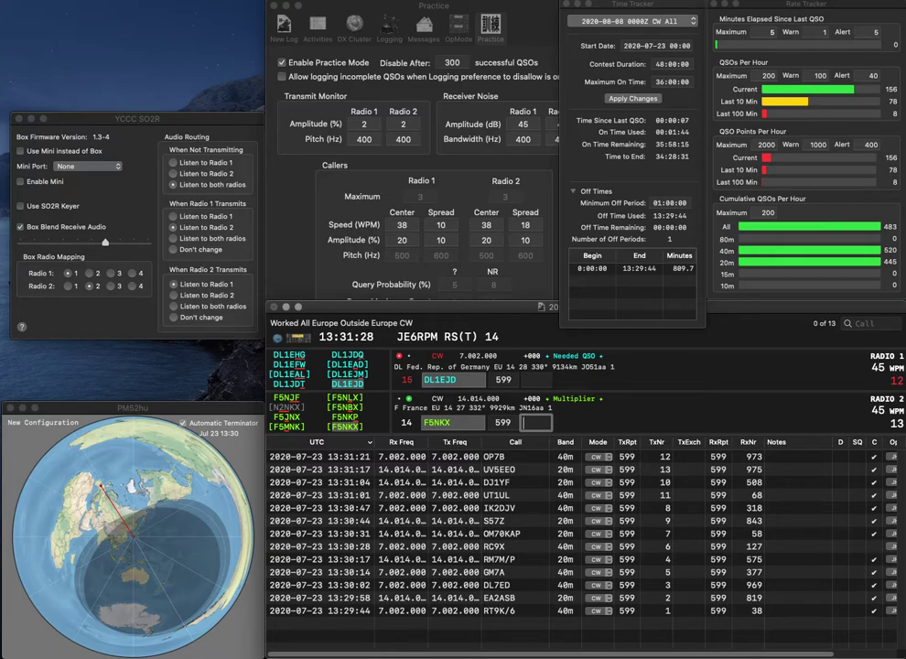
{"action": "type", "text": "546"}
{"action": "key", "text": "Return"}
{"action": "key", "text": "backslash"}
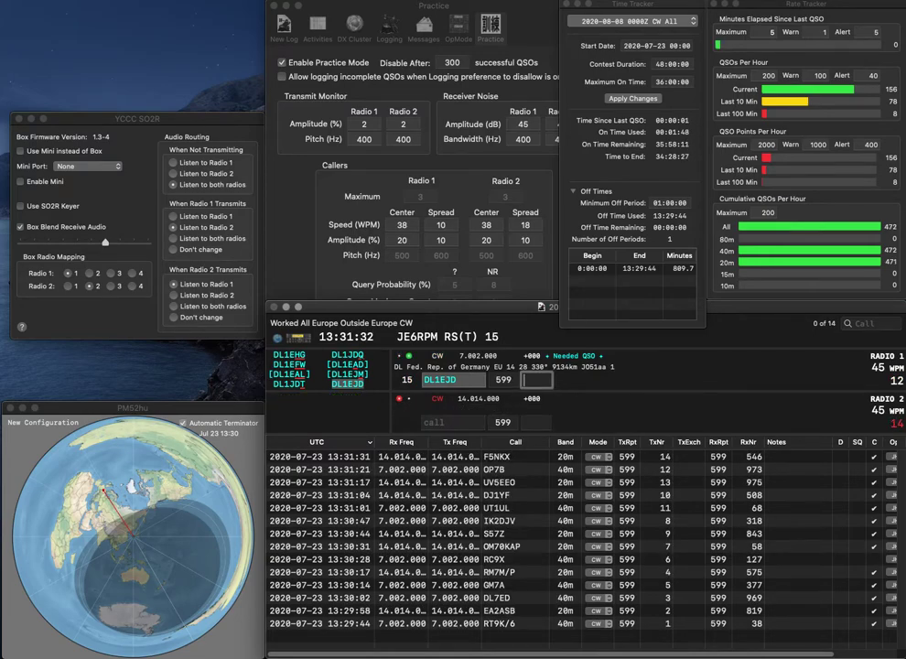
{"action": "type", "text": "928"}
{"action": "key", "text": "Return"}
{"action": "key", "text": "backslash"}
{"action": "type", "text": "3I"}
{"action": "key", "text": "Return"}
{"action": "key", "text": "backslash"}
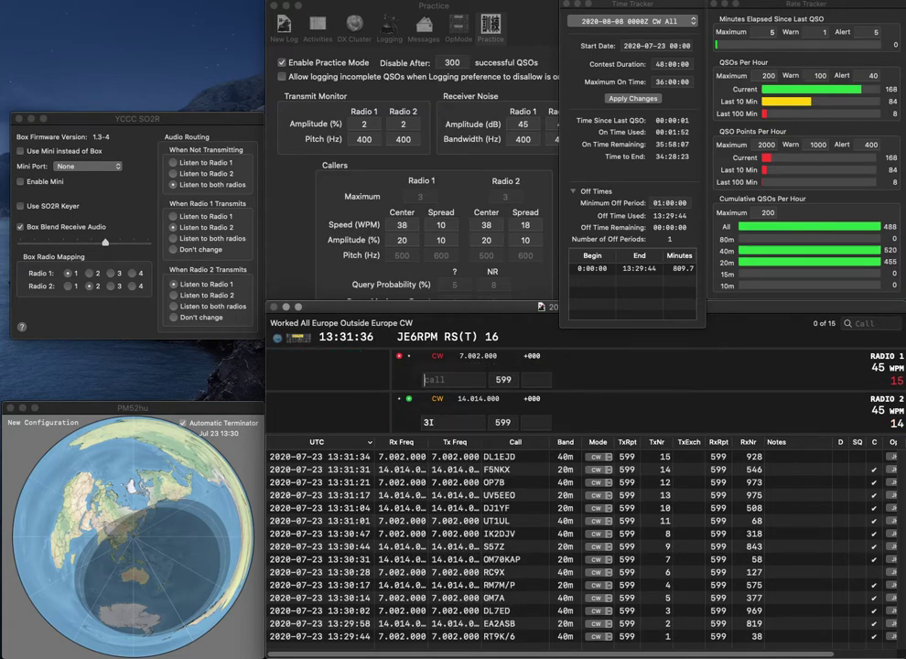
{"action": "type", "text": "IT9VDQ"}
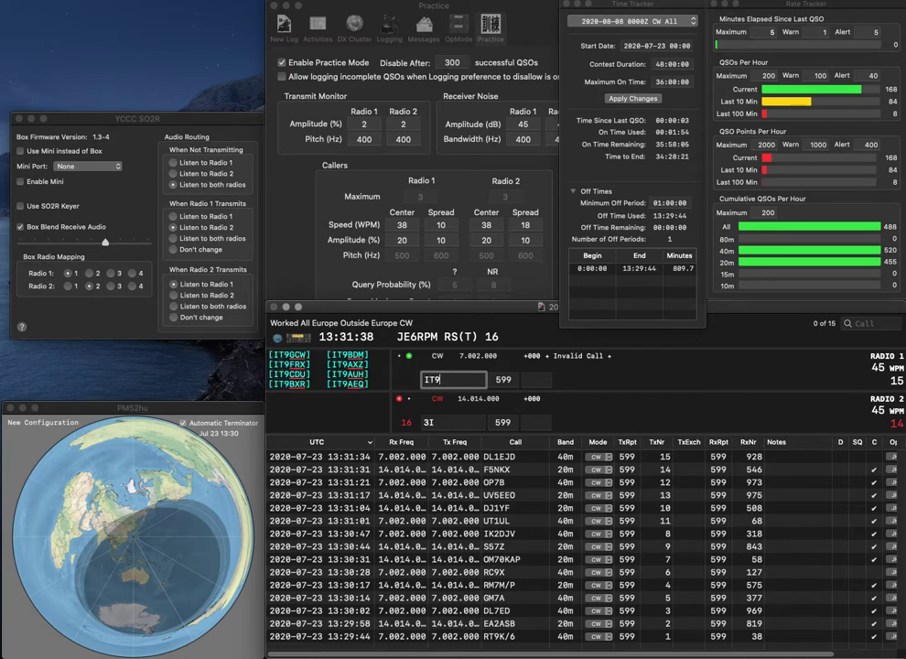
{"action": "key", "text": "Return"}
{"action": "key", "text": "backslash"}
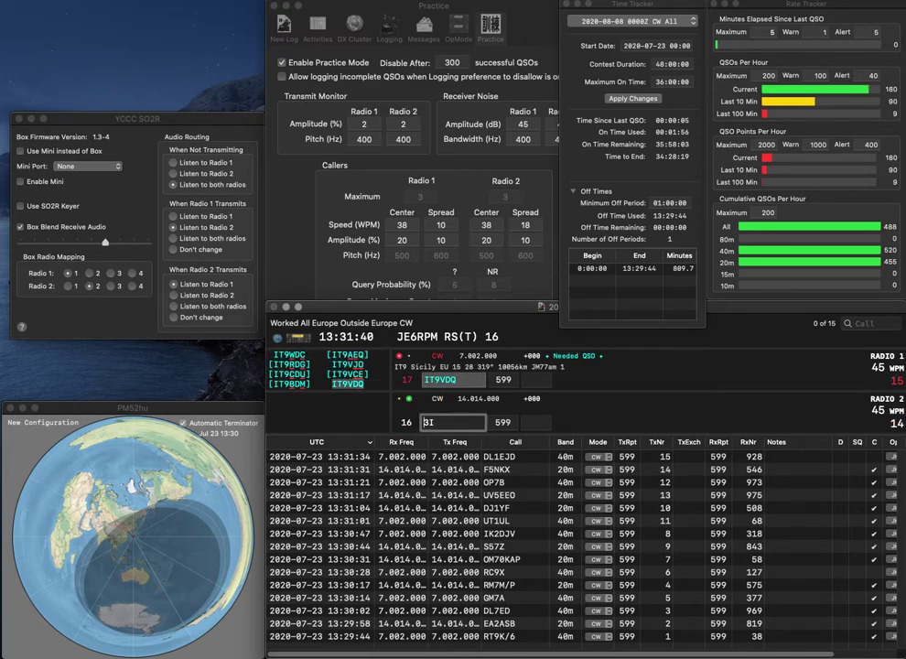
Replace the partial call sign on Radio 2 with RN3S and send it
{"action": "type", "text": "RN"}
{"action": "key", "text": "BackSpace"}
{"action": "type", "text": "S"}
{"action": "key", "text": "backslash"}
{"action": "key", "text": "space"}
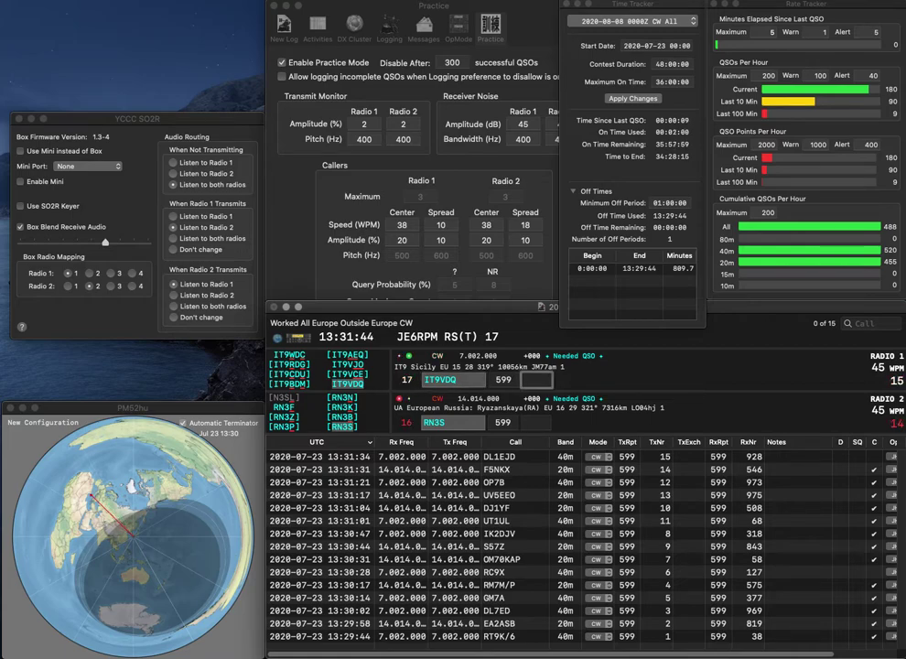
{"action": "type", "text": "799"}
{"action": "key", "text": "Return"}
{"action": "type", "text": "32"}
{"action": "key", "text": "Return"}
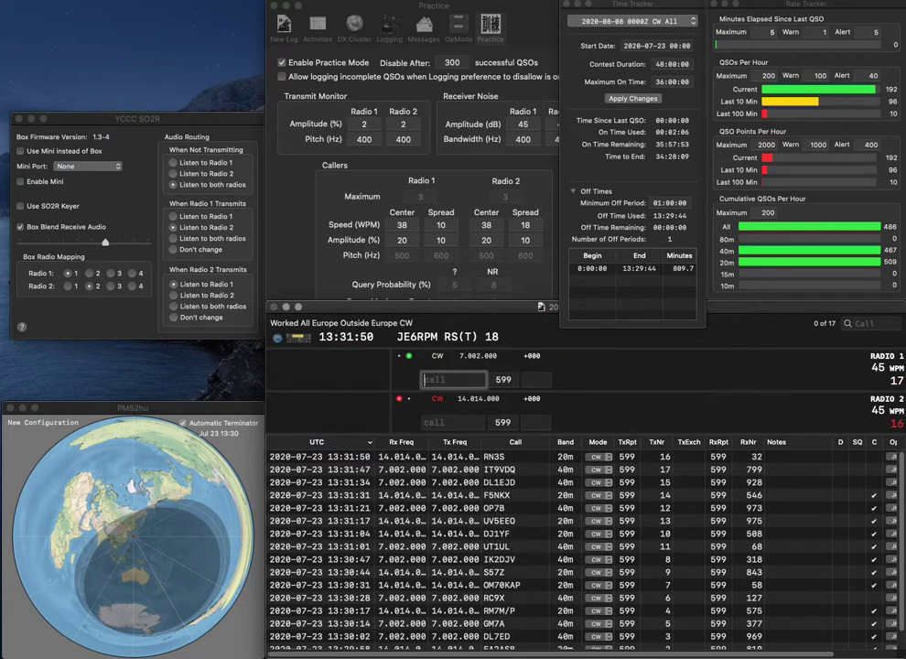
{"action": "type", "text": "DL4AX"}
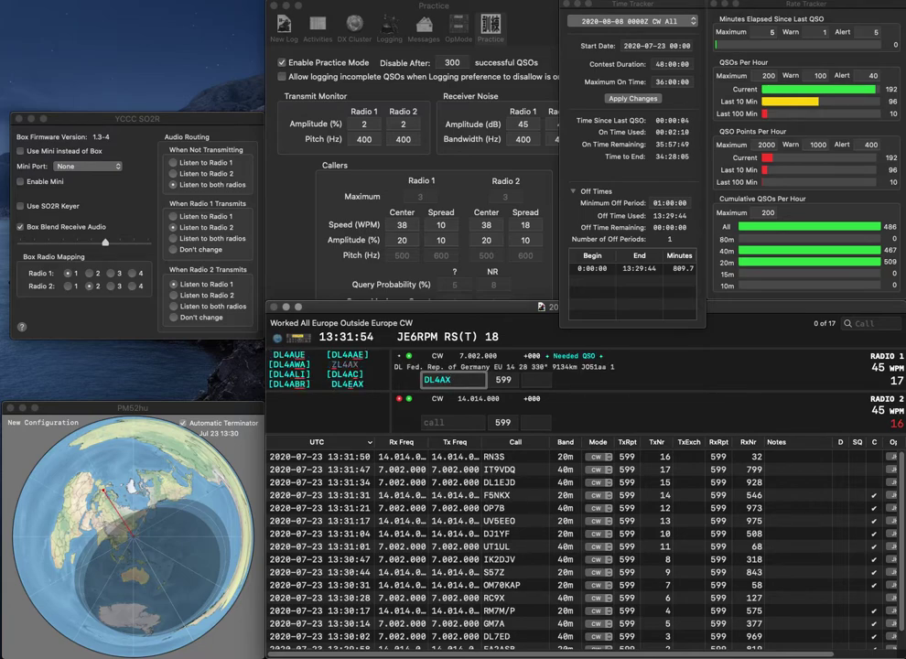
{"action": "key", "text": "Left"}
{"action": "key", "text": "Left"}
{"action": "type", "text": "E"}
{"action": "key", "text": "Return"}
Enter OK2PBG as the call sign on Radio 2, without any stray leading letter, and answer it
{"action": "key", "text": "Up"}
{"action": "key", "text": "Down"}
{"action": "type", "text": "G"}
{"action": "key", "text": "Up"}
{"action": "key", "text": "Return"}
{"action": "type", "text": "OK2PBG"}
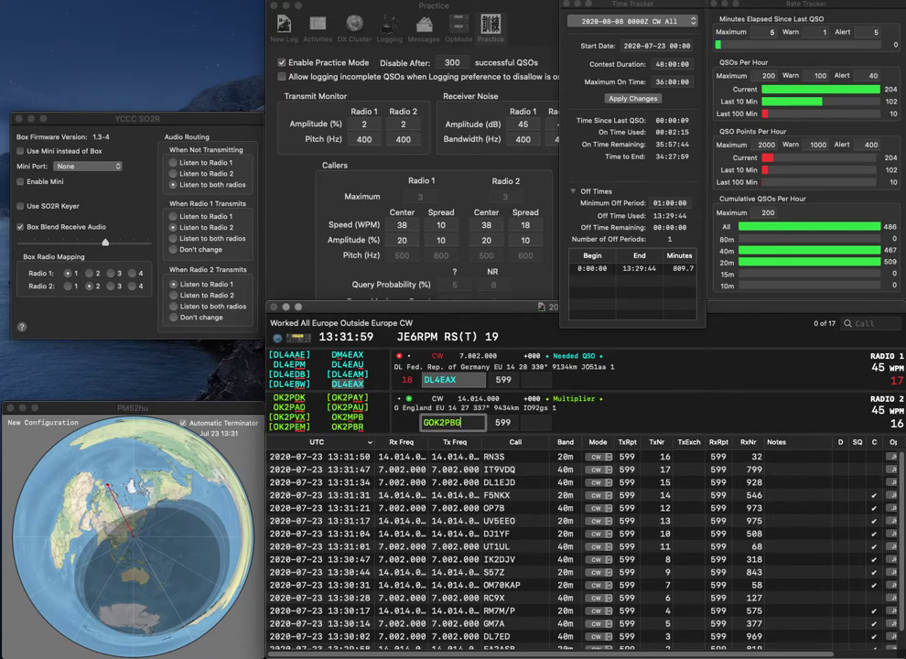
{"action": "key", "text": "Home"}
{"action": "key", "text": "Delete"}
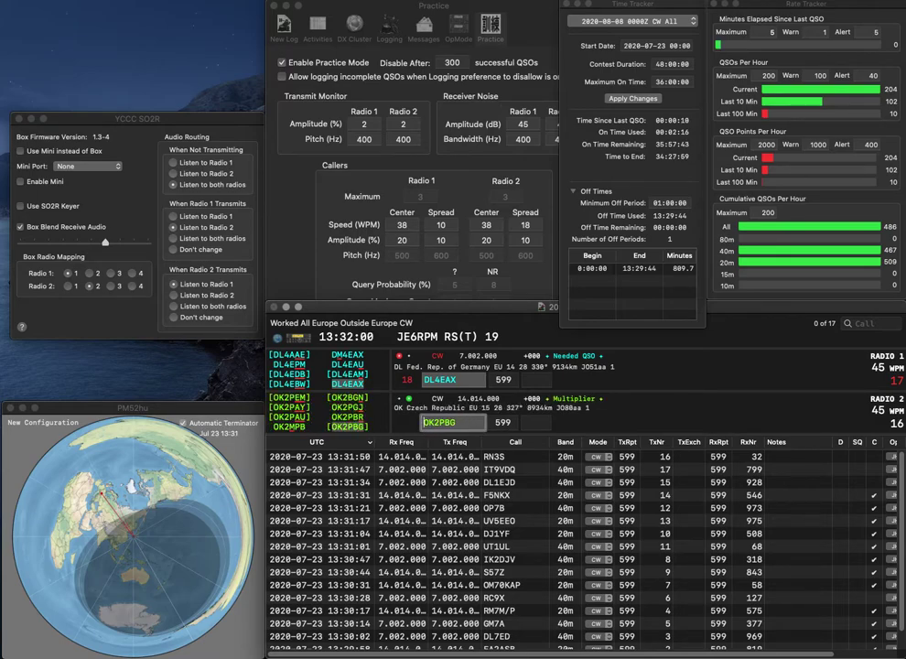
{"action": "key", "text": "Return"}
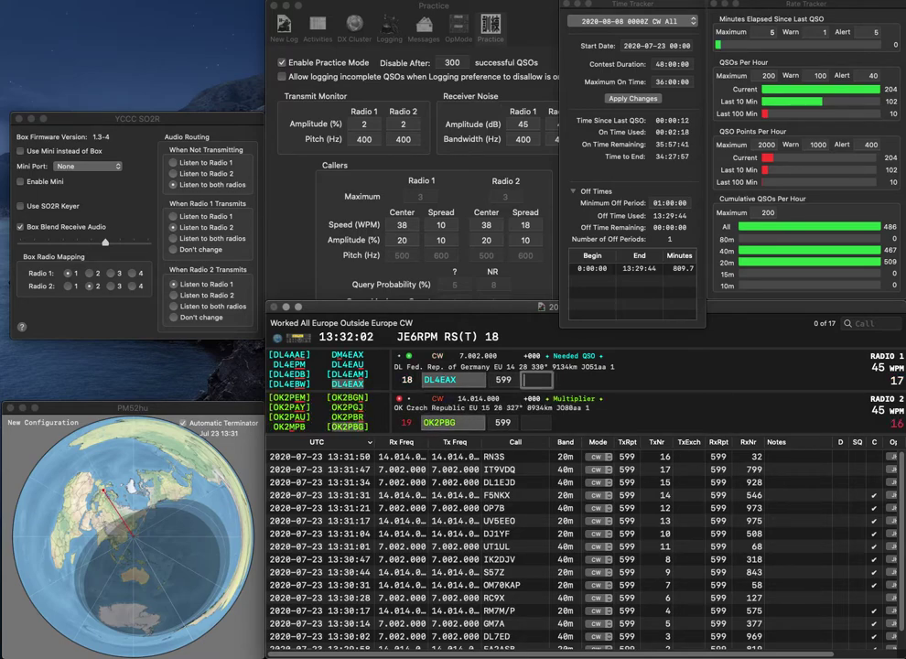
{"action": "type", "text": "580"}
{"action": "key", "text": "Return"}
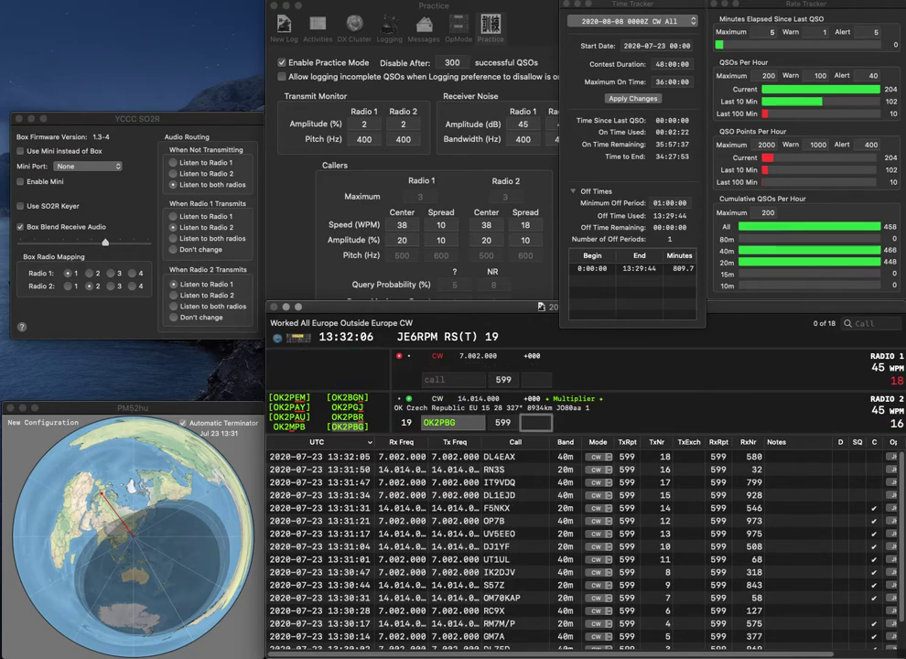
{"action": "type", "text": "425"}
{"action": "key", "text": "Return"}
Answer IV3CKW on Radio 1 and UT4XU on Radio 2
{"action": "type", "text": "3CKW"}
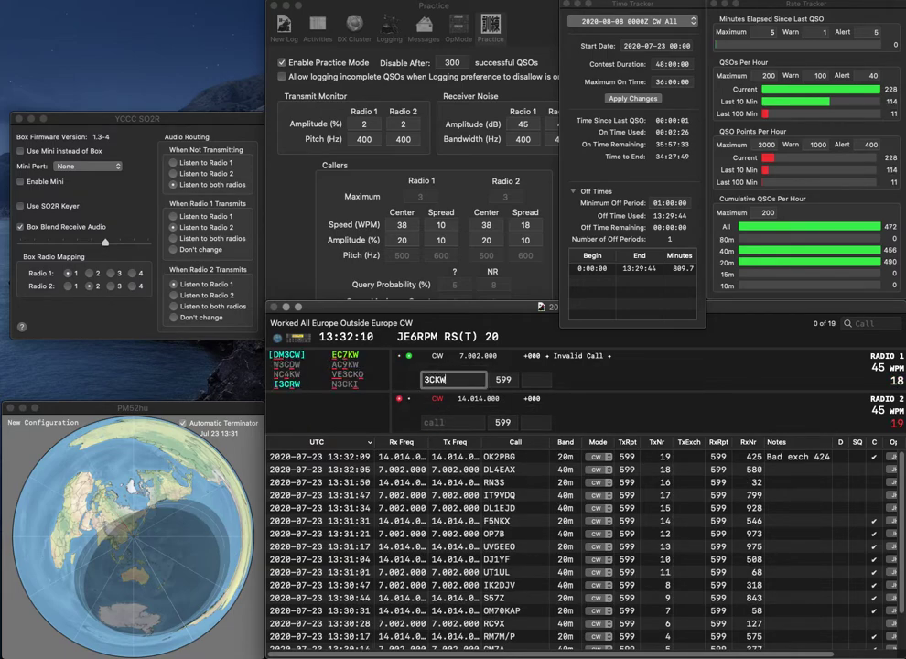
{"action": "key", "text": "Home"}
{"action": "type", "text": "IV"}
{"action": "key", "text": "Return"}
{"action": "type", "text": "U"}
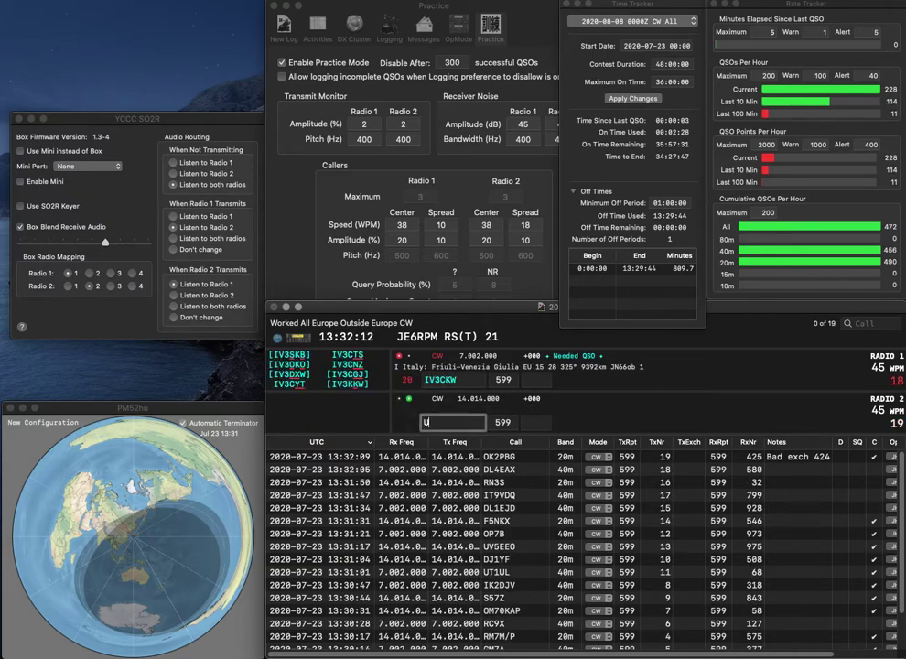
{"action": "type", "text": "T4XU"}
{"action": "key", "text": "Return"}
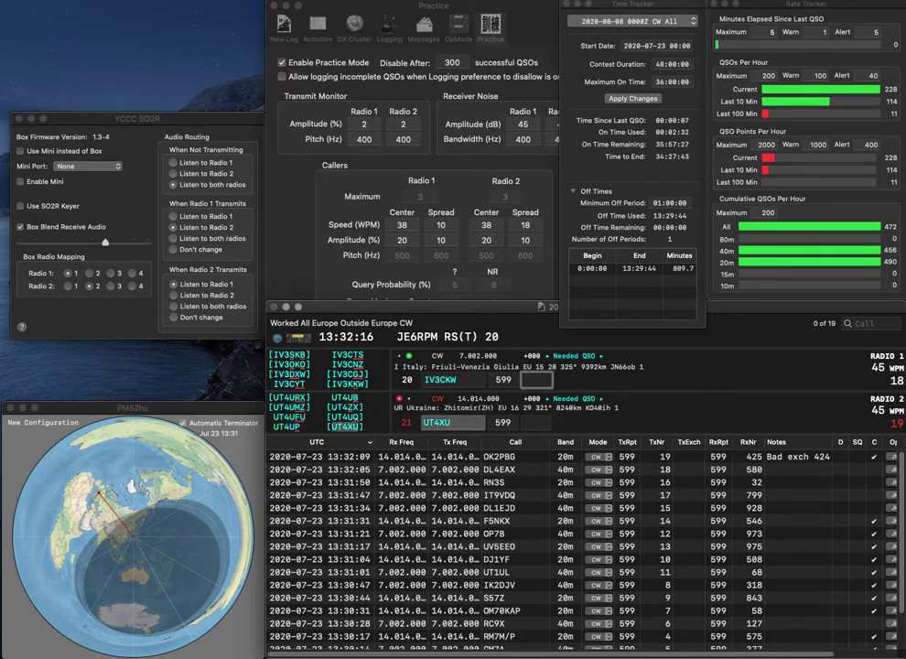
{"action": "key", "text": "space"}
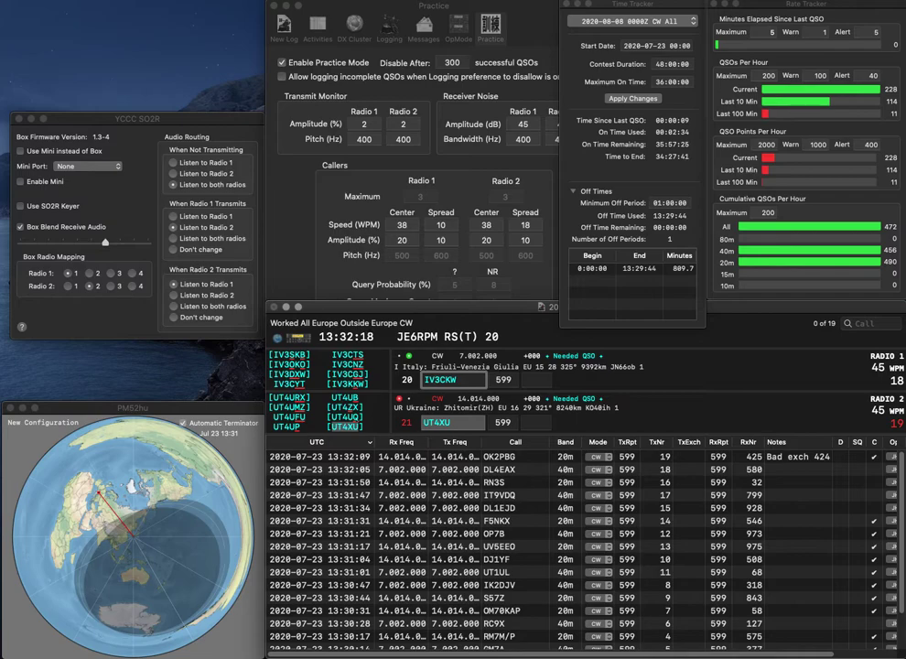
{"action": "key", "text": "Right"}
{"action": "key", "text": "Right"}
{"action": "key", "text": "BackSpace"}
{"action": "type", "text": "K"}
{"action": "key", "text": "Return"}
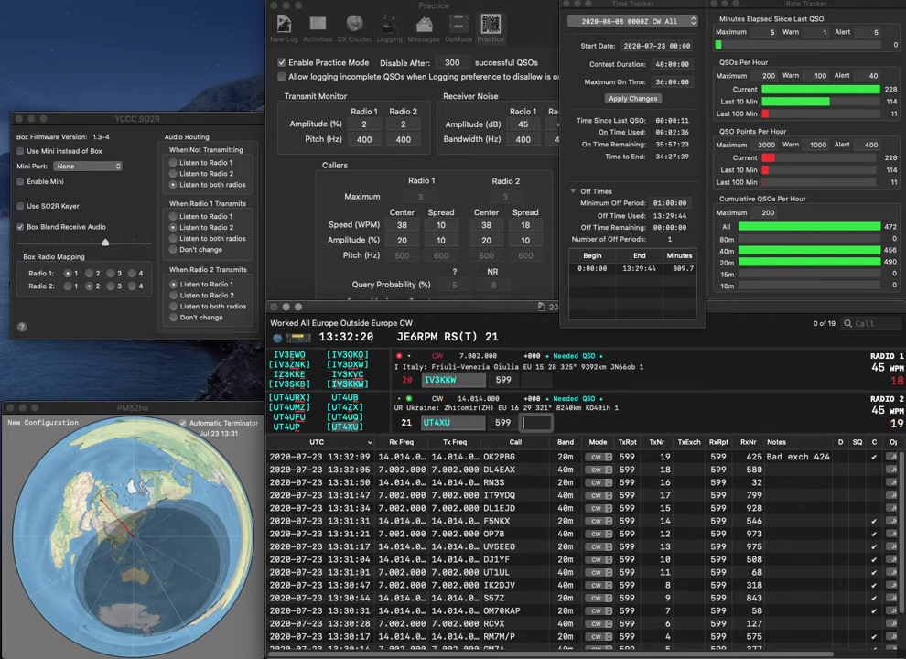
Log UT4XU on Radio 2 with received number 52 and IV3KKW on Radio 1 with 511
{"action": "key", "text": "Return"}
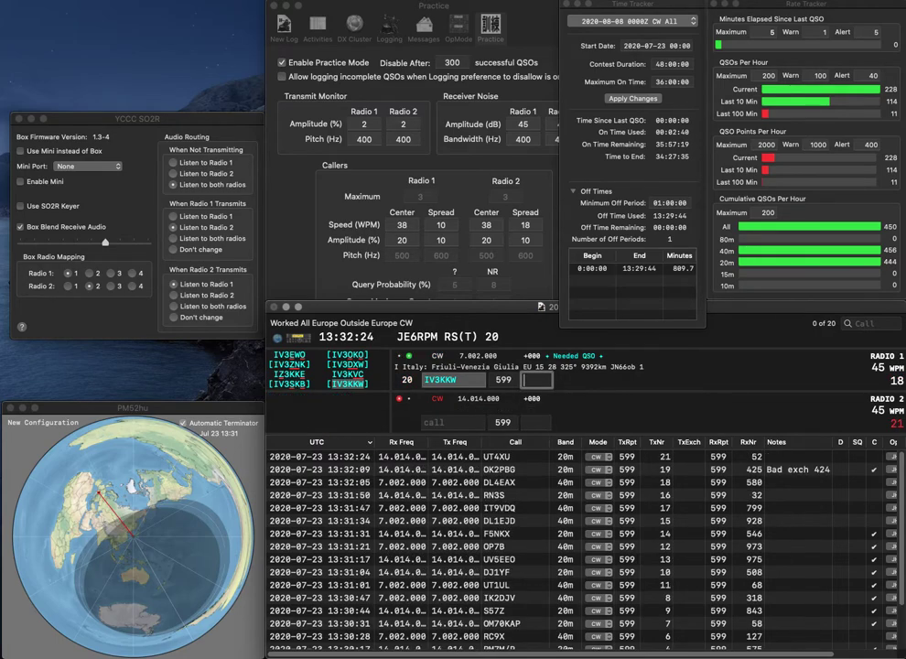
{"action": "type", "text": "51"}
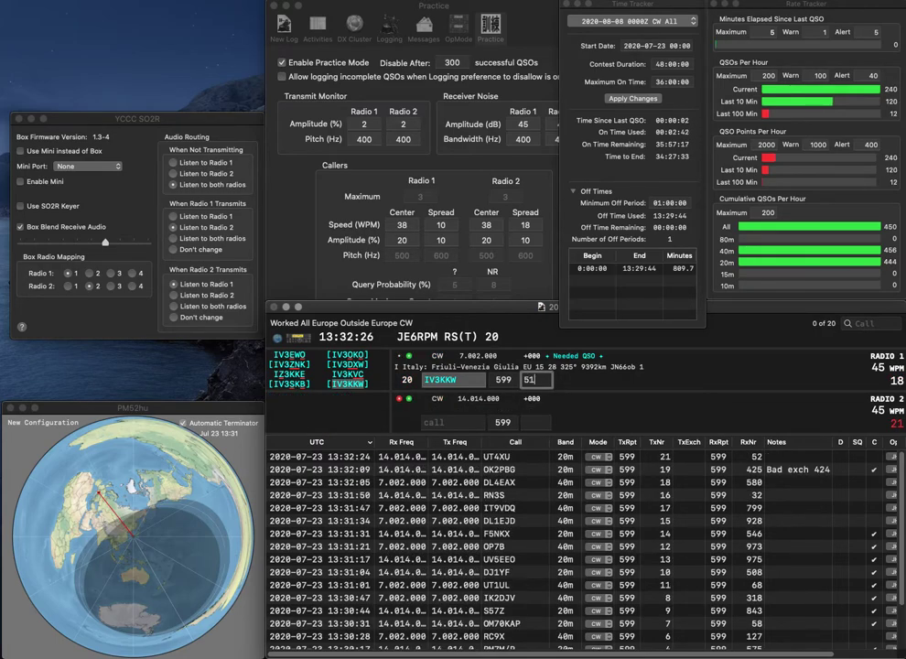
{"action": "type", "text": "1"}
{"action": "key", "text": "Return"}
Enter RK3RM as the call sign on Radio 2, fixing the mistyped letters, and answer it
{"action": "type", "text": "PK3F"}
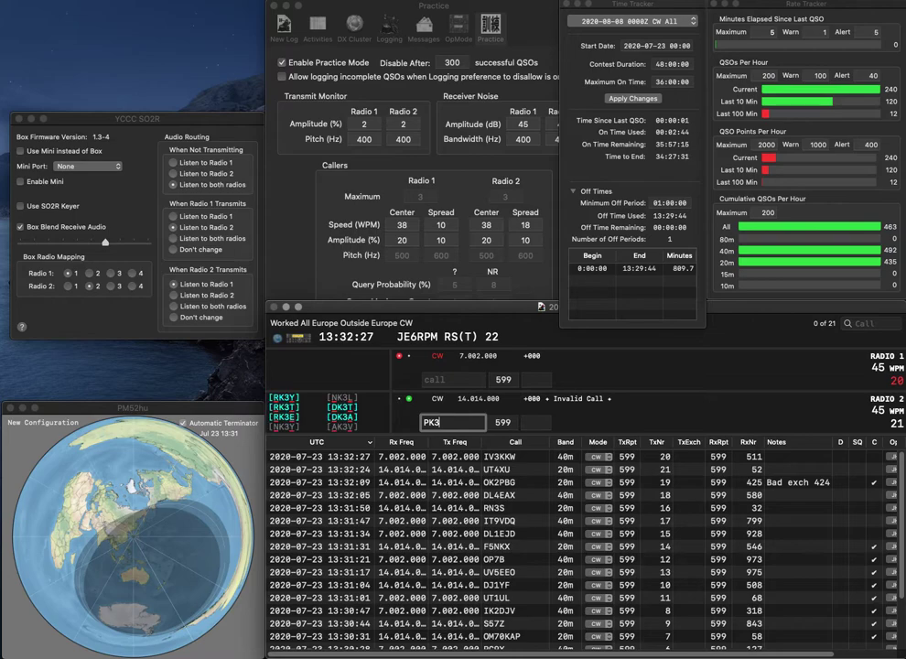
{"action": "key", "text": "BackSpace"}
{"action": "type", "text": "RM"}
{"action": "key", "text": "Home"}
{"action": "key", "text": "Delete"}
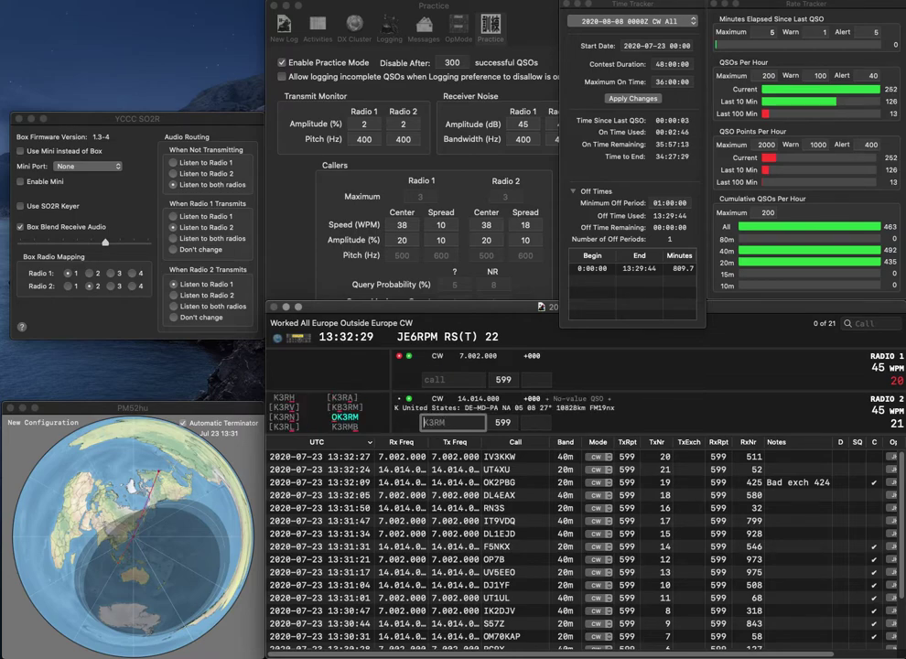
{"action": "type", "text": "R"}
{"action": "key", "text": "Return"}
Enter the call suffix 5C on Radio 1, complete it to OH5C and answer that caller
{"action": "type", "text": "5C"}
{"action": "key", "text": "Home"}
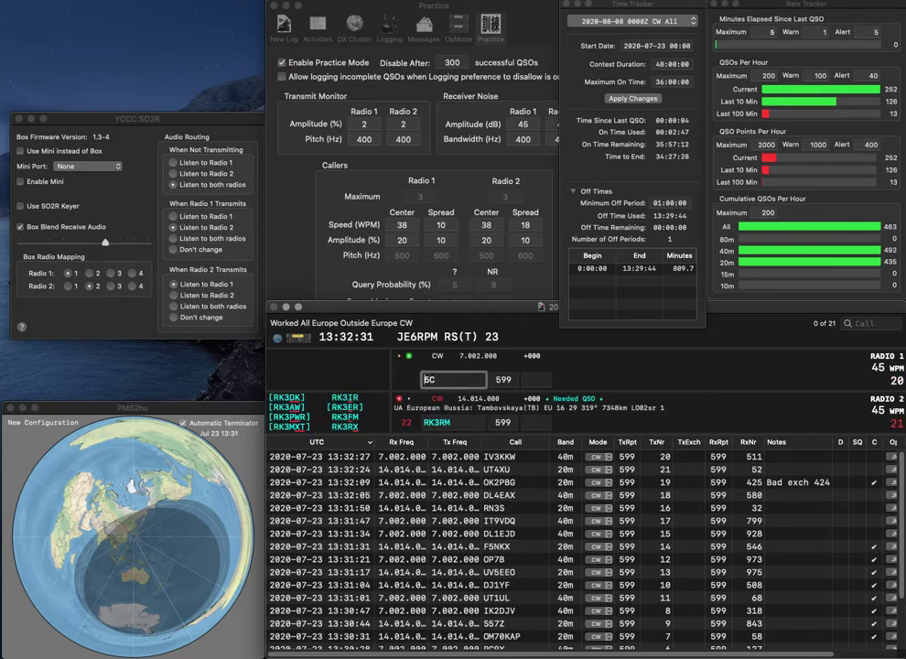
{"action": "type", "text": "OH"}
{"action": "key", "text": "Return"}
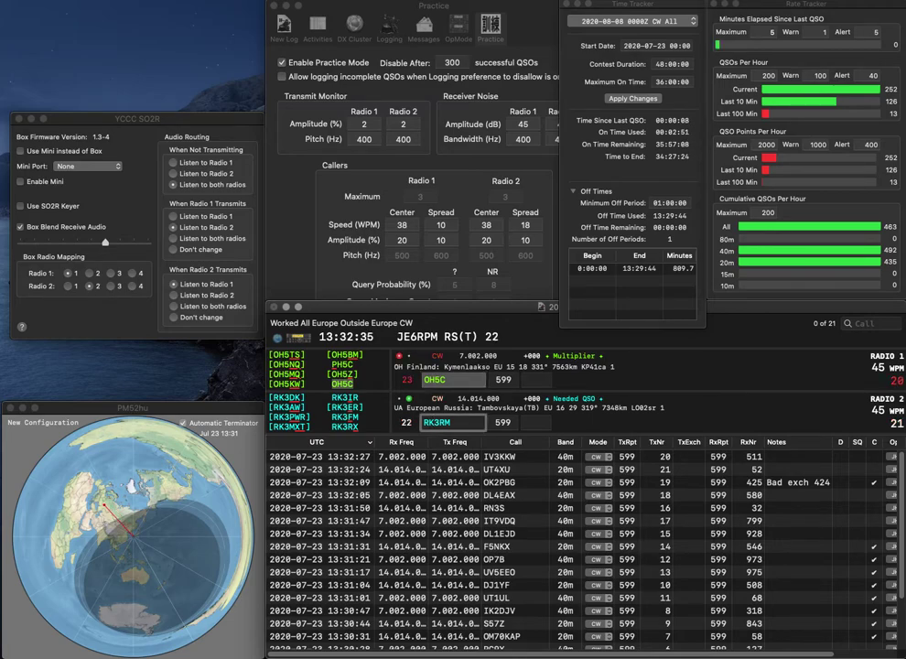
Correct the call sign on Radio 2 to RK3FM and send it again
{"action": "key", "text": "Left"}
{"action": "key", "text": "Left"}
{"action": "type", "text": "F"}
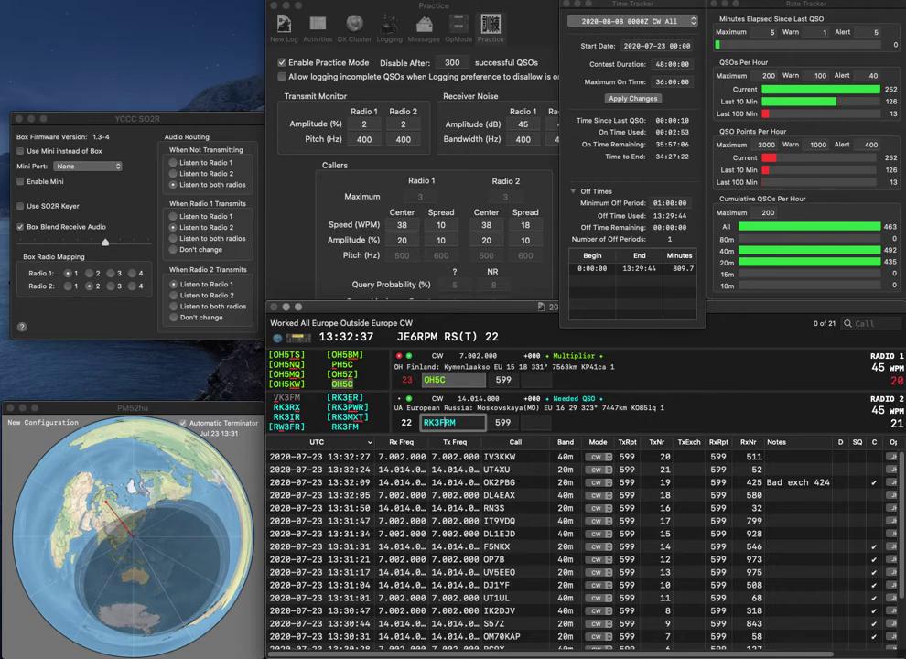
{"action": "key", "text": "Delete"}
{"action": "key", "text": "Return"}
Log OH5C on Radio 1 with received number 640 and RK3FM on Radio 2 with 217
{"action": "type", "text": "64"}
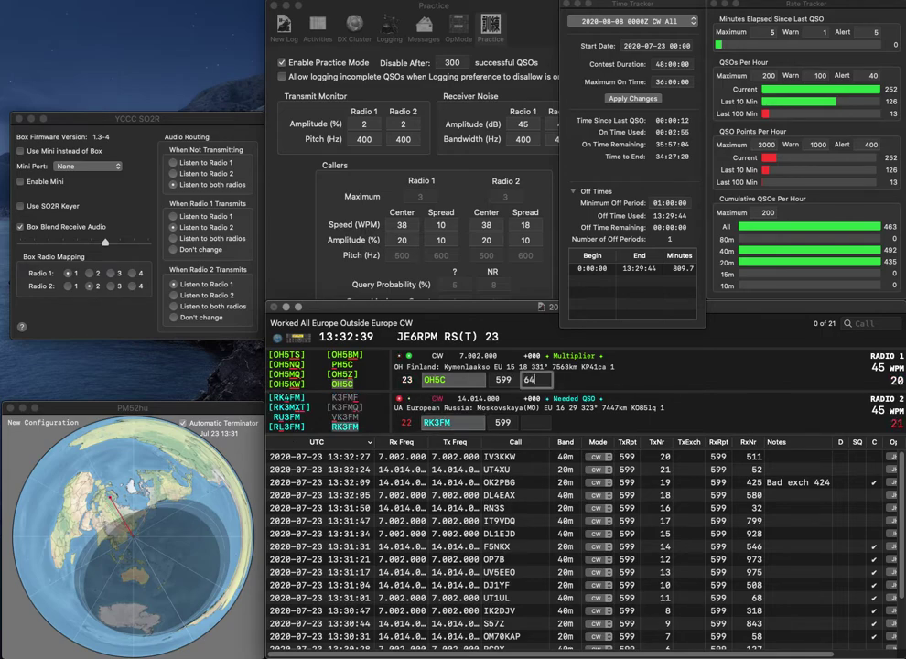
{"action": "type", "text": "0"}
{"action": "key", "text": "Return"}
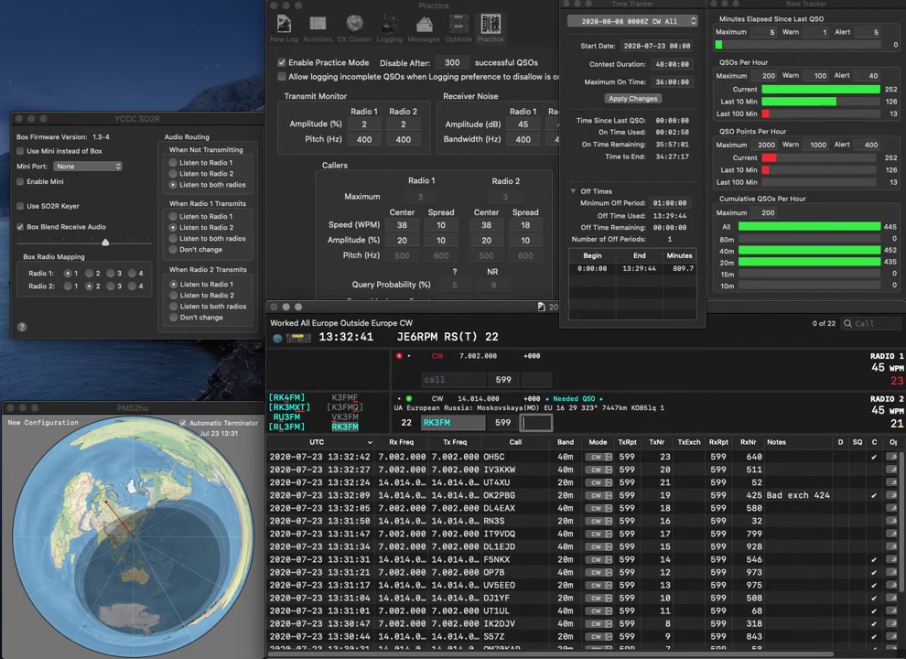
{"action": "type", "text": "217"}
{"action": "key", "text": "Return"}
Answer RX7T on Radio 1 and DM70GER on Radio 2
{"action": "type", "text": "RX7T"}
{"action": "key", "text": "Return"}
{"action": "type", "text": "70"}
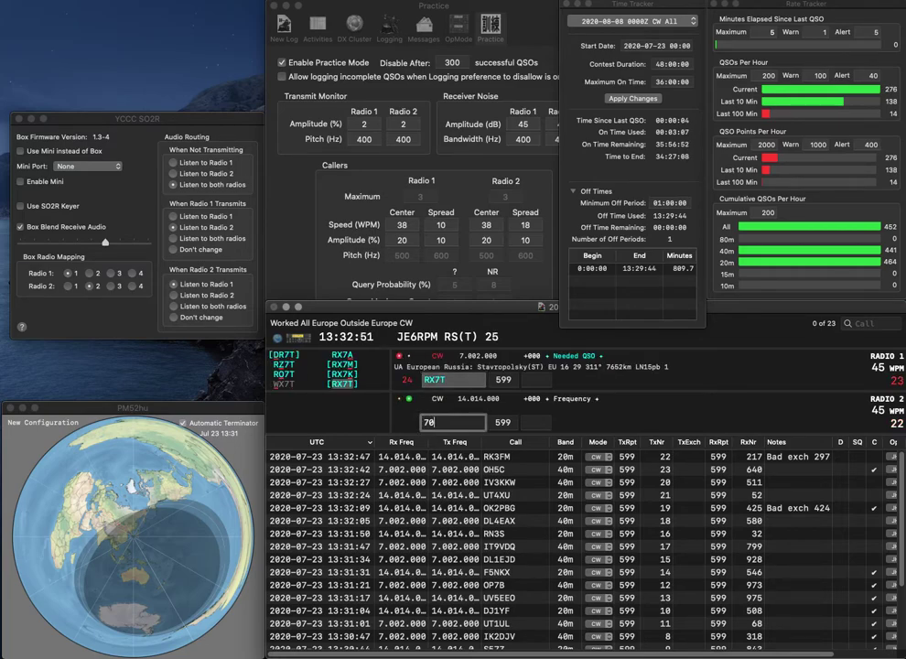
{"action": "type", "text": "GER"}
{"action": "key", "text": "Home"}
{"action": "type", "text": "DM"}
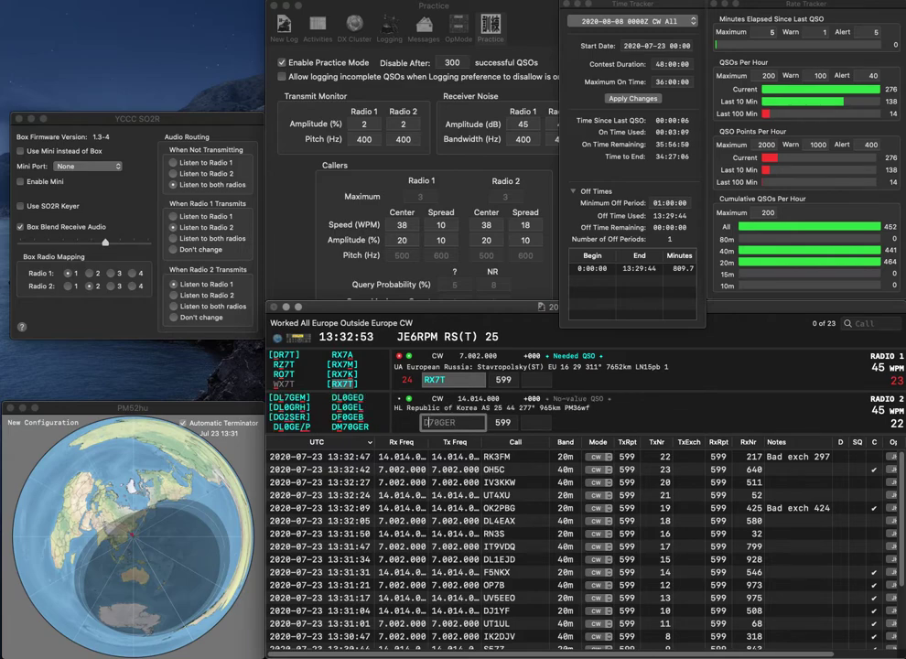
{"action": "key", "text": "Return"}
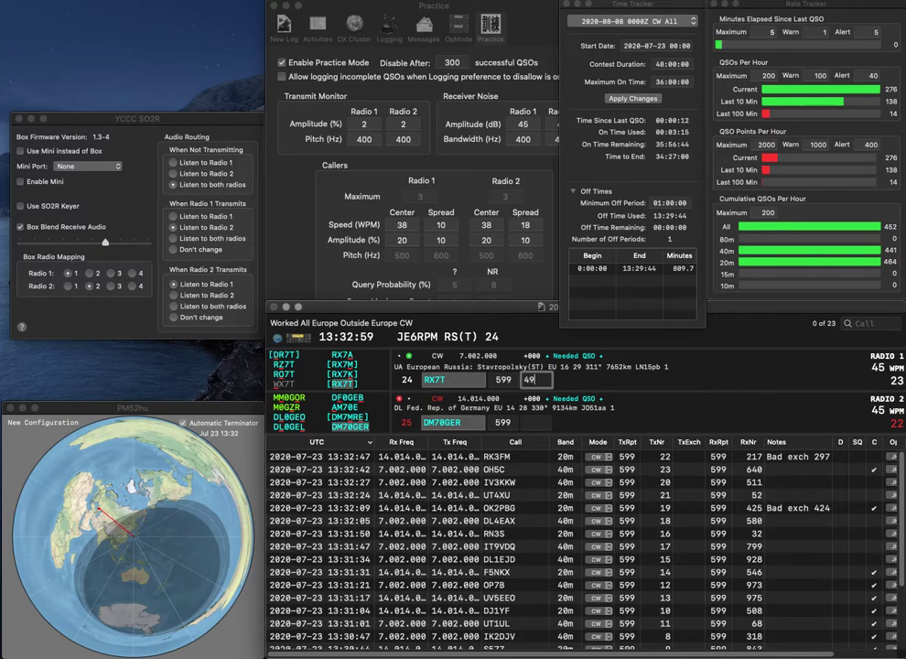
{"action": "key", "text": "Return"}
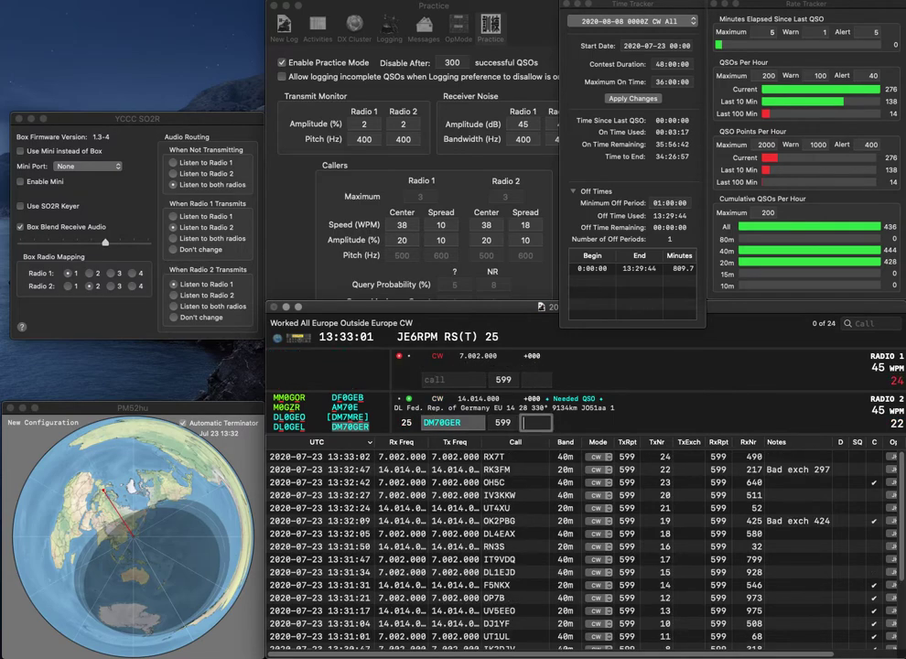
{"action": "type", "text": "166"}
{"action": "key", "text": "Return"}
{"action": "type", "text": "F4FSB"}
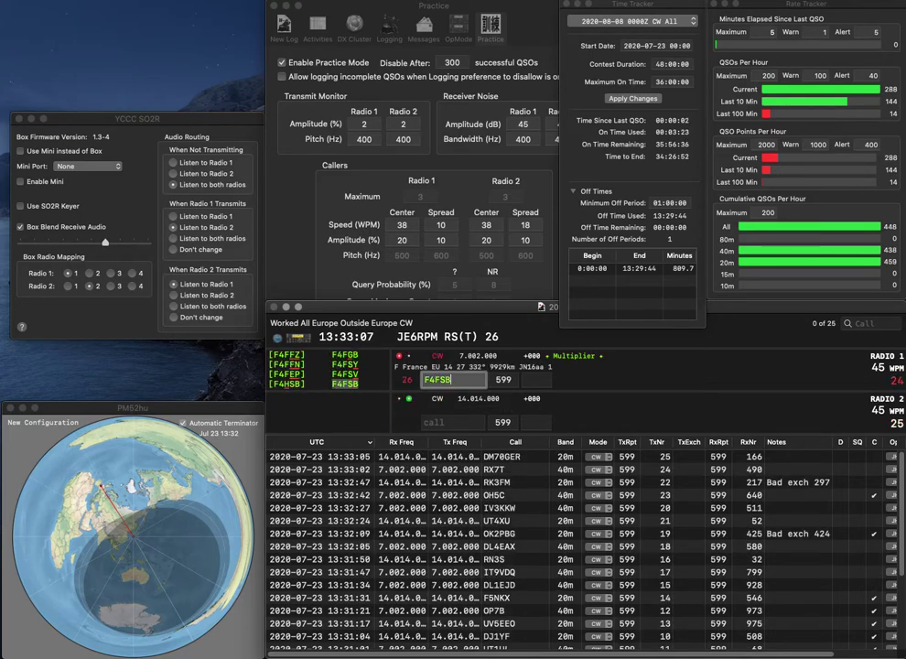
{"action": "key", "text": "Return"}
{"action": "type", "text": "PA3"}
{"action": "type", "text": "HGF"}
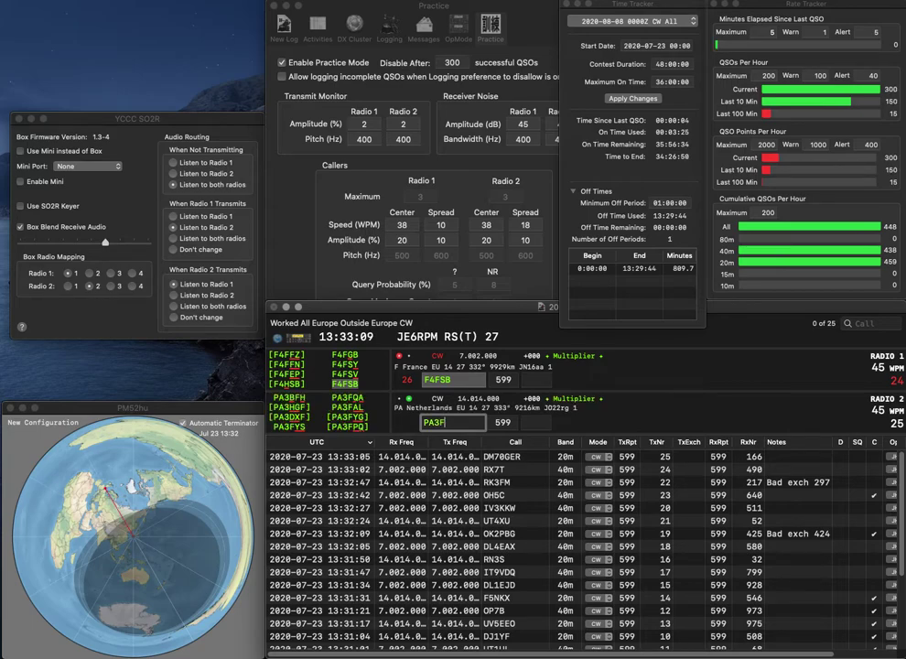
{"action": "key", "text": "Return"}
{"action": "key", "text": "Tab"}
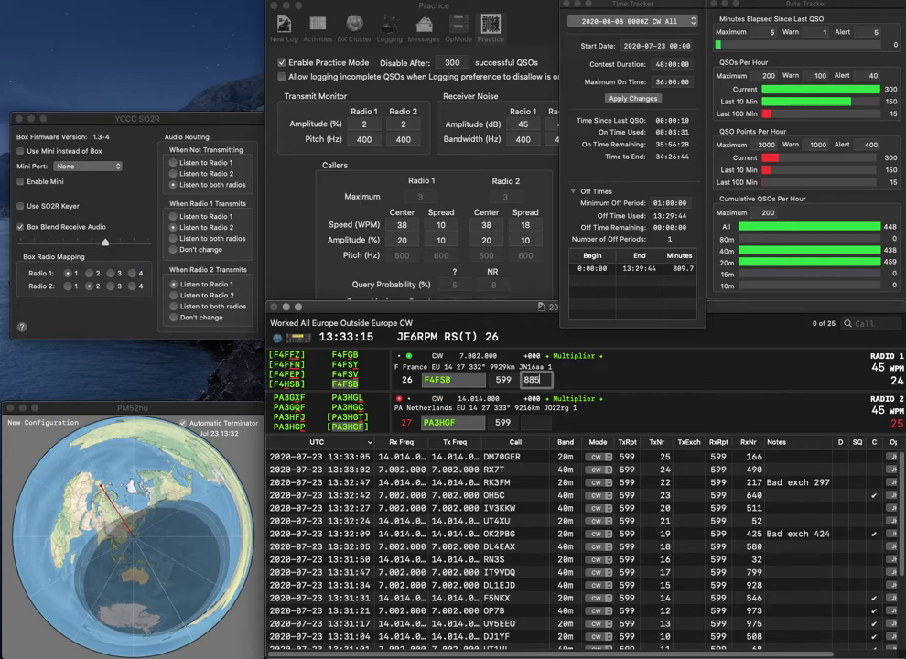
{"action": "key", "text": "Return"}
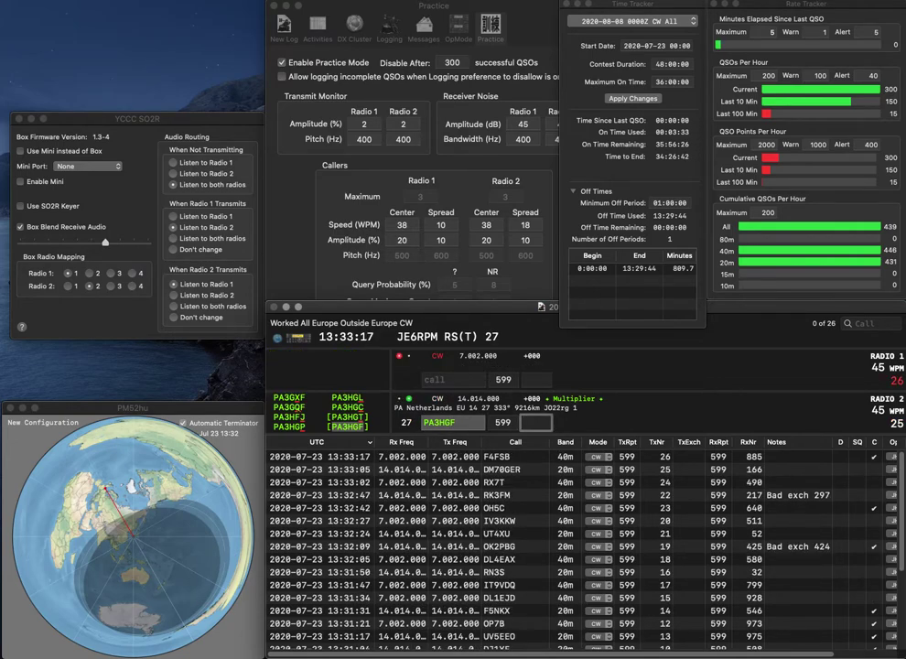
{"action": "type", "text": "694"}
{"action": "key", "text": "Return"}
{"action": "type", "text": "DL2KWA"}
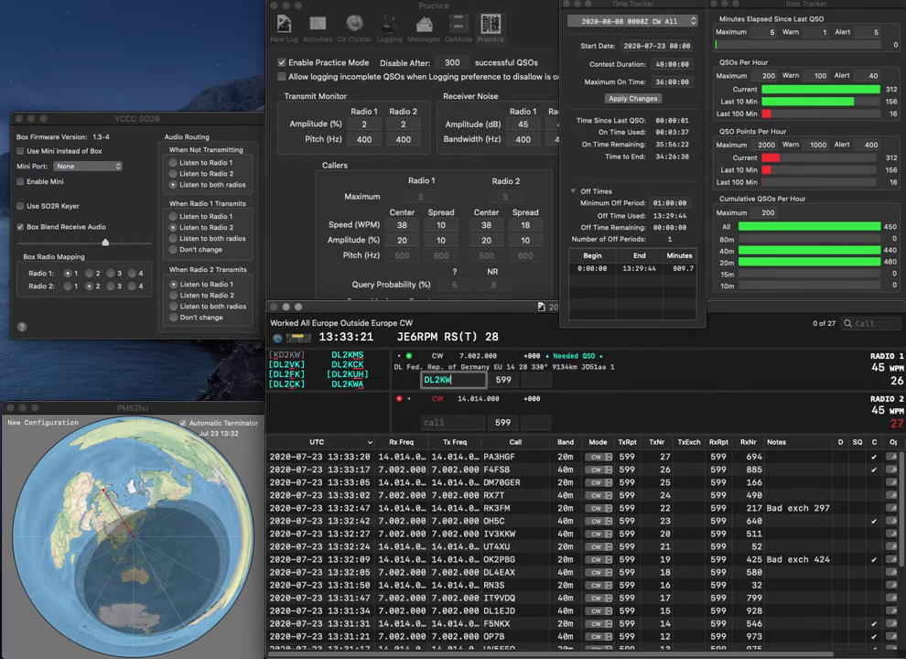
{"action": "key", "text": "Return"}
{"action": "type", "text": "IQ"}
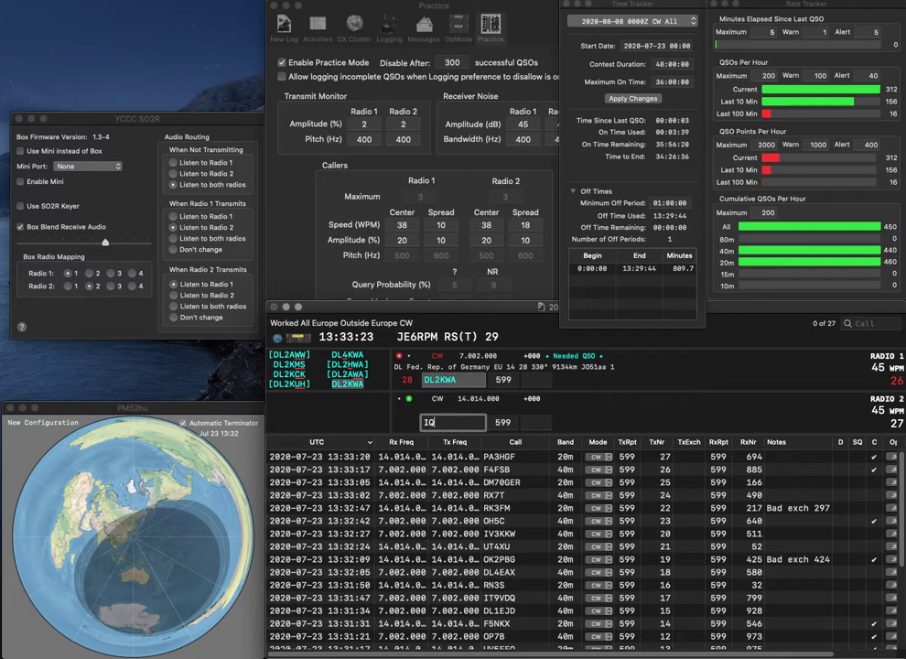
{"action": "type", "text": "5ND"}
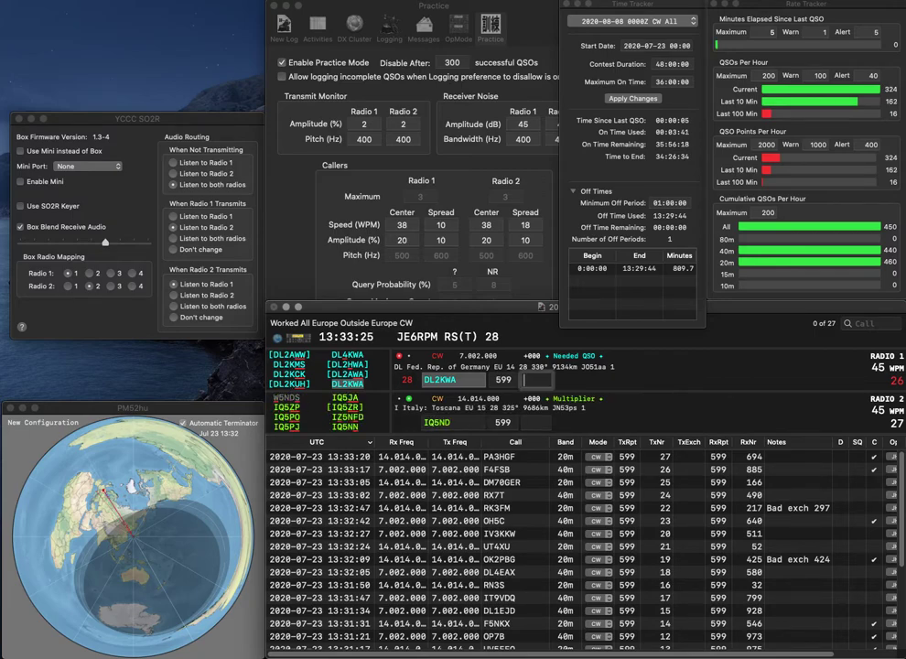
{"action": "key", "text": "space"}
Log DL2KWA on Radio 1 with received number 289 and correct the Radio 2 call to IQ5NN
{"action": "type", "text": "289"}
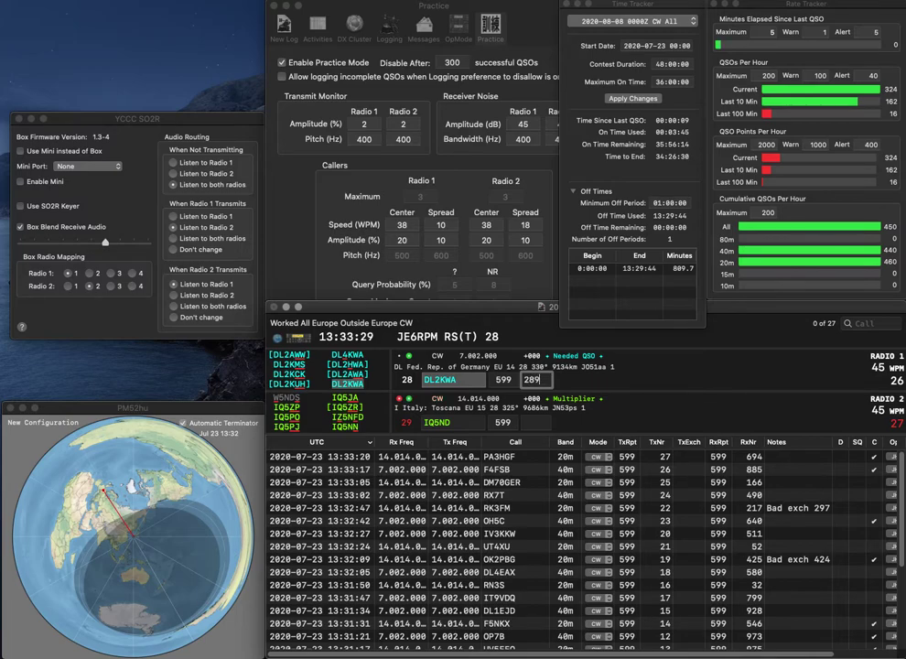
{"action": "key", "text": "Return"}
{"action": "key", "text": "space"}
{"action": "key", "text": "BackSpace"}
{"action": "type", "text": "N"}
{"action": "key", "text": "Return"}
{"action": "type", "text": "G"}
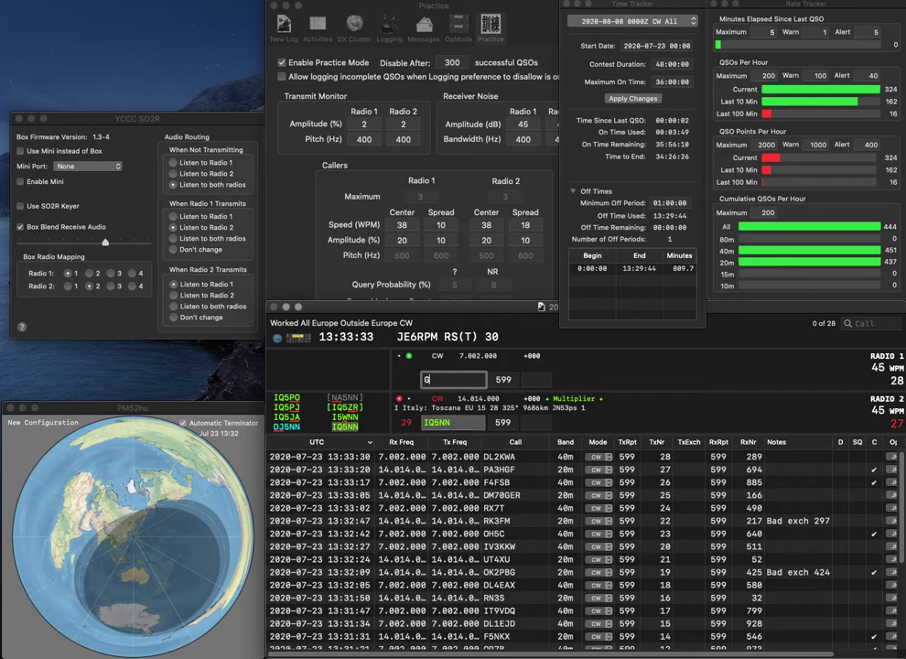
{"action": "type", "text": "4SGI"}
{"action": "key", "text": "Return"}
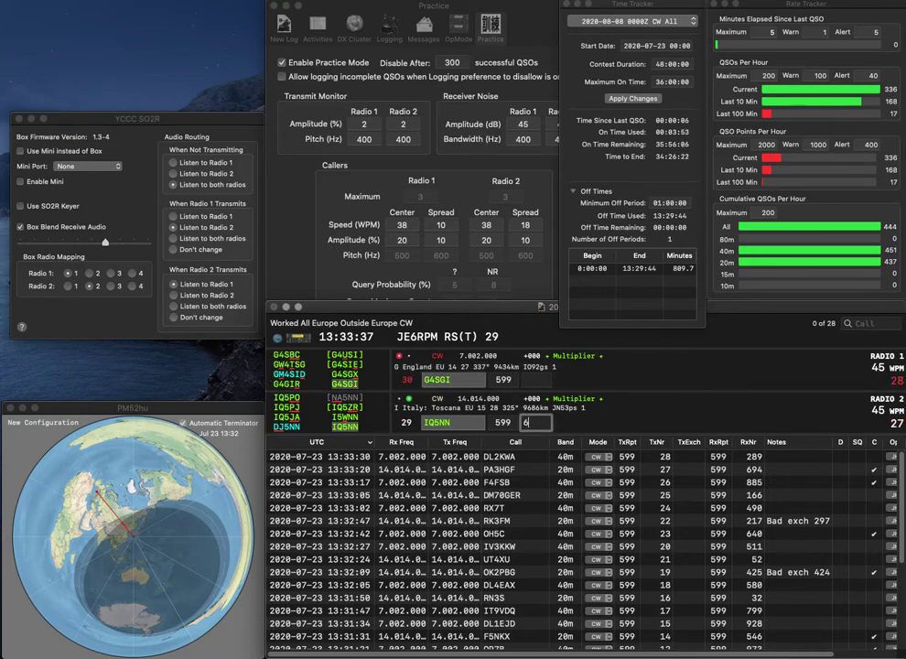
{"action": "key", "text": "Return"}
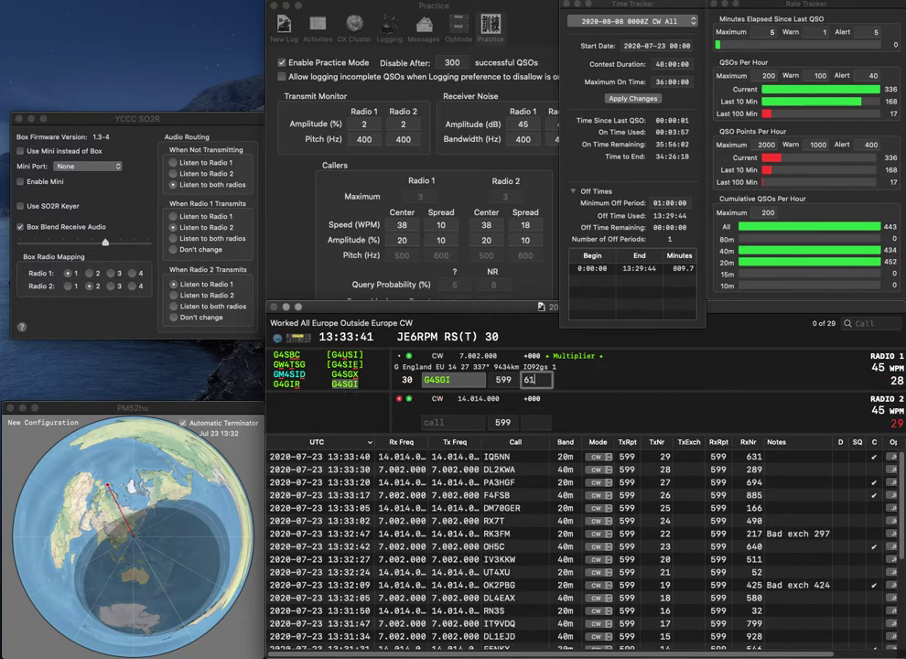
{"action": "key", "text": "Return"}
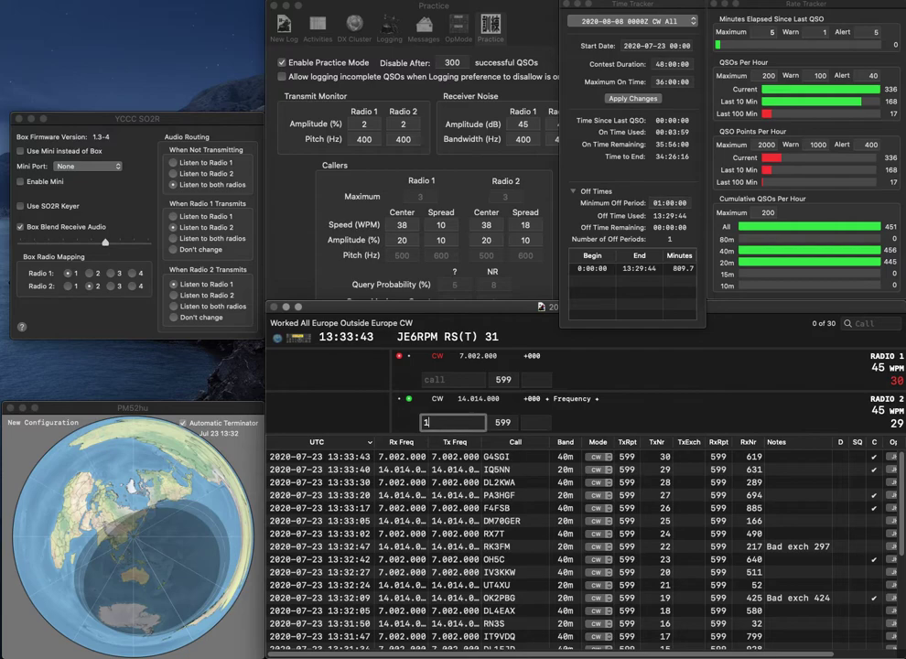
Answer S51DD on Radio 2 and UR5GM on Radio 1
{"action": "type", "text": "1DDS5"}
{"action": "key", "text": "Return"}
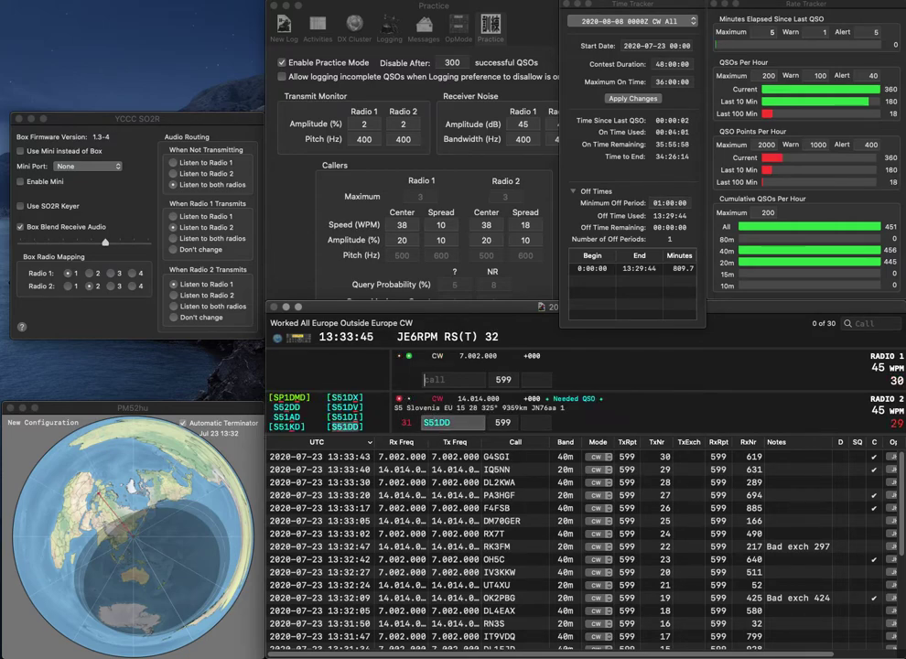
{"action": "type", "text": "R5"}
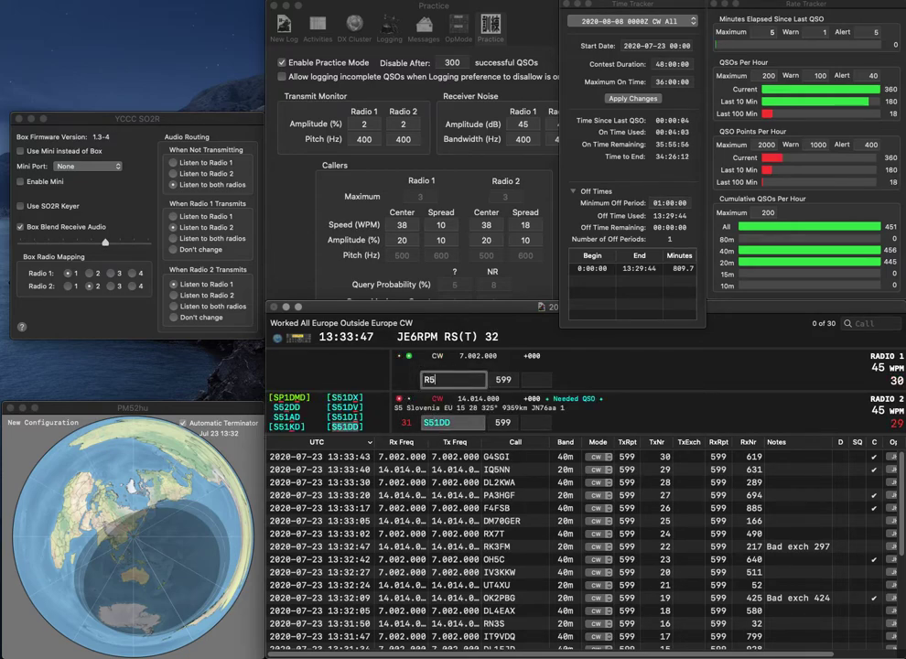
{"action": "type", "text": "GM"}
{"action": "key", "text": "Up"}
{"action": "type", "text": "U"}
{"action": "key", "text": "Return"}
{"action": "key", "text": "space"}
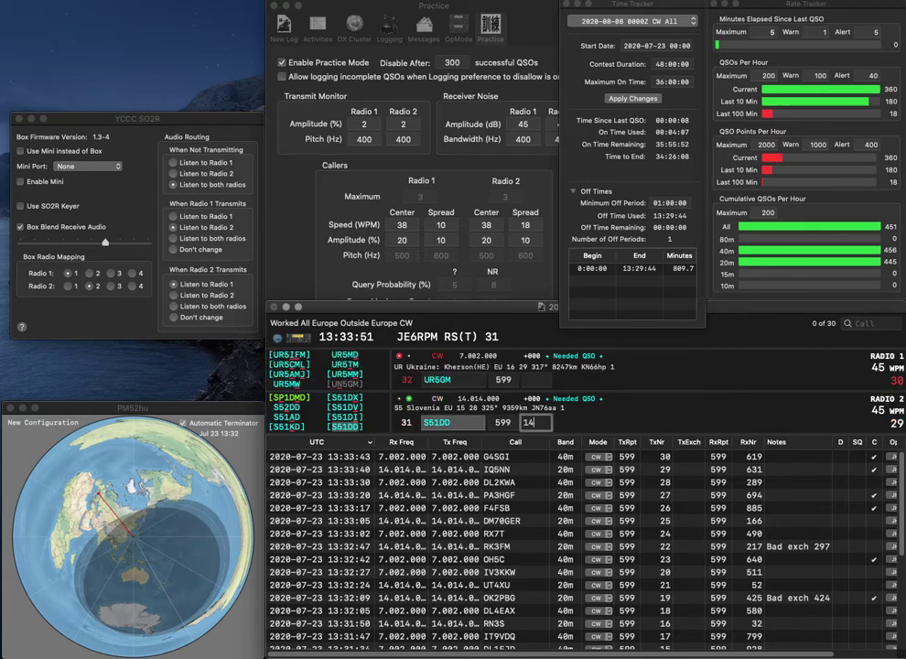
{"action": "key", "text": "Return"}
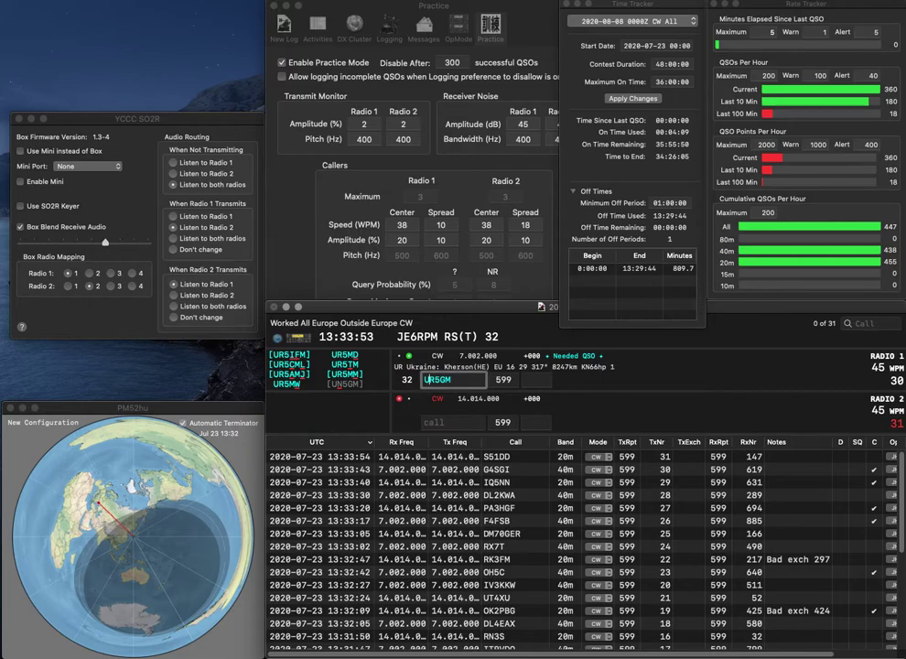
{"action": "key", "text": "Delete"}
{"action": "type", "text": "7"}
{"action": "key", "text": "Return"}
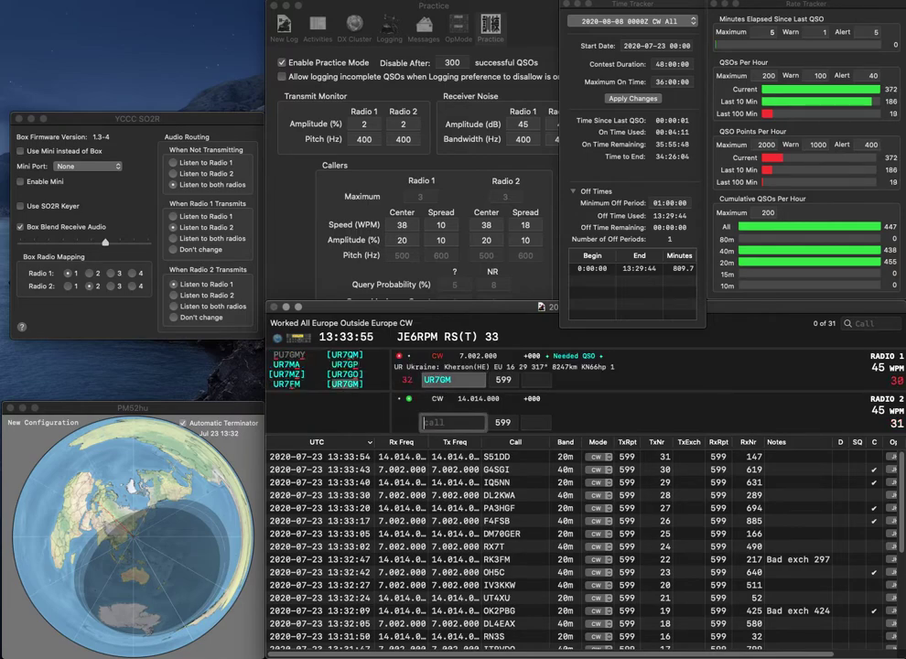
Answer F6JSZ on Radio 2
{"action": "type", "text": "F6J"}
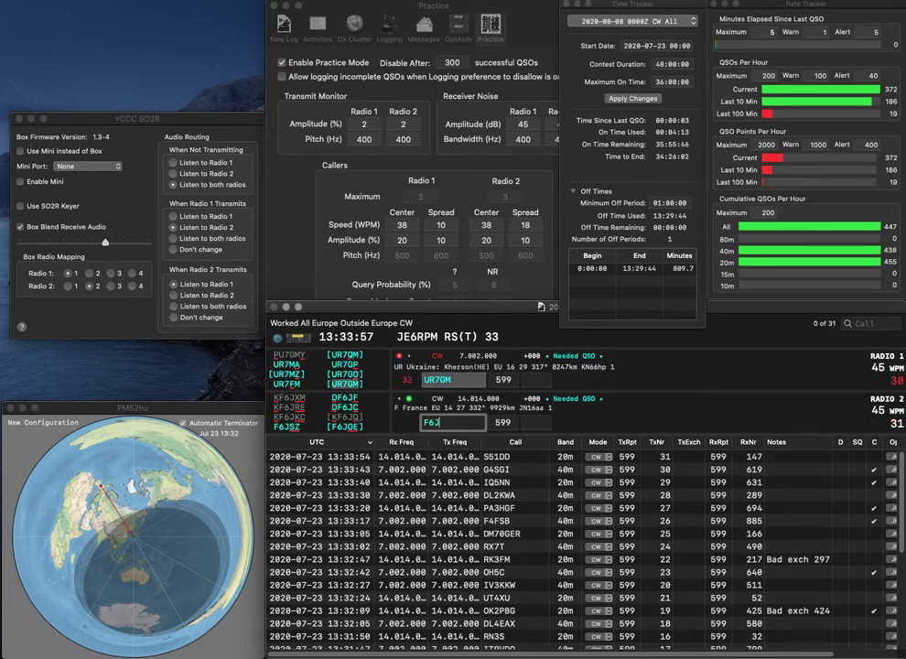
{"action": "type", "text": "SZ"}
{"action": "key", "text": "Return"}
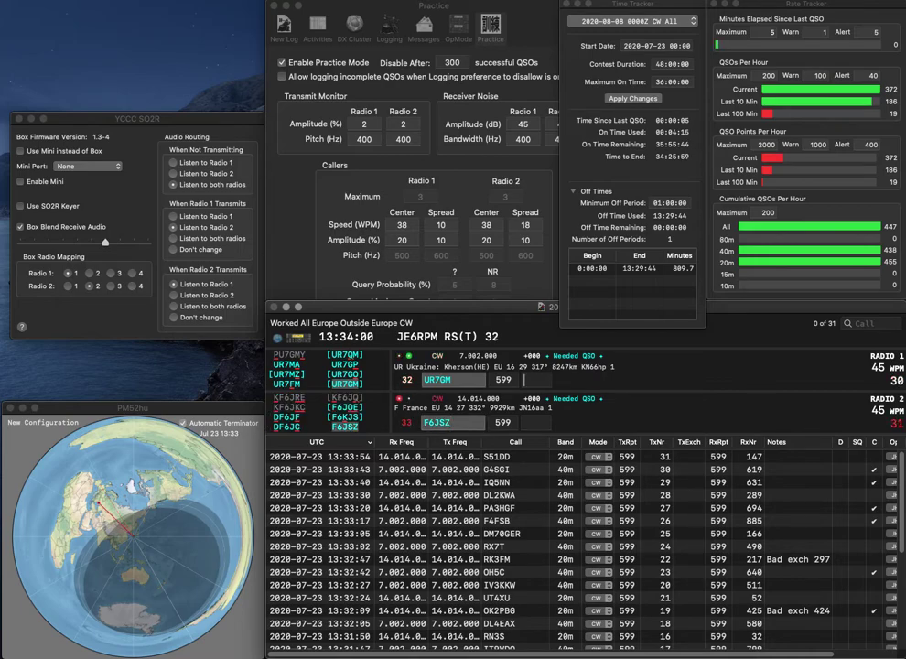
{"action": "type", "text": "274"}
{"action": "key", "text": "Return"}
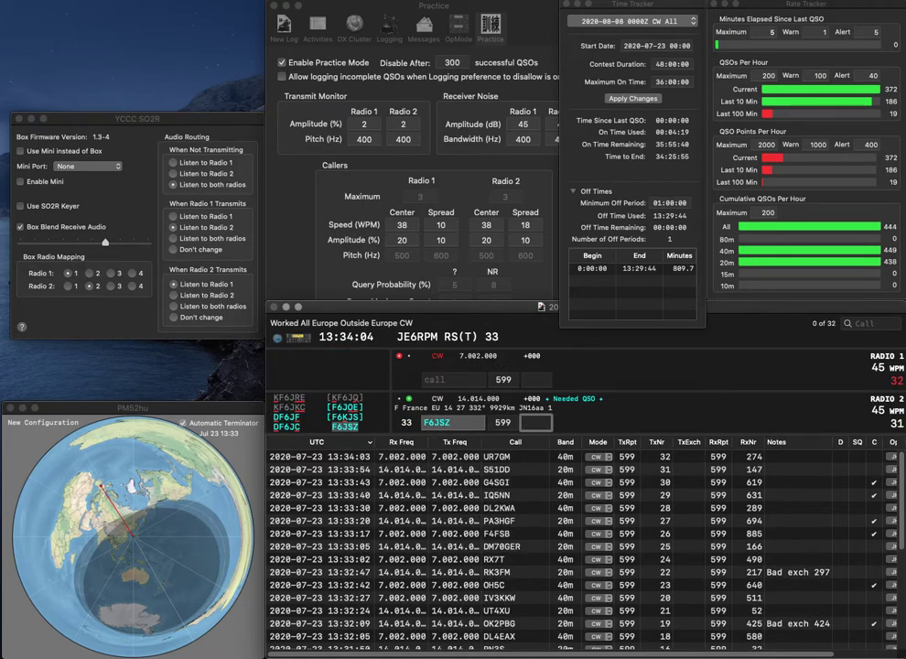
{"action": "type", "text": "36"}
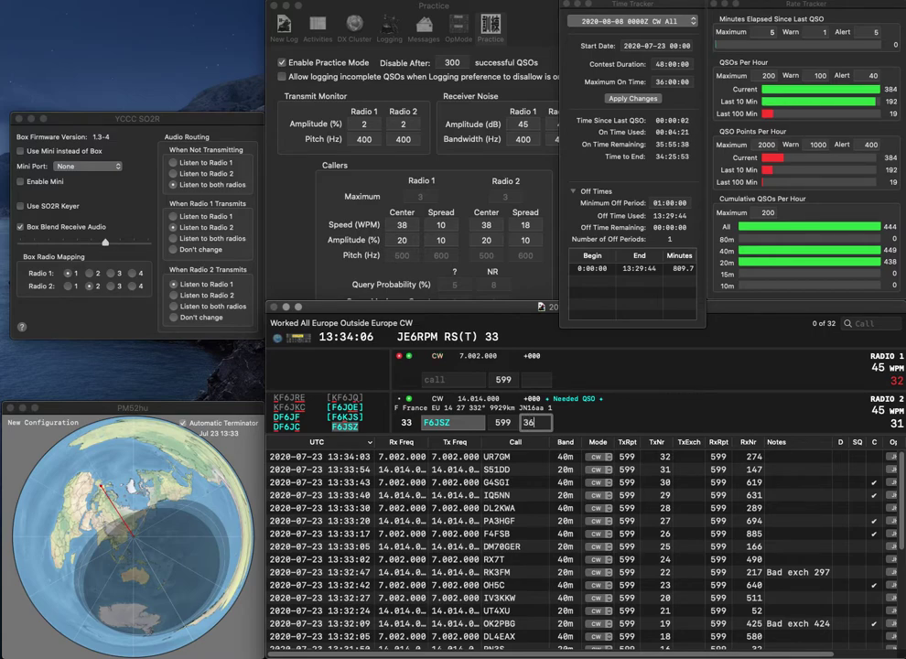
{"action": "key", "text": "Return"}
Answer R1CC on Radio 1 and MU0FAL on Radio 2
{"action": "type", "text": "R1CC"}
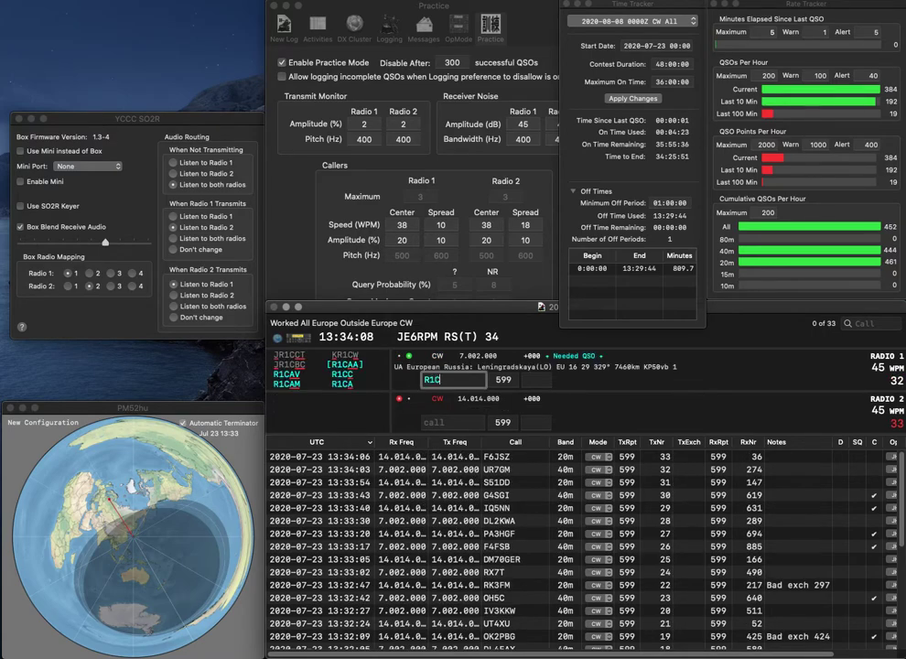
{"action": "key", "text": "Return"}
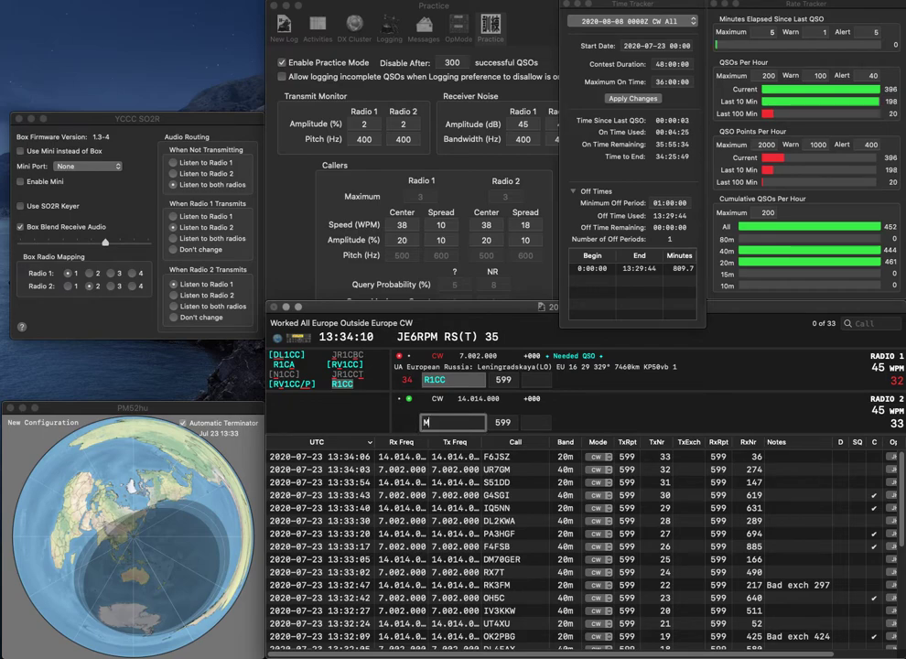
{"action": "type", "text": "MU0FAL"}
{"action": "key", "text": "Return"}
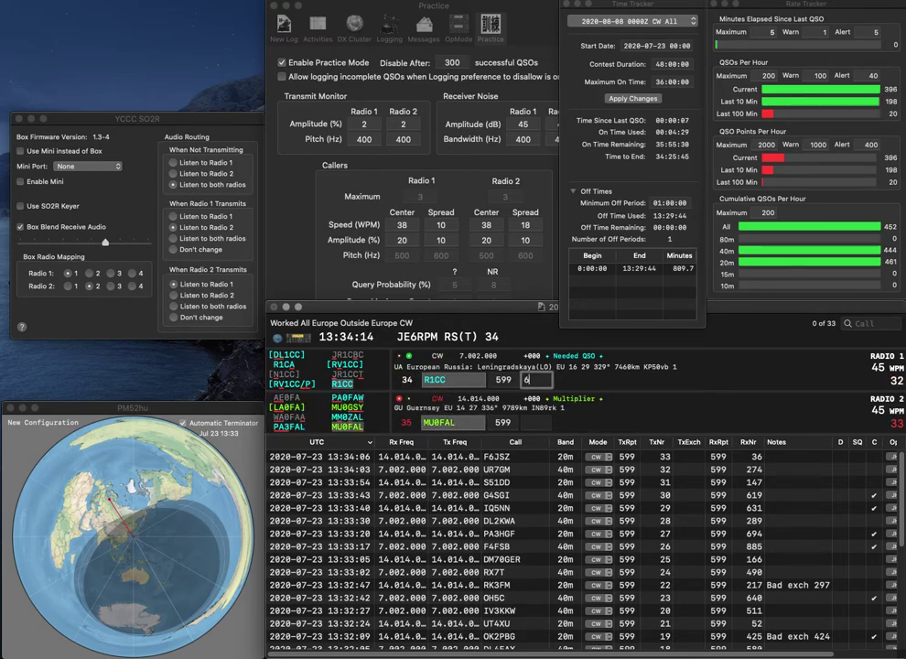
{"action": "type", "text": "605"}
{"action": "key", "text": "Return"}
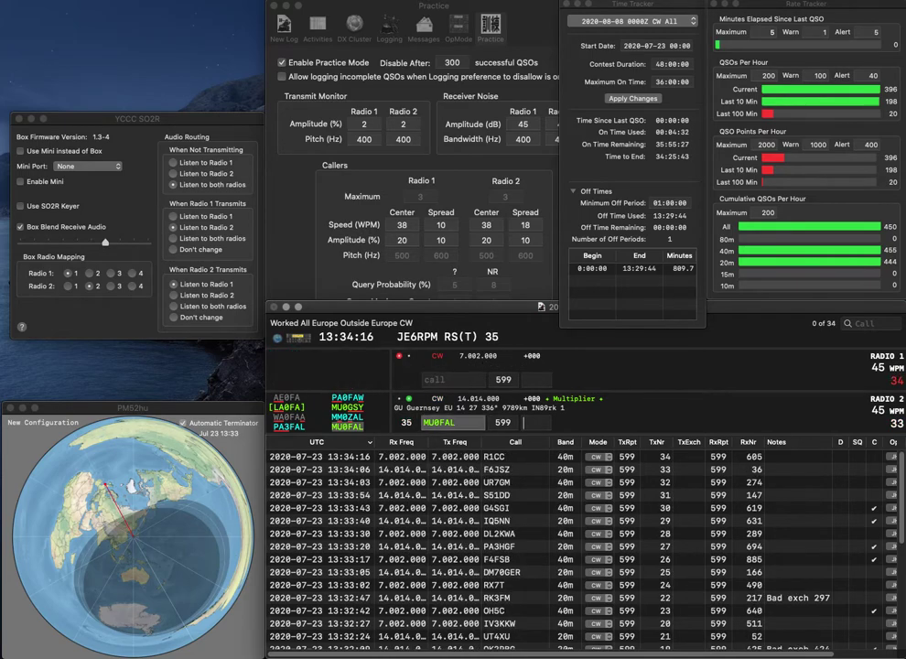
{"action": "type", "text": "337"}
{"action": "key", "text": "Return"}
{"action": "type", "text": "DL1AIW"}
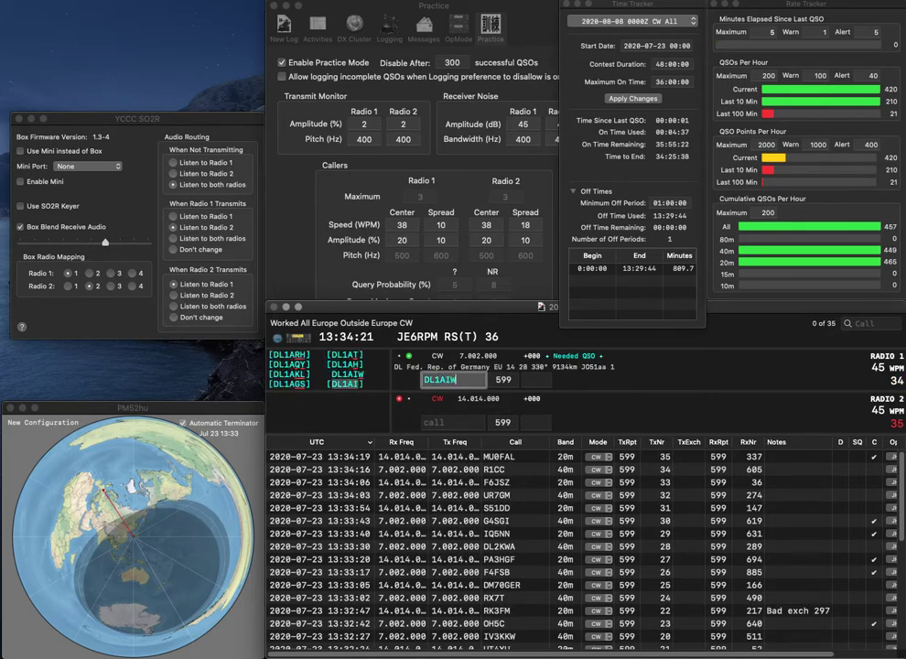
{"action": "key", "text": "Return"}
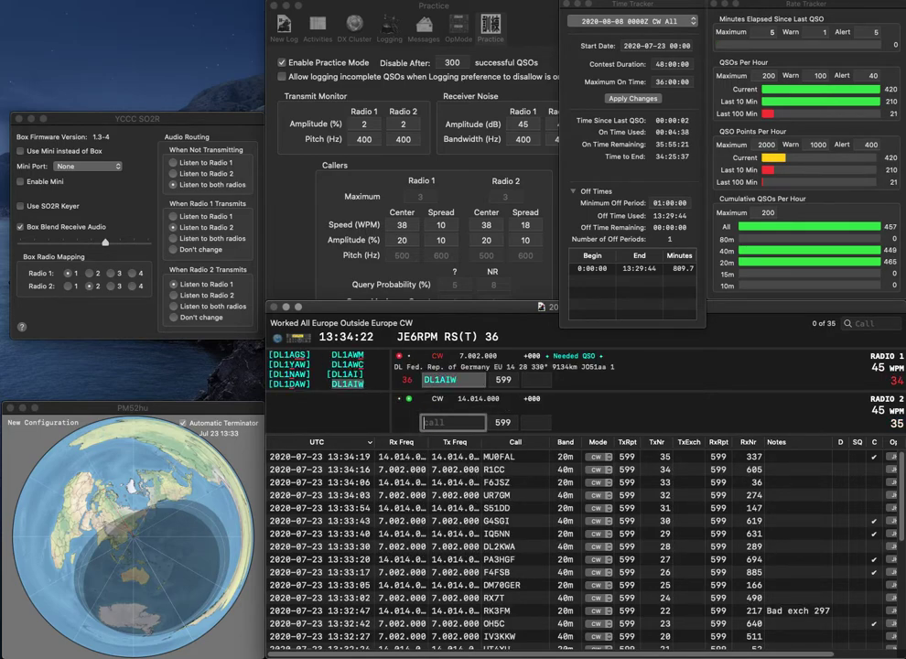
{"action": "type", "text": "RN4AO"}
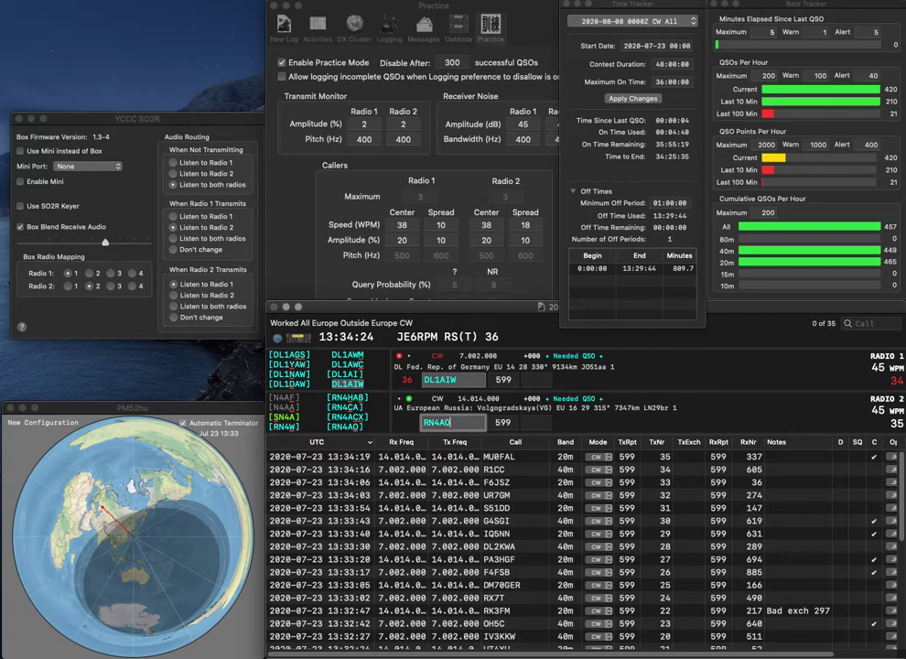
{"action": "key", "text": "Return"}
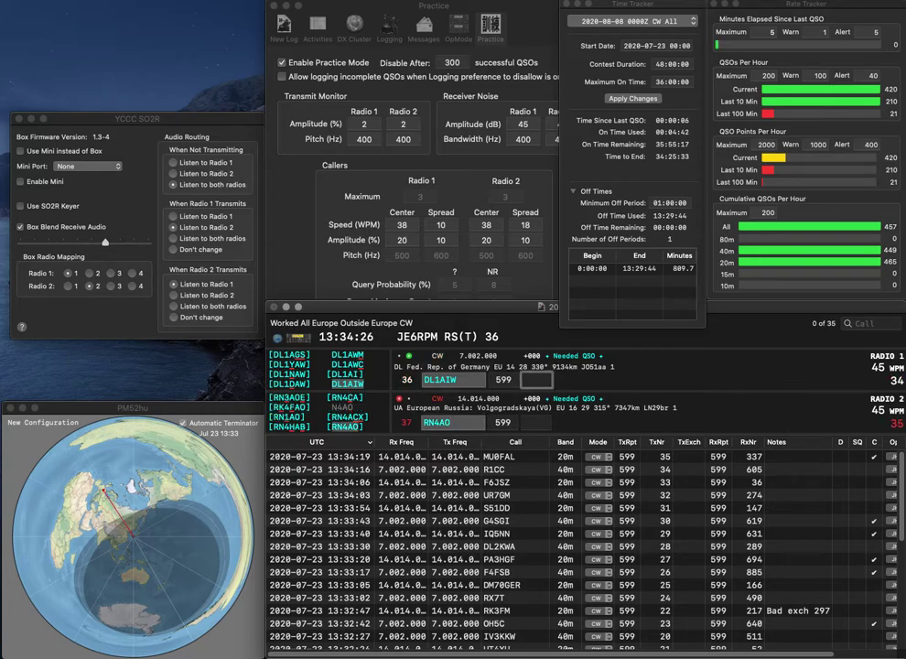
{"action": "type", "text": "197"}
{"action": "key", "text": "Return"}
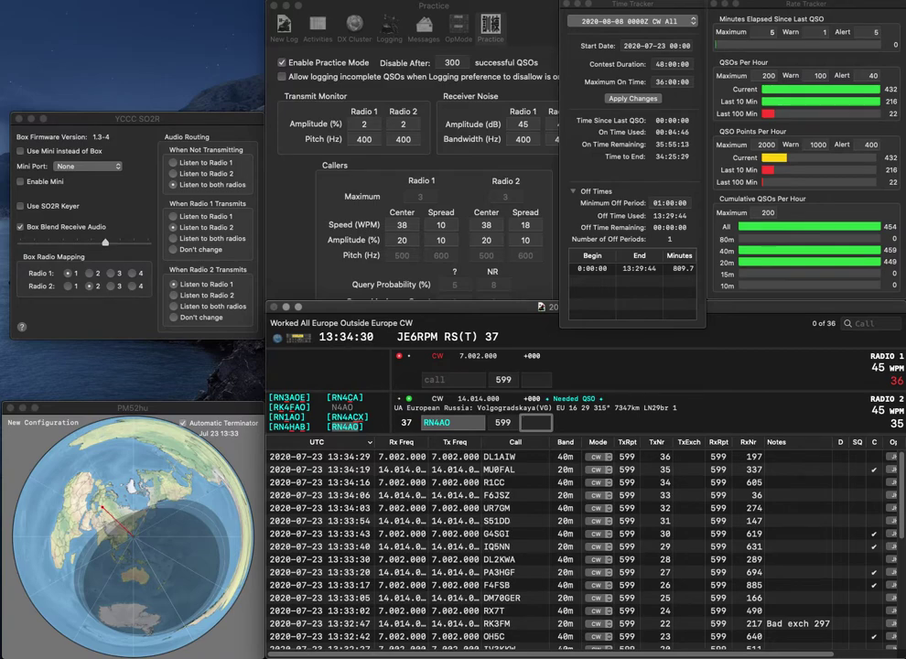
{"action": "type", "text": "8512"}
{"action": "key", "text": "Return"}
Answer the partial calls 1FDD on Radio 1 and F on Radio 2
{"action": "type", "text": "1FD"}
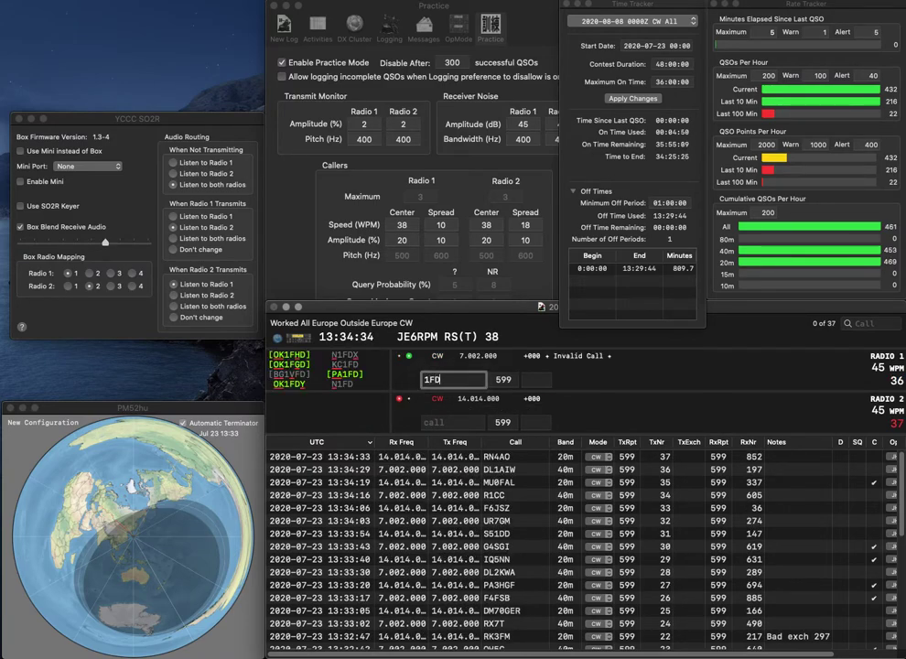
{"action": "type", "text": "D"}
{"action": "key", "text": "Return"}
{"action": "type", "text": "F"}
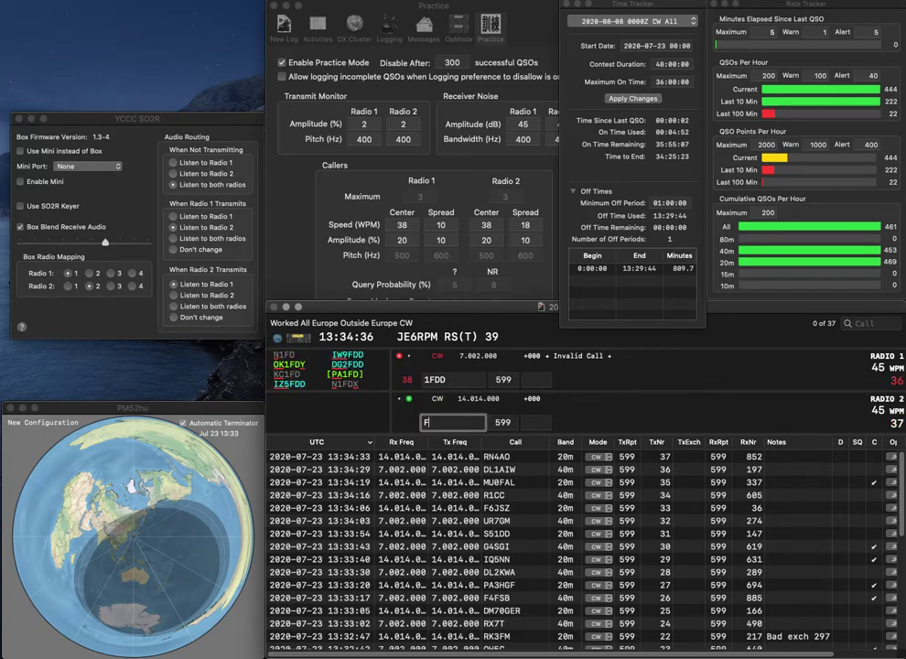
{"action": "key", "text": "Return"}
{"action": "type", "text": "DL"}
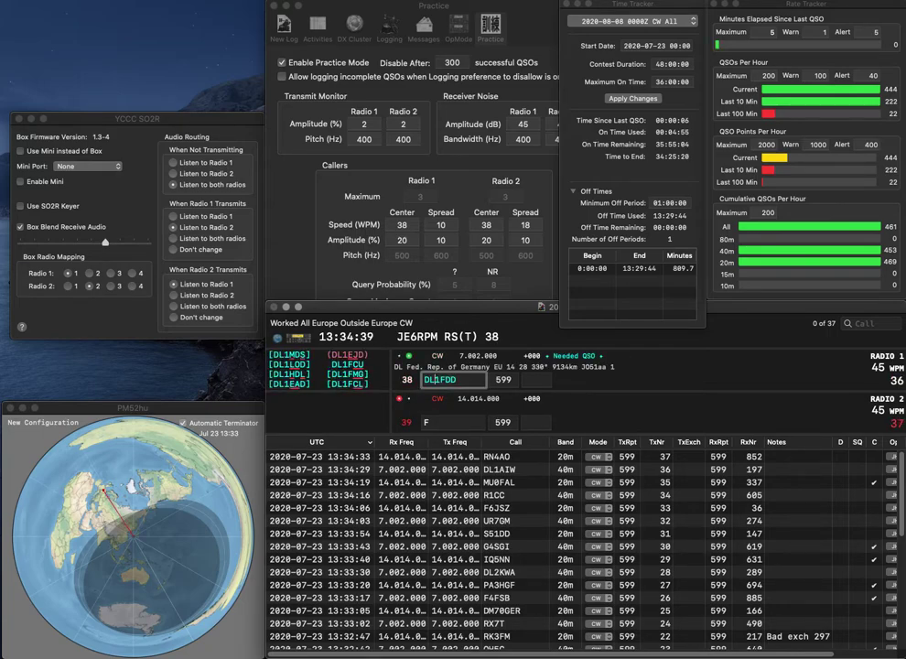
{"action": "key", "text": "BackSpace"}
{"action": "key", "text": "Delete"}
{"action": "type", "text": "G2"}
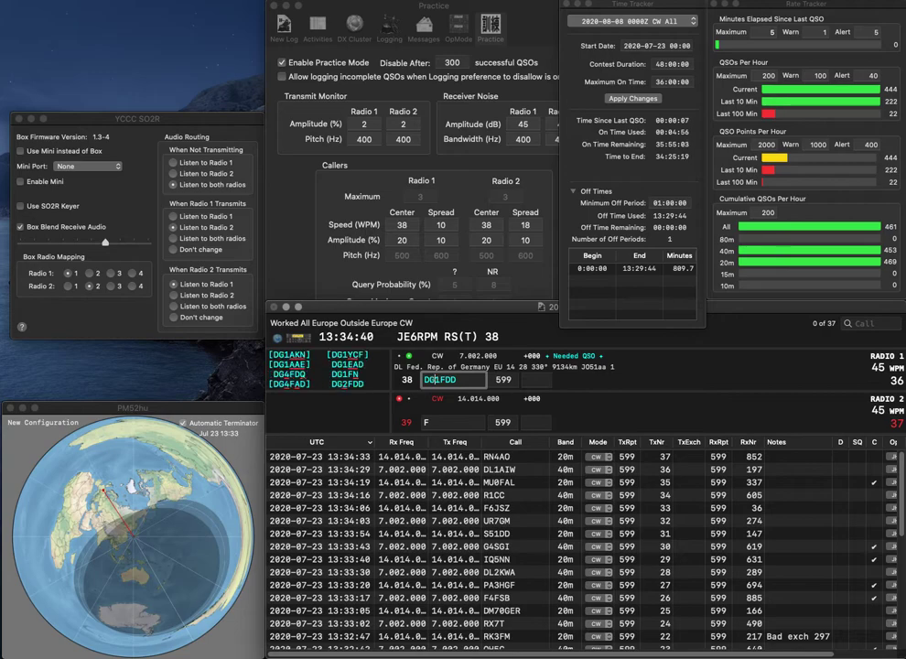
{"action": "key", "text": "Return"}
{"action": "type", "text": "4CZV"}
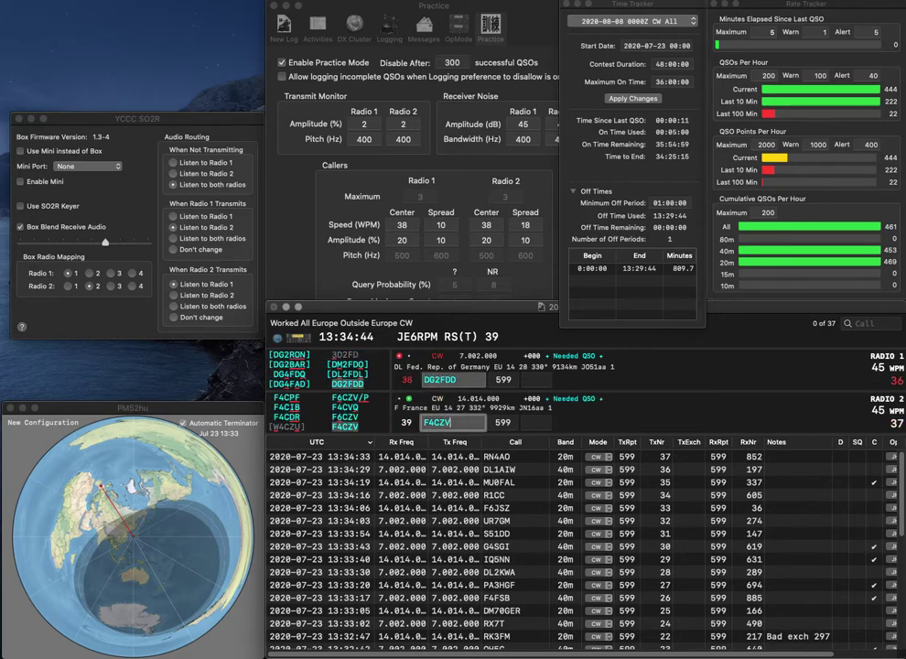
{"action": "key", "text": "space"}
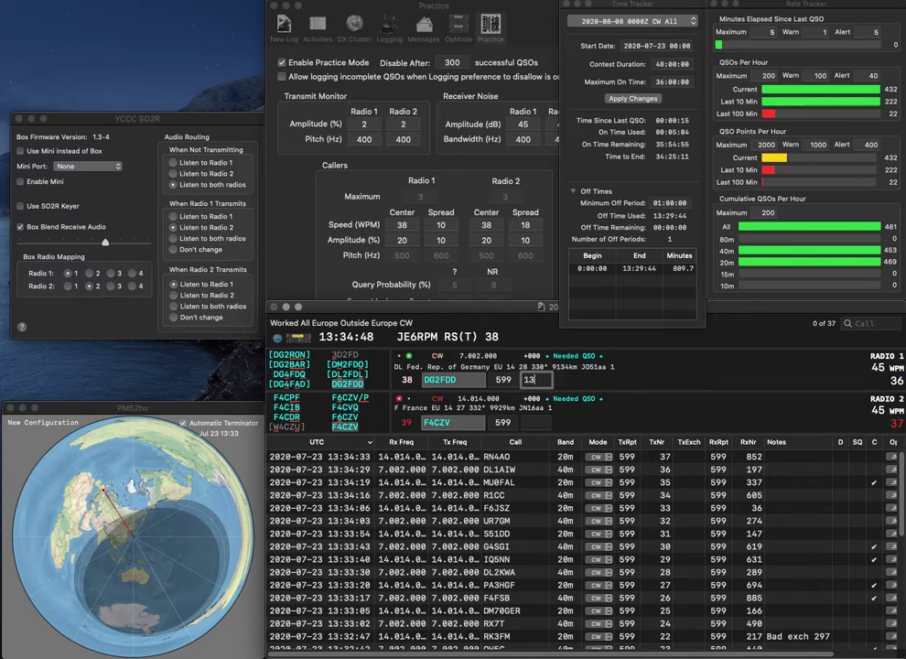
Log DG2FDD on Radio 1 with received number 135 and F4CZV on Radio 2 with 618
{"action": "key", "text": "Return"}
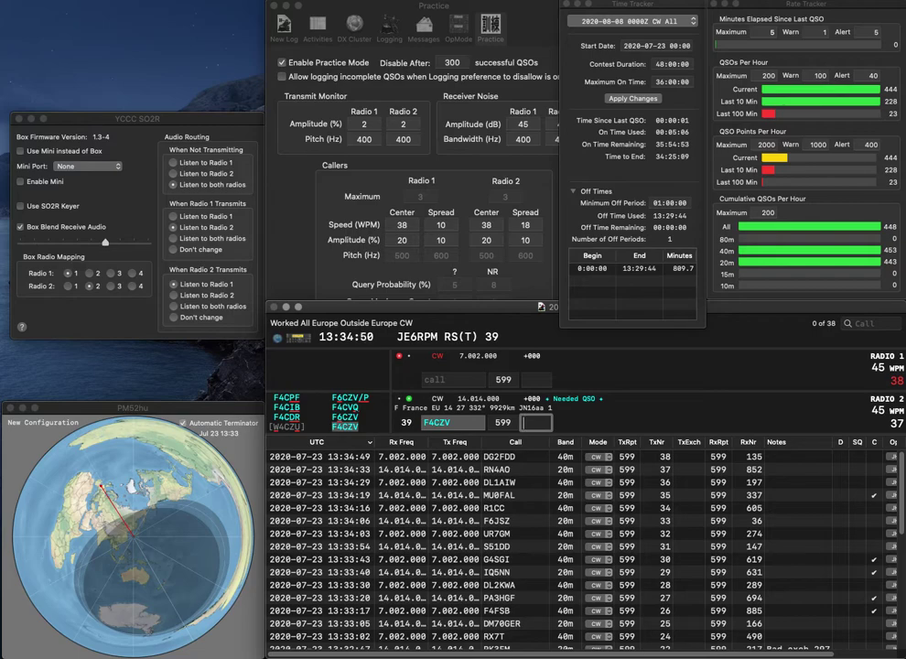
{"action": "type", "text": "618"}
{"action": "key", "text": "Return"}
Answer the partial call 5QA on Radio 1
{"action": "type", "text": "QA"}
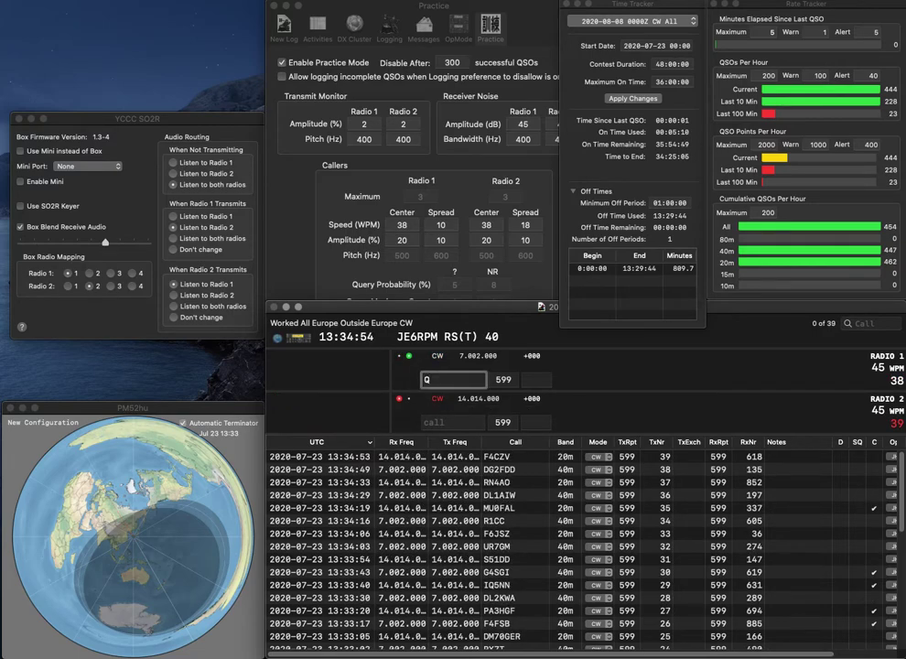
{"action": "key", "text": "Left"}
{"action": "key", "text": "Left"}
{"action": "type", "text": "3"}
{"action": "key", "text": "BackSpace"}
{"action": "type", "text": "5"}
{"action": "key", "text": "Right"}
{"action": "key", "text": "Return"}
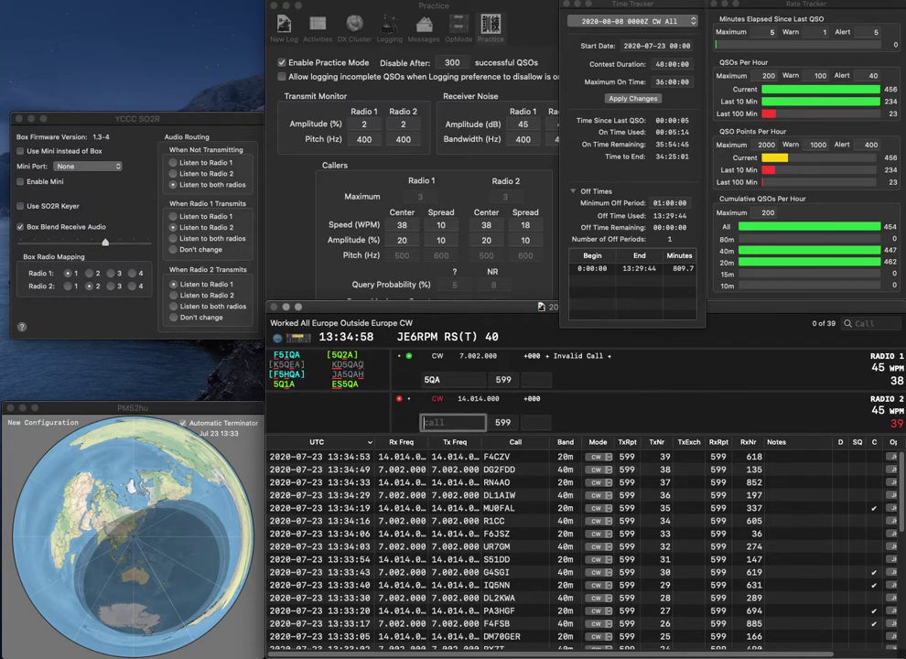
Answer IK6XEJ on Radio 2 and correct the Radio 1 call to 5Q1A, answering it
{"action": "type", "text": "IK6XEJ"}
{"action": "key", "text": "Return"}
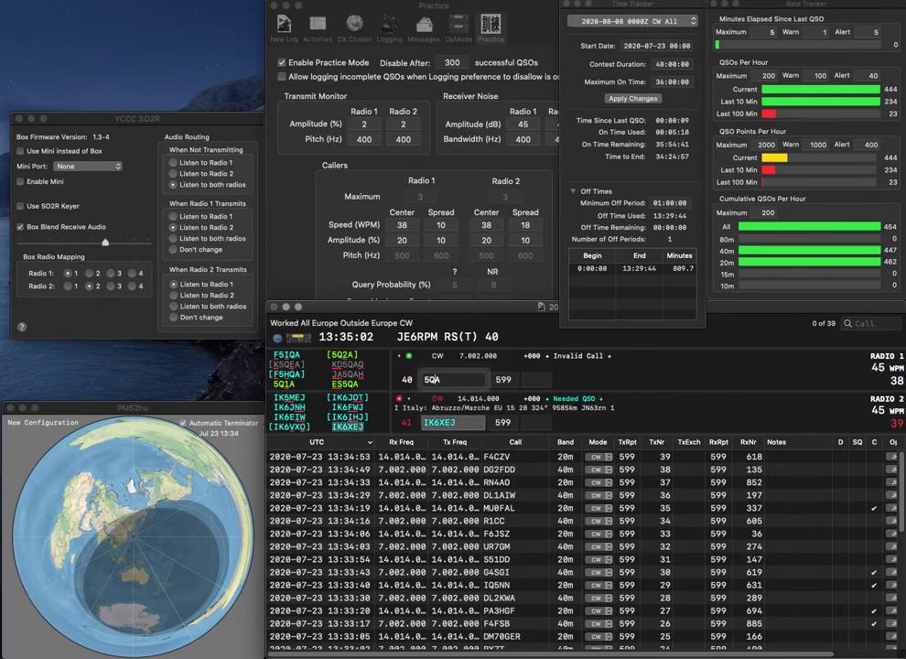
{"action": "type", "text": "21"}
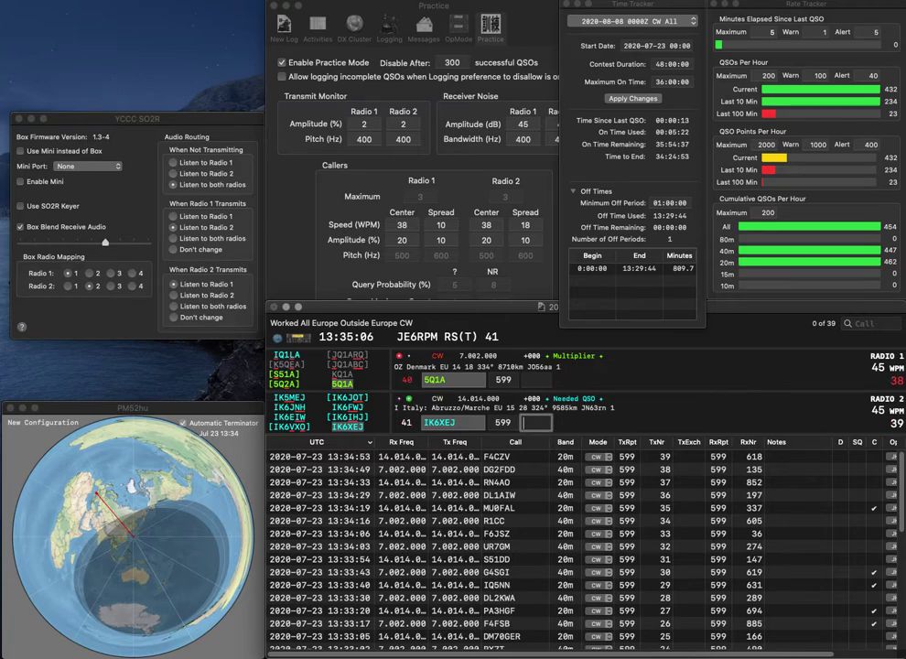
{"action": "type", "text": "420"}
{"action": "key", "text": "Return"}
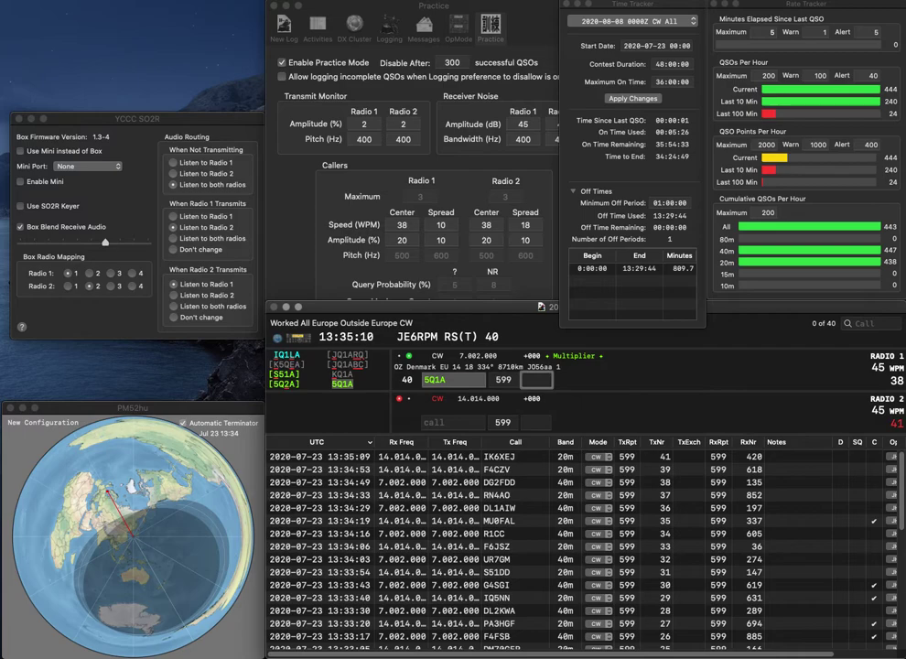
{"action": "type", "text": "56"}
{"action": "key", "text": "Return"}
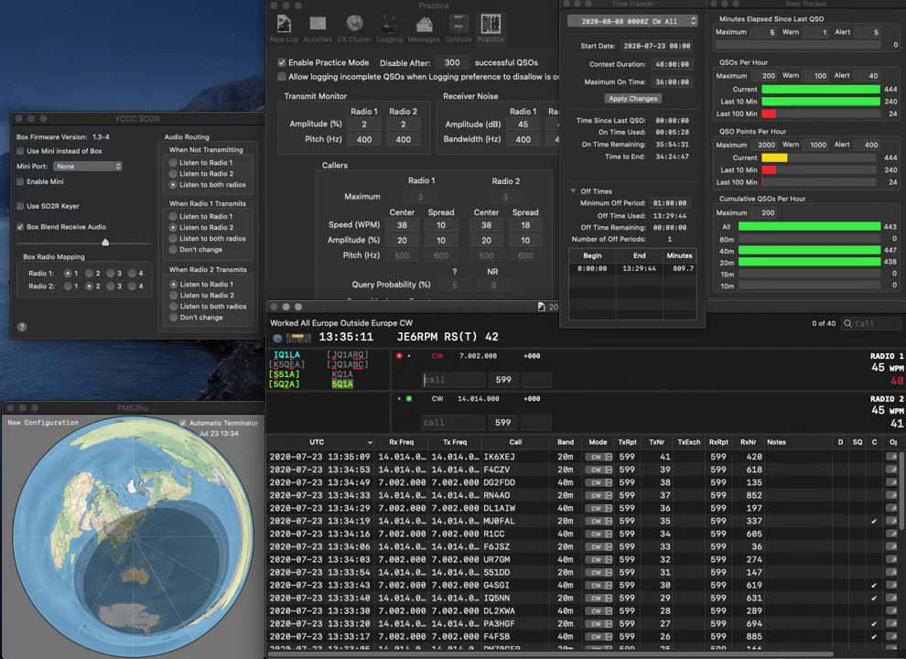
Answer YO9FLD on Radio 2 and LZ7G on Radio 1
{"action": "type", "text": "YO9F"}
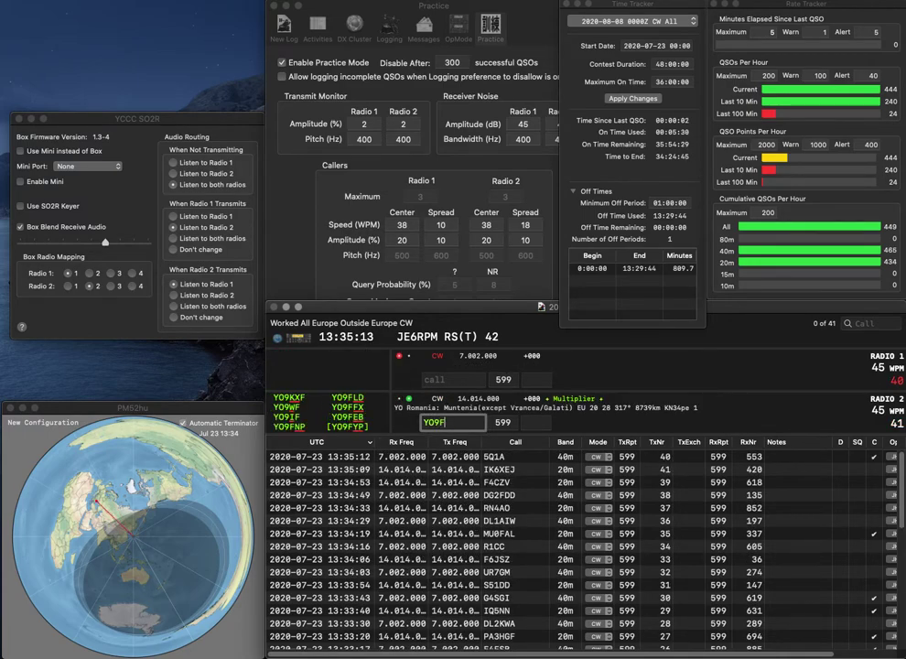
{"action": "type", "text": "LDLZ"}
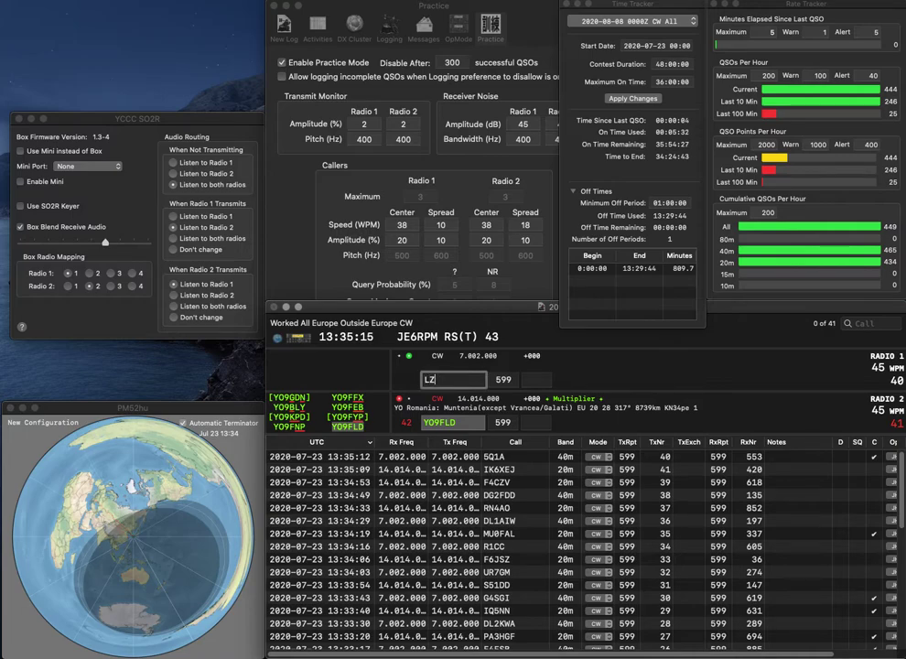
{"action": "type", "text": "7G"}
{"action": "key", "text": "Return"}
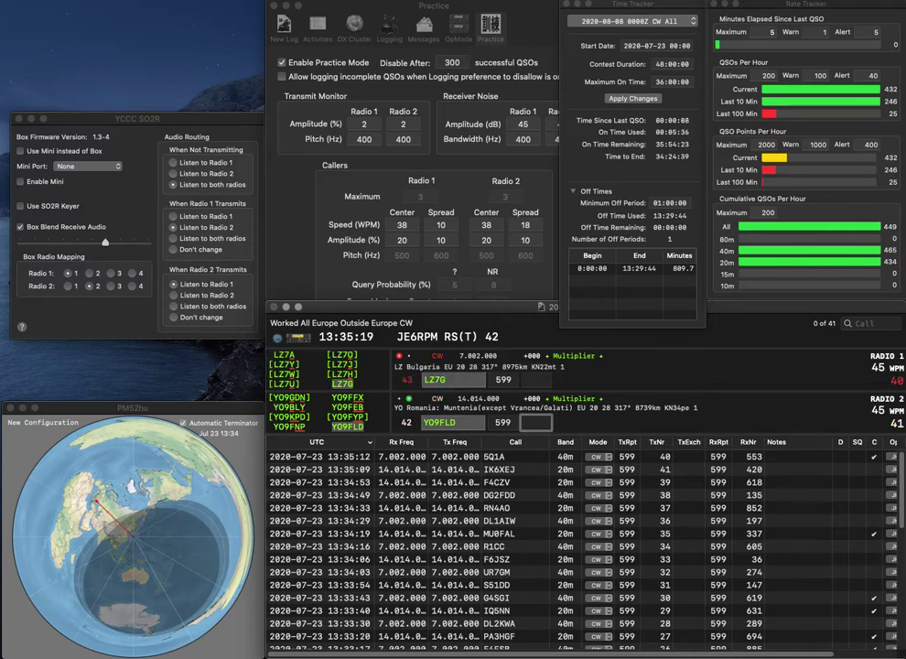
{"action": "type", "text": "897"}
{"action": "key", "text": "Return"}
{"action": "type", "text": "964"}
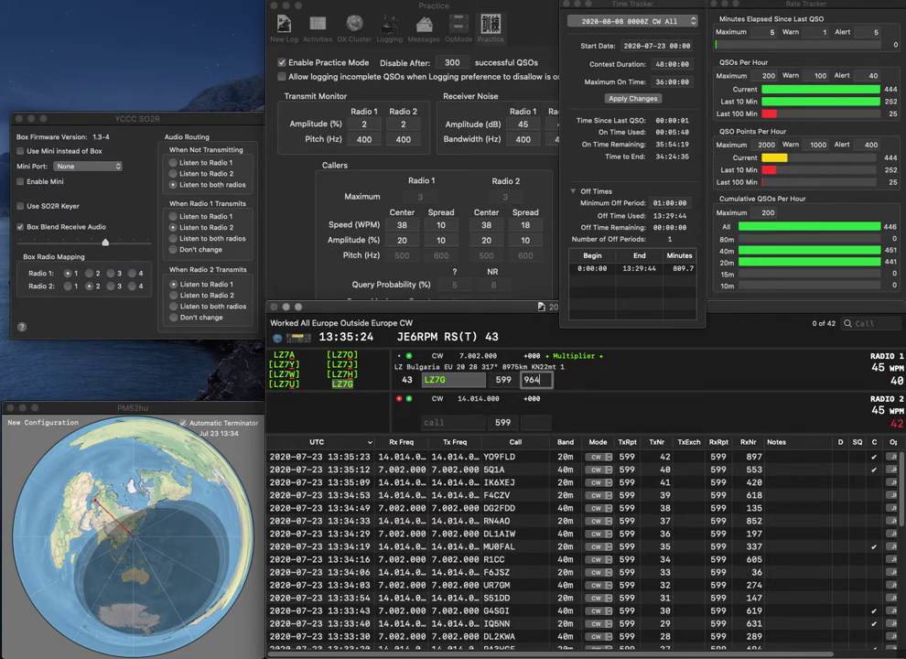
{"action": "key", "text": "Return"}
Answer EA4AA on Radio 2 and the partial call IZ on Radio 1
{"action": "type", "text": "EA4AA"}
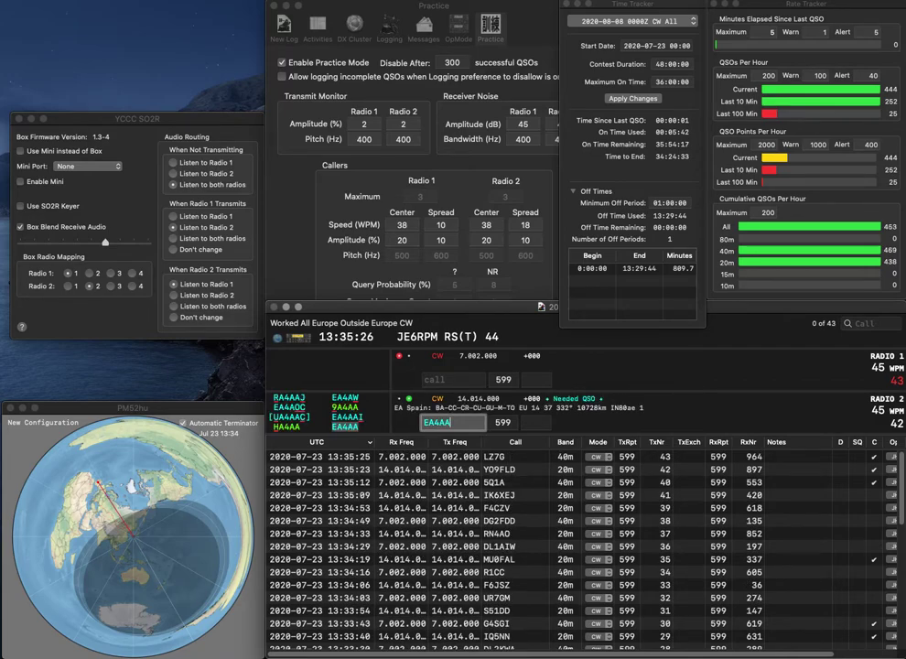
{"action": "key", "text": "Return"}
{"action": "type", "text": "IZ"}
{"action": "key", "text": "Return"}
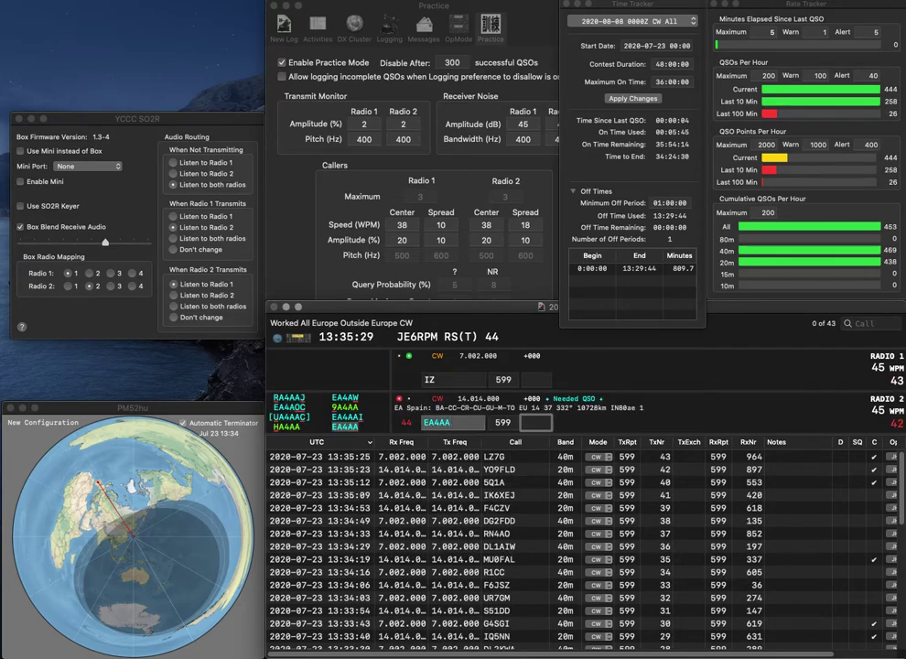
Log EA4AA on Radio 2 with received number 366 and complete the Radio 1 call as IZ3NUI, answering it
{"action": "type", "text": "366"}
{"action": "key", "text": "Return"}
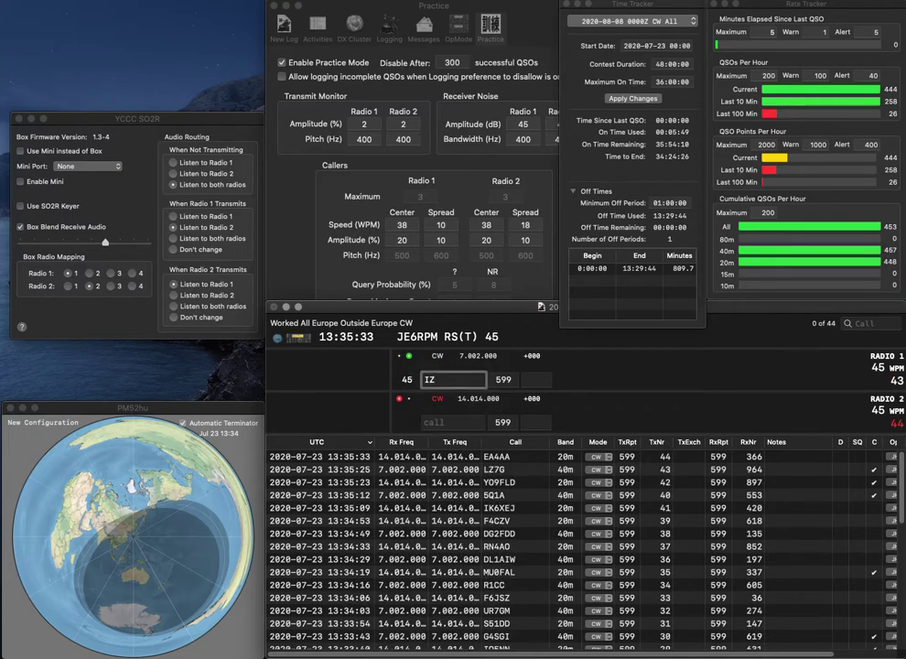
{"action": "type", "text": "3NUI"}
{"action": "key", "text": "Return"}
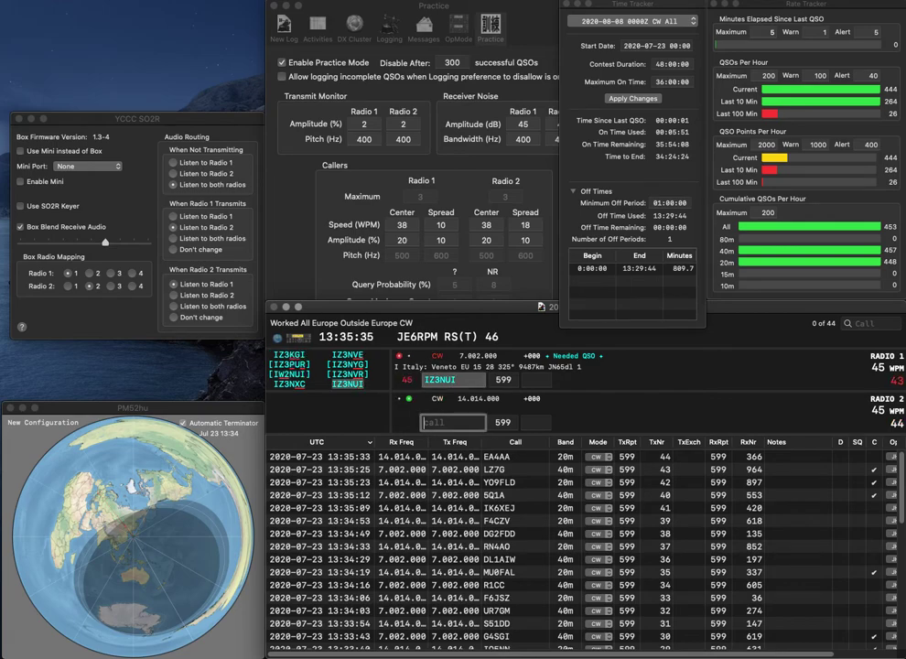
{"action": "type", "text": "OK1F"}
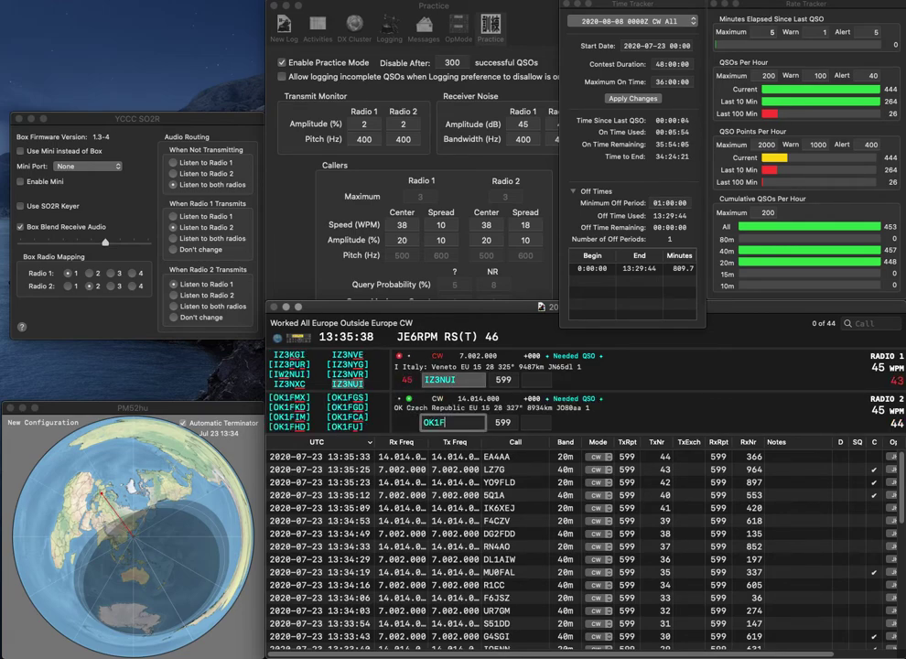
{"action": "key", "text": "BackSpace"}
{"action": "type", "text": "UU"}
{"action": "key", "text": "Return"}
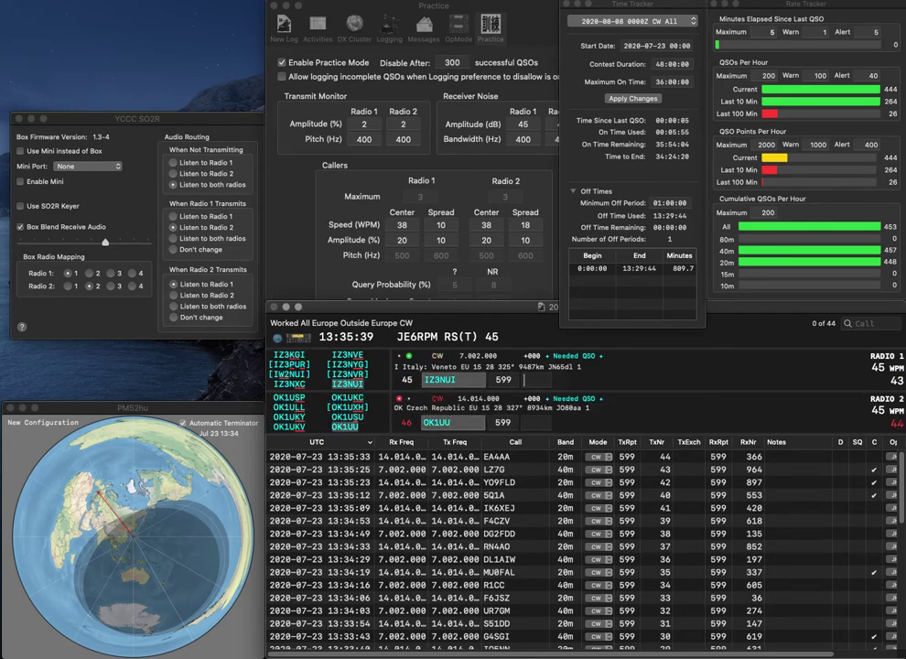
Log IZ3NUI on Radio 1 with received number 160 and OK1UU on Radio 2 with 745
{"action": "type", "text": "16"}
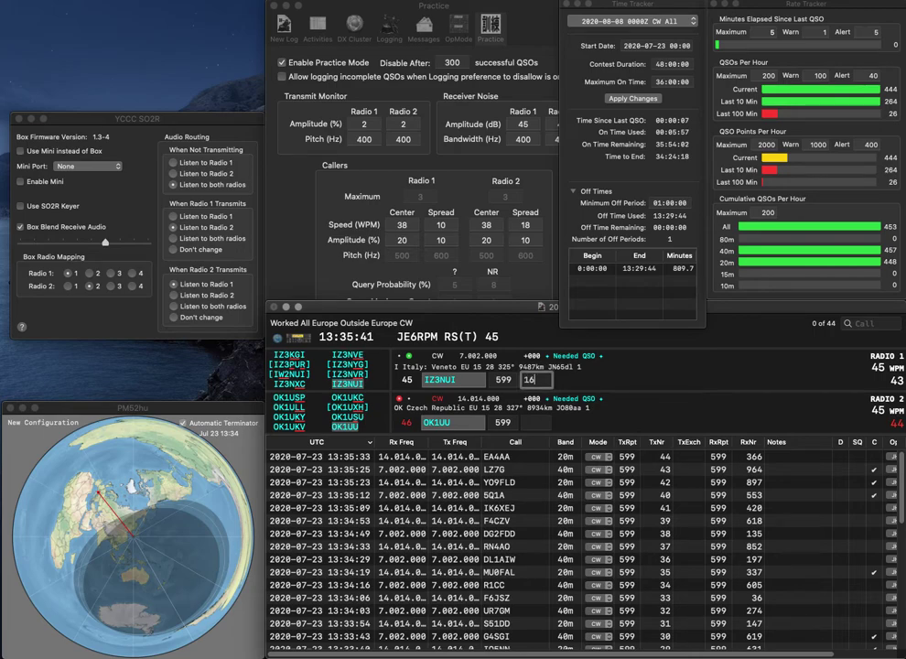
{"action": "type", "text": "0"}
{"action": "key", "text": "Return"}
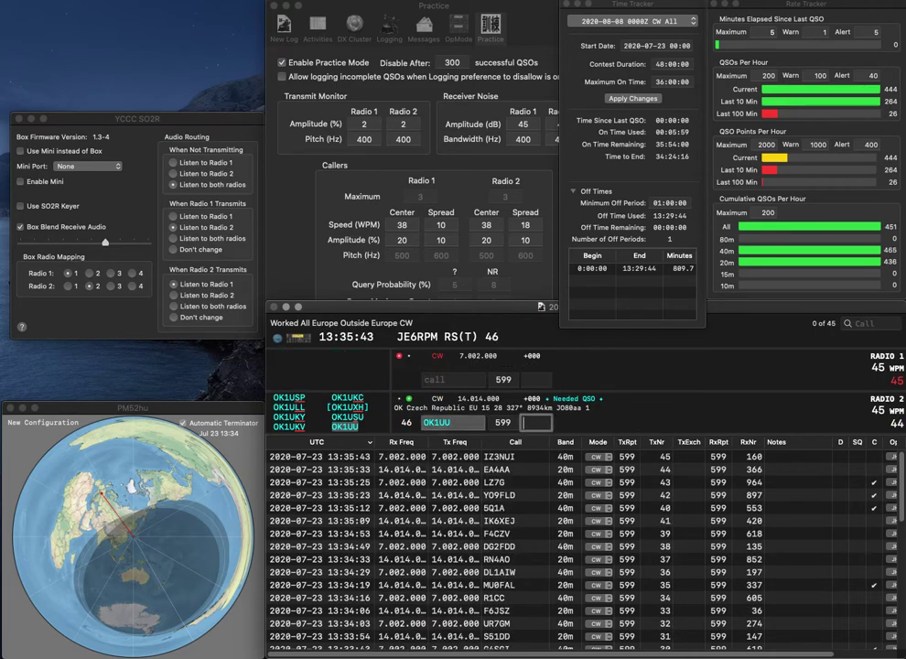
{"action": "type", "text": "745"}
{"action": "key", "text": "Return"}
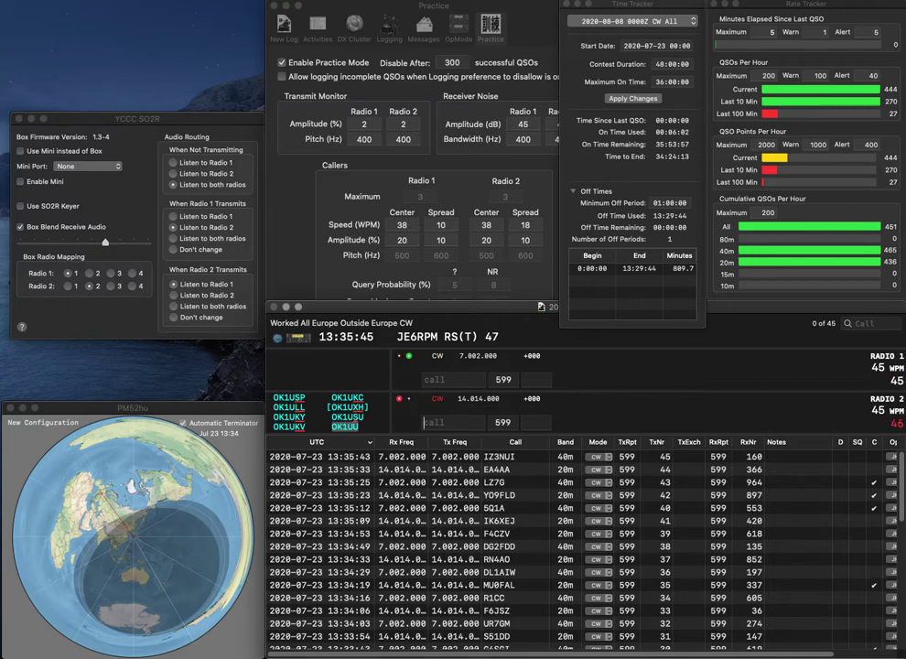
{"action": "type", "text": "IQ0NV"}
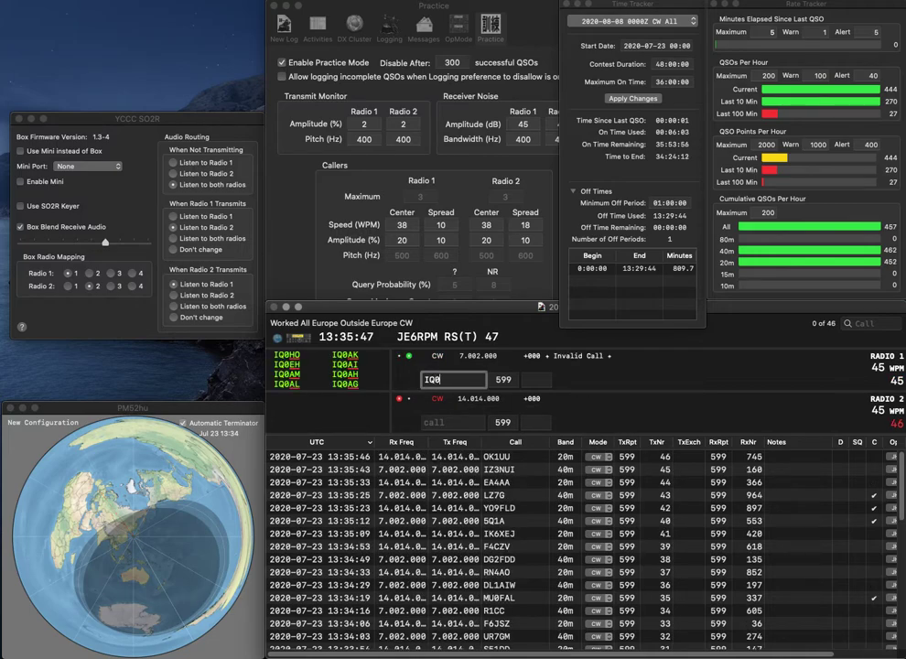
{"action": "key", "text": "Return"}
{"action": "type", "text": "IT9FXY"}
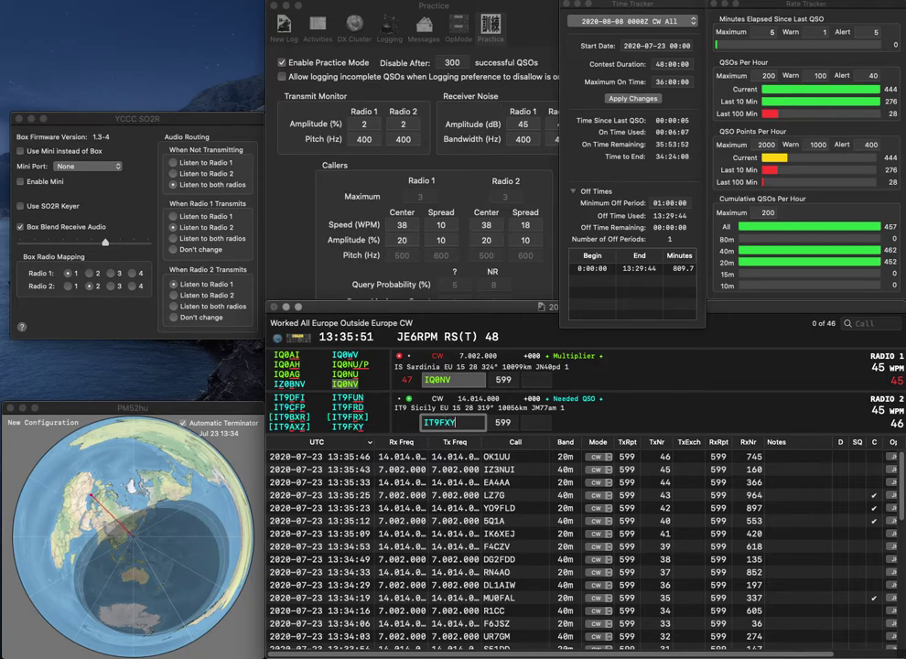
{"action": "key", "text": "Return"}
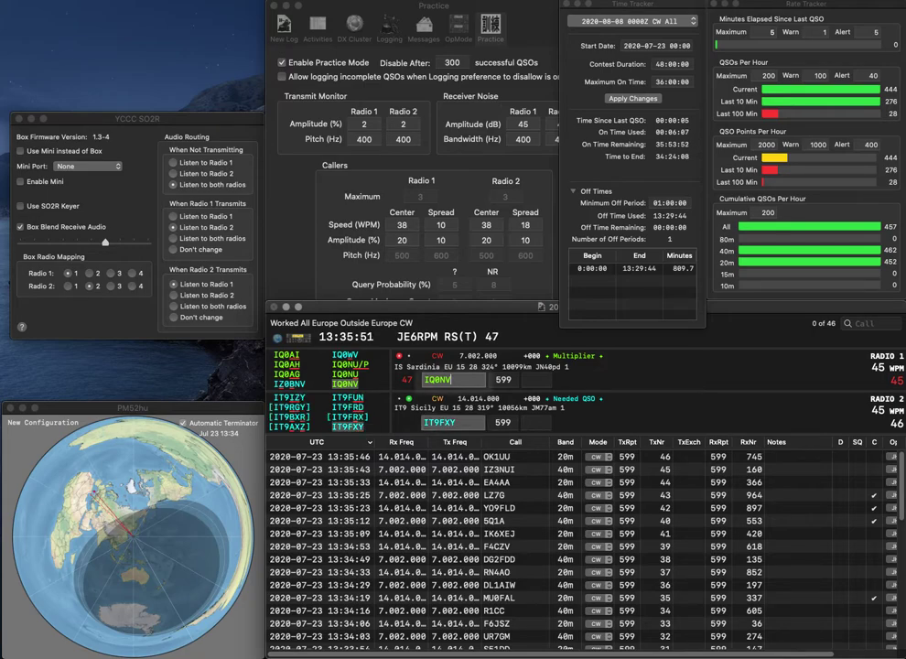
{"action": "type", "text": "673"}
{"action": "key", "text": "Return"}
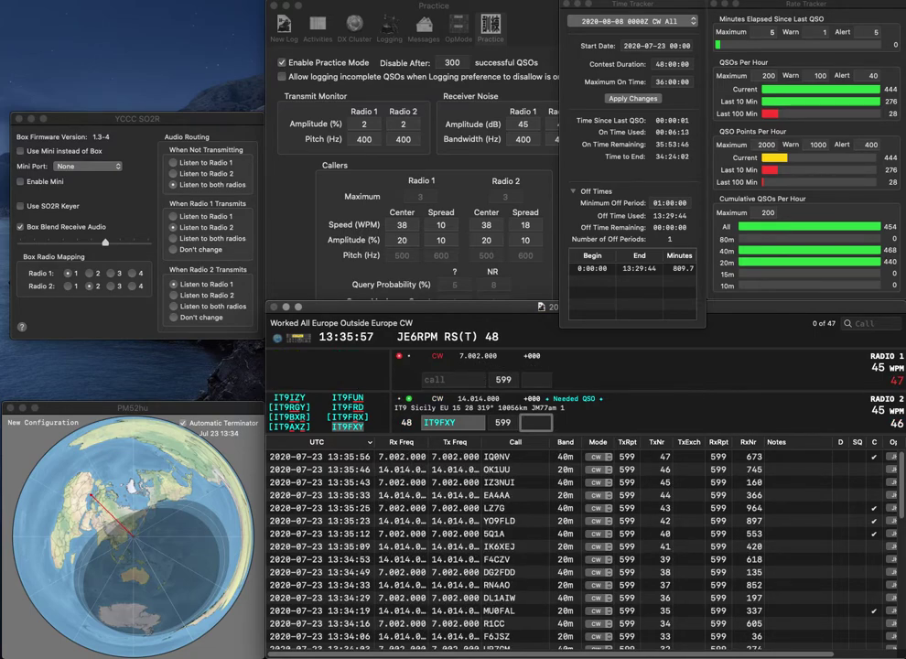
{"action": "type", "text": "25"}
{"action": "key", "text": "Return"}
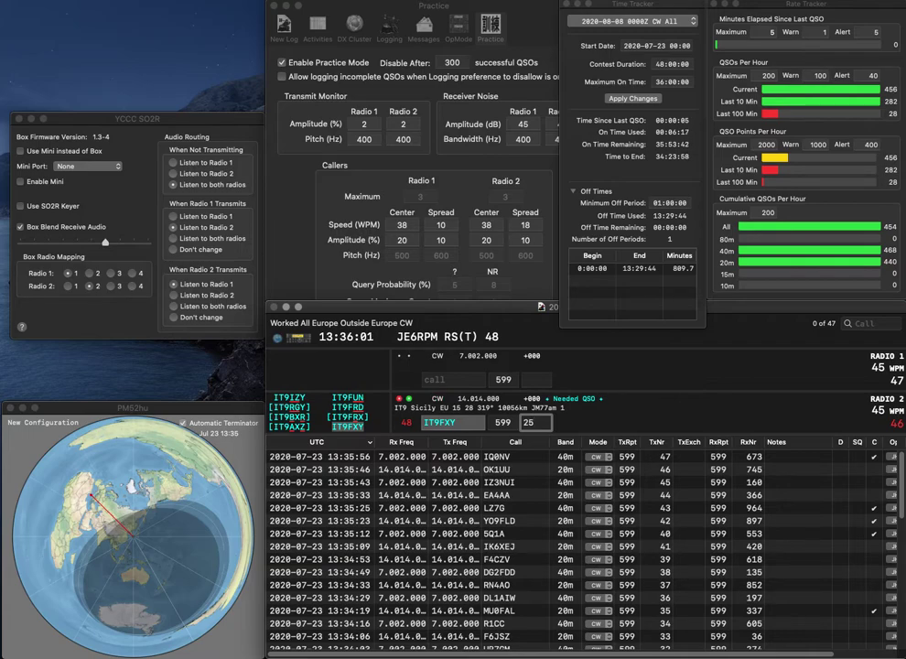
{"action": "type", "text": "2"}
{"action": "key", "text": "Return"}
{"action": "type", "text": "IK4MGP"}
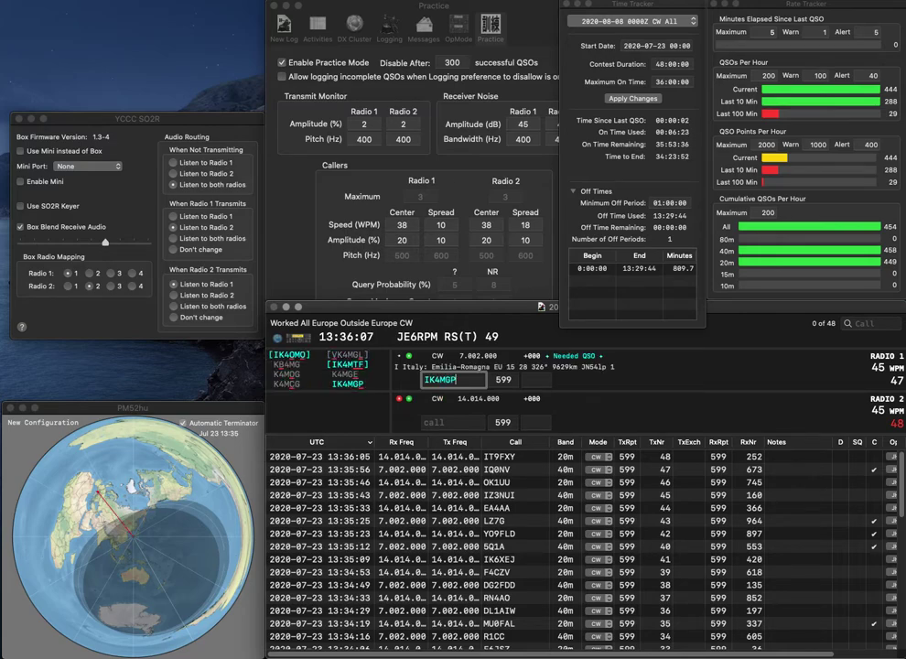
{"action": "key", "text": "Return"}
{"action": "type", "text": "3J"}
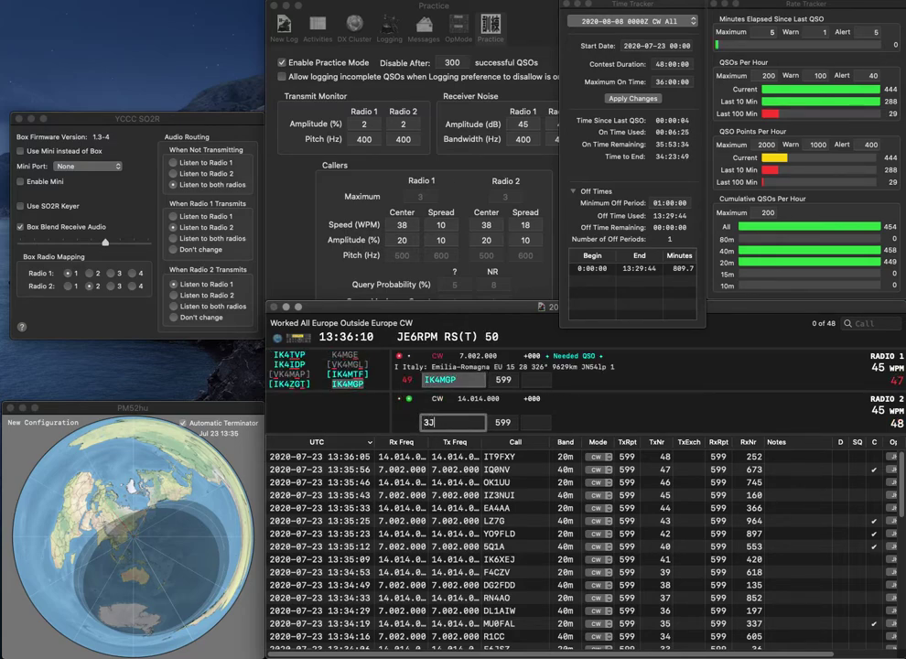
{"action": "type", "text": "UK"}
{"action": "key", "text": "Home"}
{"action": "type", "text": "I"}
{"action": "key", "text": "Return"}
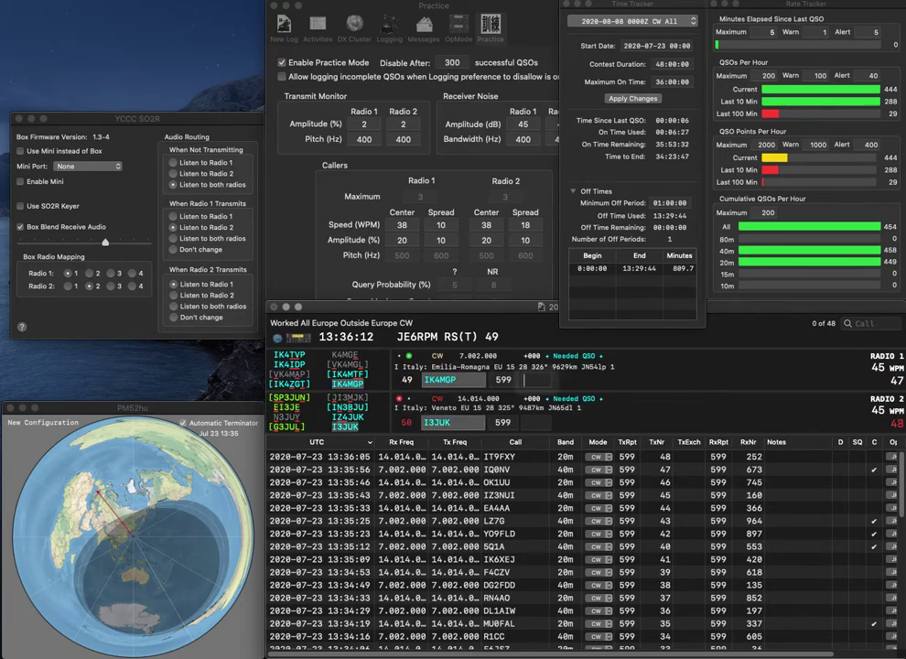
{"action": "type", "text": "569"}
{"action": "key", "text": "Return"}
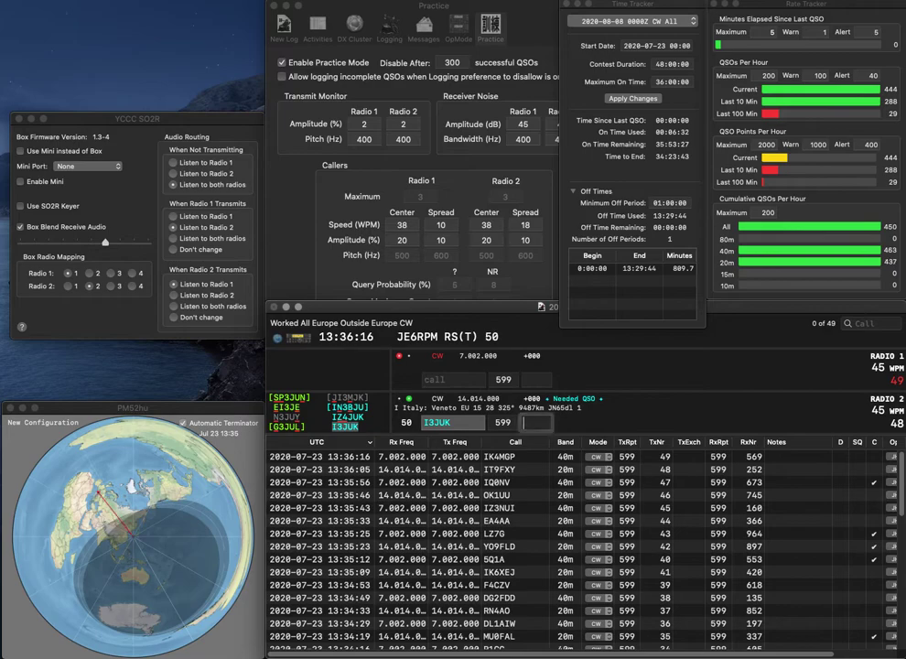
{"action": "type", "text": "2"}
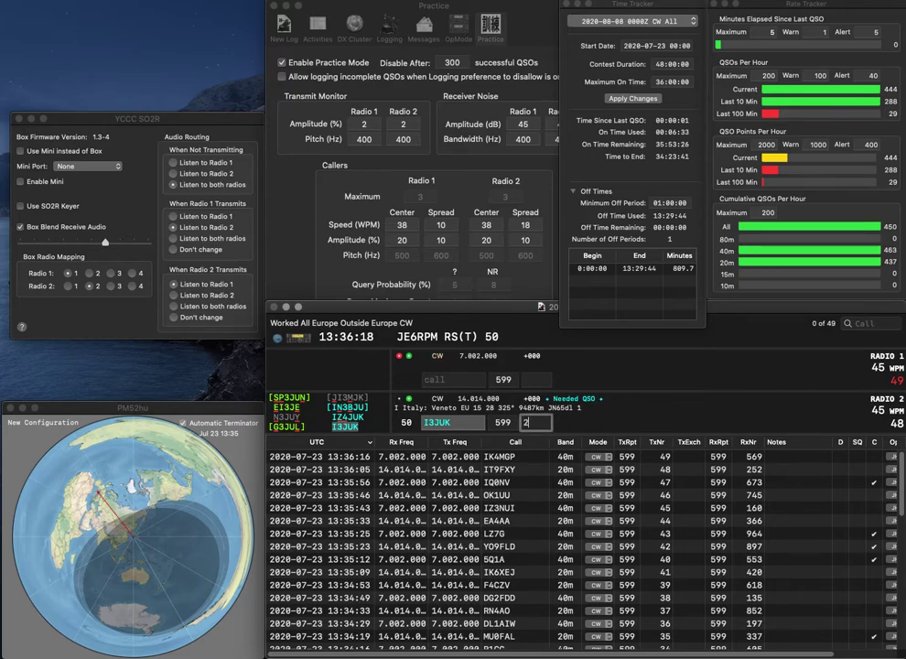
{"action": "type", "text": "80"}
{"action": "key", "text": "Return"}
Answer the partial calls KX on Radio 1 and LA on Radio 2
{"action": "type", "text": "KX"}
{"action": "key", "text": "Return"}
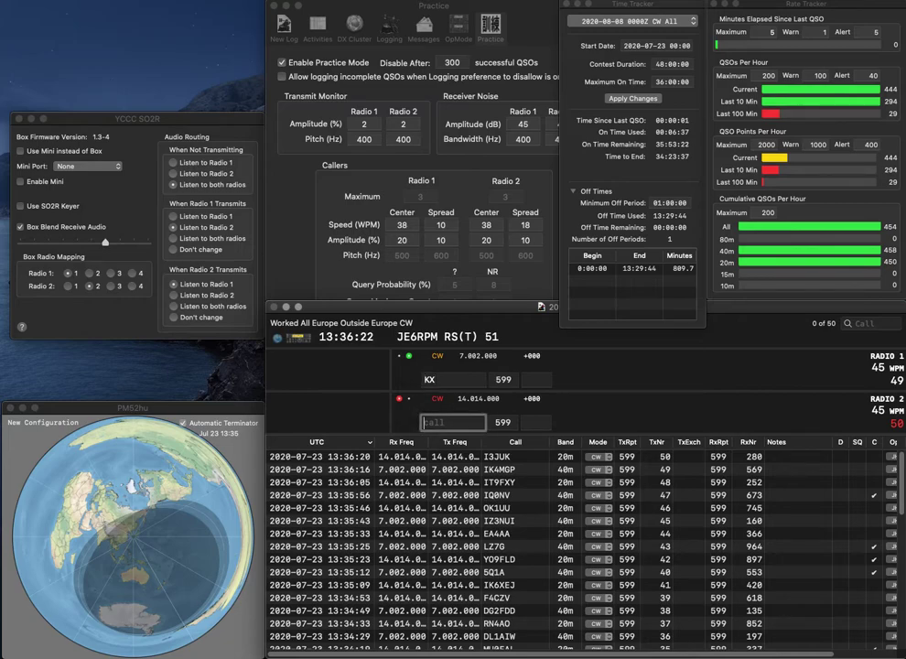
{"action": "type", "text": "LA"}
{"action": "key", "text": "Return"}
{"action": "type", "text": "DF8"}
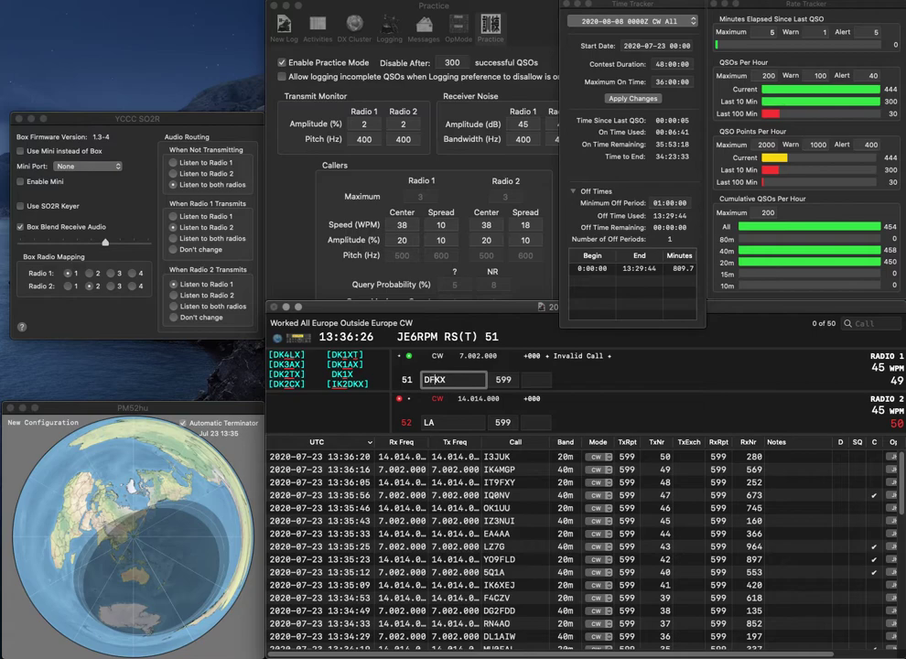
{"action": "key", "text": "BackSpace"}
{"action": "type", "text": "Y"}
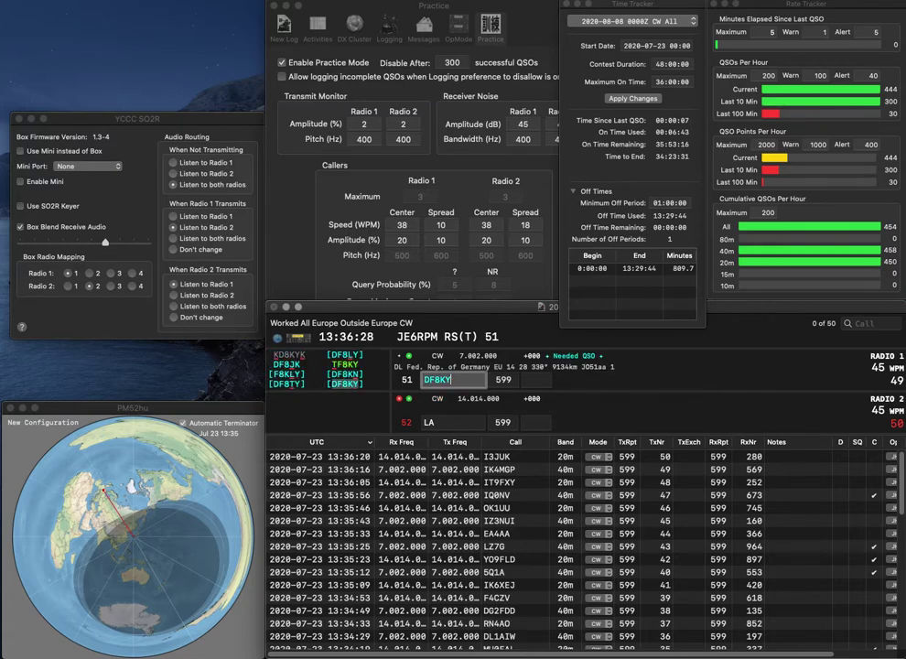
{"action": "key", "text": "Return"}
{"action": "type", "text": "7K"}
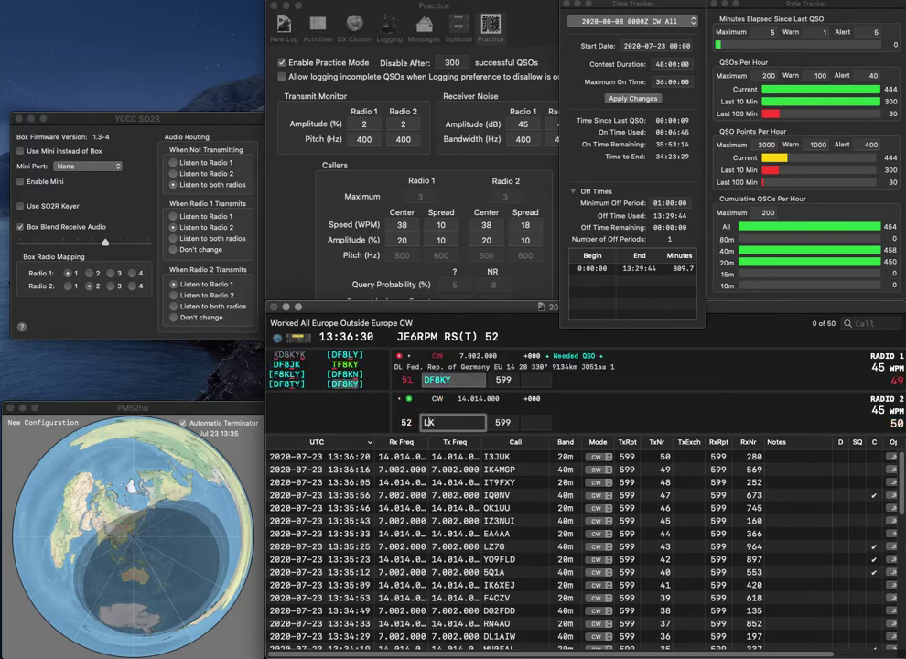
{"action": "type", "text": "A7"}
{"action": "key", "text": "Return"}
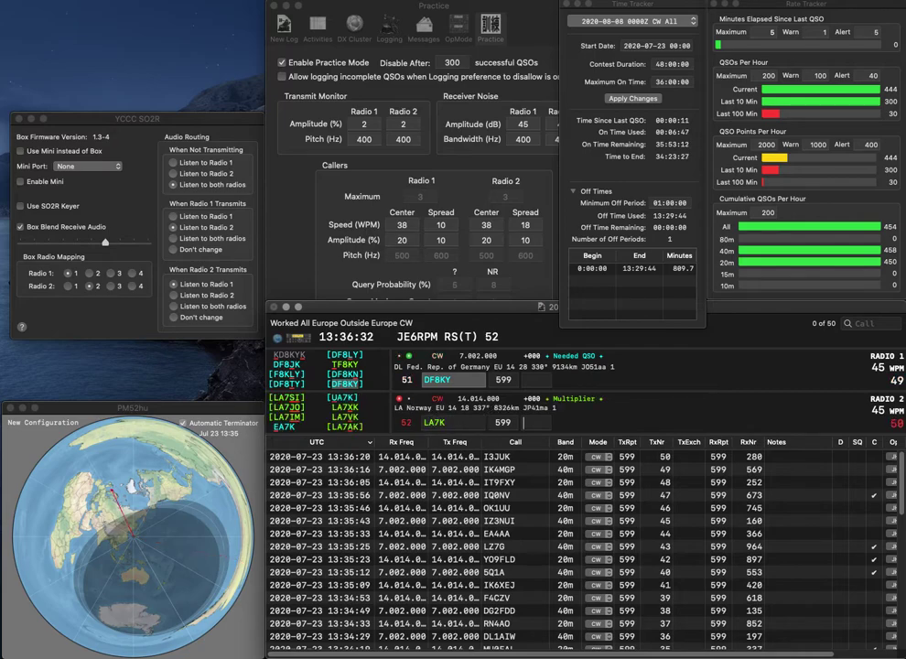
{"action": "key", "text": "space"}
{"action": "type", "text": "278"}
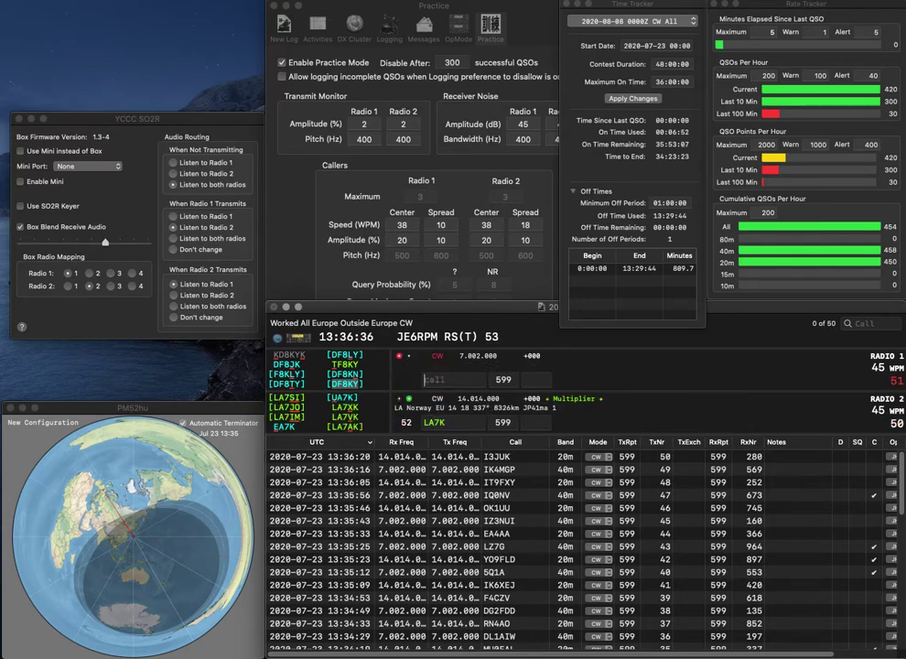
{"action": "key", "text": "Return"}
Correct the Radio 2 call to RU7K and enter RA6FUZ on Radio 1, answering both
{"action": "key", "text": "Delete"}
{"action": "key", "text": "Delete"}
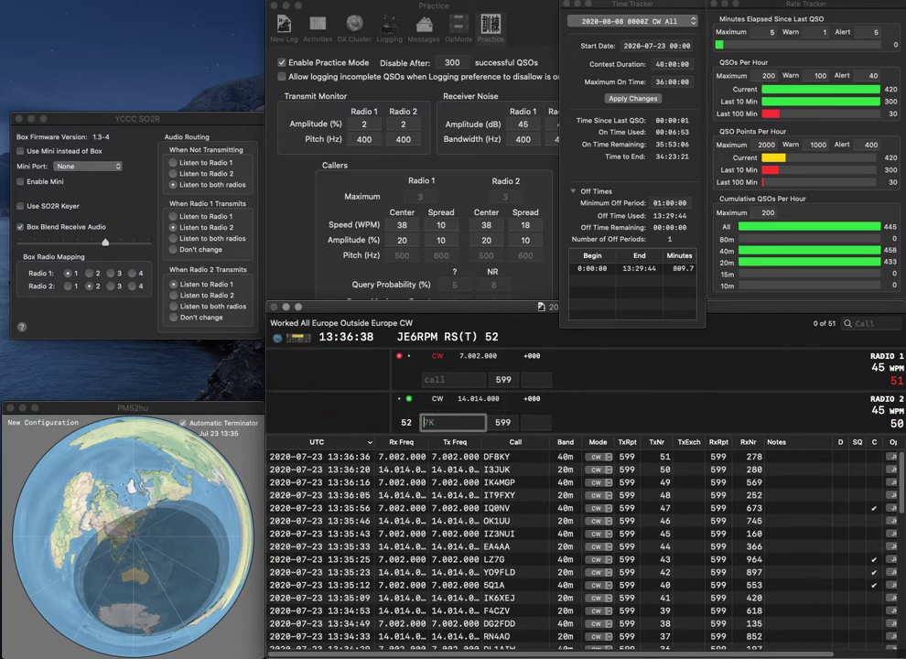
{"action": "type", "text": "RU"}
{"action": "key", "text": "Return"}
{"action": "type", "text": "RA6"}
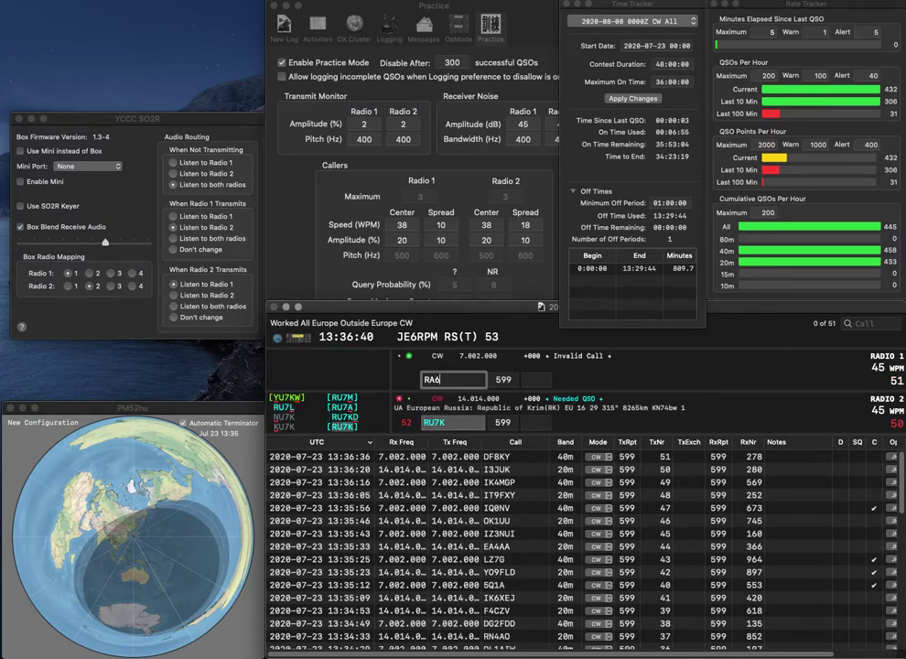
{"action": "type", "text": "FUZ"}
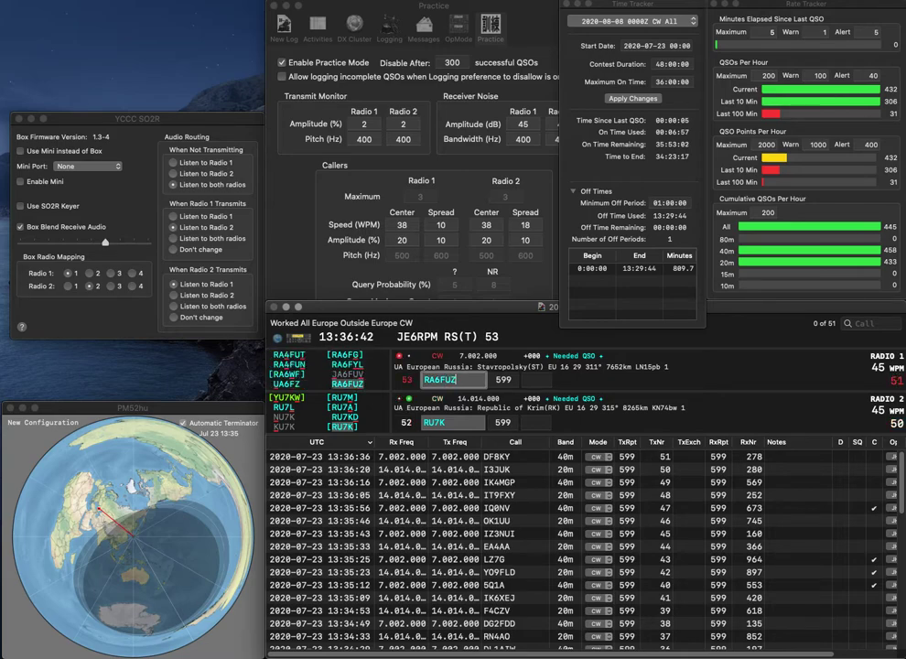
{"action": "key", "text": "Return"}
{"action": "type", "text": "2"}
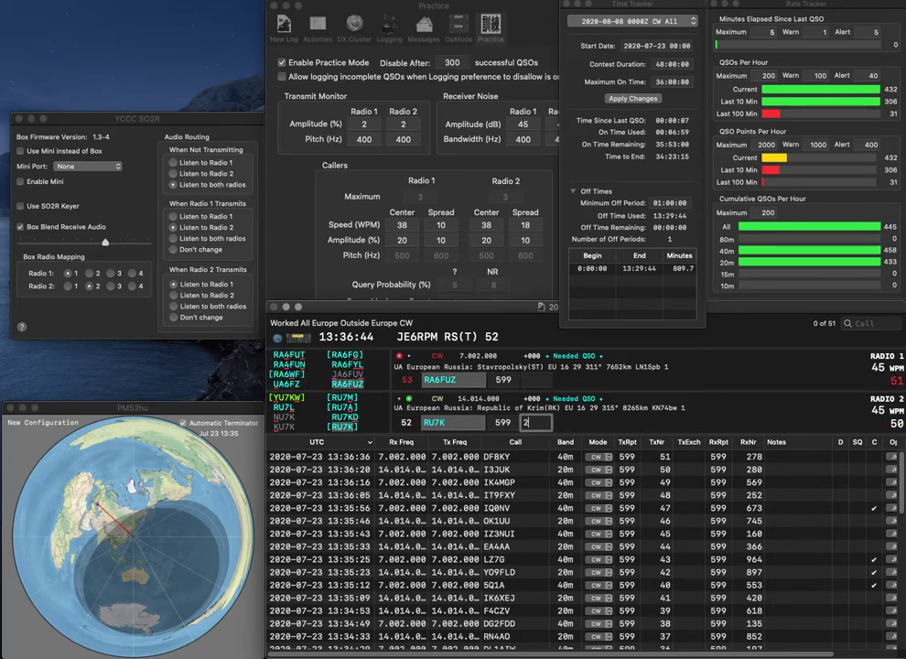
{"action": "type", "text": "76"}
{"action": "key", "text": "Return"}
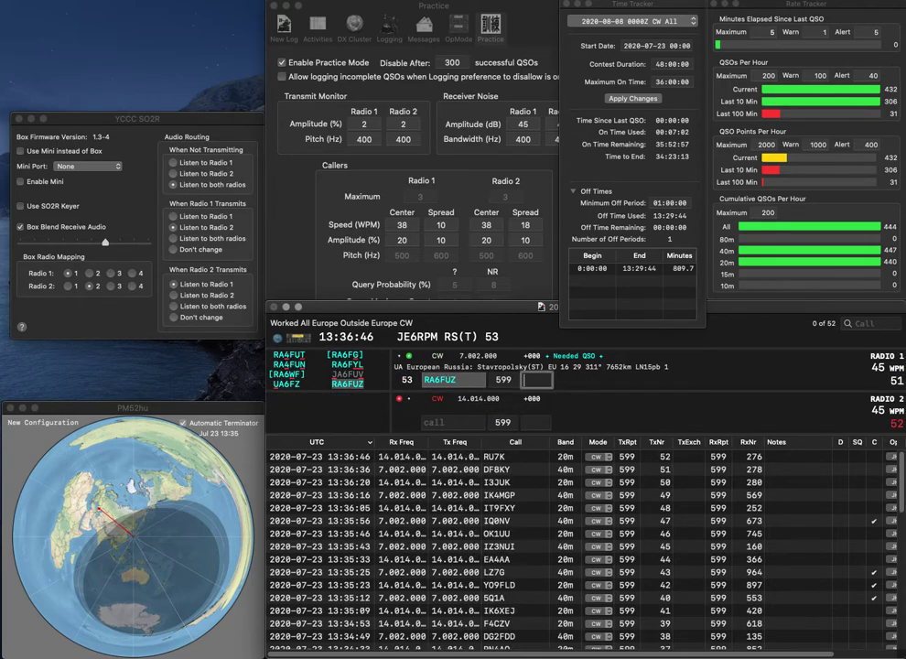
{"action": "type", "text": "130"}
{"action": "key", "text": "Return"}
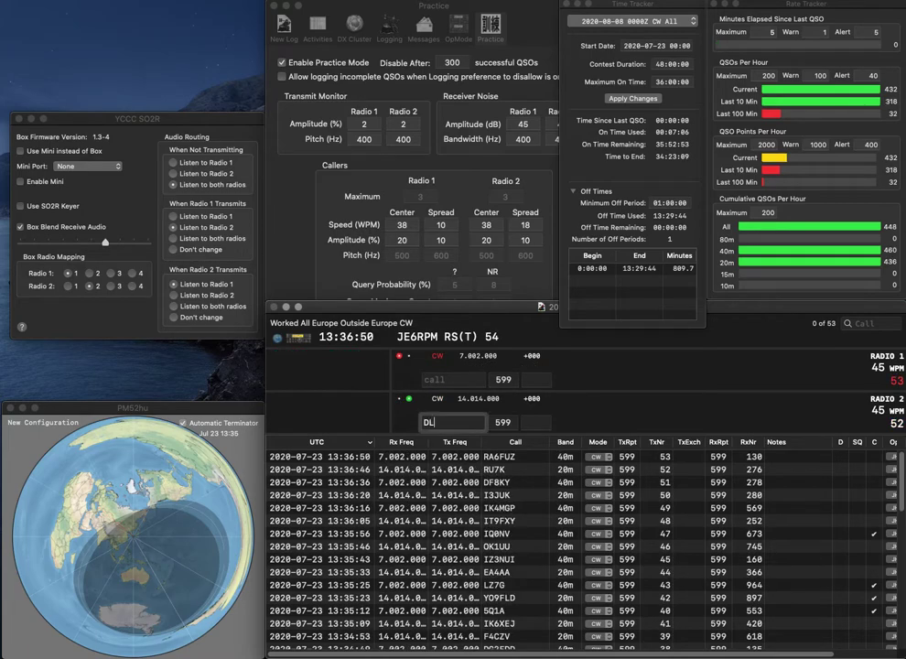
Answer DL8DYL on Radio 2 and enter the call MM3N on Radio 1
{"action": "type", "text": "DL8DYL"}
{"action": "key", "text": "Return"}
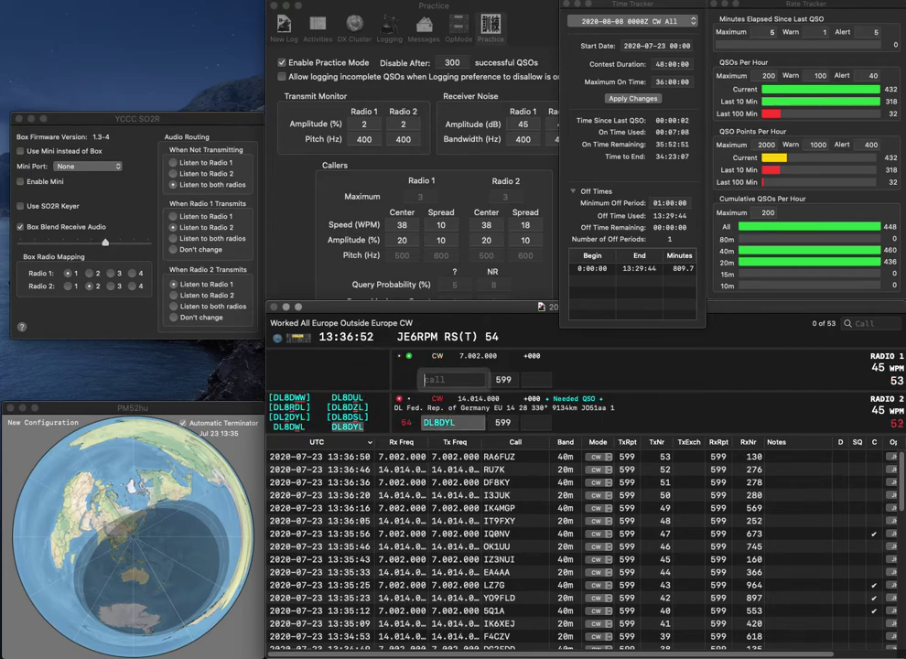
{"action": "type", "text": "MM3N"}
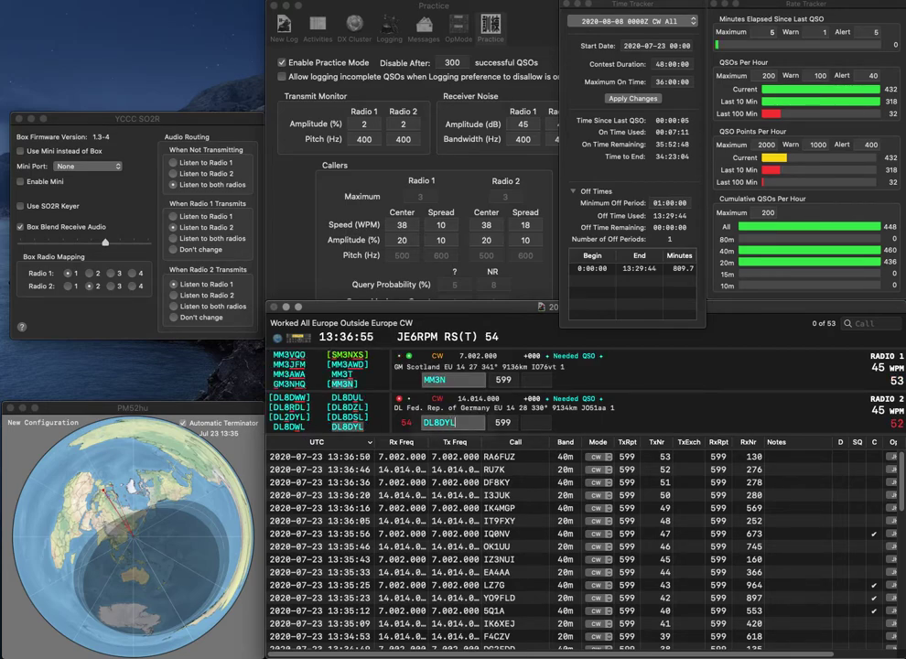
{"action": "key", "text": "space"}
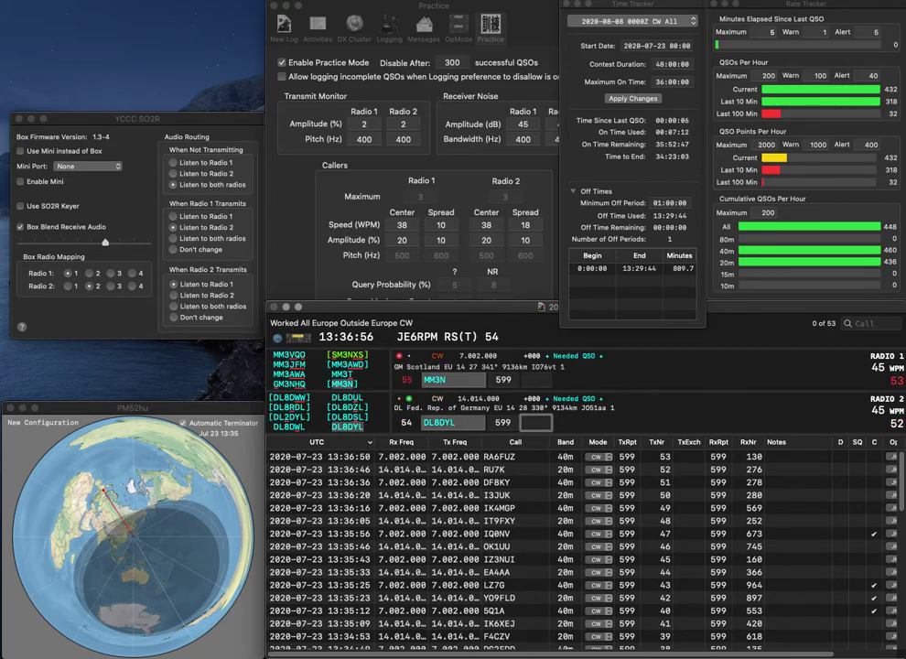
{"action": "type", "text": "418"}
{"action": "key", "text": "Return"}
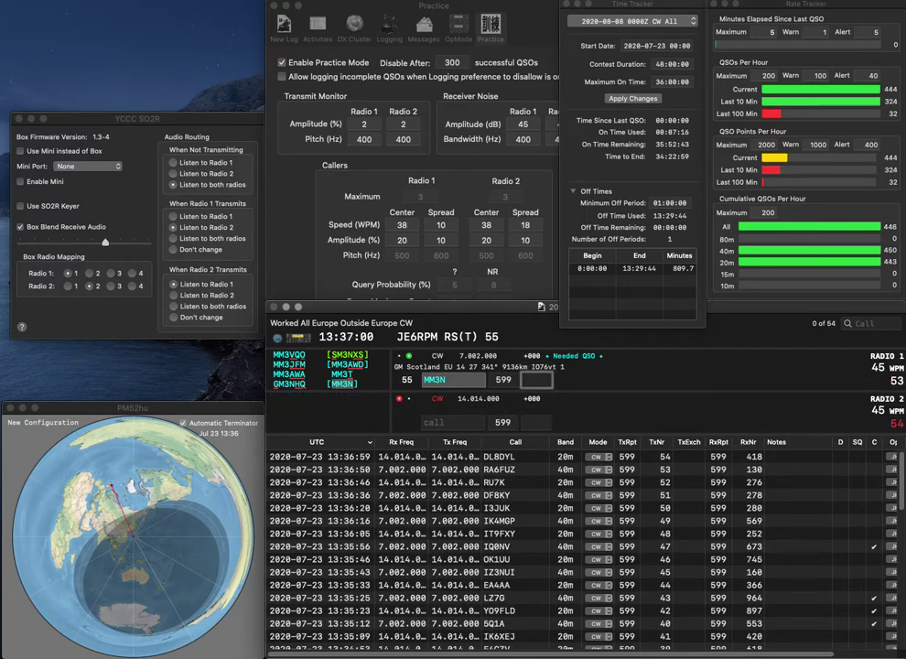
{"action": "type", "text": "196"}
{"action": "key", "text": "Return"}
Answer LA2HFA on Radio 2 and 5P6G on Radio 1
{"action": "type", "text": "LA2HFA"}
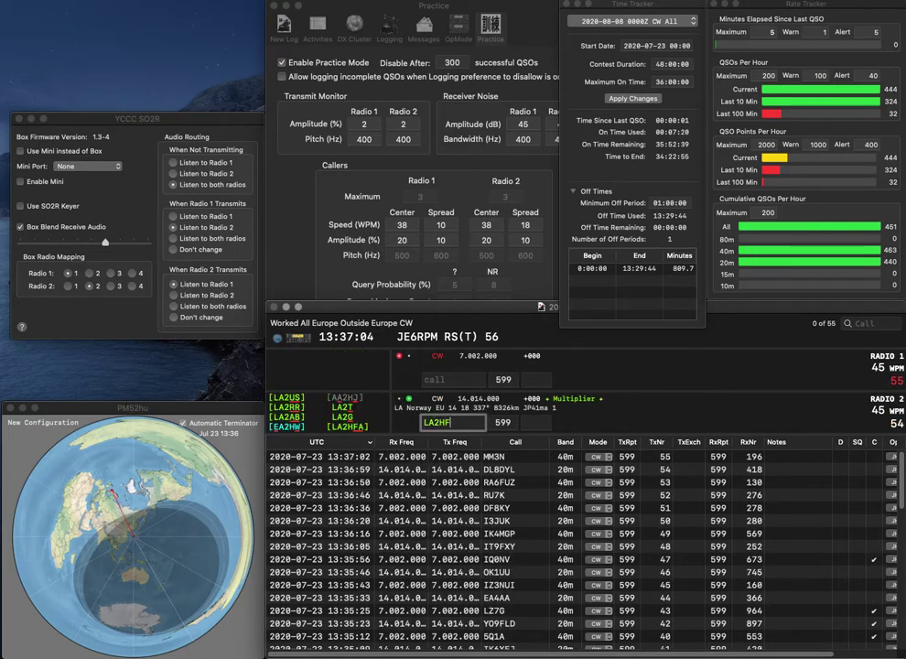
{"action": "key", "text": "Return"}
{"action": "type", "text": "P6G"}
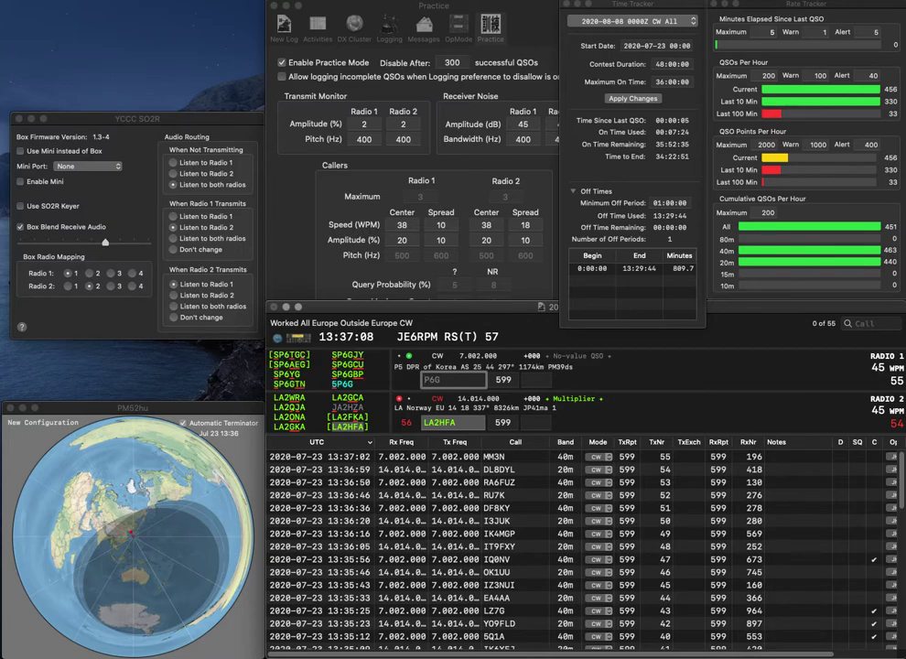
{"action": "key", "text": "Home"}
{"action": "type", "text": "5"}
{"action": "key", "text": "Return"}
{"action": "type", "text": "6"}
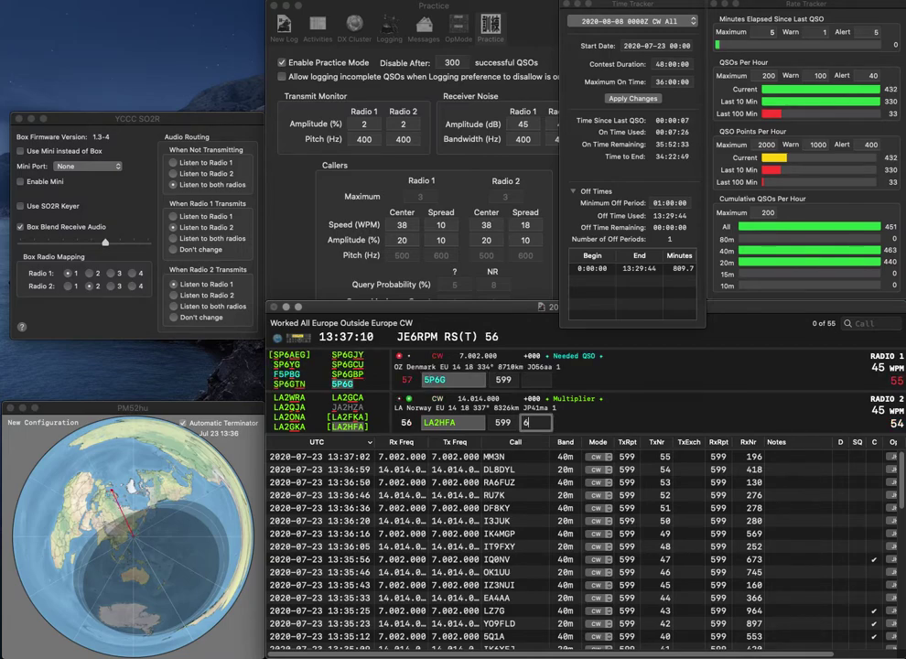
{"action": "type", "text": "99"}
{"action": "key", "text": "Return"}
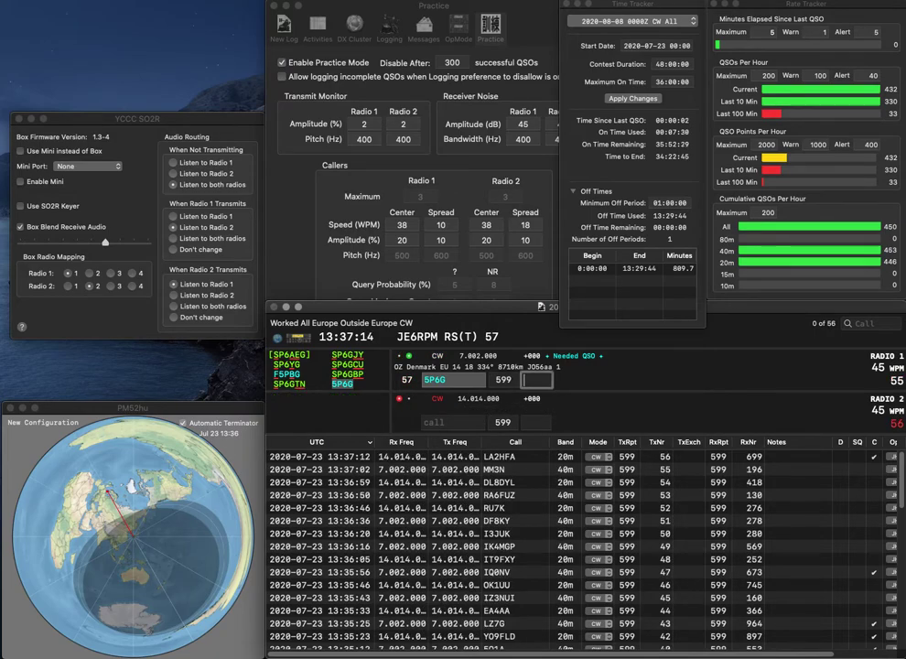
{"action": "type", "text": "377"}
{"action": "key", "text": "Return"}
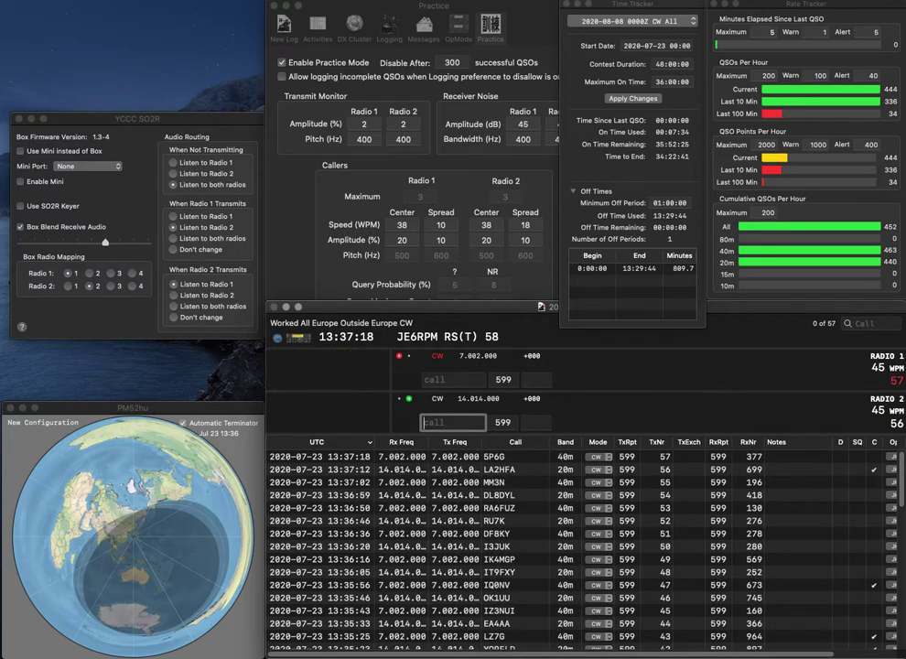
Answer OK1HFM on Radio 2 and the partial call 3QU on Radio 1
{"action": "type", "text": "OK1"}
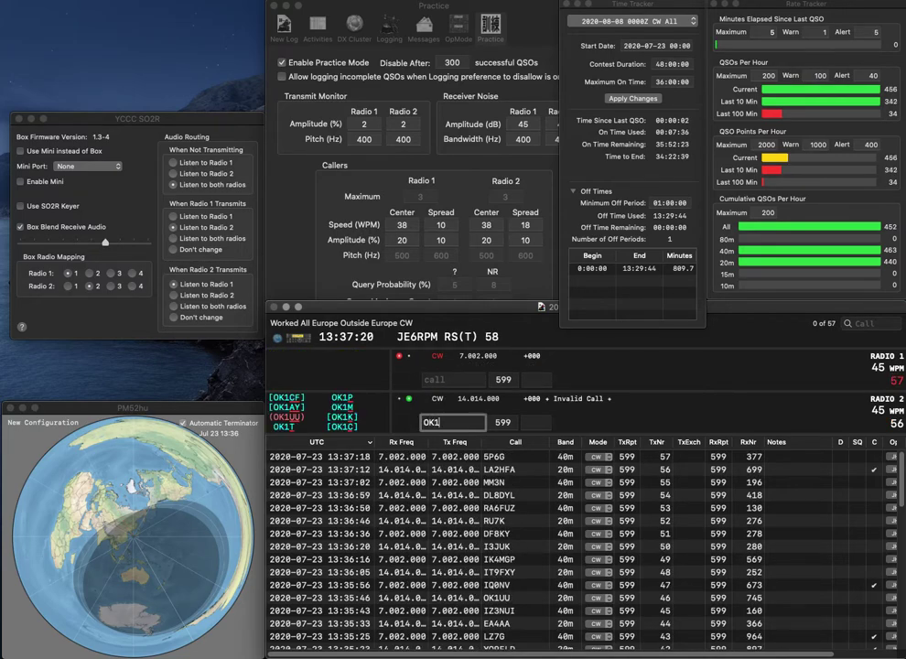
{"action": "type", "text": "HFM"}
{"action": "key", "text": "Return"}
{"action": "type", "text": "3"}
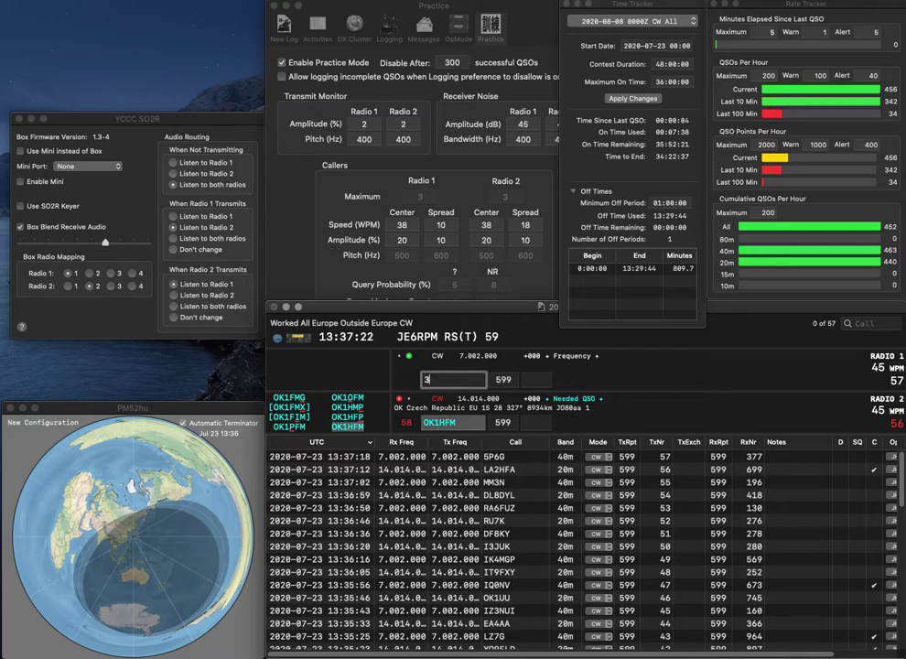
{"action": "type", "text": "QU"}
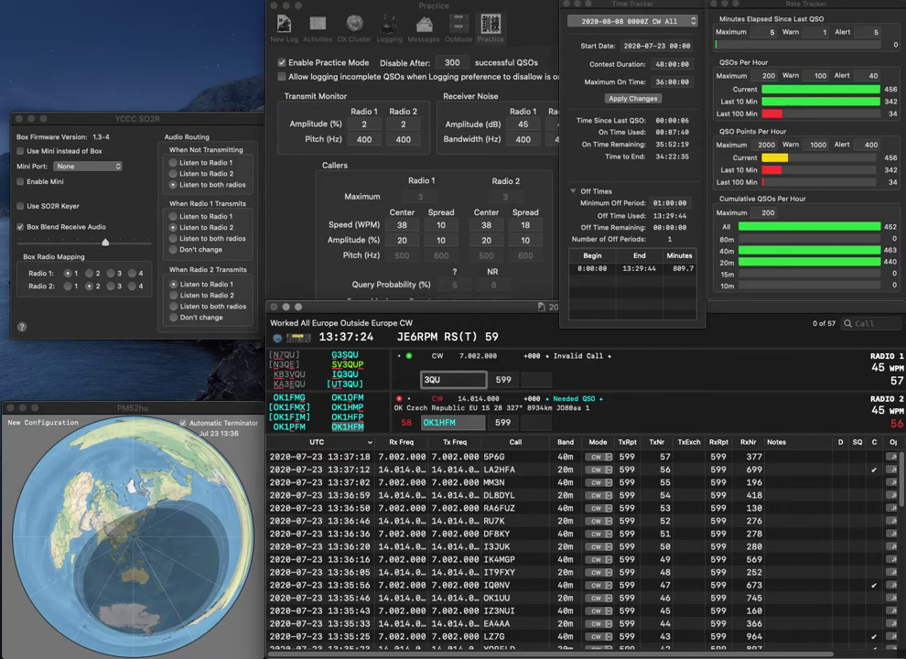
{"action": "key", "text": "Return"}
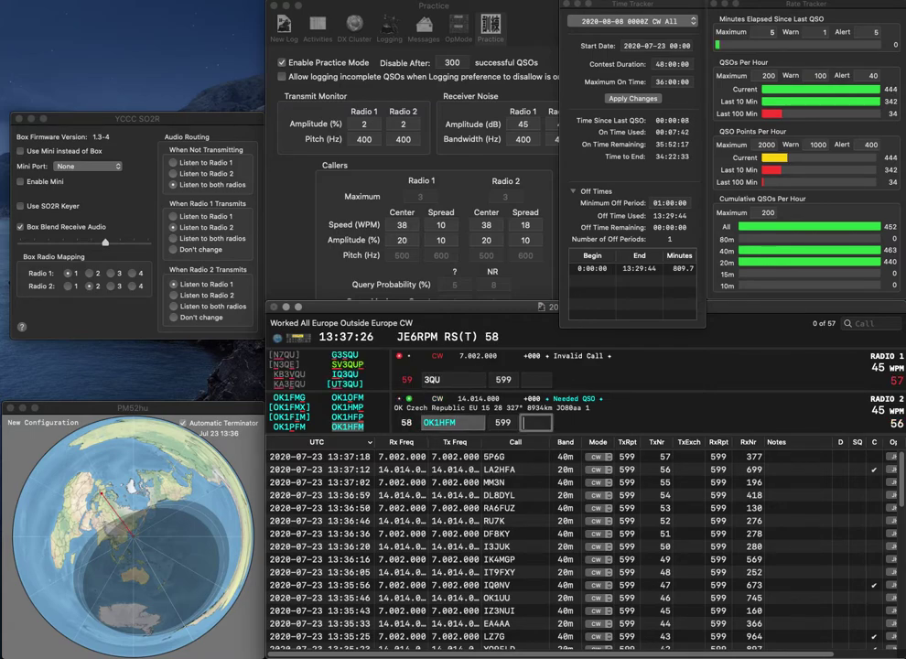
{"action": "type", "text": "317"}
{"action": "key", "text": "Return"}
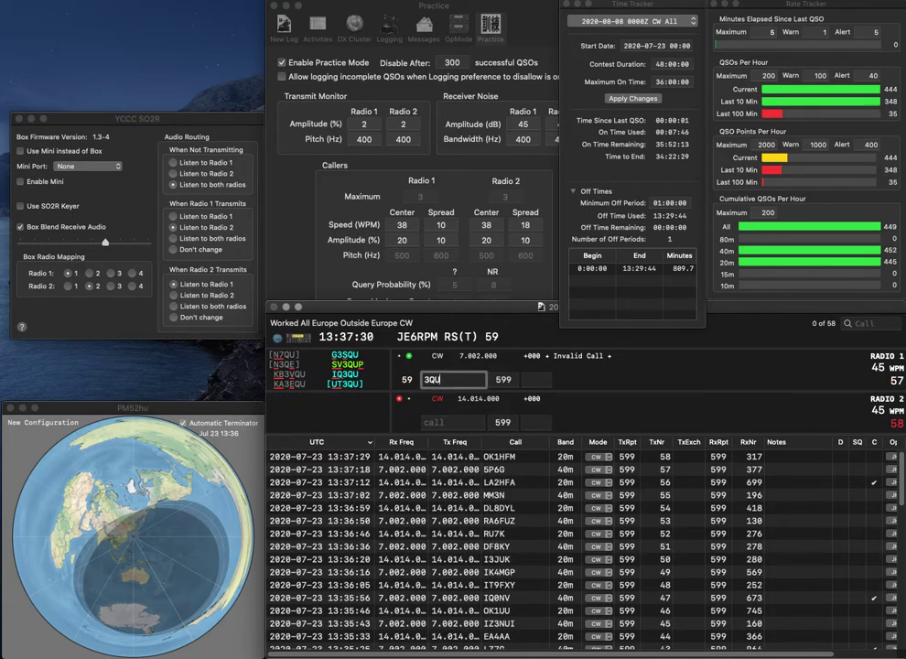
{"action": "type", "text": "Y/1"}
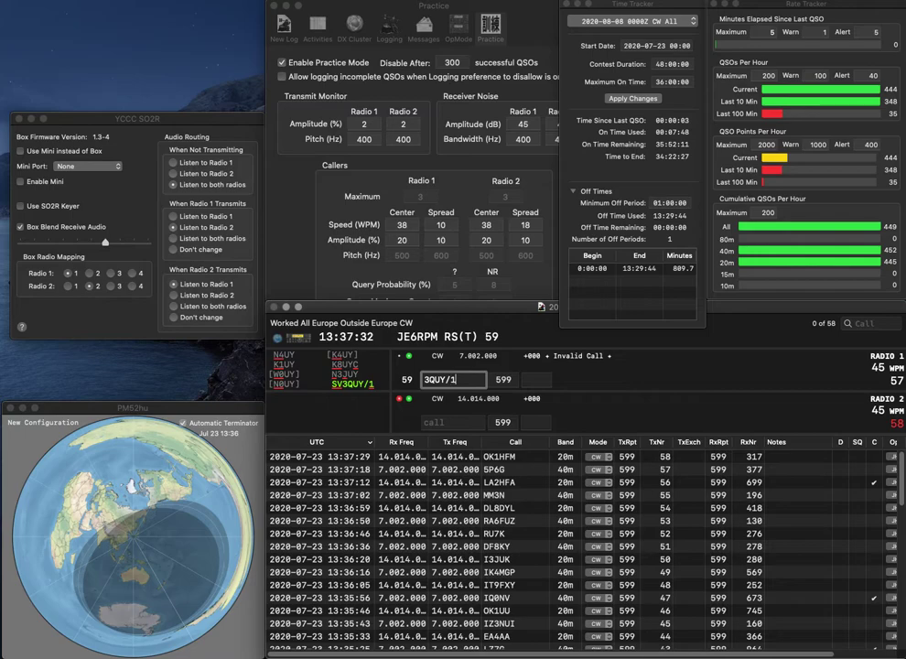
{"action": "key", "text": "Home"}
{"action": "type", "text": "SV"}
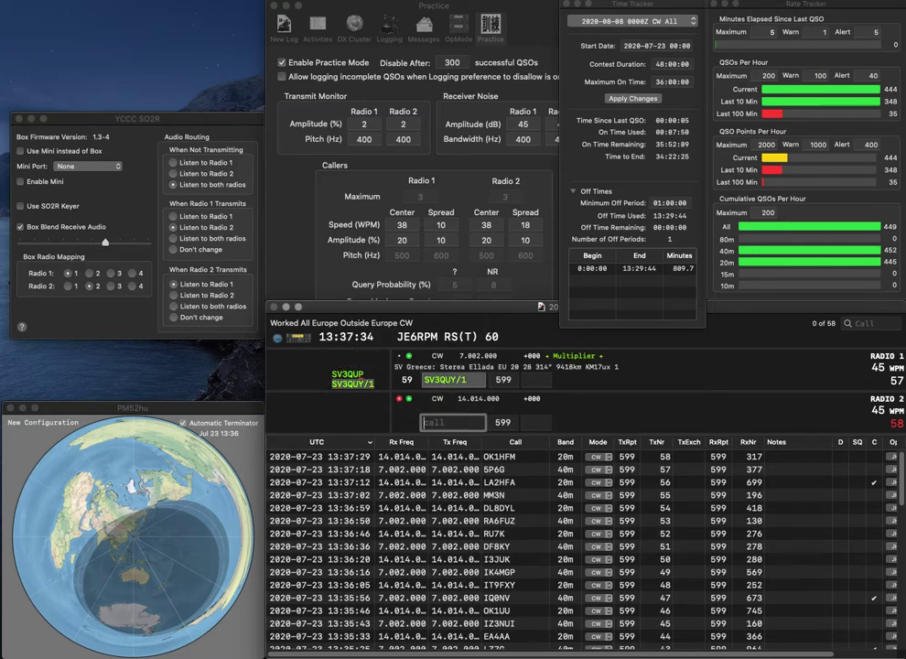
{"action": "key", "text": "Return"}
{"action": "type", "text": "DK5AD"}
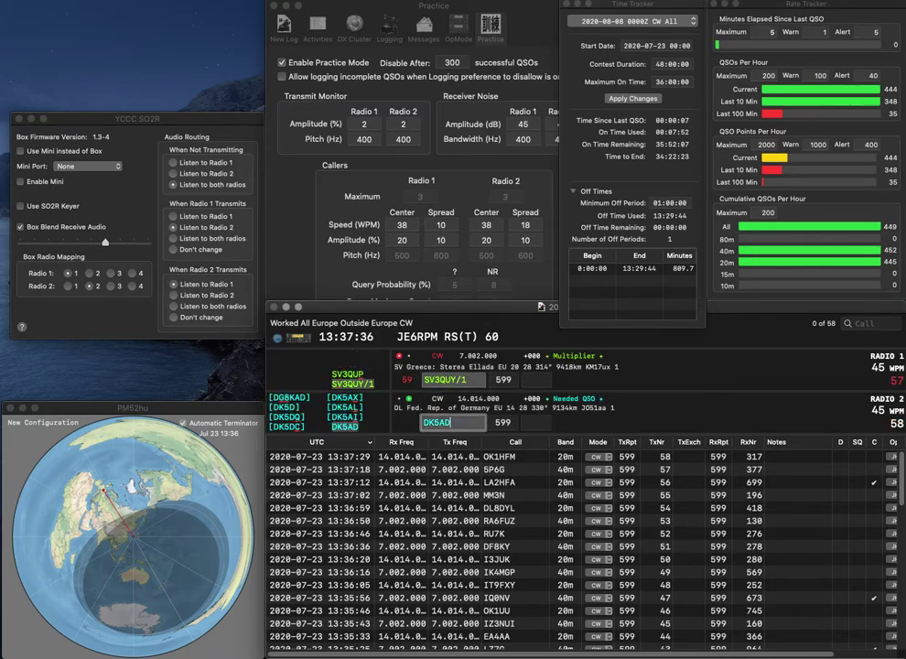
{"action": "key", "text": "Return"}
{"action": "key", "text": "space"}
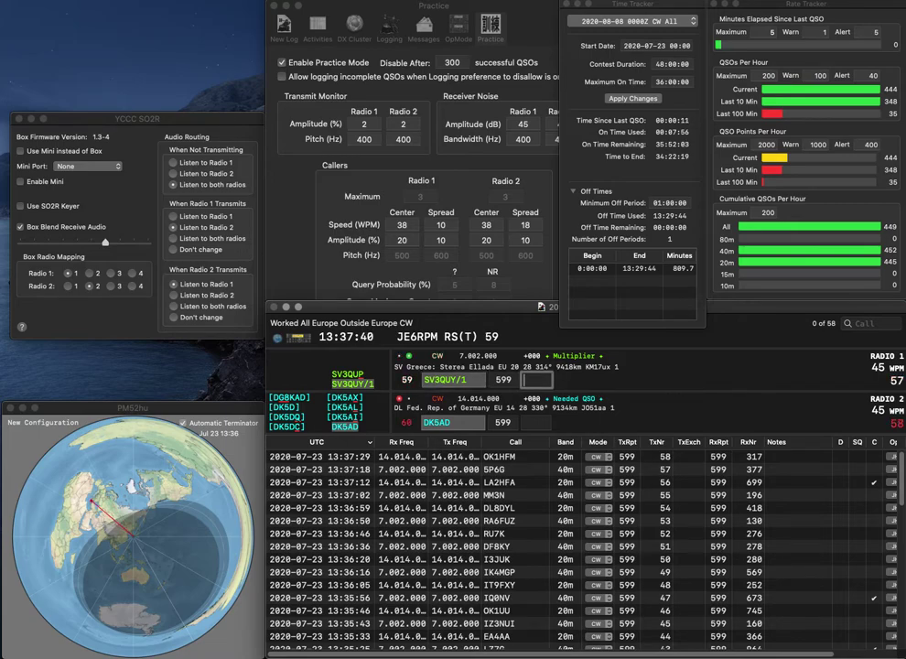
Log SV3QUY/1 on Radio 1 with received number 848 and DK5AD on Radio 2 with 976
{"action": "type", "text": "848"}
{"action": "key", "text": "Return"}
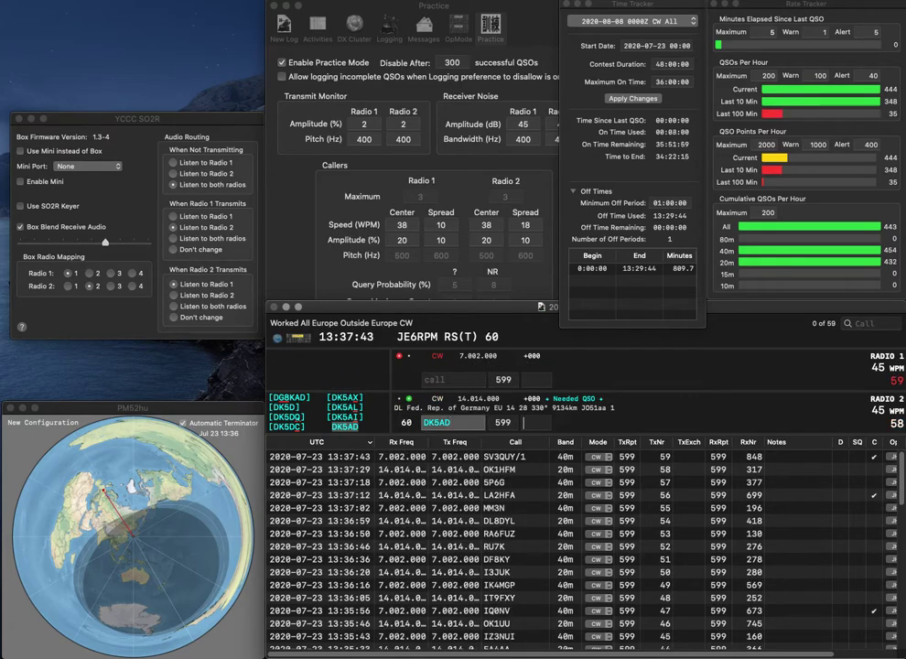
{"action": "type", "text": "976"}
{"action": "key", "text": "Return"}
{"action": "type", "text": "DNX"}
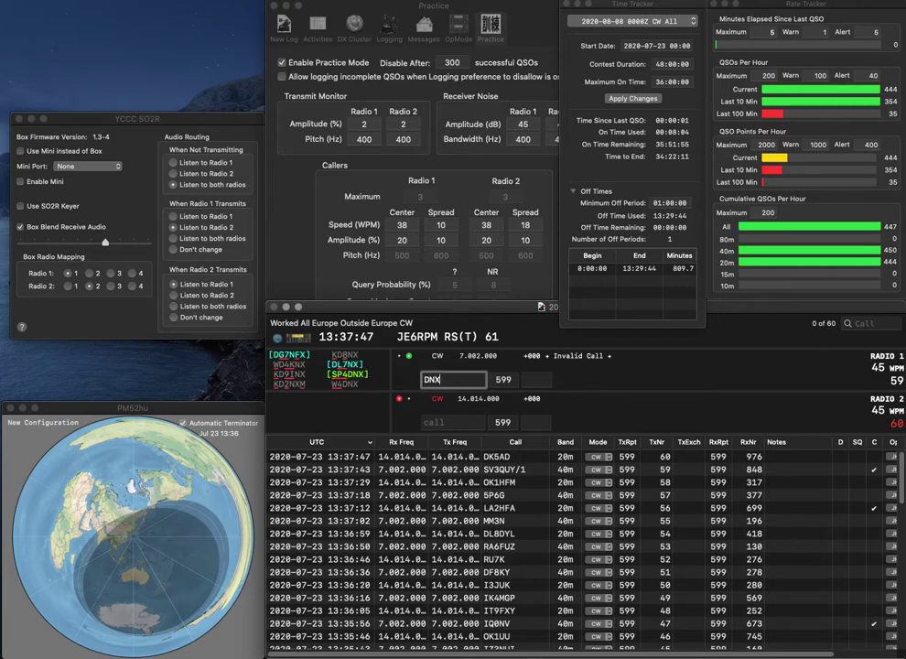
{"action": "key", "text": "Return"}
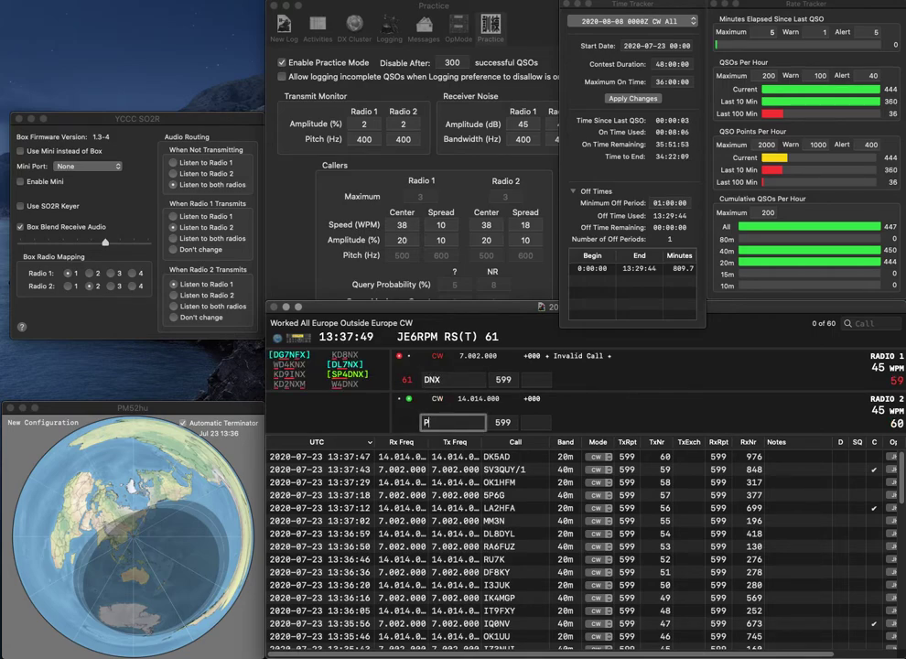
{"action": "type", "text": "EA4AAI"}
{"action": "key", "text": "Return"}
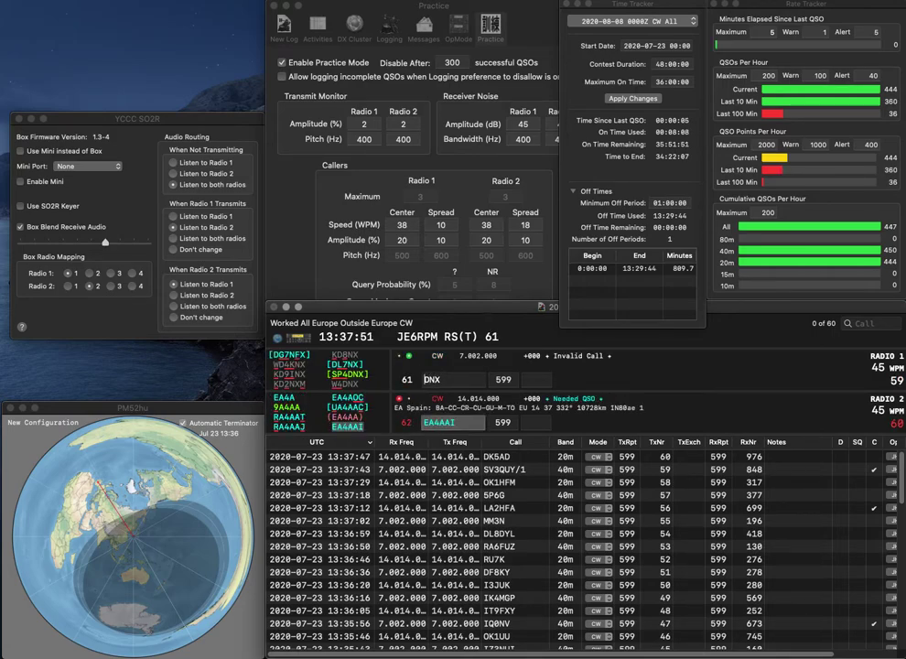
{"action": "type", "text": "G6"}
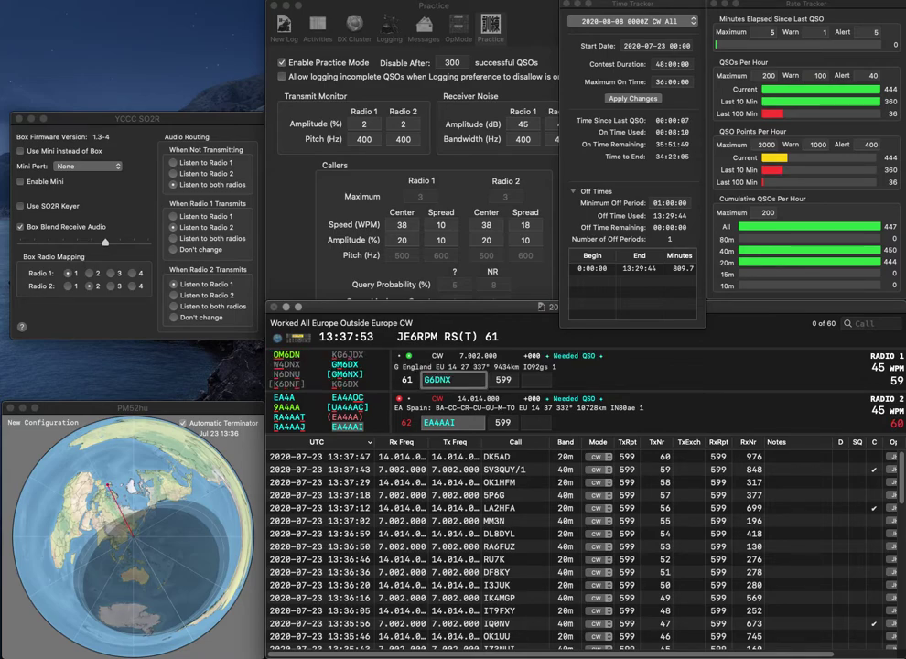
{"action": "type", "text": "M"}
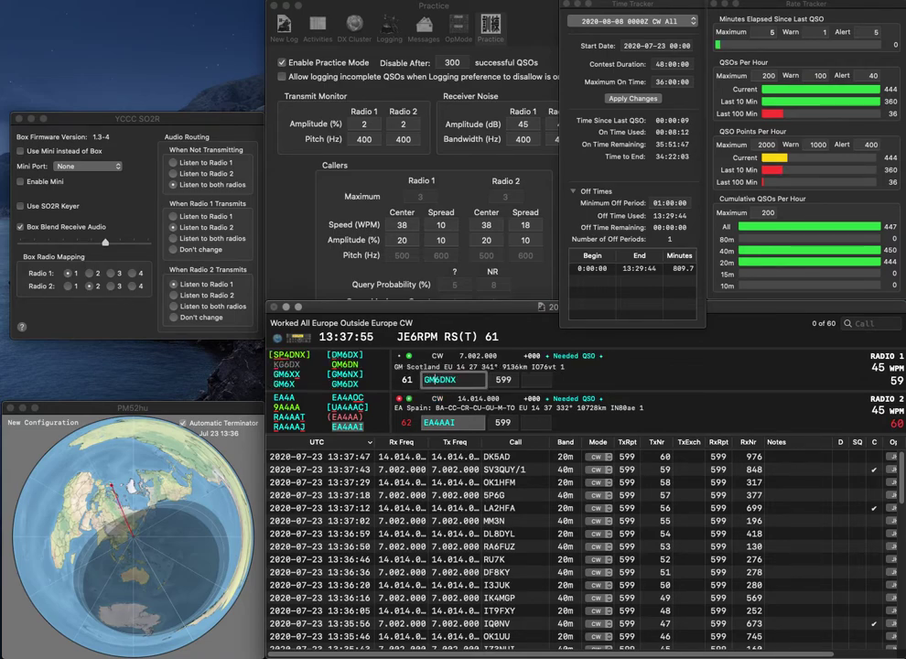
{"action": "key", "text": "Return"}
{"action": "type", "text": "631"}
{"action": "key", "text": "Return"}
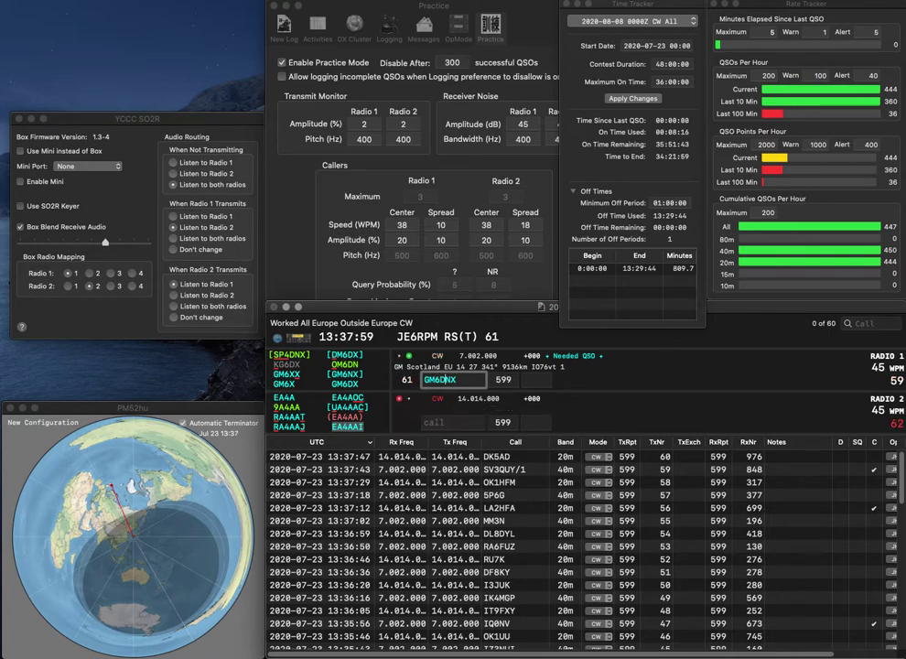
Correct the Radio 1 call to GM6NX and enter D6EM on Radio 2, answering both
{"action": "key", "text": "Left"}
{"action": "key", "text": "Left"}
{"action": "key", "text": "BackSpace"}
{"action": "key", "text": "Return"}
{"action": "type", "text": "DEM"}
{"action": "key", "text": "Right"}
{"action": "type", "text": "6"}
{"action": "key", "text": "Return"}
{"action": "key", "text": "space"}
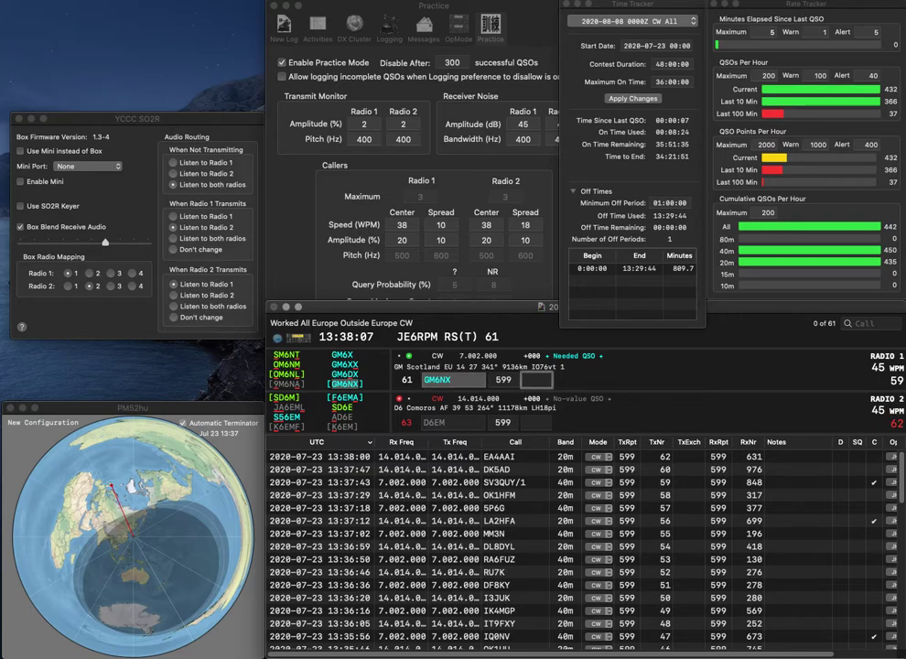
{"action": "type", "text": "507"}
{"action": "key", "text": "Return"}
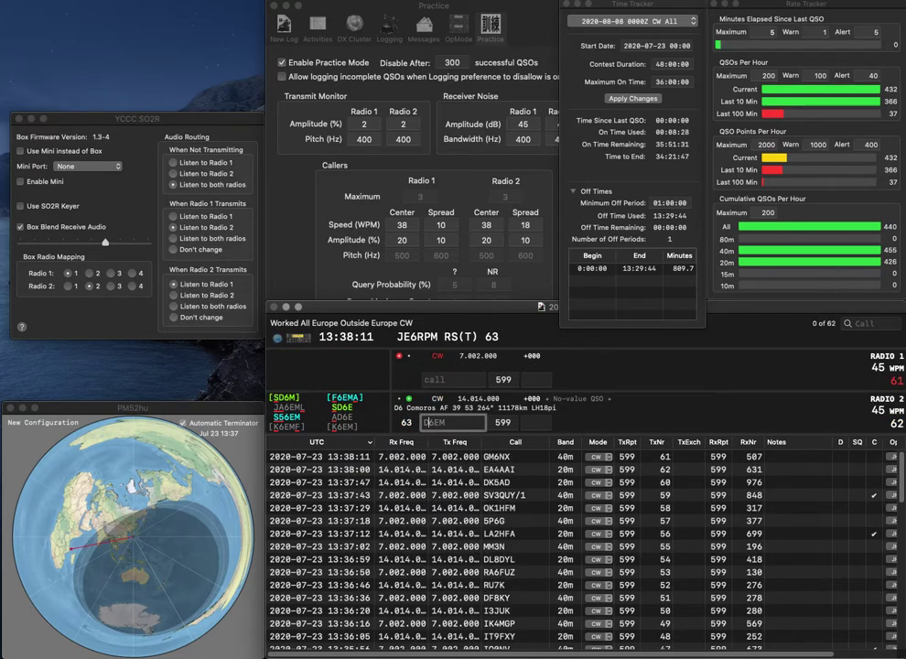
Change the Radio 2 call to F66EM and answer it, then answer the partial call 8FY on Radio 1
{"action": "key", "text": "BackSpace"}
{"action": "type", "text": "F6"}
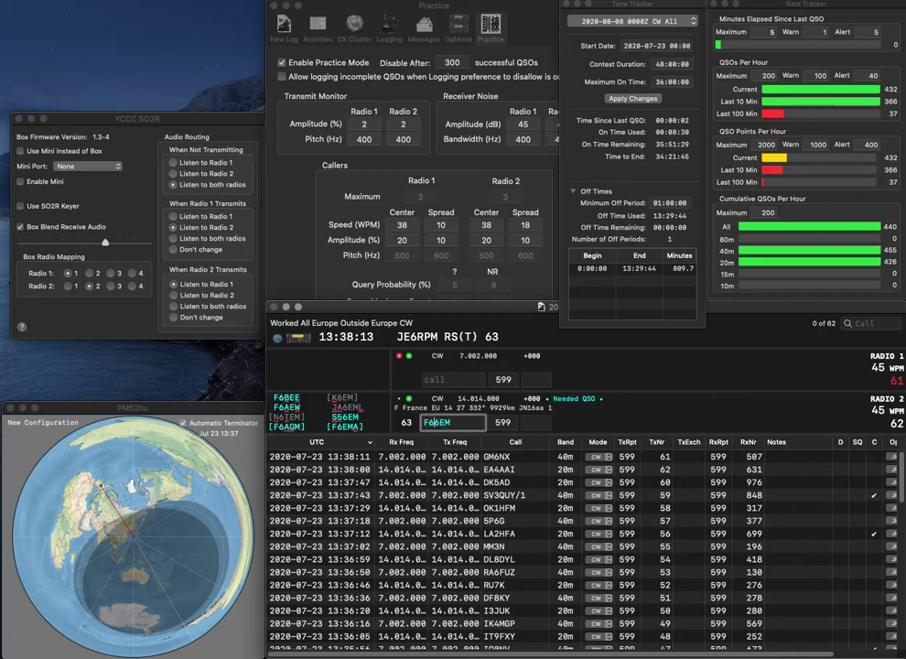
{"action": "type", "text": "8FY"}
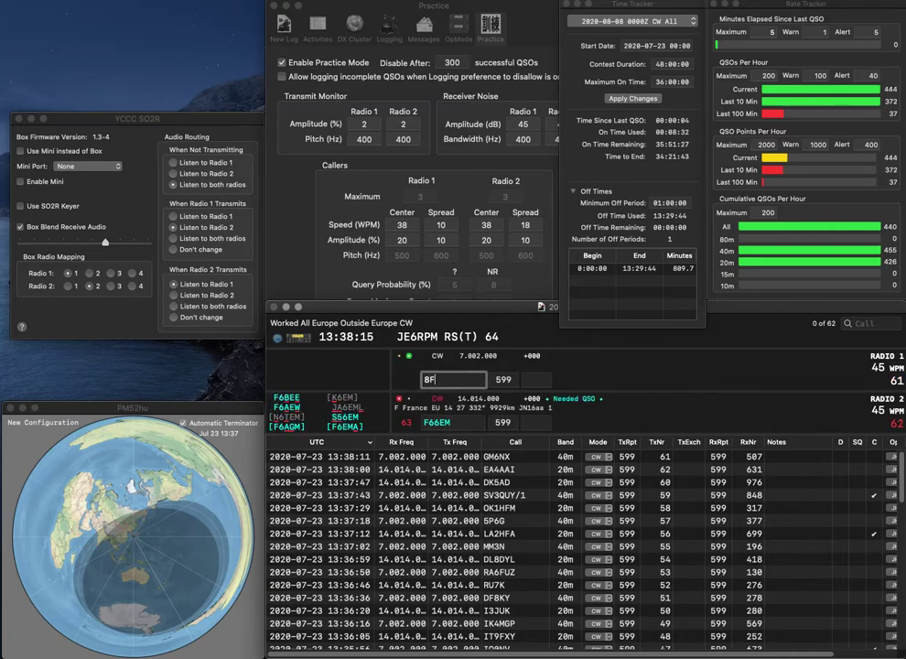
{"action": "key", "text": "grave"}
{"action": "key", "text": "BackSpace"}
{"action": "key", "text": "BackSpace"}
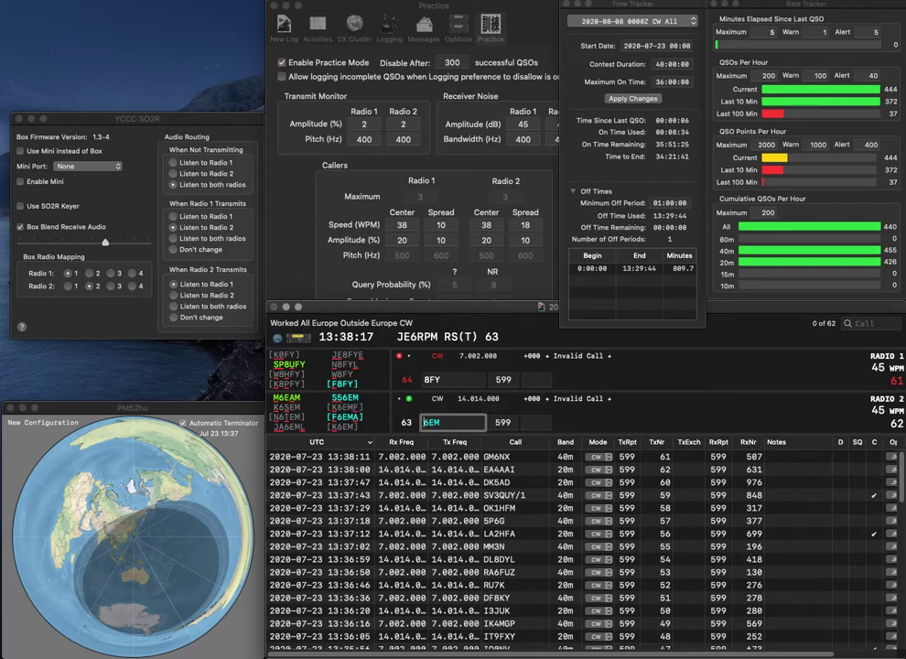
{"action": "type", "text": "PD"}
{"action": "key", "text": "Delete"}
{"action": "type", "text": "3"}
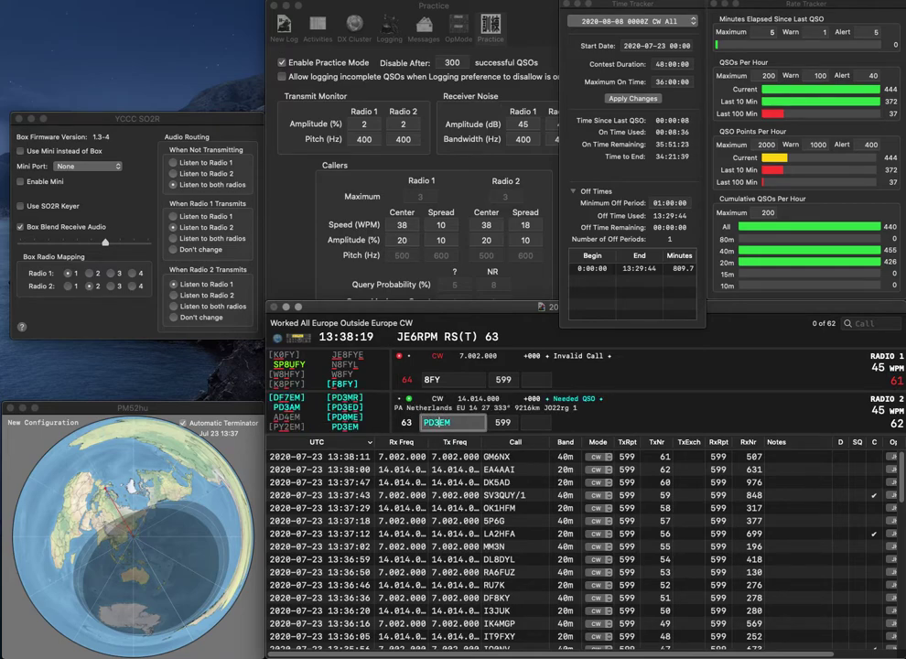
{"action": "key", "text": "Return"}
Complete the Radio 1 call as SP8UFY and answer it
{"action": "type", "text": "SP8"}
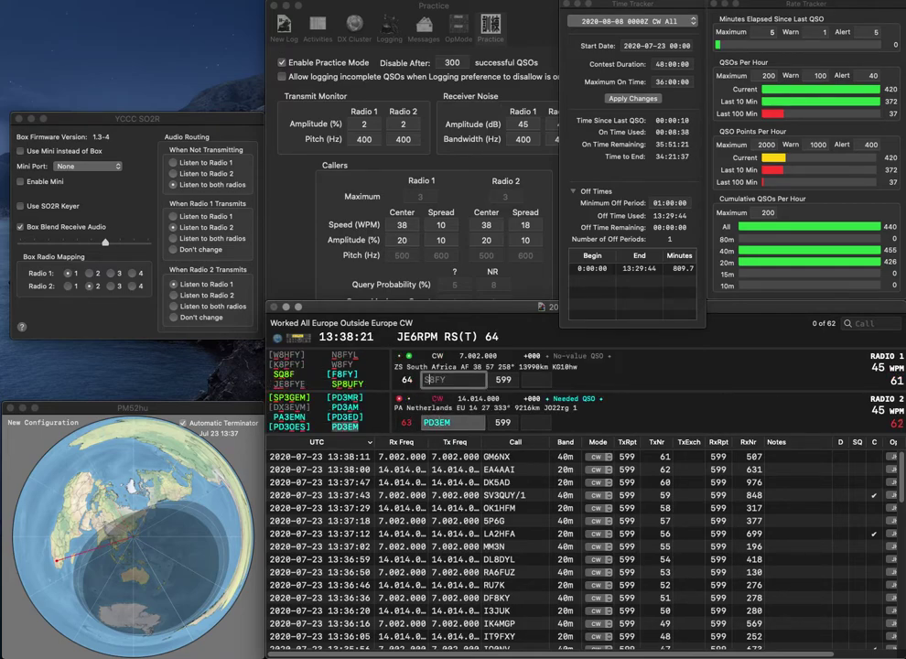
{"action": "type", "text": "U"}
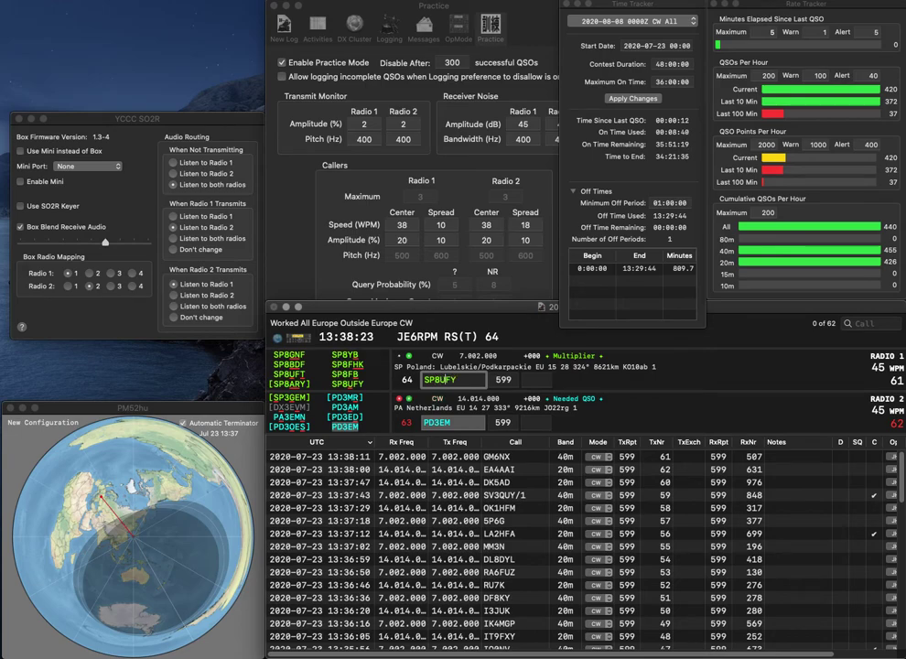
{"action": "key", "text": "Return"}
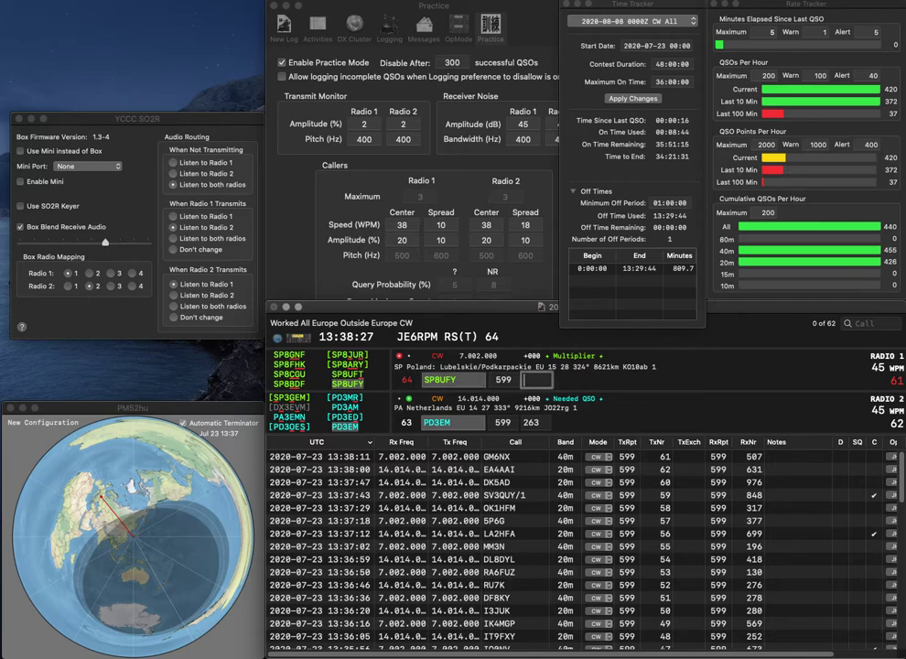
{"action": "key", "text": "Return"}
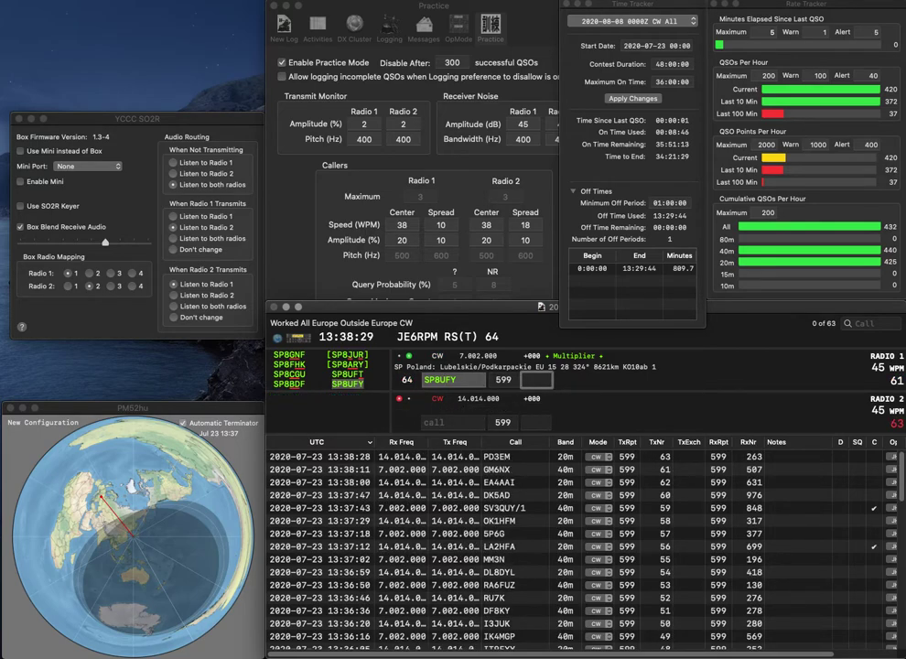
{"action": "type", "text": "31"}
{"action": "key", "text": "Return"}
{"action": "type", "text": "OTT"}
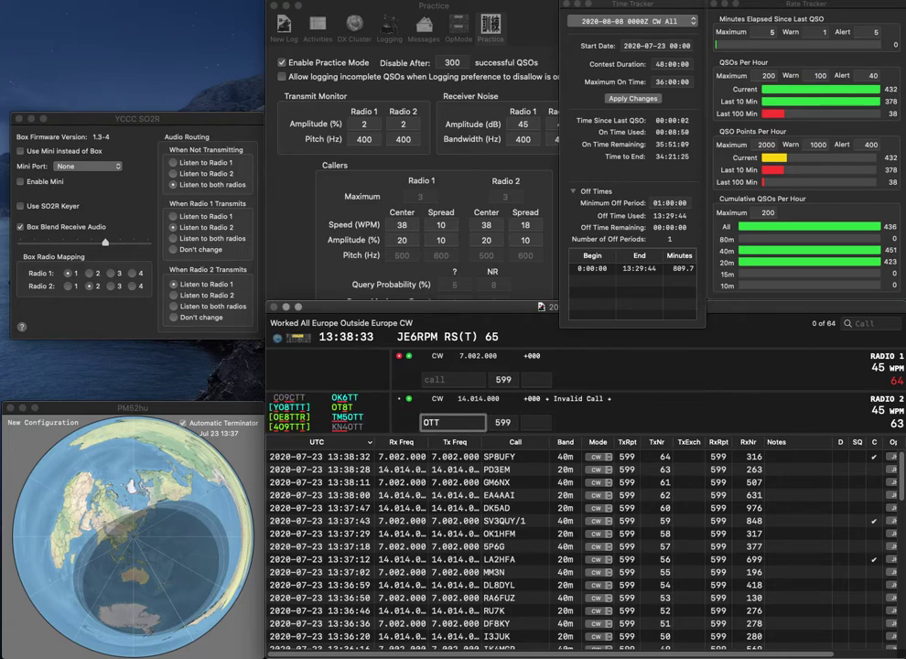
{"action": "key", "text": "Home"}
{"action": "type", "text": "TM5"}
{"action": "key", "text": "Return"}
{"action": "type", "text": "F1"}
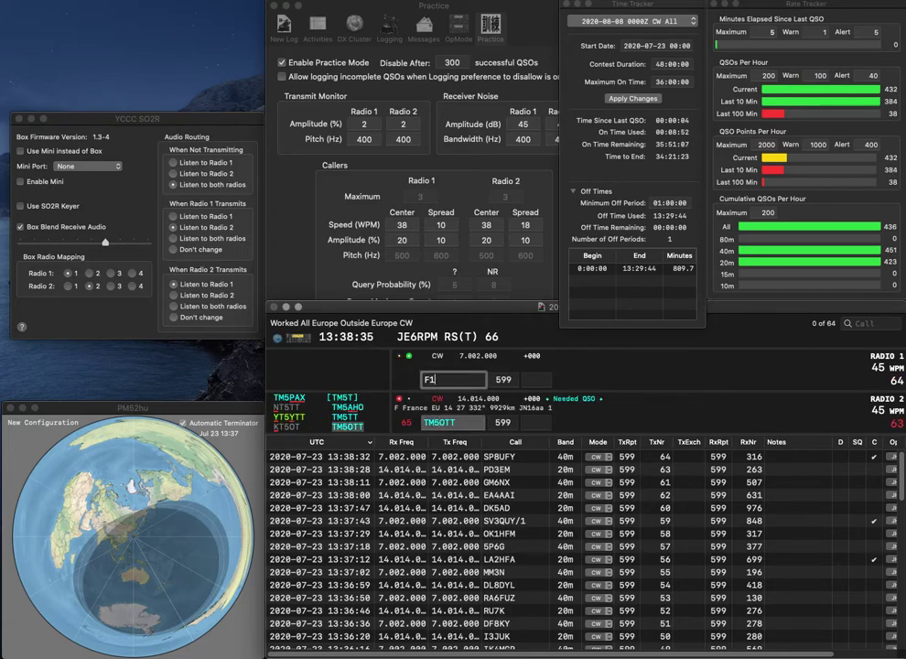
{"action": "type", "text": "LON"}
{"action": "key", "text": "Home"}
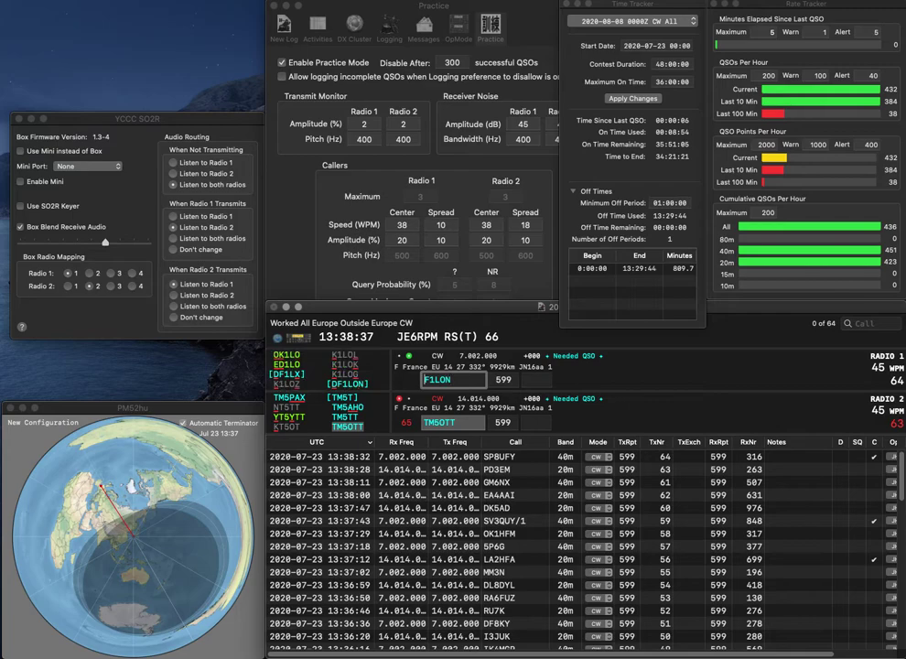
{"action": "type", "text": "D"}
{"action": "key", "text": "Return"}
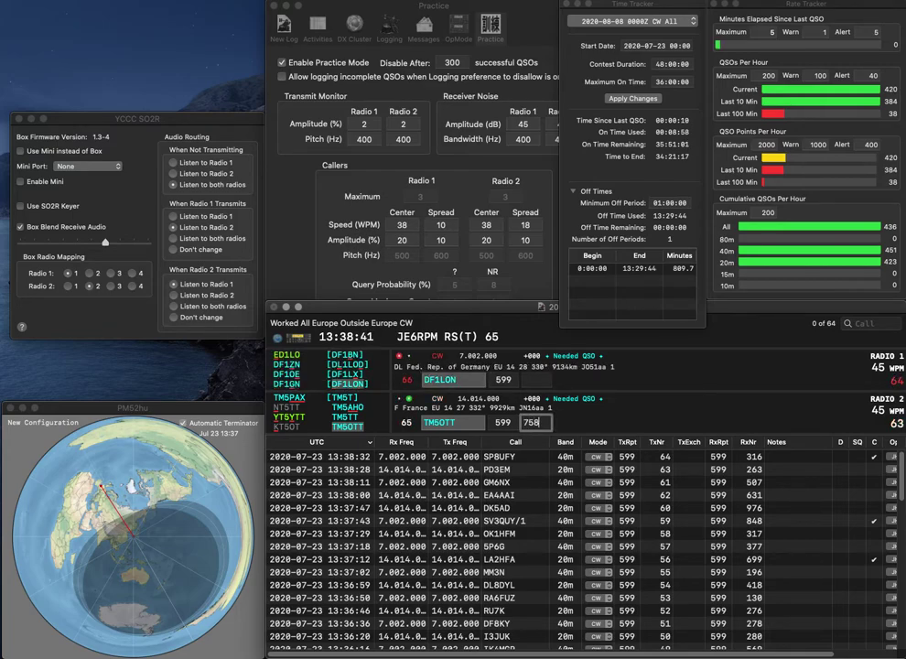
{"action": "key", "text": "Return"}
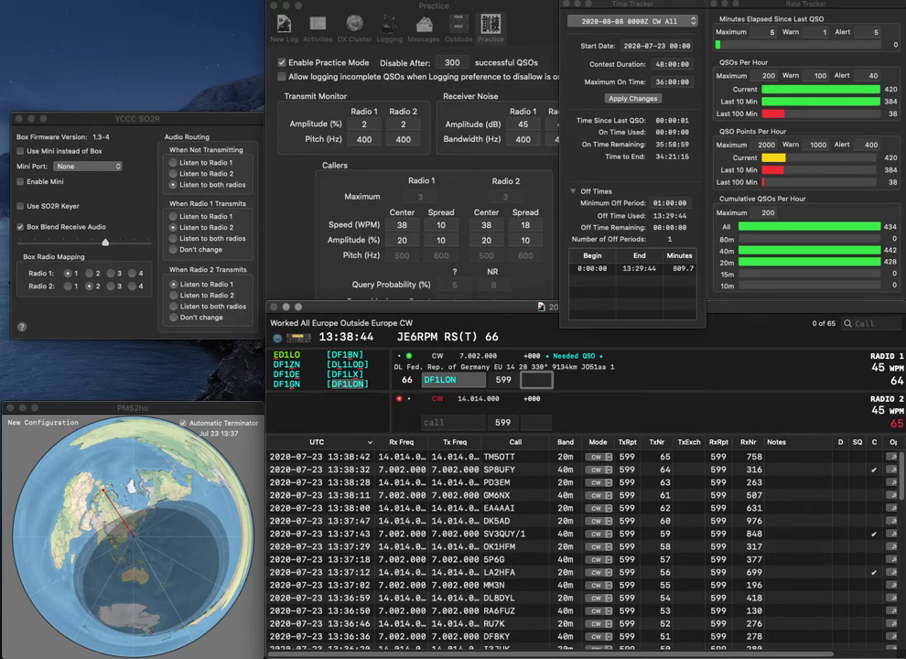
{"action": "type", "text": "911"}
{"action": "key", "text": "Return"}
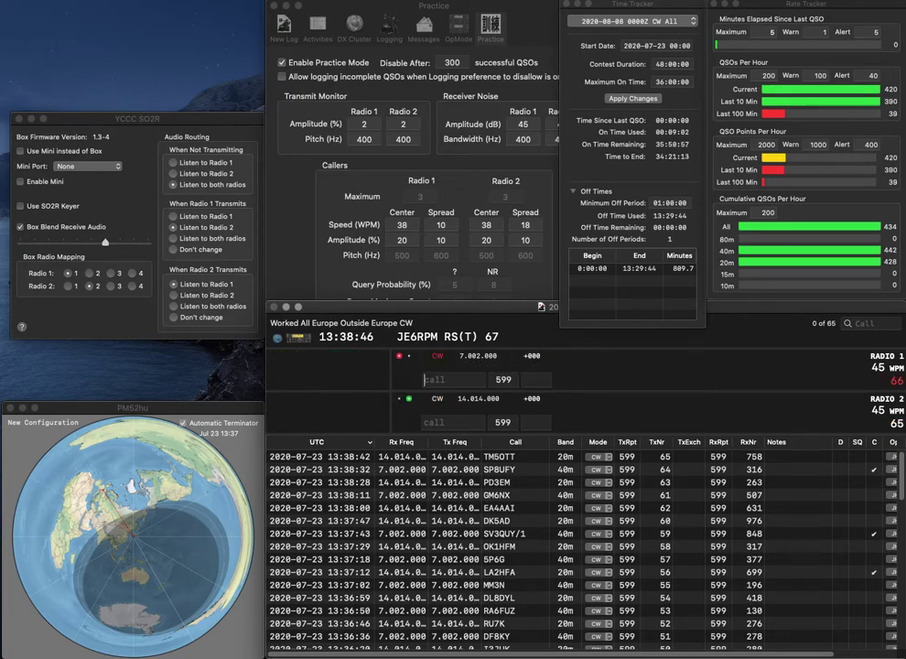
{"action": "type", "text": "1AAR"}
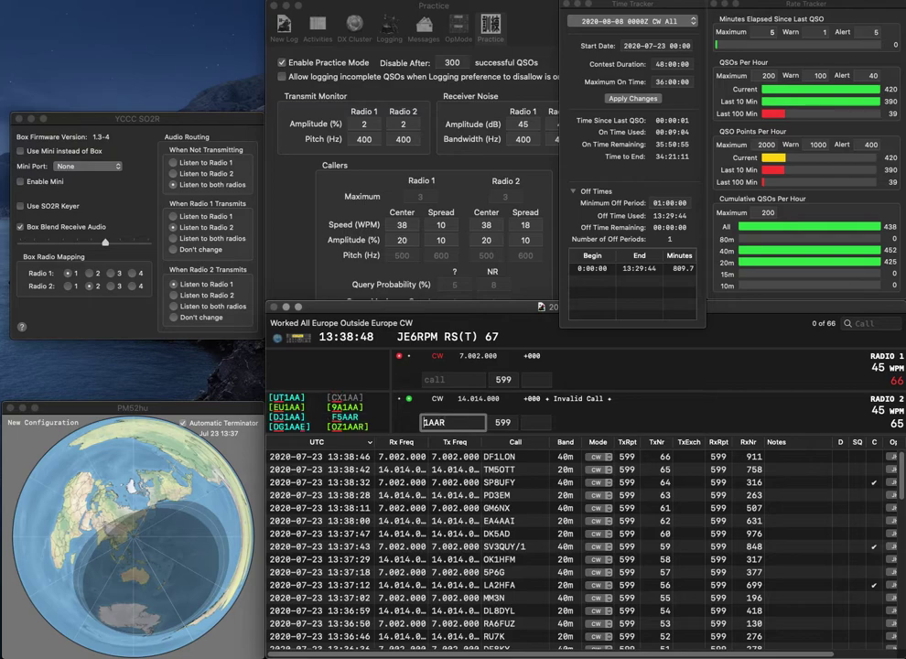
{"action": "key", "text": "Home"}
{"action": "type", "text": "OZ"}
{"action": "key", "text": "Return"}
{"action": "type", "text": "ES"}
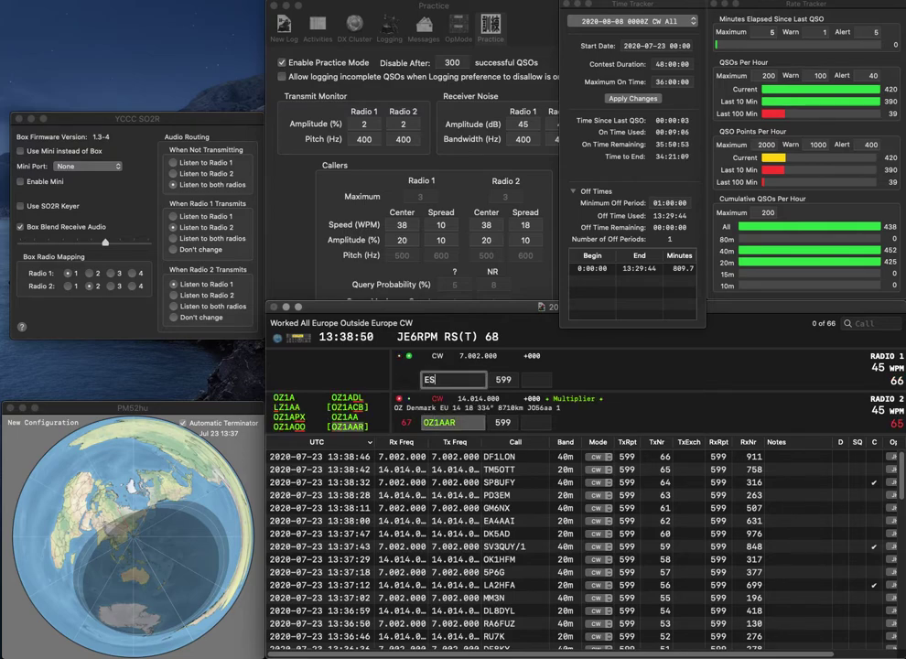
{"action": "type", "text": "0IA"}
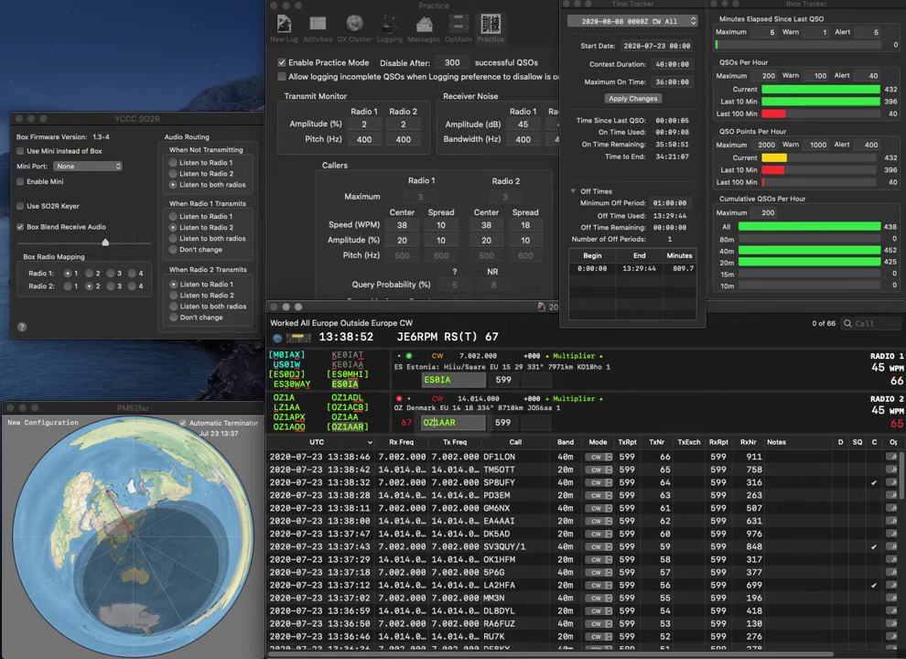
{"action": "key", "text": "space"}
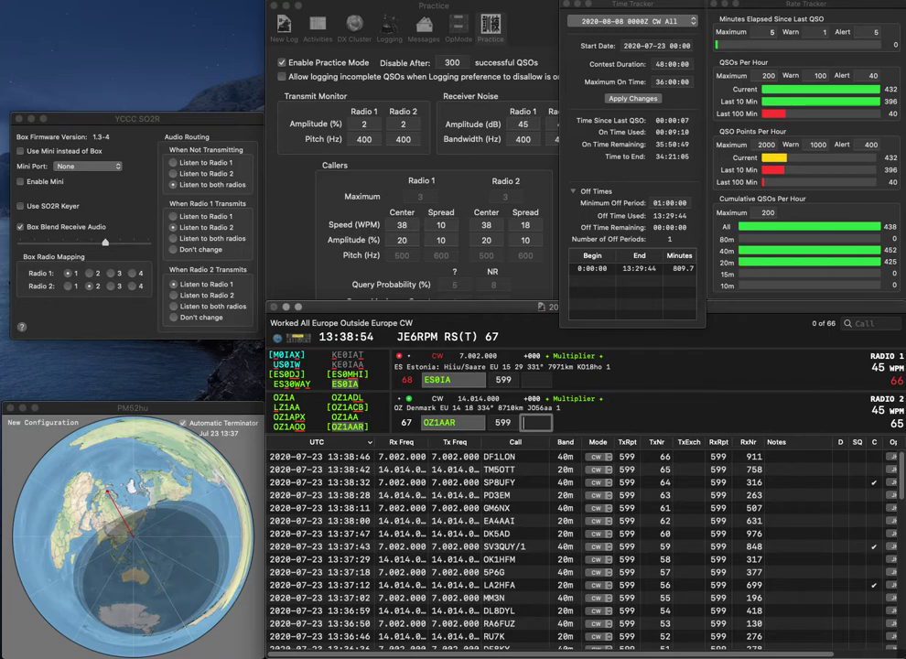
{"action": "type", "text": "407"}
{"action": "key", "text": "Return"}
{"action": "type", "text": "105"}
{"action": "key", "text": "Return"}
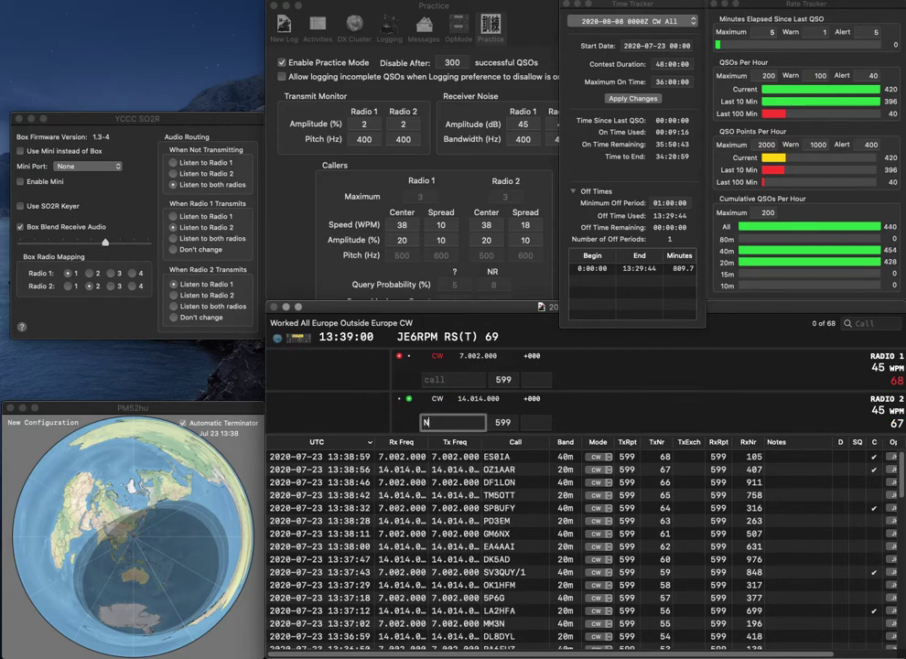
{"action": "type", "text": "RIU"}
{"action": "key", "text": "Return"}
{"action": "type", "text": "DO1SS"}
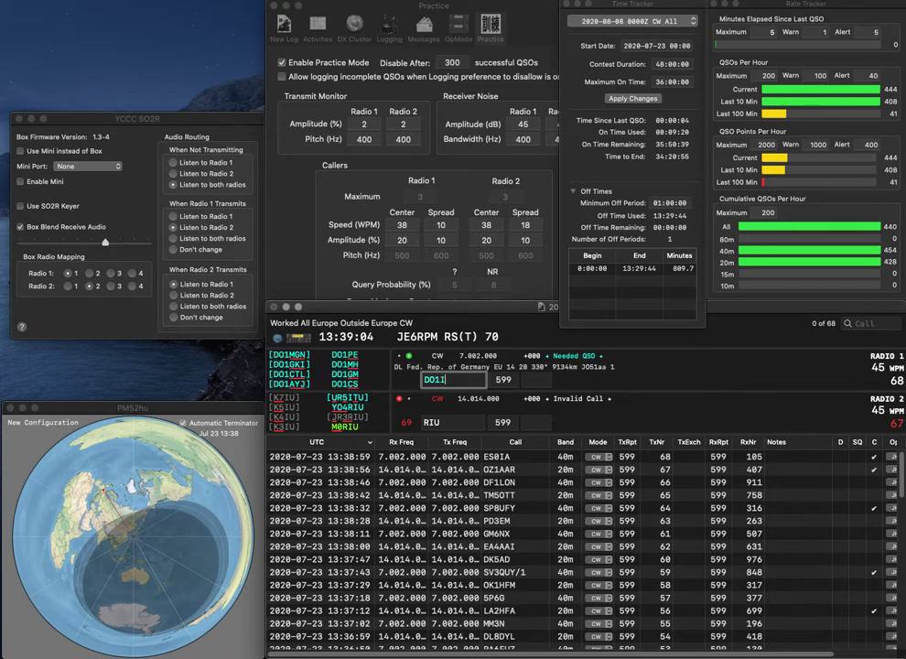
{"action": "type", "text": "B"}
{"action": "key", "text": "Return"}
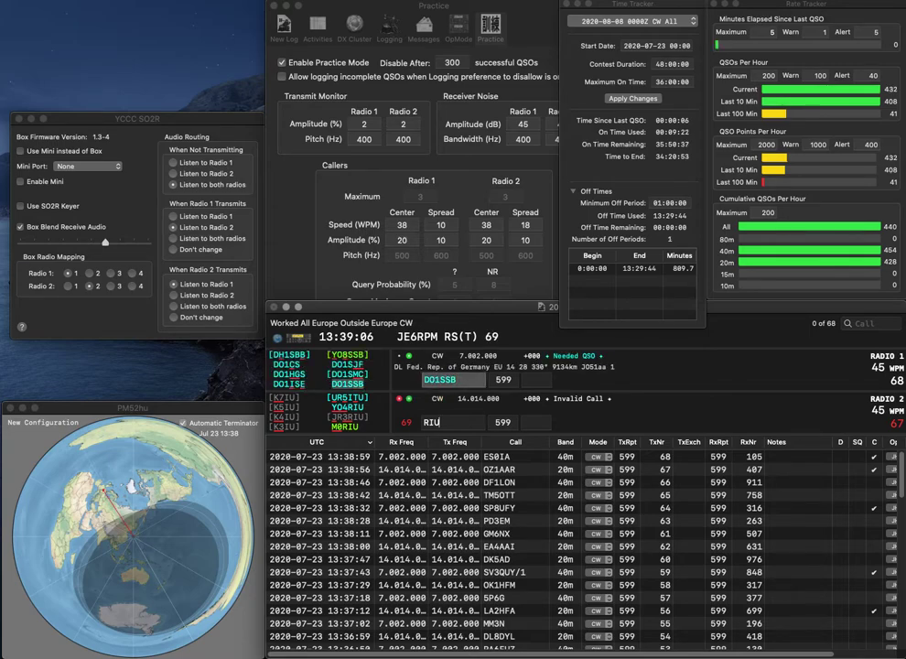
{"action": "type", "text": "M0"}
{"action": "key", "text": "Return"}
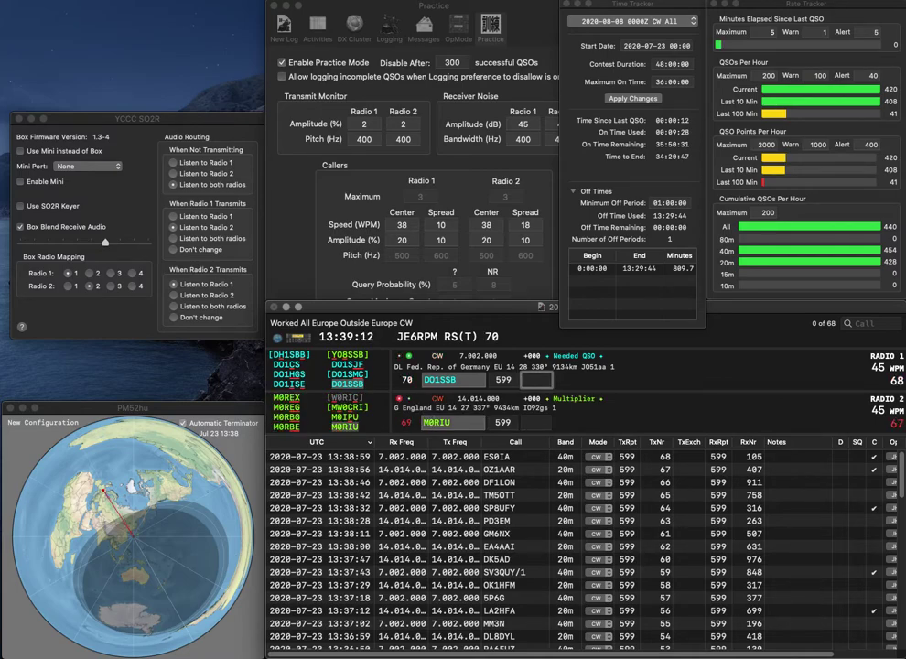
{"action": "type", "text": "296"}
{"action": "key", "text": "Return"}
{"action": "type", "text": "56"}
{"action": "key", "text": "Return"}
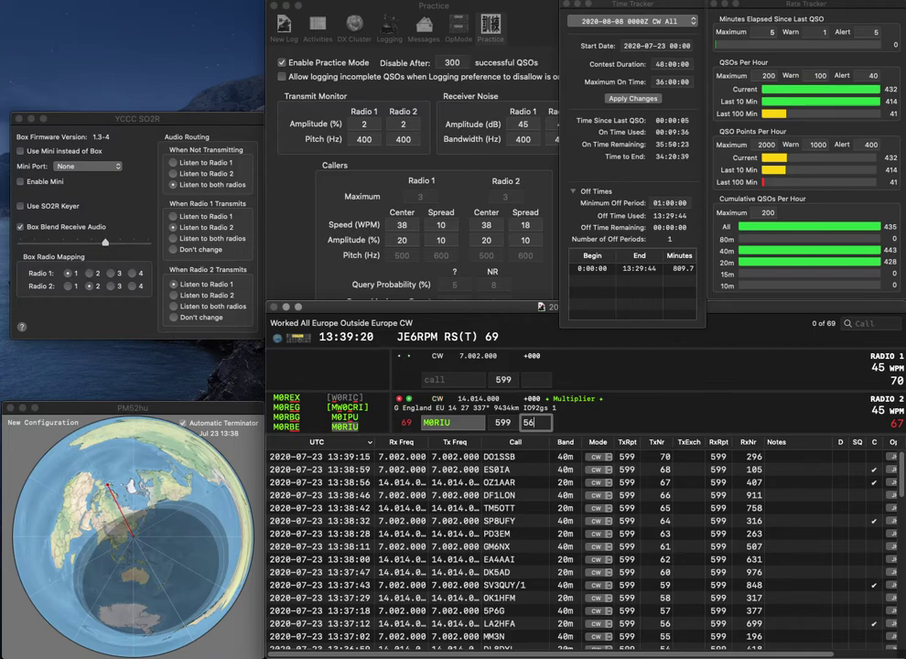
{"action": "key", "text": "Return"}
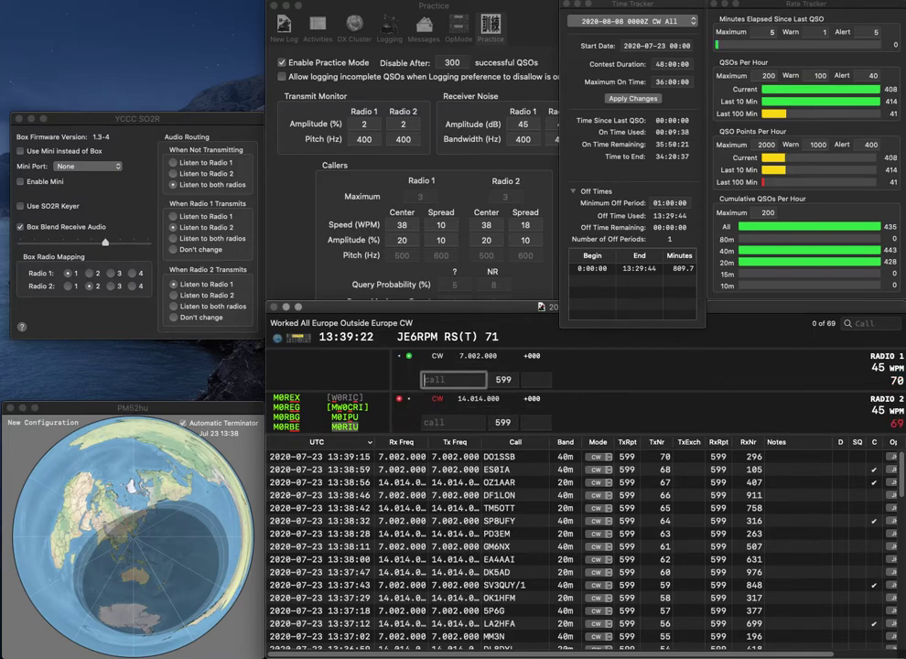
Answer LA2AB on Radio 1 and PA4T on Radio 2
{"action": "type", "text": "RA2AB"}
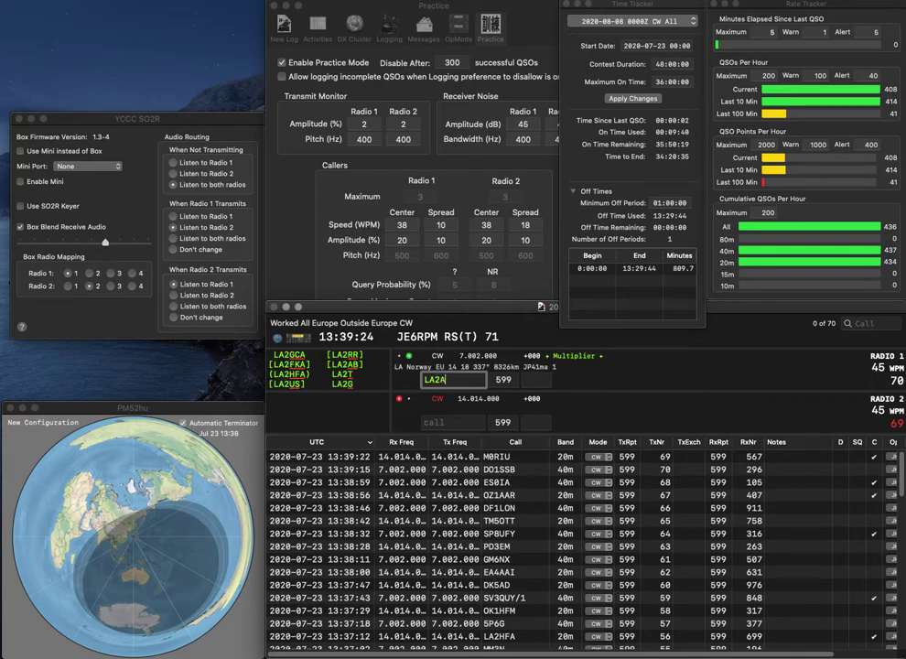
{"action": "key", "text": "Return"}
{"action": "type", "text": "PA4T"}
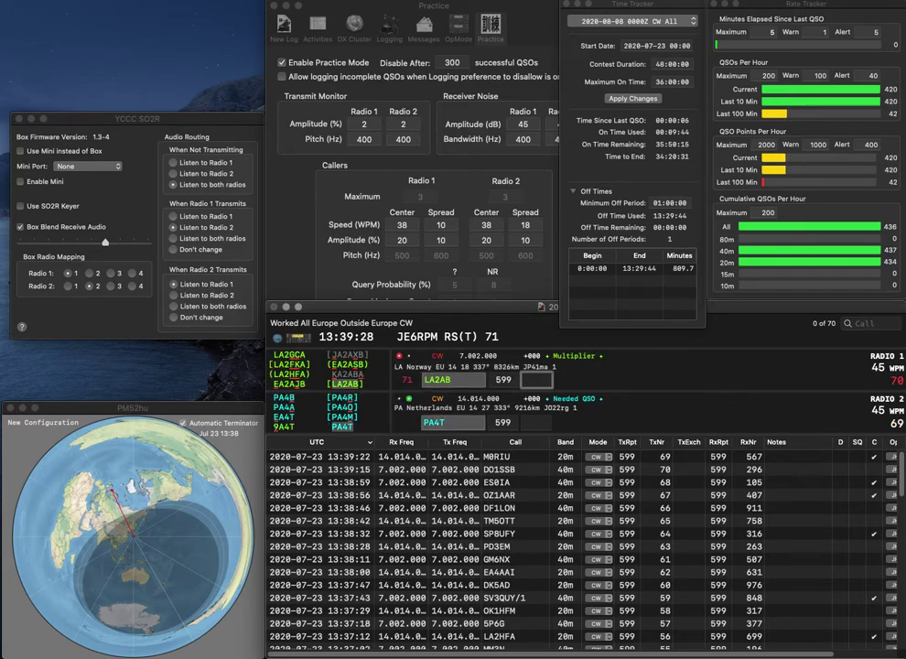
Log LA2AB on Radio 1 with received number 144 and PA4T on Radio 2 with received number 278
{"action": "type", "text": "144"}
{"action": "key", "text": "Return"}
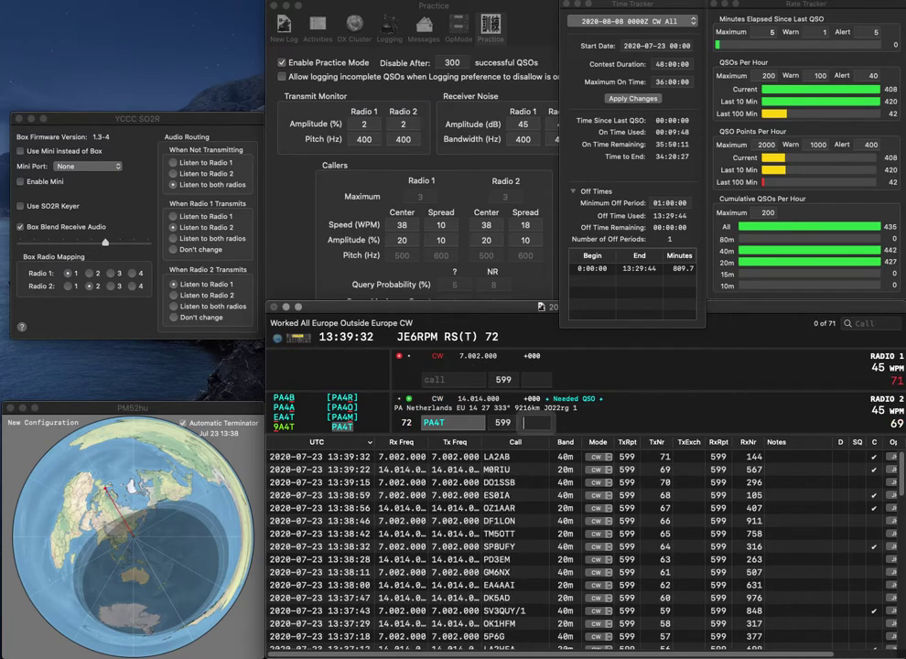
{"action": "type", "text": "278"}
{"action": "type", "text": "GSF"}
{"action": "type", "text": "4"}
{"action": "key", "text": "Return"}
{"action": "type", "text": "I"}
{"action": "type", "text": "I0ID"}
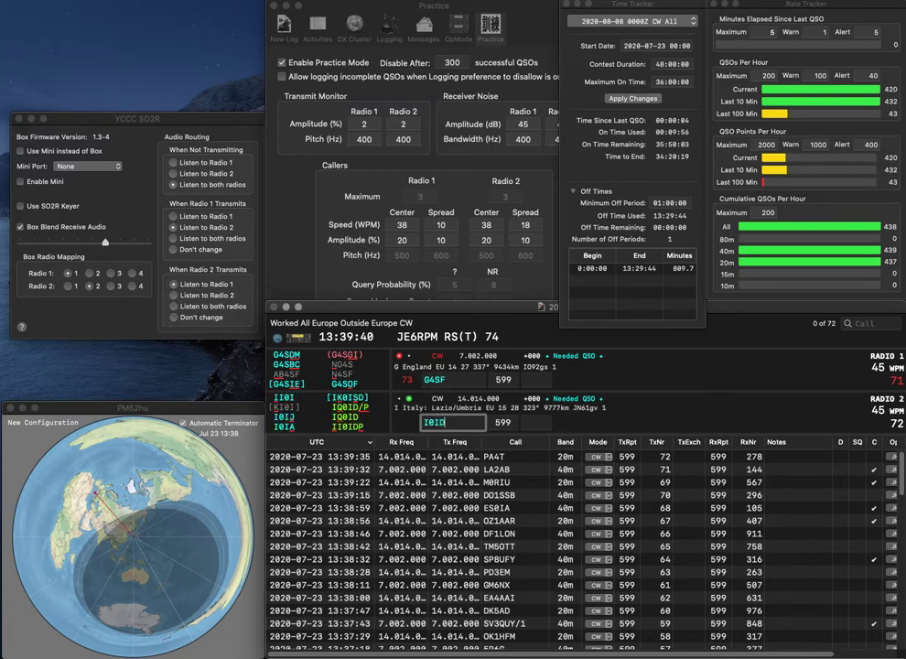
{"action": "type", "text": "PI"}
{"action": "key", "text": "Return"}
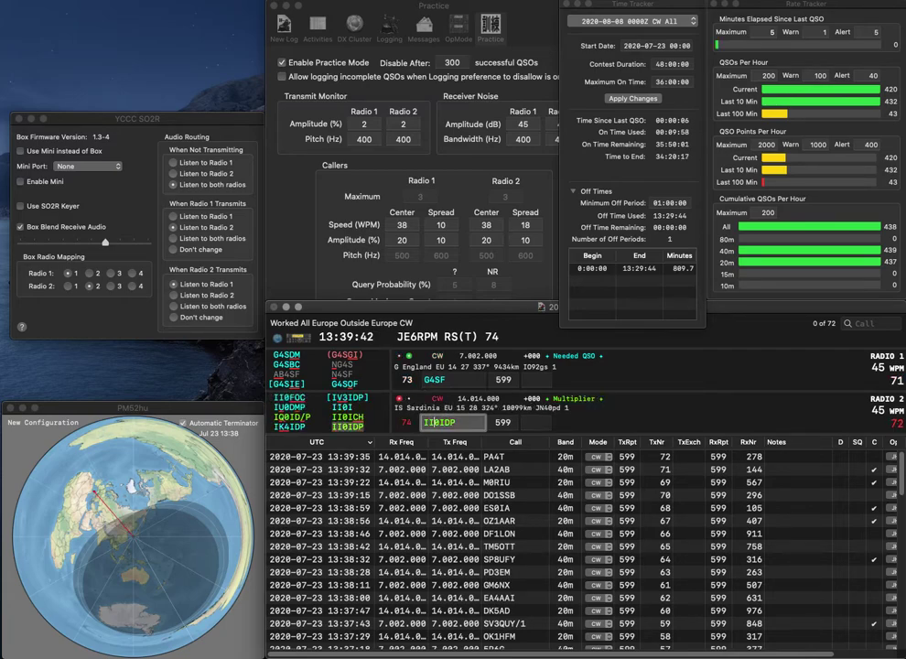
{"action": "type", "text": "H"}
{"action": "key", "text": "Left"}
{"action": "key", "text": "BackSpace"}
{"action": "type", "text": "3"}
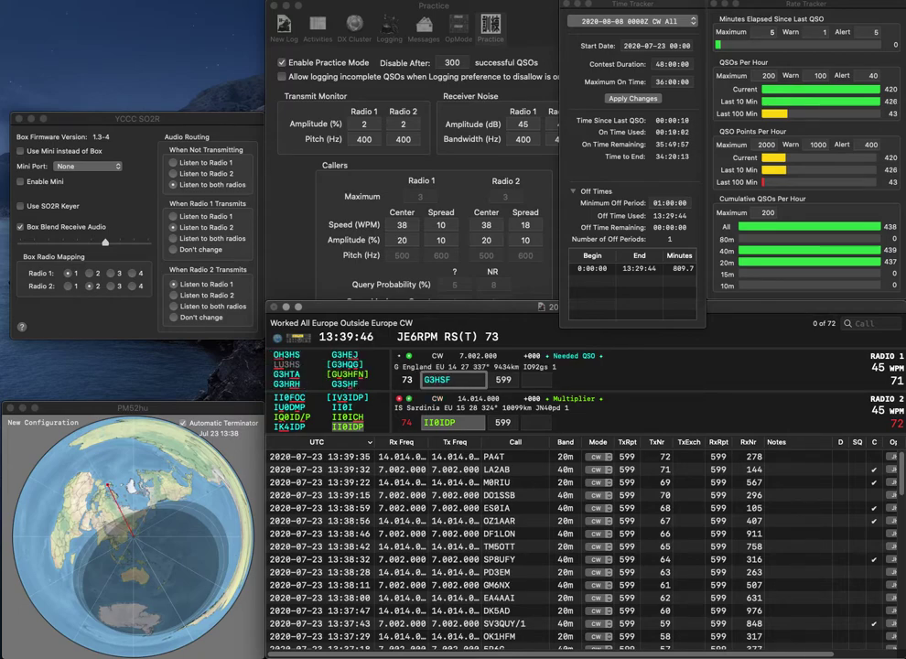
{"action": "key", "text": "BackSpace"}
{"action": "key", "text": "Right"}
{"action": "type", "text": "H"}
{"action": "key", "text": "Return"}
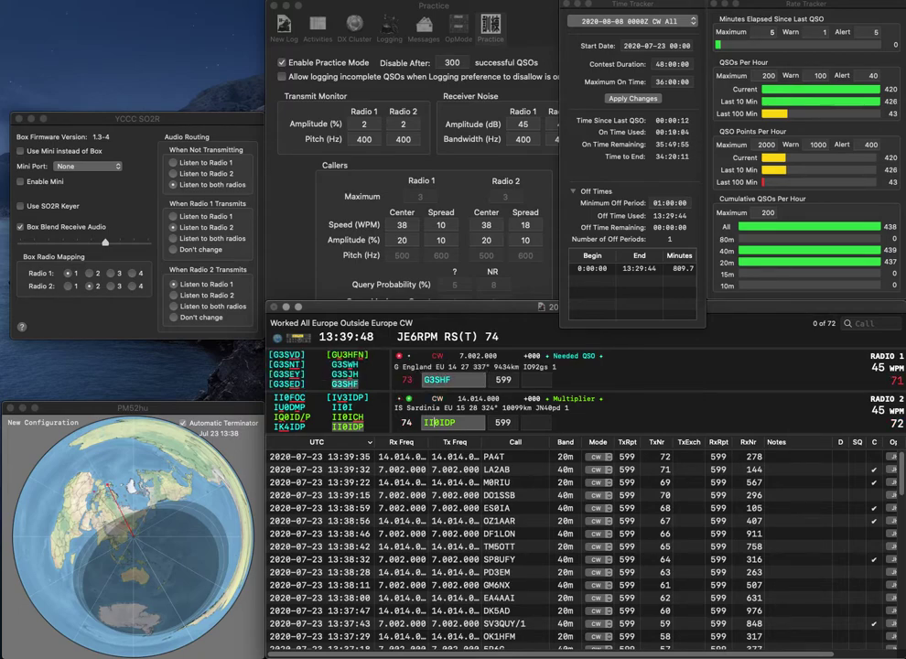
{"action": "type", "text": "61"}
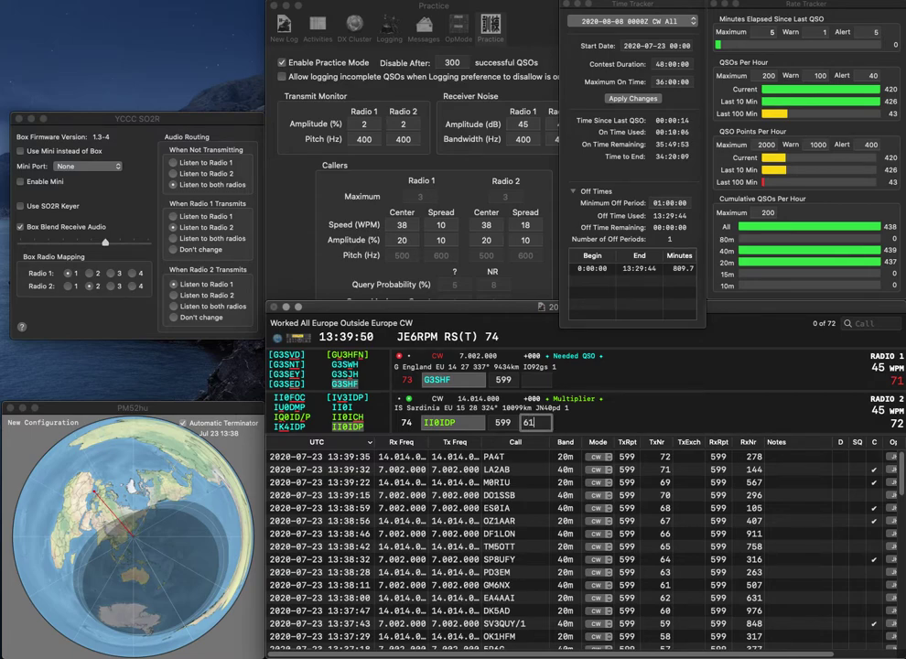
{"action": "type", "text": "0"}
{"action": "key", "text": "Return"}
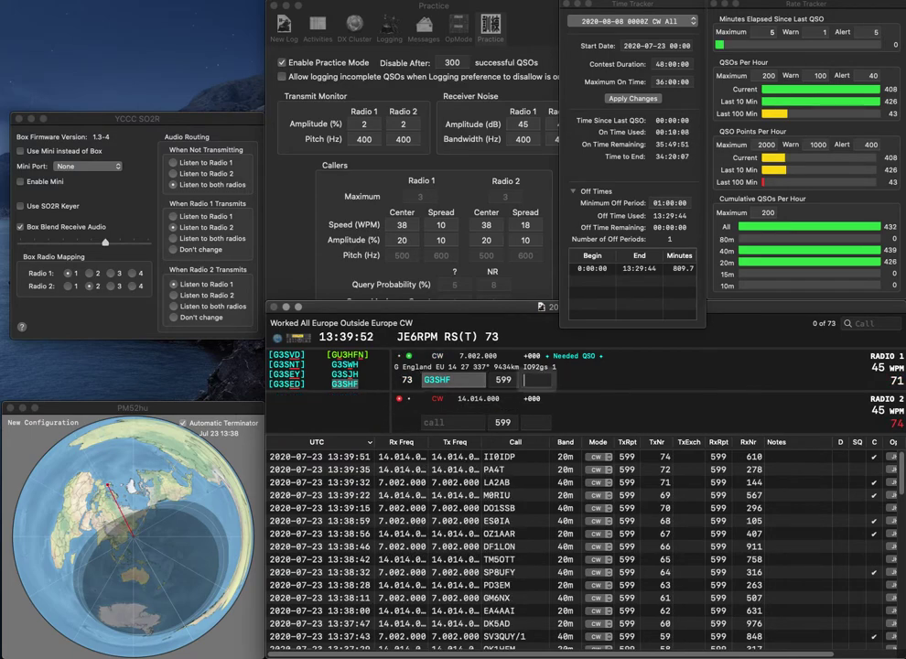
{"action": "type", "text": "43"}
{"action": "key", "text": "BackSpace"}
{"action": "key", "text": "BackSpace"}
{"action": "type", "text": "363"}
{"action": "key", "text": "Return"}
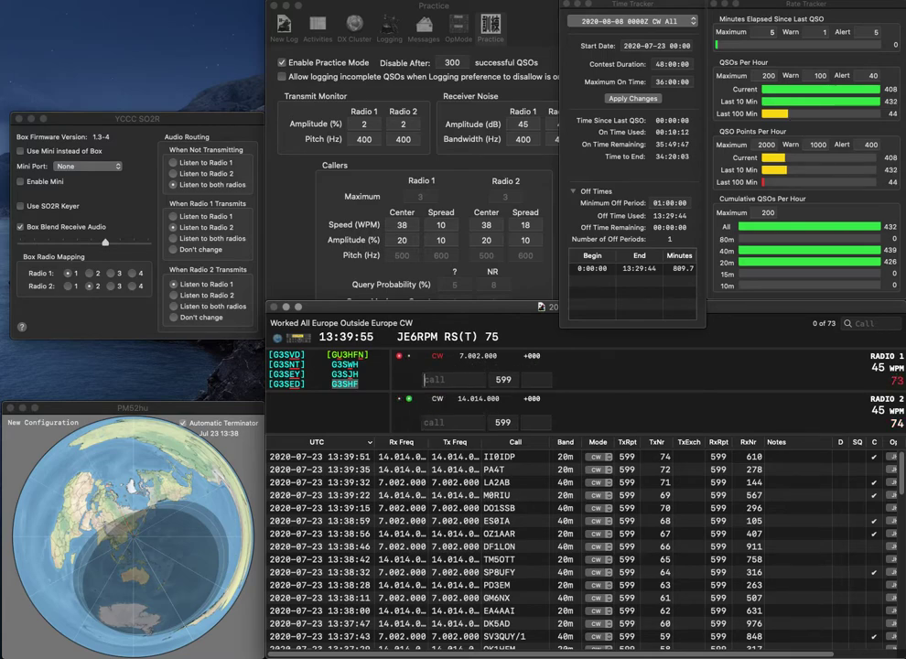
{"action": "key", "text": "Return"}
{"action": "type", "text": "OR2F"}
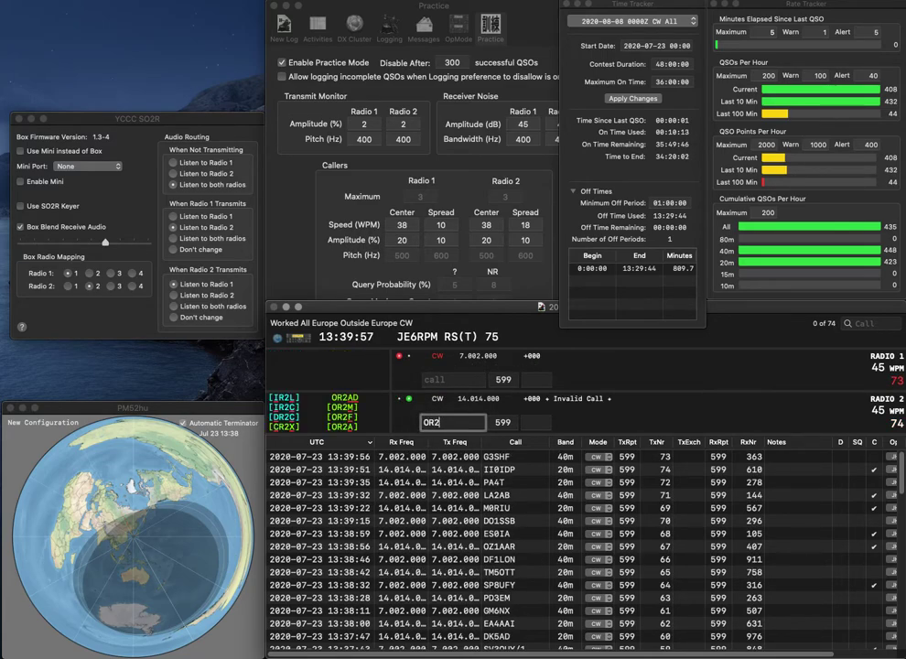
{"action": "key", "text": "Return"}
{"action": "type", "text": "7XX"}
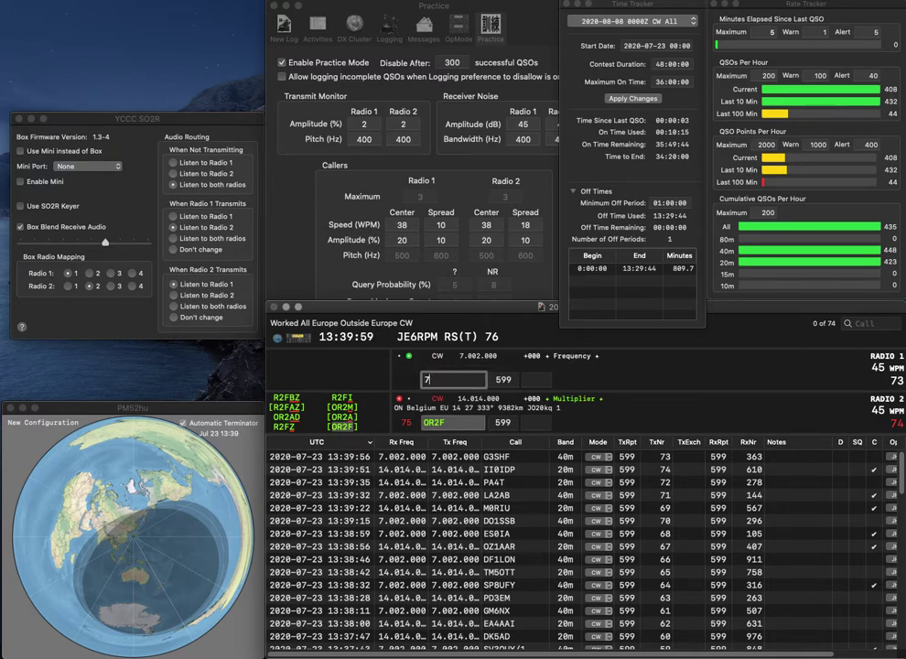
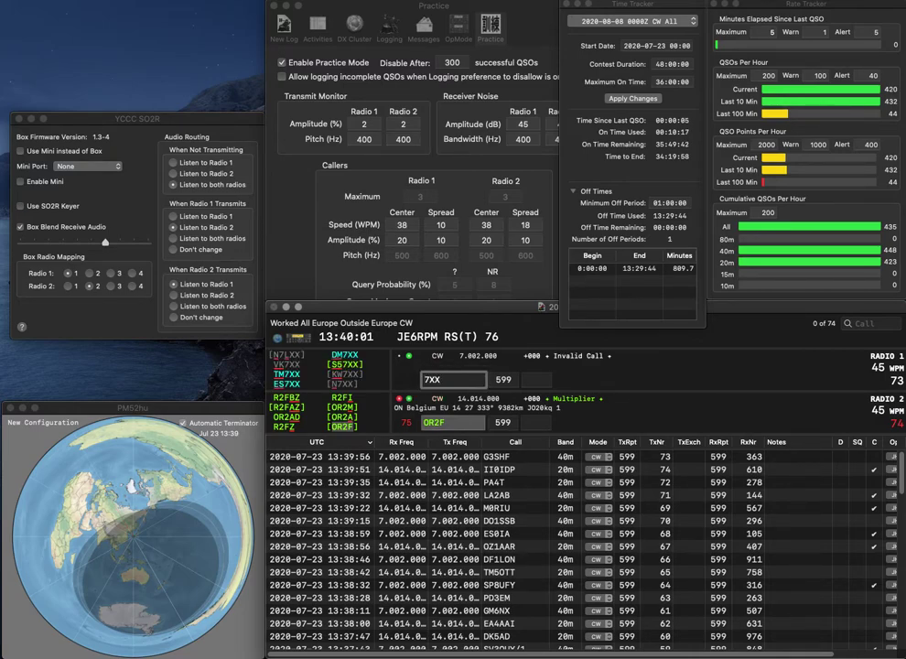
{"action": "key", "text": "Return"}
{"action": "type", "text": "77"}
{"action": "key", "text": "Return"}
{"action": "type", "text": "S5"}
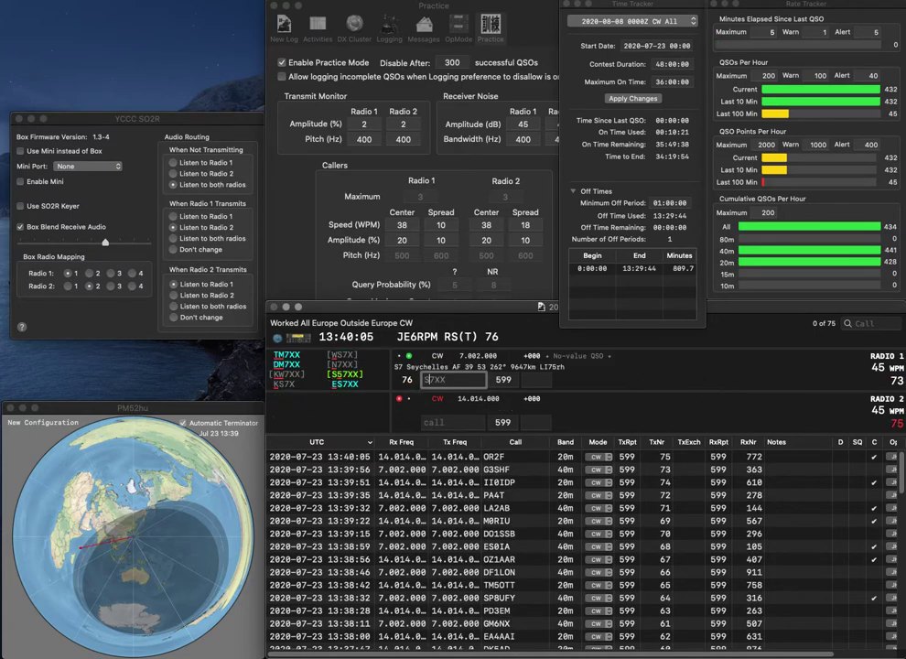
{"action": "key", "text": "Return"}
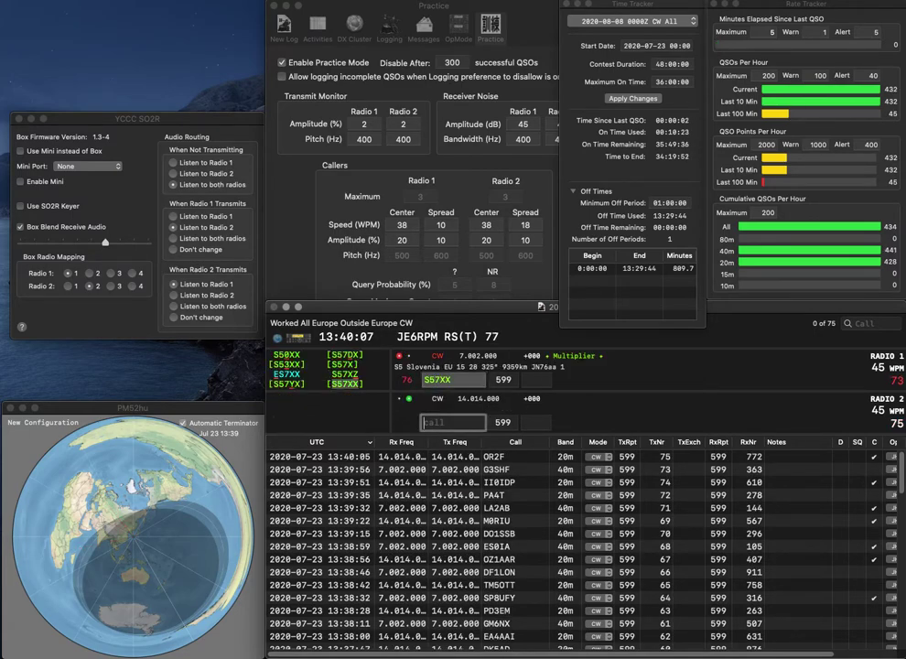
Answer IZ2BHQ on Radio 2
{"action": "type", "text": "IZ2BH"}
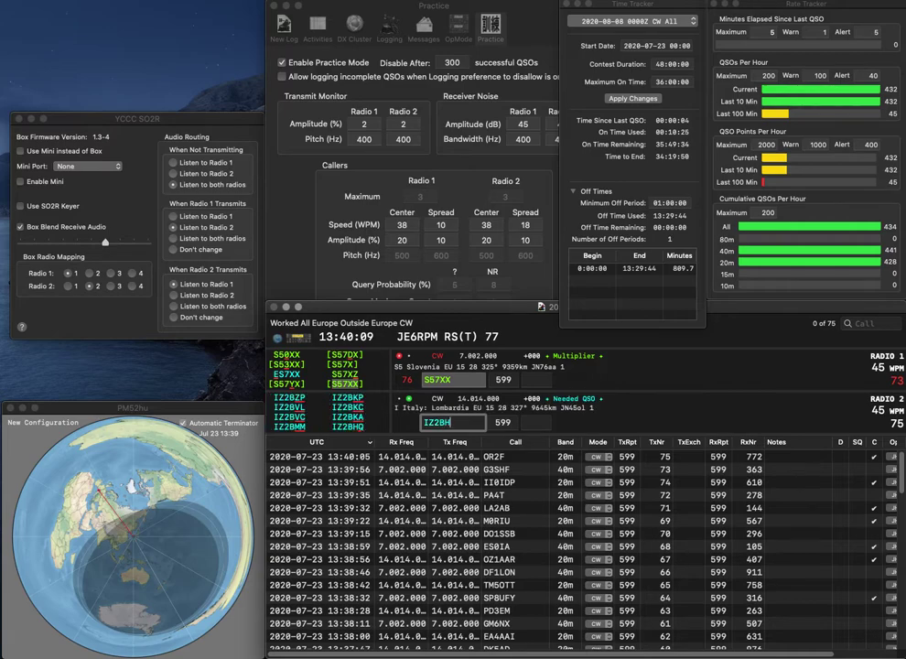
{"action": "type", "text": "Q"}
{"action": "key", "text": "Return"}
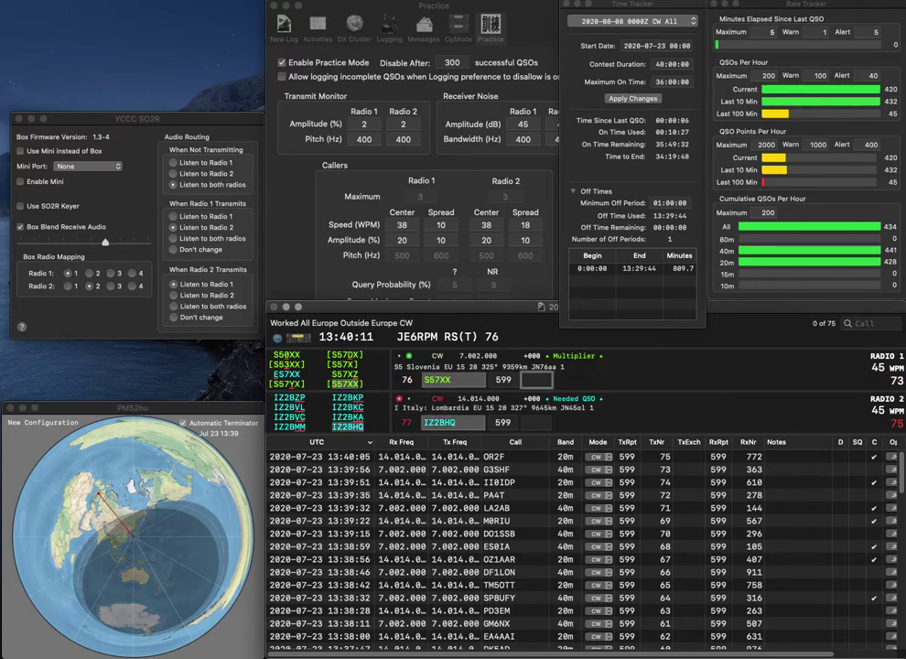
Log S57XX on Radio 1 with received number 110 and IZ2BHQ on Radio 2 with received number 183
{"action": "type", "text": "110"}
{"action": "key", "text": "Return"}
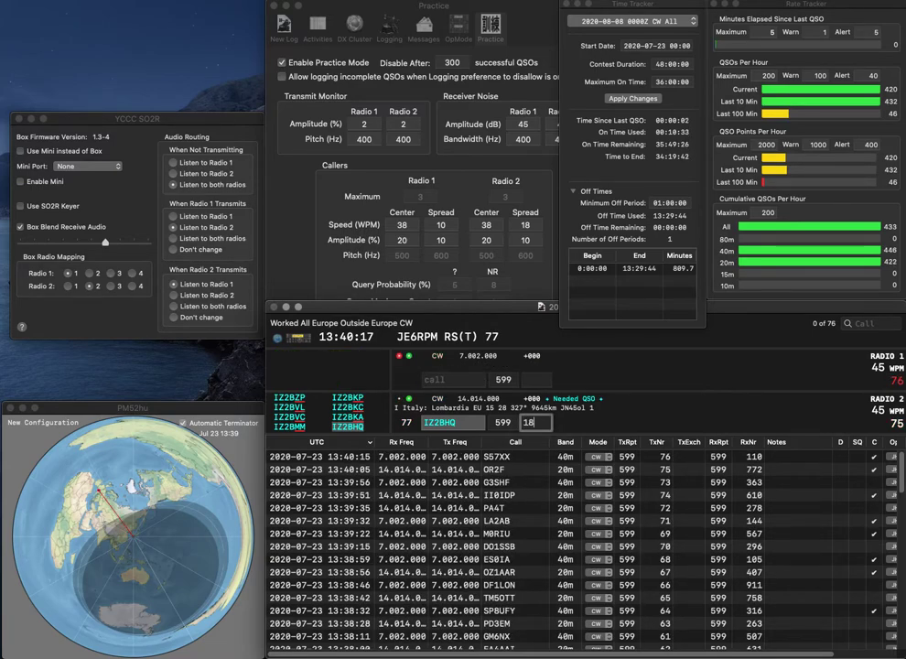
{"action": "type", "text": "3"}
{"action": "key", "text": "Return"}
Answer OK1XC on Radio 1 and S5PL on Radio 2
{"action": "type", "text": "OKXC"}
{"action": "key", "text": "Left"}
{"action": "key", "text": "Left"}
{"action": "type", "text": "1"}
{"action": "key", "text": "BackSpace"}
{"action": "type", "text": "1"}
{"action": "key", "text": "Return"}
{"action": "type", "text": "P5PL"}
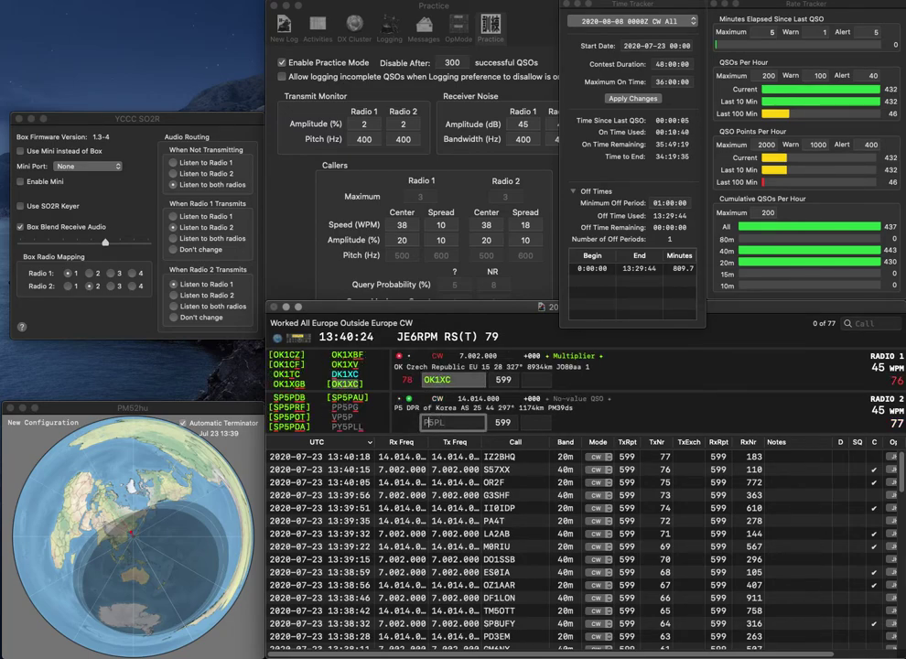
{"action": "key", "text": "BackSpace"}
{"action": "type", "text": "S"}
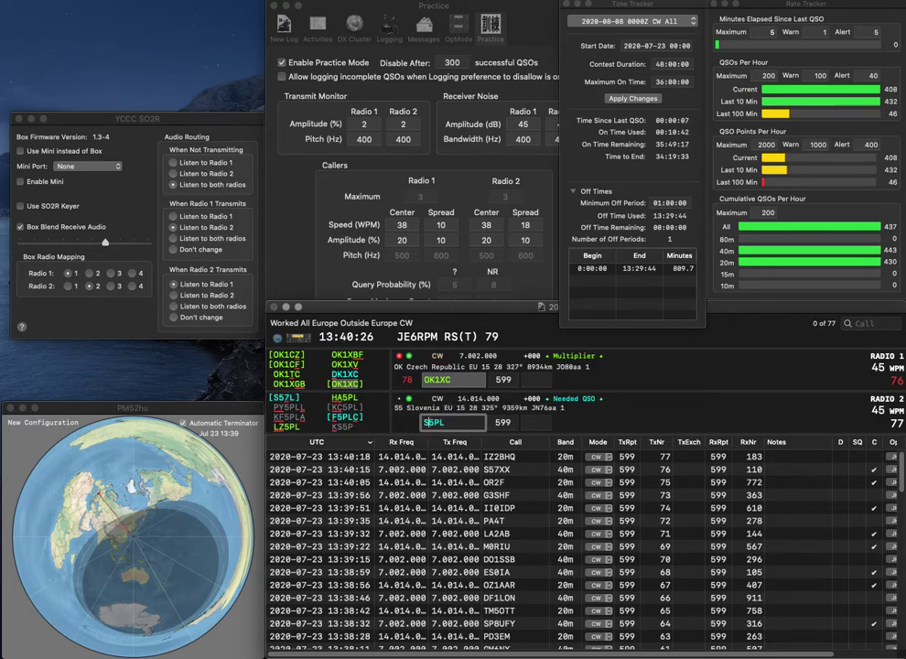
{"action": "key", "text": "Return"}
{"action": "key", "text": "space"}
{"action": "type", "text": "229"}
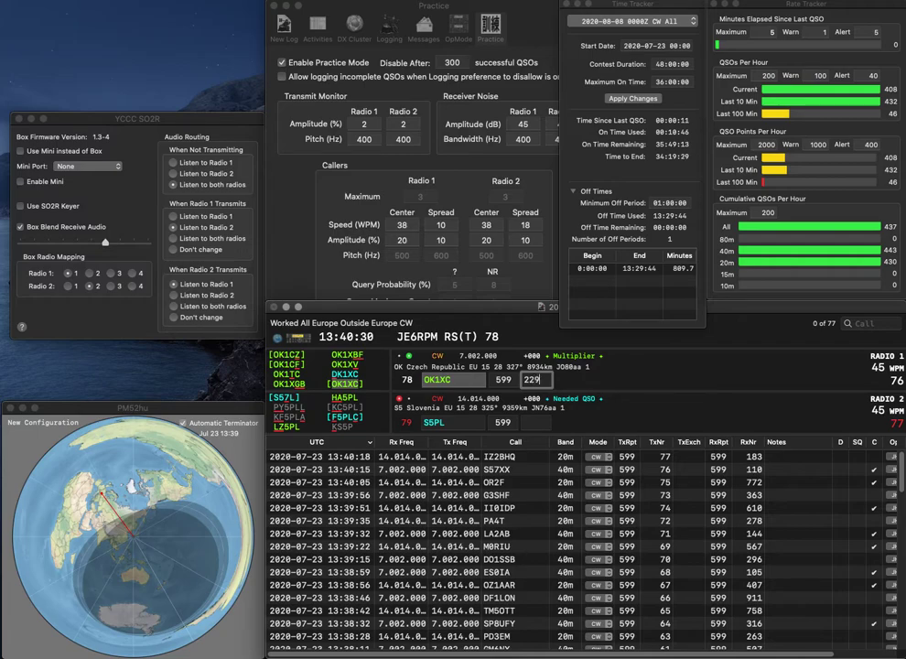
{"action": "key", "text": "Return"}
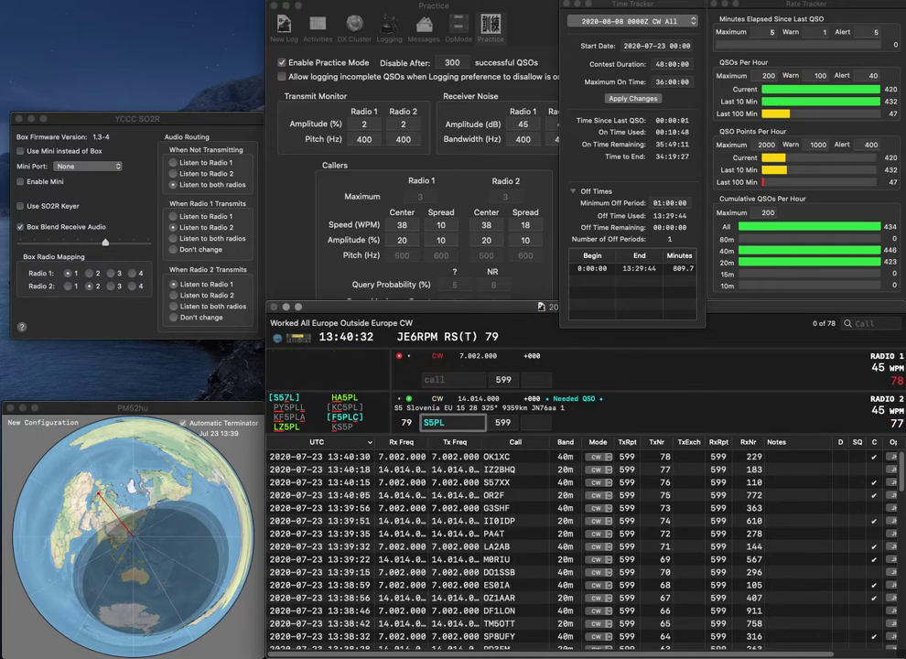
Correct the Radio 2 call to HA5PL and answer it
{"action": "key", "text": "BackSpace"}
{"action": "key", "text": "BackSpace"}
{"action": "type", "text": "HA5"}
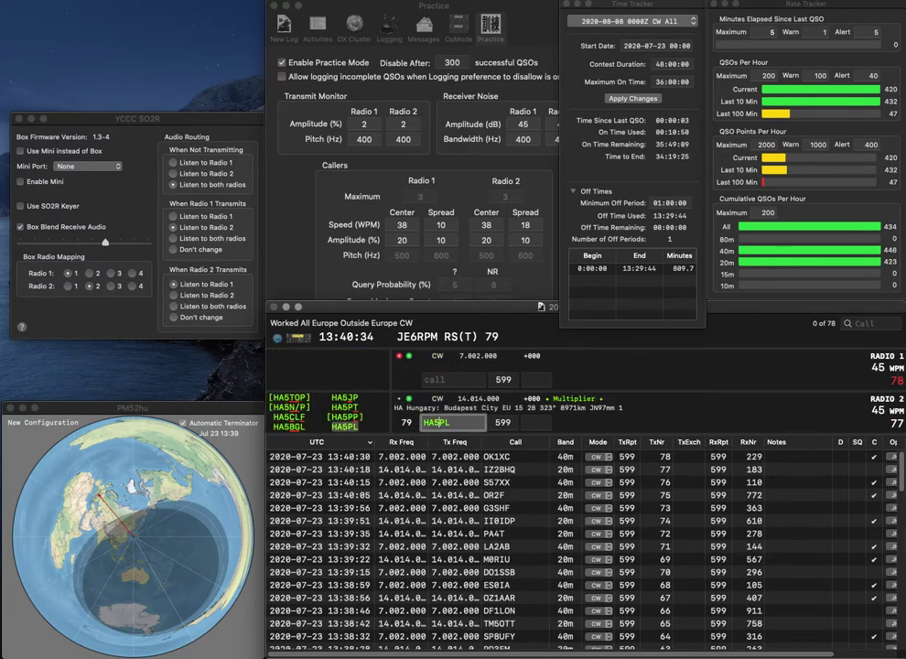
{"action": "key", "text": "Return"}
Answer DL6ID on Radio 1 and log HA5PL on Radio 2 with received number 572
{"action": "type", "text": "ID"}
{"action": "key", "text": "Left"}
{"action": "key", "text": "Left"}
{"action": "type", "text": "DL"}
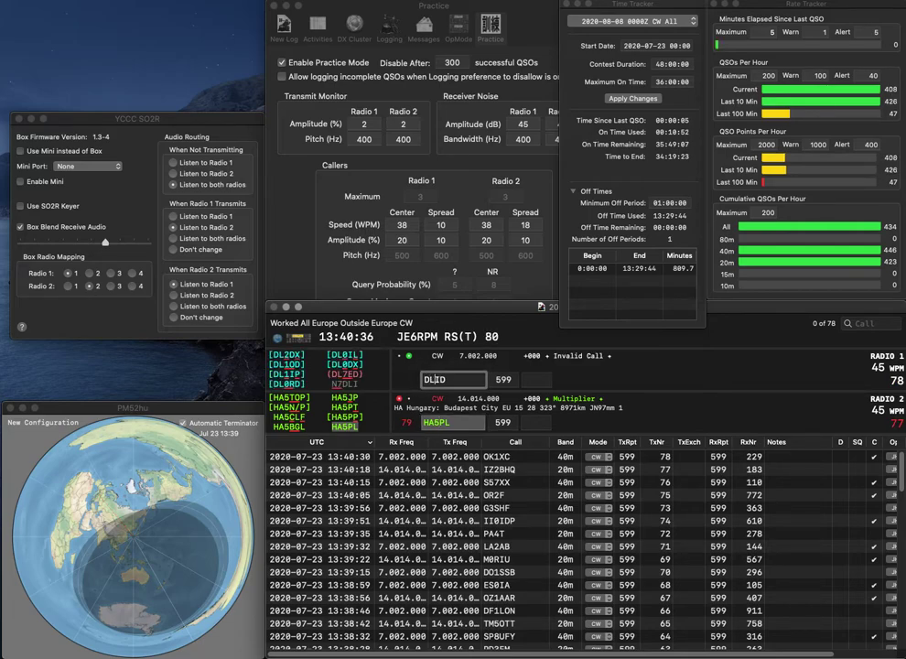
{"action": "type", "text": "6"}
{"action": "key", "text": "Return"}
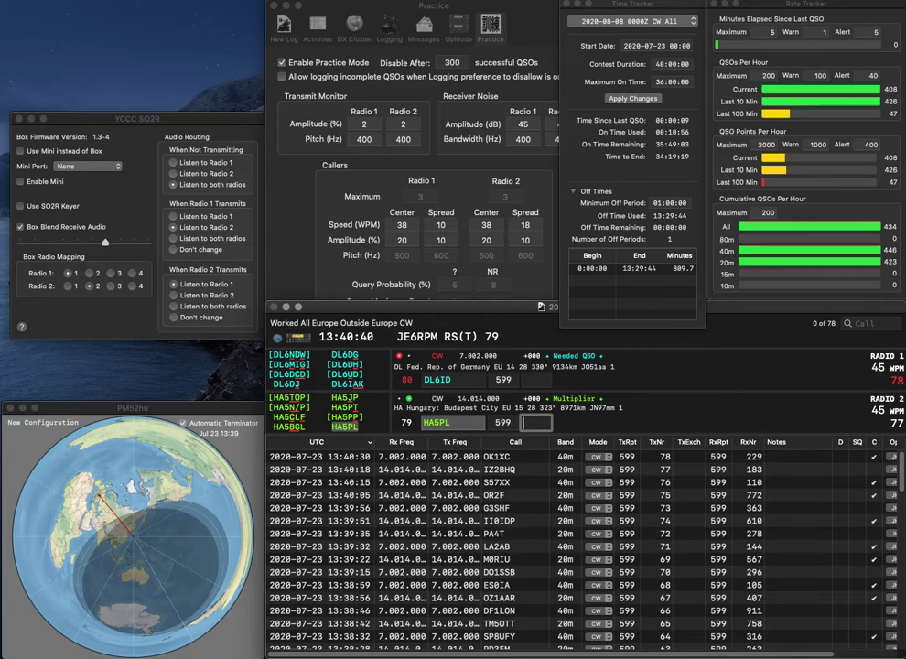
{"action": "type", "text": "572"}
{"action": "key", "text": "Return"}
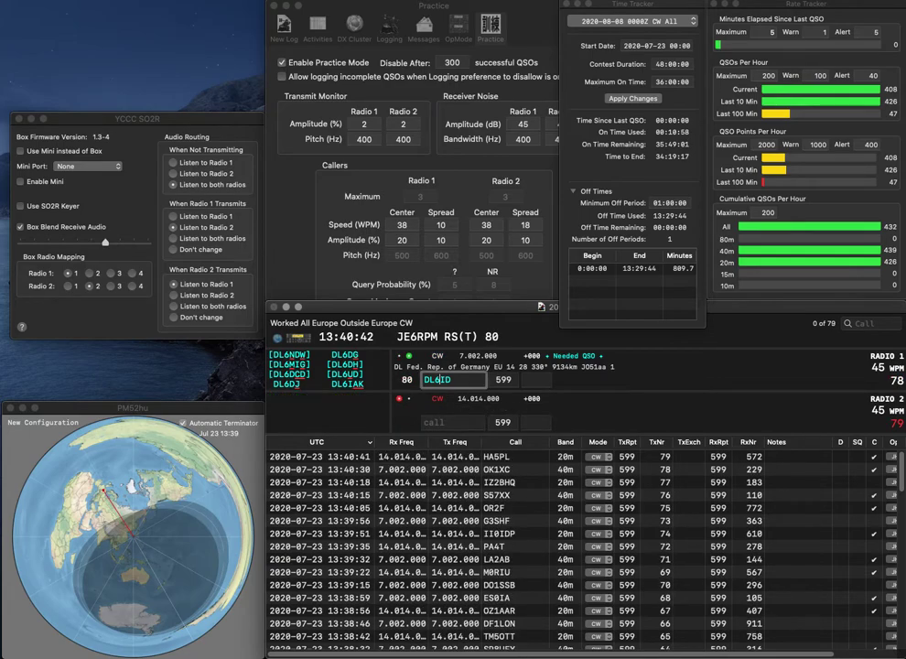
Correct the Radio 1 call to R4ID and answer it
{"action": "key", "text": "BackSpace"}
{"action": "key", "text": "BackSpace"}
{"action": "key", "text": "BackSpace"}
{"action": "type", "text": "R4"}
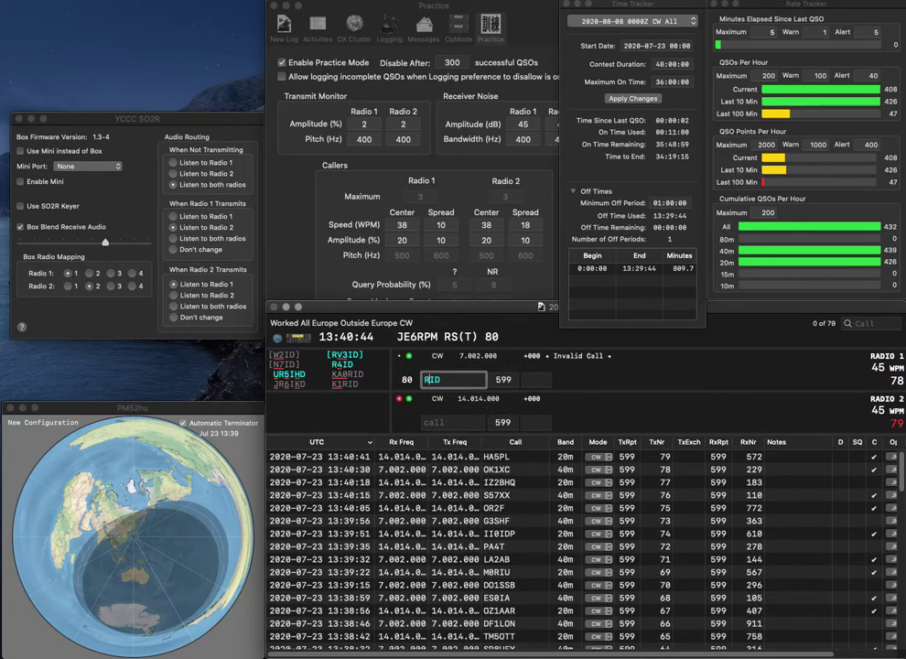
{"action": "key", "text": "Return"}
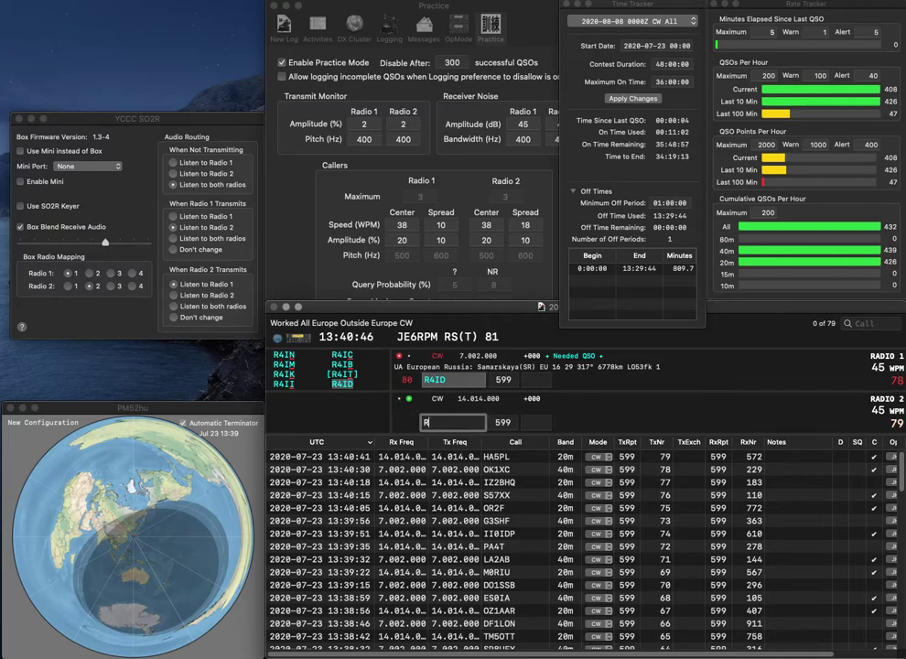
Answer the partial call RW on Radio 2
{"action": "type", "text": "WA4RW"}
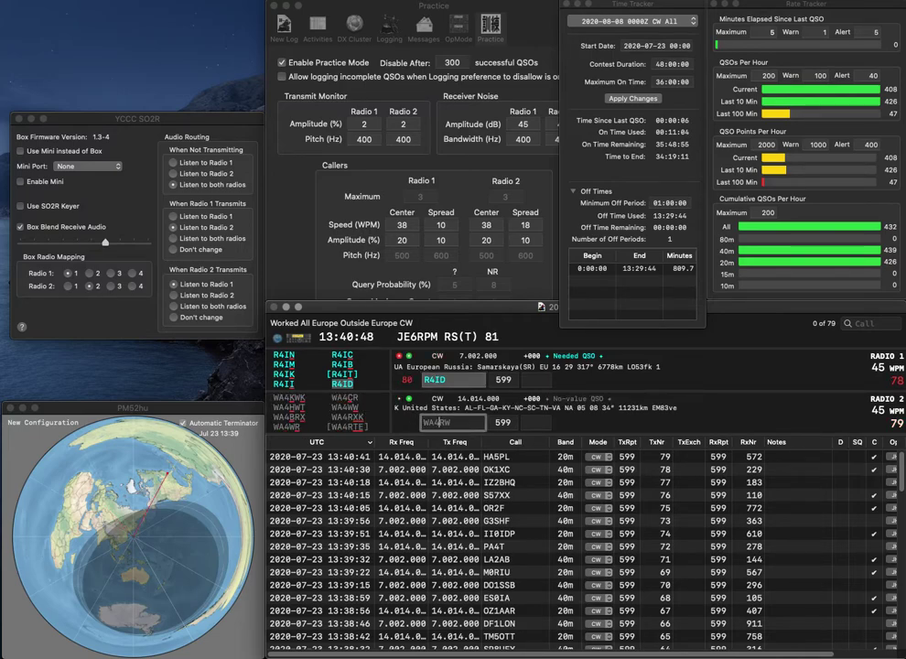
{"action": "key", "text": "BackSpace"}
{"action": "key", "text": "BackSpace"}
{"action": "key", "text": "BackSpace"}
{"action": "key", "text": "Return"}
Correct the Radio 1 call to R4IB and the Radio 2 call to UA3RW, and answer both
{"action": "key", "text": "Right"}
{"action": "key", "text": "Right"}
{"action": "key", "text": "BackSpace"}
{"action": "type", "text": "B"}
{"action": "key", "text": "Return"}
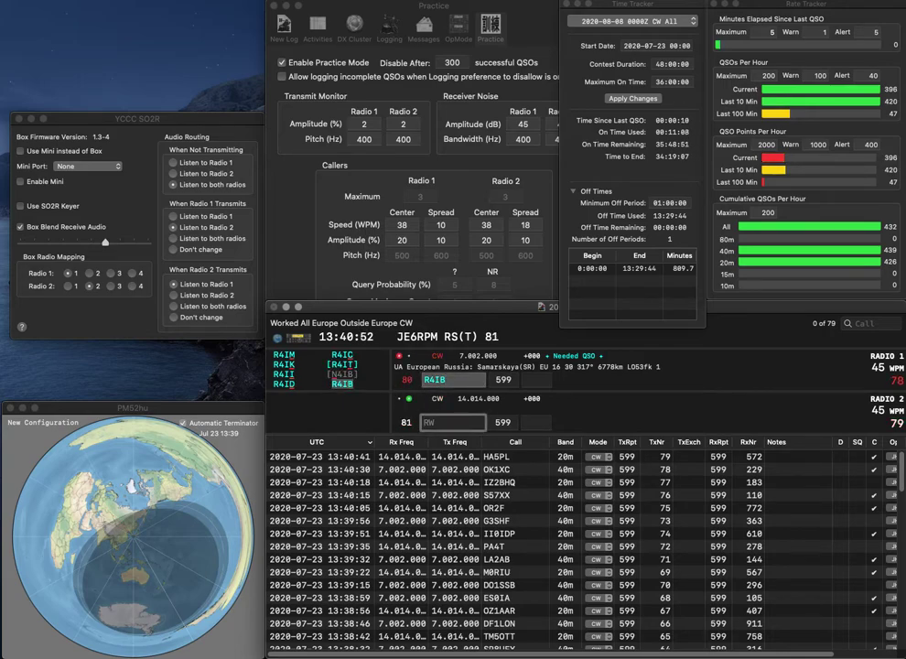
{"action": "type", "text": "UA3"}
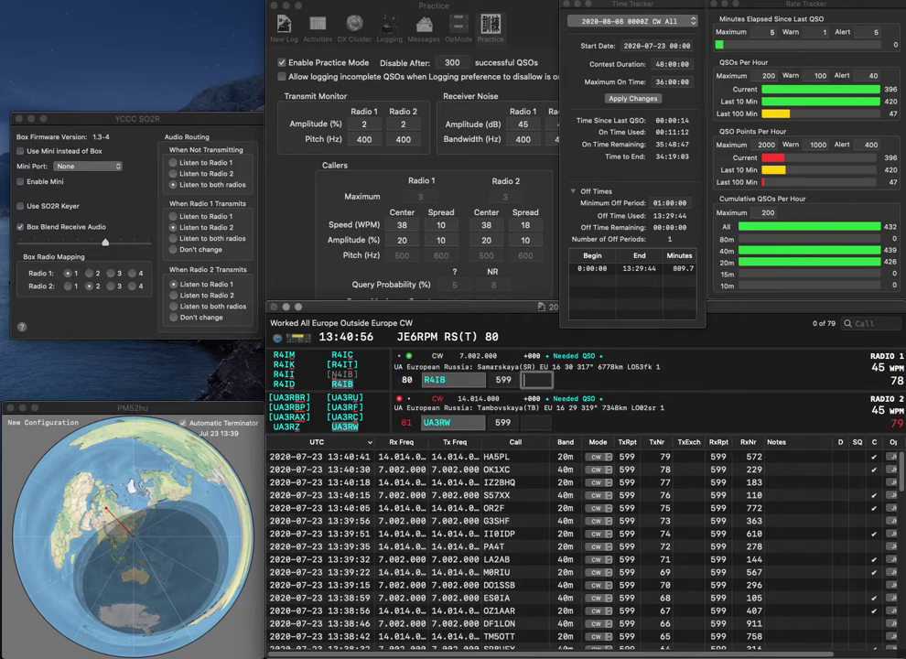
Log R4IB on Radio 1 with received number 642 and UA3RW on Radio 2 with received number 190
{"action": "type", "text": "65"}
{"action": "key", "text": "BackSpace"}
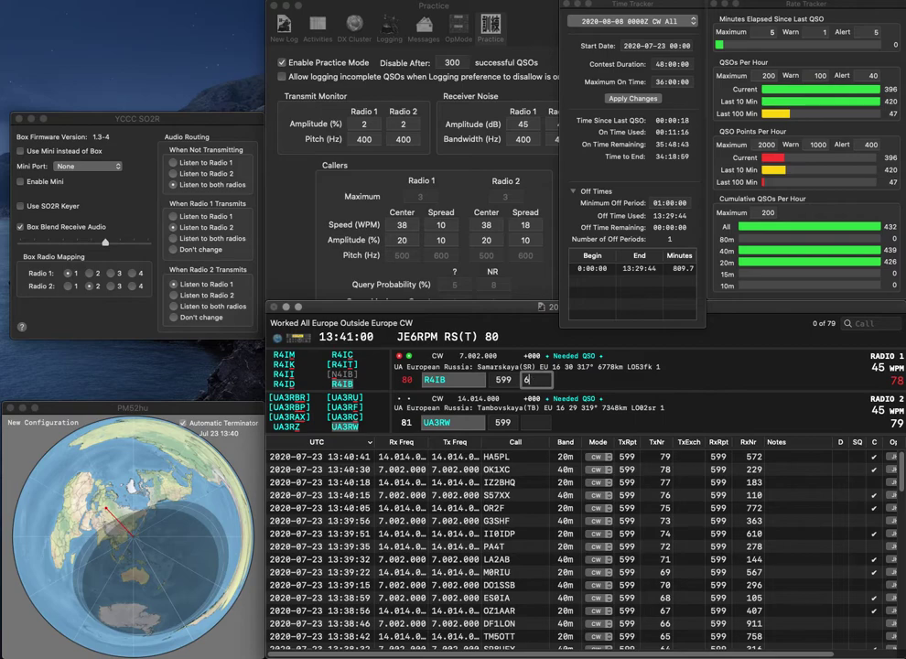
{"action": "type", "text": "42"}
{"action": "key", "text": "Return"}
{"action": "key", "text": "Tab"}
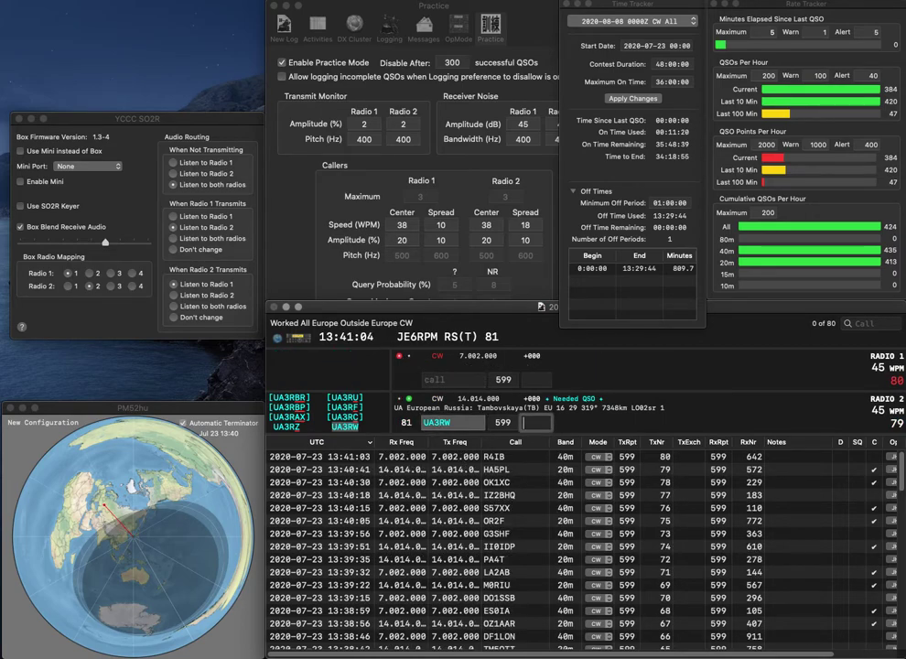
{"action": "type", "text": "190"}
{"action": "key", "text": "Return"}
Answer the partial call UG on Radio 1 and SN8N on Radio 2
{"action": "type", "text": "RG"}
{"action": "key", "text": "BackSpace"}
{"action": "key", "text": "BackSpace"}
{"action": "type", "text": "U"}
{"action": "key", "text": "Return"}
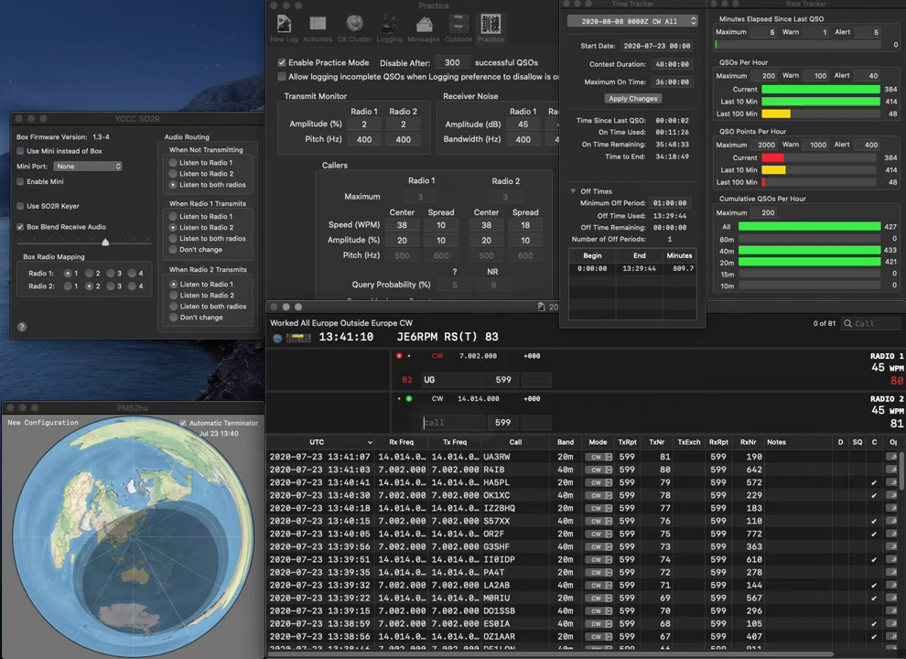
{"action": "type", "text": "SN8N"}
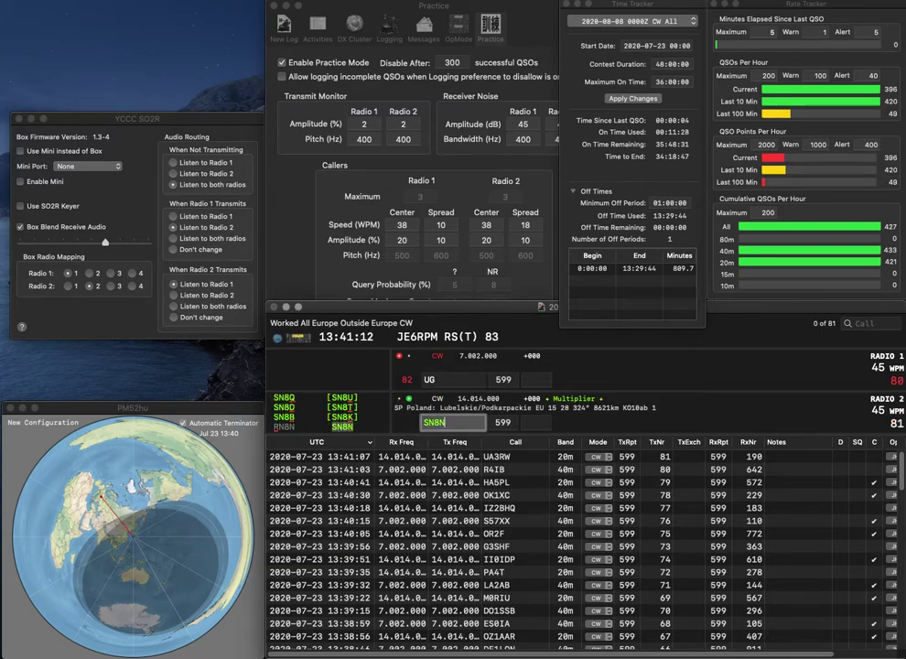
{"action": "key", "text": "Return"}
Correct the Radio 1 call to DJ2RG and the Radio 2 call to SN8T, and answer both
{"action": "type", "text": "DJ2"}
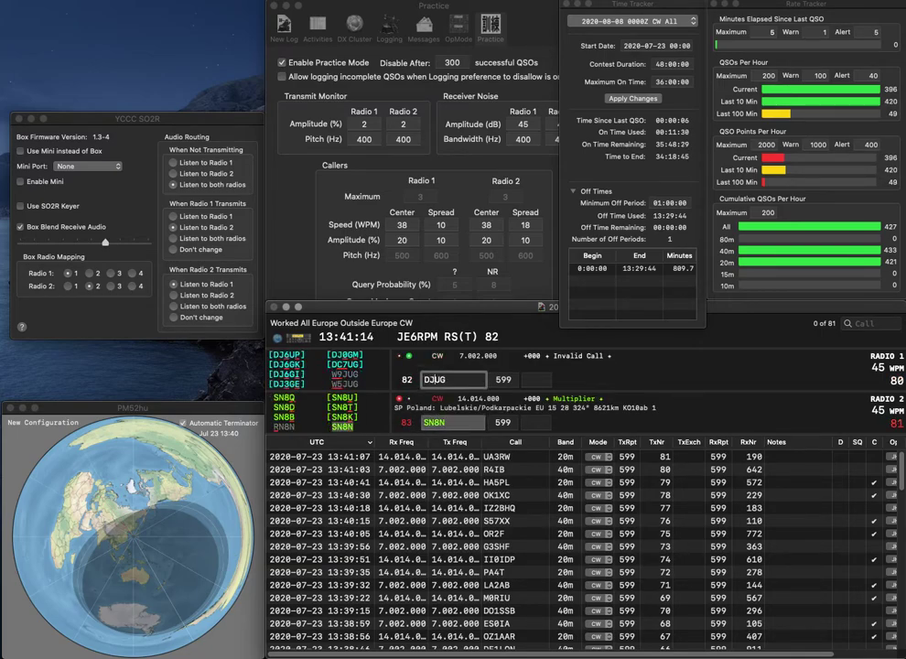
{"action": "key", "text": "Delete"}
{"action": "type", "text": "R"}
{"action": "key", "text": "Return"}
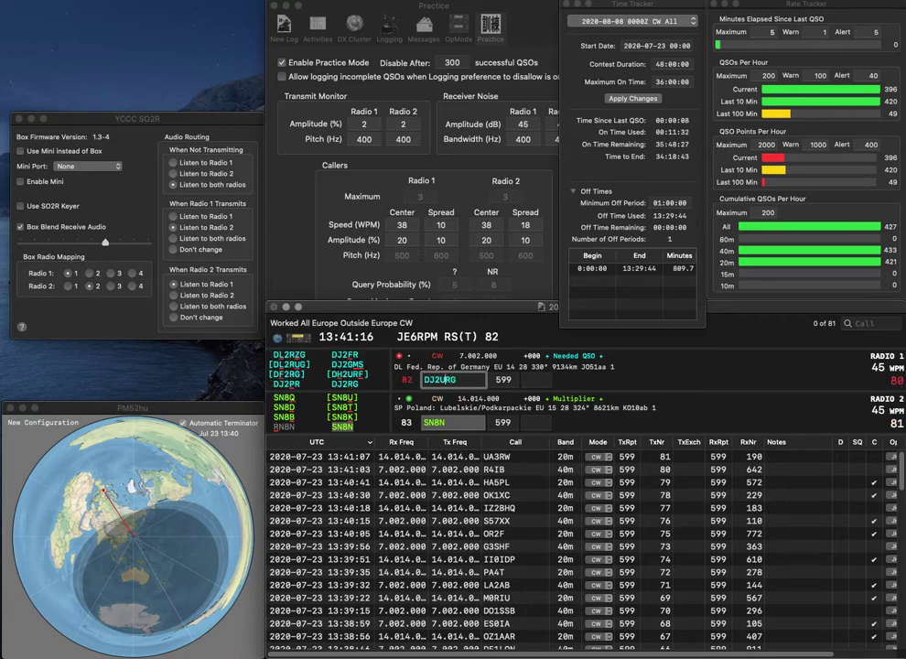
{"action": "key", "text": "BackSpace"}
{"action": "type", "text": "T"}
{"action": "key", "text": "Return"}
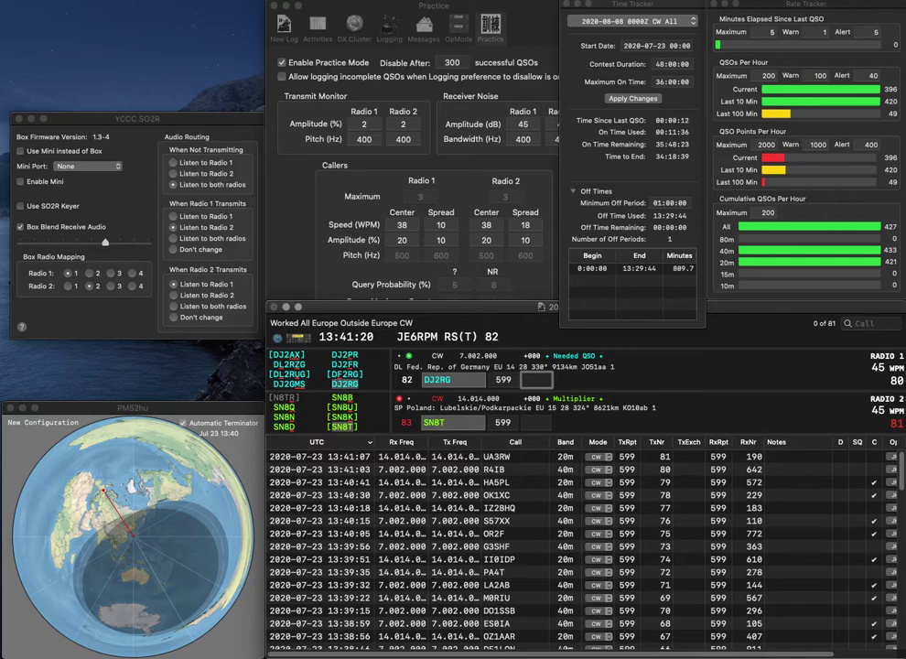
{"action": "type", "text": "372"}
{"action": "key", "text": "Return"}
{"action": "type", "text": "192"}
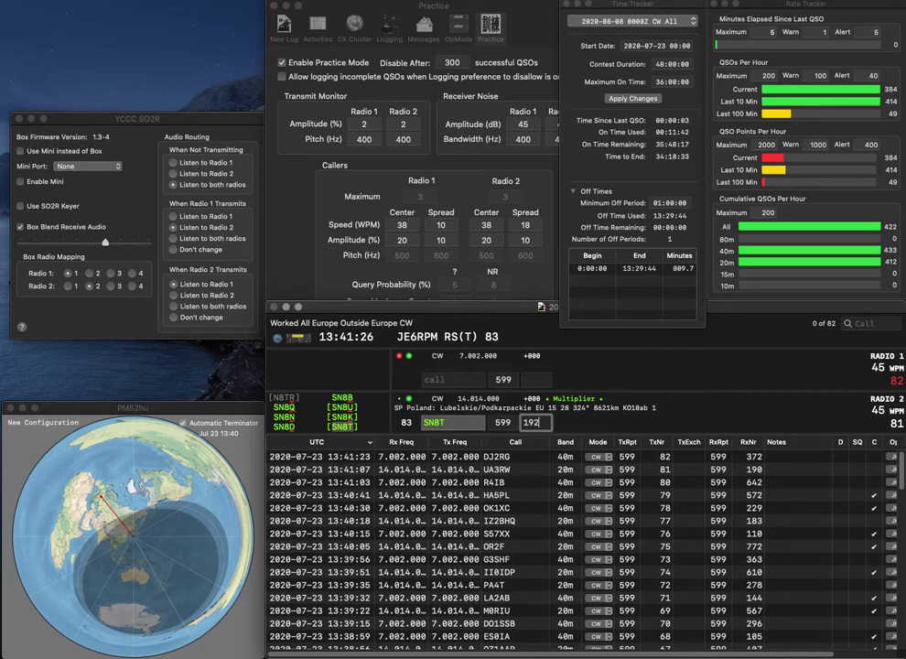
{"action": "key", "text": "Return"}
{"action": "type", "text": "ELW"}
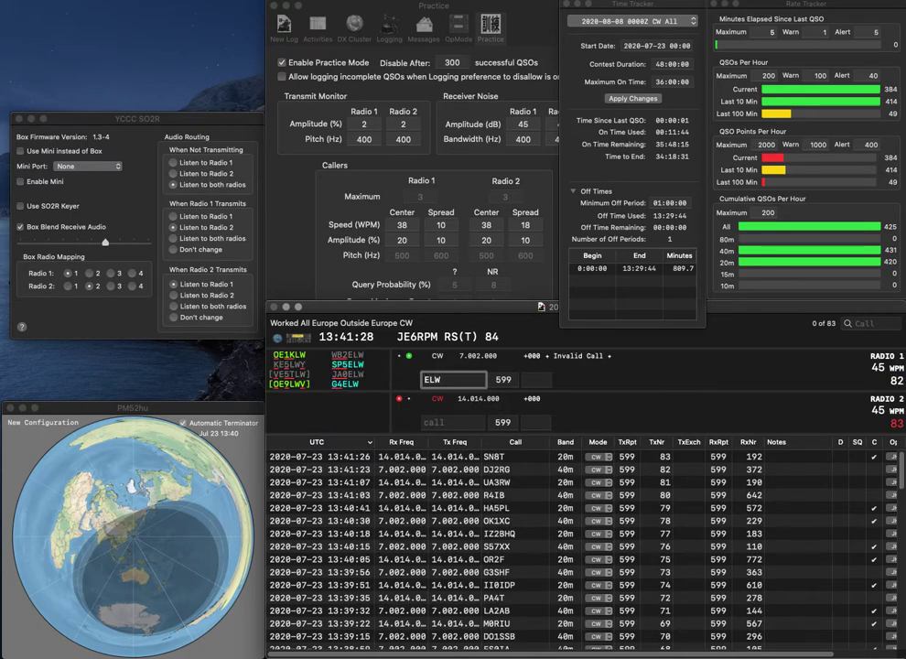
{"action": "key", "text": "Home"}
{"action": "type", "text": "G4"}
{"action": "key", "text": "Return"}
{"action": "type", "text": "R"}
{"action": "key", "text": "BackSpace"}
{"action": "type", "text": "LY"}
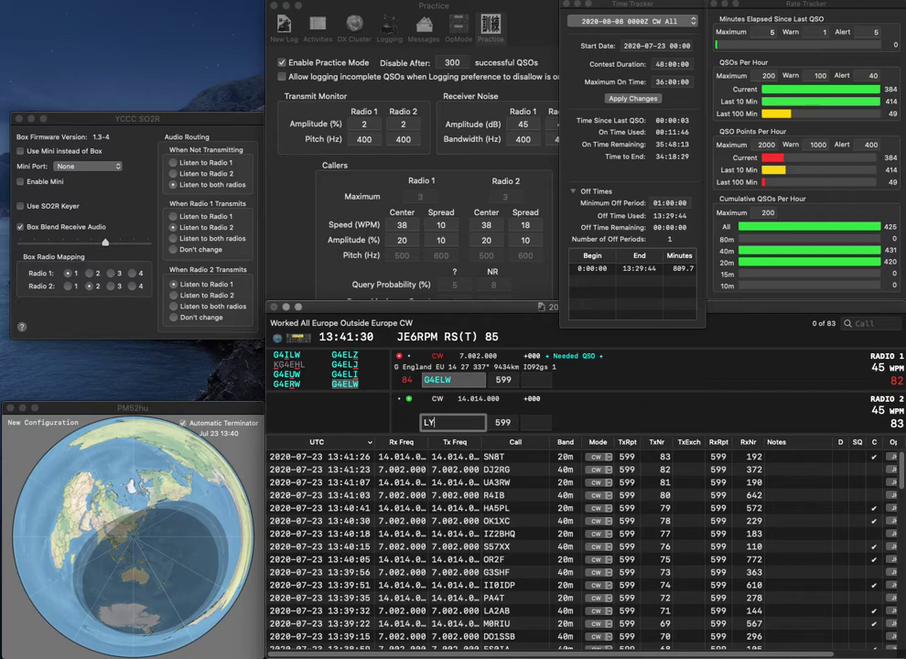
{"action": "type", "text": "2AX"}
{"action": "key", "text": "Return"}
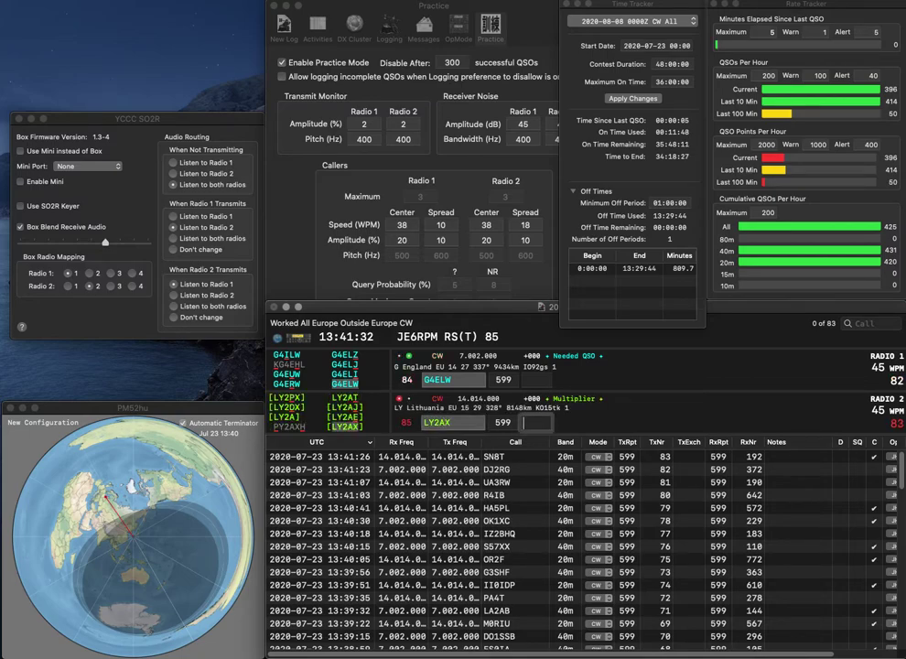
{"action": "key", "text": "Up"}
{"action": "key", "text": "space"}
{"action": "type", "text": "198"}
{"action": "key", "text": "Return"}
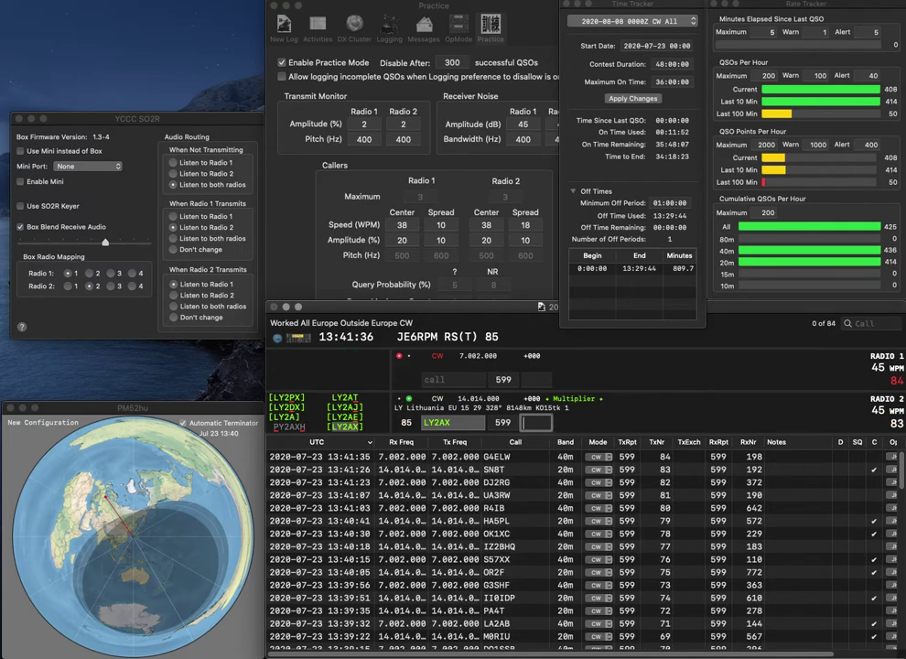
{"action": "type", "text": "961"}
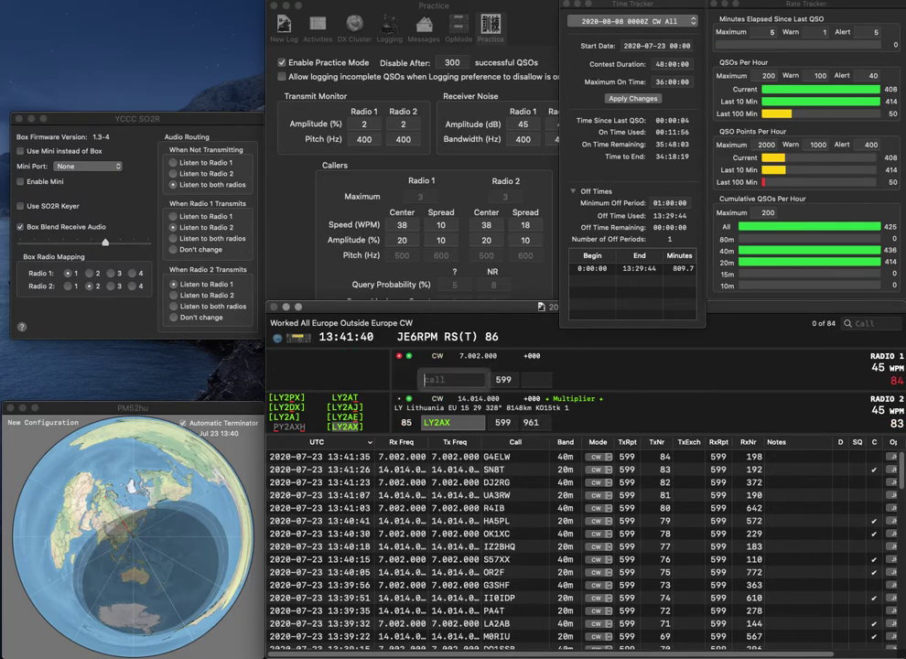
{"action": "key", "text": "Return"}
Answer OK5ZC on Radio 1 and G3RTE on Radio 2
{"action": "type", "text": "OK5ZC"}
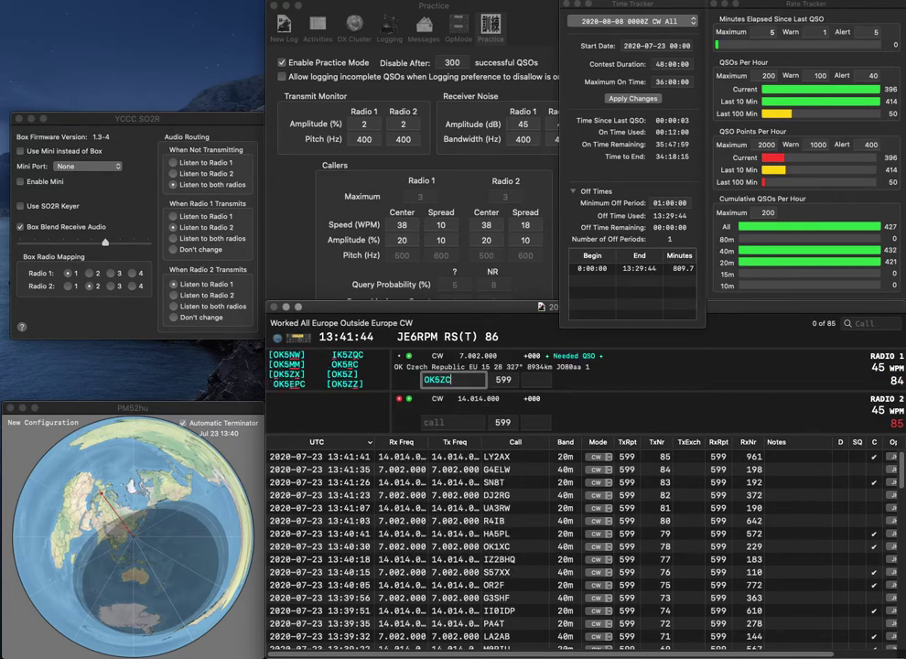
{"action": "key", "text": "Return"}
{"action": "type", "text": "3RTE"}
{"action": "key", "text": "ctrl+a"}
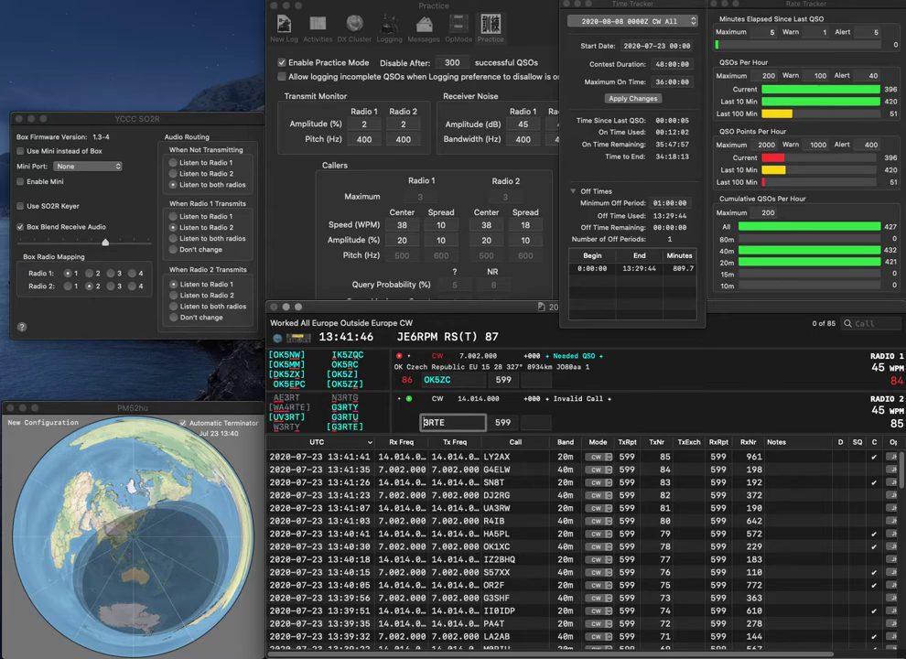
{"action": "type", "text": "G"}
{"action": "key", "text": "Return"}
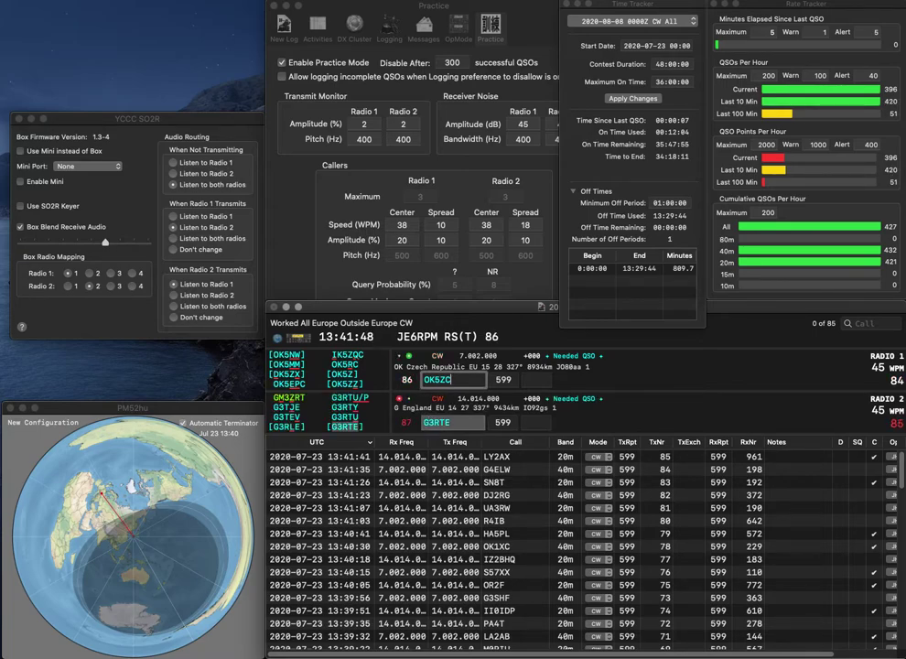
{"action": "key", "text": "BackSpace"}
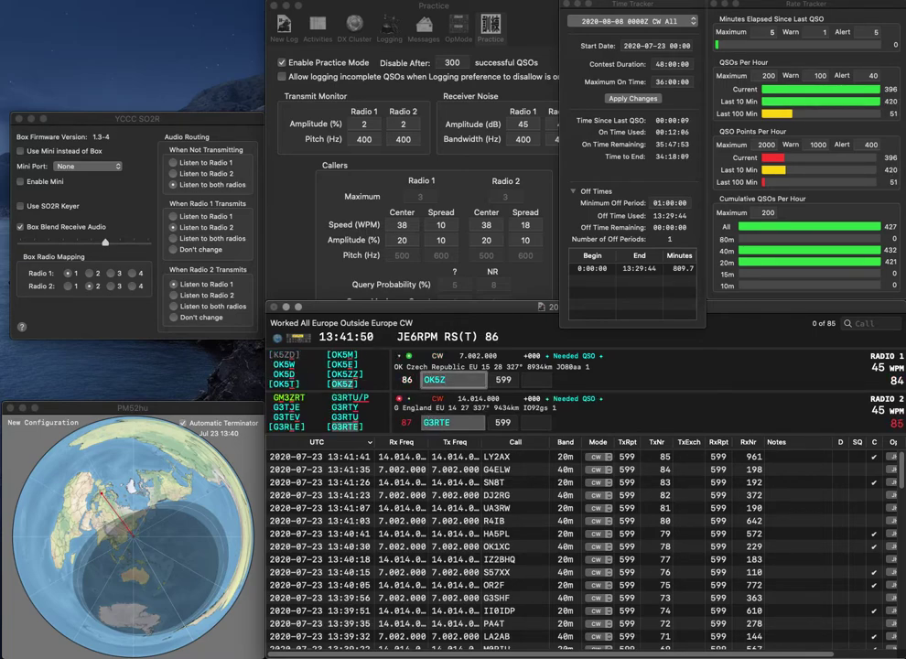
{"action": "type", "text": "Z"}
{"action": "key", "text": "Return"}
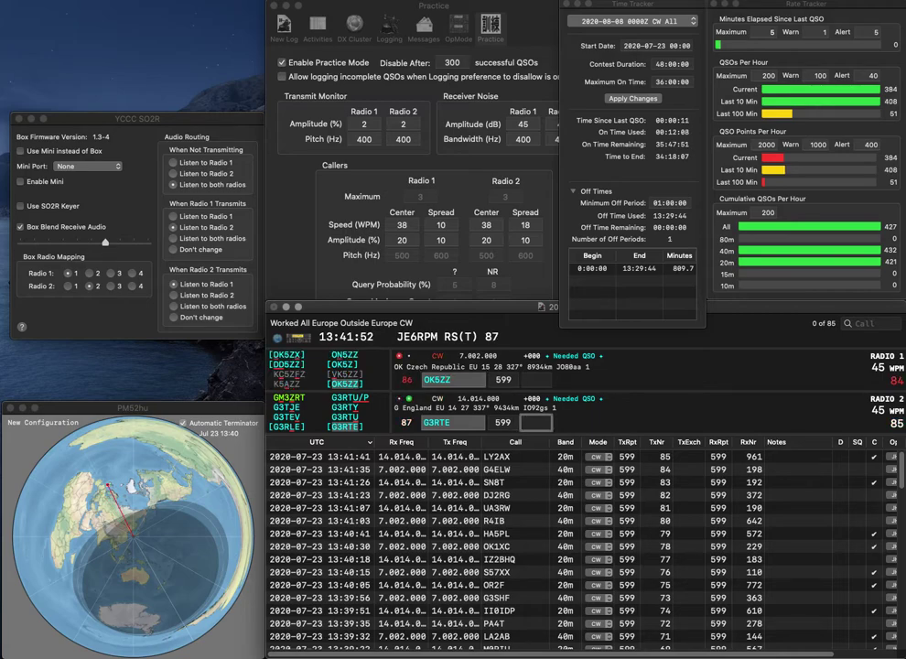
{"action": "type", "text": "539"}
{"action": "key", "text": "Return"}
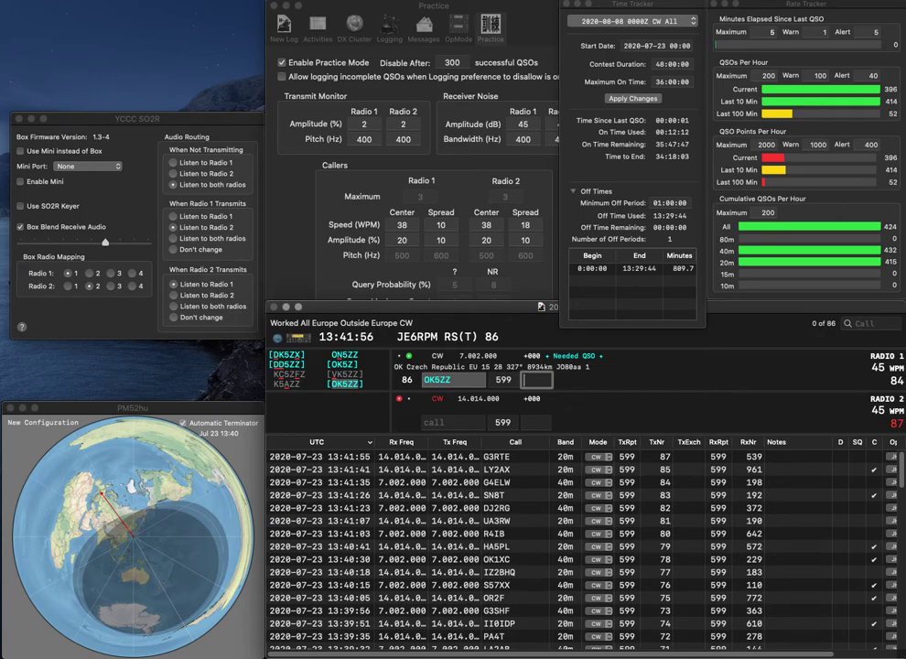
{"action": "type", "text": "938"}
{"action": "type", "text": "93"}
{"action": "key", "text": "Down"}
{"action": "key", "text": "Up"}
{"action": "key", "text": "Return"}
Answer SG5Z on Radio 2 and OK7O on Radio 1
{"action": "type", "text": "SG5Z"}
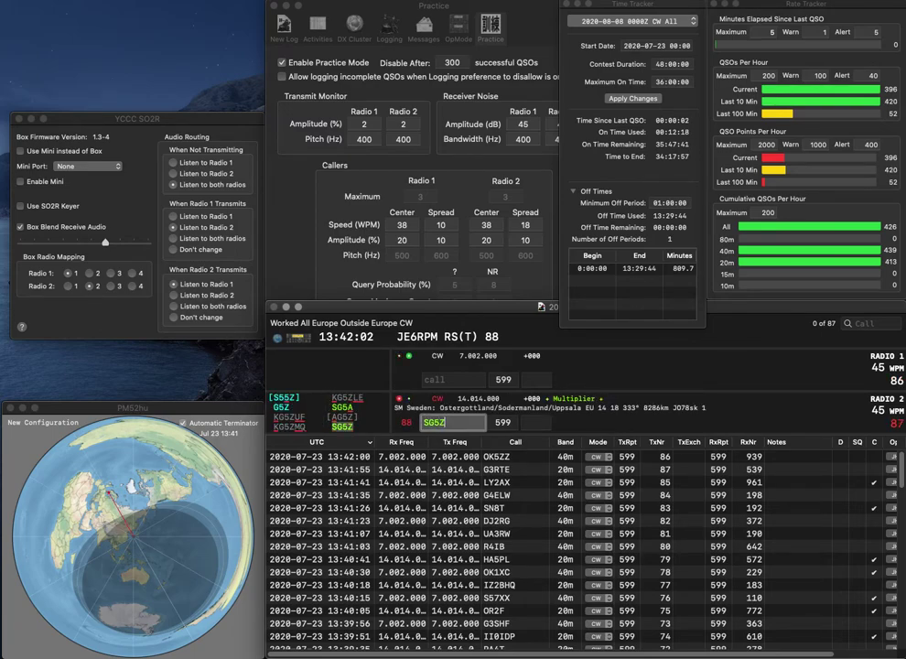
{"action": "key", "text": "Up"}
{"action": "type", "text": "OK7O"}
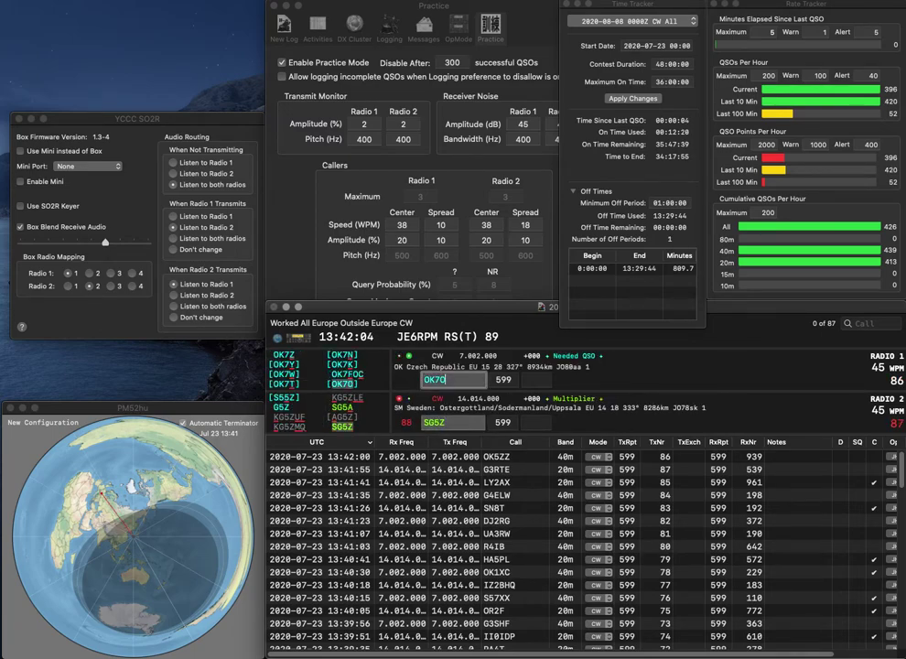
{"action": "key", "text": "Return"}
{"action": "key", "text": "Down"}
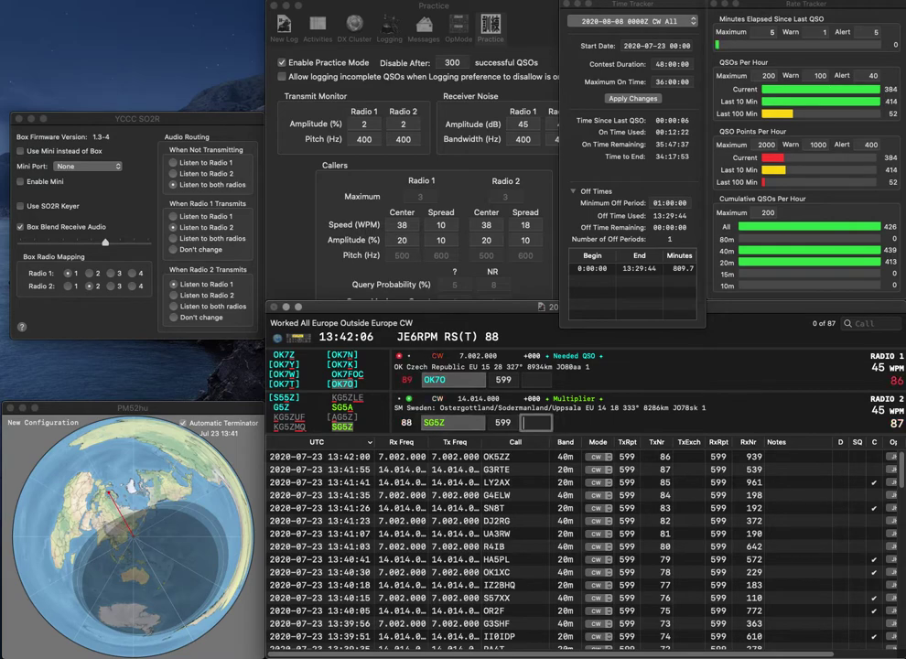
{"action": "type", "text": "154"}
{"action": "key", "text": "Return"}
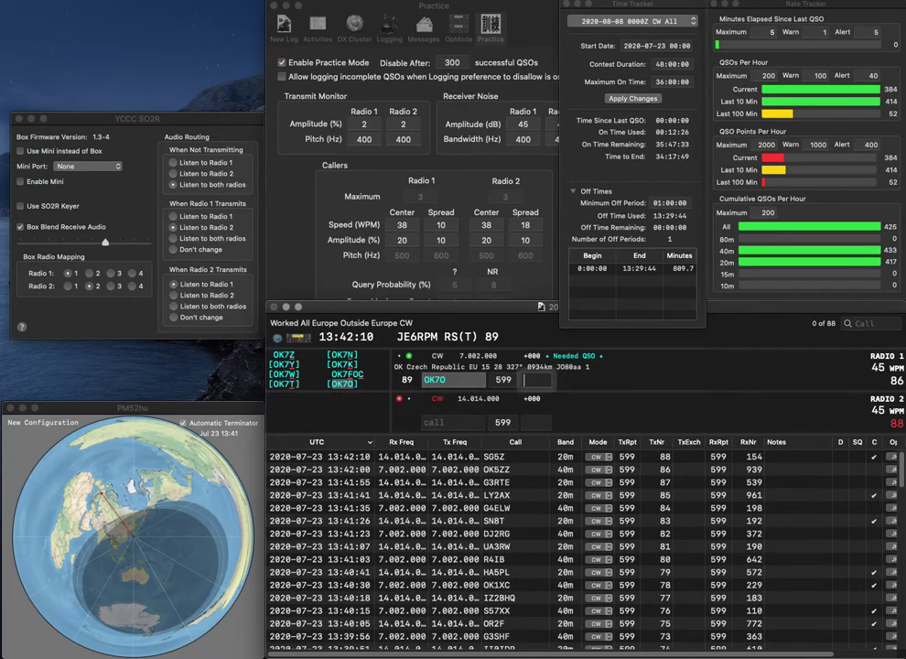
{"action": "type", "text": "447"}
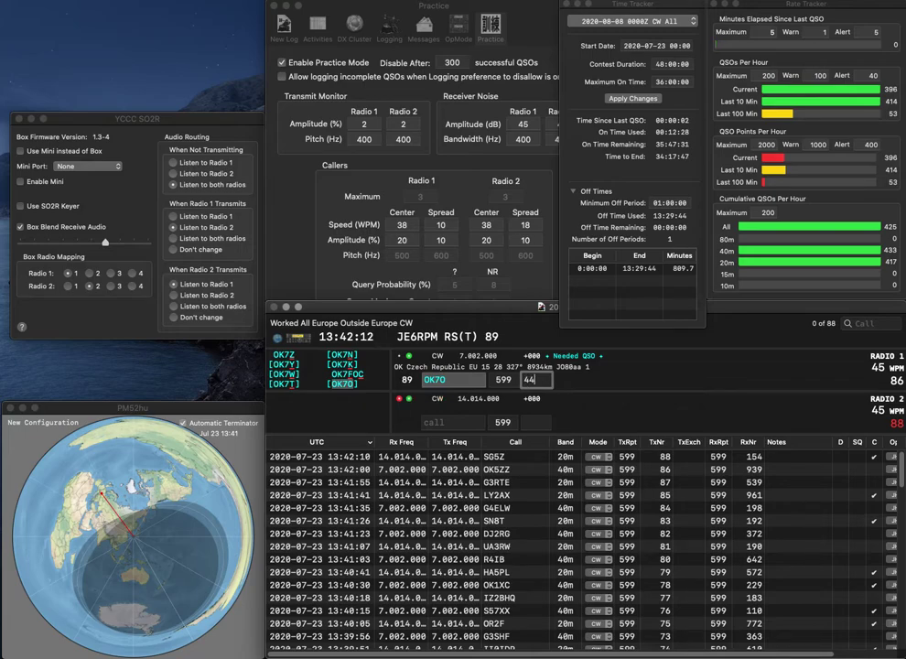
{"action": "key", "text": "Return"}
{"action": "type", "text": "EA"}
{"action": "key", "text": "Return"}
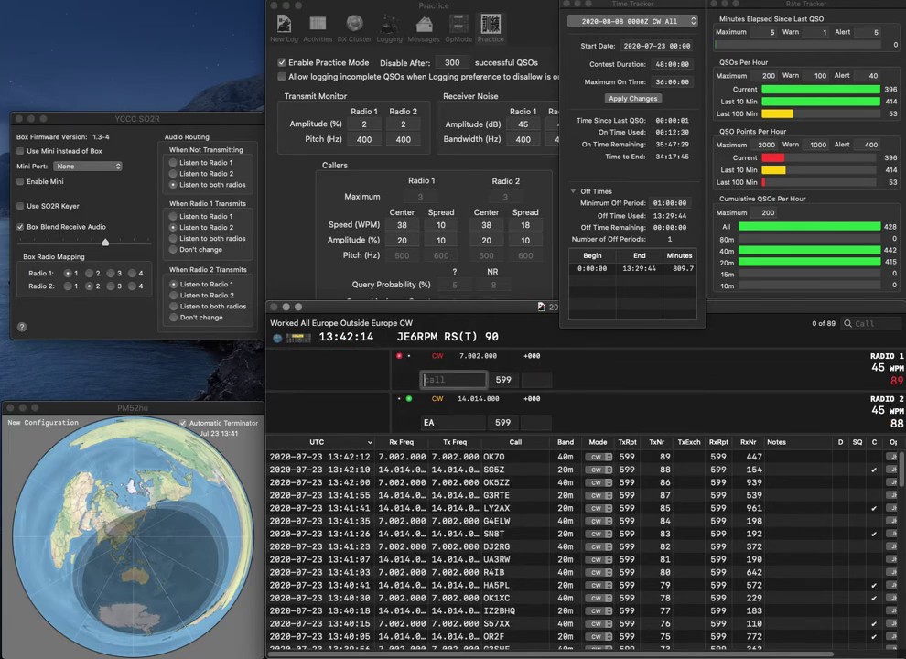
{"action": "type", "text": "DL"}
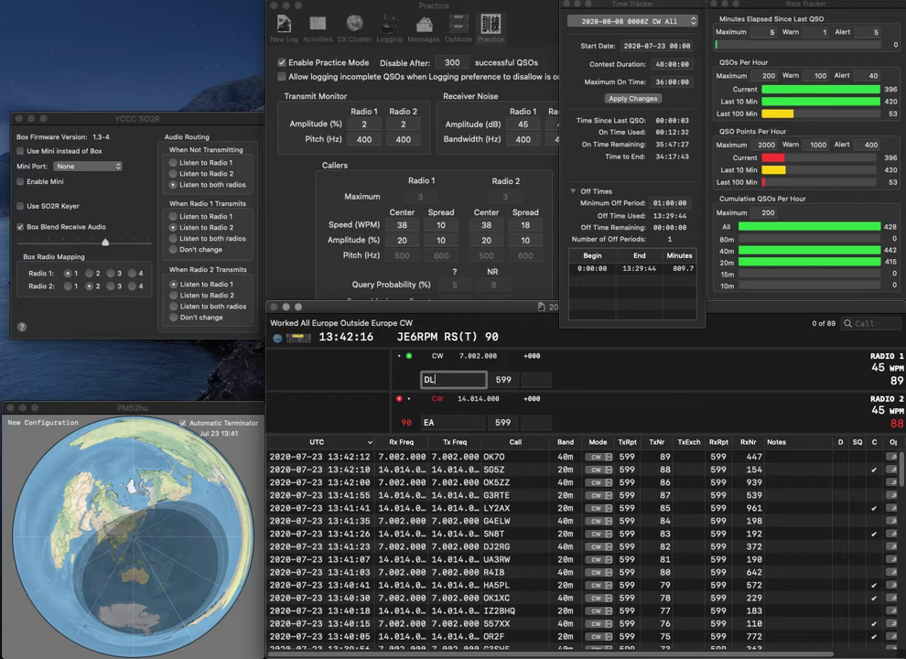
{"action": "type", "text": "0MBO"}
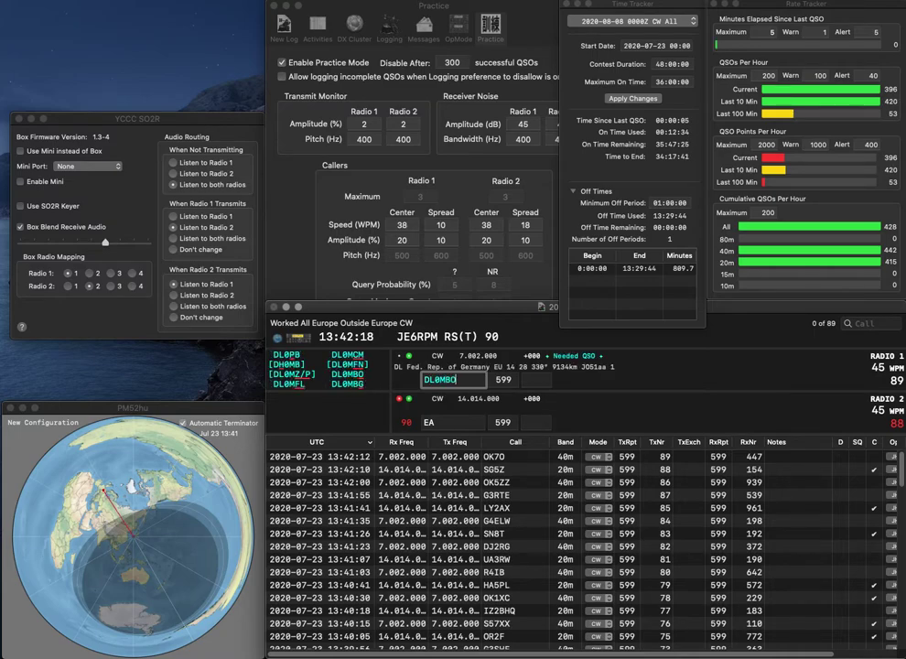
{"action": "type", "text": "2KE"}
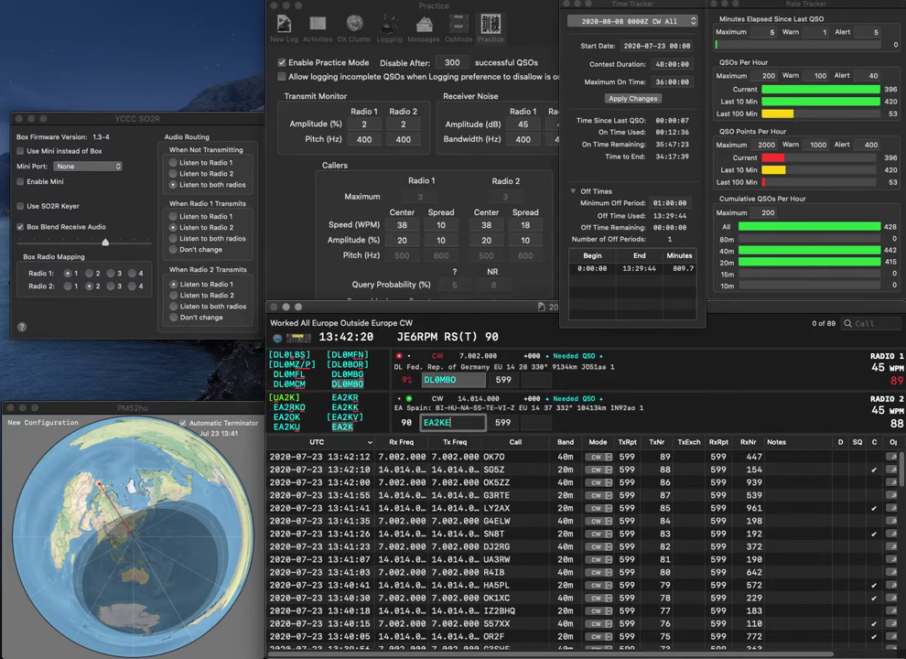
{"action": "key", "text": "space"}
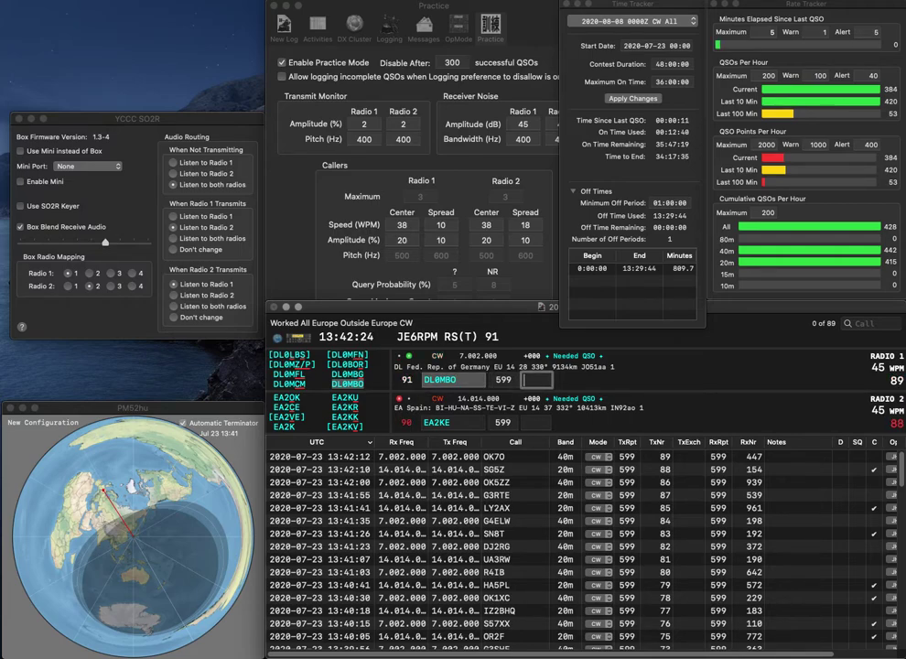
{"action": "type", "text": "863"}
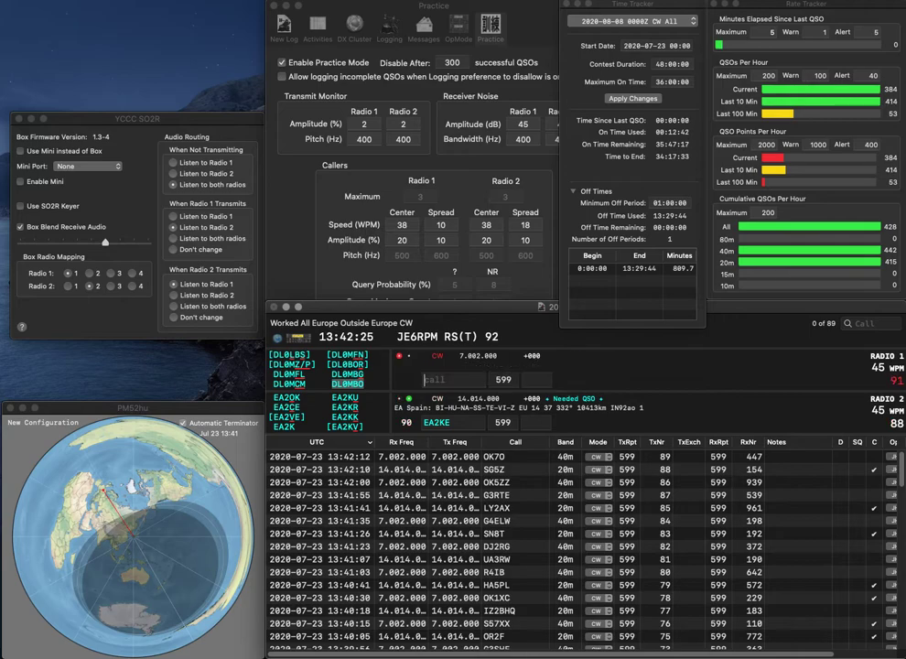
{"action": "key", "text": "Return"}
{"action": "key", "text": "Left"}
{"action": "key", "text": "Left"}
{"action": "key", "text": "BackSpace"}
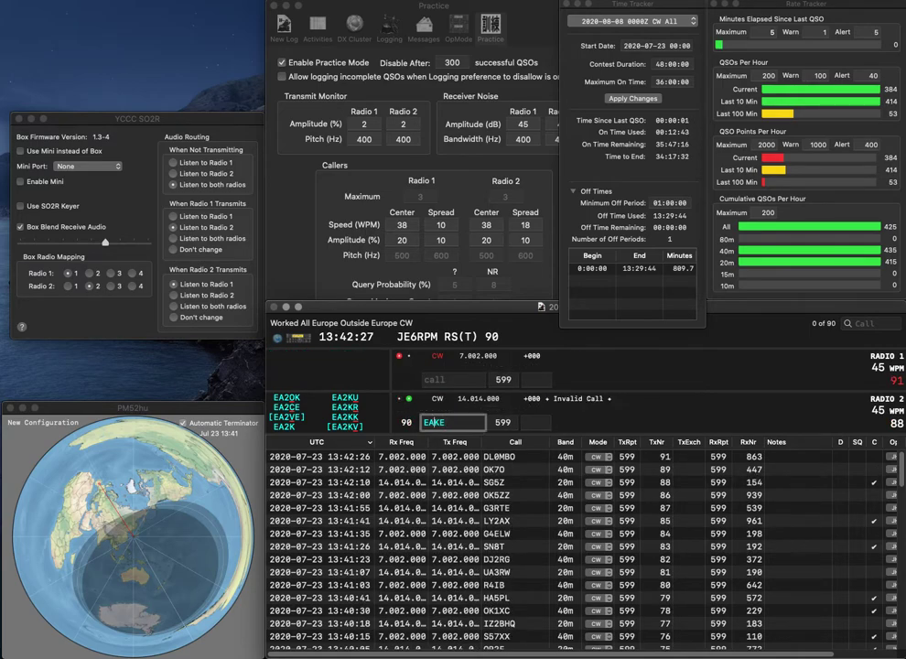
{"action": "type", "text": "3"}
{"action": "key", "text": "Return"}
{"action": "type", "text": "GM"}
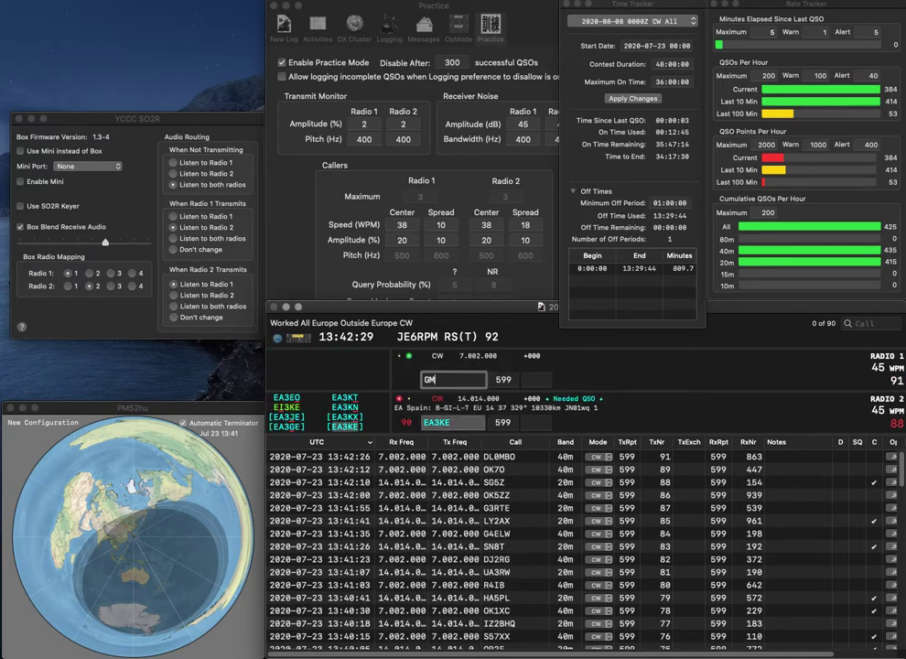
{"action": "type", "text": "0GMN"}
{"action": "key", "text": "space"}
{"action": "type", "text": "627"}
{"action": "key", "text": "Return"}
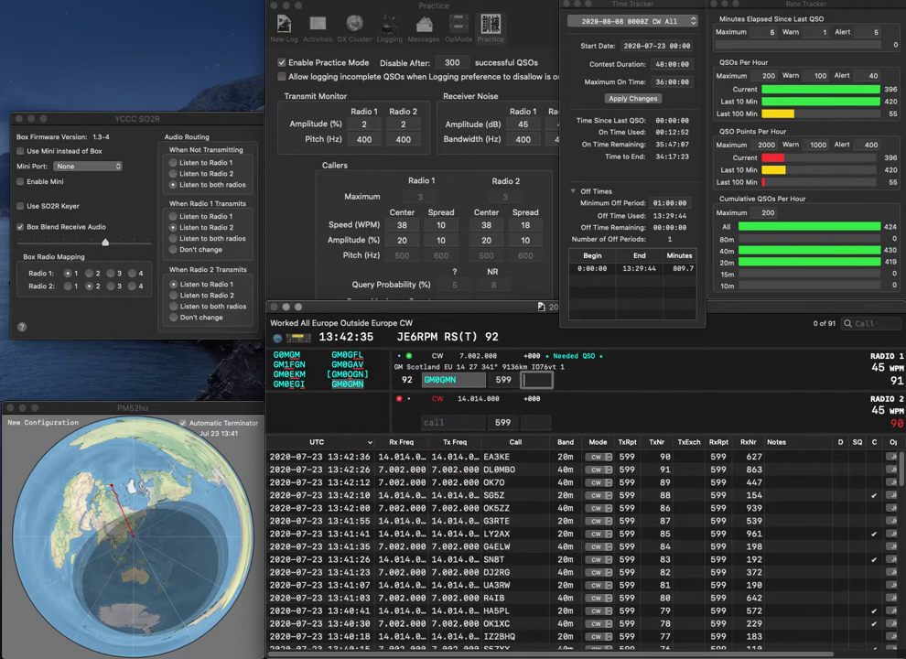
{"action": "type", "text": "39"}
{"action": "key", "text": "Return"}
{"action": "type", "text": "ALI"}
{"action": "key", "text": "Home"}
{"action": "type", "text": "DL4"}
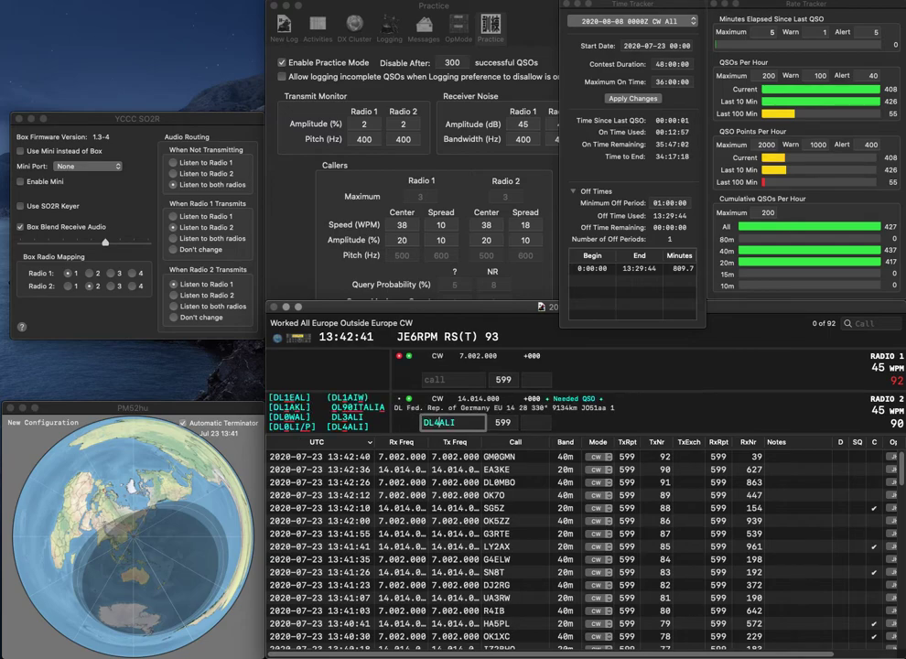
{"action": "key", "text": "Return"}
{"action": "type", "text": "PA5GU"}
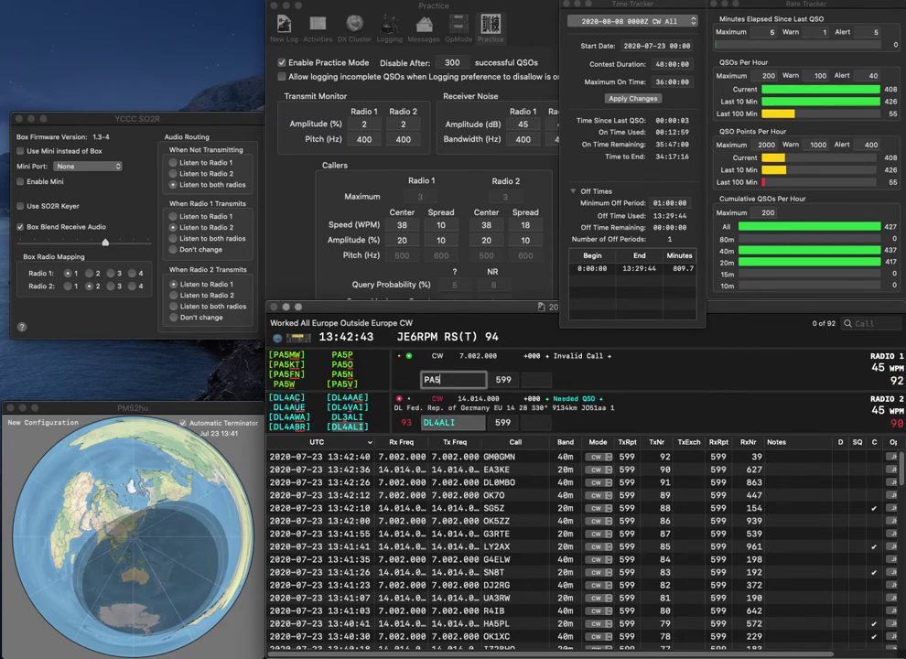
{"action": "key", "text": "Return"}
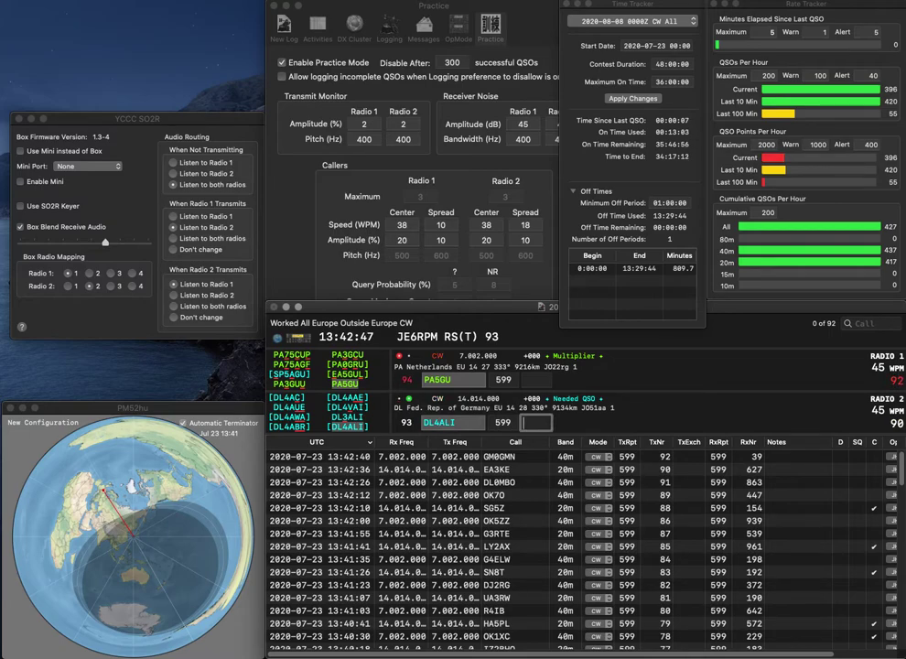
{"action": "type", "text": "965"}
{"action": "key", "text": "Return"}
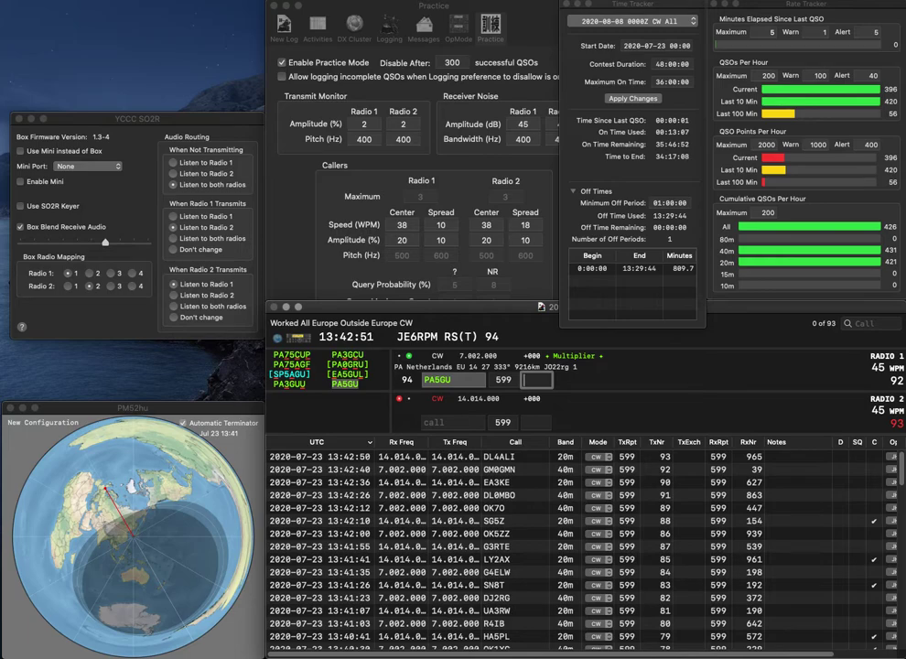
{"action": "type", "text": "575"}
{"action": "key", "text": "Return"}
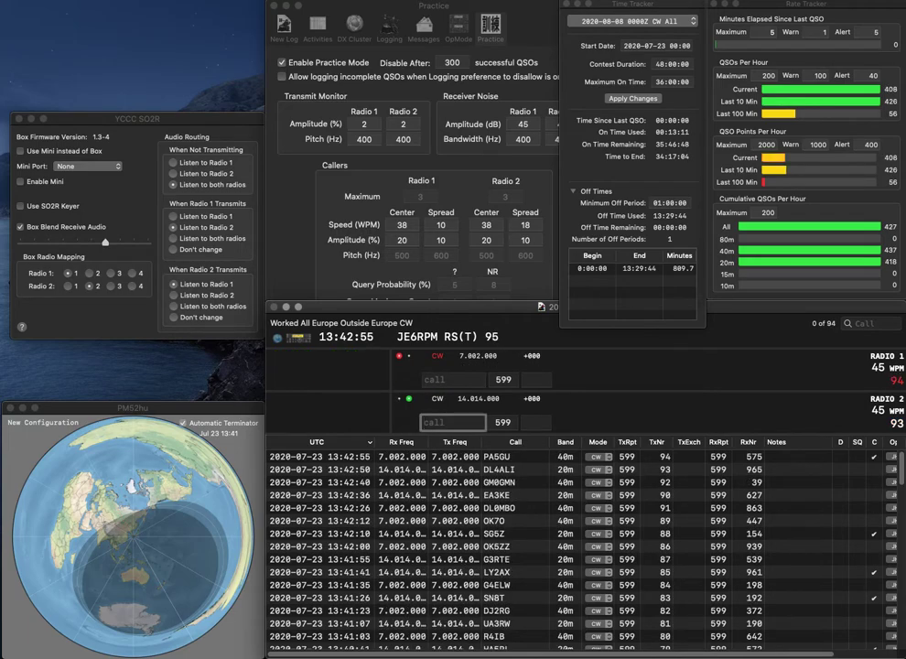
{"action": "type", "text": "ADX"}
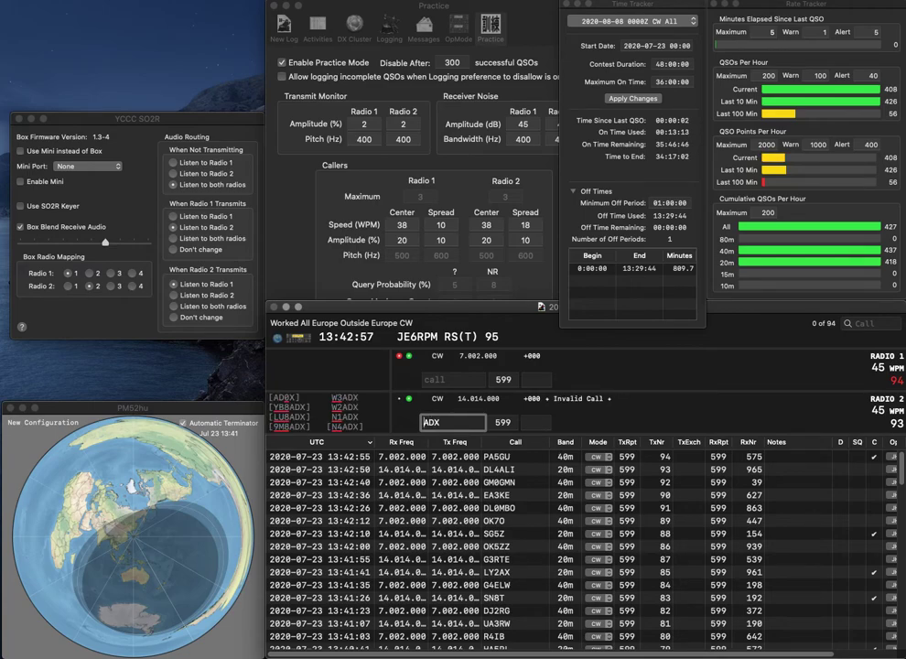
{"action": "type", "text": "D"}
{"action": "key", "text": "Right"}
{"action": "type", "text": "0"}
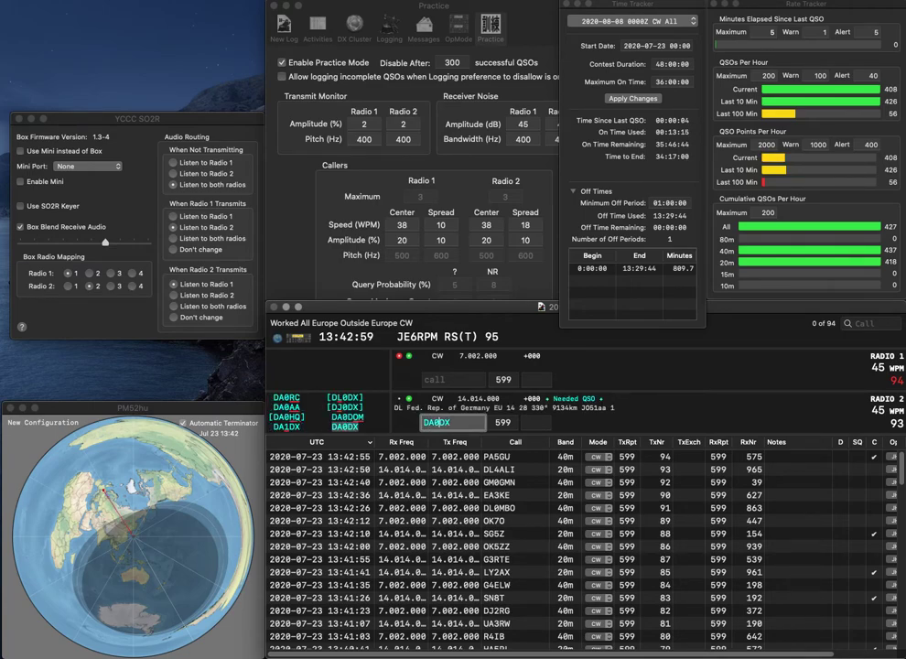
{"action": "key", "text": "BackSpace"}
{"action": "type", "text": "1"}
{"action": "key", "text": "Return"}
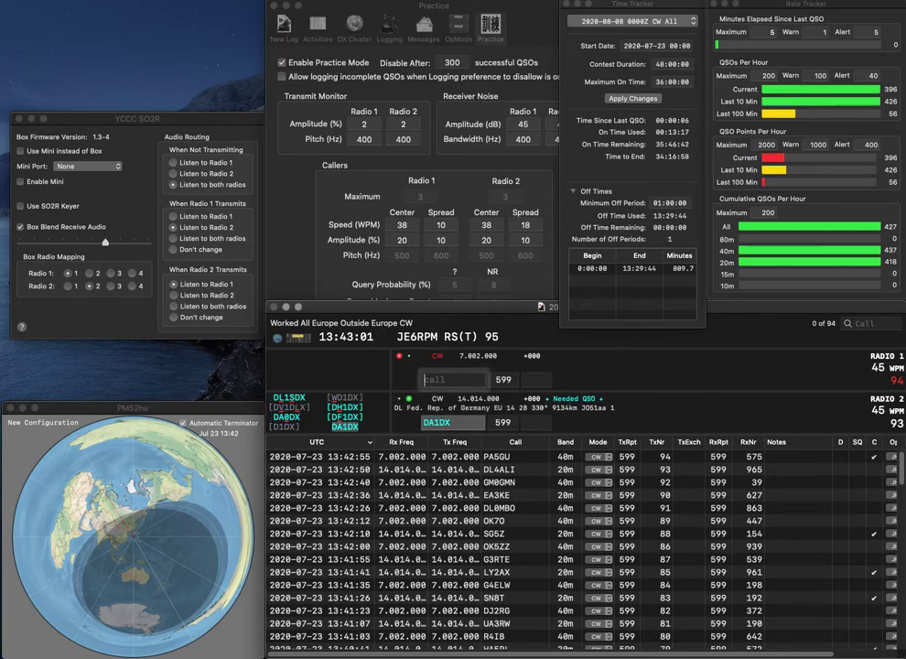
{"action": "type", "text": "S"}
{"action": "key", "text": "BackSpace"}
{"action": "type", "text": "UKO"}
{"action": "key", "text": "Left"}
{"action": "key", "text": "Left"}
{"action": "type", "text": "R5"}
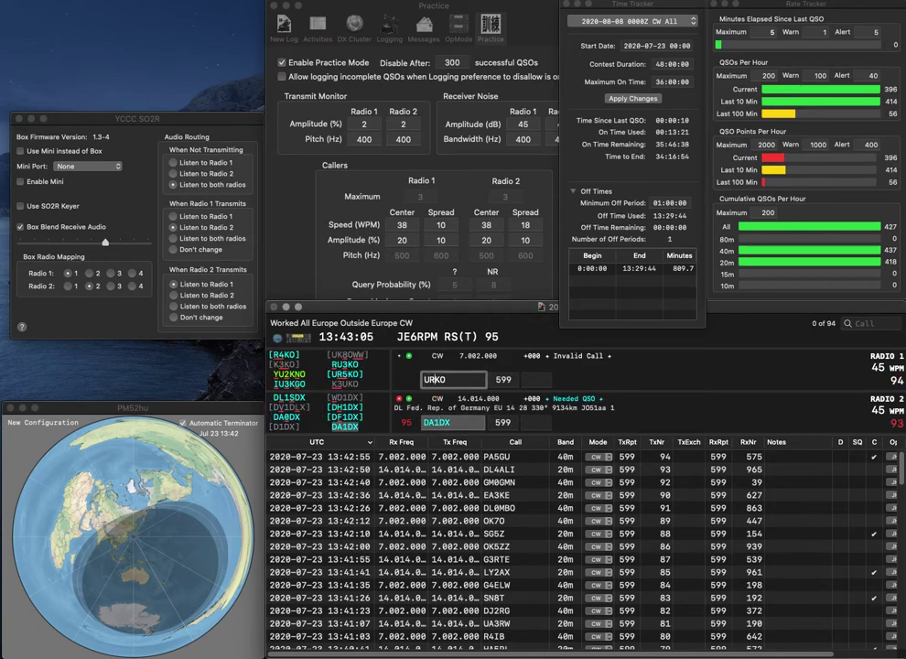
{"action": "key", "text": "Return"}
{"action": "key", "text": "space"}
{"action": "type", "text": "786"}
{"action": "key", "text": "Return"}
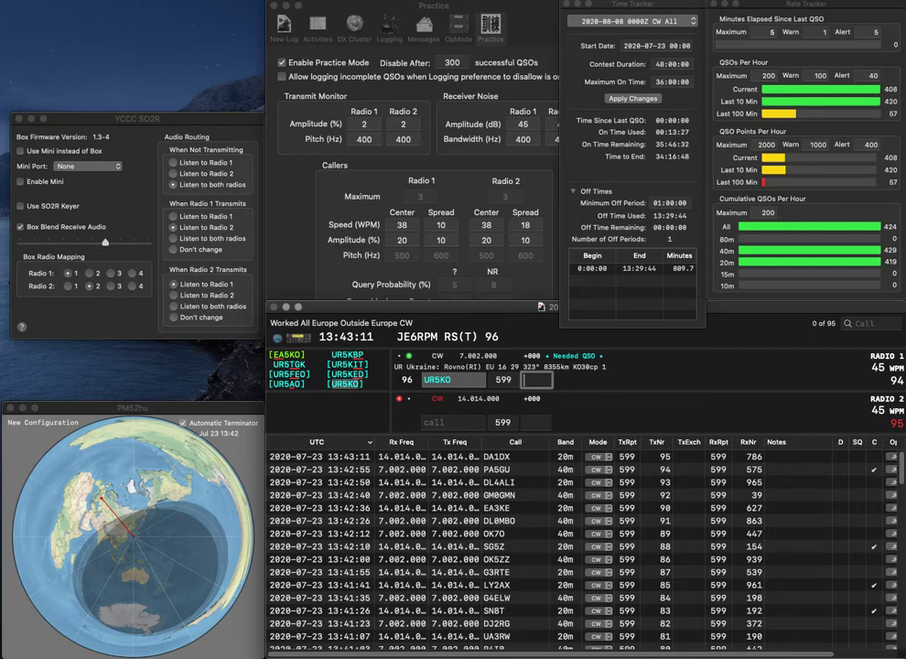
{"action": "type", "text": "26"}
{"action": "key", "text": "Return"}
{"action": "type", "text": "9A2X"}
{"action": "key", "text": "Return"}
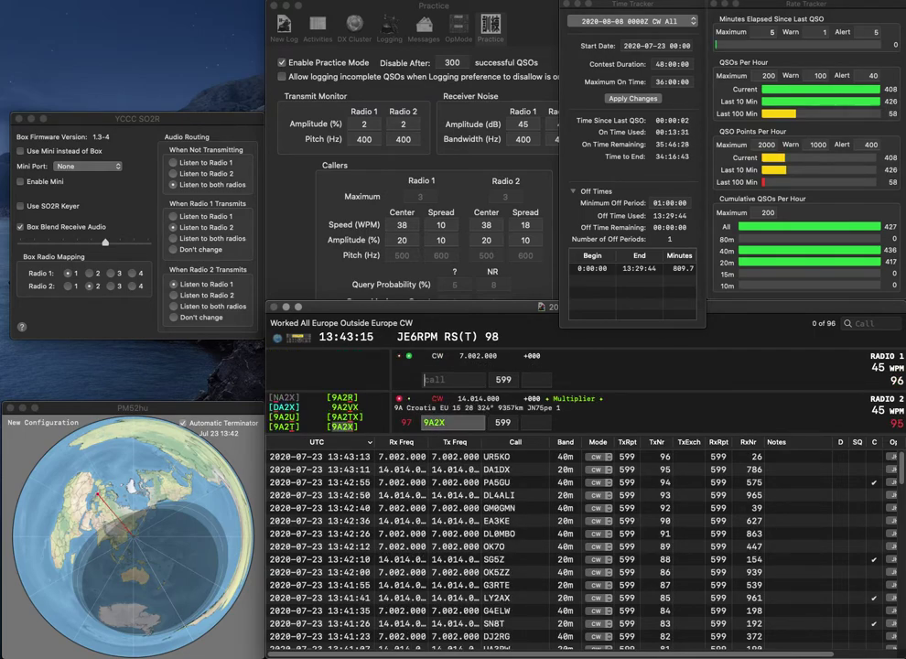
{"action": "type", "text": "HA8JV"}
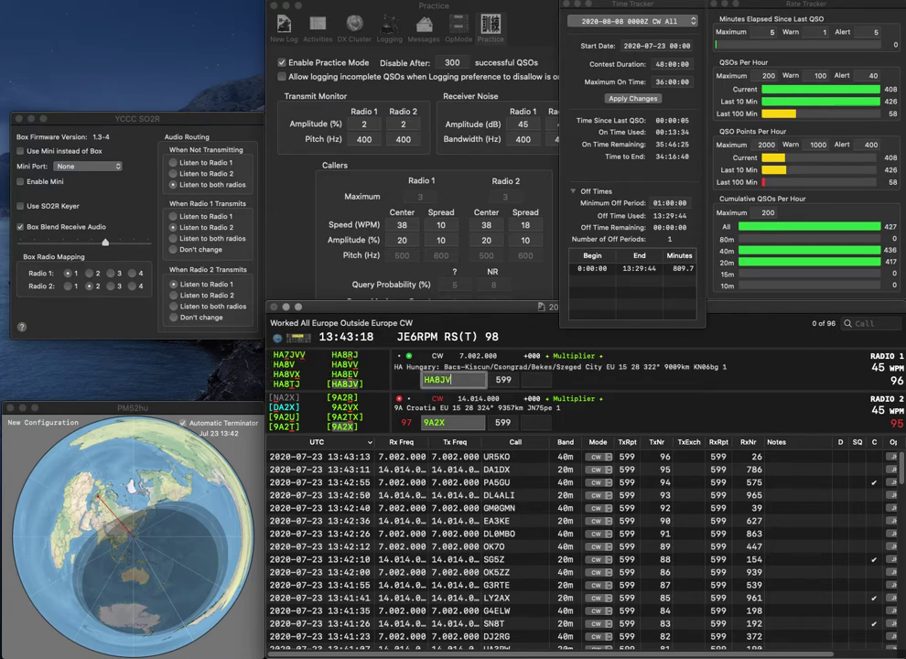
{"action": "key", "text": "Return"}
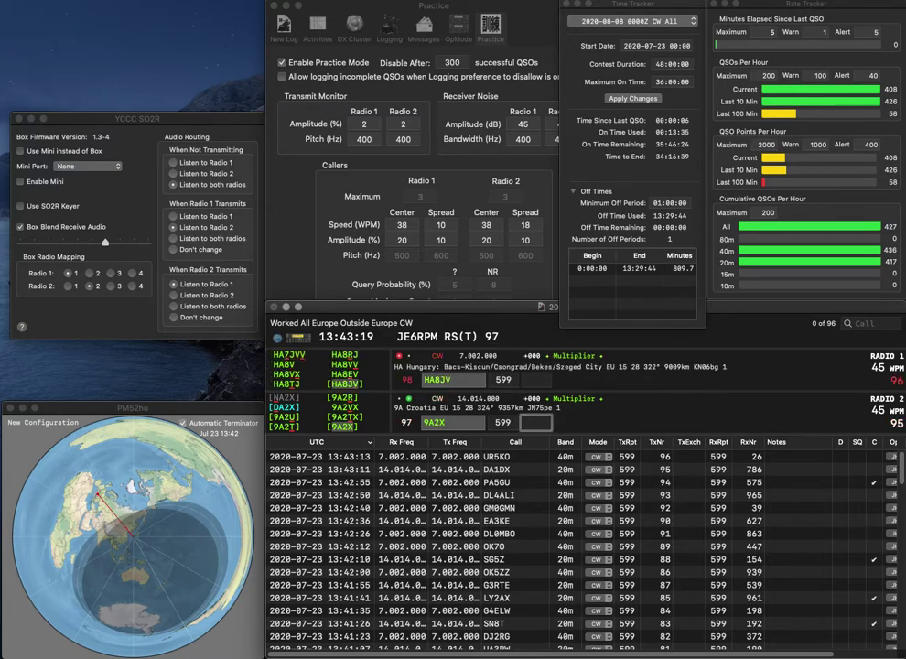
{"action": "type", "text": "509"}
{"action": "key", "text": "Return"}
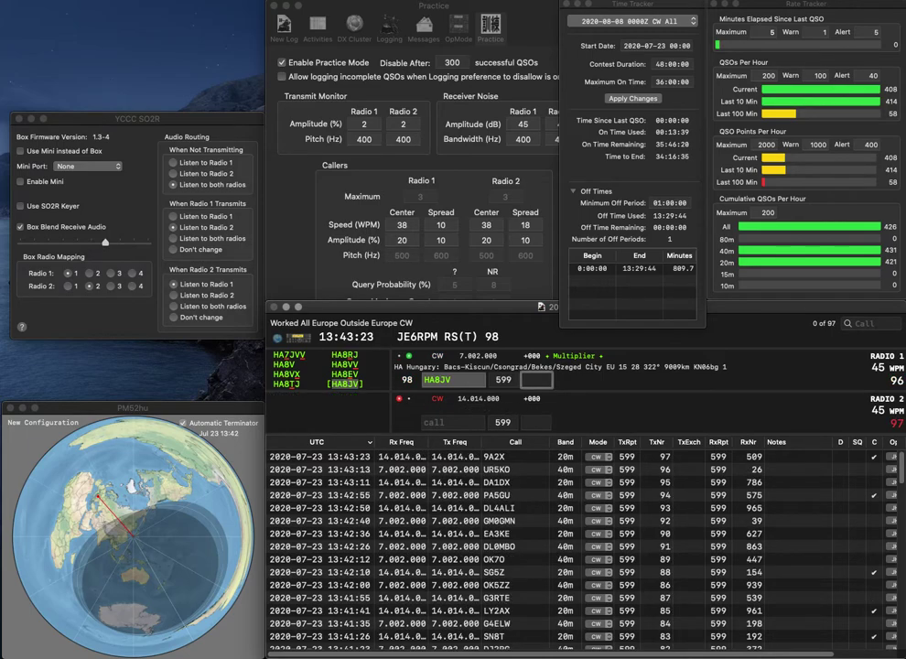
{"action": "type", "text": "749"}
{"action": "key", "text": "Return"}
Enter the partial call 9S on Radio 2 and answer OK1GU on Radio 1
{"action": "type", "text": "9"}
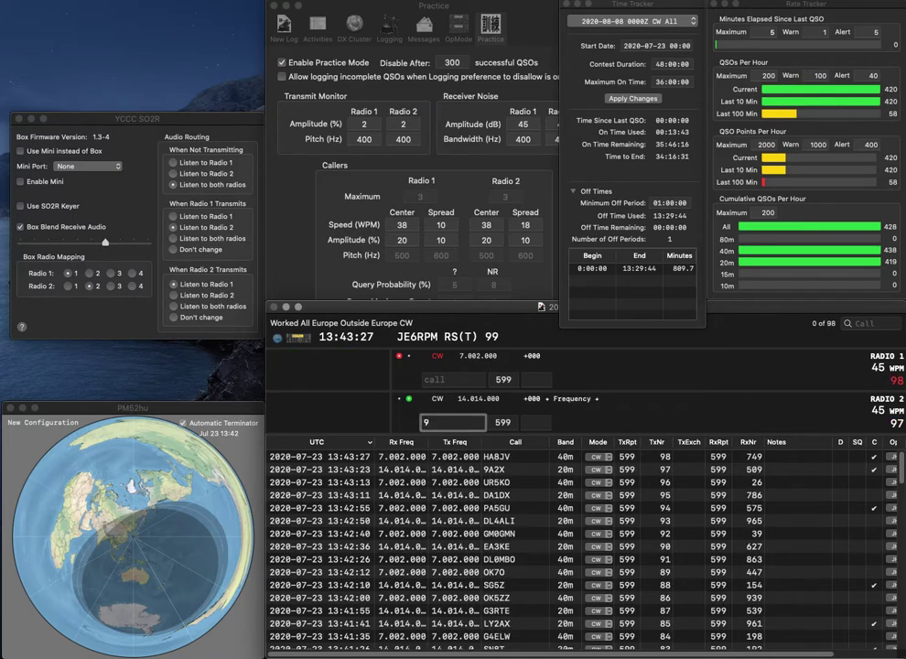
{"action": "type", "text": "S"}
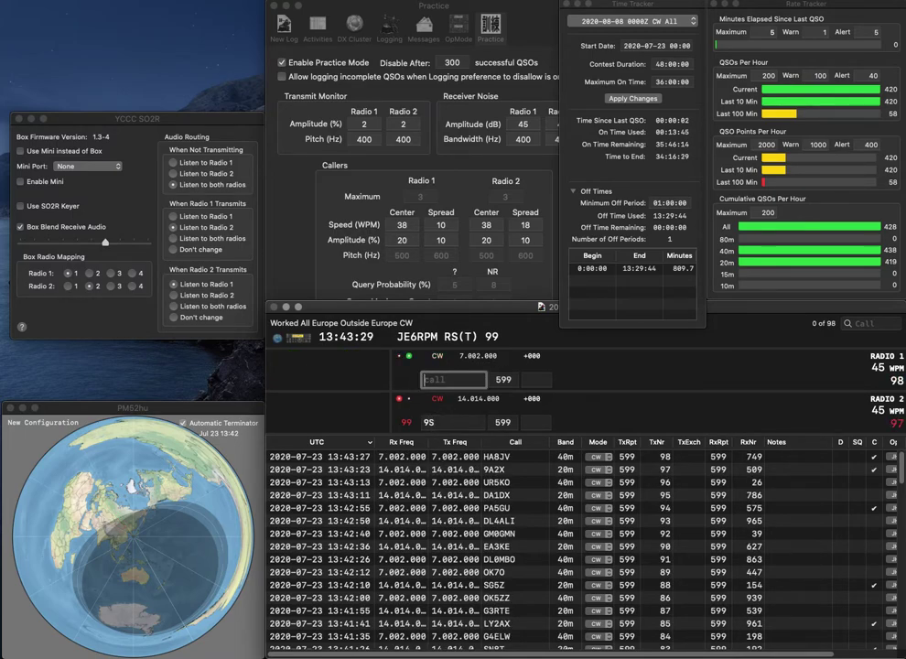
{"action": "type", "text": "OK1G"}
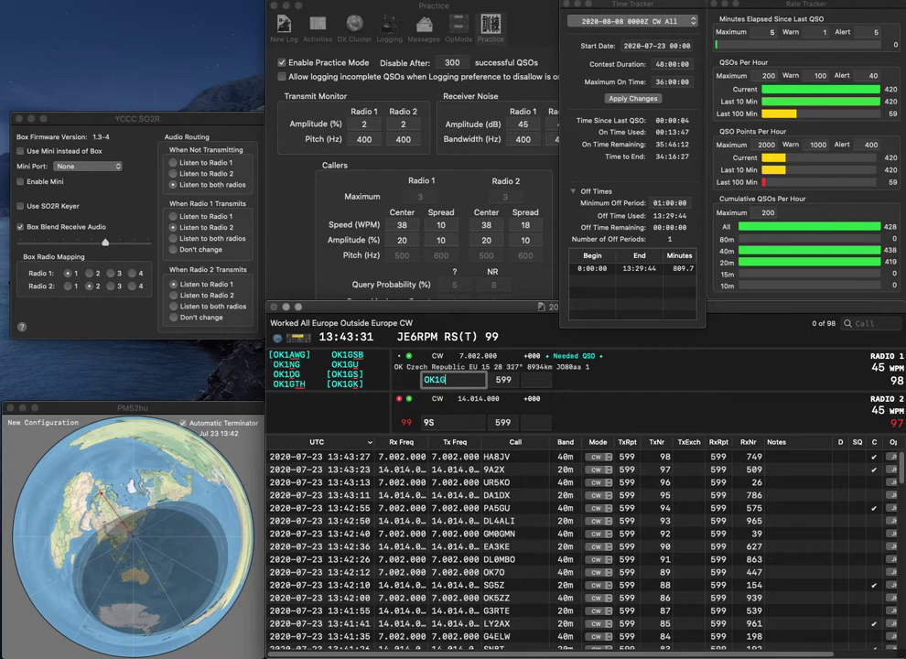
{"action": "type", "text": "U"}
{"action": "key", "text": "Return"}
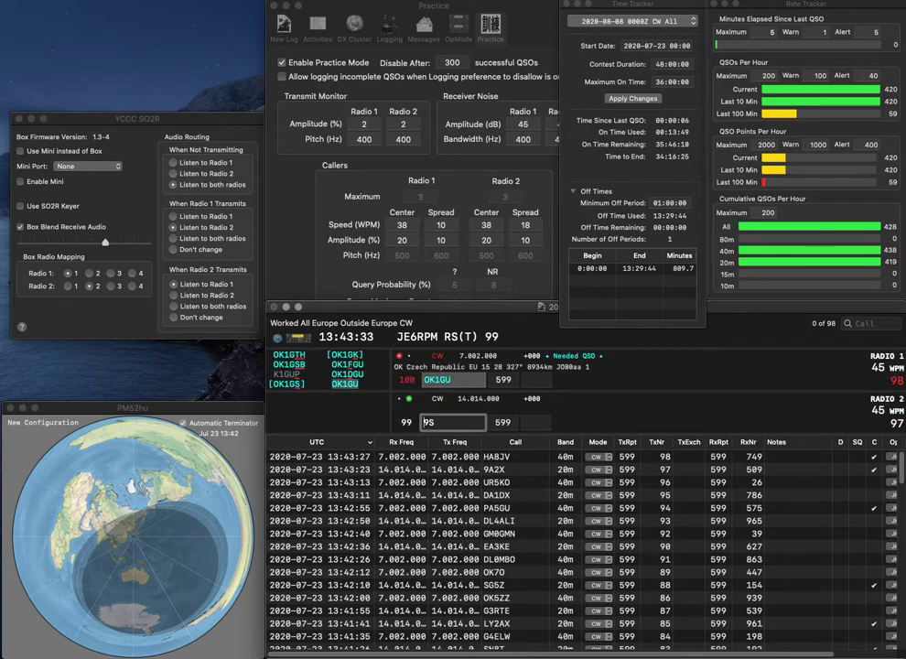
Correct the partial Radio 2 call to SN9H and answer it
{"action": "type", "text": "SN"}
{"action": "key", "text": "Right"}
{"action": "key", "text": "Right"}
{"action": "key", "text": "BackSpace"}
{"action": "type", "text": "H"}
{"action": "key", "text": "Return"}
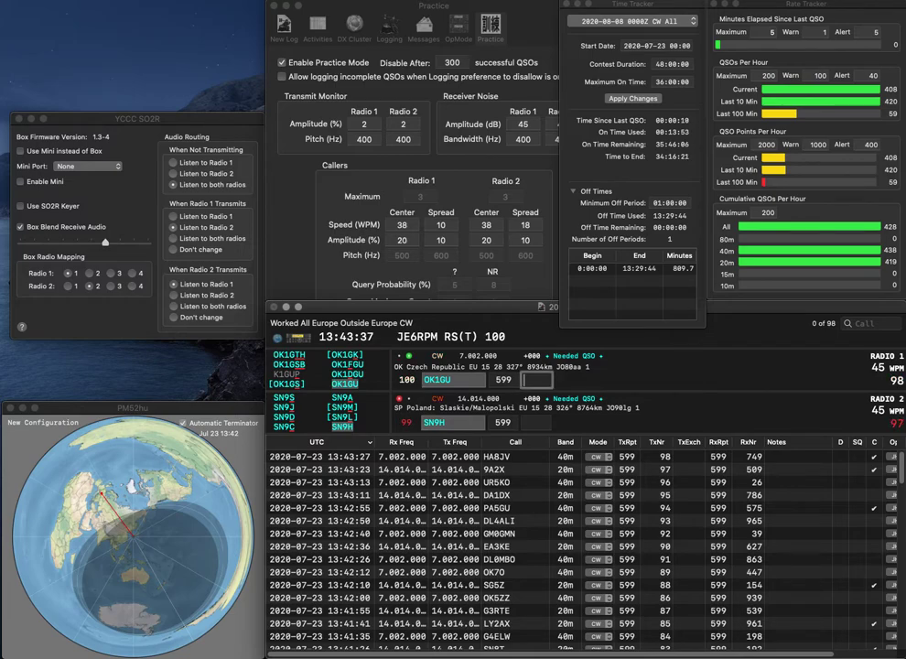
{"action": "type", "text": "19"}
{"action": "key", "text": "BackSpace"}
{"action": "type", "text": "01"}
{"action": "key", "text": "Return"}
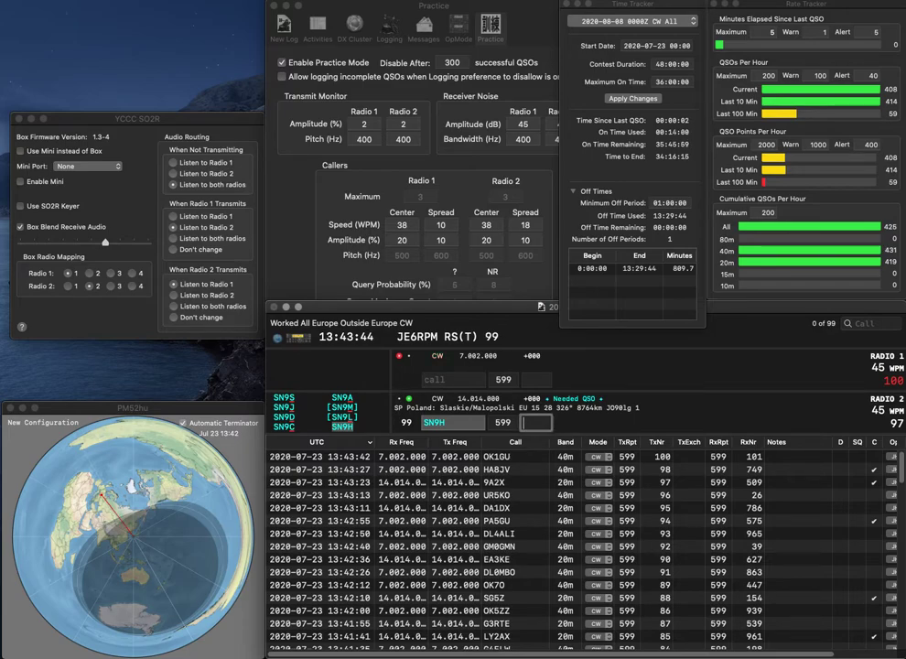
{"action": "type", "text": "303"}
{"action": "key", "text": "Return"}
{"action": "type", "text": "SP9WP"}
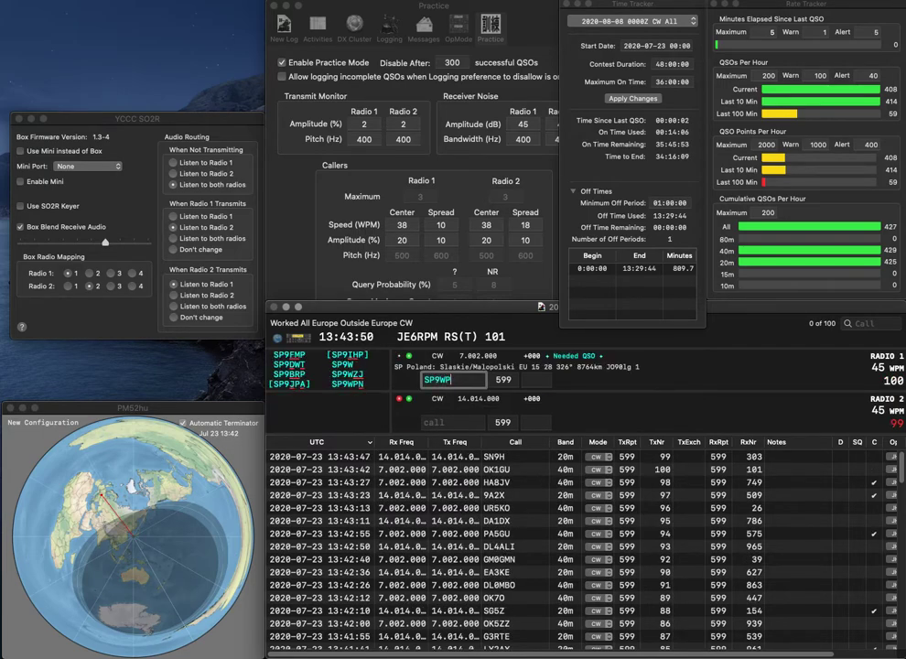
{"action": "type", "text": "N"}
{"action": "key", "text": "Return"}
{"action": "type", "text": "DL3JR"}
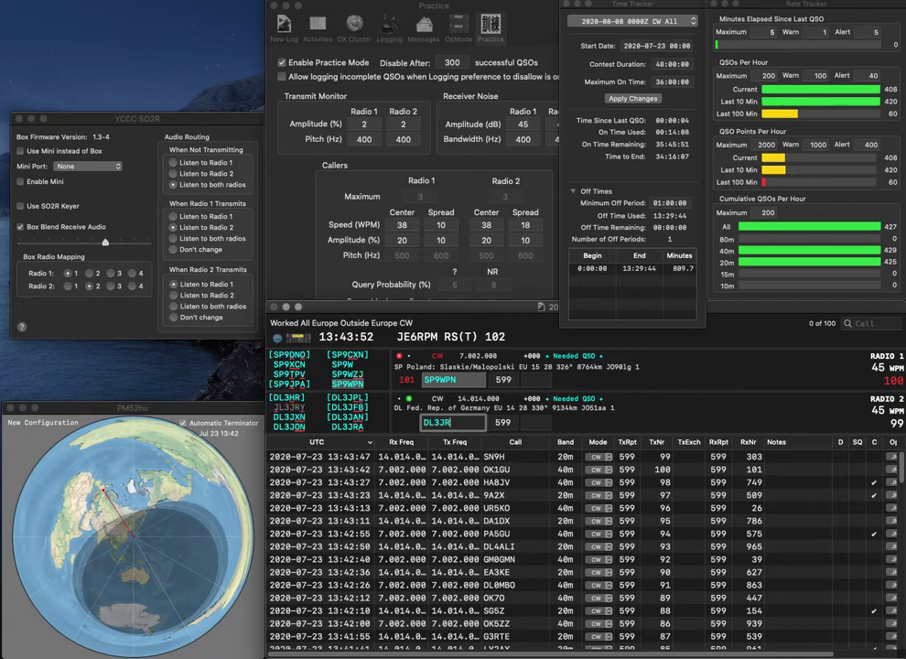
{"action": "type", "text": "A"}
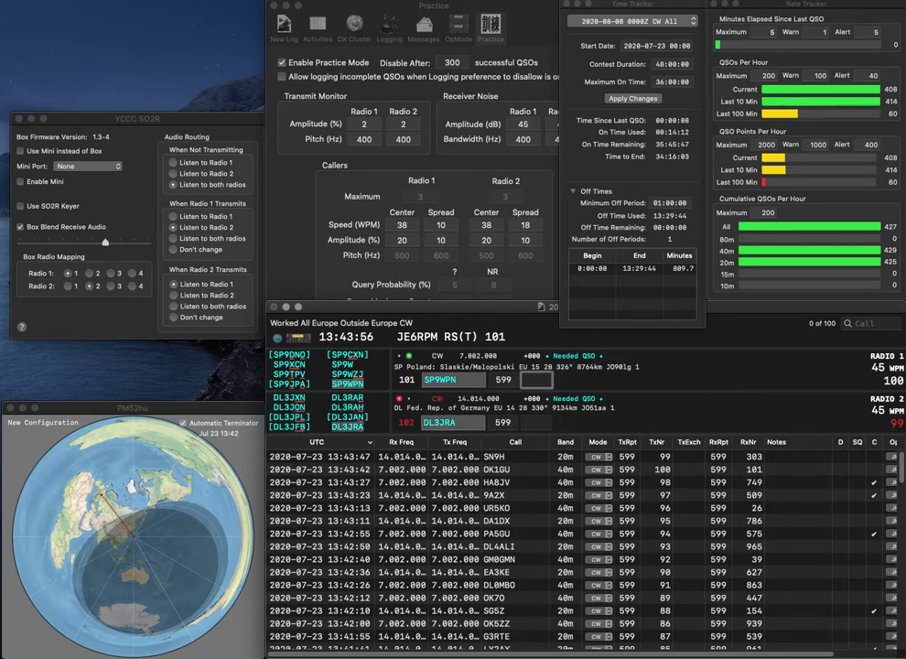
{"action": "type", "text": "802"}
{"action": "key", "text": "Return"}
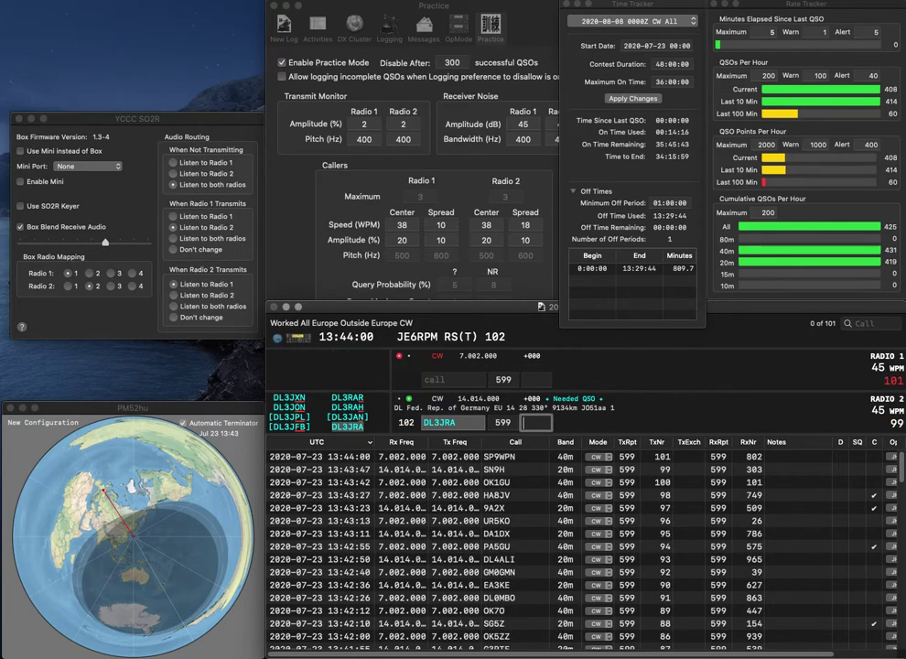
{"action": "type", "text": "7"}
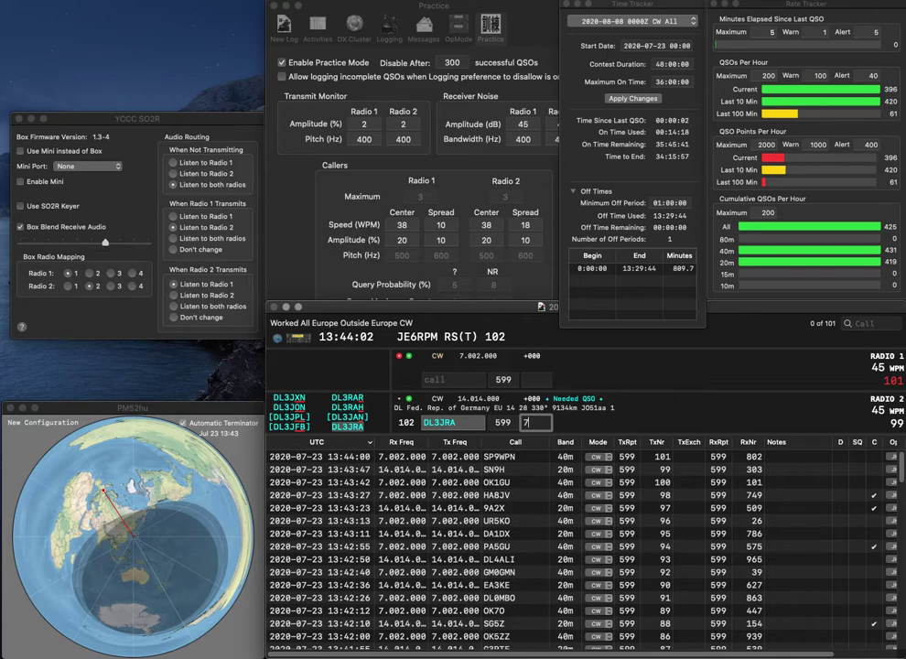
{"action": "type", "text": "88"}
{"action": "key", "text": "BackSpace"}
{"action": "type", "text": "9"}
{"action": "key", "text": "Return"}
Answer RU6YK on Radio 1 and the partial call IU on Radio 2
{"action": "type", "text": "RU6YK"}
{"action": "key", "text": "Return"}
{"action": "type", "text": "IU"}
{"action": "key", "text": "grave"}
{"action": "key", "text": "space"}
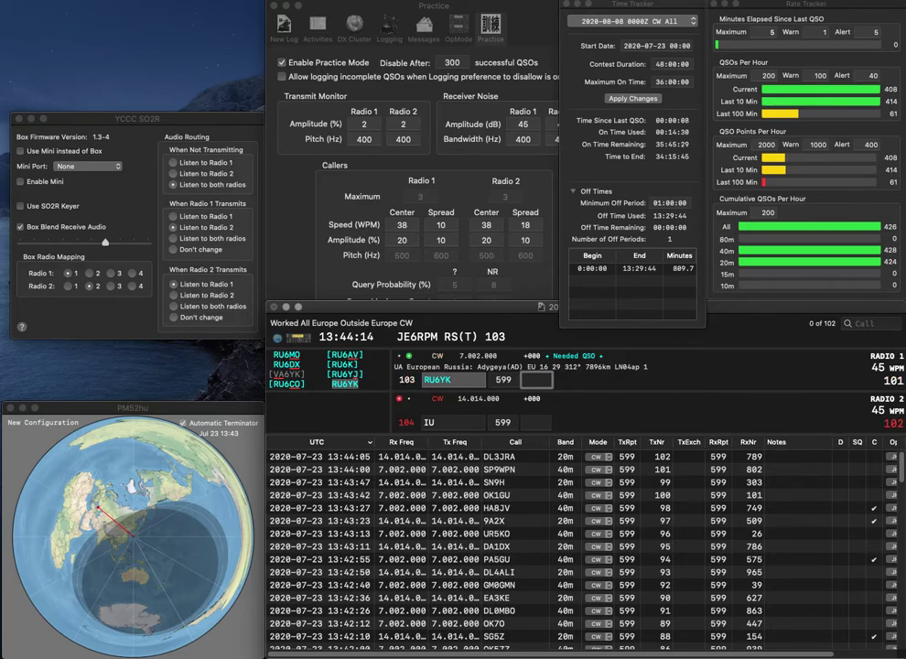
{"action": "type", "text": "253"}
{"action": "key", "text": "Return"}
{"action": "type", "text": "SEE"}
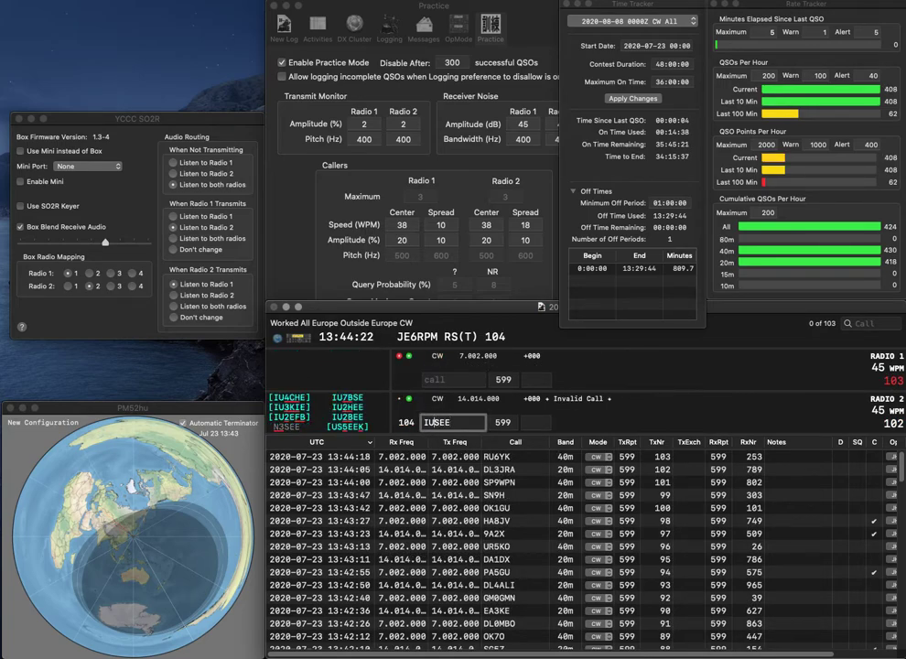
{"action": "type", "text": "5"}
{"action": "key", "text": "Up"}
{"action": "key", "text": "Down"}
{"action": "key", "text": "Up"}
{"action": "key", "text": "Down"}
{"action": "key", "text": "Return"}
Answer the partial call EC5 on Radio 1
{"action": "type", "text": "E"}
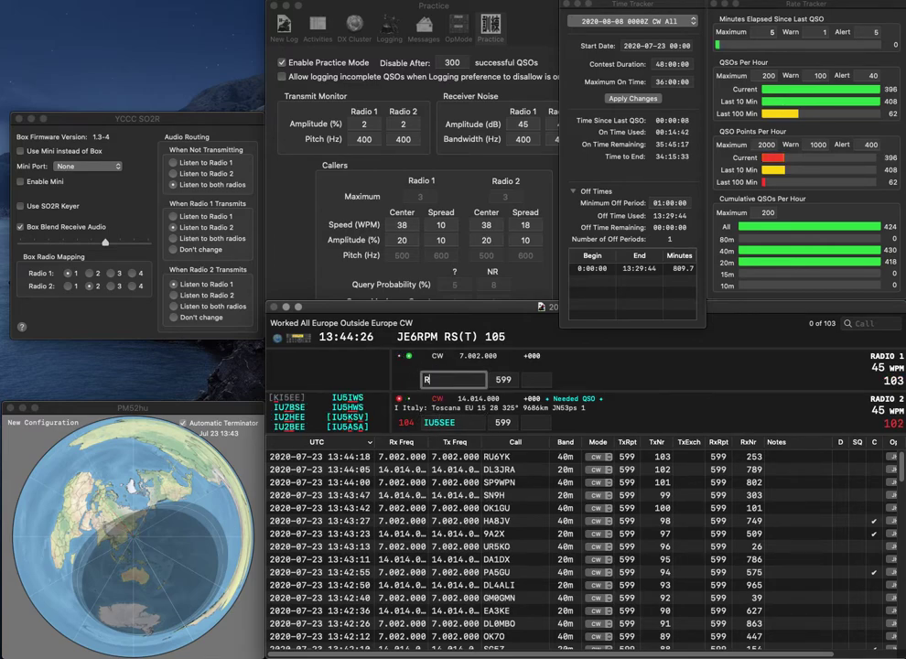
{"action": "type", "text": "CAN"}
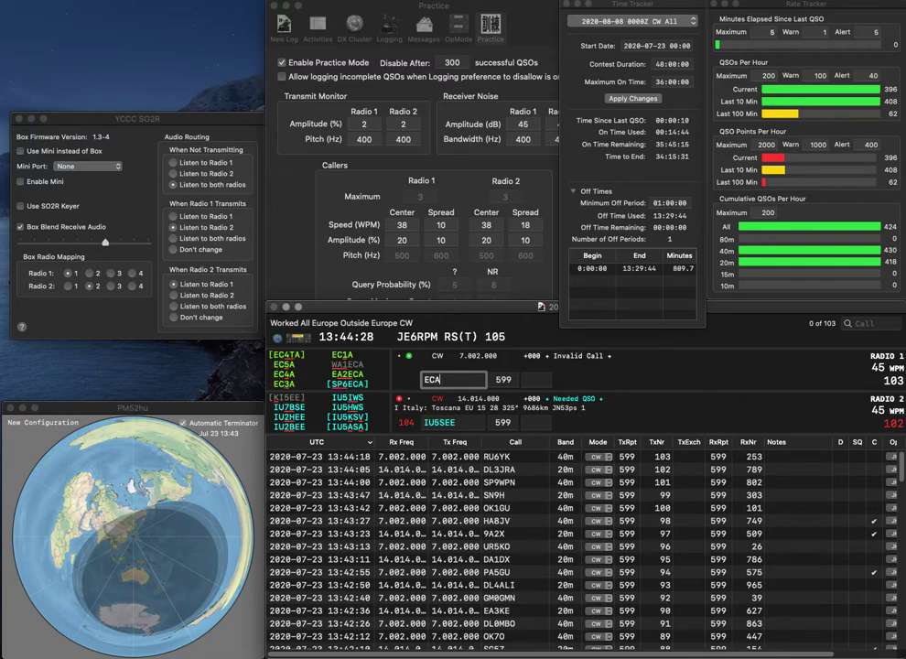
{"action": "key", "text": "BackSpace"}
{"action": "key", "text": "BackSpace"}
{"action": "type", "text": "5"}
{"action": "key", "text": "Return"}
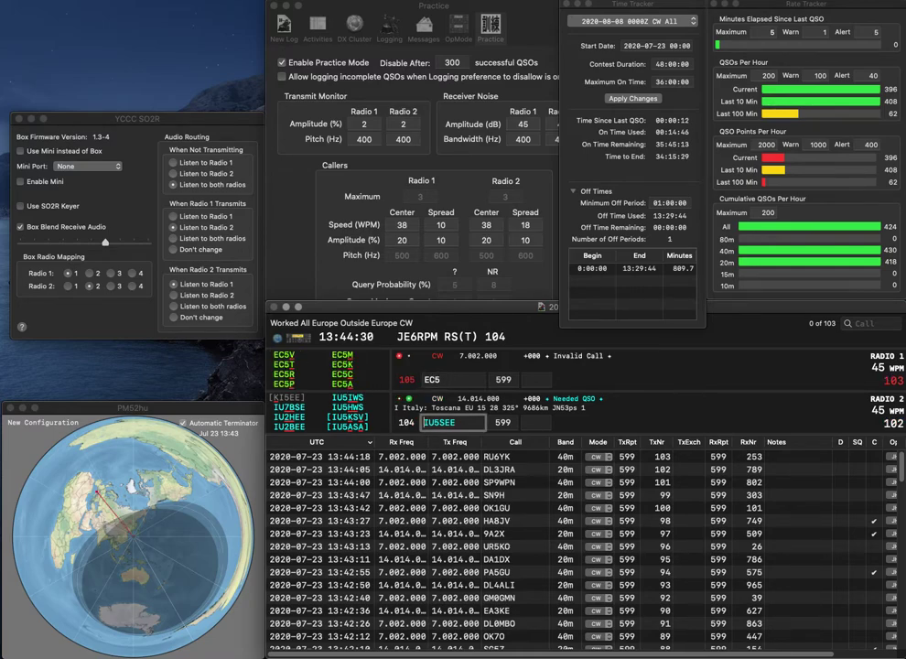
{"action": "key", "text": "Right"}
{"action": "key", "text": "Right"}
{"action": "key", "text": "BackSpace"}
{"action": "type", "text": "2"}
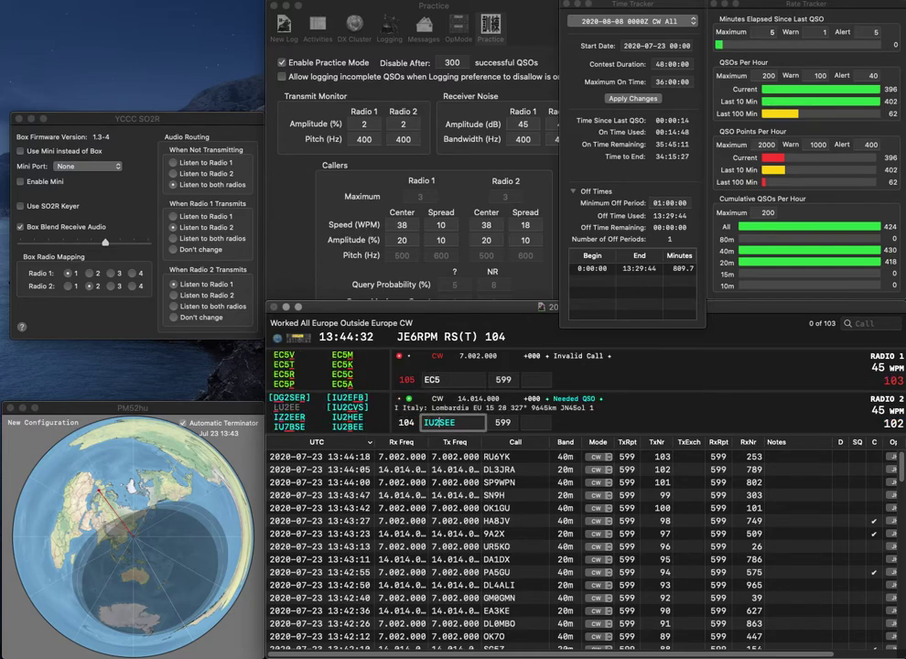
{"action": "key", "text": "Right"}
{"action": "key", "text": "BackSpace"}
{"action": "type", "text": "H"}
{"action": "key", "text": "Return"}
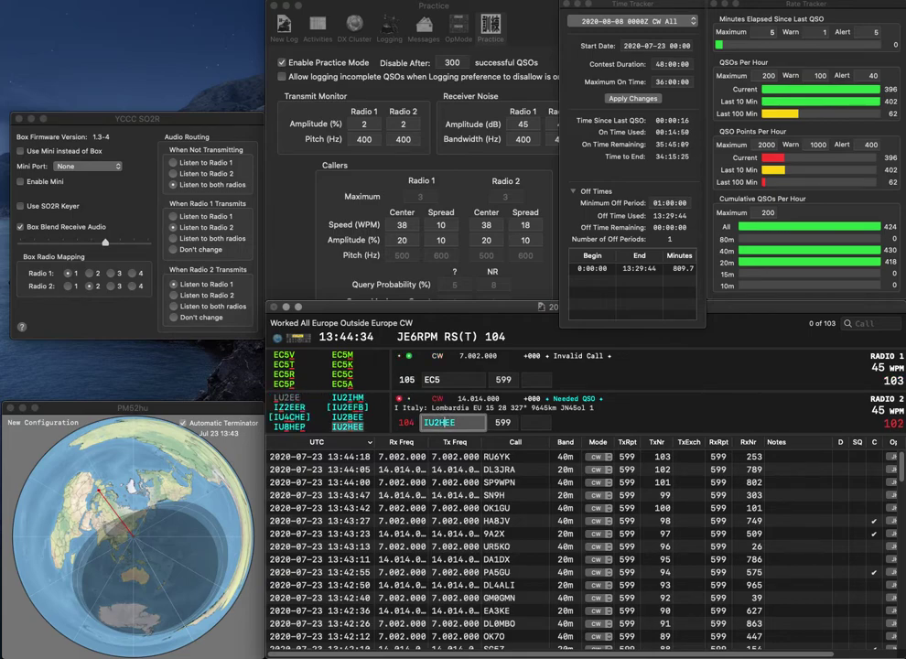
{"action": "type", "text": "AN"}
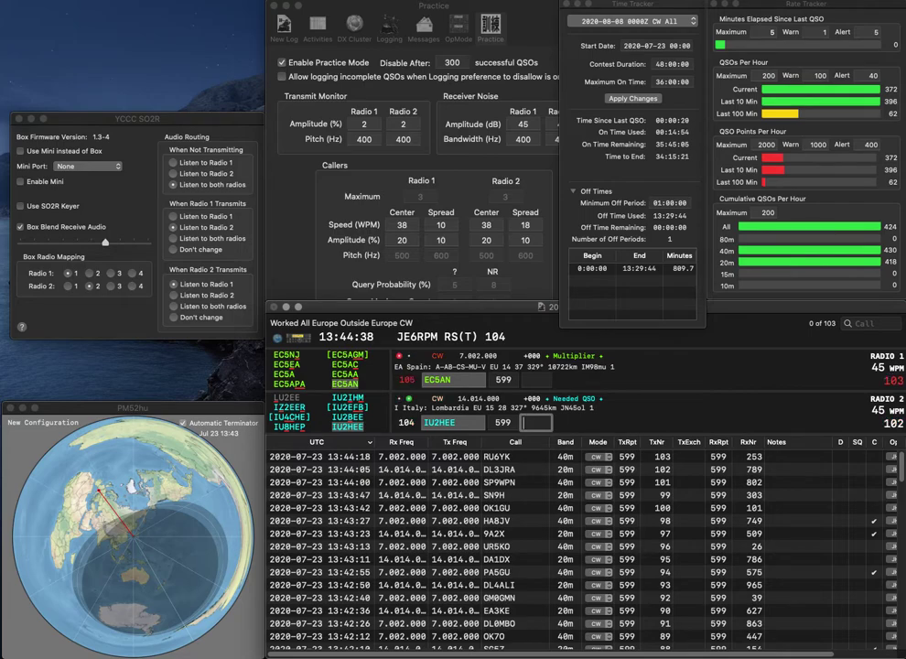
{"action": "type", "text": "636"}
{"action": "key", "text": "Return"}
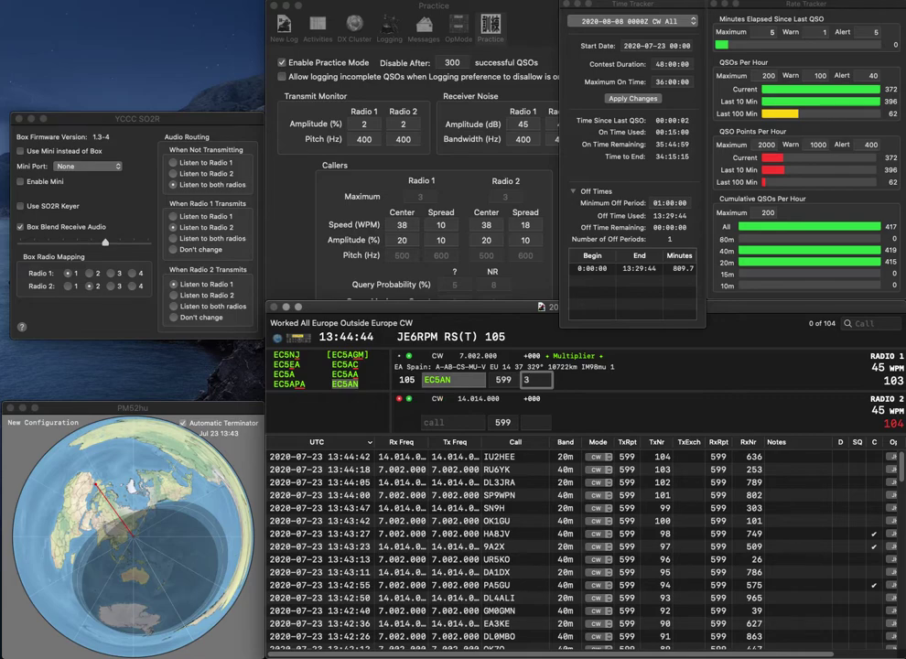
{"action": "key", "text": "Return"}
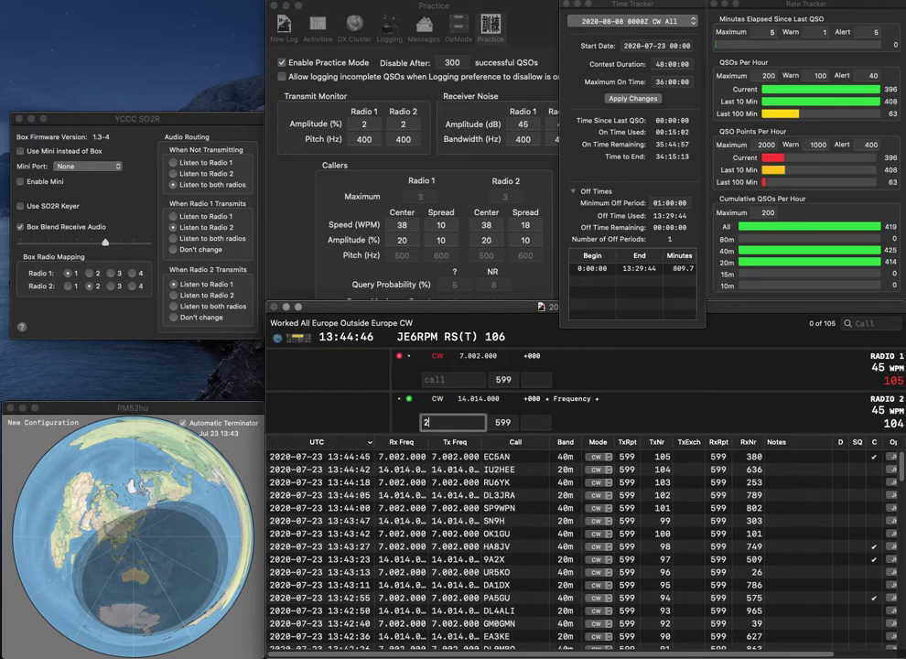
{"action": "type", "text": "DQ"}
{"action": "key", "text": "Return"}
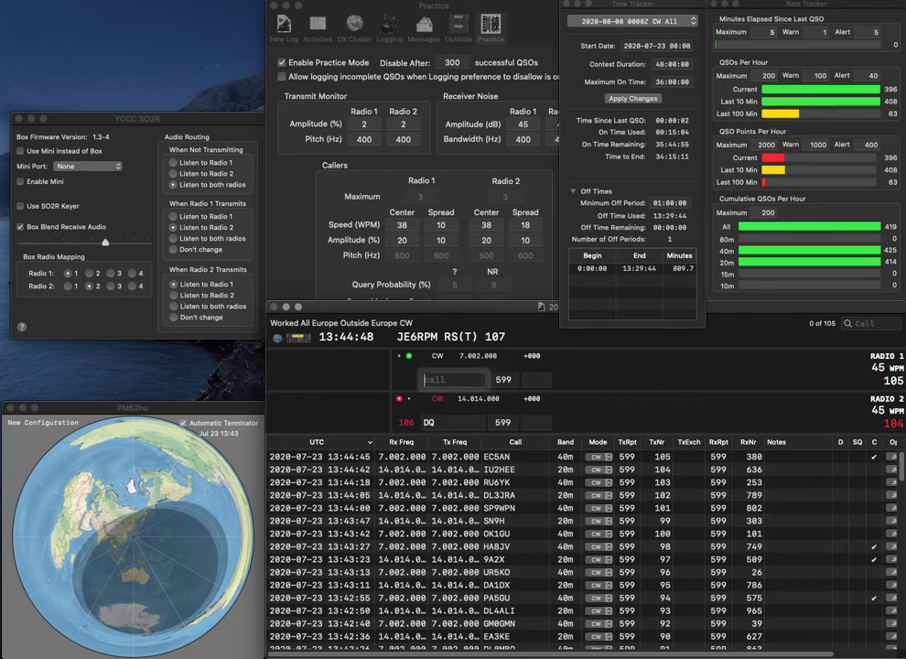
{"action": "type", "text": "R3PIQ"}
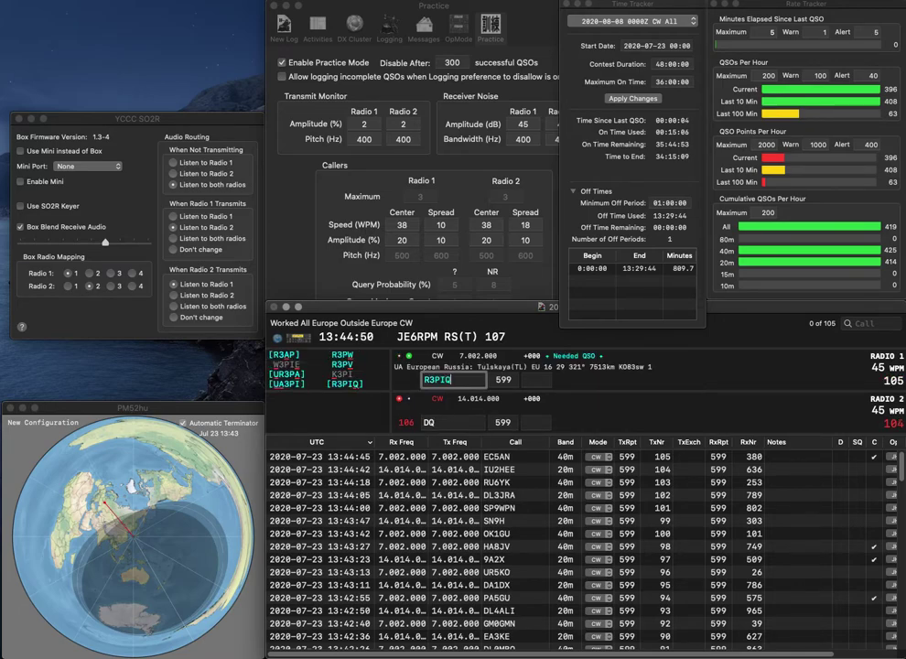
{"action": "key", "text": "Return"}
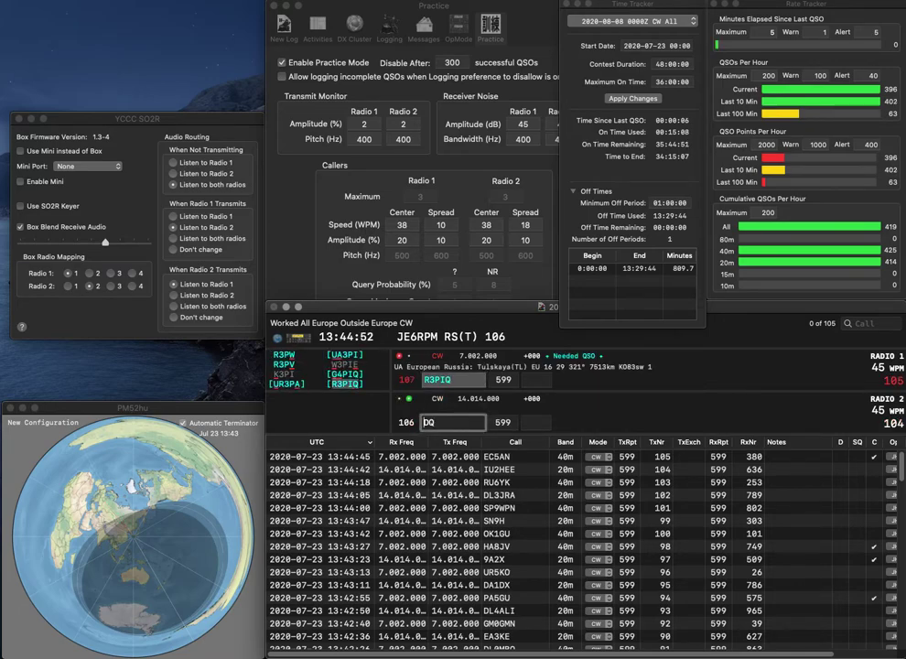
{"action": "type", "text": "LZ1"}
{"action": "key", "text": "Return"}
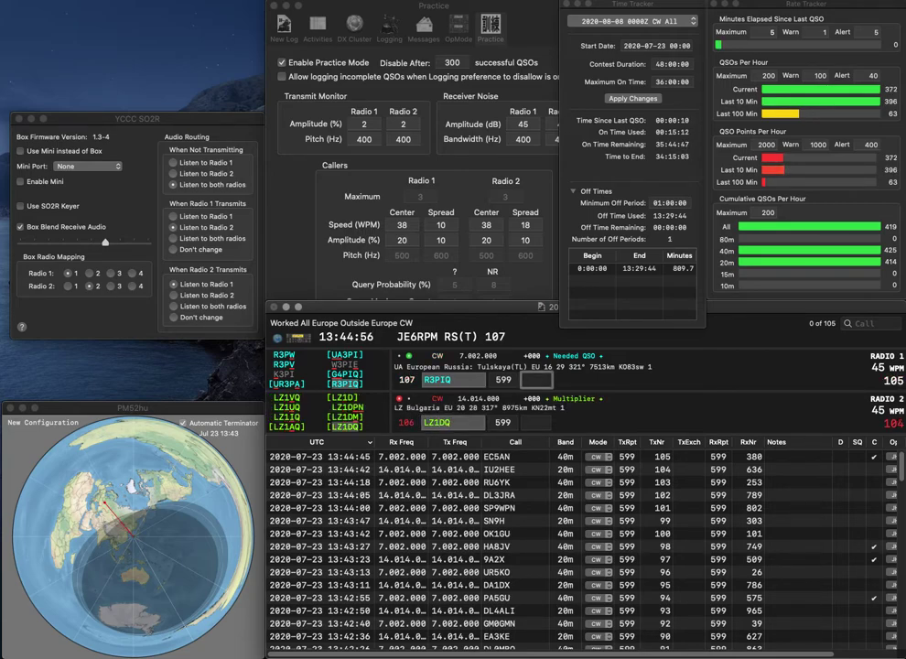
{"action": "type", "text": "558"}
{"action": "key", "text": "Return"}
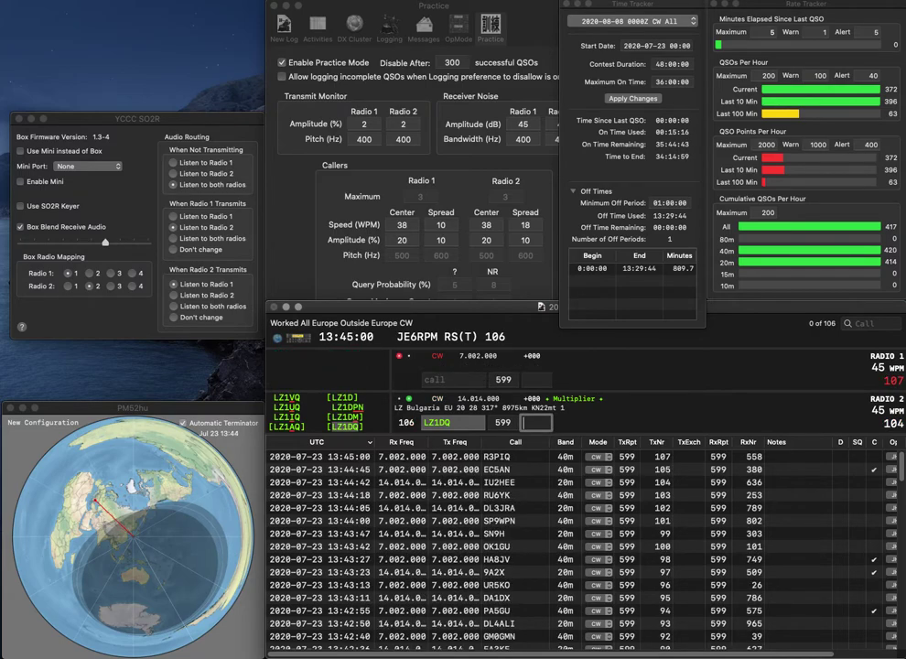
{"action": "type", "text": "501"}
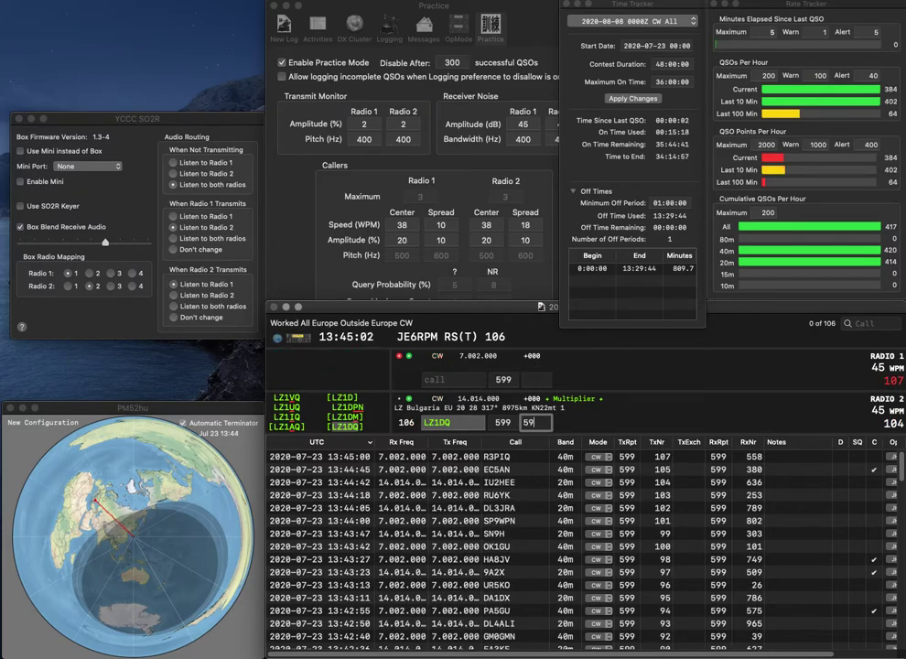
{"action": "key", "text": "Return"}
Answer US7VF on Radio 1 and IQ6SE on Radio 2
{"action": "type", "text": "VF"}
{"action": "key", "text": "Home"}
{"action": "type", "text": "US7"}
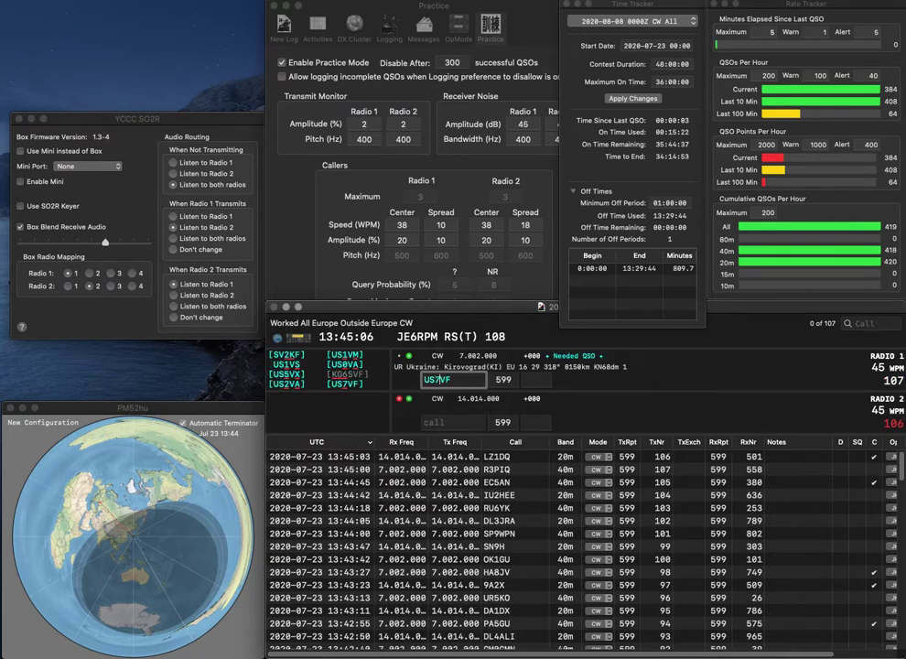
{"action": "key", "text": "Return"}
{"action": "type", "text": "6SE"}
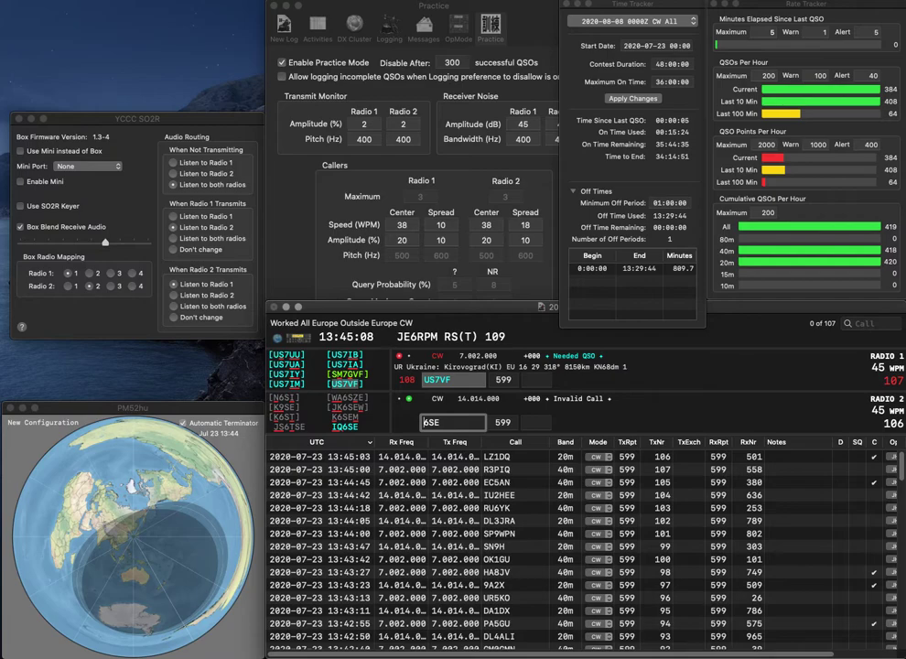
{"action": "type", "text": "IQ"}
{"action": "key", "text": "Return"}
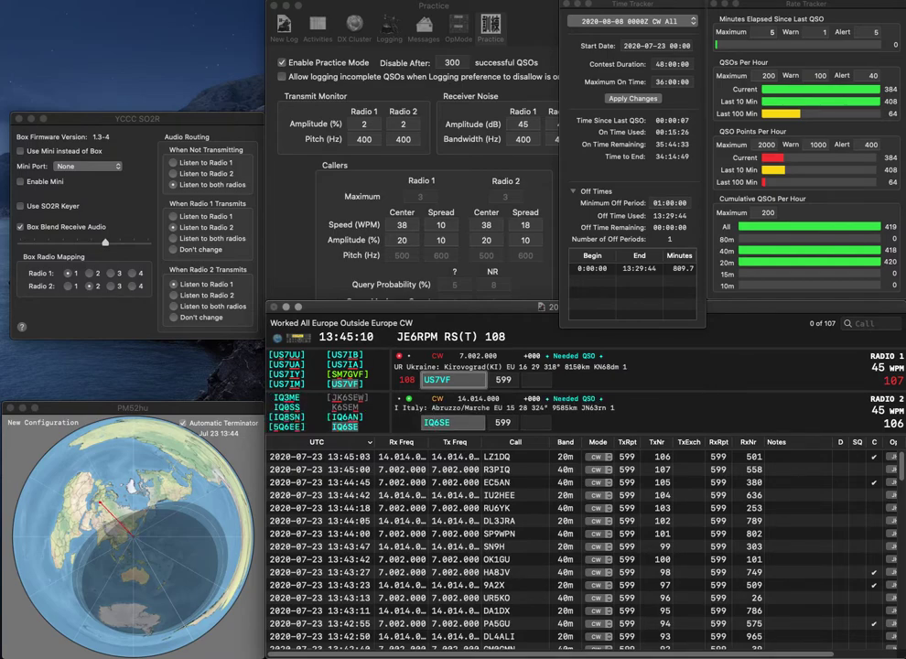
{"action": "key", "text": "space"}
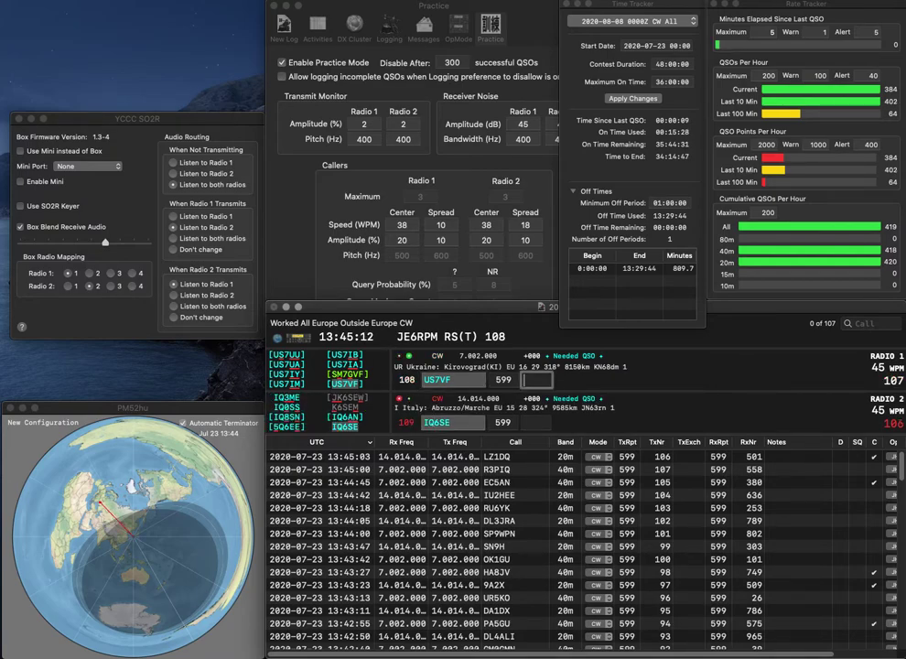
Log US7VF on Radio 1 with received number 831 and IQ6SE on Radio 2 with 923
{"action": "type", "text": "831"}
{"action": "key", "text": "Return"}
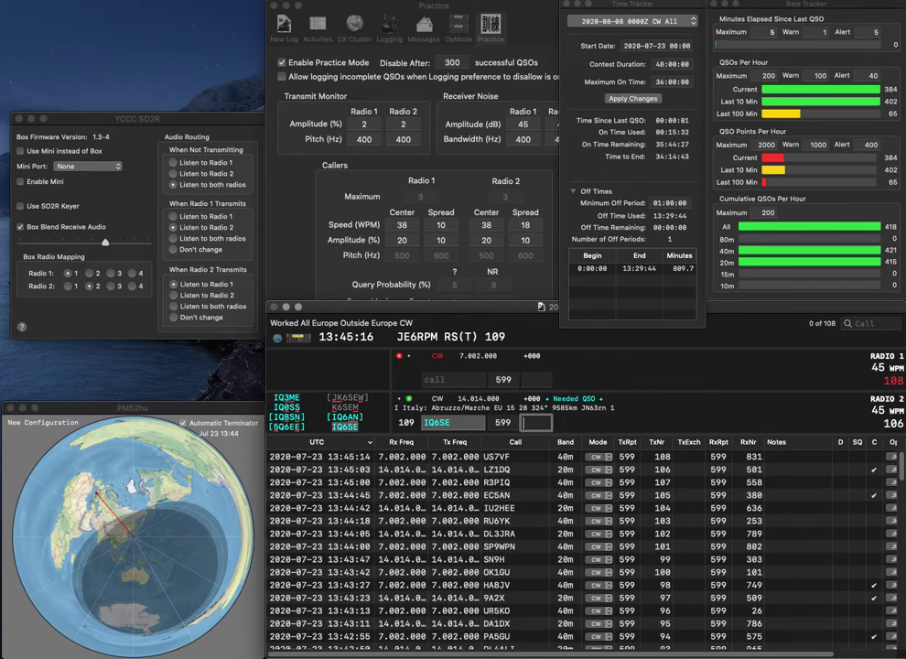
{"action": "type", "text": "92"}
{"action": "key", "text": "Return"}
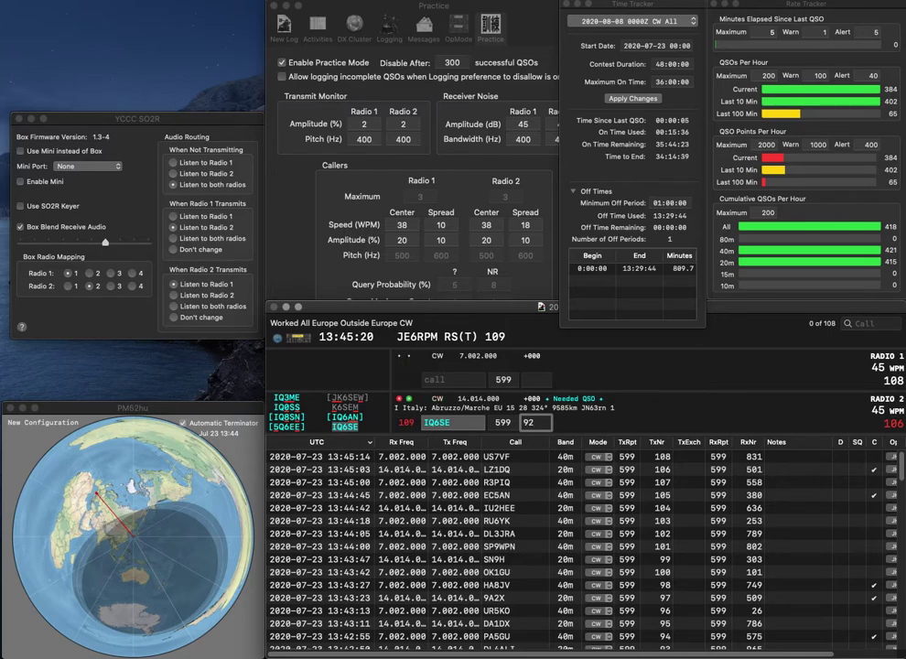
{"action": "key", "text": "Up"}
{"action": "key", "text": "Down"}
{"action": "key", "text": "Up"}
{"action": "key", "text": "Down"}
{"action": "key", "text": "Return"}
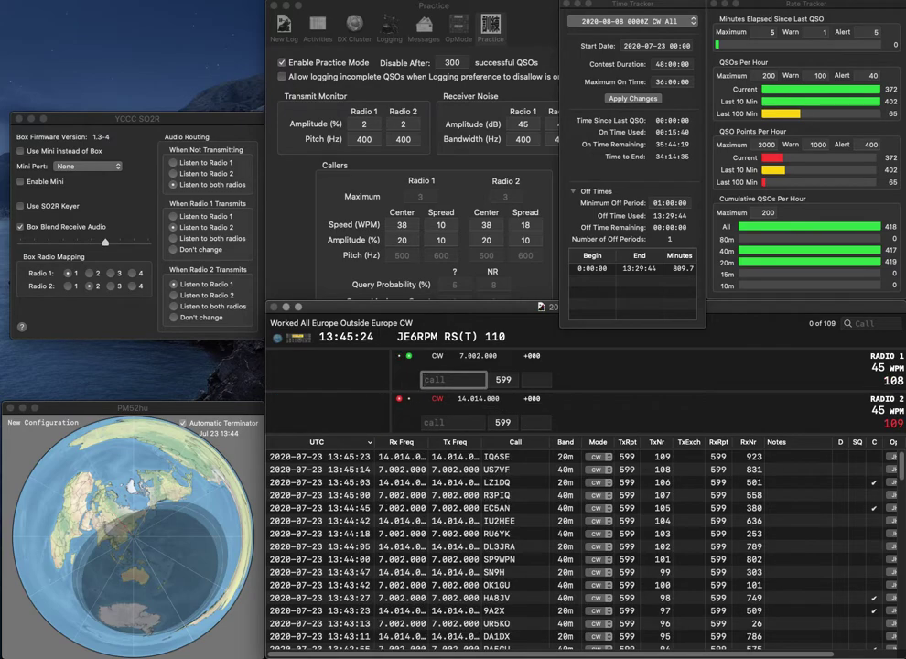
Answer ON5ZZ on Radio 1 and I2VXJ on Radio 2
{"action": "type", "text": "ON5ZZ"}
{"action": "key", "text": "Down"}
{"action": "type", "text": "I2"}
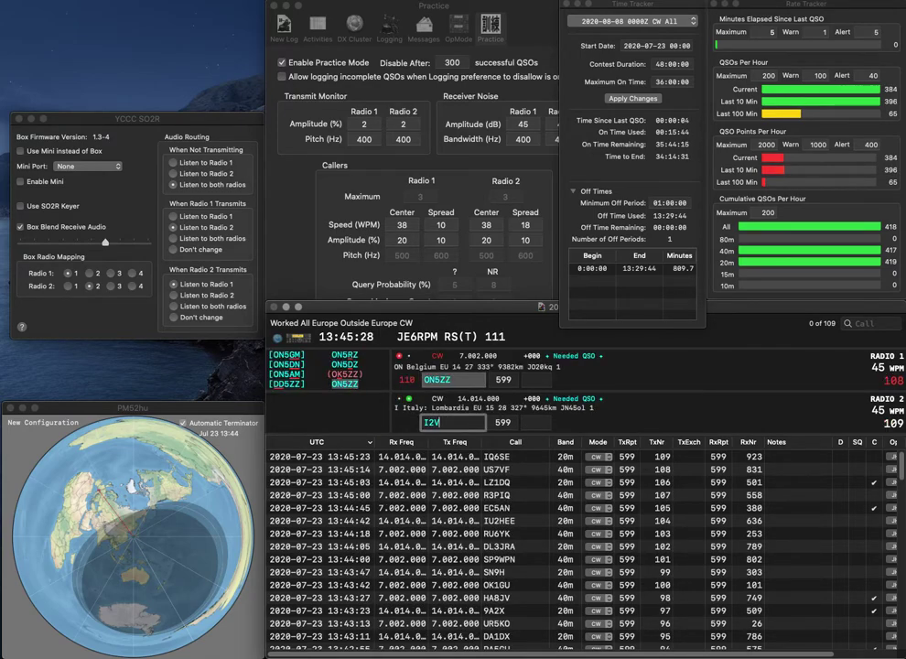
{"action": "type", "text": "VXJ"}
{"action": "key", "text": "Return"}
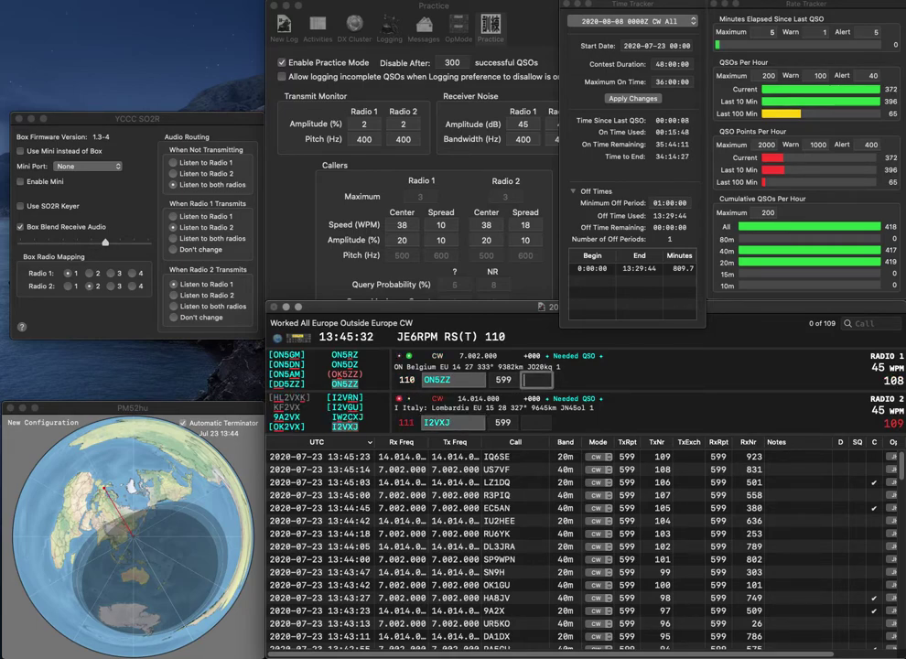
Log ON5ZZ on Radio 1 with received number 796 and I2VXJ on Radio 2 with 70
{"action": "type", "text": "796"}
{"action": "key", "text": "Return"}
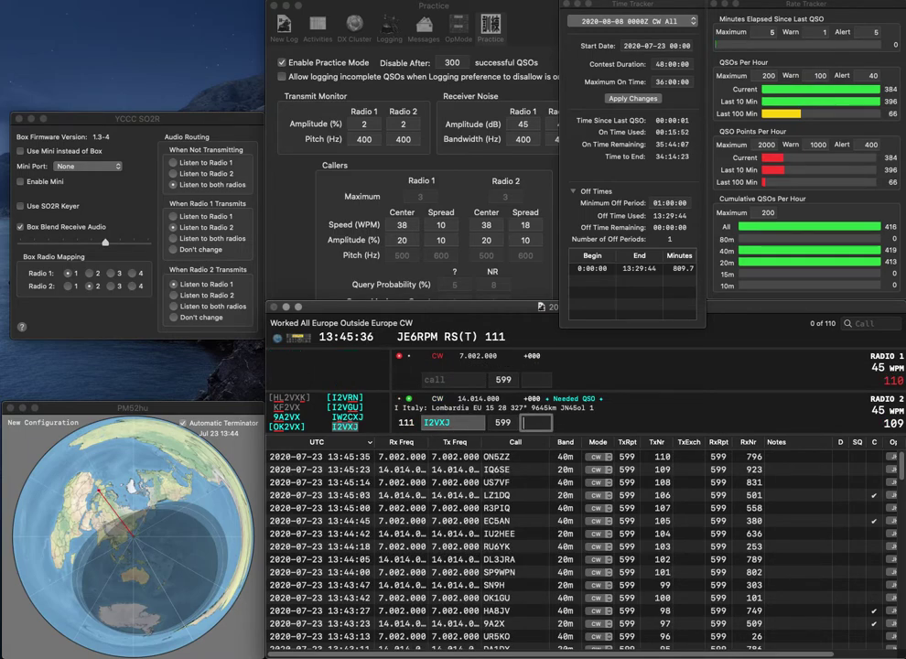
{"action": "type", "text": "70"}
{"action": "key", "text": "Return"}
{"action": "type", "text": "DC"}
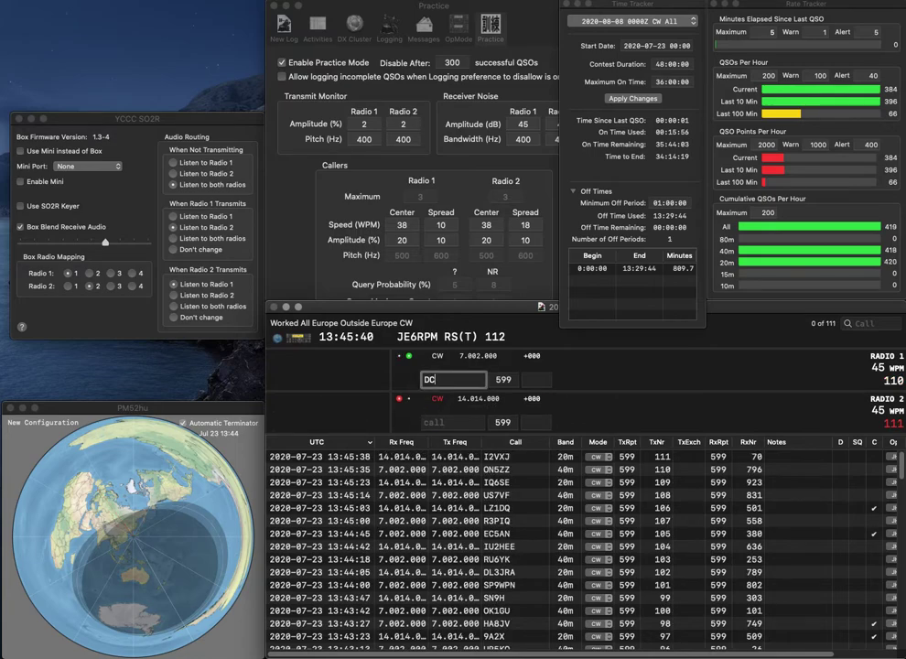
{"action": "type", "text": "1VC"}
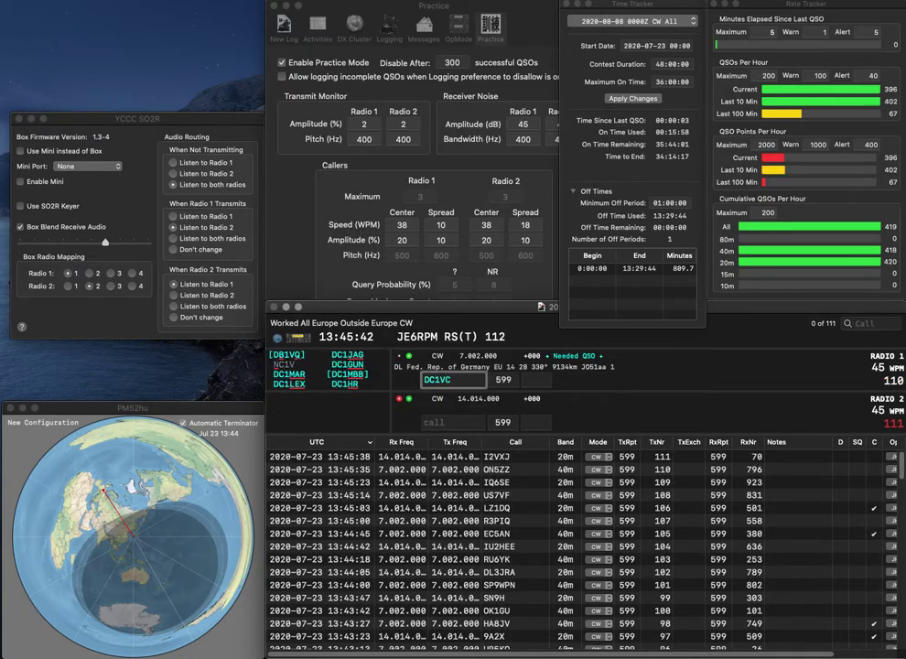
{"action": "key", "text": "Return"}
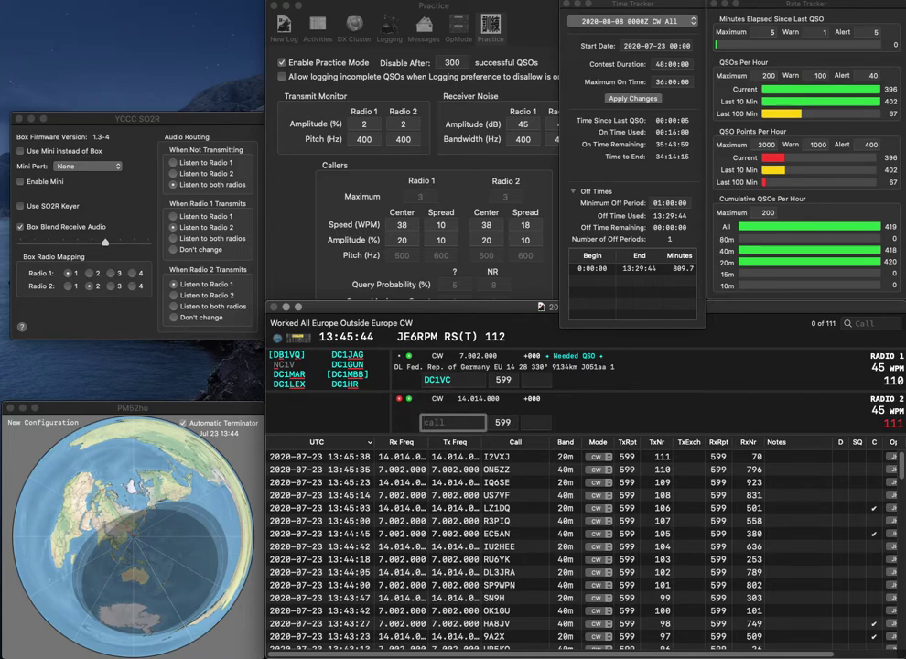
{"action": "type", "text": "5PS"}
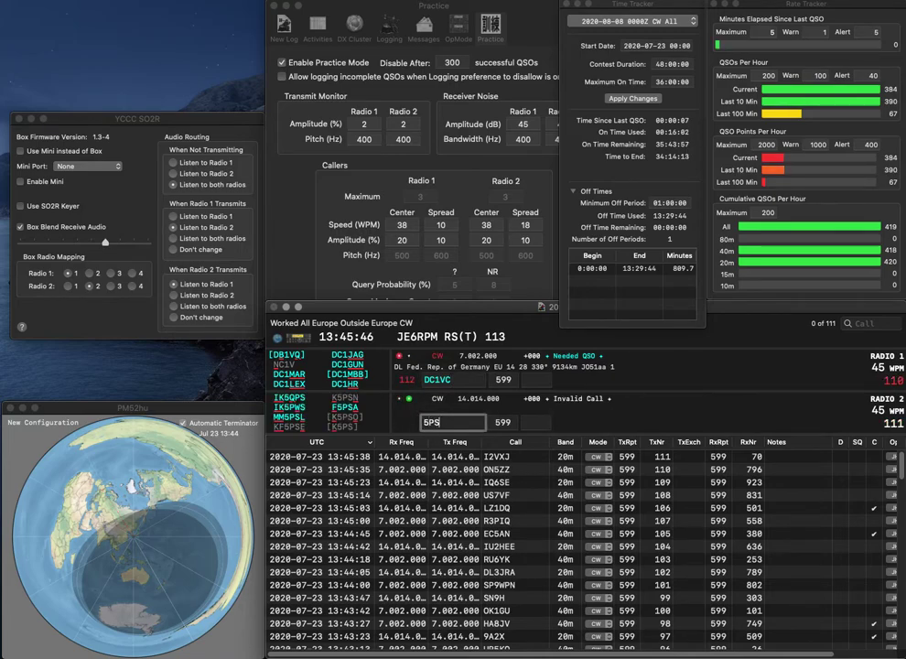
{"action": "type", "text": "AF"}
{"action": "key", "text": "Return"}
{"action": "key", "text": "BackSpace"}
{"action": "key", "text": "BackSpace"}
{"action": "key", "text": "BackSpace"}
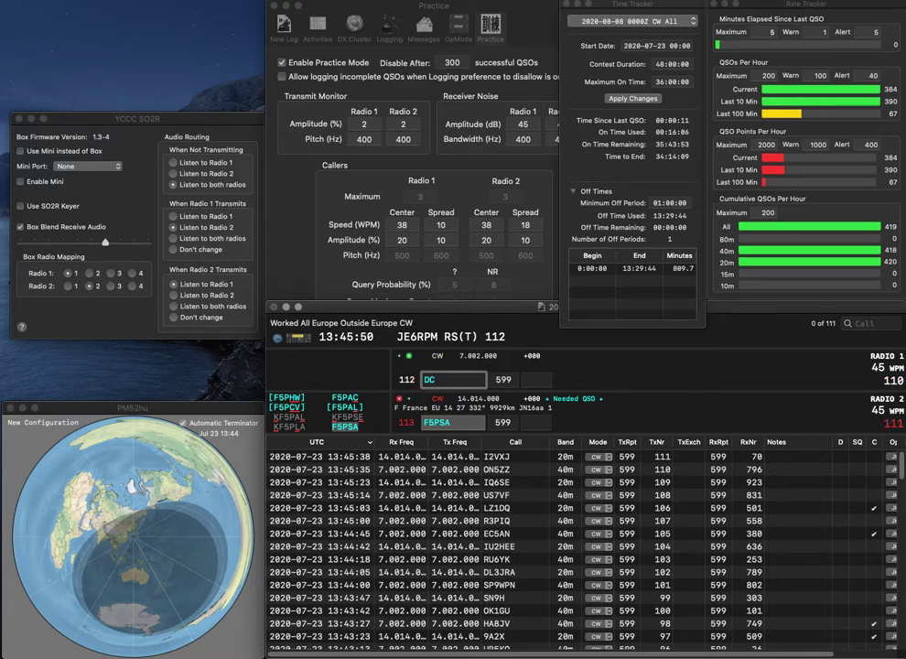
{"action": "type", "text": "2VE"}
{"action": "key", "text": "Return"}
{"action": "key", "text": "space"}
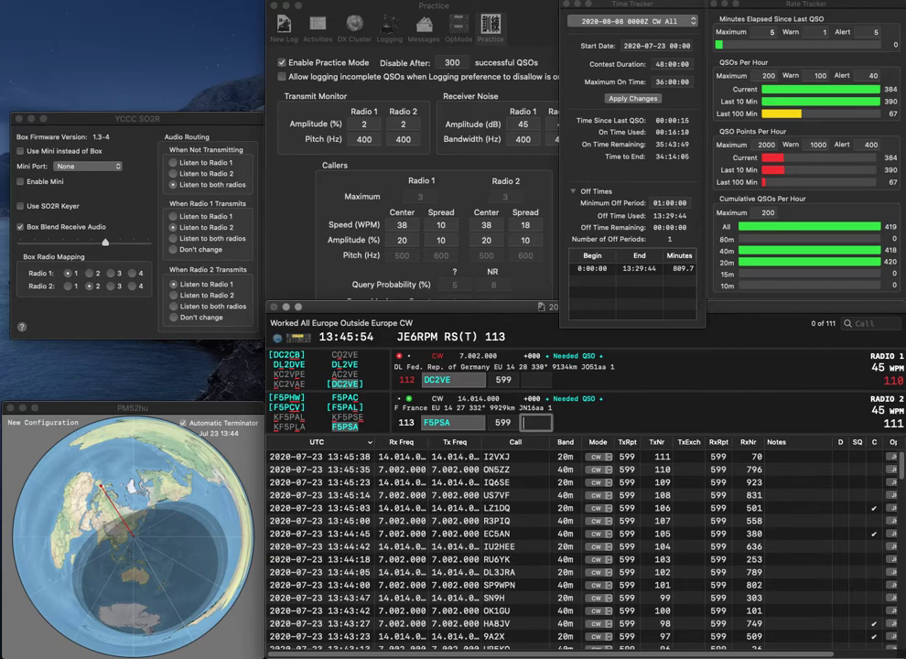
{"action": "type", "text": "299"}
{"action": "key", "text": "Return"}
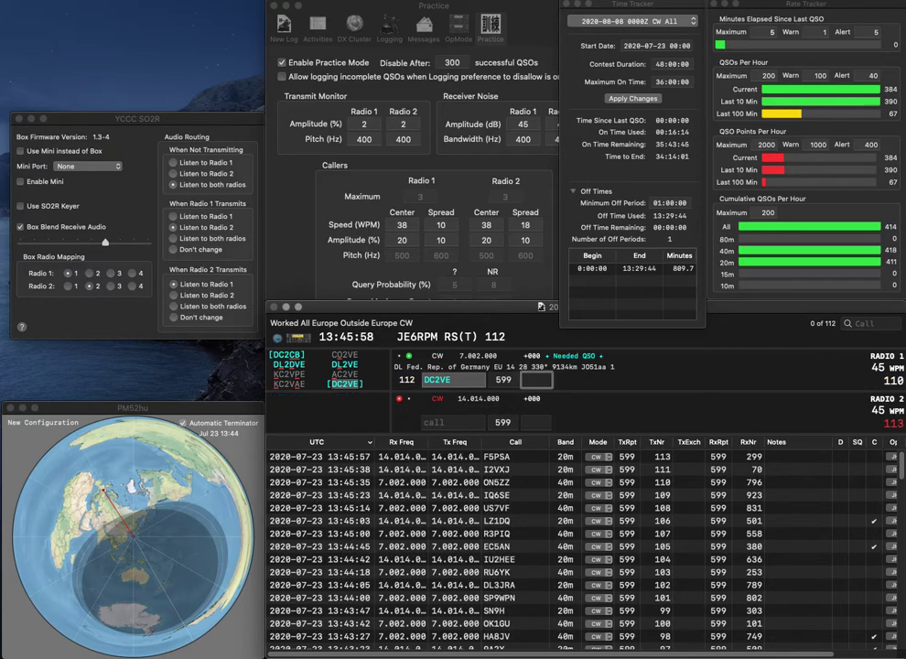
{"action": "type", "text": "904"}
{"action": "key", "text": "Return"}
{"action": "type", "text": "DK9CG"}
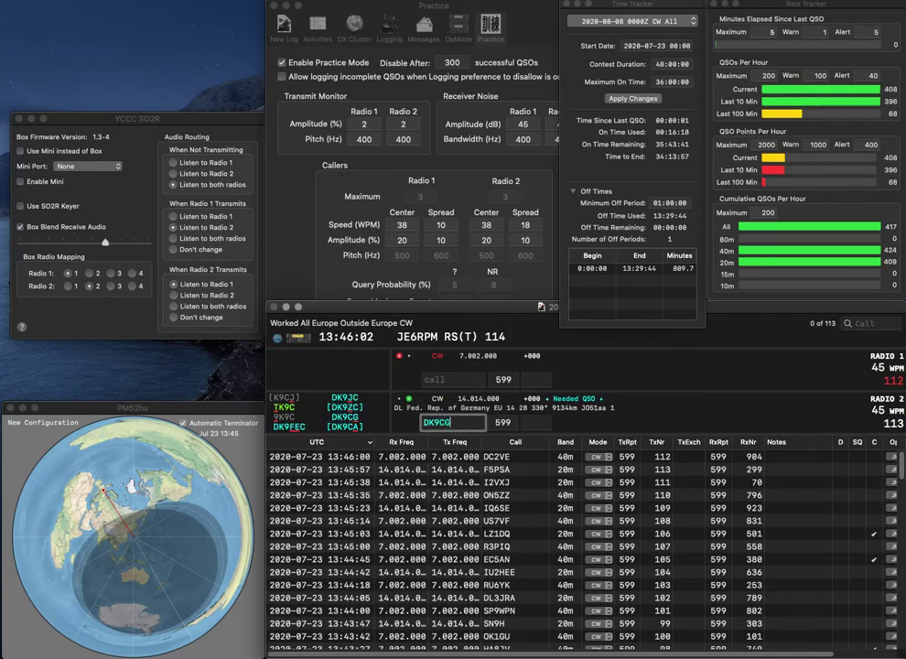
{"action": "key", "text": "Return"}
{"action": "type", "text": "EA3G"}
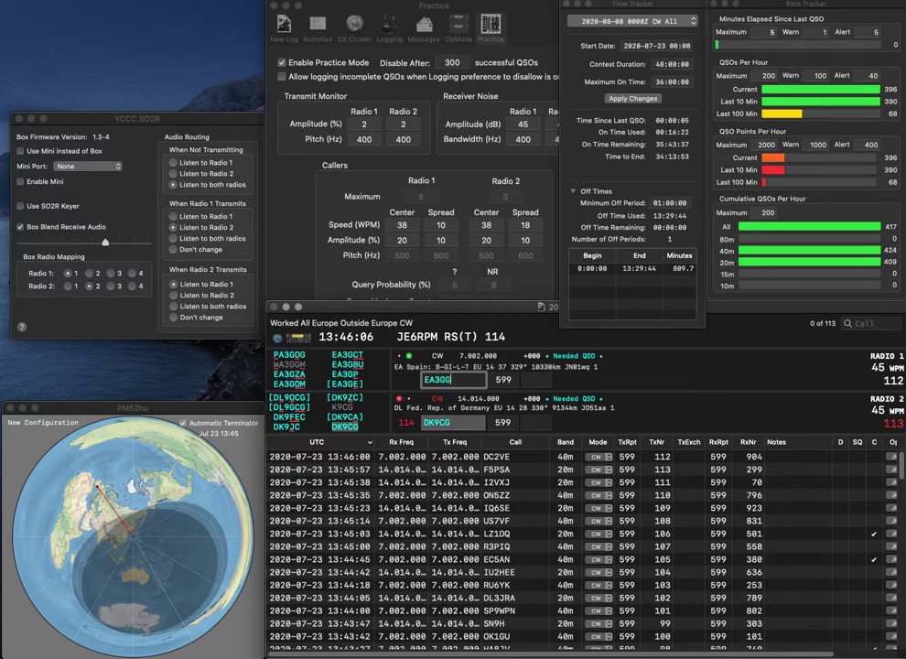
{"action": "type", "text": "QA"}
{"action": "key", "text": "Return"}
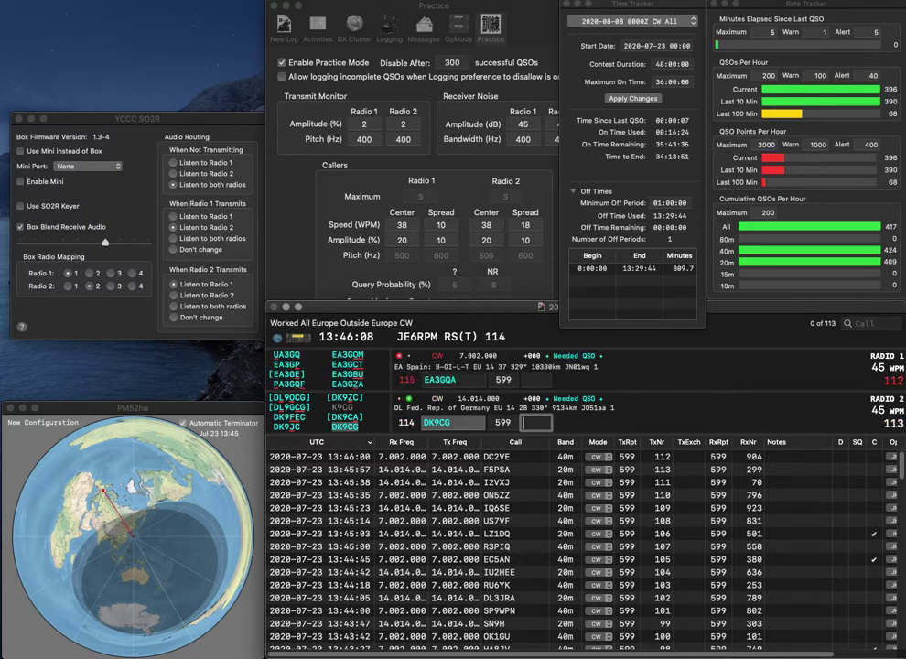
{"action": "type", "text": "125"}
{"action": "left_click", "coordinate": [450, 379]}
{"action": "key", "text": "BackSpace"}
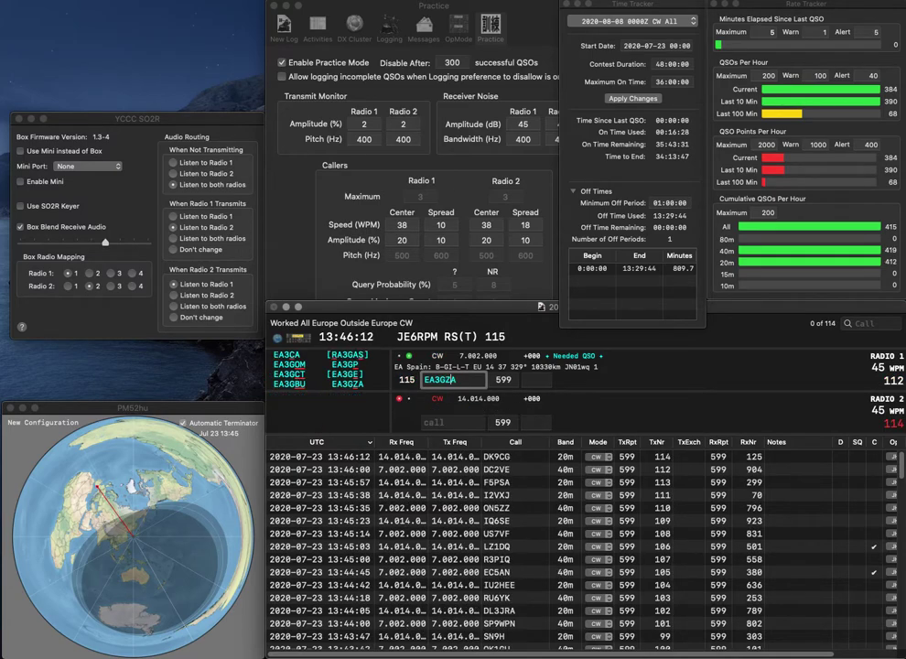
{"action": "type", "text": "Z"}
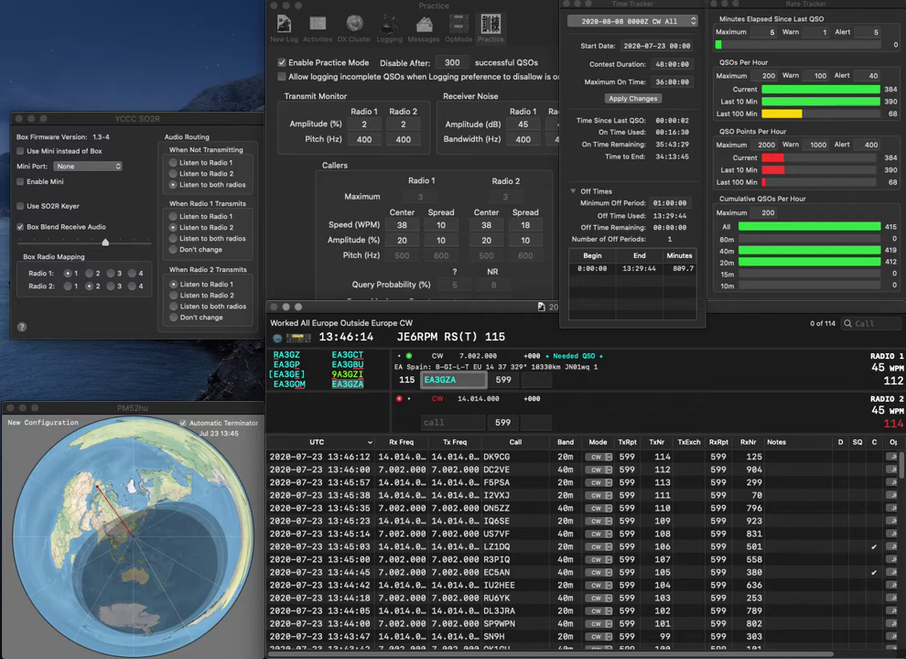
{"action": "key", "text": "Return"}
Answer OM3ZWA on Radio 2, and log EA3GZA on Radio 1 with received number 194 and OM3ZWA with 650
{"action": "type", "text": "M3ZWA"}
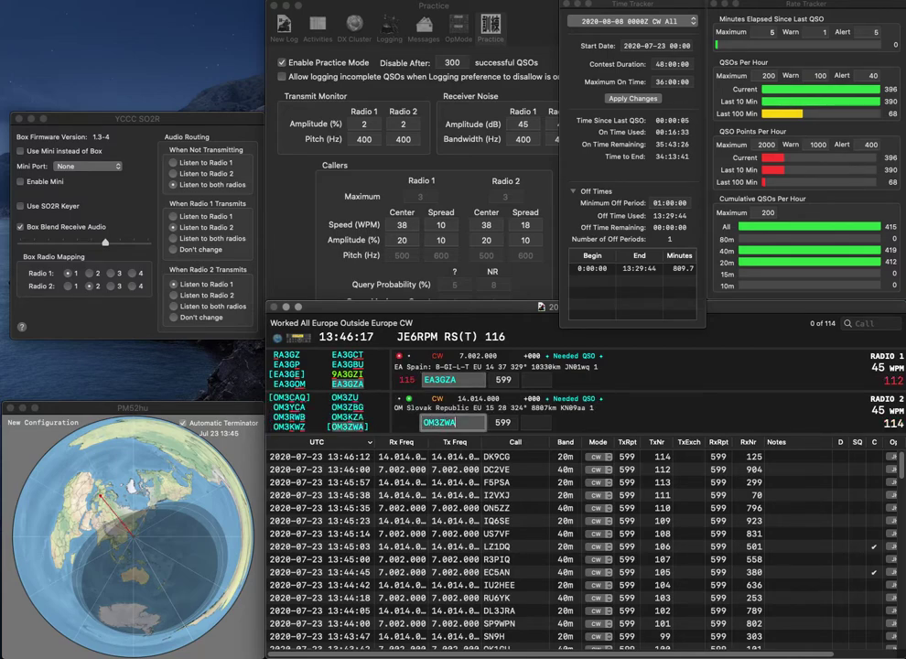
{"action": "key", "text": "Return"}
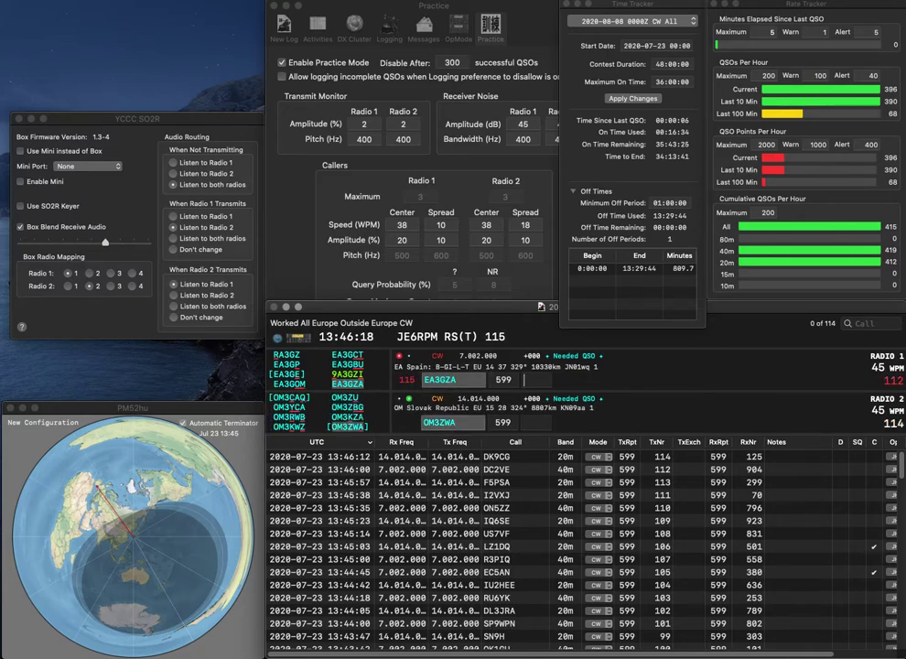
{"action": "type", "text": "194"}
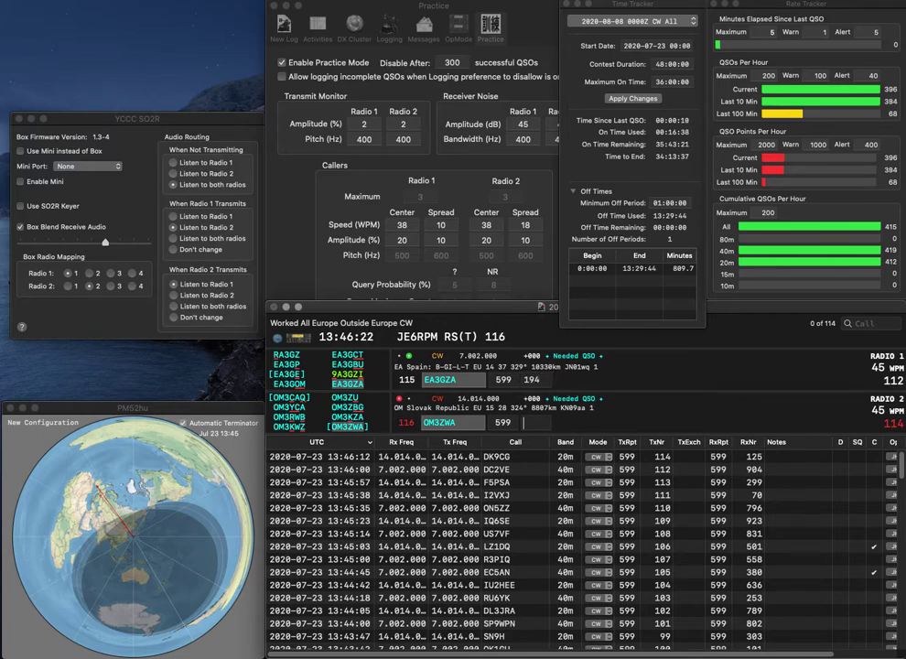
{"action": "key", "text": "Return"}
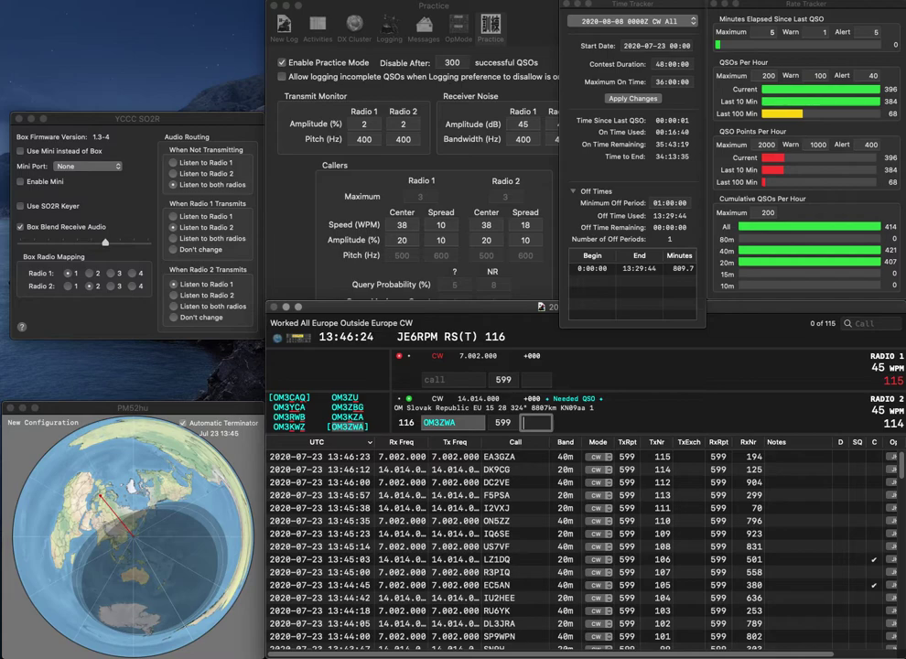
{"action": "type", "text": "650"}
{"action": "key", "text": "Return"}
Answer the partial call 2PAD on Radio 1 and M0UNI on Radio 2
{"action": "type", "text": "2PAD"}
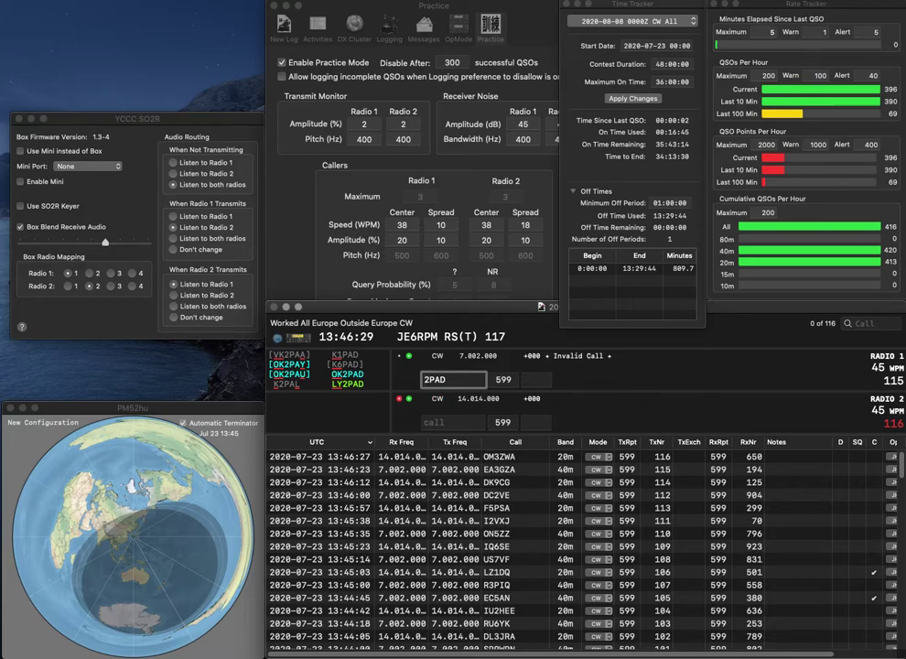
{"action": "key", "text": "Return"}
{"action": "type", "text": "M0UNI"}
{"action": "key", "text": "Return"}
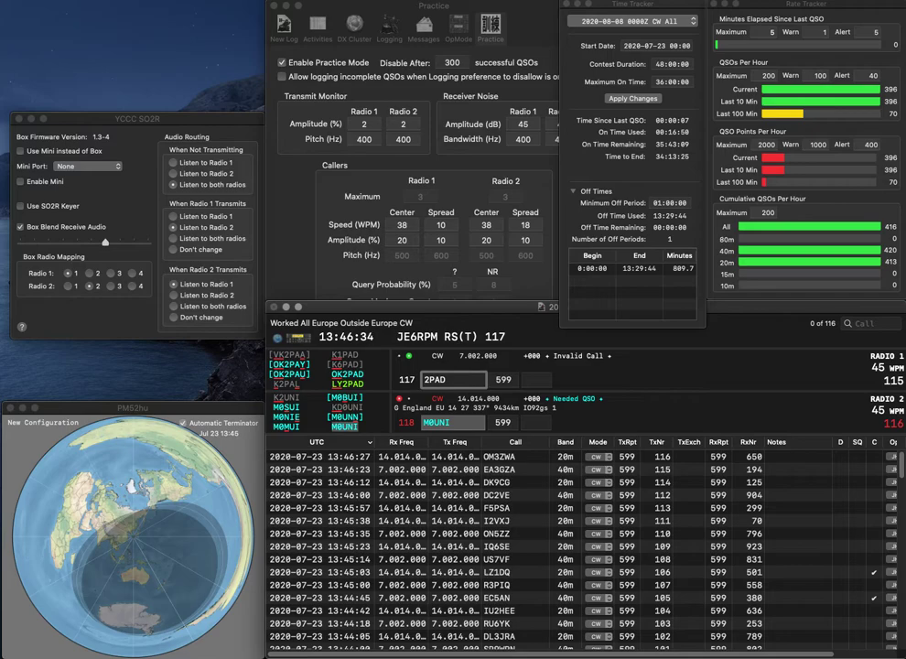
Complete the Radio 1 call as LY2PAD and send it with the exchange
{"action": "type", "text": "LY"}
{"action": "key", "text": "Return"}
{"action": "key", "text": "space"}
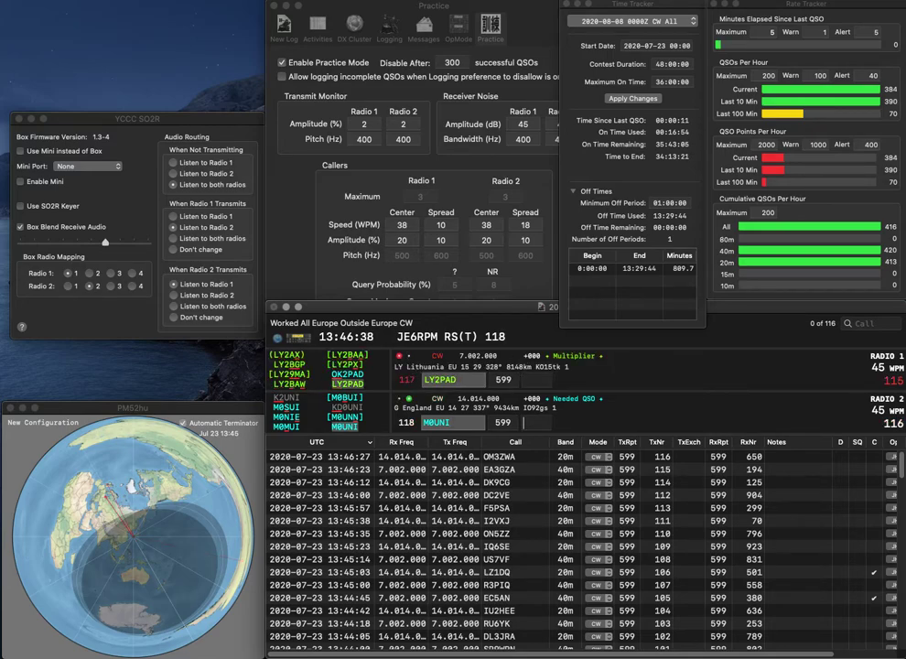
{"action": "type", "text": "260"}
{"action": "key", "text": "Return"}
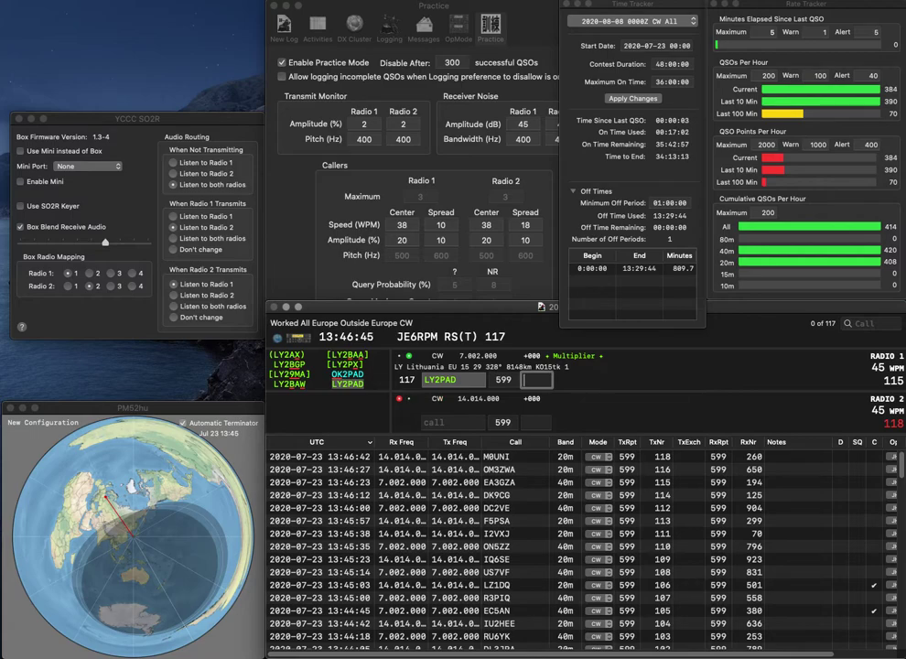
{"action": "type", "text": "1"}
{"action": "key", "text": "Return"}
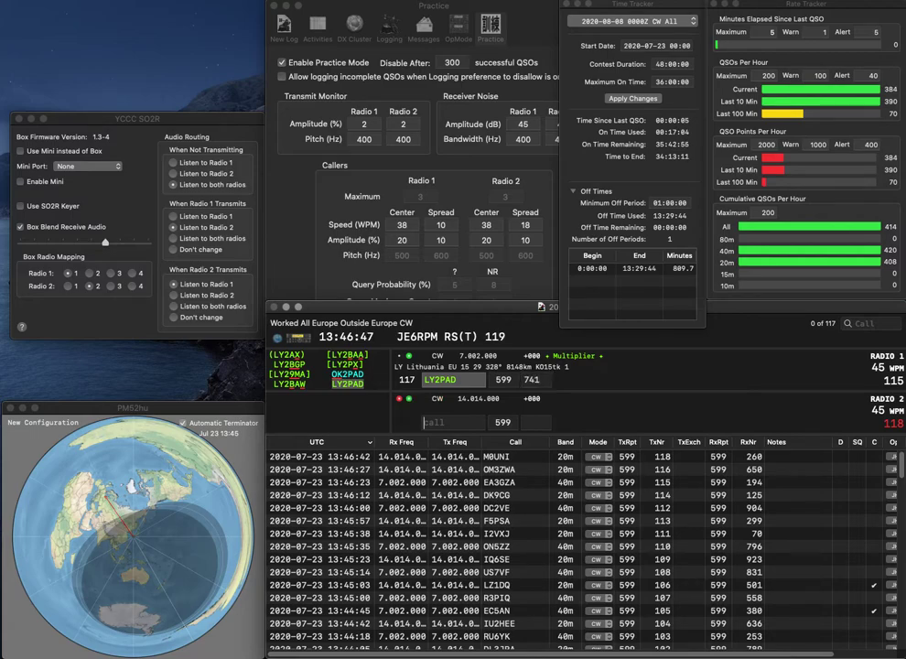
{"action": "type", "text": "IZ4AKO"}
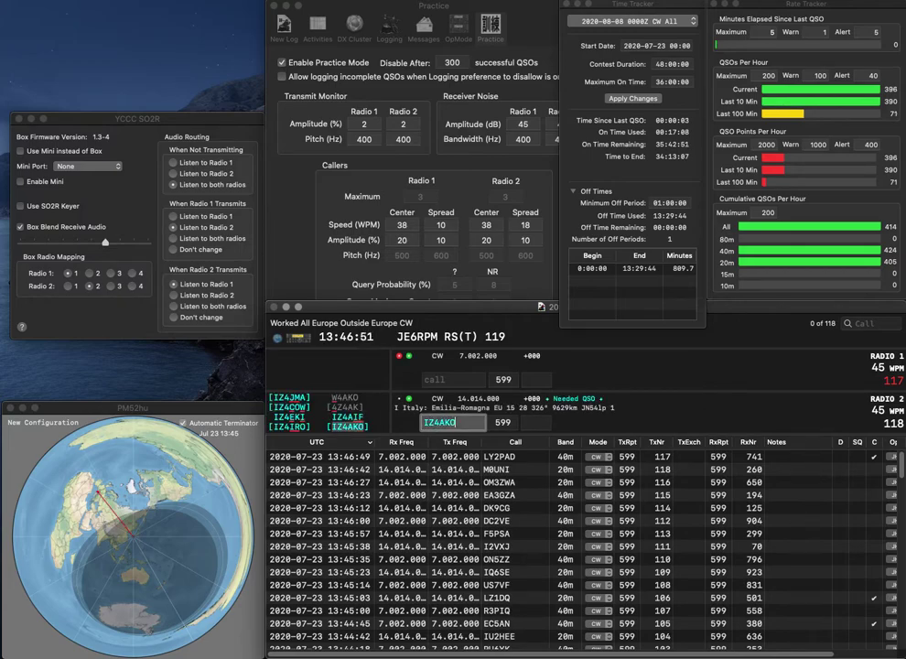
{"action": "key", "text": "Return"}
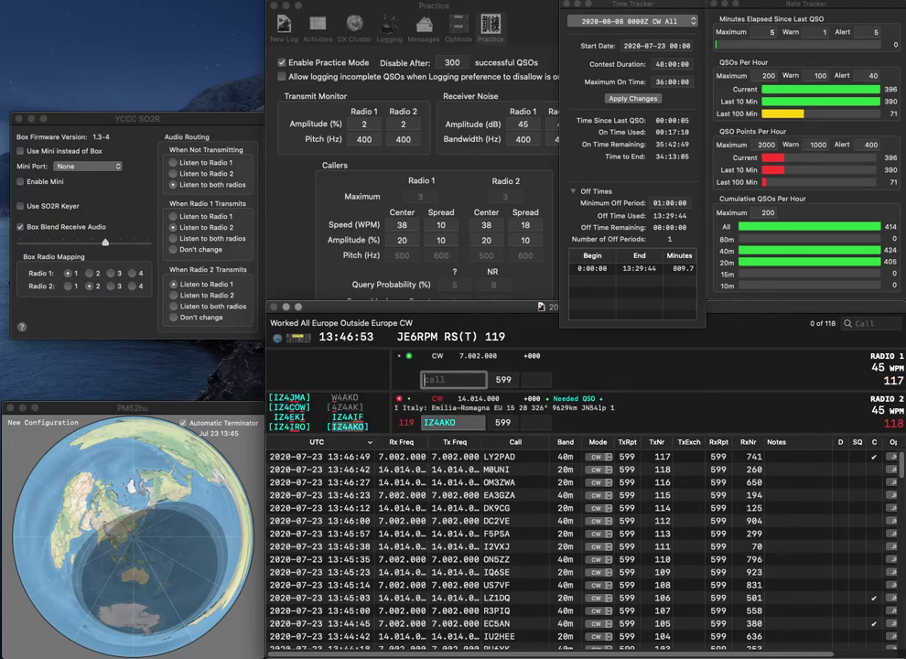
{"action": "type", "text": "OM2KI"}
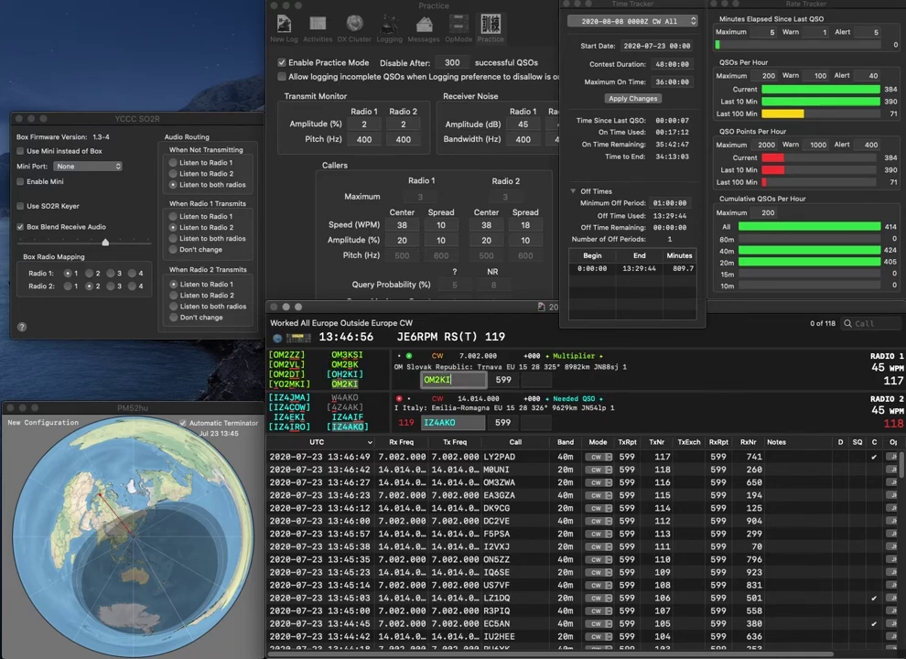
{"action": "left_click", "coordinate": [455, 423]}
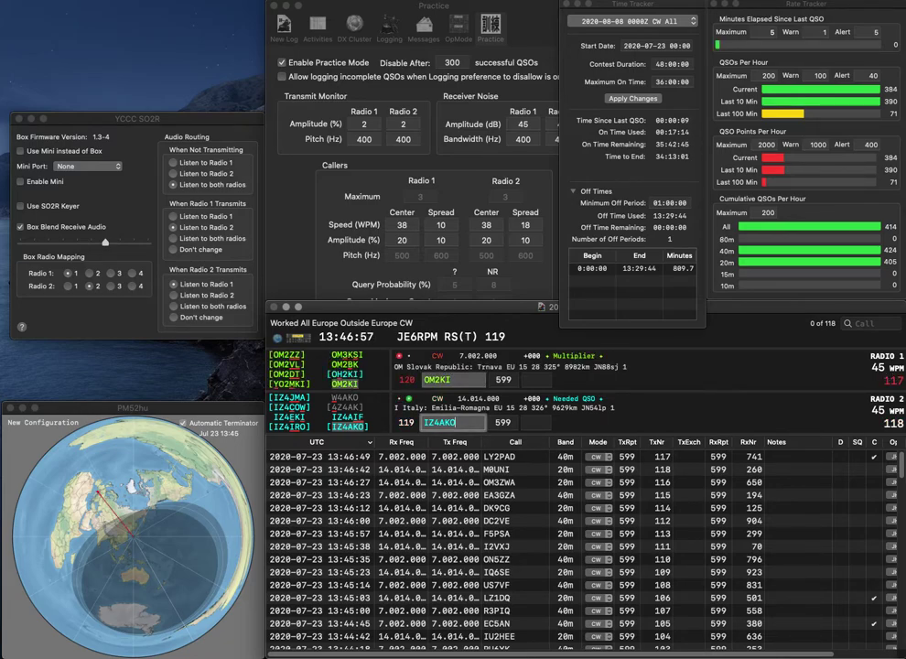
Log IZ4AKO on Radio 2 with received number 885 and OM2KI on Radio 1 with 383
{"action": "left_click", "coordinate": [535, 423]}
{"action": "type", "text": "885"}
{"action": "left_click", "coordinate": [537, 379]}
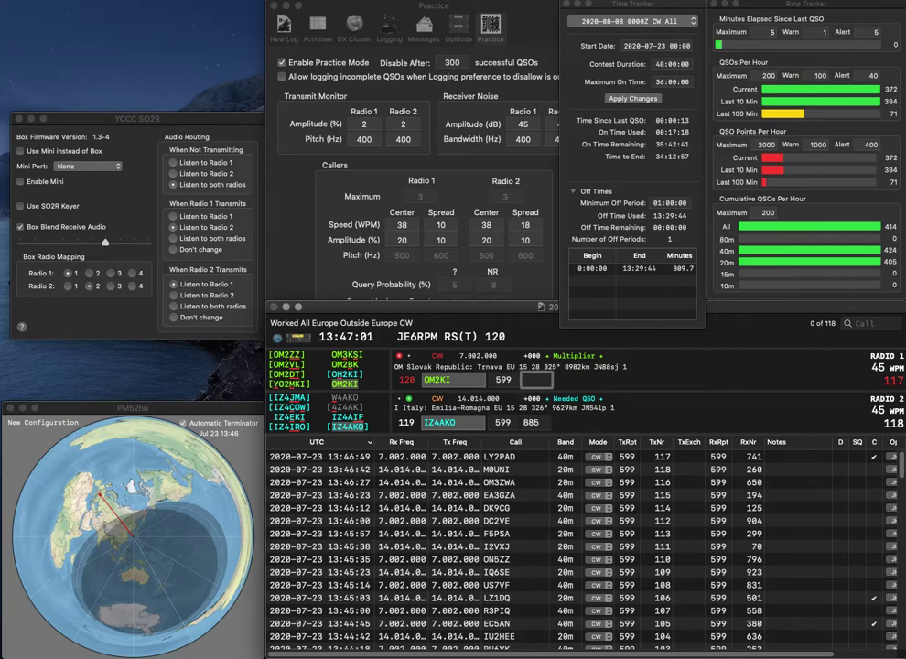
{"action": "type", "text": "383"}
{"action": "key", "text": "Return"}
Answer the partial call 2V on Radio 2 and F8AEE on Radio 1
{"action": "type", "text": "2V"}
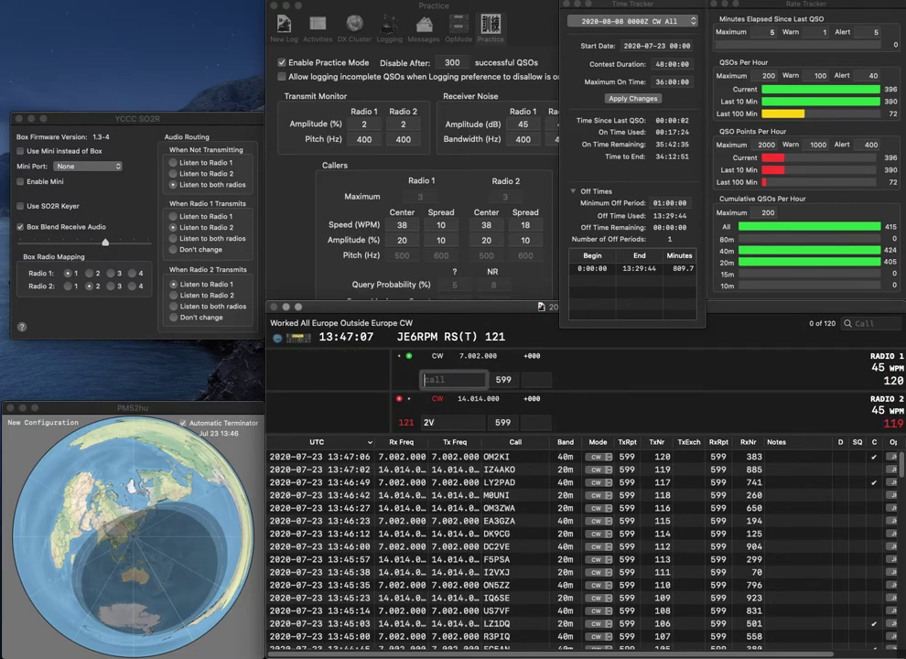
{"action": "type", "text": "F8AEE"}
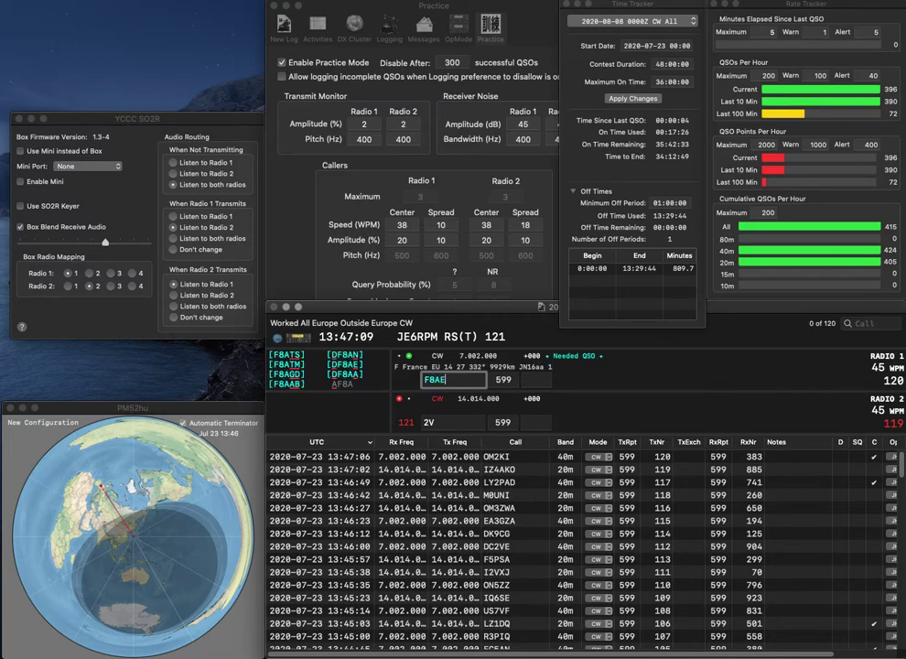
{"action": "key", "text": "Return"}
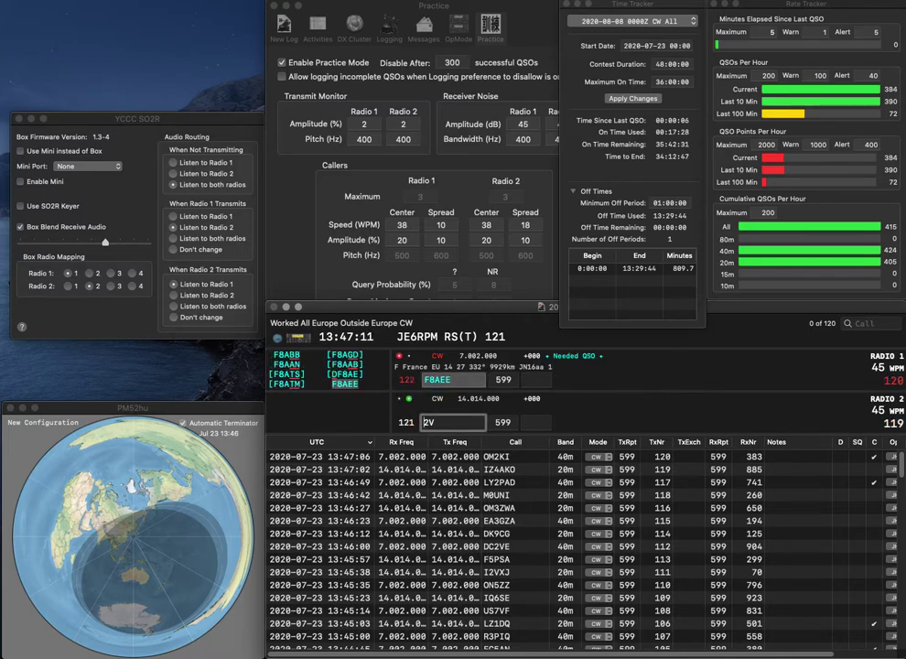
{"action": "type", "text": "YR"}
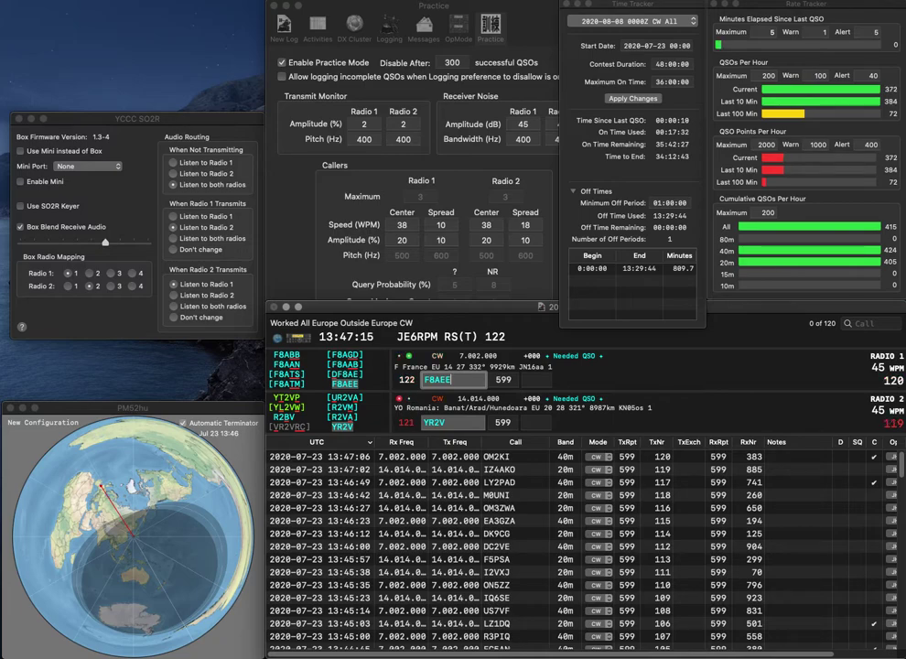
{"action": "key", "text": "space"}
{"action": "type", "text": "336"}
{"action": "key", "text": "Return"}
{"action": "type", "text": "329"}
{"action": "key", "text": "Return"}
Answer F4FCE on Radio 1 and LY7X on Radio 2
{"action": "type", "text": "FC"}
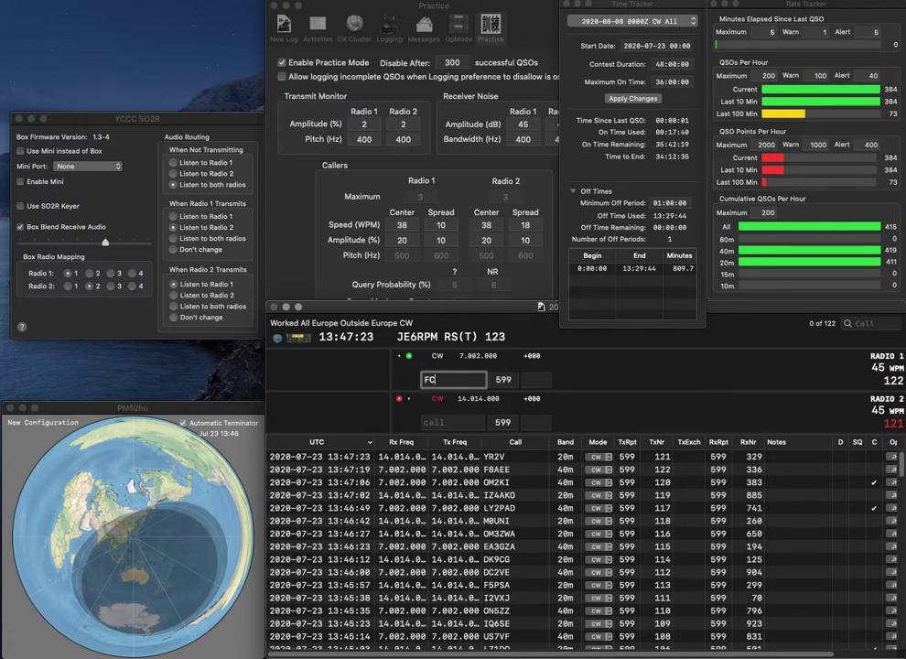
{"action": "type", "text": "EF4"}
{"action": "key", "text": "Return"}
{"action": "type", "text": "RYX"}
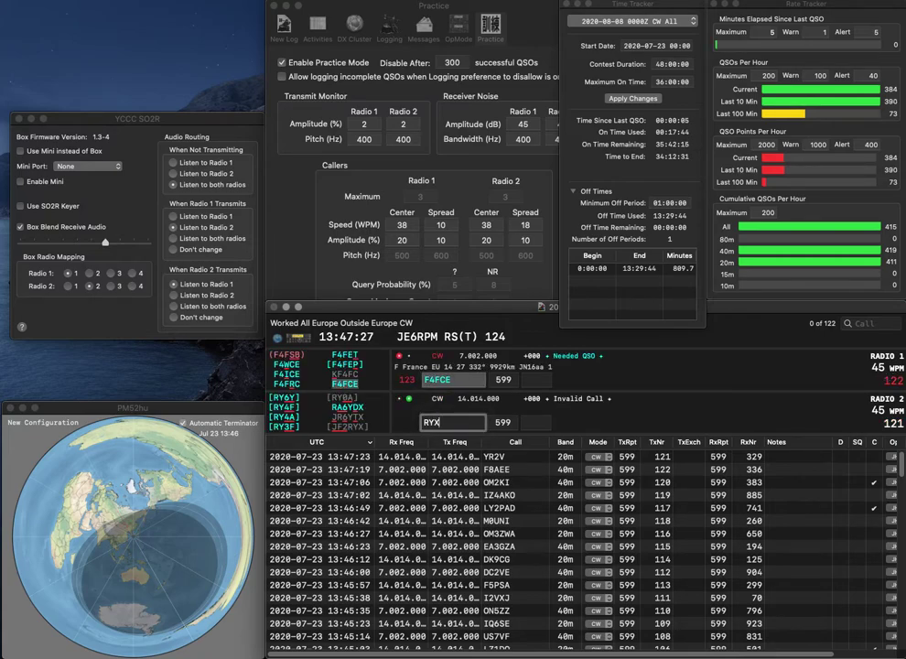
{"action": "key", "text": "Left"}
{"action": "type", "text": "7"}
{"action": "key", "text": "Left"}
{"action": "key", "text": "Left"}
{"action": "key", "text": "BackSpace"}
{"action": "type", "text": "L"}
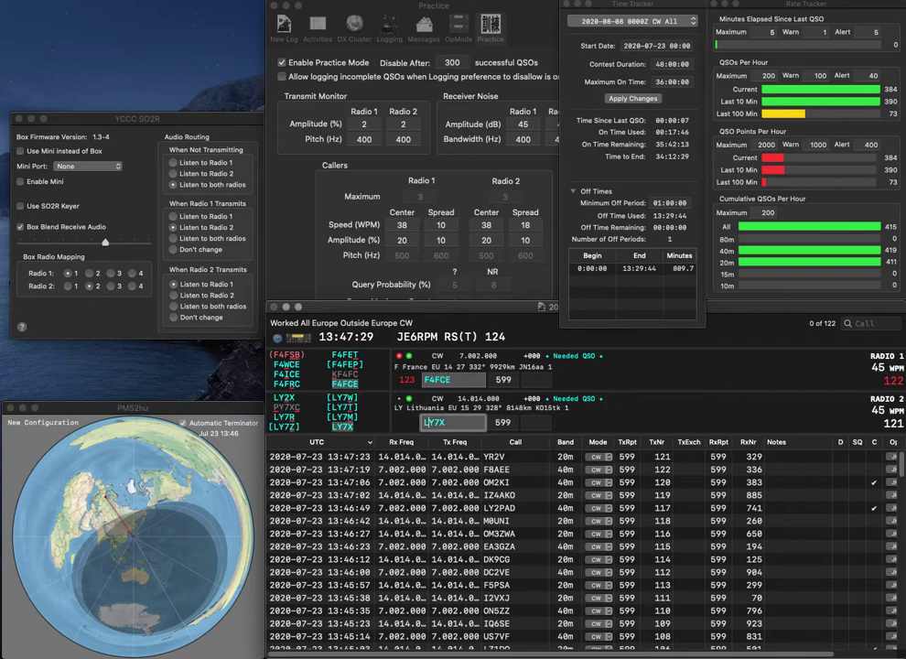
{"action": "key", "text": "Return"}
{"action": "type", "text": "5"}
{"action": "key", "text": "Return"}
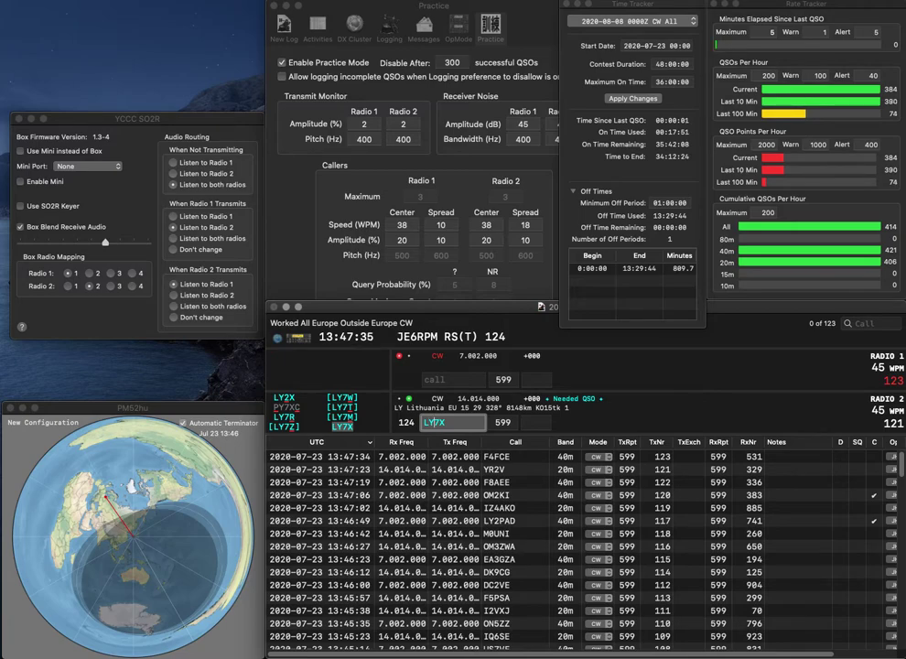
{"action": "key", "text": "Return"}
{"action": "type", "text": "916"}
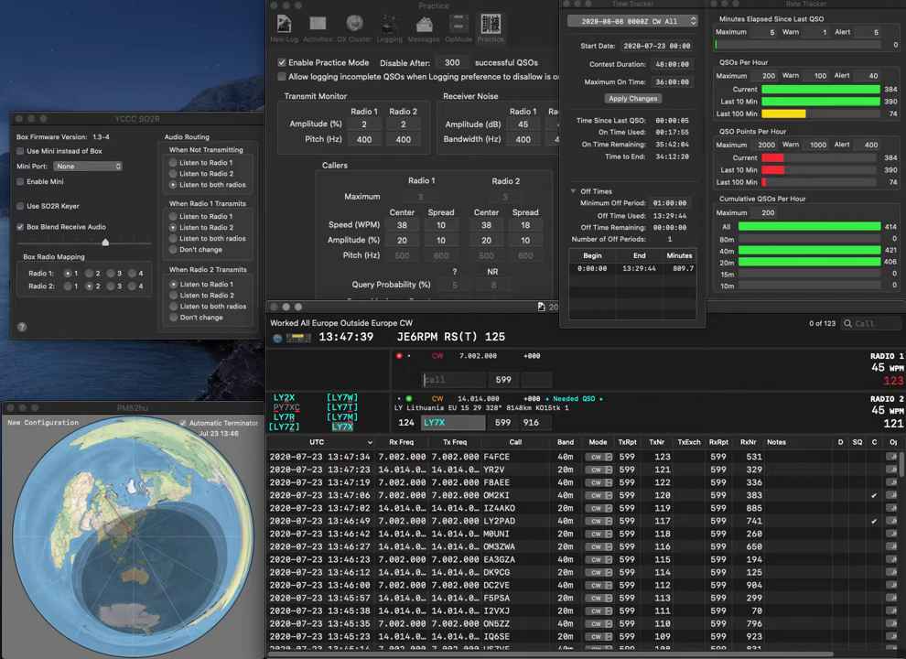
{"action": "key", "text": "Return"}
Answer ON4CT on Radio 1 and I4LCK on Radio 2
{"action": "type", "text": "ON"}
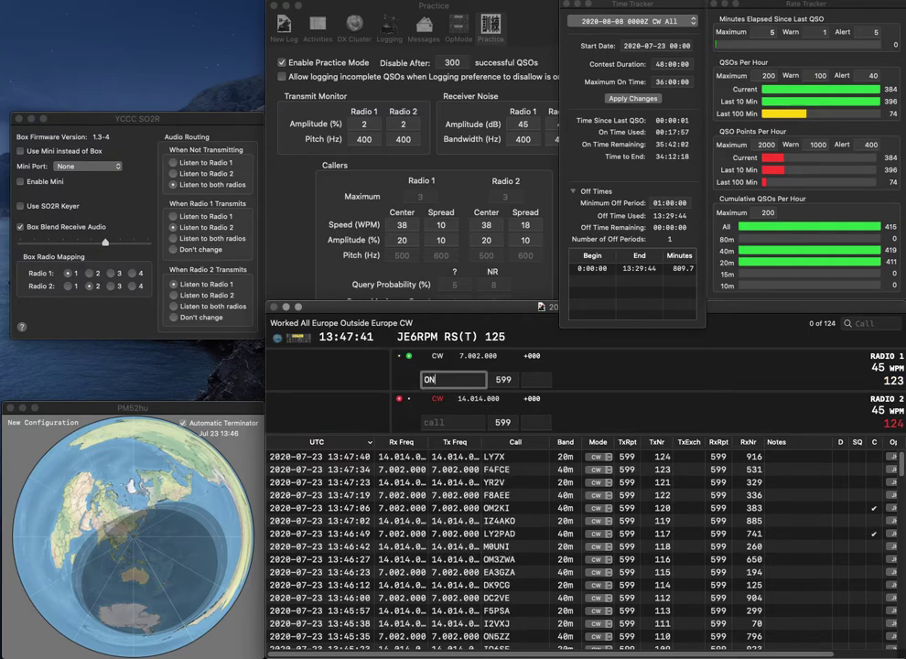
{"action": "type", "text": "4CT"}
{"action": "key", "text": "Return"}
{"action": "type", "text": "IVLCK"}
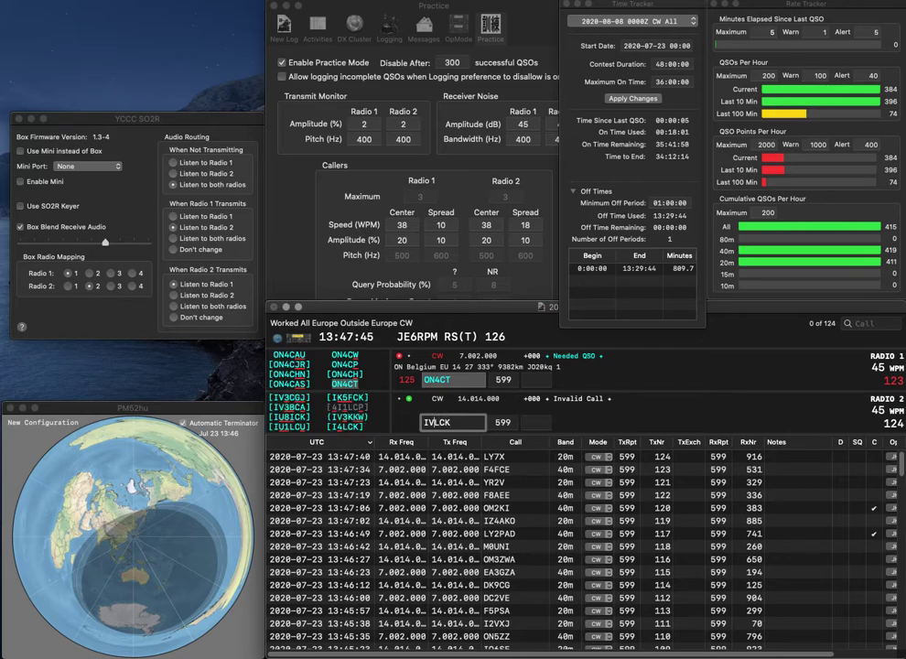
{"action": "key", "text": "Left"}
{"action": "key", "text": "Left"}
{"action": "key", "text": "Left"}
{"action": "key", "text": "BackSpace"}
{"action": "type", "text": "4"}
{"action": "key", "text": "Return"}
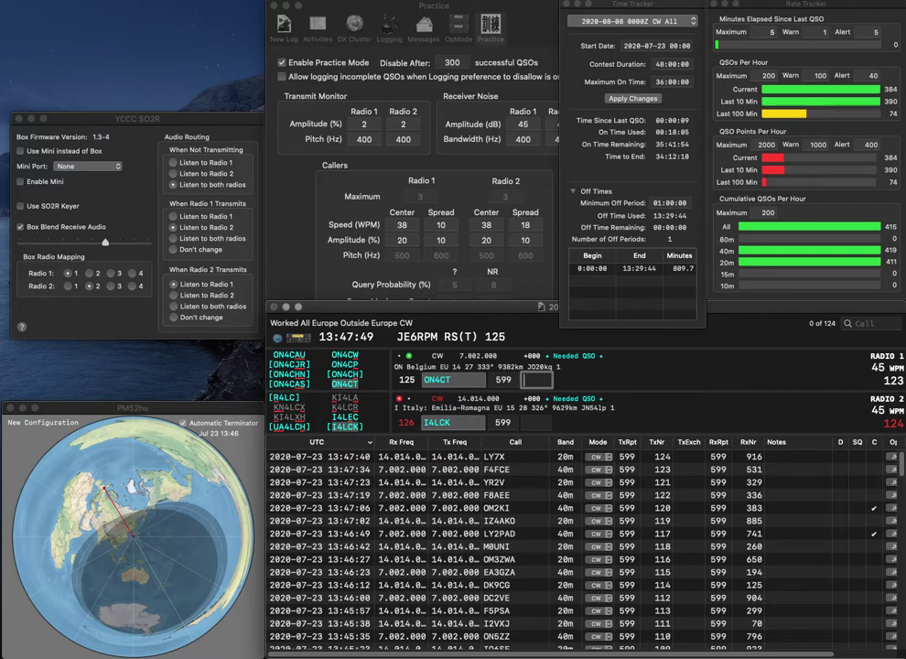
{"action": "key", "text": "Return"}
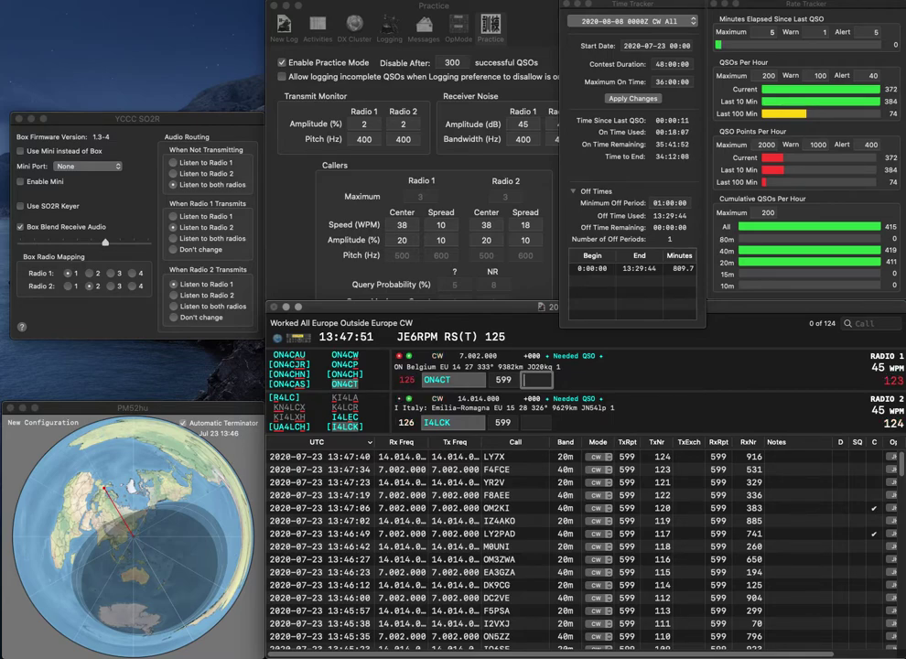
{"action": "type", "text": "984"}
{"action": "key", "text": "Return"}
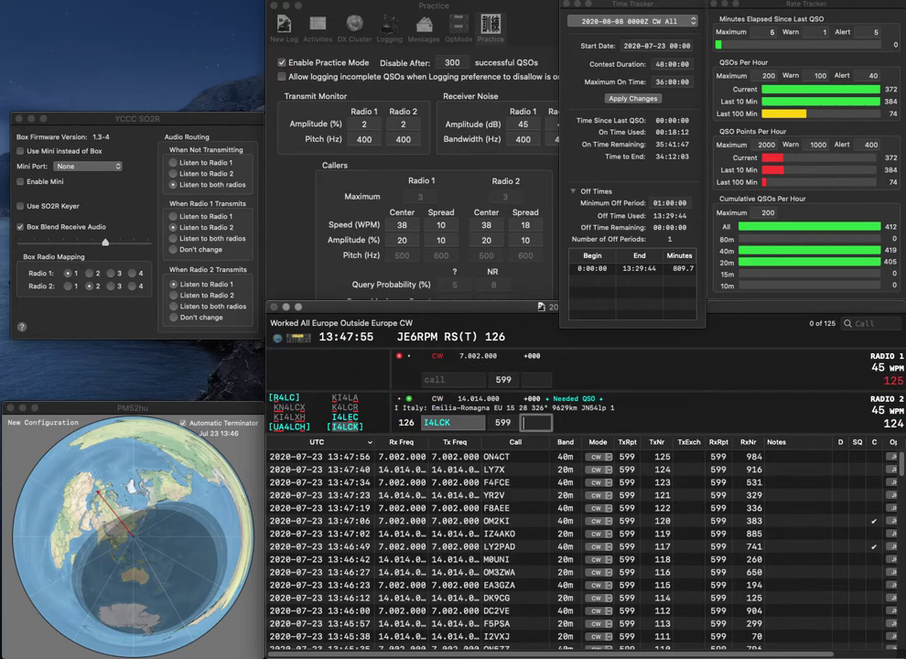
{"action": "type", "text": "471"}
{"action": "key", "text": "Return"}
{"action": "type", "text": "9MON"}
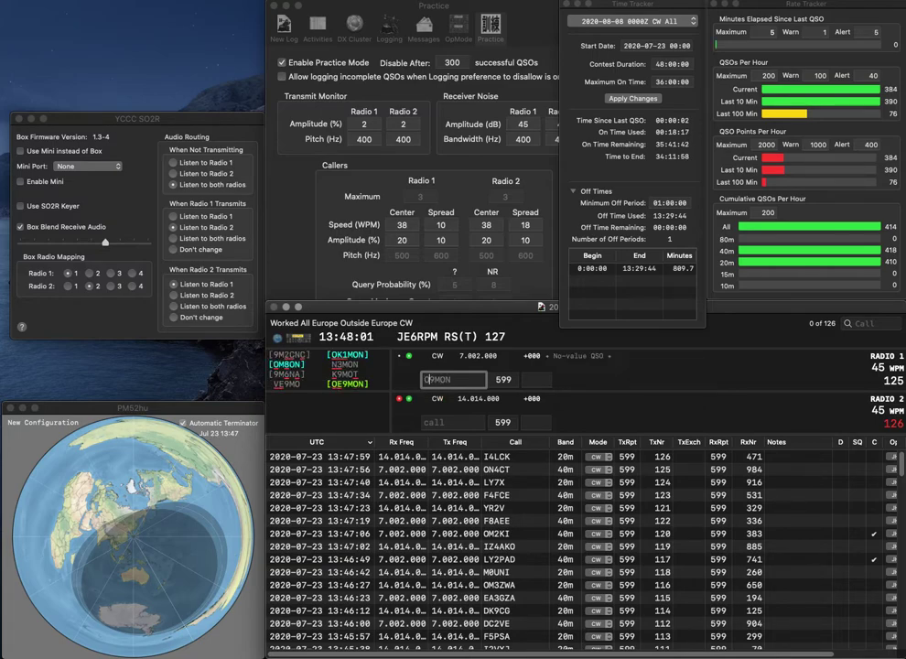
{"action": "type", "text": "OE"}
{"action": "key", "text": "Return"}
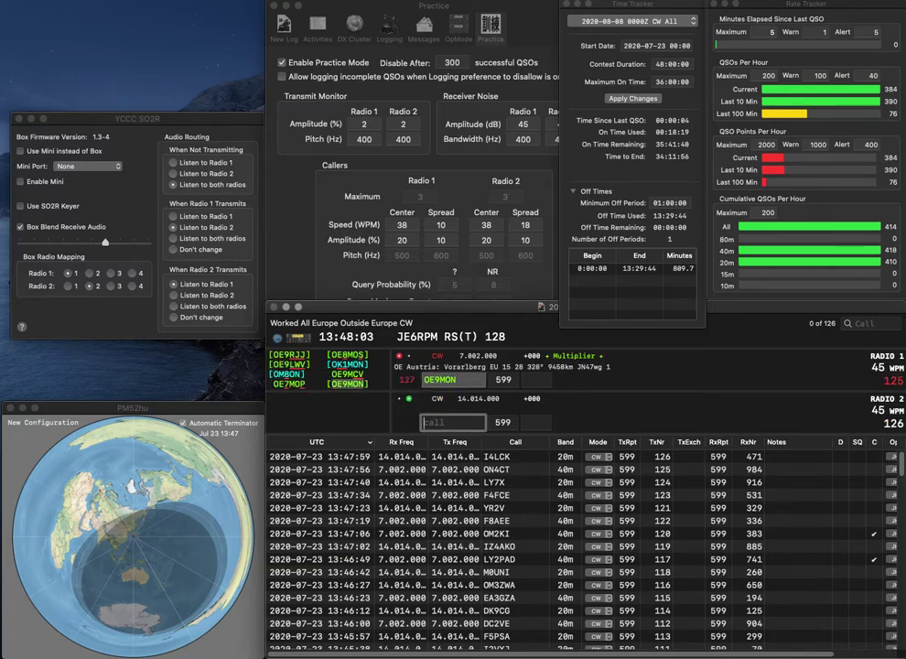
Answer GM6LQW on Radio 2 and log OE9MON on Radio 1 with received number 971
{"action": "type", "text": "GM6L"}
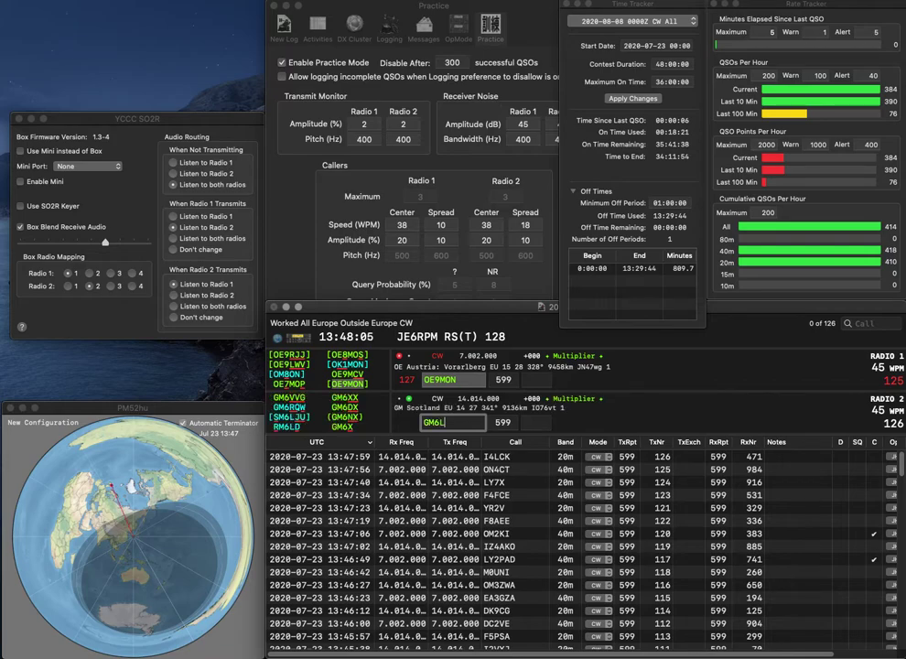
{"action": "type", "text": "W"}
{"action": "key", "text": "BackSpace"}
{"action": "type", "text": "QW"}
{"action": "key", "text": "Return"}
{"action": "type", "text": "971"}
{"action": "key", "text": "Return"}
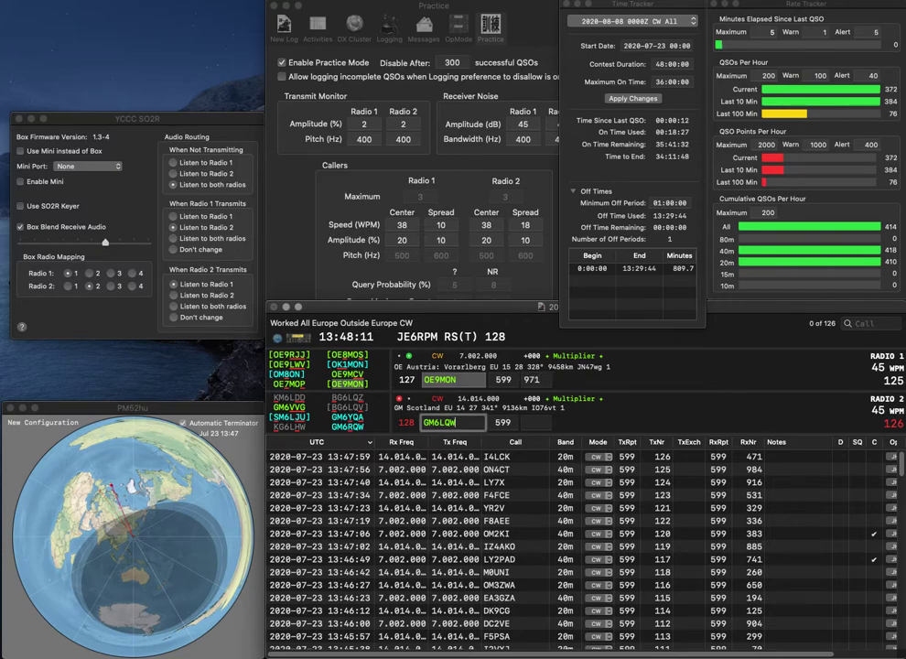
{"action": "key", "text": "Left"}
{"action": "key", "text": "BackSpace"}
{"action": "type", "text": "R"}
{"action": "key", "text": "Return"}
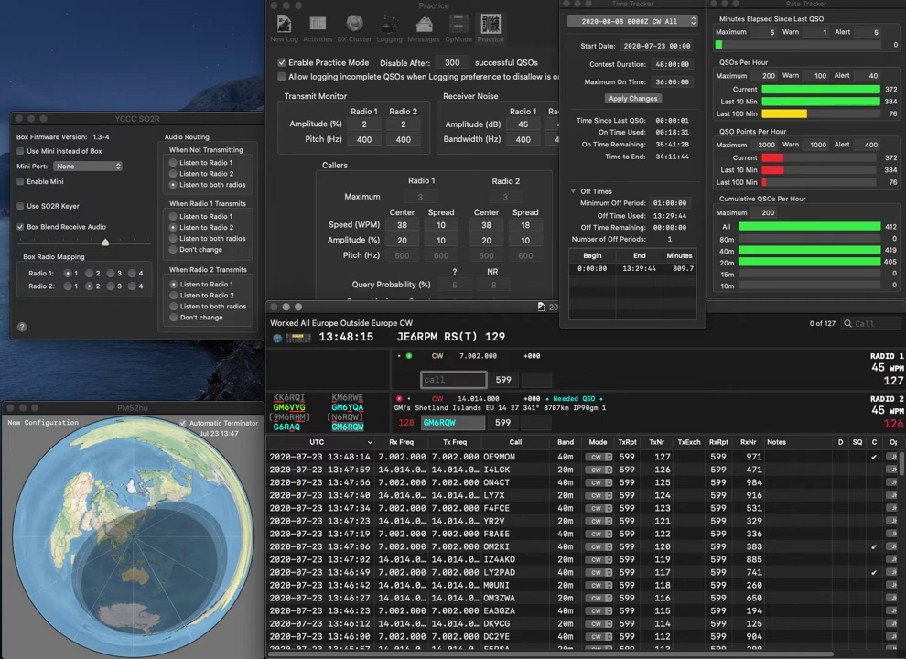
{"action": "type", "text": "OH3MC"}
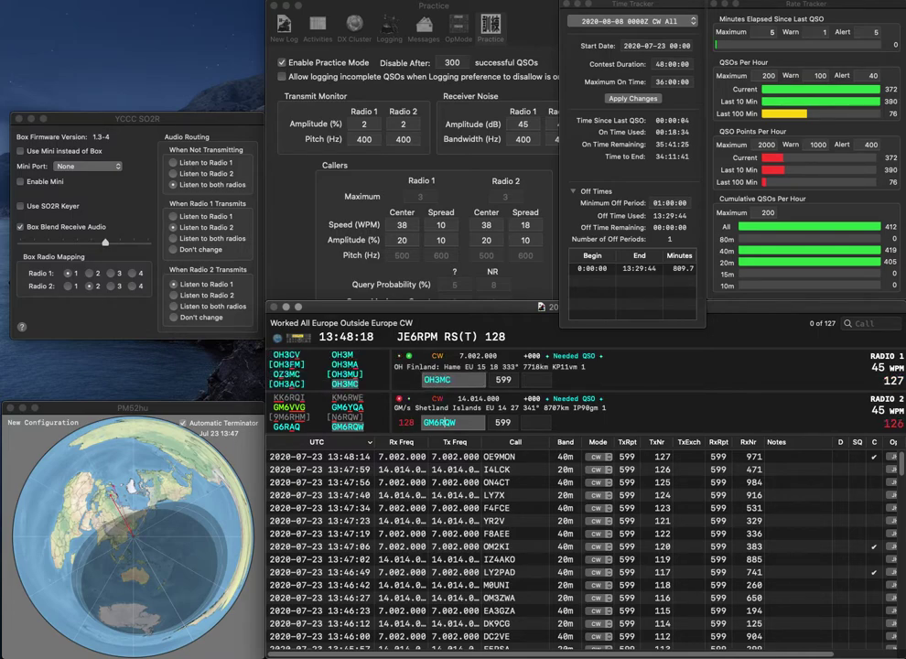
{"action": "key", "text": "Tab"}
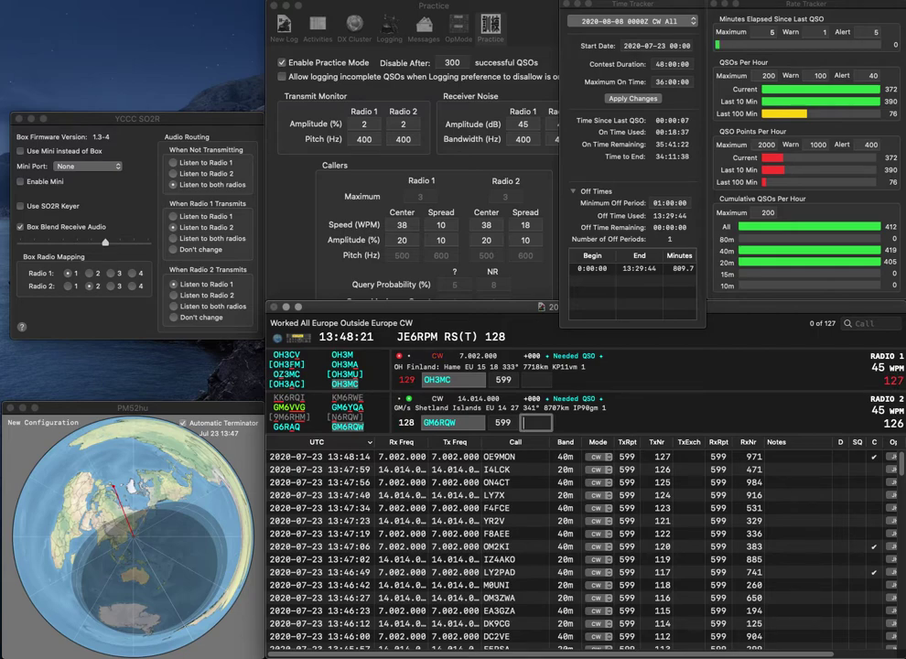
{"action": "type", "text": "391"}
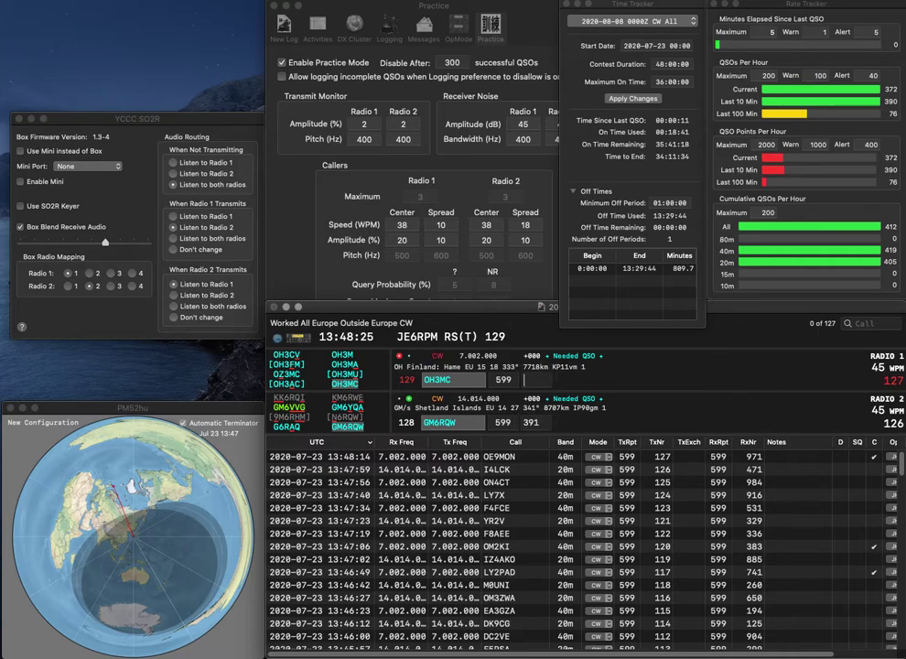
{"action": "key", "text": "Return"}
{"action": "type", "text": "138"}
{"action": "key", "text": "Return"}
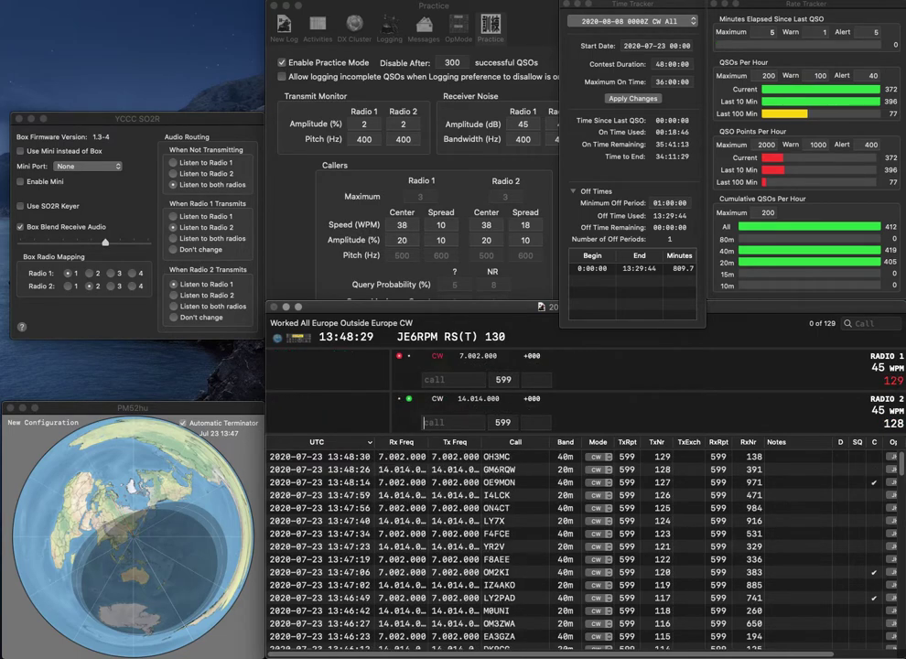
Send the partial call VC on Radio 2 and answer HA3PW on Radio 1
{"action": "type", "text": "VC"}
{"action": "key", "text": "Return"}
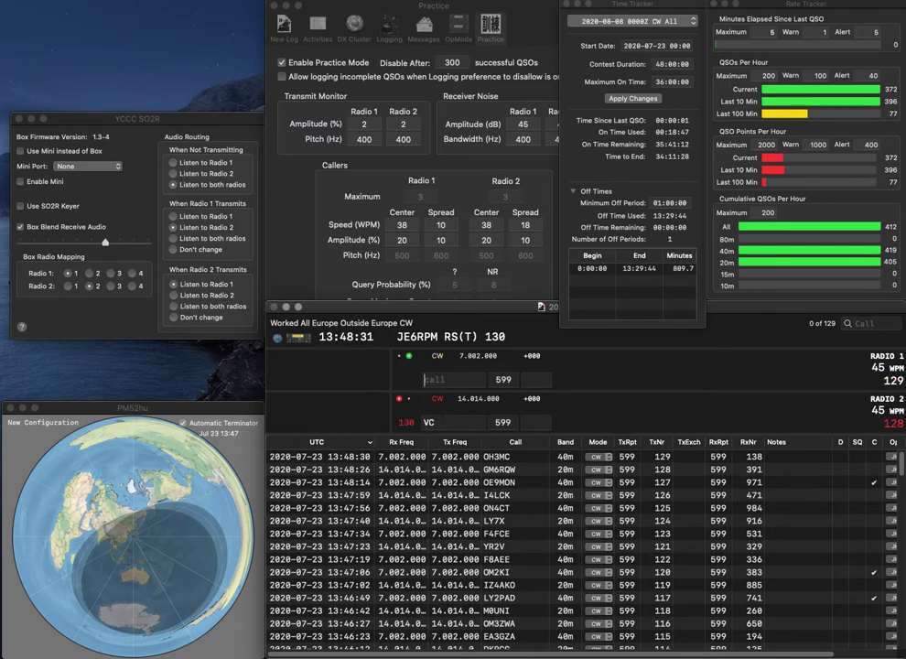
{"action": "type", "text": "HA3PW"}
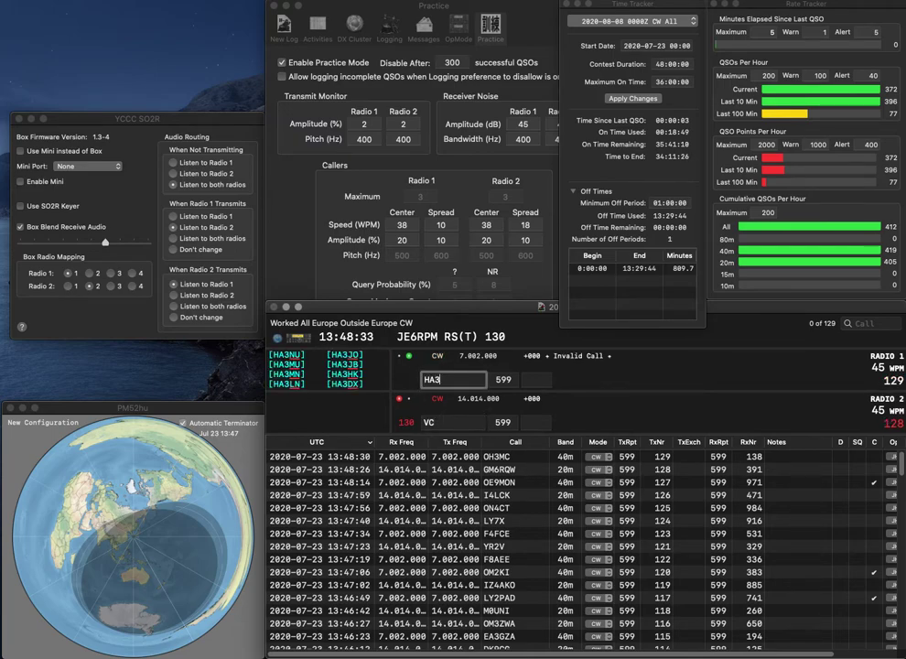
{"action": "key", "text": "Return"}
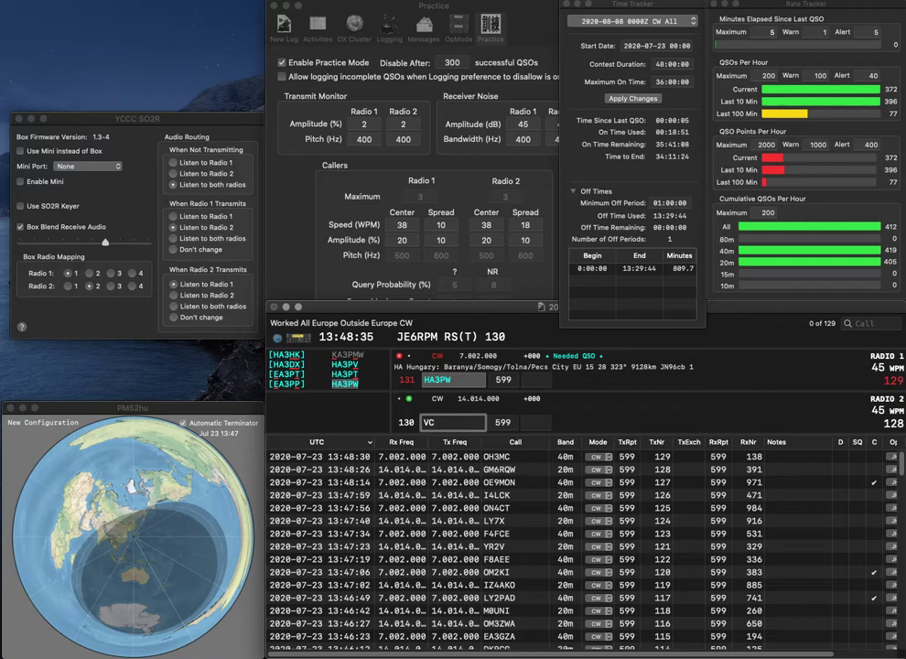
{"action": "type", "text": "Y2"}
{"action": "key", "text": "Left"}
{"action": "key", "text": "Left"}
{"action": "type", "text": "U"}
{"action": "key", "text": "Return"}
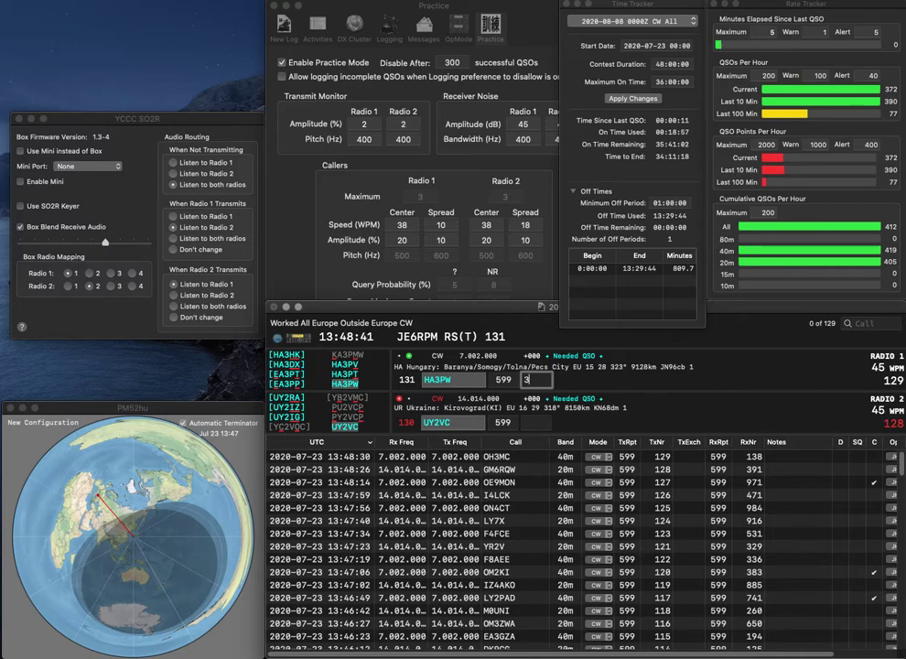
{"action": "key", "text": "Return"}
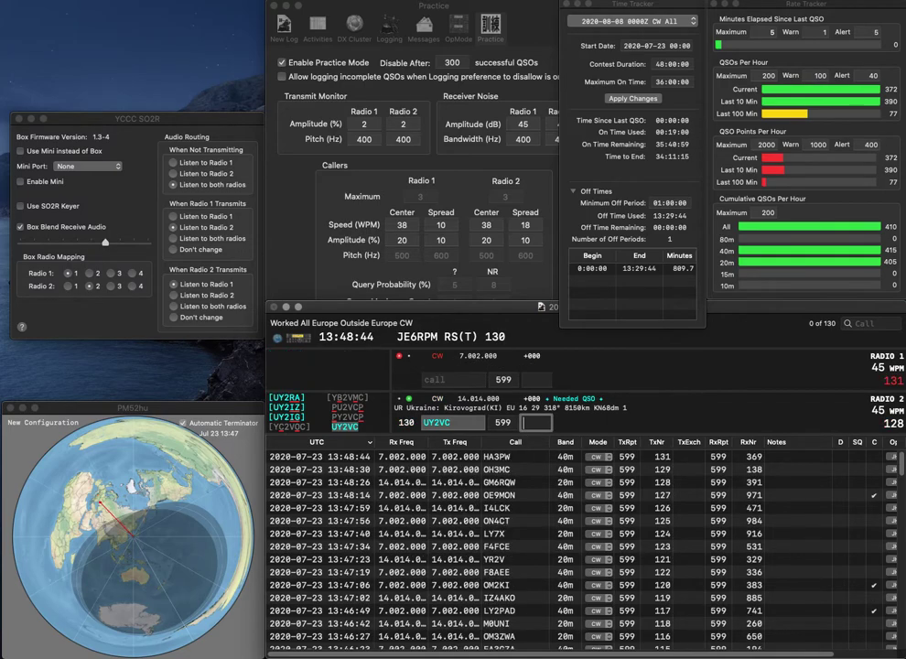
{"action": "type", "text": "201"}
{"action": "key", "text": "Return"}
{"action": "type", "text": "IK"}
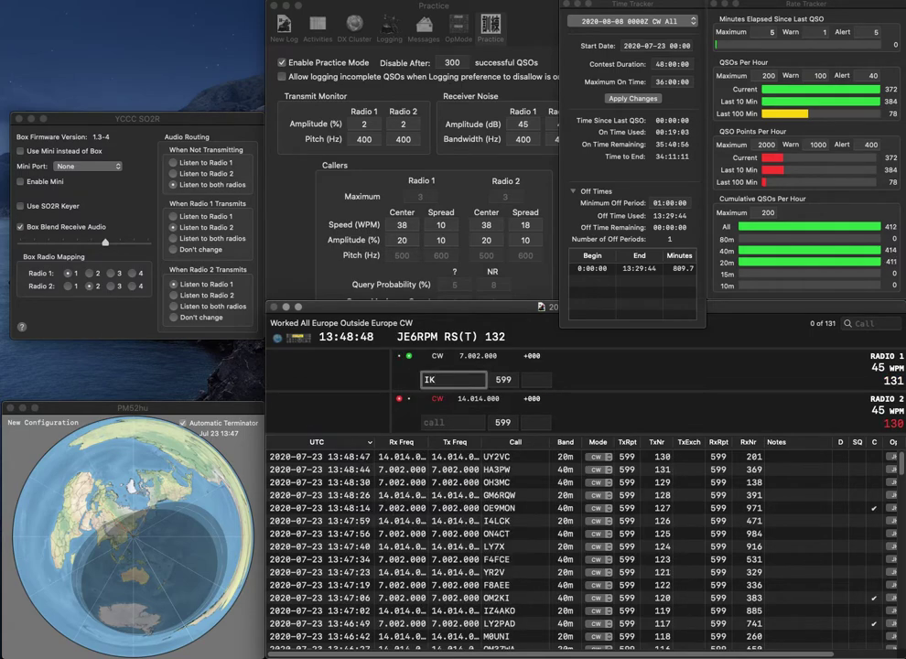
{"action": "type", "text": "0NOJ"}
{"action": "key", "text": "Return"}
{"action": "type", "text": "UR7D"}
{"action": "key", "text": "Return"}
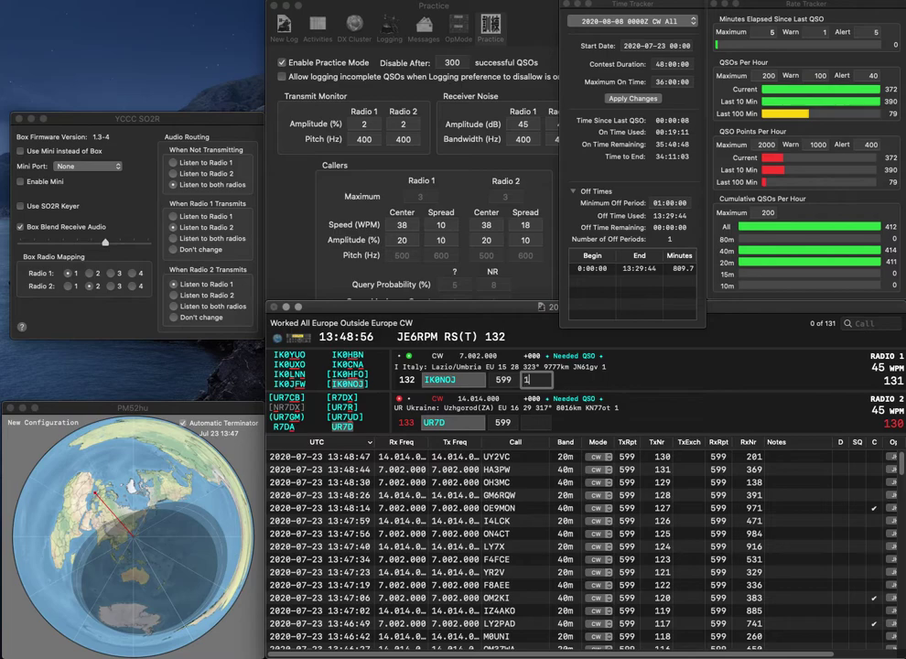
{"action": "type", "text": "149"}
{"action": "key", "text": "Return"}
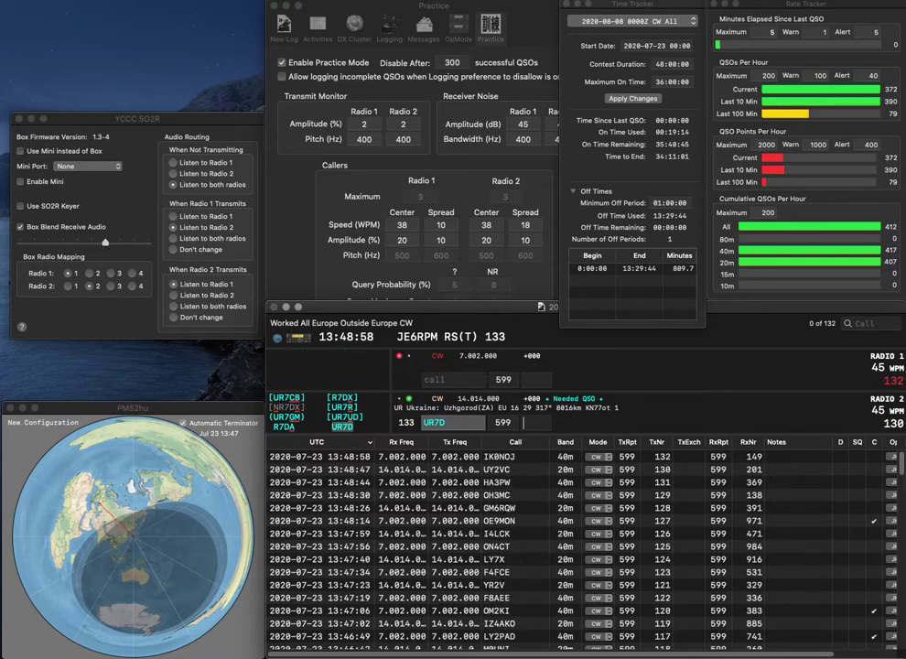
{"action": "type", "text": "88"}
{"action": "key", "text": "Return"}
{"action": "type", "text": "PA1"}
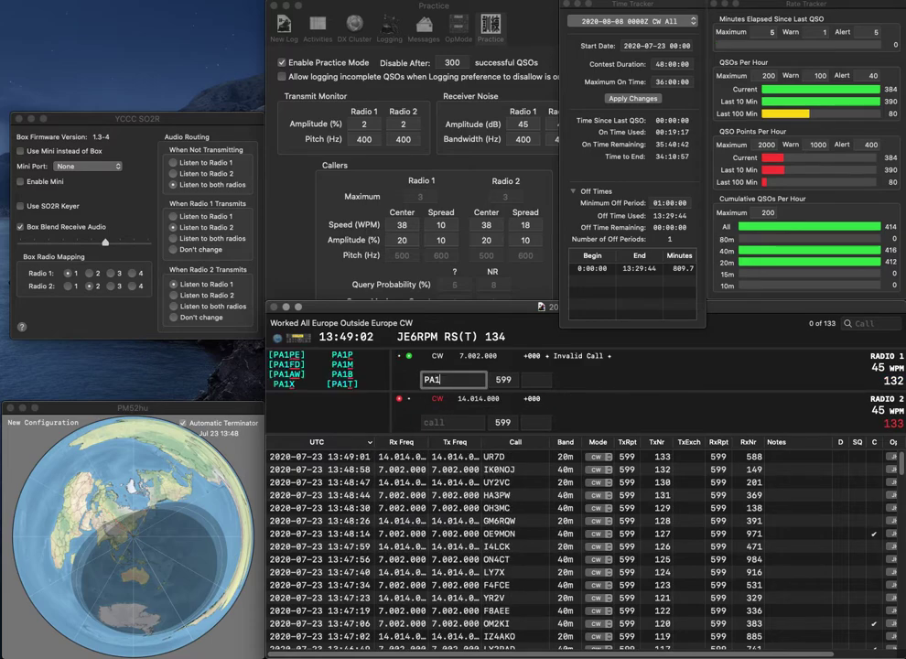
{"action": "type", "text": "MR"}
{"action": "key", "text": "Return"}
{"action": "type", "text": "IKOB"}
{"action": "key", "text": "BackSpace"}
{"action": "key", "text": "BackSpace"}
{"action": "type", "text": "6"}
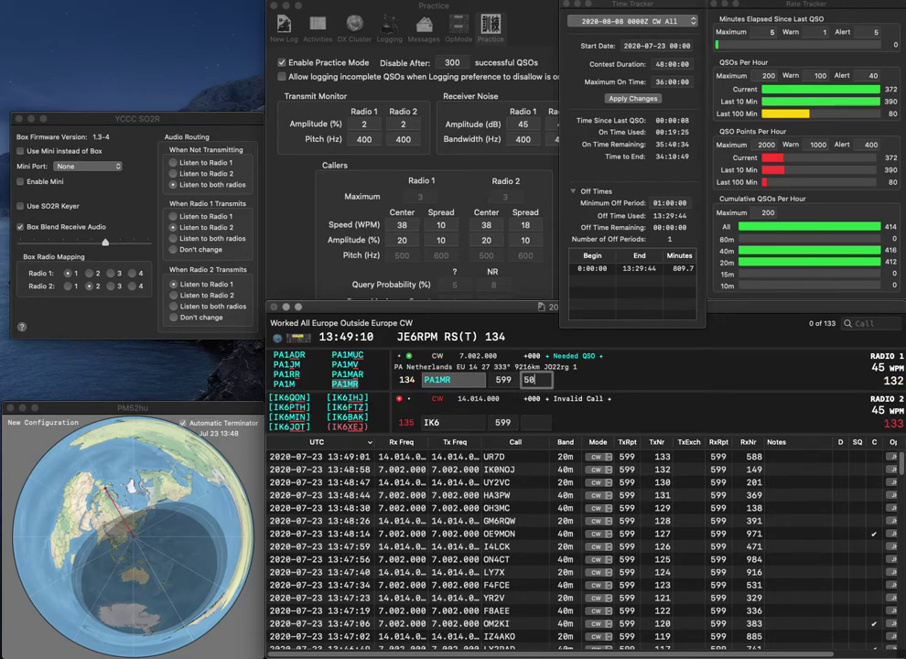
{"action": "type", "text": "7"}
{"action": "key", "text": "Return"}
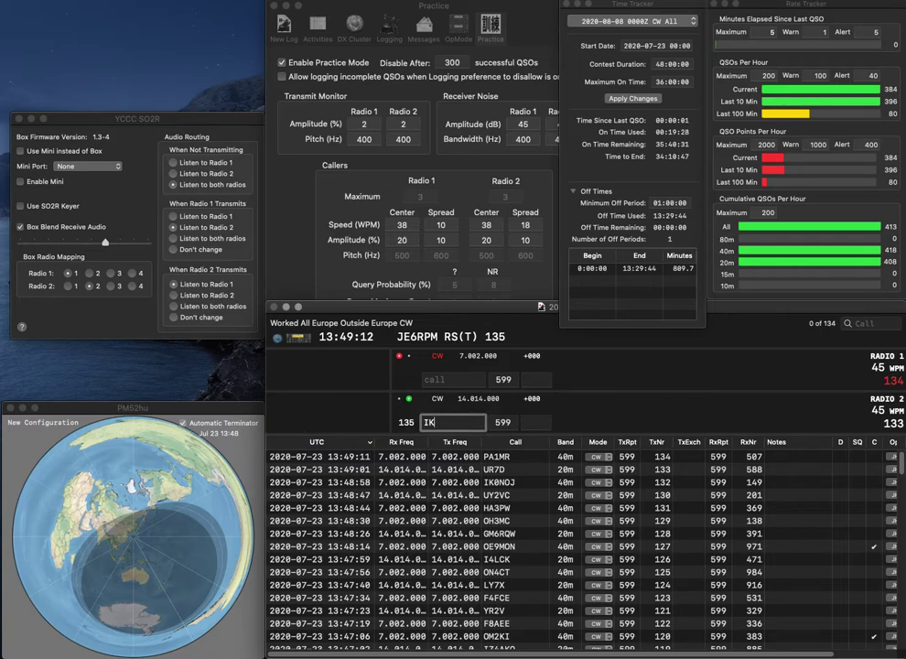
{"action": "key", "text": "BackSpace"}
{"action": "type", "text": "6"}
{"action": "key", "text": "Return"}
Answer OK2QX on Radio 1 and complete the Radio 2 call as I6CBI, sending the exchange
{"action": "type", "text": "OK2QX"}
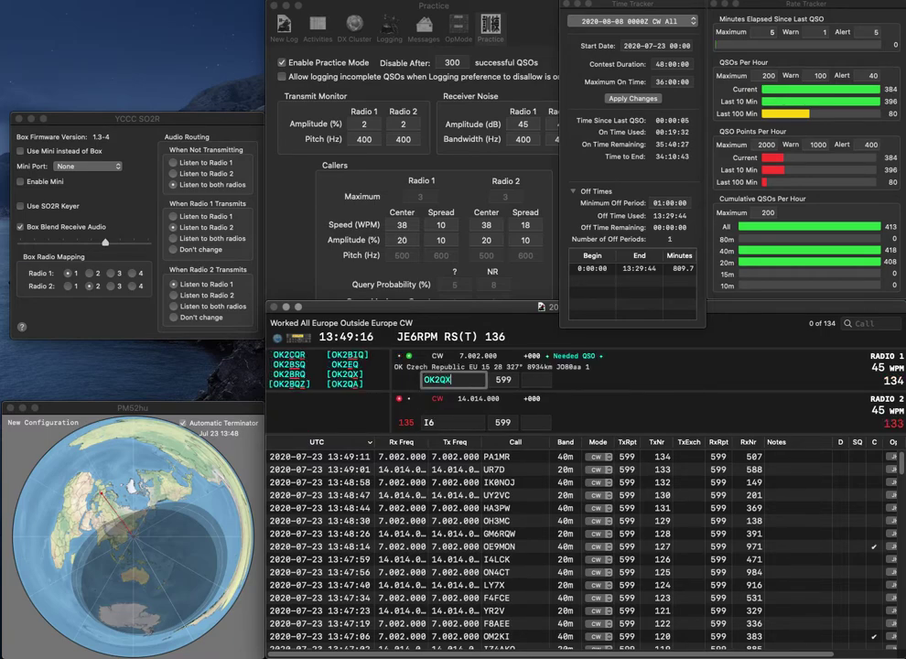
{"action": "key", "text": "Return"}
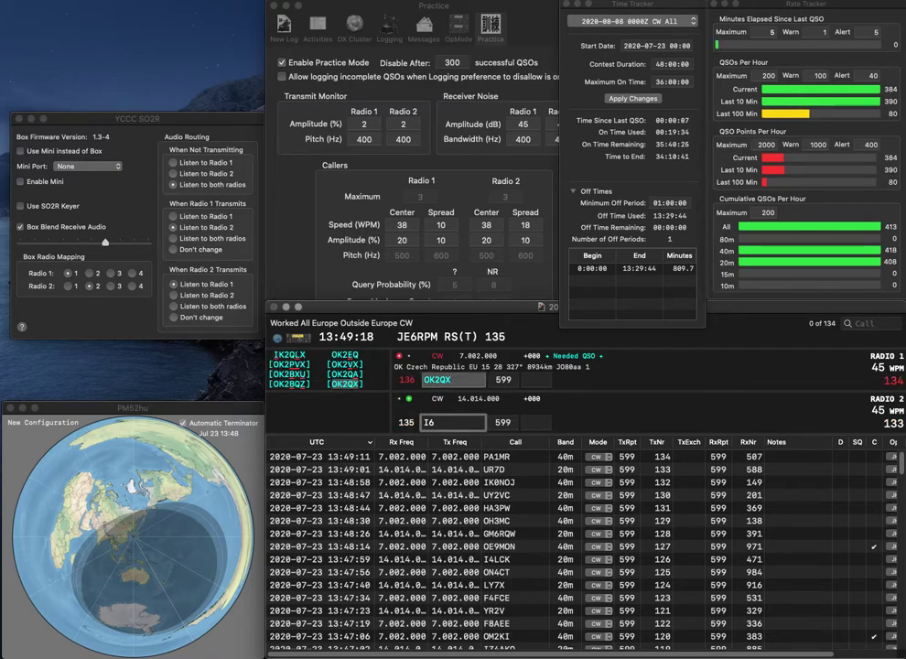
{"action": "type", "text": "CBI"}
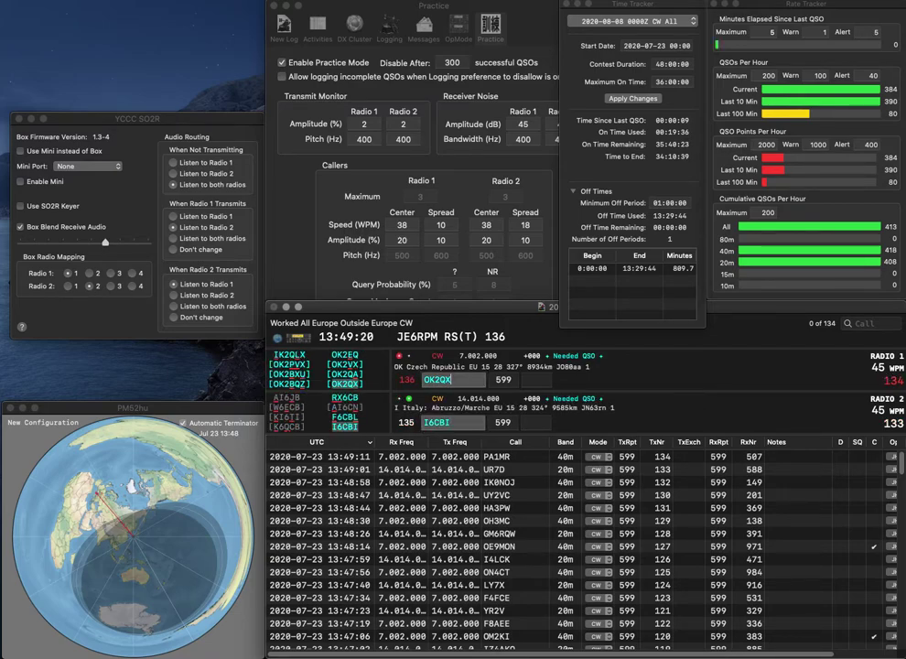
{"action": "key", "text": "Return"}
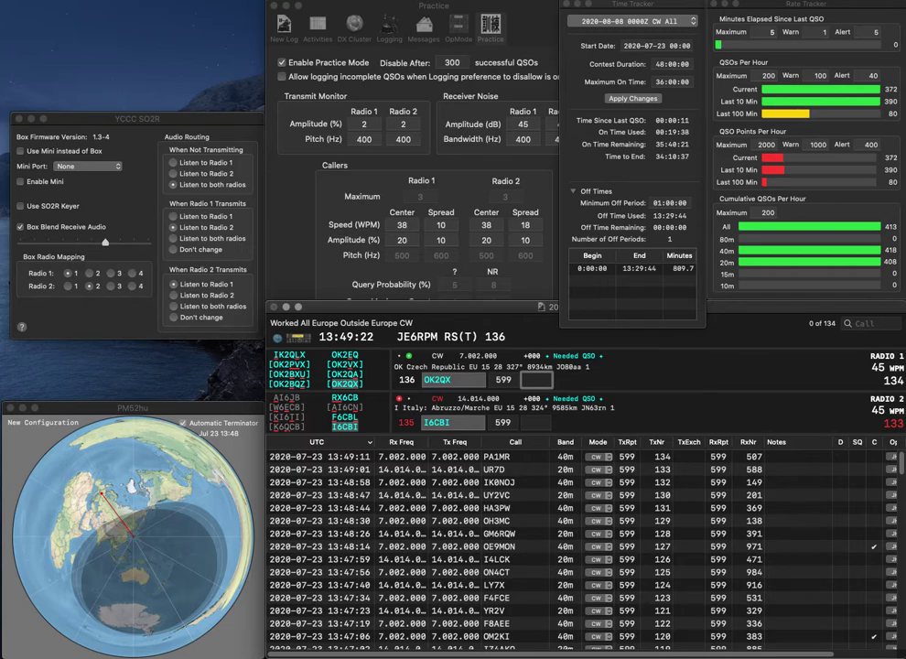
{"action": "type", "text": "832"}
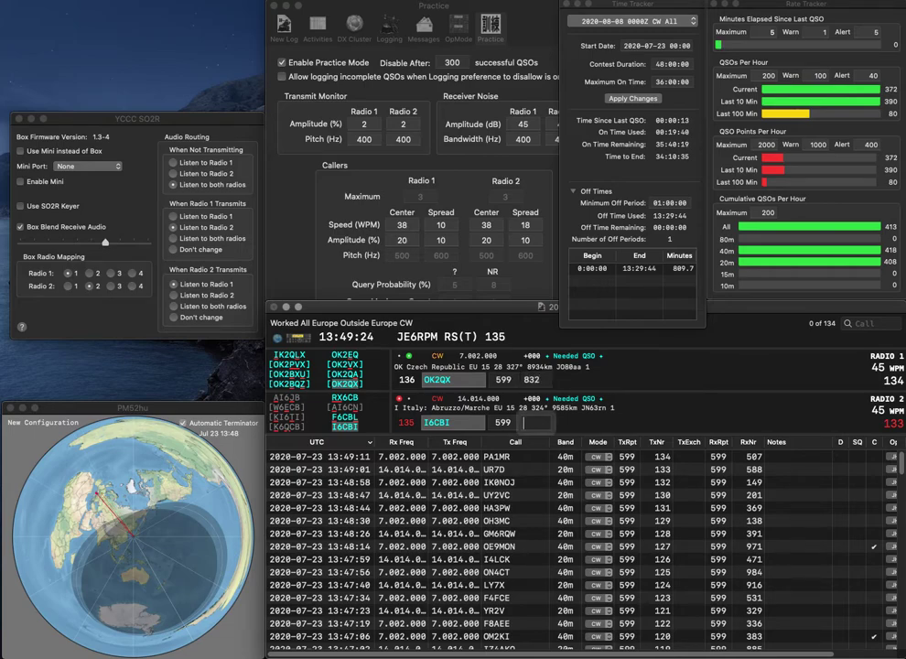
{"action": "key", "text": "Return"}
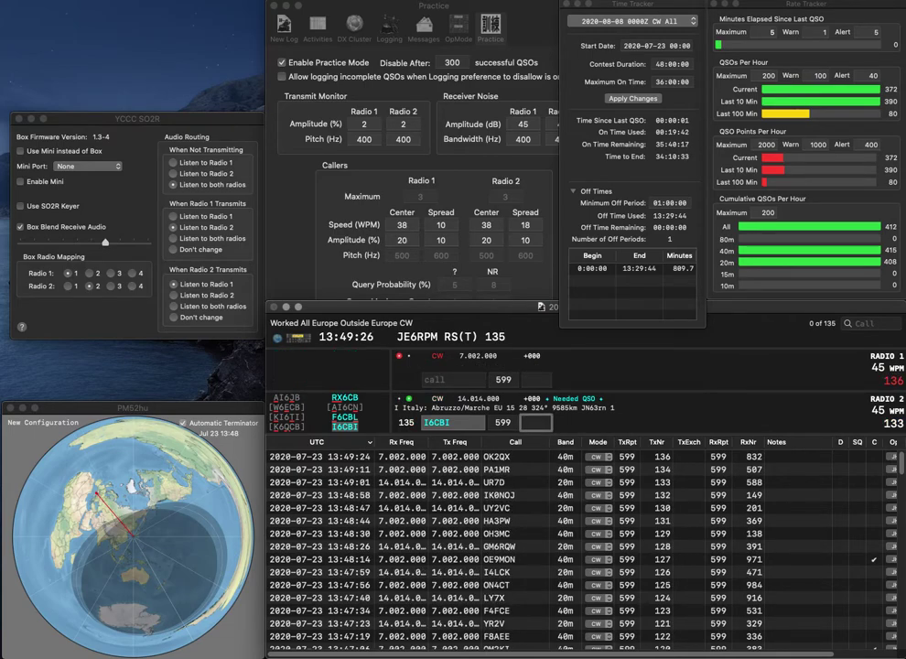
{"action": "type", "text": "156"}
{"action": "key", "text": "Return"}
Answer IU4FKR on Radio 1 with the exchange
{"action": "type", "text": "U4FK"}
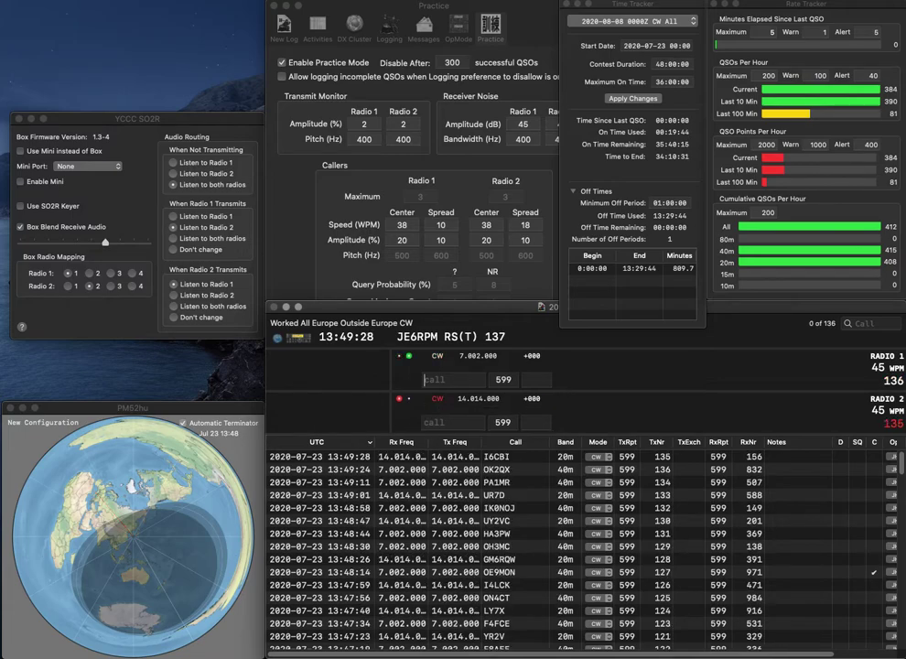
{"action": "type", "text": "R"}
{"action": "key", "text": "BackSpace"}
{"action": "type", "text": "4FKR"}
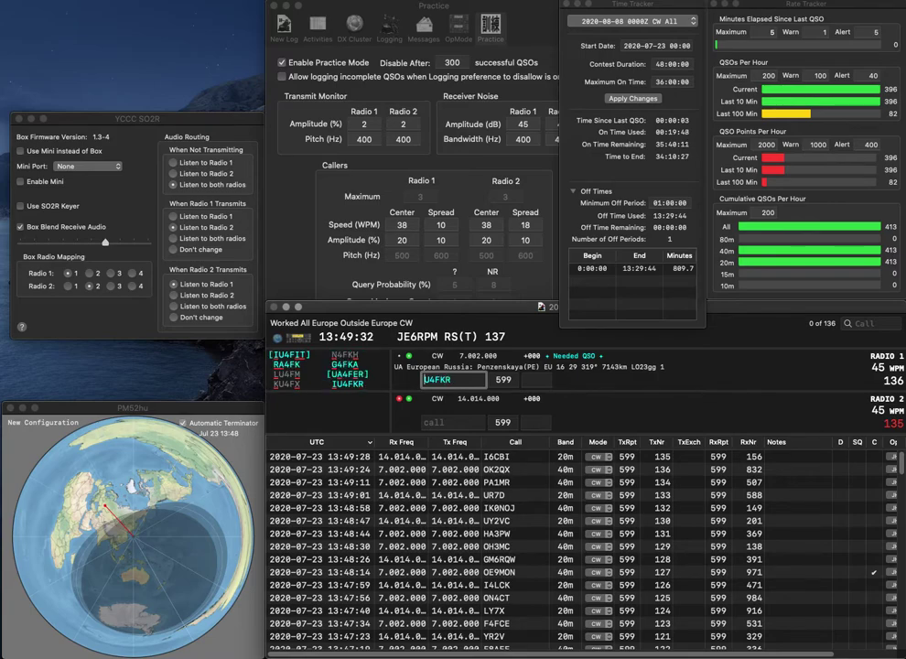
{"action": "type", "text": "I"}
{"action": "key", "text": "Return"}
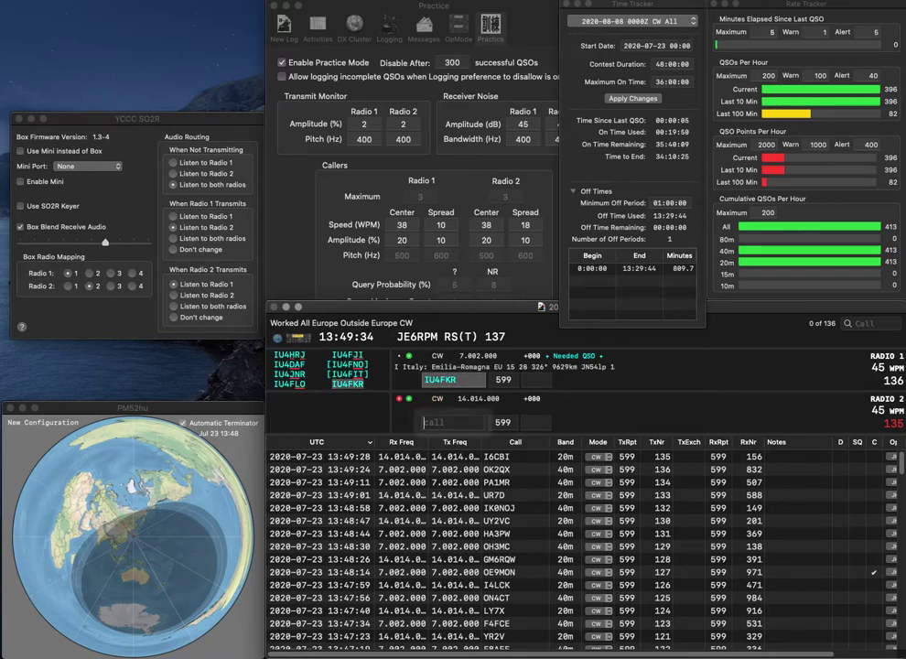
{"action": "key", "text": "BackSpace"}
{"action": "type", "text": "IZ5I"}
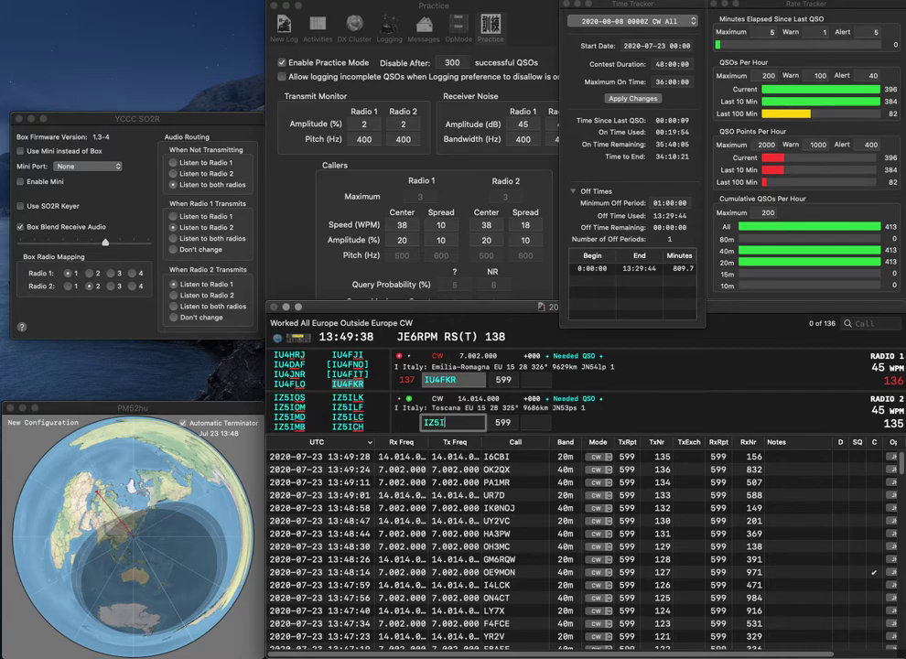
{"action": "type", "text": "O"}
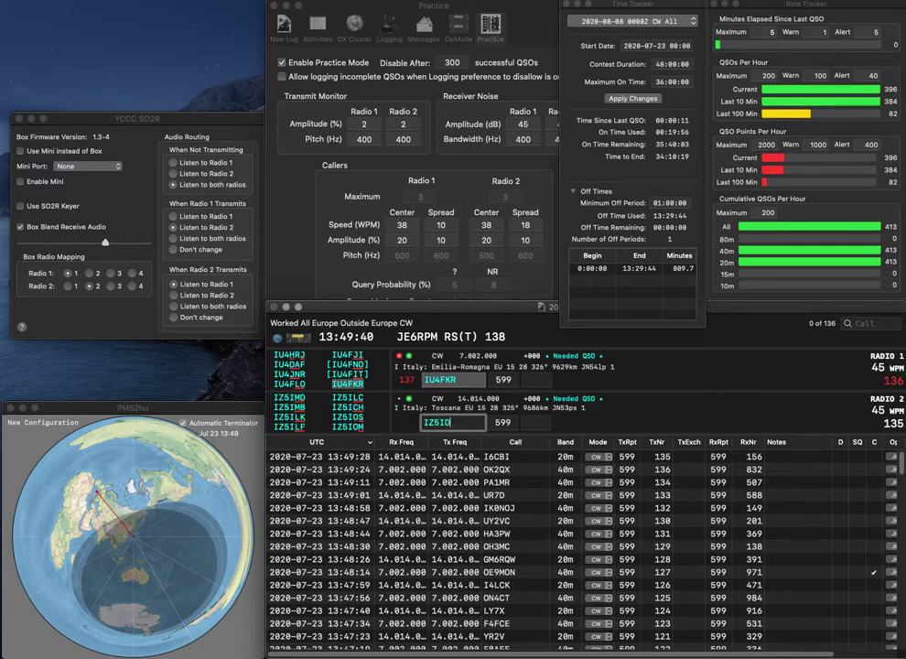
{"action": "type", "text": "S"}
{"action": "key", "text": "Return"}
{"action": "type", "text": "573"}
{"action": "key", "text": "Return"}
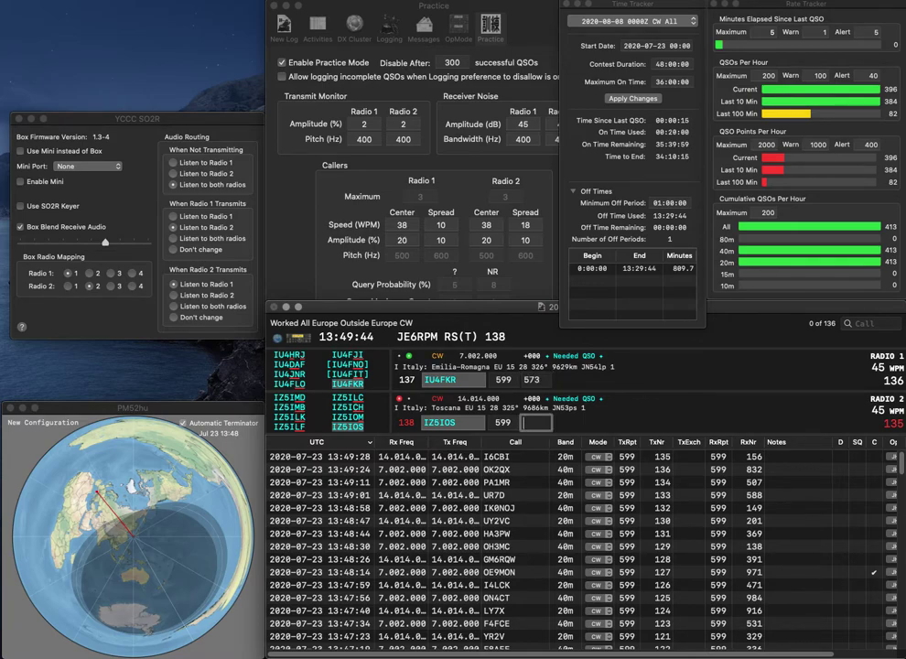
{"action": "type", "text": "217"}
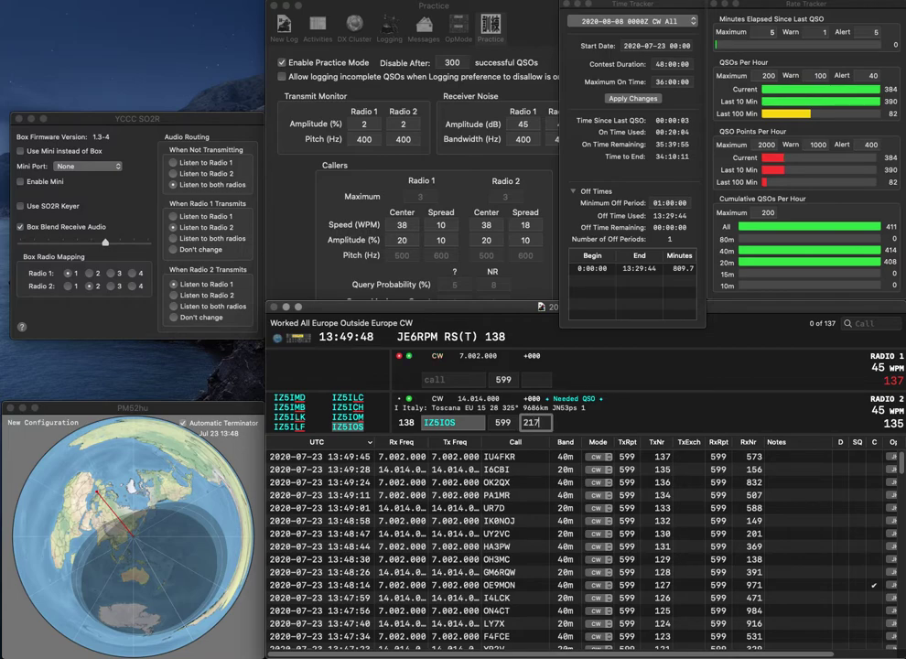
{"action": "key", "text": "Return"}
{"action": "type", "text": "IKF"}
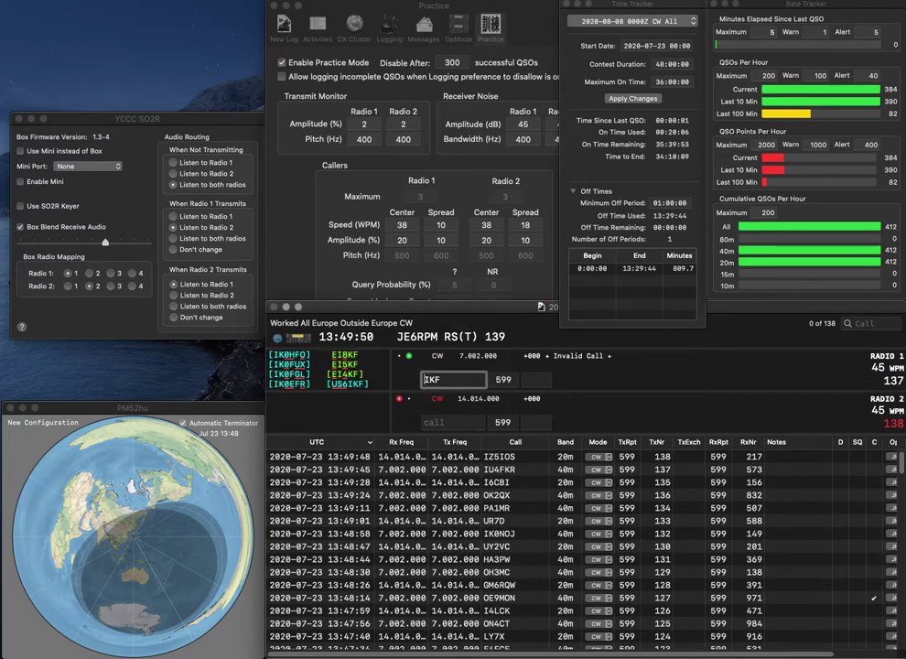
{"action": "key", "text": "Return"}
{"action": "type", "text": "OM4SSA"}
{"action": "key", "text": "Return"}
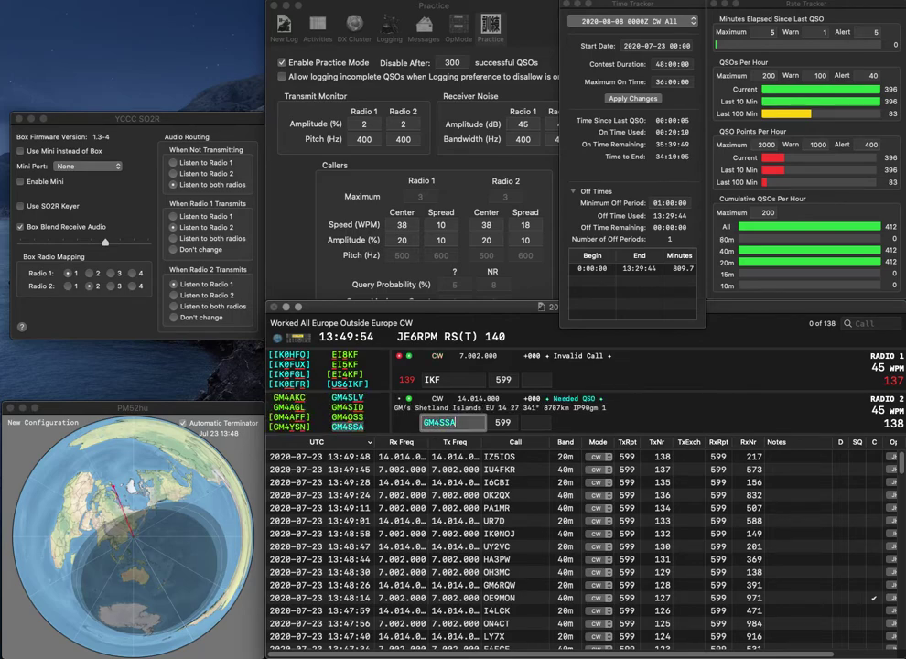
{"action": "type", "text": "US6"}
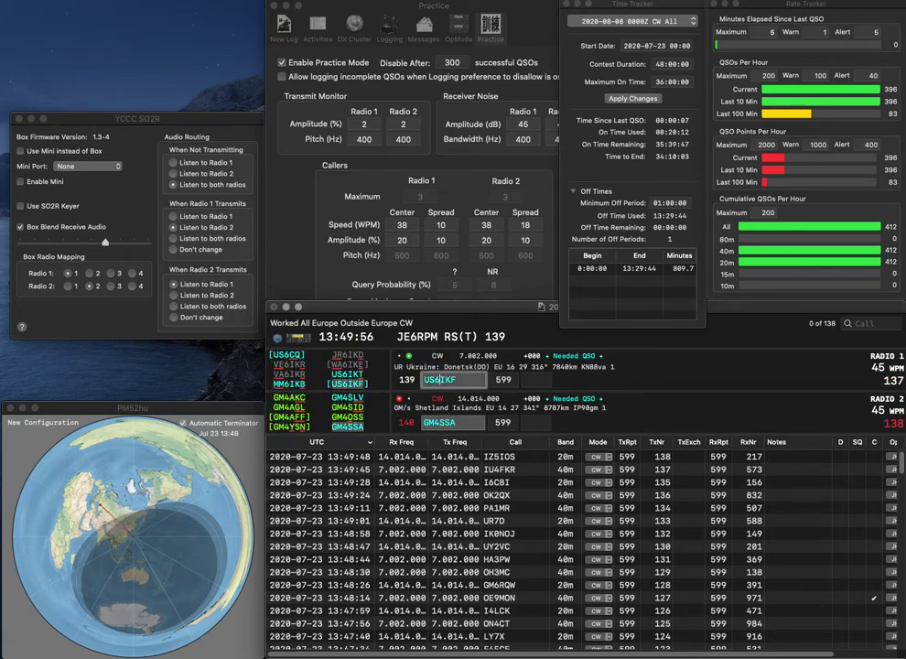
{"action": "key", "text": "Down"}
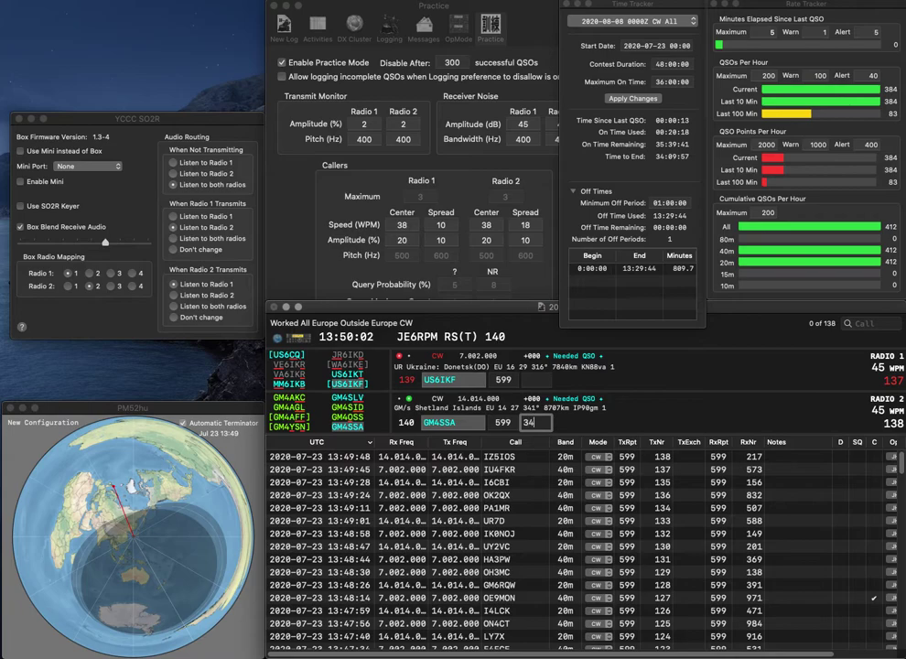
{"action": "key", "text": "Return"}
{"action": "key", "text": "Up"}
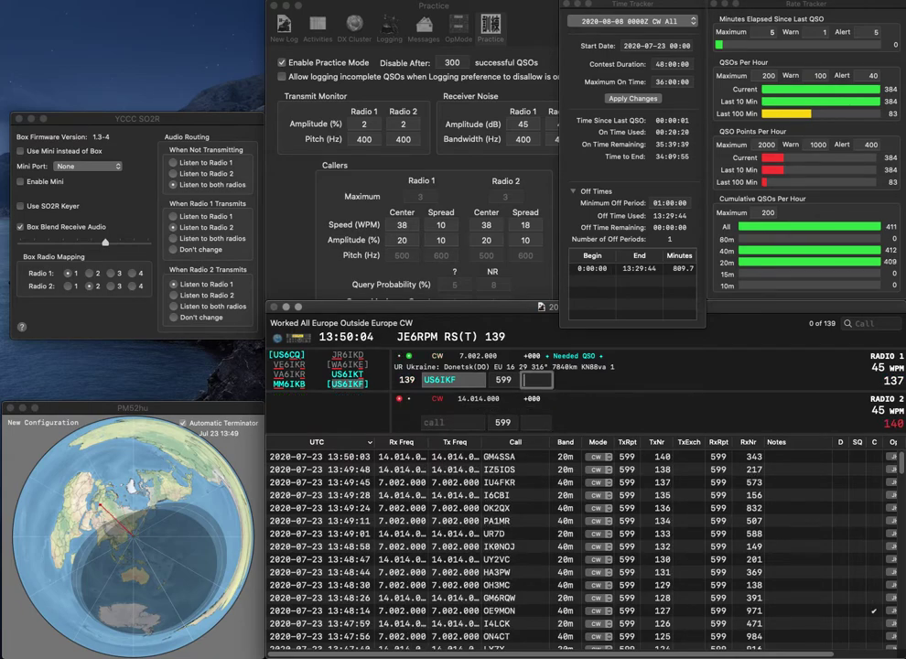
{"action": "key", "text": "Return"}
Answer the partial call BAS on Radio 2, completing it as EA4BAS, and answer OZ2A on Radio 1
{"action": "key", "text": "Down"}
{"action": "type", "text": "XAS"}
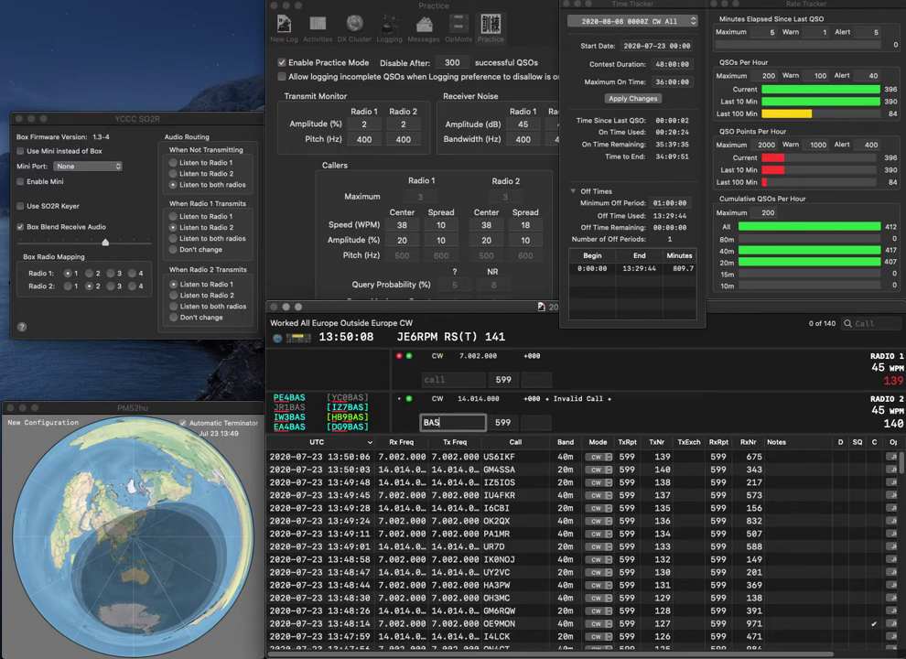
{"action": "key", "text": "Return"}
{"action": "type", "text": "Z2A"}
{"action": "key", "text": "Home"}
{"action": "type", "text": "O"}
{"action": "key", "text": "Return"}
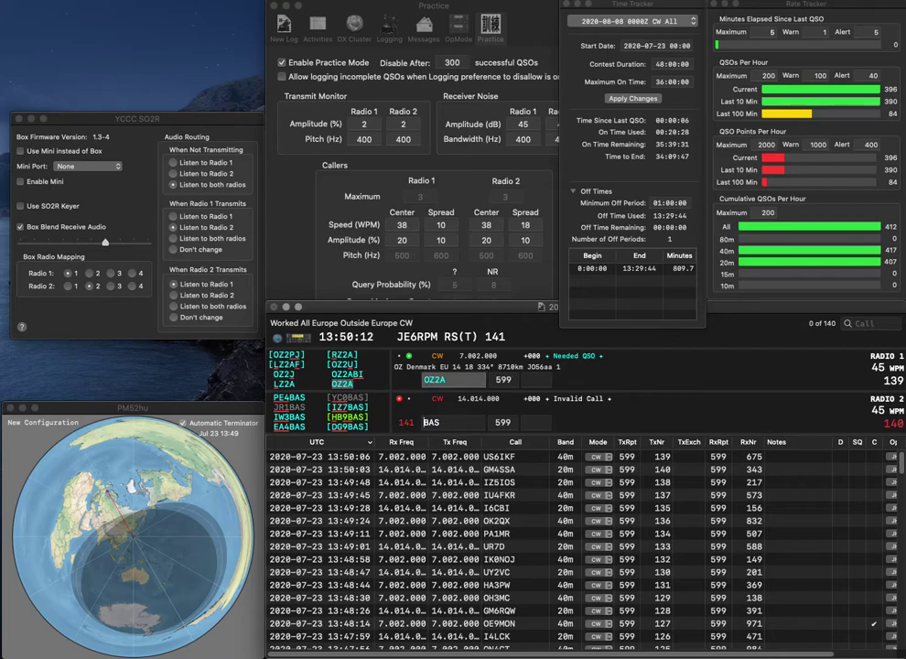
{"action": "type", "text": "EA4"}
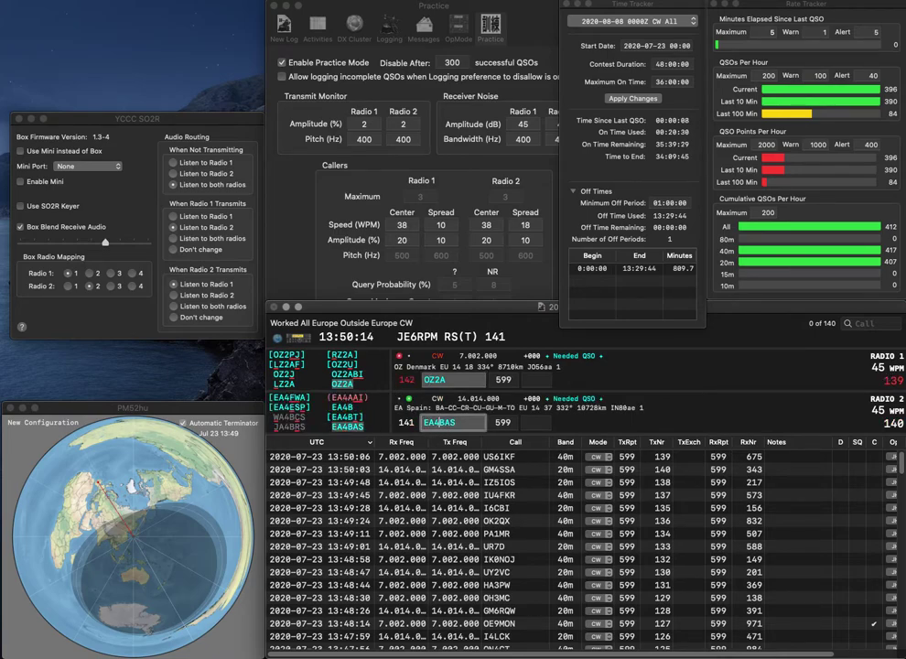
{"action": "key", "text": "Return"}
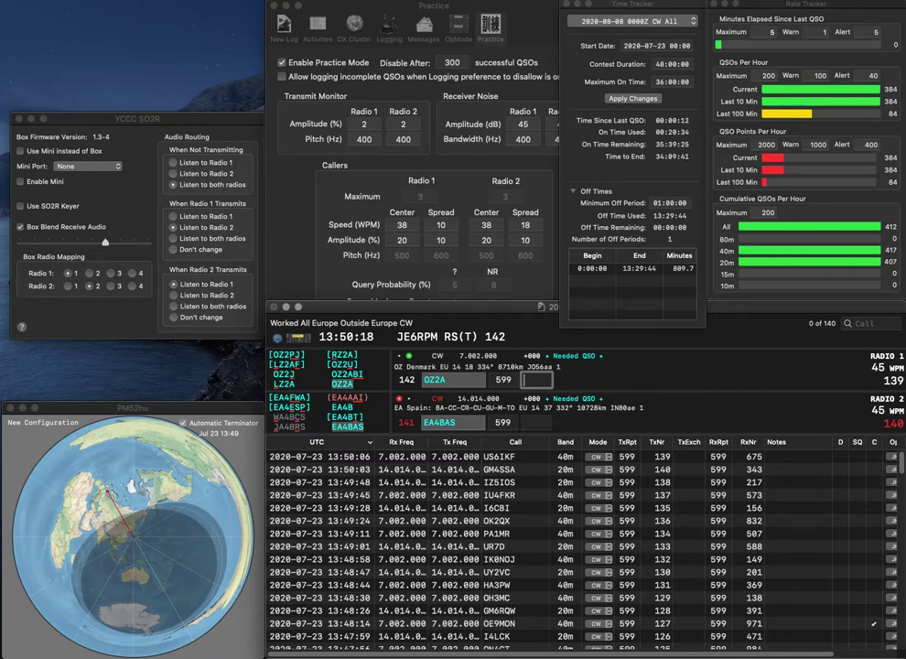
{"action": "type", "text": "862"}
{"action": "key", "text": "Return"}
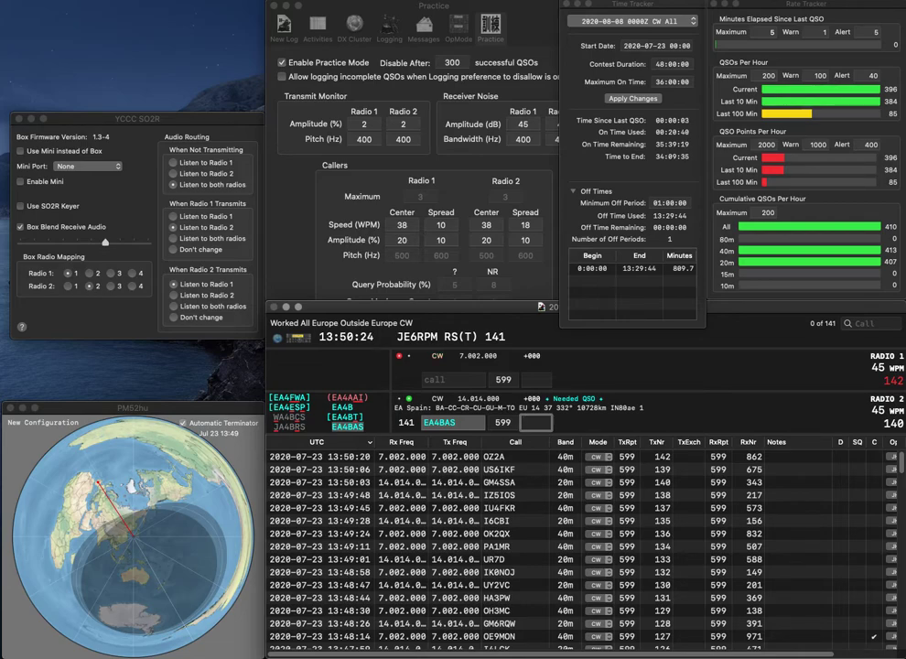
{"action": "key", "text": "Return"}
Answer the partial calls I on Radio 1 and OK on Radio 2
{"action": "type", "text": "I"}
{"action": "key", "text": "Return"}
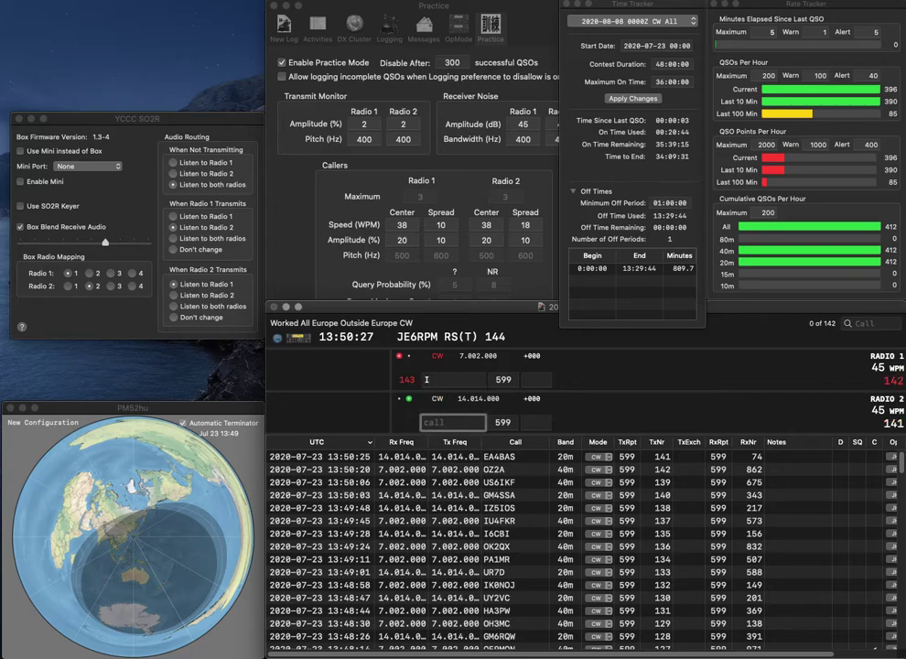
{"action": "type", "text": "OK"}
{"action": "key", "text": "Return"}
Complete the partial calls as IT9KCD on Radio 1 and OK1AGE on Radio 2, sending each the exchange
{"action": "key", "text": "BackSpace"}
{"action": "type", "text": "IT9KC"}
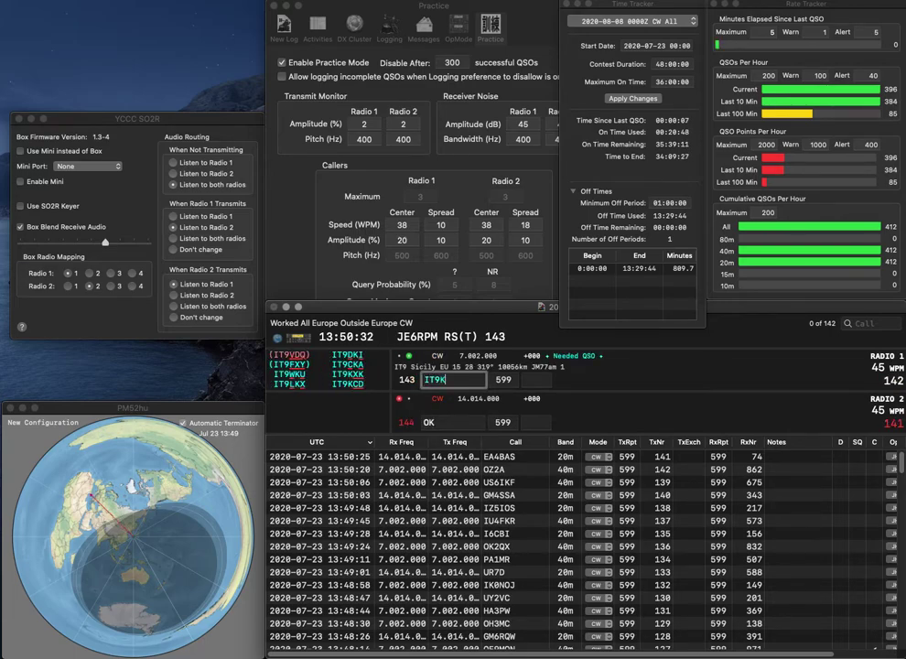
{"action": "type", "text": "D"}
{"action": "key", "text": "Return"}
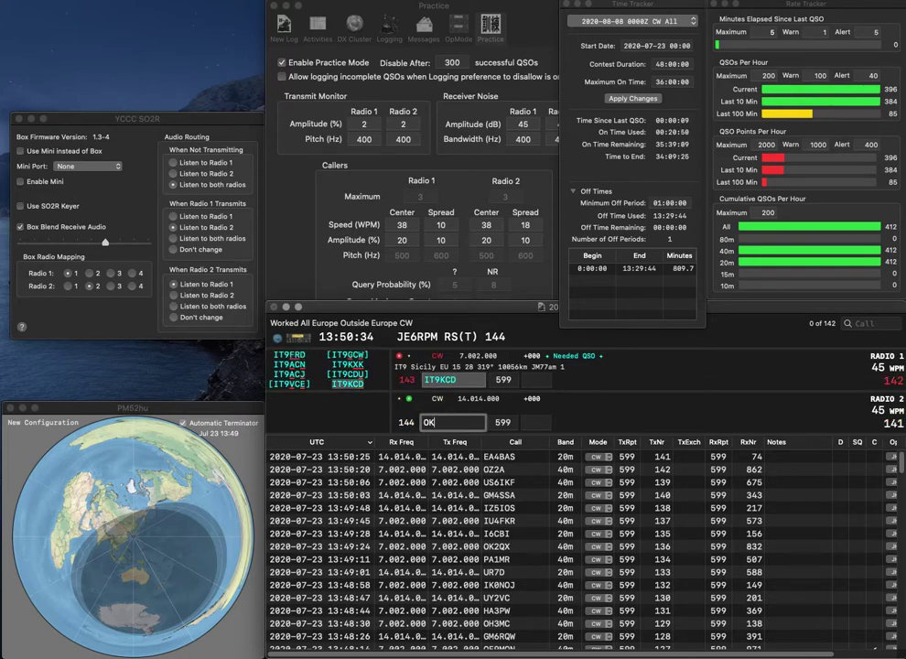
{"action": "type", "text": "1AGE"}
{"action": "key", "text": "Return"}
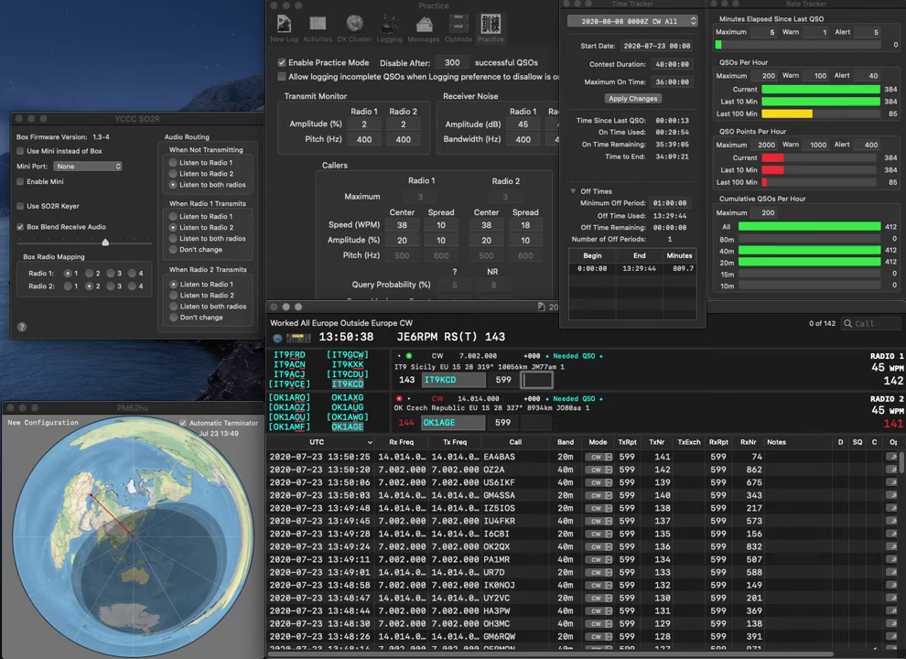
{"action": "type", "text": "779"}
{"action": "key", "text": "Return"}
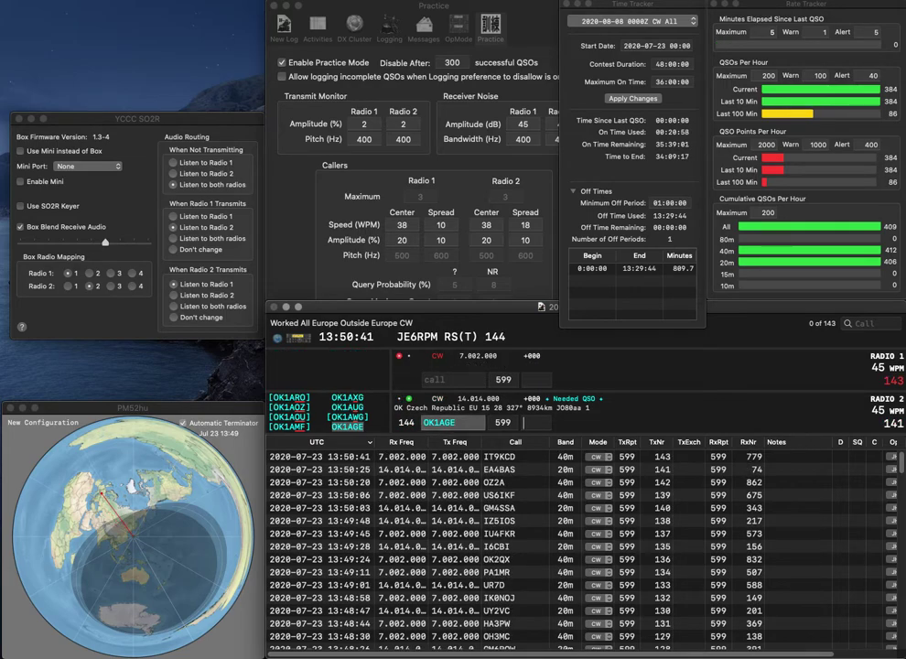
{"action": "type", "text": "376"}
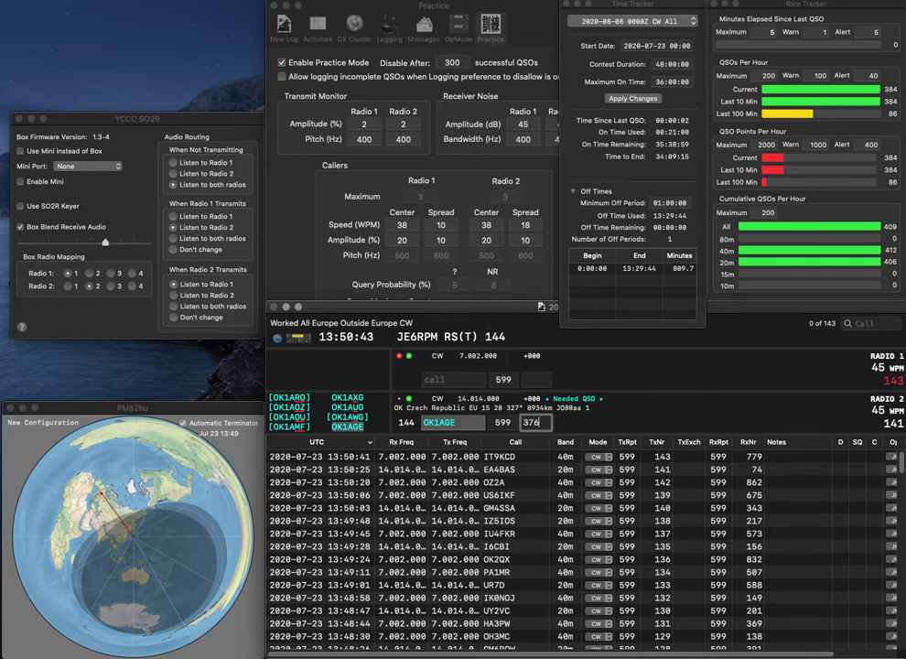
{"action": "key", "text": "Return"}
Answer LZ8W on Radio 1 and SO6R on Radio 2 with the exchange
{"action": "type", "text": "LZ8W"}
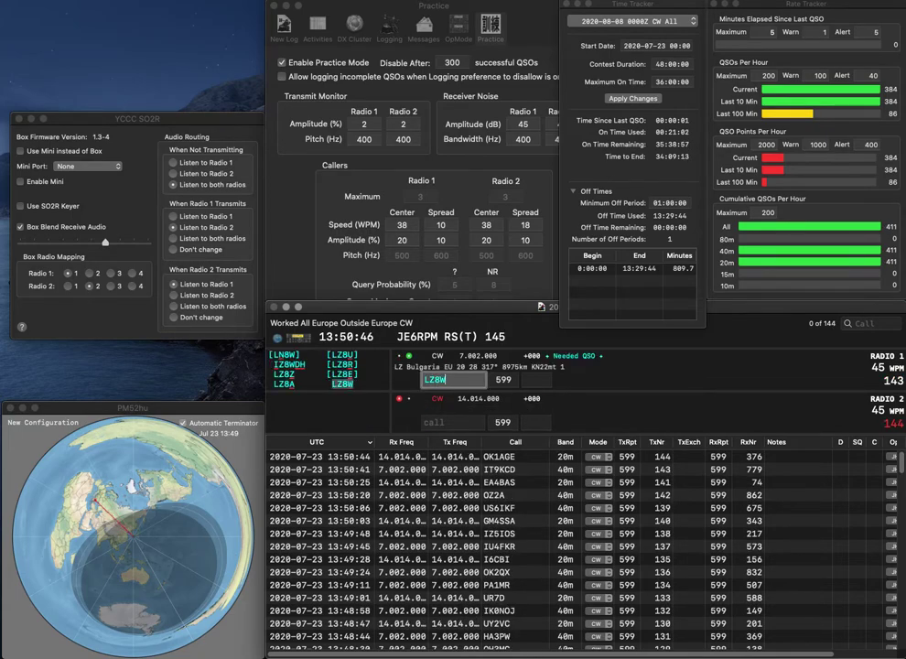
{"action": "type", "text": "SO6R"}
{"action": "key", "text": "Return"}
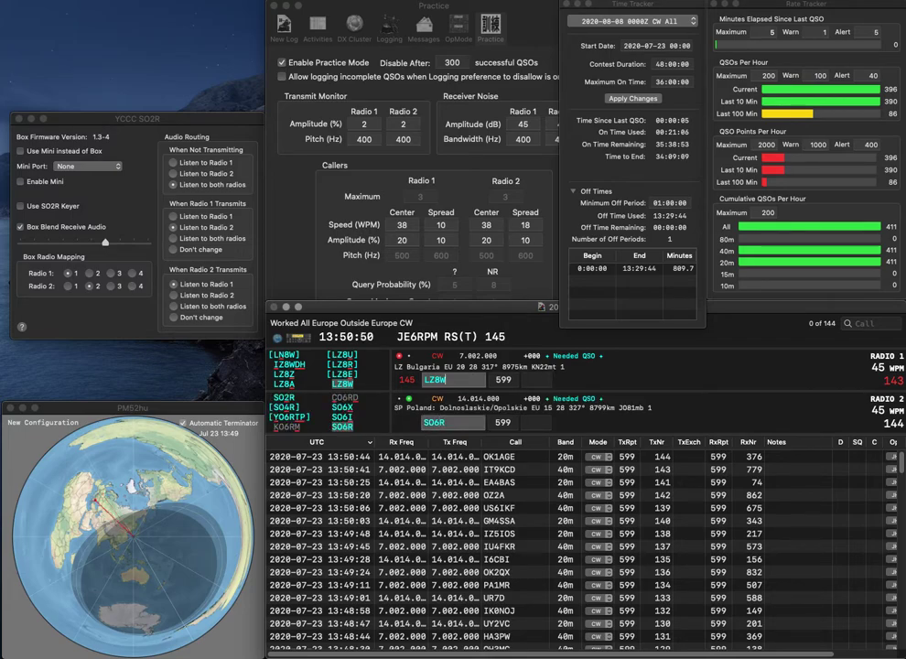
{"action": "type", "text": "148"}
{"action": "key", "text": "Return"}
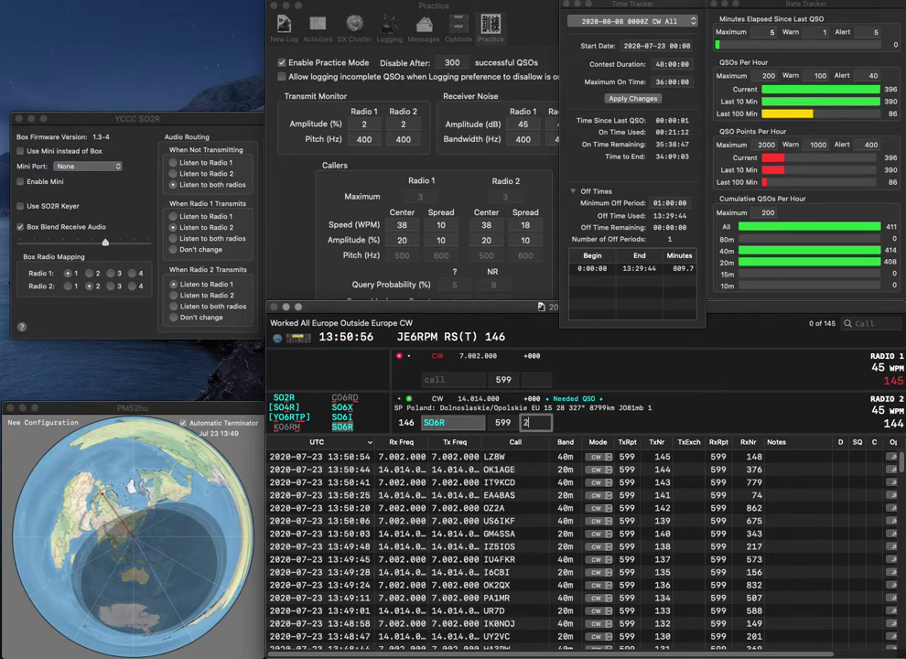
{"action": "type", "text": "261"}
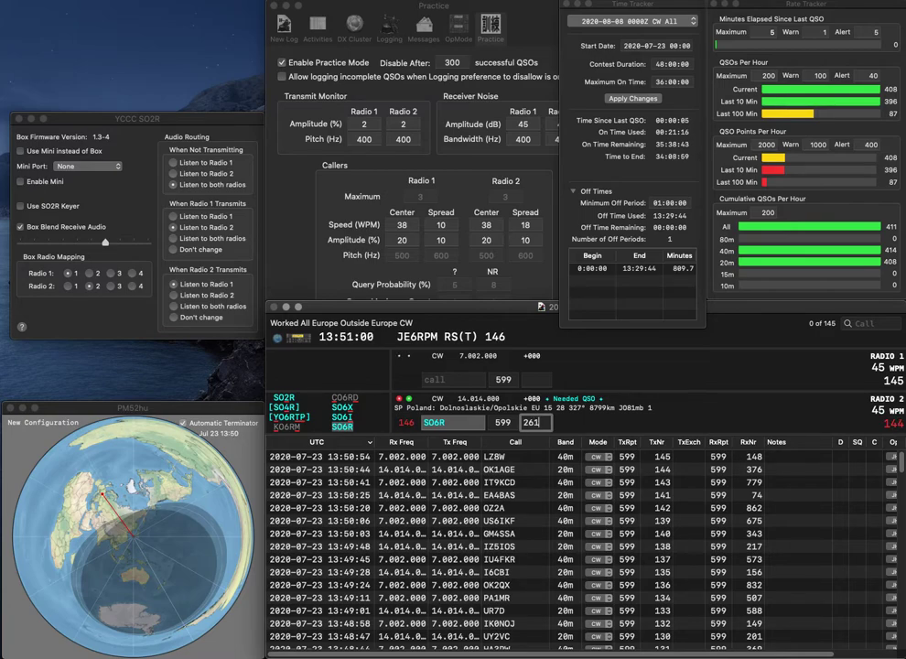
{"action": "key", "text": "Return"}
{"action": "type", "text": "UT0RS"}
{"action": "key", "text": "Return"}
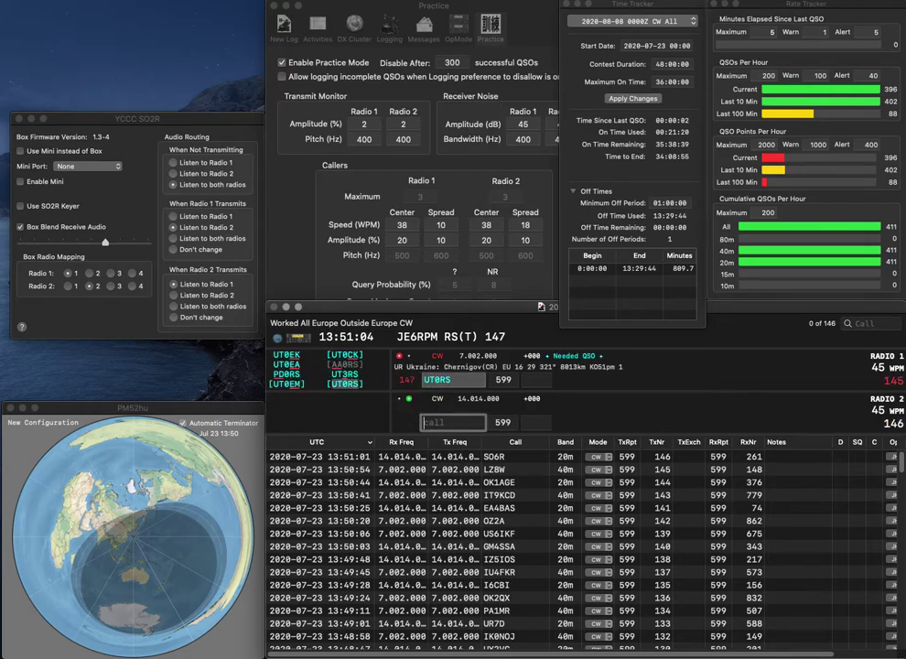
{"action": "type", "text": "SV3EOP"}
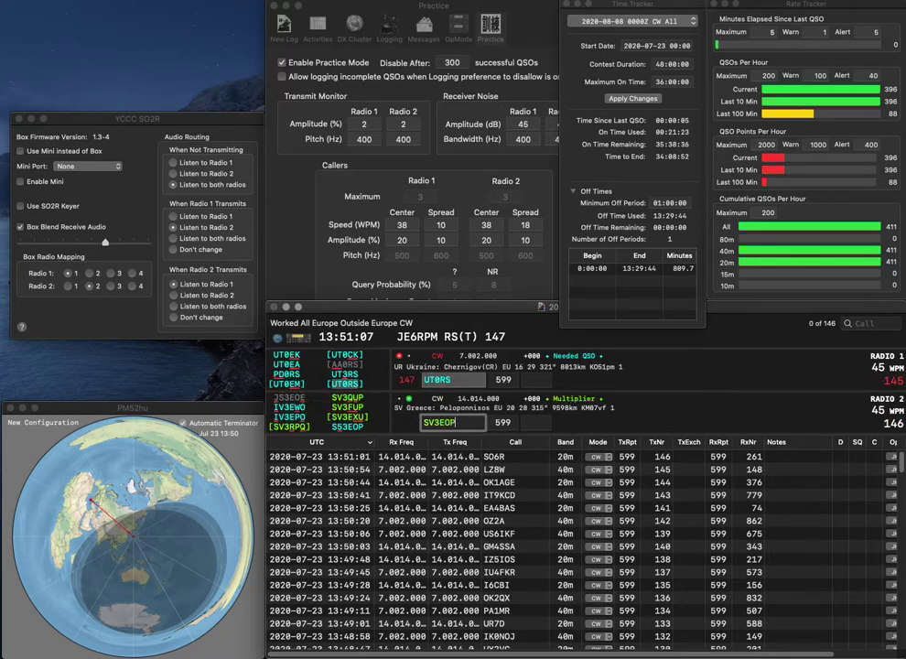
{"action": "key", "text": "Return"}
{"action": "key", "text": "space"}
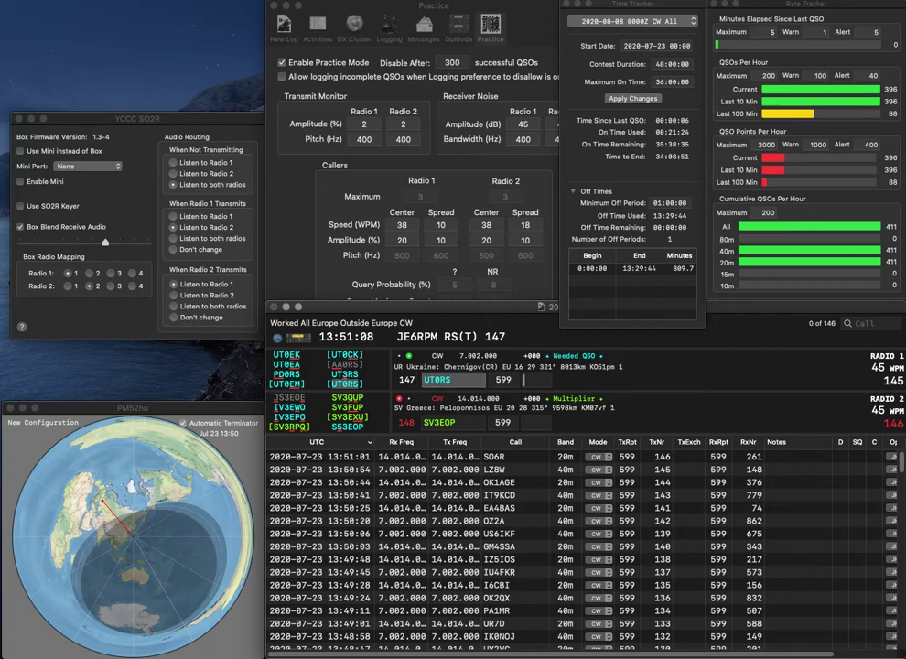
{"action": "type", "text": "72"}
{"action": "key", "text": "Tab"}
{"action": "key", "text": "Right"}
{"action": "key", "text": "BackSpace"}
{"action": "type", "text": "5"}
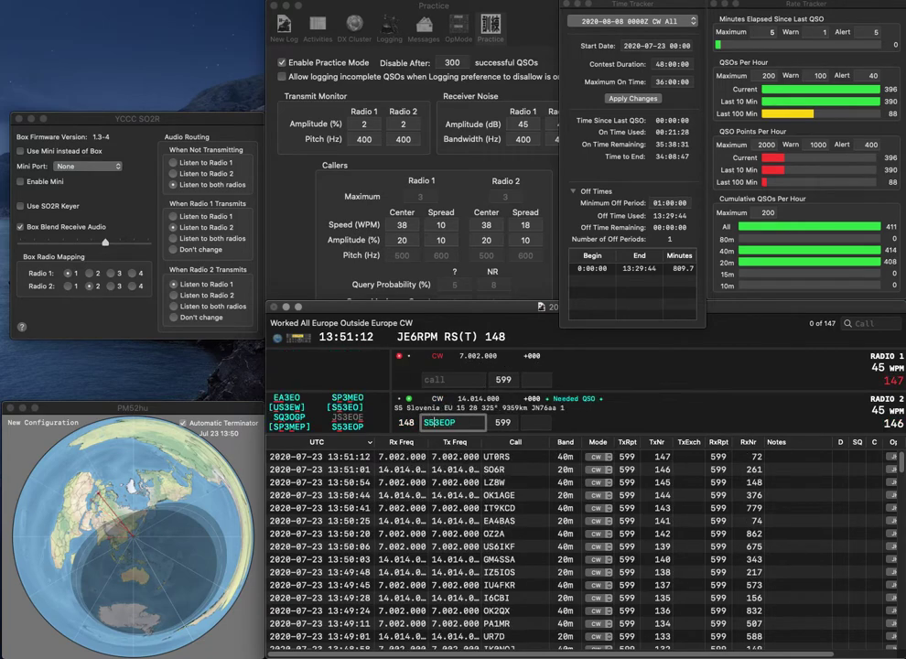
{"action": "key", "text": "Return"}
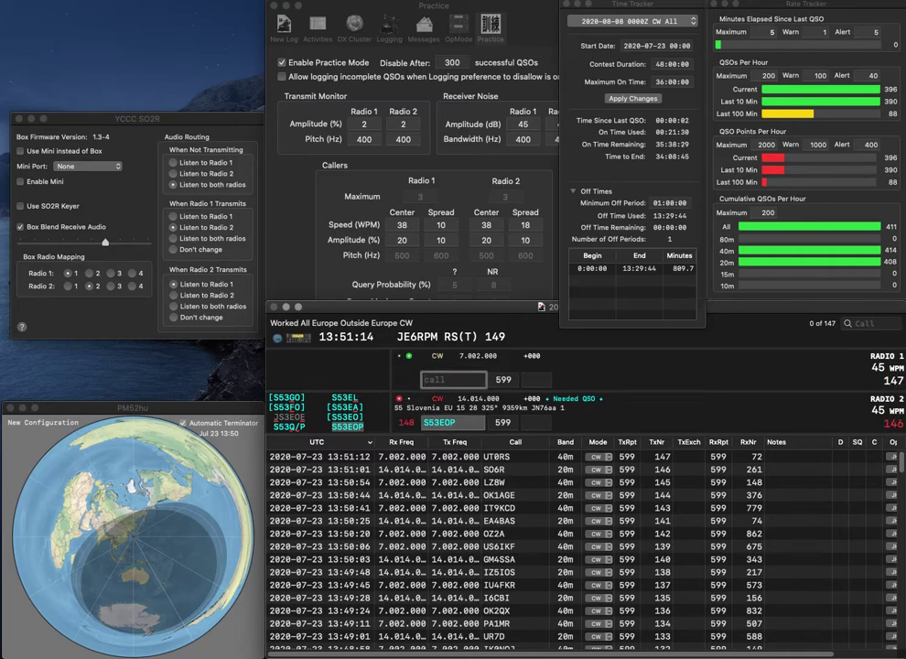
{"action": "type", "text": "I2PEI"}
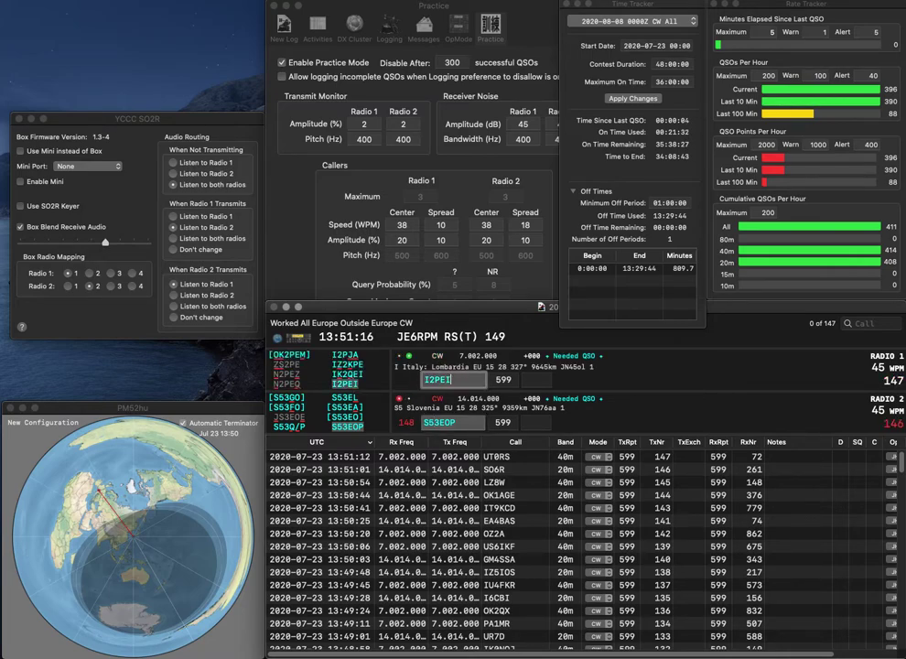
{"action": "key", "text": "Tab"}
{"action": "key", "text": "space"}
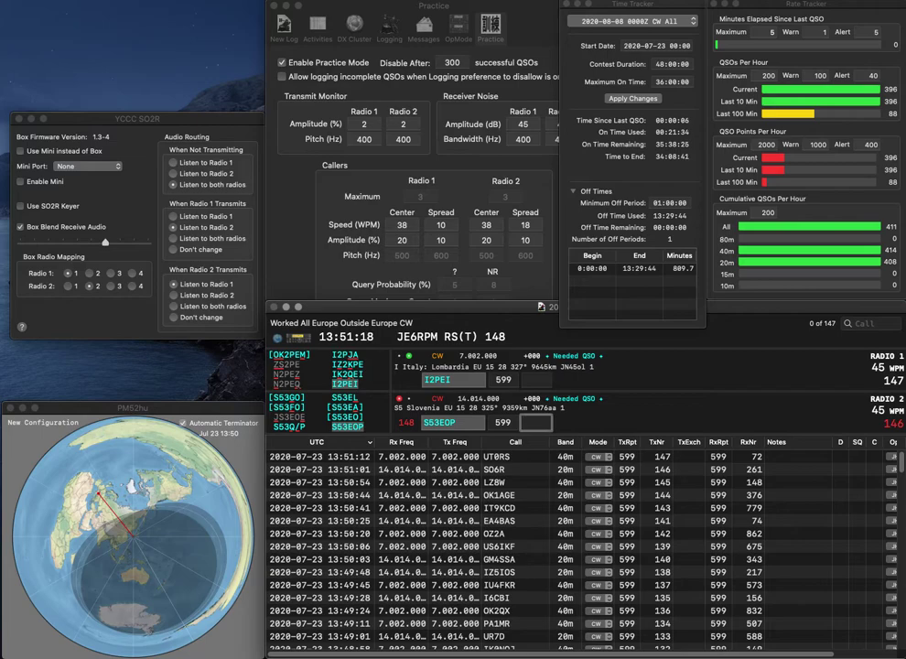
{"action": "type", "text": "10"}
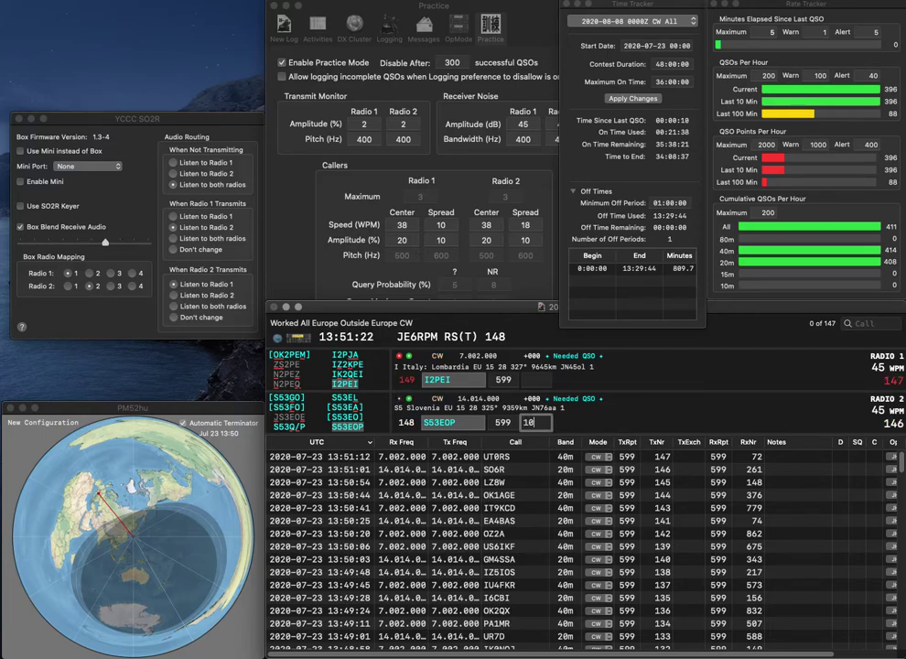
{"action": "key", "text": "Return"}
{"action": "type", "text": "744"}
{"action": "key", "text": "Return"}
{"action": "type", "text": "M"}
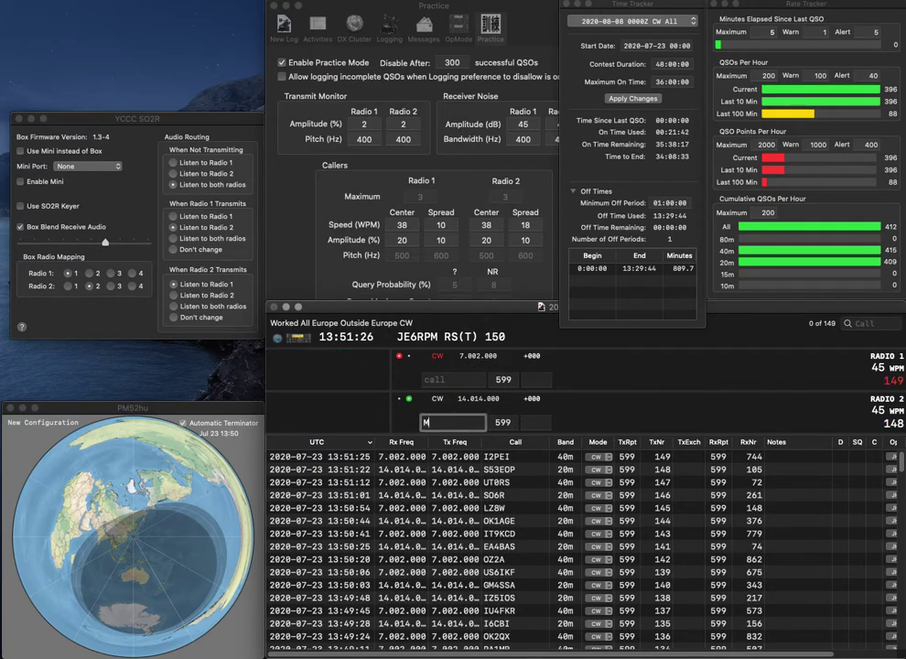
{"action": "type", "text": "6YIK"}
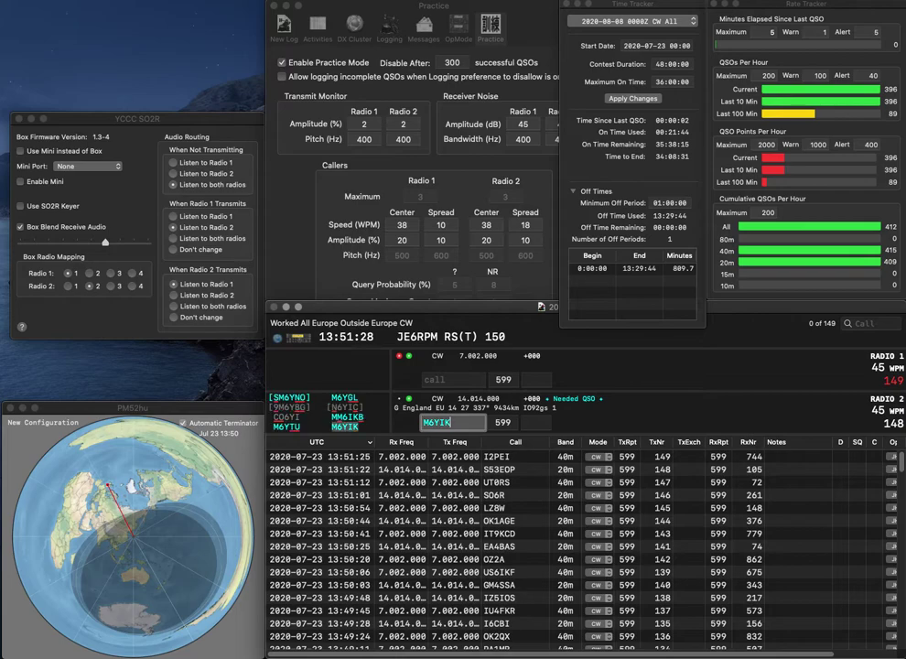
{"action": "type", "text": "77E"}
{"action": "key", "text": "ctrl+a"}
{"action": "type", "text": "E"}
{"action": "key", "text": "Return"}
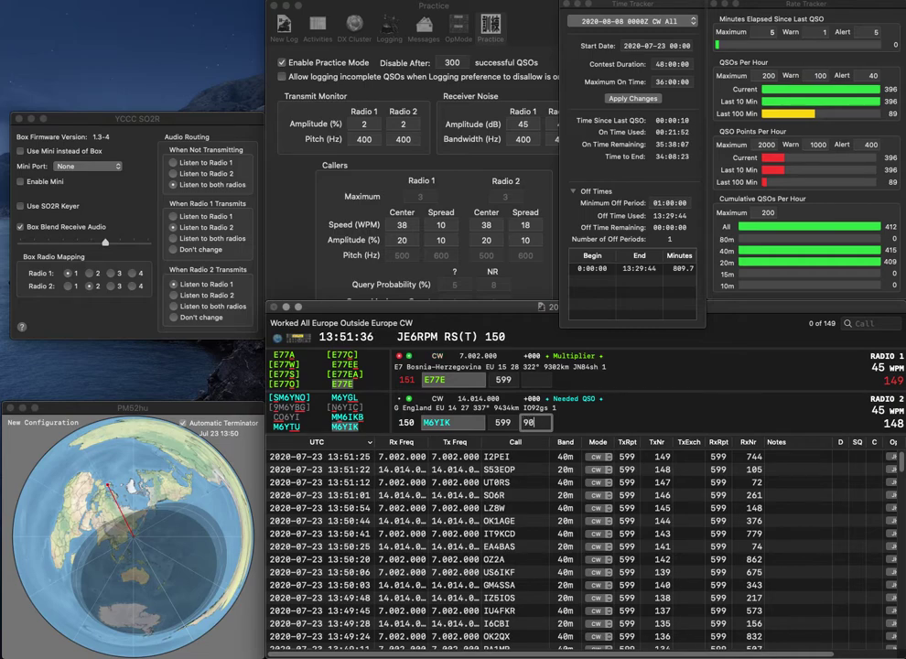
Log M6YIK on Radio 2 with received number 902, and correct the Radio 1 call to E77EE and resend the exchange
{"action": "type", "text": "2"}
{"action": "key", "text": "Return"}
{"action": "left_click", "coordinate": [429, 380]}
{"action": "type", "text": "E"}
{"action": "key", "text": "Return"}
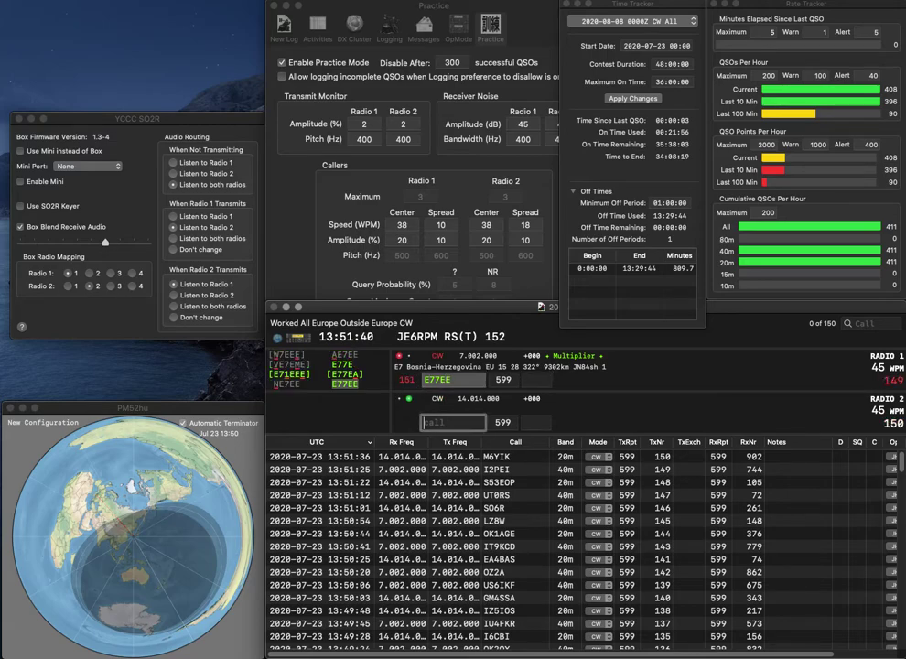
{"action": "type", "text": "M"}
{"action": "type", "text": "1"}
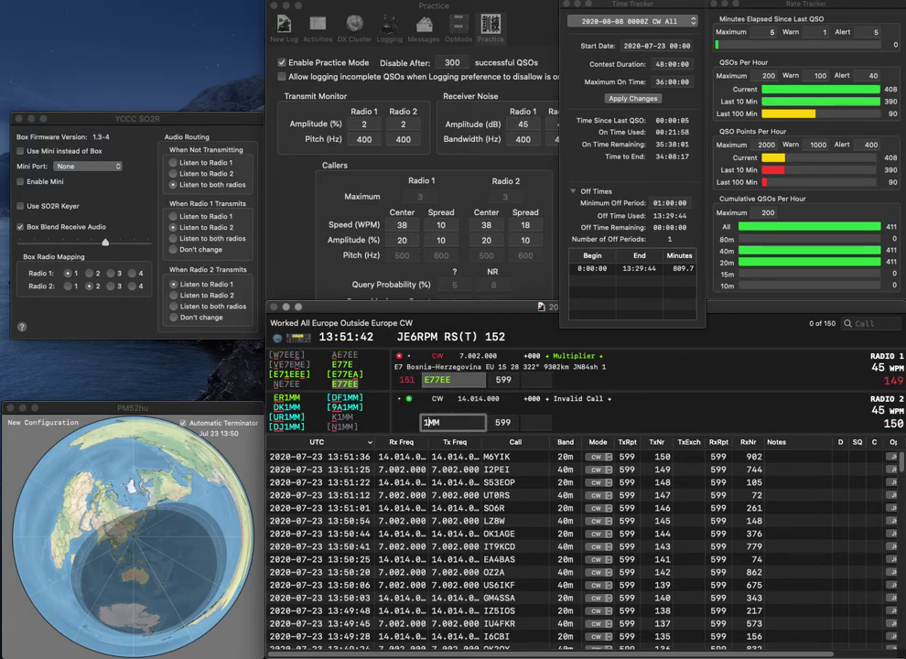
{"action": "key", "text": "Return"}
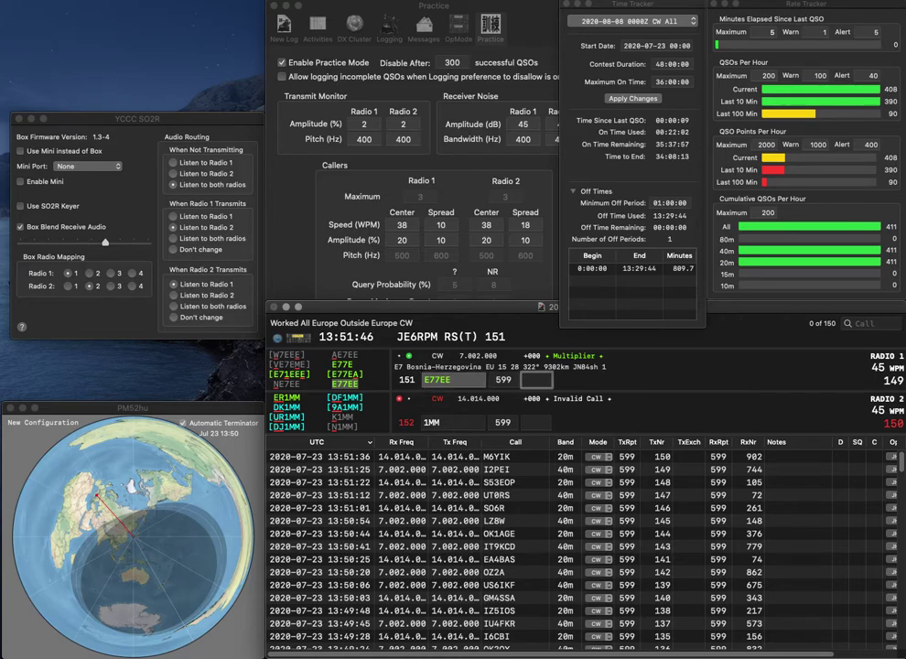
{"action": "type", "text": "5"}
{"action": "key", "text": "Return"}
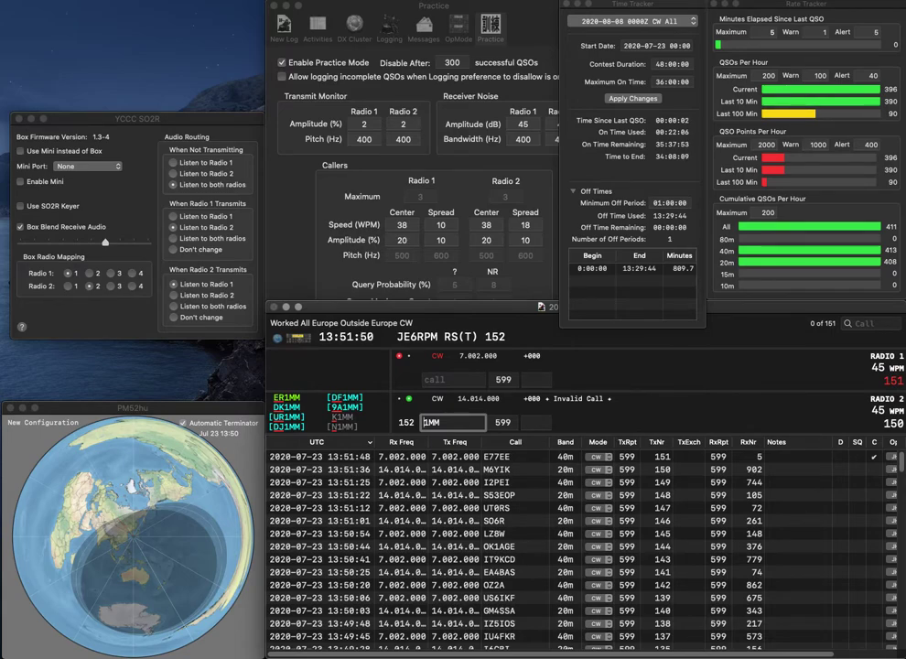
Answer the partial call 1MM on Radio 2 again and the partial call M on Radio 1
{"action": "key", "text": "Return"}
{"action": "type", "text": "XO"}
{"action": "key", "text": "BackSpace"}
{"action": "type", "text": "M"}
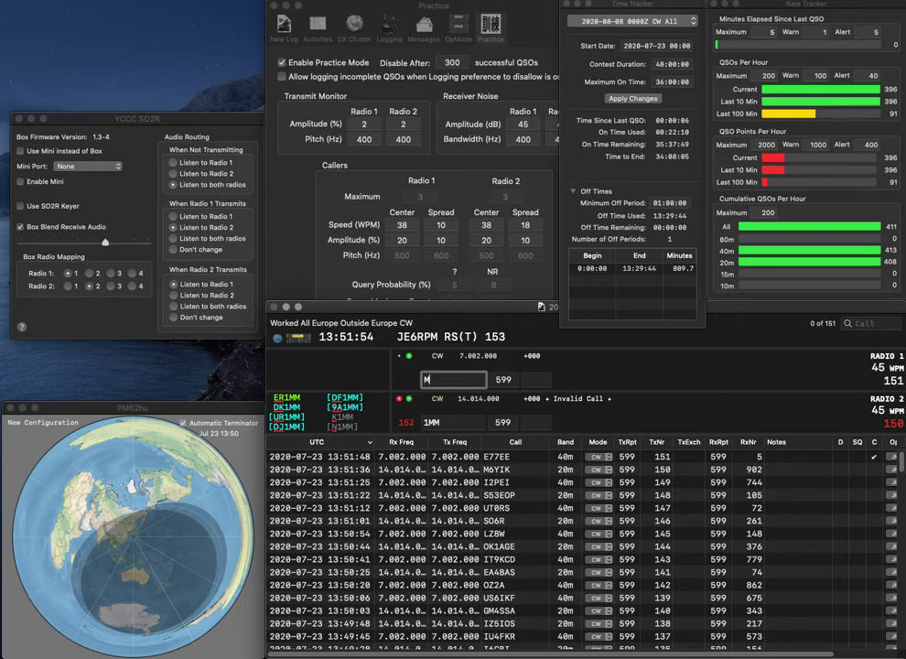
{"action": "key", "text": "Return"}
{"action": "type", "text": "DK"}
{"action": "key", "text": "Return"}
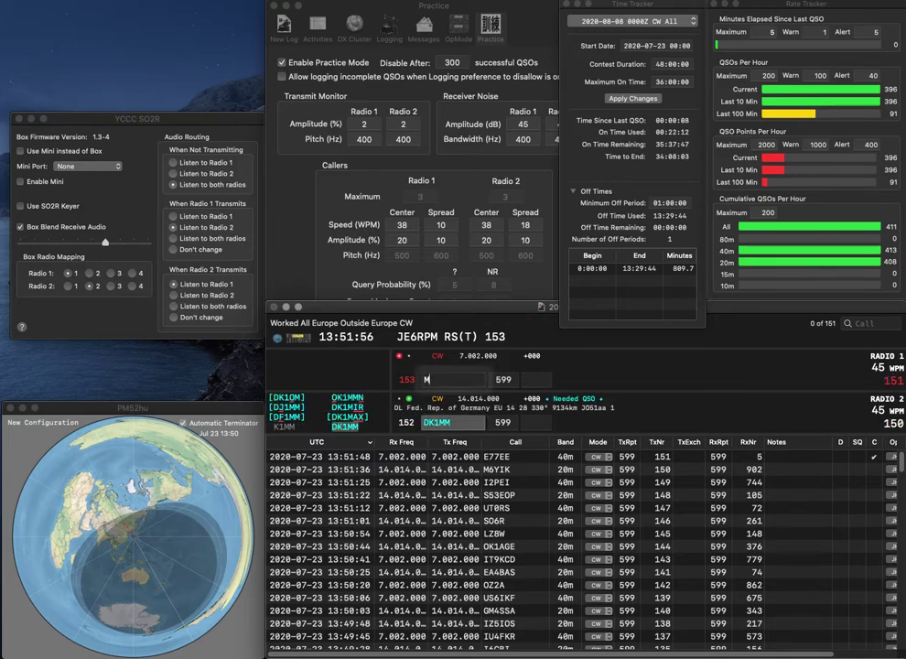
{"action": "type", "text": "J"}
{"action": "type", "text": "/OQ"}
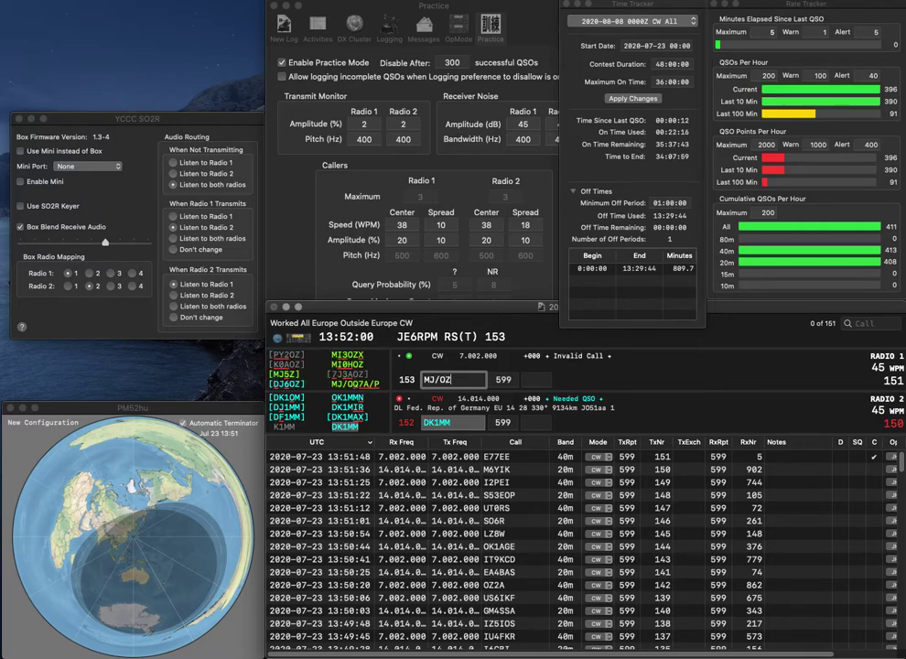
{"action": "type", "text": "7A/P"}
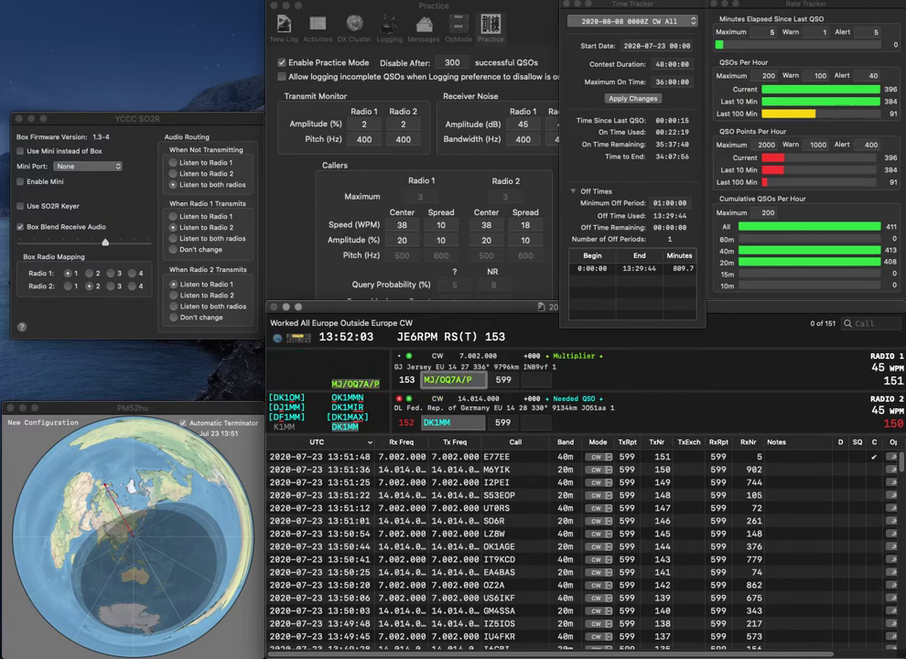
{"action": "key", "text": "Return"}
{"action": "key", "text": "Tab"}
{"action": "key", "text": "space"}
{"action": "type", "text": "734"}
{"action": "key", "text": "Tab"}
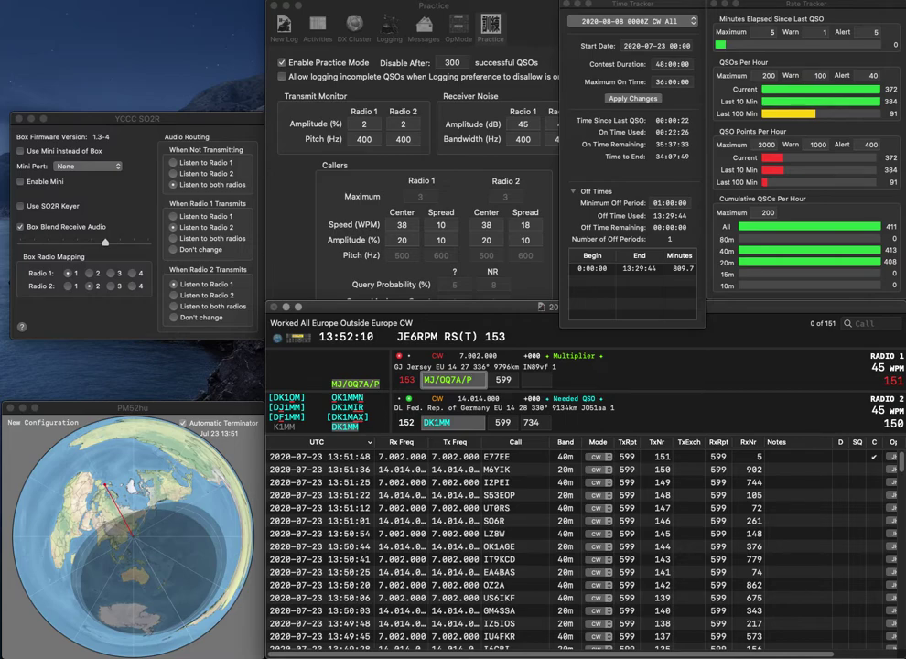
{"action": "key", "text": "space"}
{"action": "type", "text": "423"}
{"action": "key", "text": "Return"}
Answer F8CRS on Radio 2 and DL3NCR on Radio 1 with the exchange
{"action": "type", "text": "8CR"}
{"action": "key", "text": "Home"}
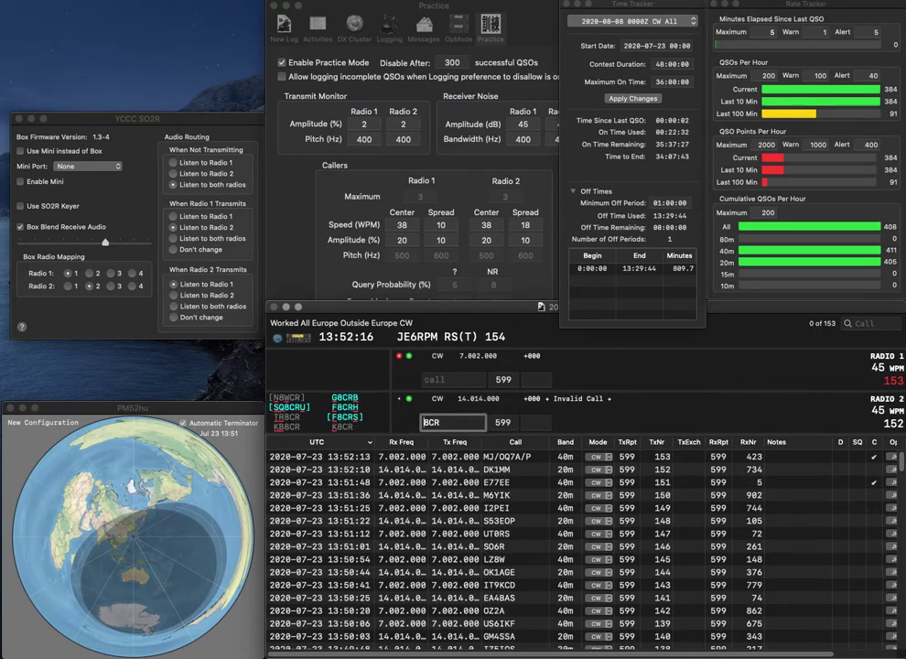
{"action": "type", "text": "F"}
{"action": "key", "text": "End"}
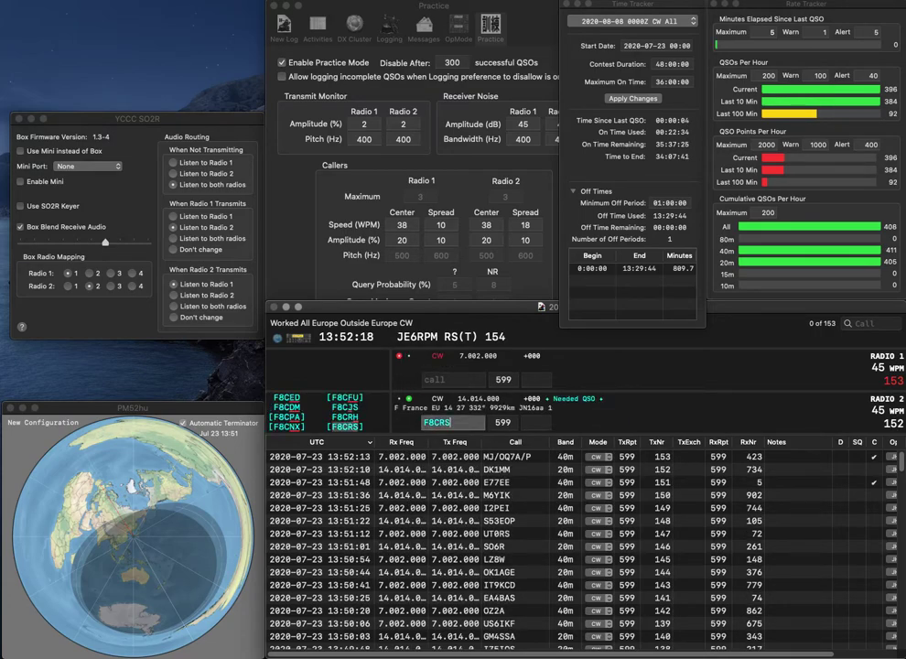
{"action": "key", "text": "Return"}
{"action": "type", "text": "DL"}
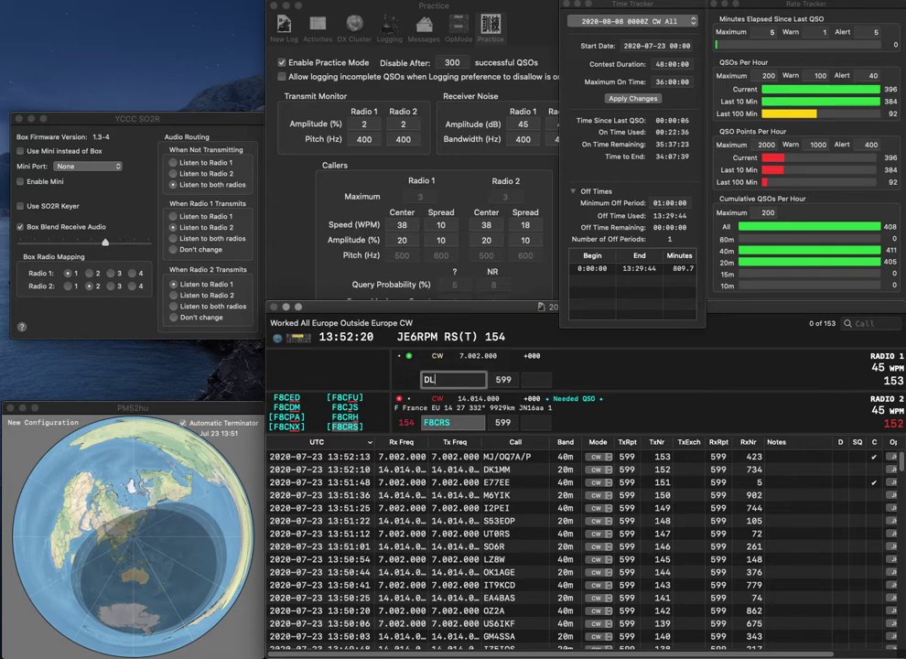
{"action": "type", "text": "3NCR"}
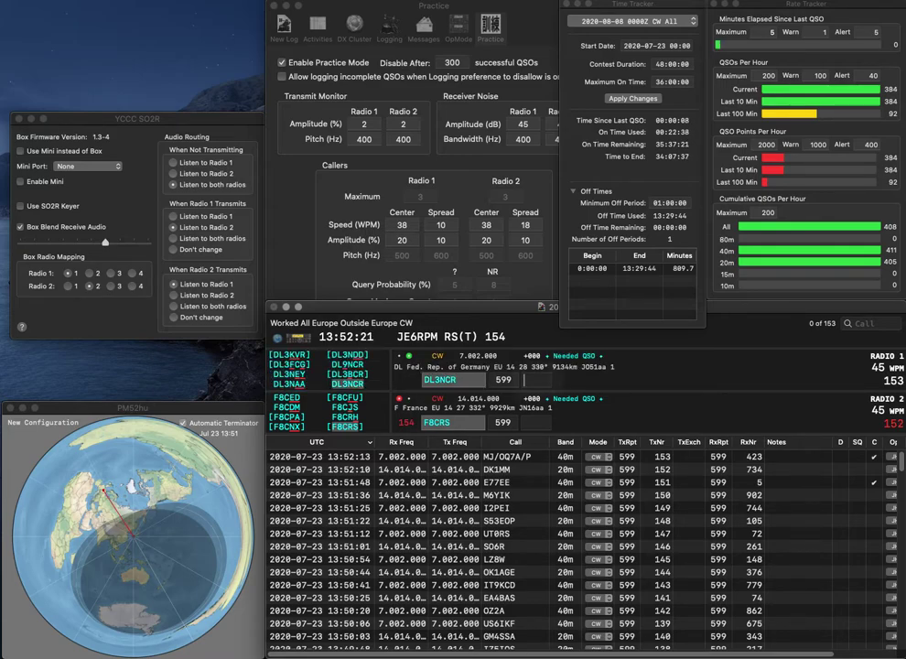
{"action": "key", "text": "Return"}
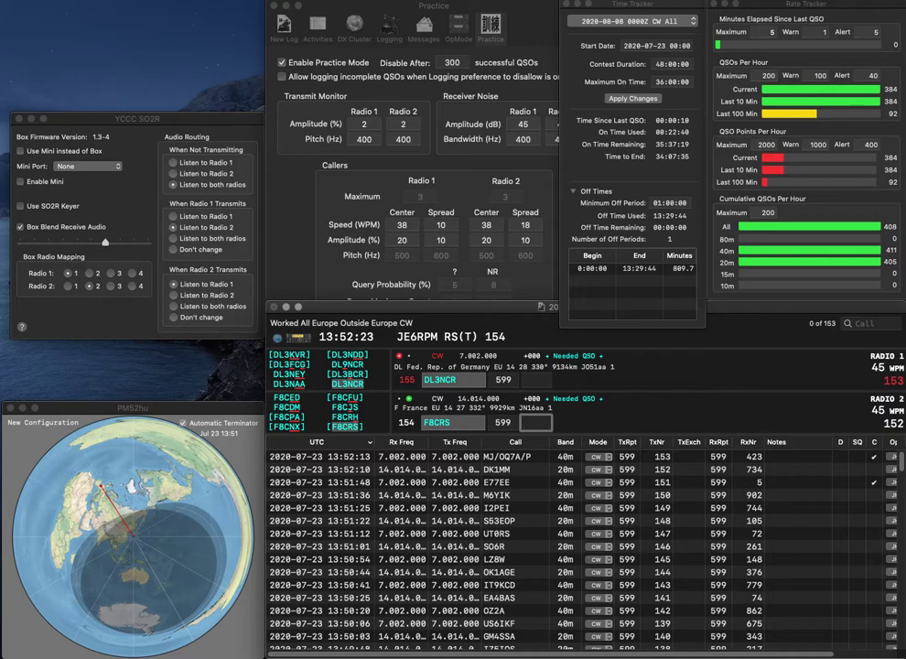
{"action": "key", "text": "space"}
{"action": "key", "text": "BackSpace"}
{"action": "type", "text": "H"}
{"action": "key", "text": "Return"}
{"action": "type", "text": "294"}
{"action": "key", "text": "Tab"}
{"action": "key", "text": "Tab"}
{"action": "key", "text": "Return"}
{"action": "key", "text": "Tab"}
{"action": "key", "text": "space"}
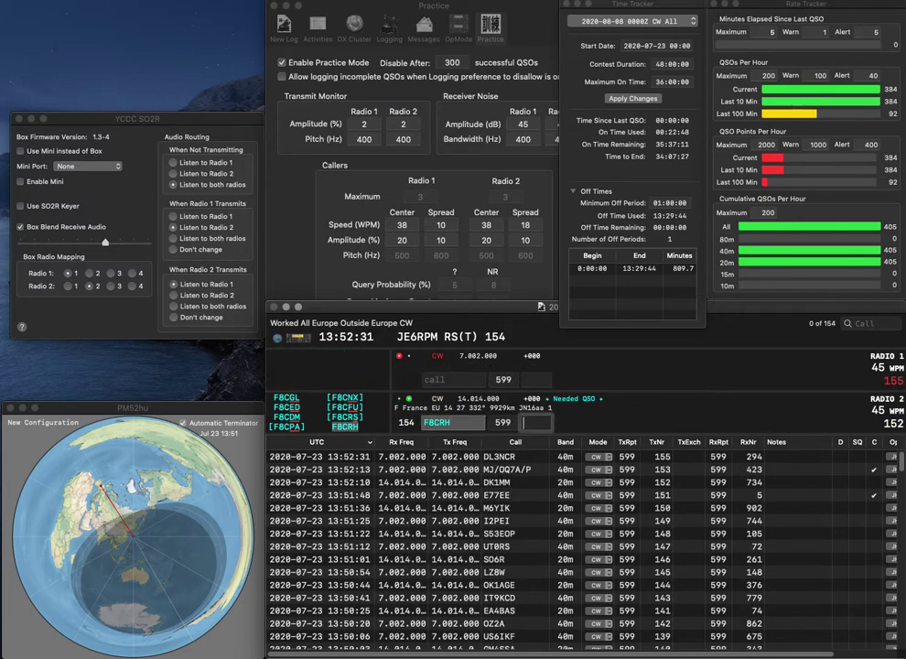
{"action": "type", "text": "652"}
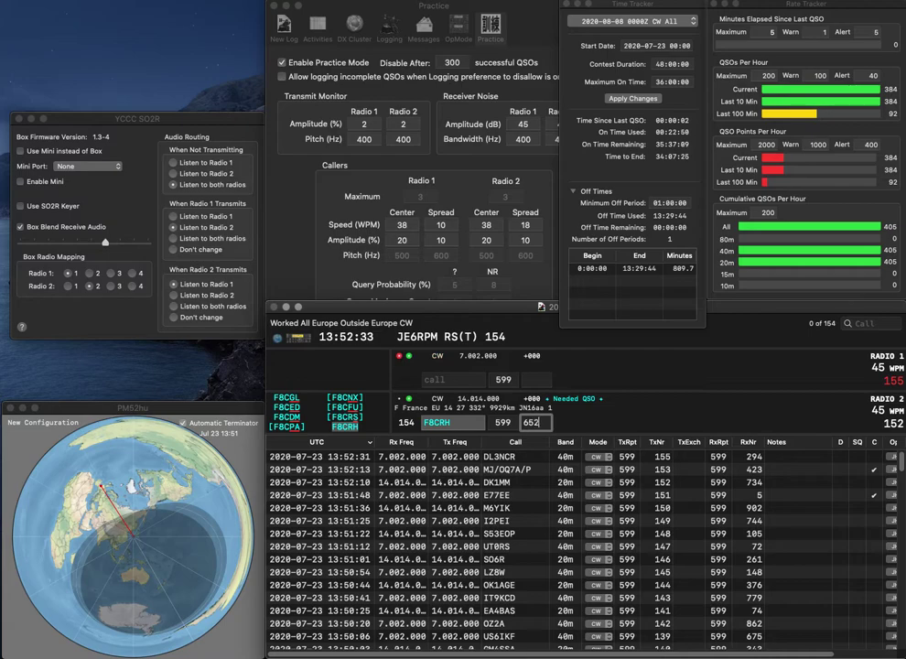
{"action": "key", "text": "Return"}
Answer the partial call F4M on Radio 1 and the partial call F5 on Radio 2
{"action": "type", "text": "F4"}
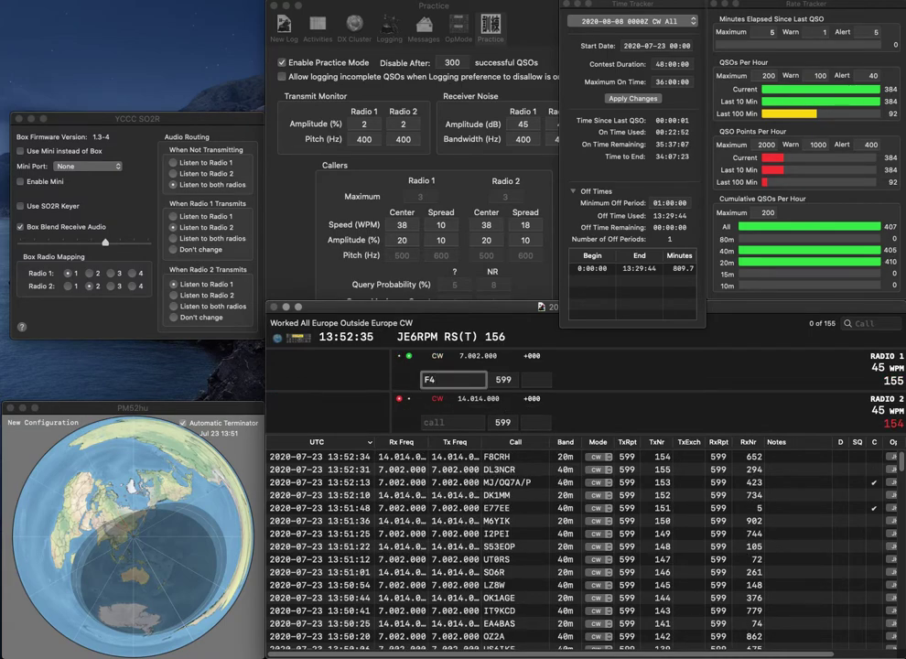
{"action": "type", "text": "M"}
{"action": "key", "text": "Return"}
{"action": "type", "text": "F5"}
Complete the calls F4HRM on Radio 1 and F5PRH on Radio 2, sending each station the exchange
{"action": "key", "text": "Up"}
{"action": "key", "text": "Left"}
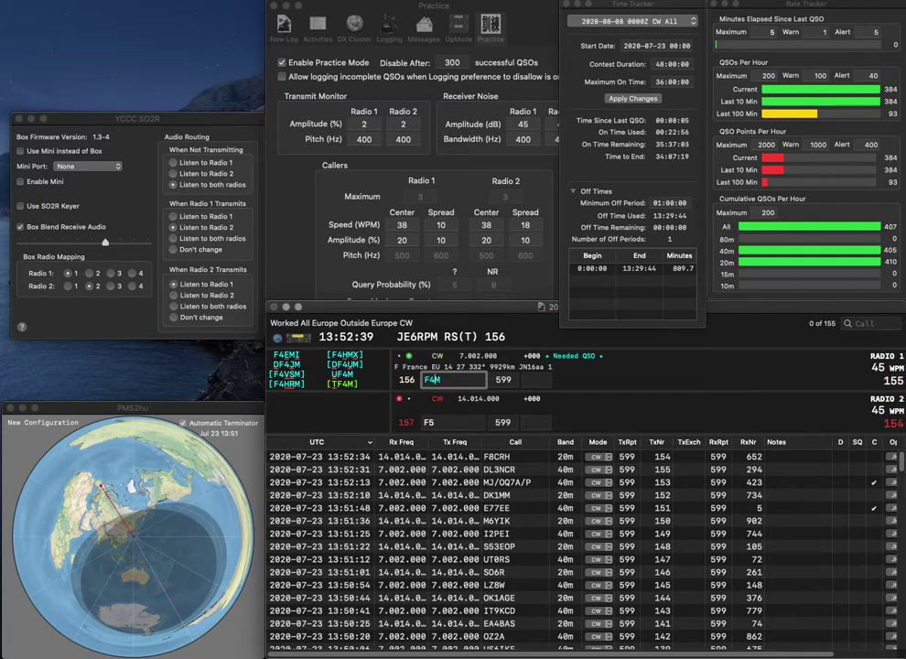
{"action": "type", "text": "HR"}
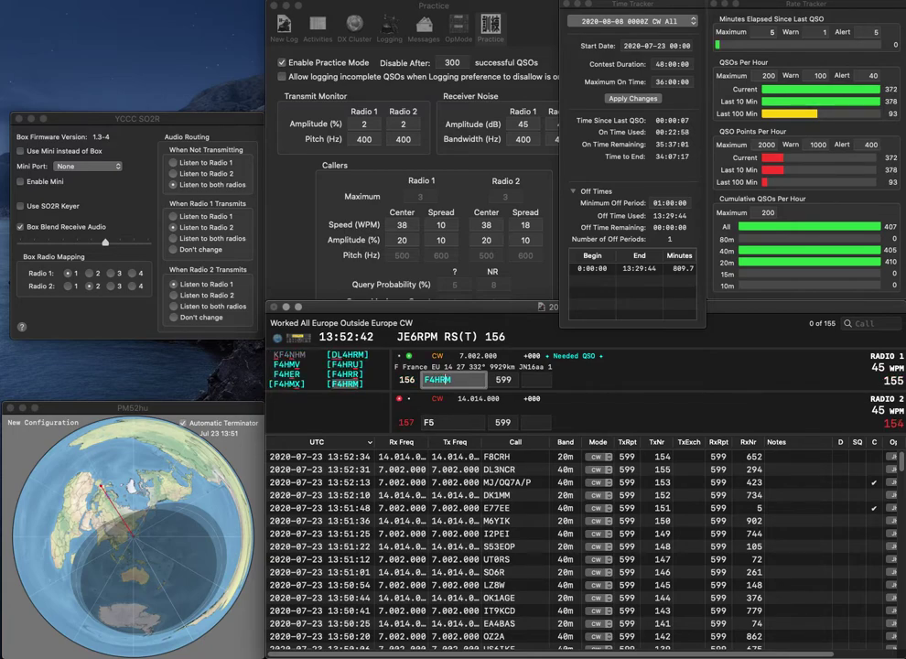
{"action": "key", "text": "Return"}
{"action": "type", "text": "PR"}
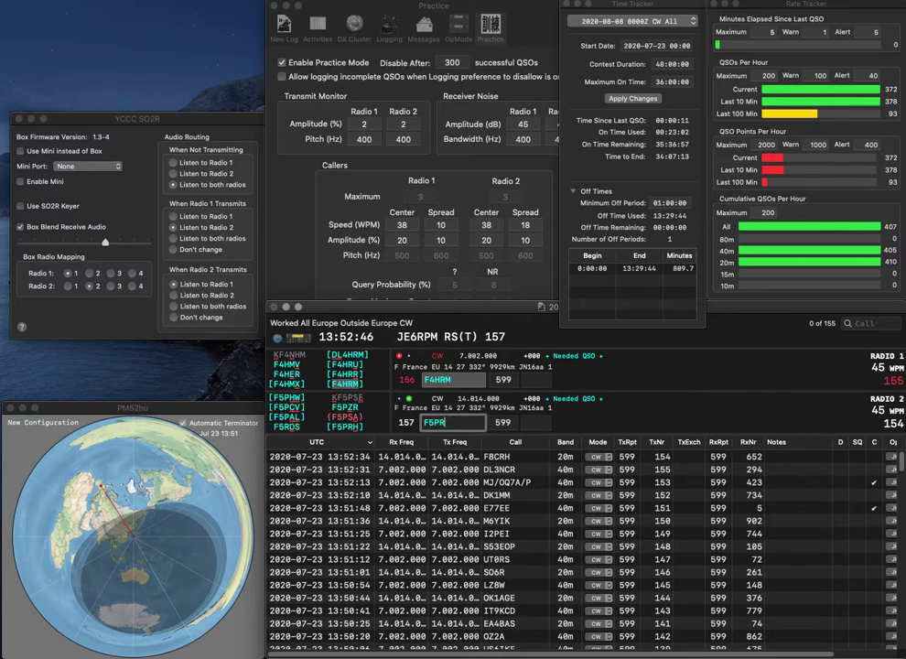
{"action": "type", "text": "SH"}
{"action": "key", "text": "Return"}
{"action": "key", "text": "space"}
{"action": "type", "text": "90"}
{"action": "key", "text": "Return"}
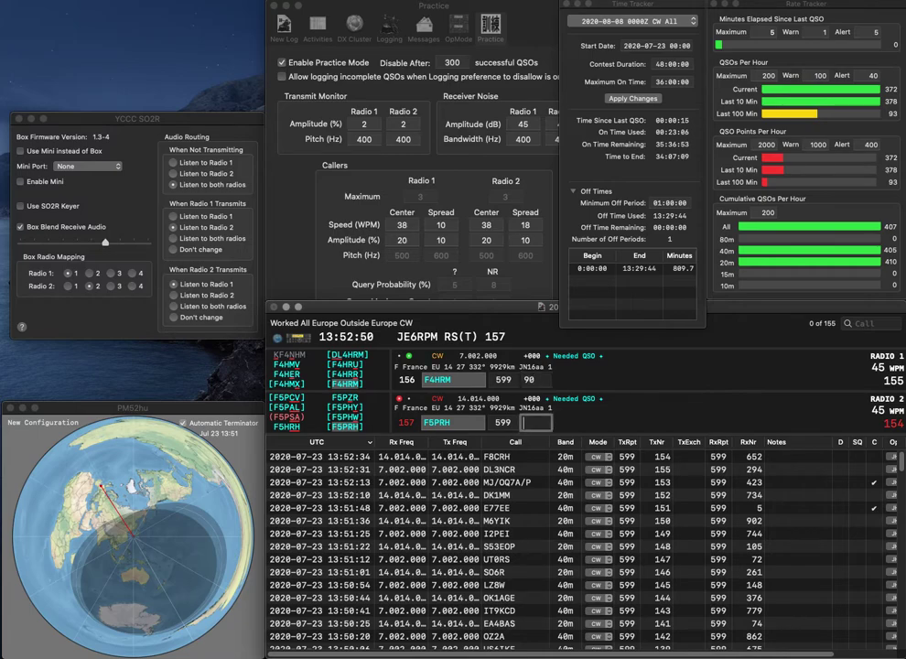
{"action": "type", "text": "938"}
{"action": "key", "text": "Return"}
Answer G4ESG on Radio 1 and the partial call NK on Radio 2
{"action": "type", "text": "GSG"}
{"action": "key", "text": "Left"}
{"action": "key", "text": "Left"}
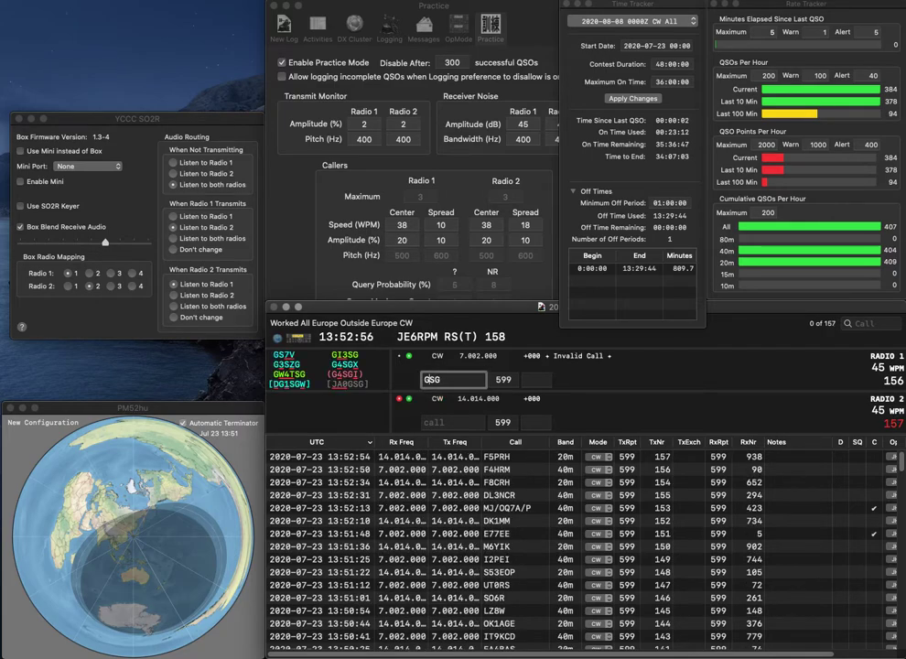
{"action": "type", "text": "4E"}
{"action": "key", "text": "Return"}
{"action": "key", "text": "Down"}
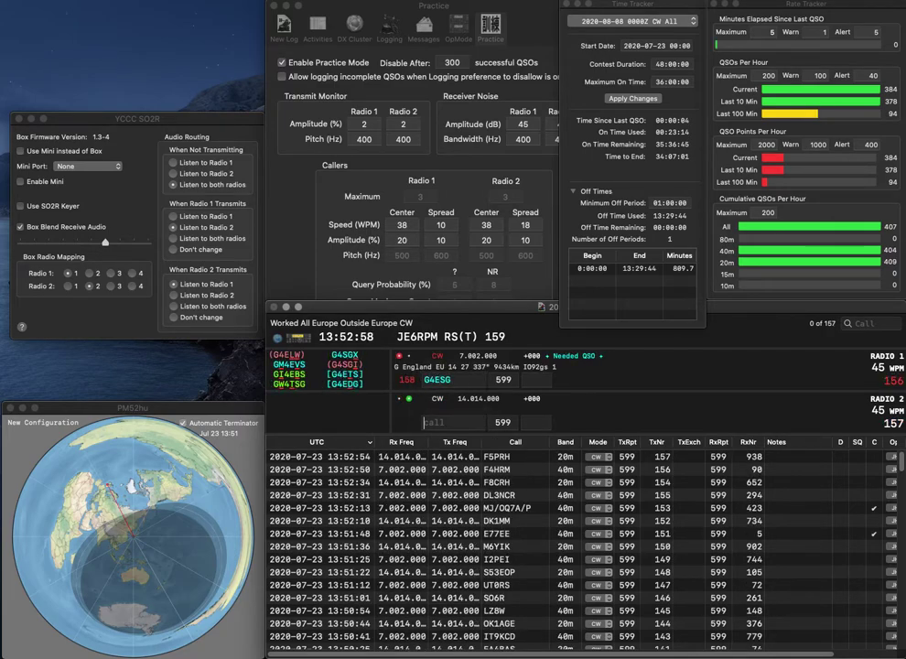
{"action": "type", "text": "NK"}
{"action": "key", "text": "Return"}
{"action": "key", "text": "Up"}
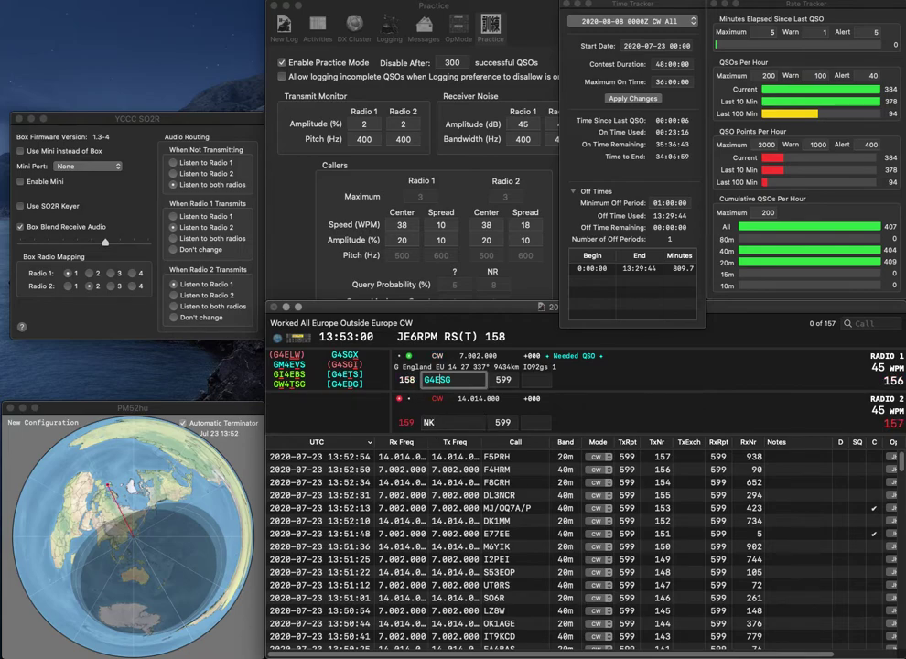
{"action": "key", "text": "BackSpace"}
{"action": "type", "text": "B"}
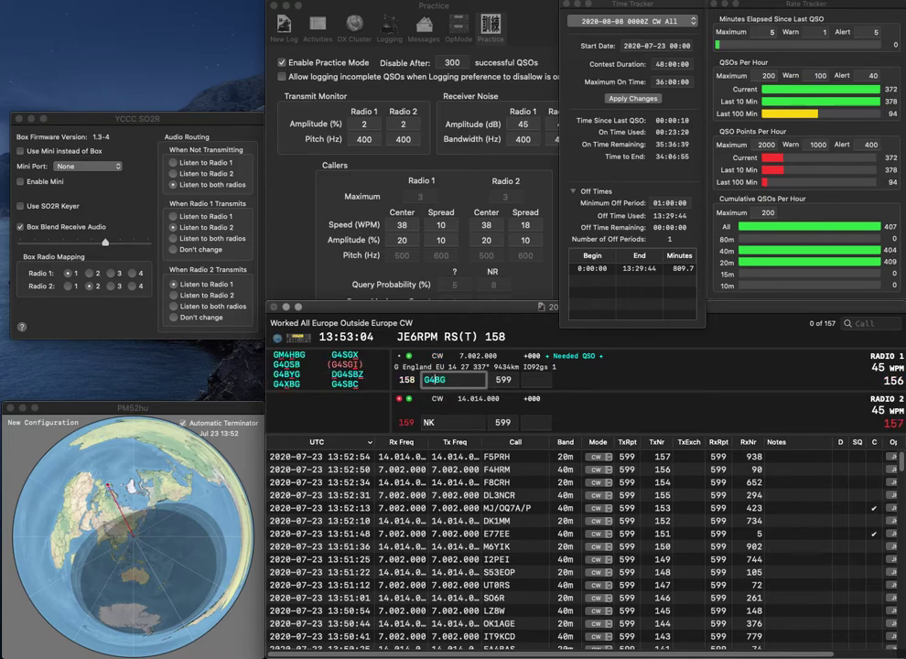
{"action": "key", "text": "BackSpace"}
{"action": "type", "text": "H"}
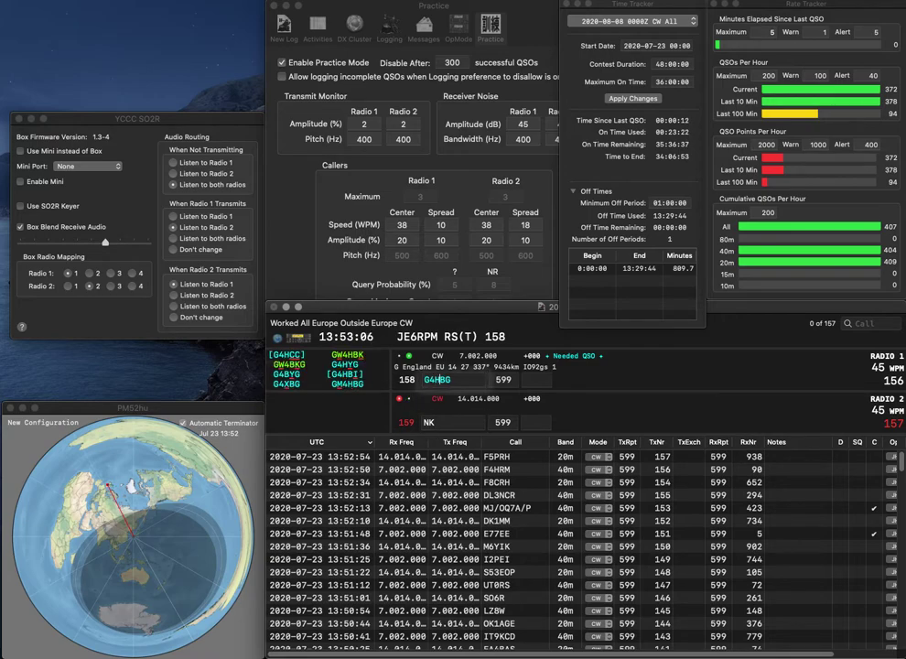
{"action": "key", "text": "Return"}
{"action": "key", "text": "Left"}
{"action": "key", "text": "Left"}
{"action": "type", "text": "EA"}
{"action": "left_click", "coordinate": [440, 380]}
{"action": "key", "text": "BackSpace"}
{"action": "key", "text": "BackSpace"}
{"action": "key", "text": "BackSpace"}
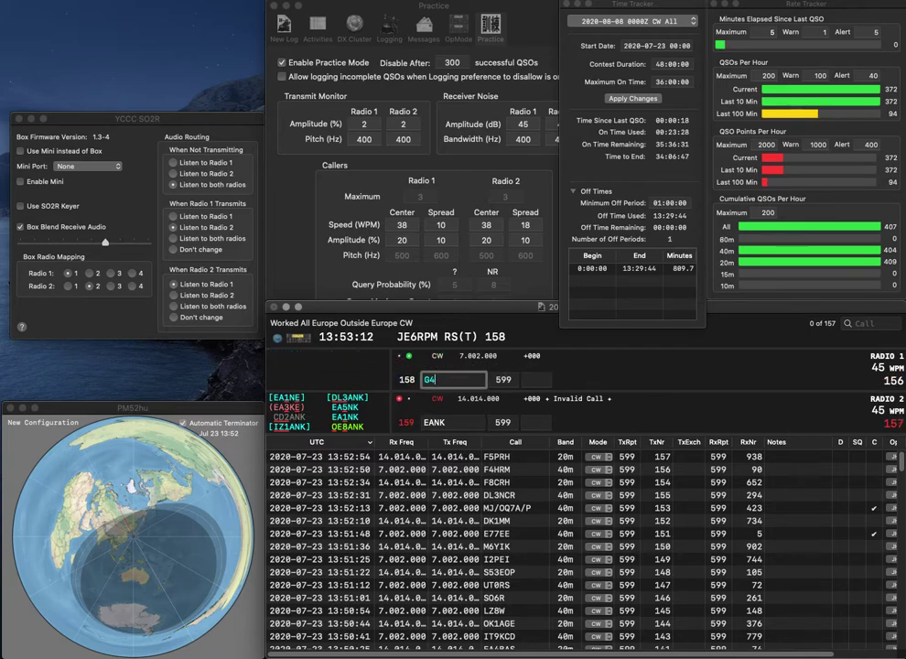
{"action": "type", "text": "HBI"}
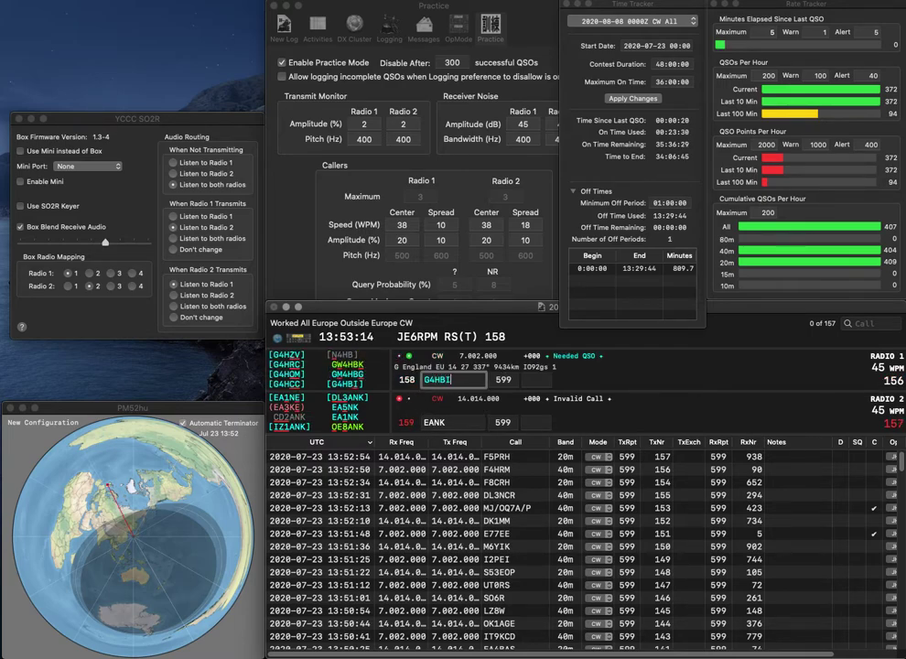
{"action": "key", "text": "backslash"}
{"action": "type", "text": "5"}
{"action": "key", "text": "backslash"}
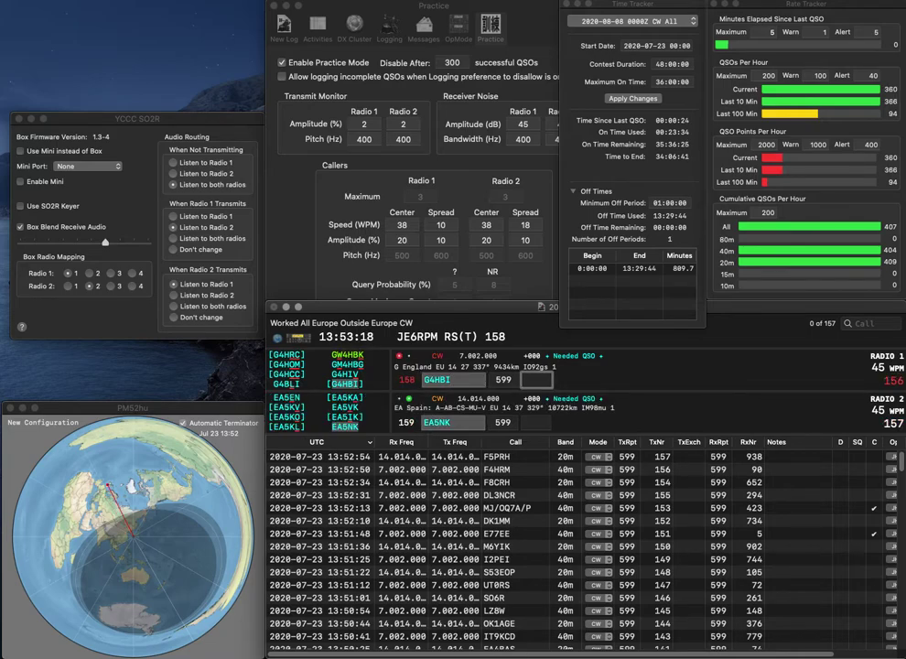
{"action": "key", "text": "backslash"}
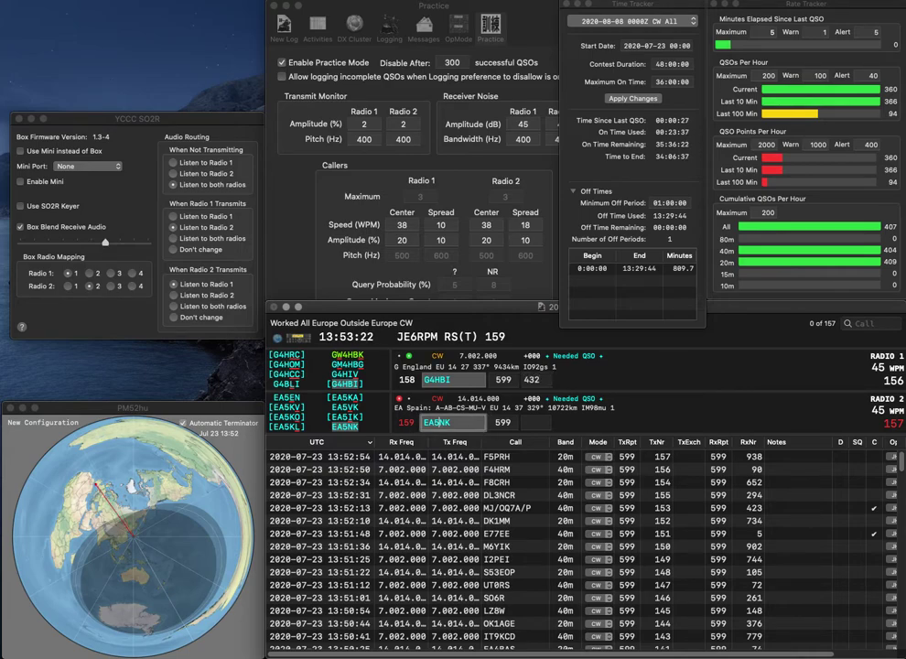
Log G4HBI on Radio 1 with received number 432 and EA5NK on Radio 2 with received number 354
{"action": "type", "text": "2"}
{"action": "key", "text": "Return"}
{"action": "type", "text": "35"}
{"action": "key", "text": "Return"}
Answer the partial call UT on Radio 1, completing it as UT3EK, and answer SV6JHA on Radio 2 with the exchange
{"action": "type", "text": "U"}
{"action": "key", "text": "Return"}
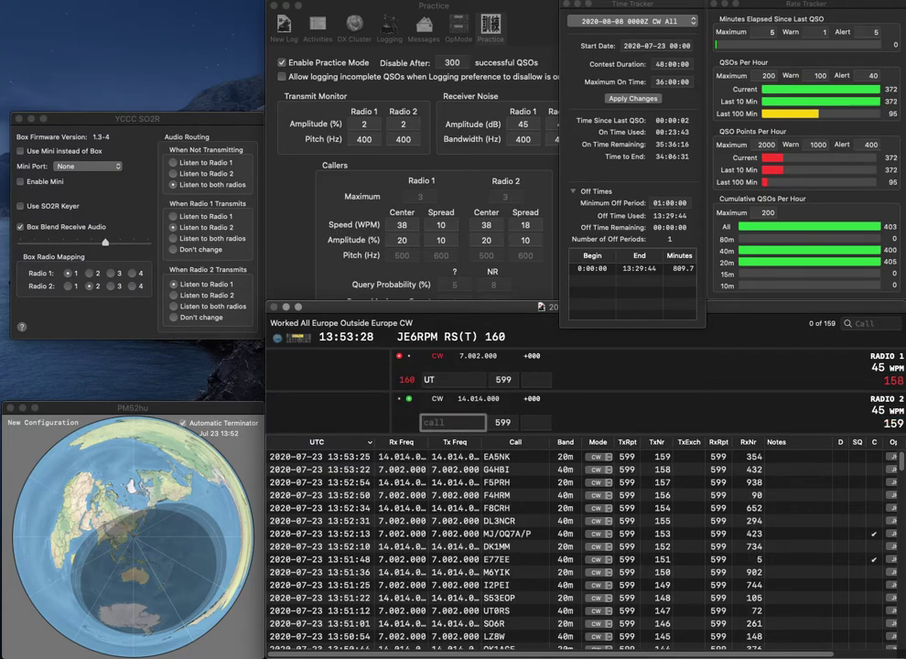
{"action": "type", "text": "SV6JH"}
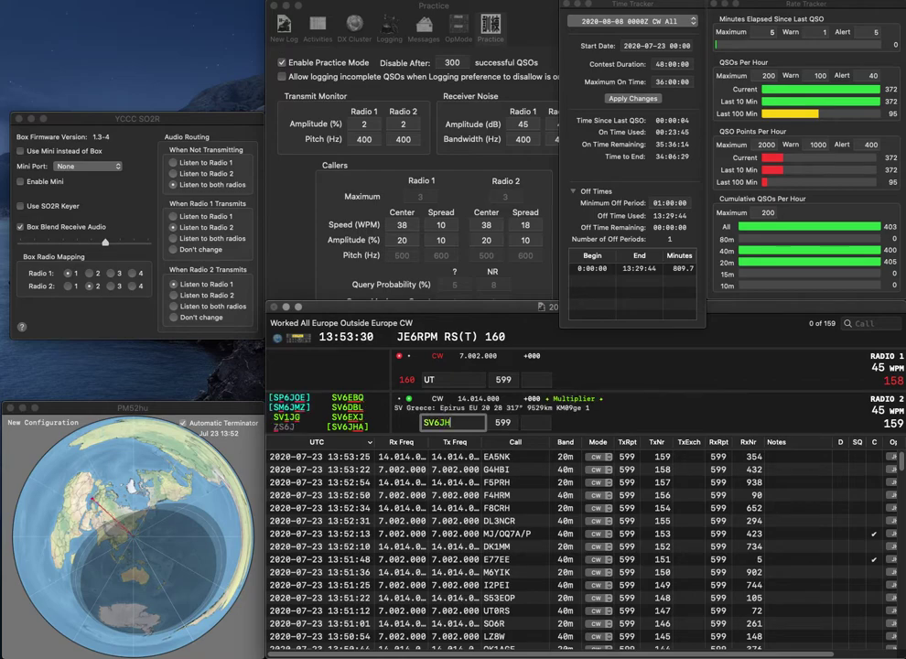
{"action": "type", "text": "A"}
{"action": "key", "text": "Return"}
{"action": "type", "text": "3EK"}
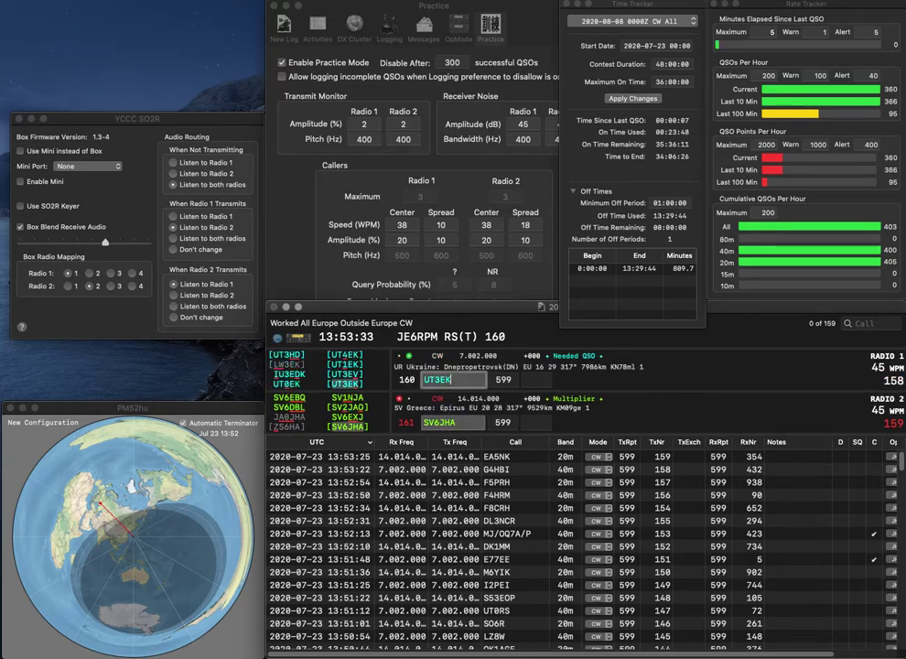
{"action": "key", "text": "Down"}
{"action": "key", "text": "space"}
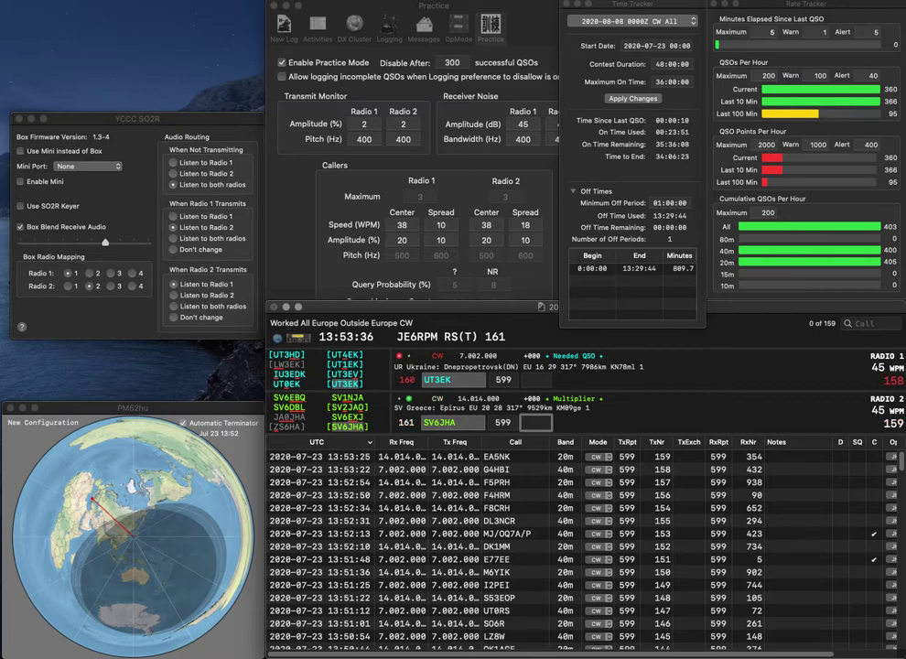
{"action": "type", "text": "524"}
{"action": "key", "text": "Return"}
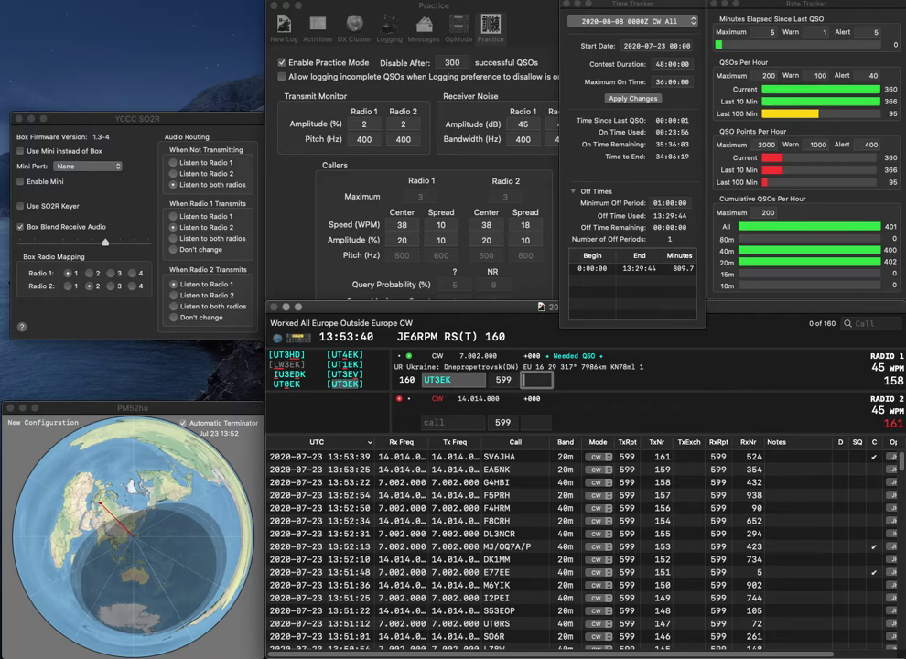
{"action": "key", "text": "Return"}
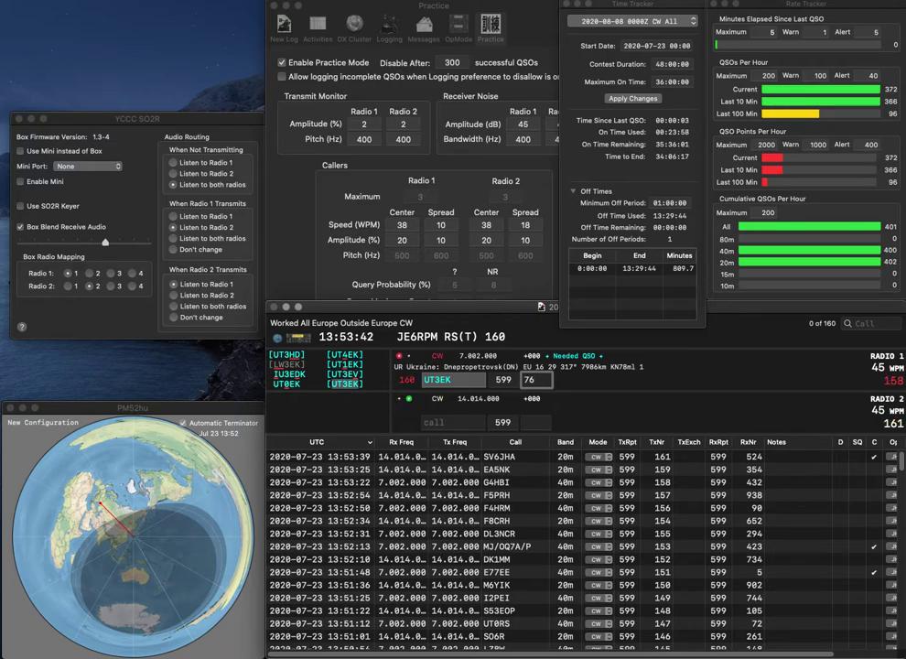
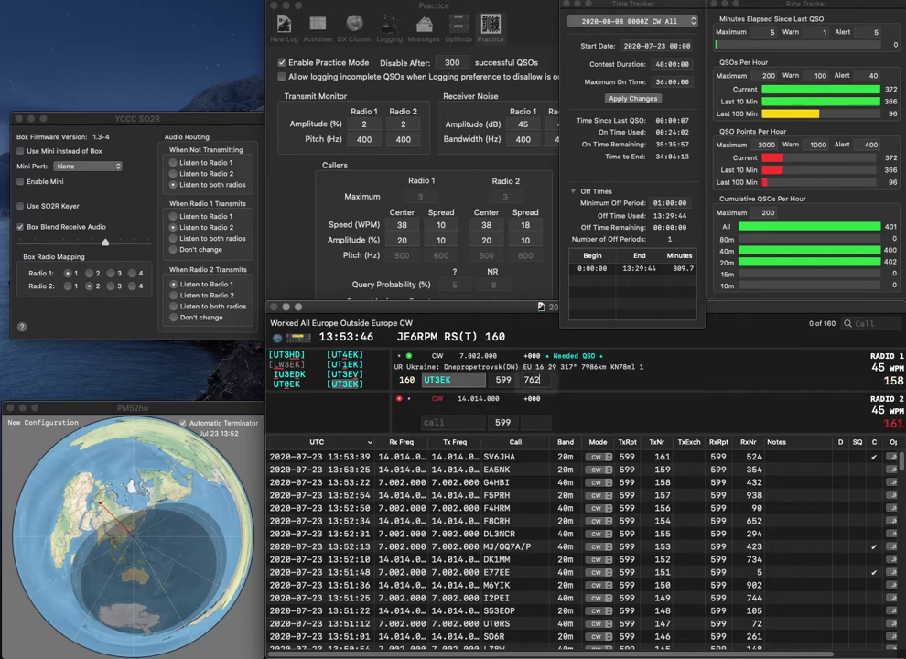
{"action": "key", "text": "Return"}
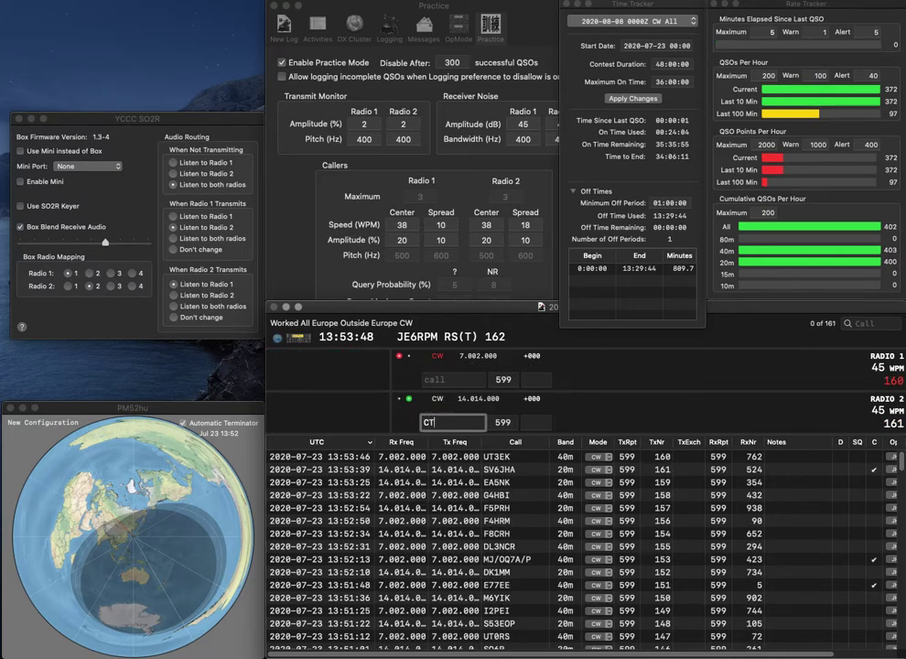
{"action": "type", "text": "CT1EGW"}
{"action": "key", "text": "Return"}
{"action": "type", "text": "5FL"}
{"action": "key", "text": "Left"}
{"action": "key", "text": "Left"}
{"action": "key", "text": "Left"}
{"action": "type", "text": "EA"}
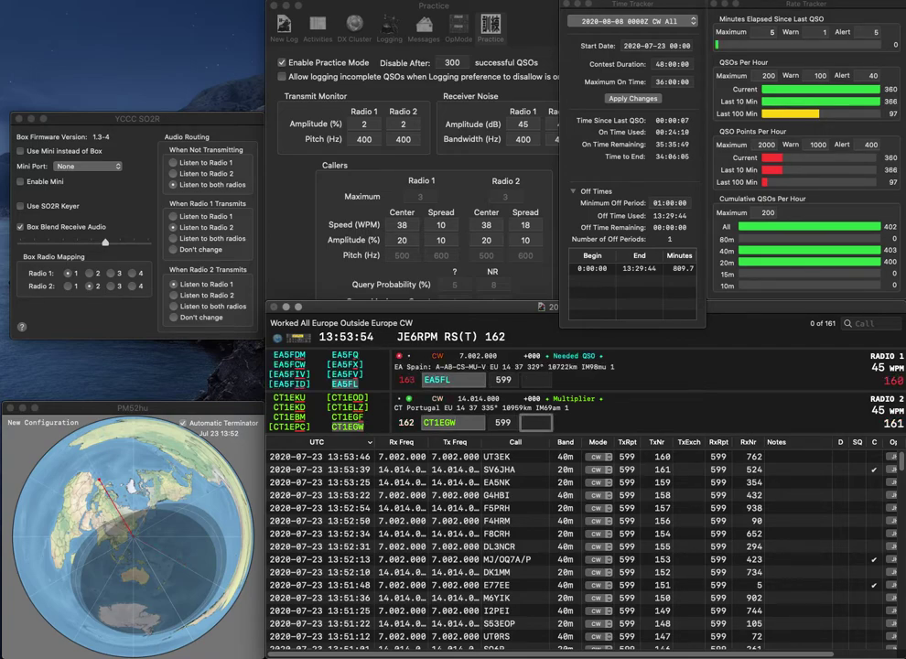
{"action": "type", "text": "842"}
{"action": "key", "text": "Return"}
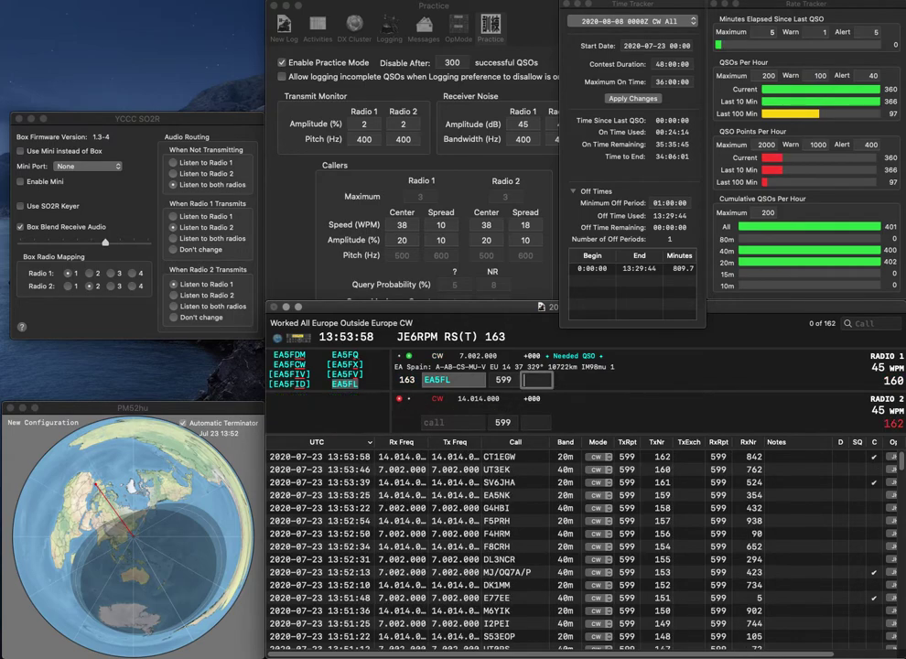
Log EA5FL on Radio 1 with received number 294 and answer G4S on Radio 2 with the exchange
{"action": "type", "text": "294"}
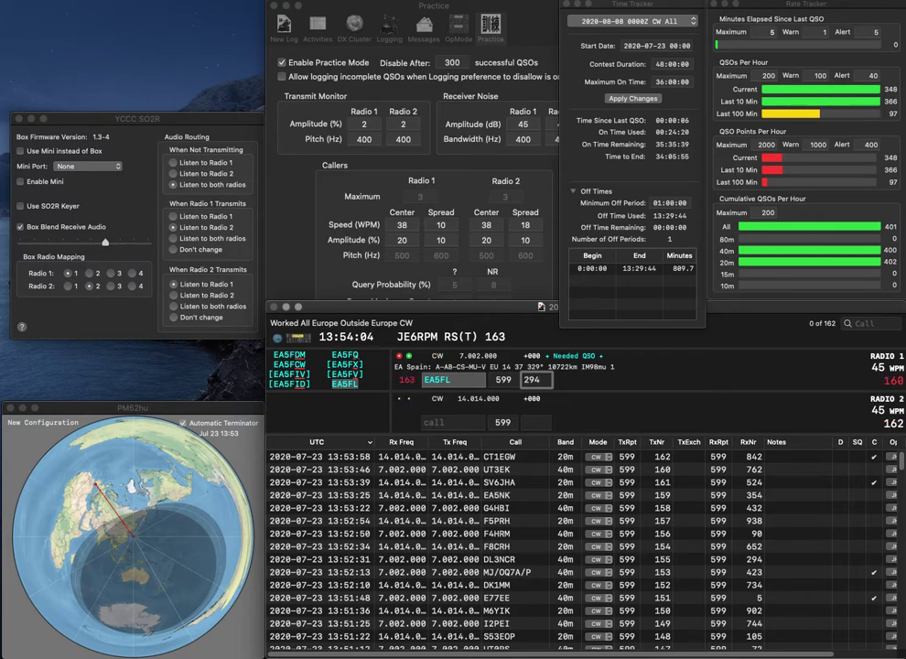
{"action": "key", "text": "Return"}
{"action": "type", "text": "G4S"}
{"action": "key", "text": "Return"}
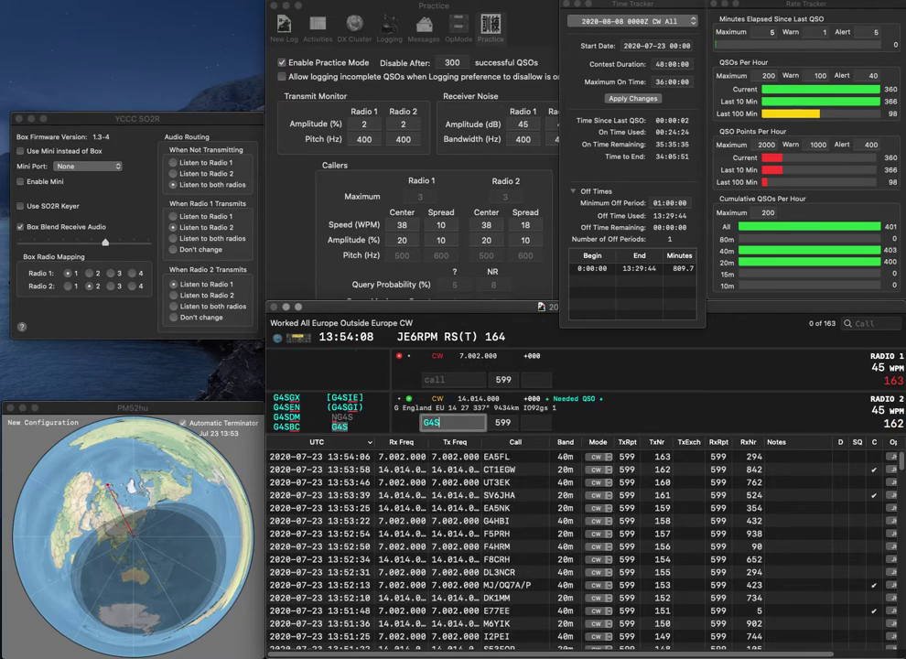
Answer UX1UX on Radio 1 with the exchange
{"action": "type", "text": "UX1"}
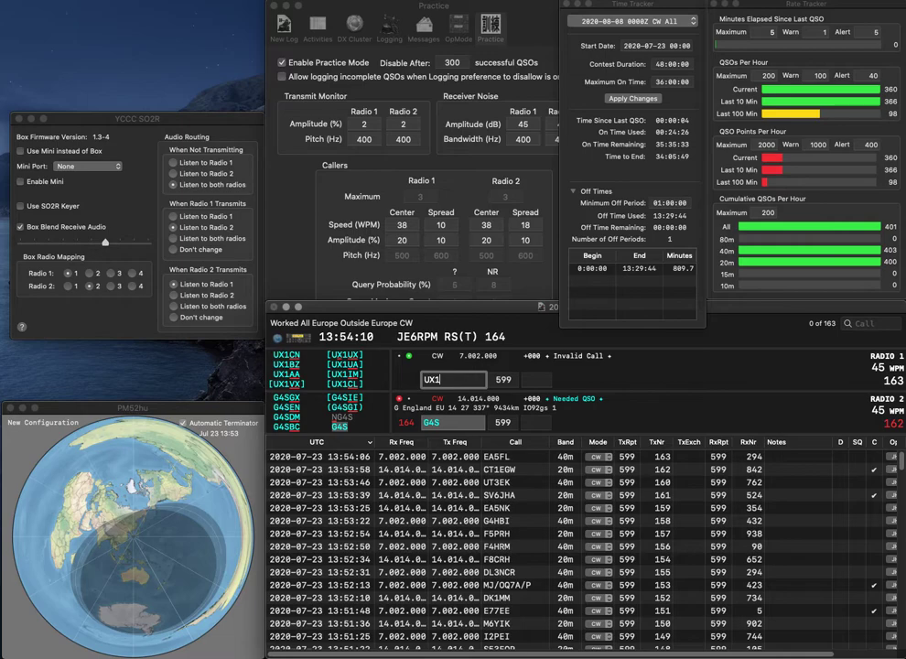
{"action": "type", "text": "UX"}
{"action": "key", "text": "Return"}
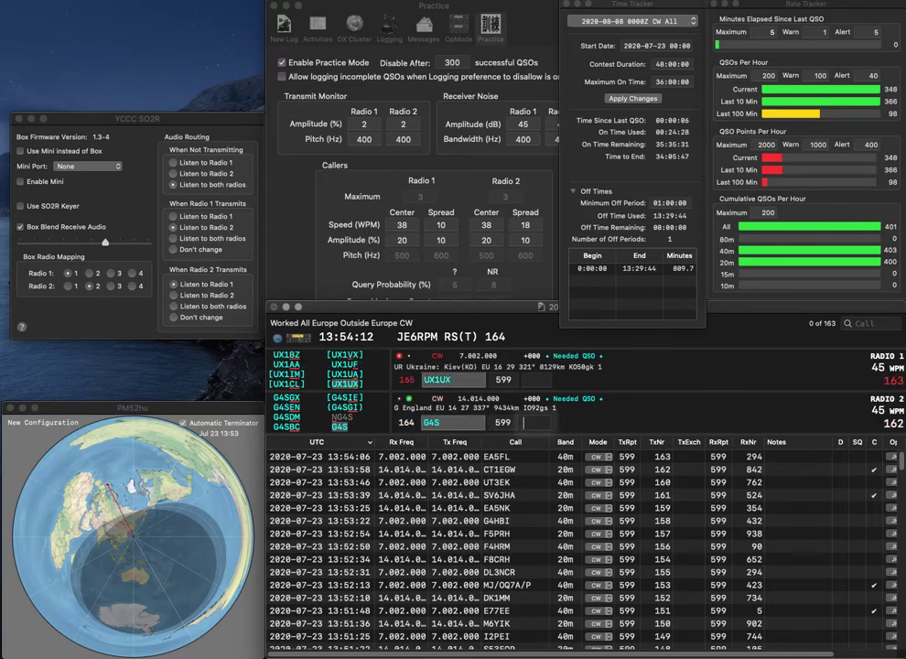
Log G4S on Radio 2 with received number 565 and UX1UX on Radio 1 with received number 299
{"action": "type", "text": "56"}
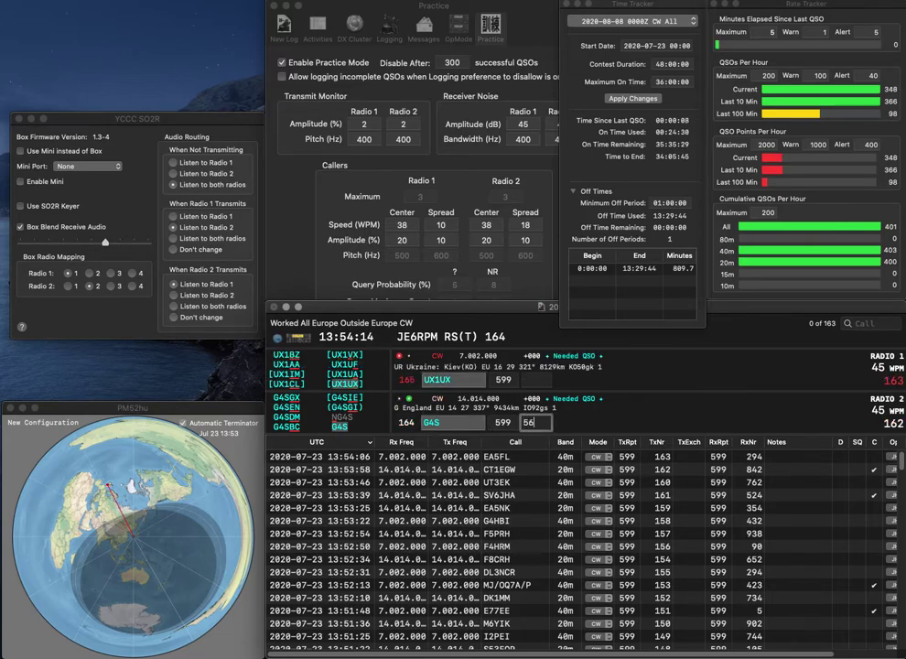
{"action": "type", "text": "5"}
{"action": "key", "text": "Return"}
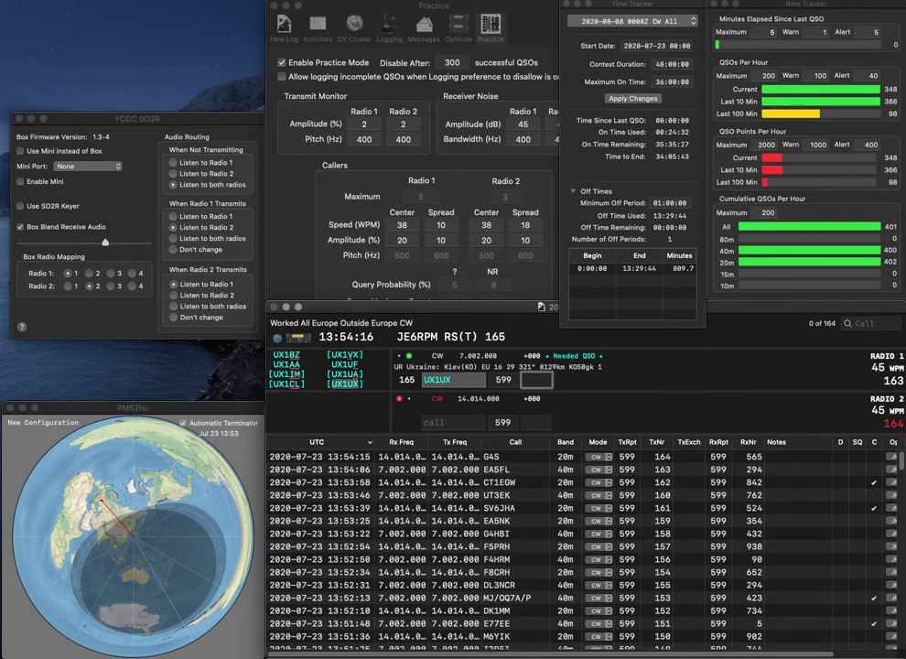
{"action": "type", "text": "299"}
{"action": "key", "text": "Return"}
{"action": "key", "text": "BackSpace"}
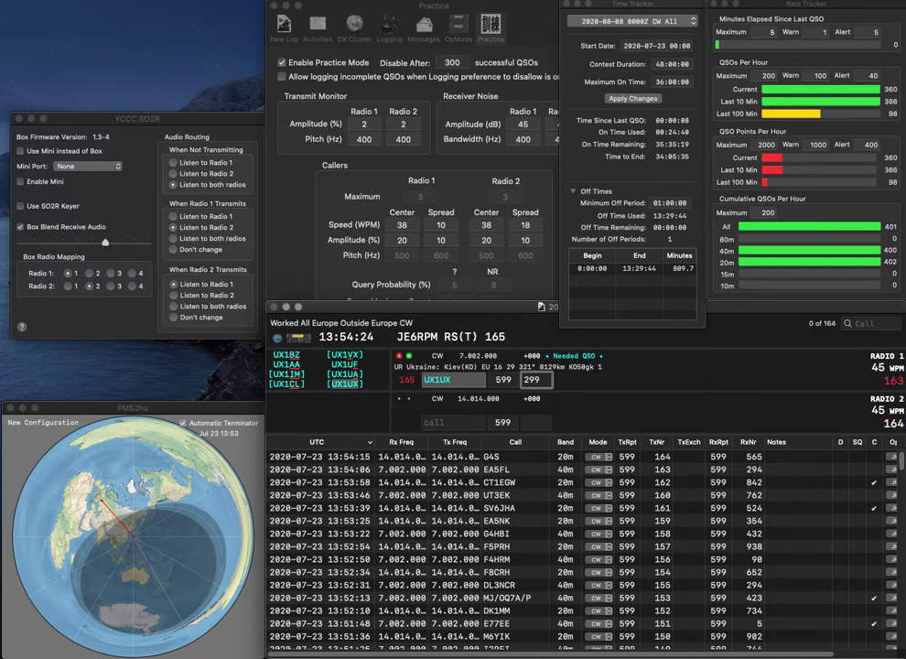
{"action": "key", "text": "Return"}
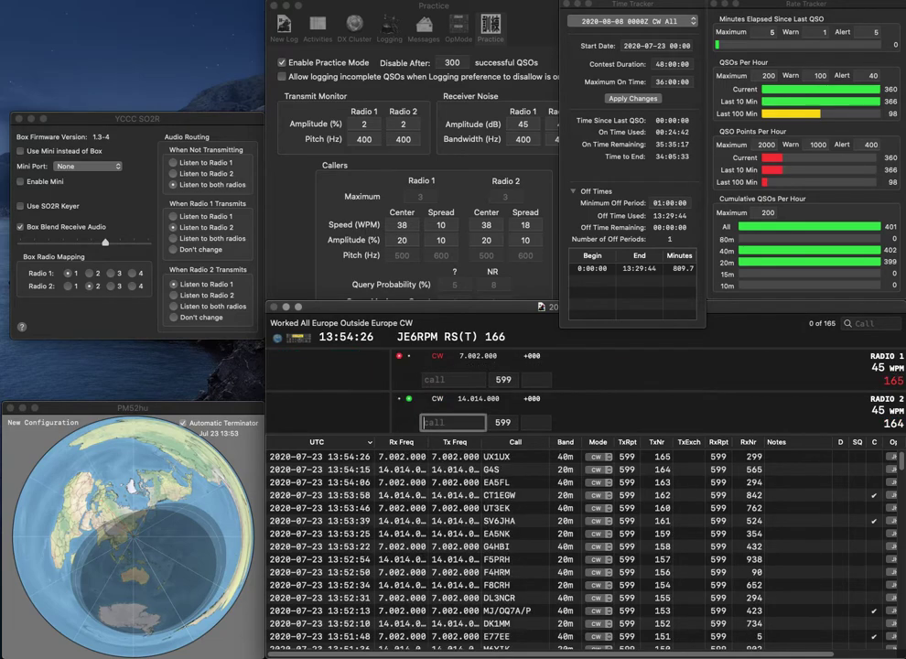
{"action": "type", "text": "LZ3"}
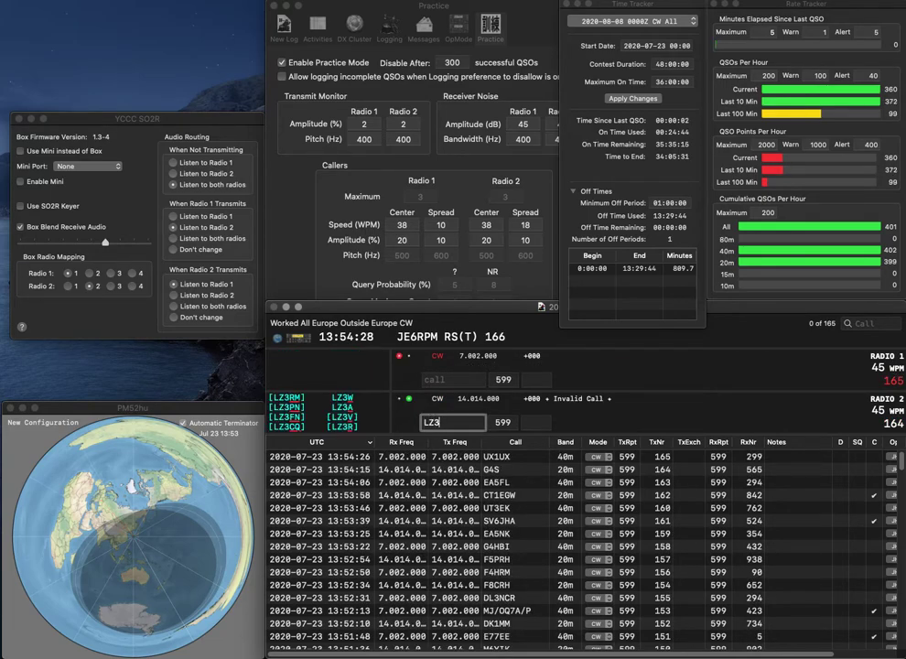
{"action": "type", "text": "BF"}
{"action": "key", "text": "Return"}
{"action": "type", "text": "DL"}
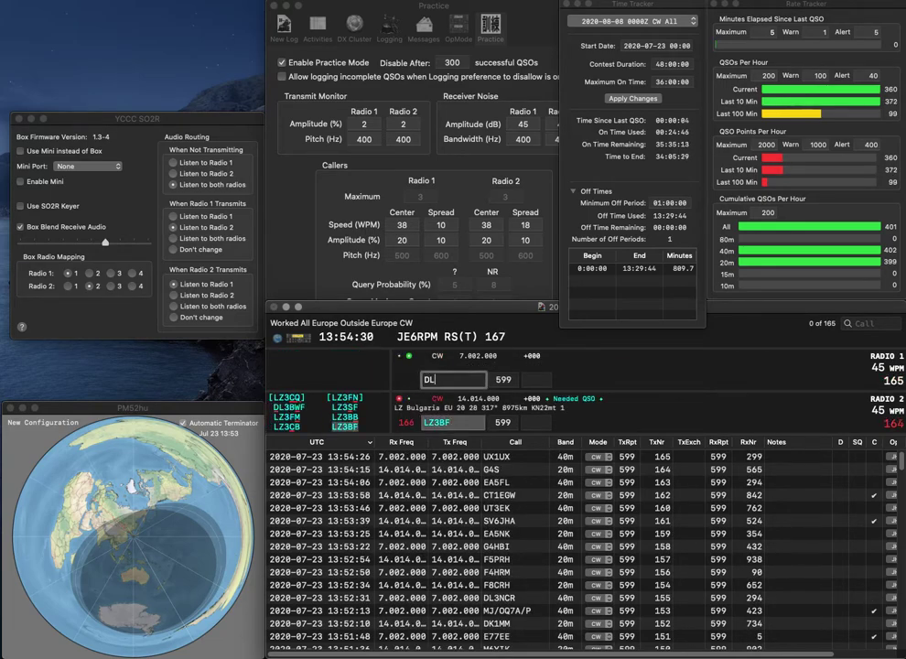
{"action": "type", "text": "9WO"}
{"action": "key", "text": "Return"}
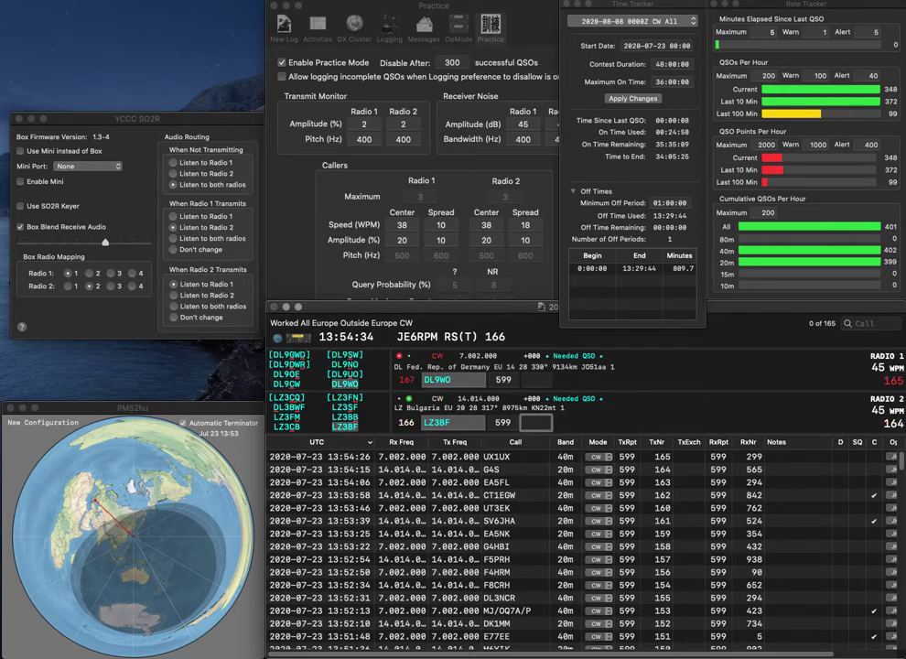
{"action": "type", "text": "613"}
{"action": "key", "text": "Return"}
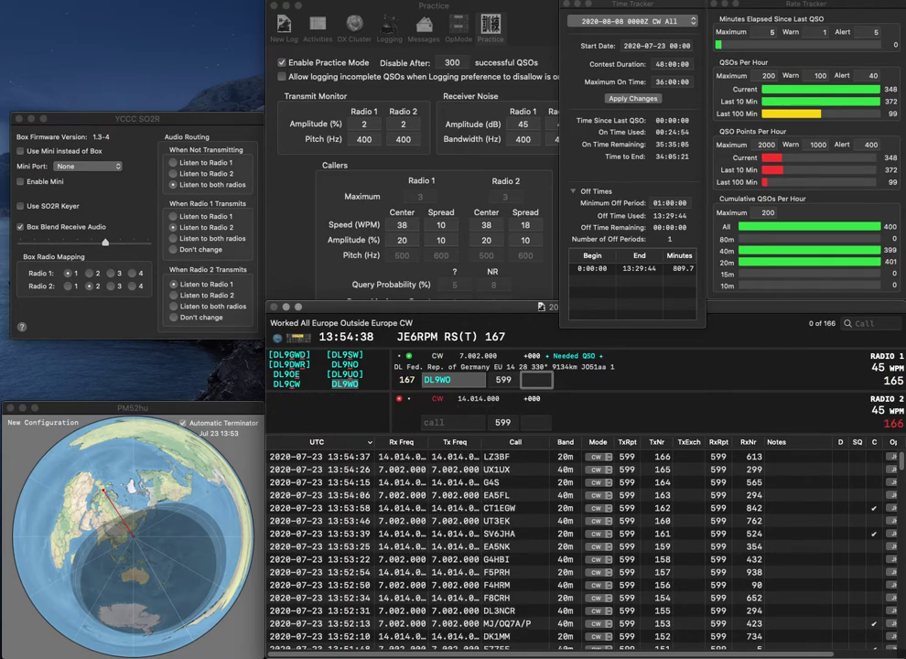
{"action": "type", "text": "67"}
{"action": "key", "text": "Return"}
{"action": "type", "text": "P"}
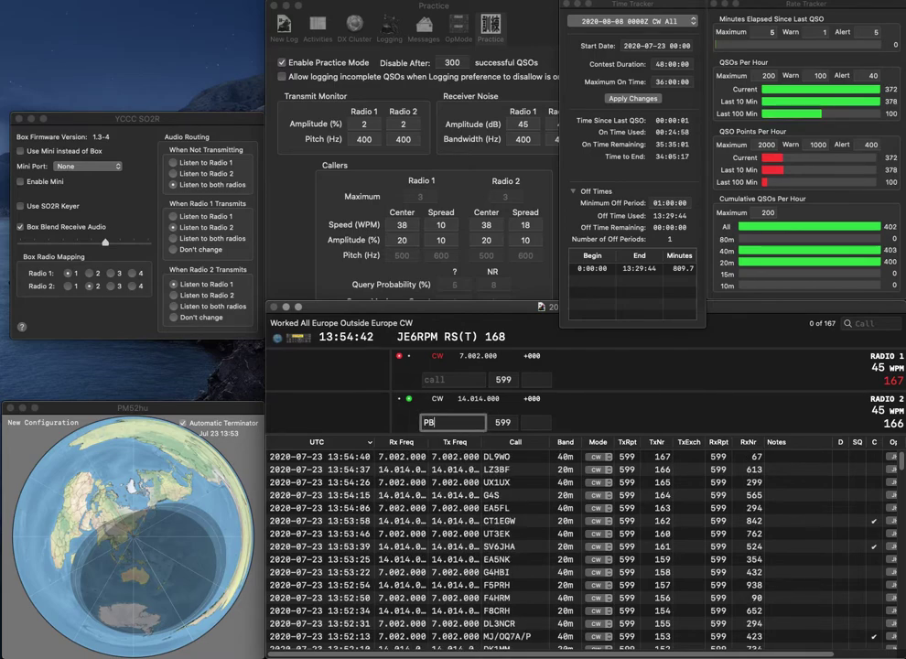
{"action": "key", "text": "Return"}
{"action": "type", "text": "DF8OA"}
{"action": "key", "text": "Return"}
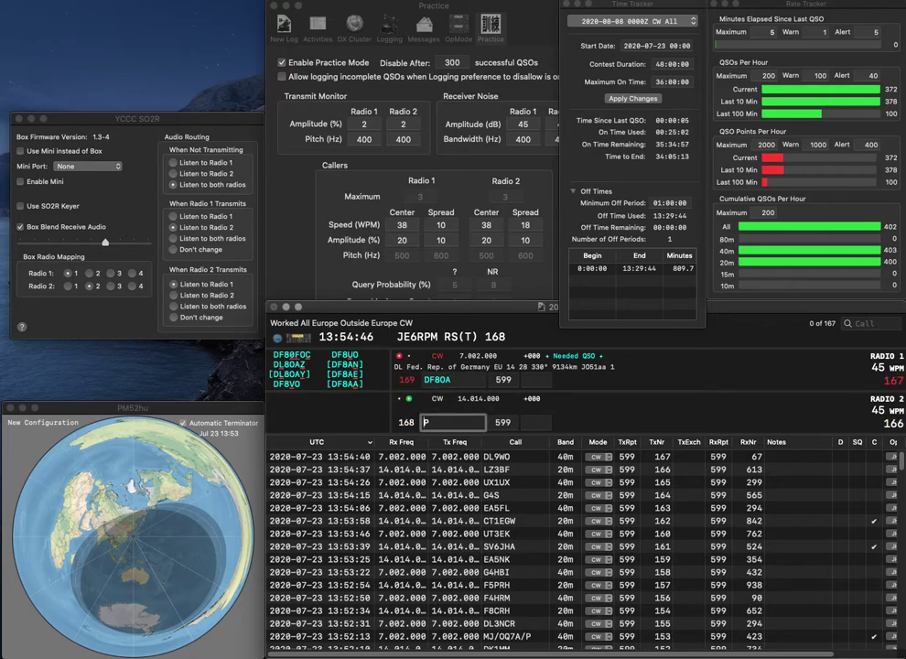
{"action": "key", "text": "Left"}
{"action": "type", "text": "I3"}
{"action": "key", "text": "Right"}
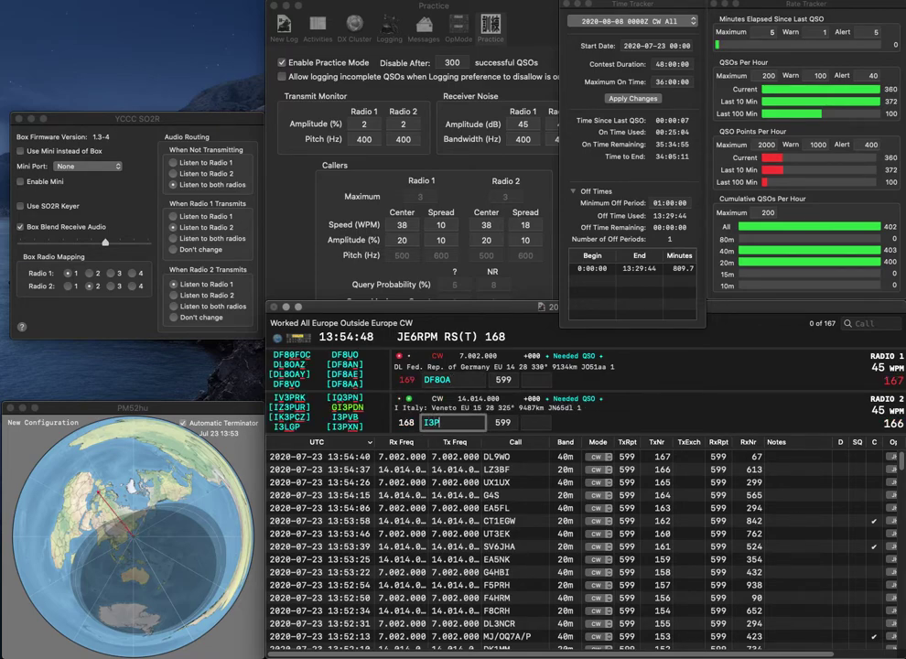
{"action": "type", "text": "VB"}
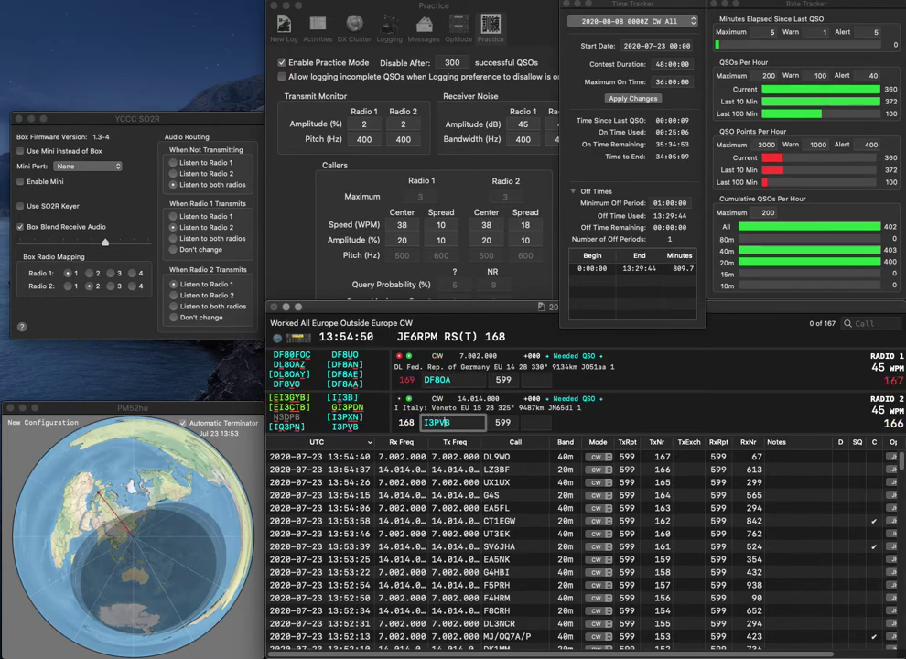
{"action": "key", "text": "Return"}
{"action": "key", "text": "Left"}
{"action": "key", "text": "Left"}
{"action": "key", "text": "BackSpace"}
{"action": "type", "text": "7"}
{"action": "key", "text": "Return"}
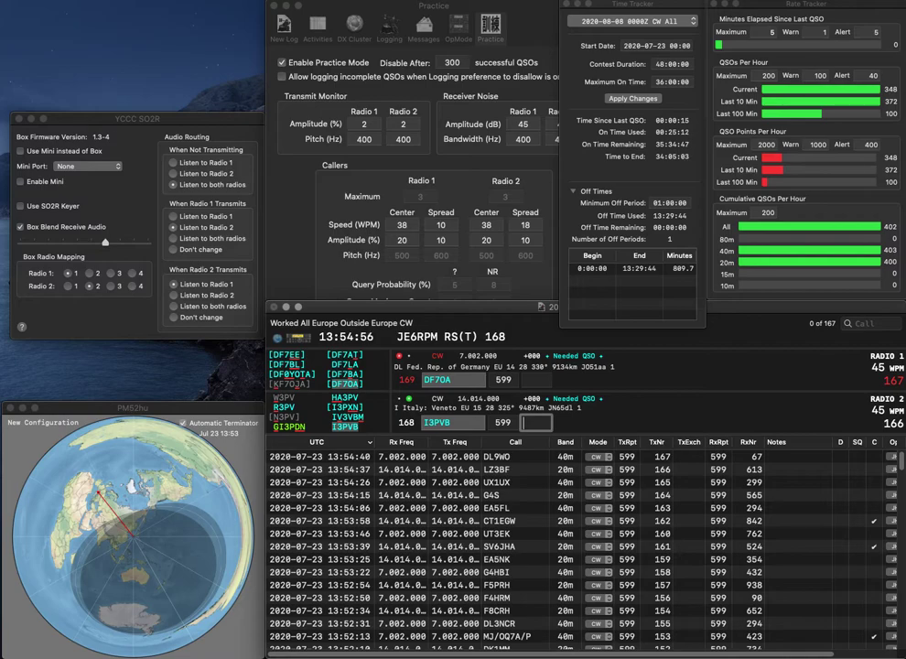
{"action": "type", "text": "316"}
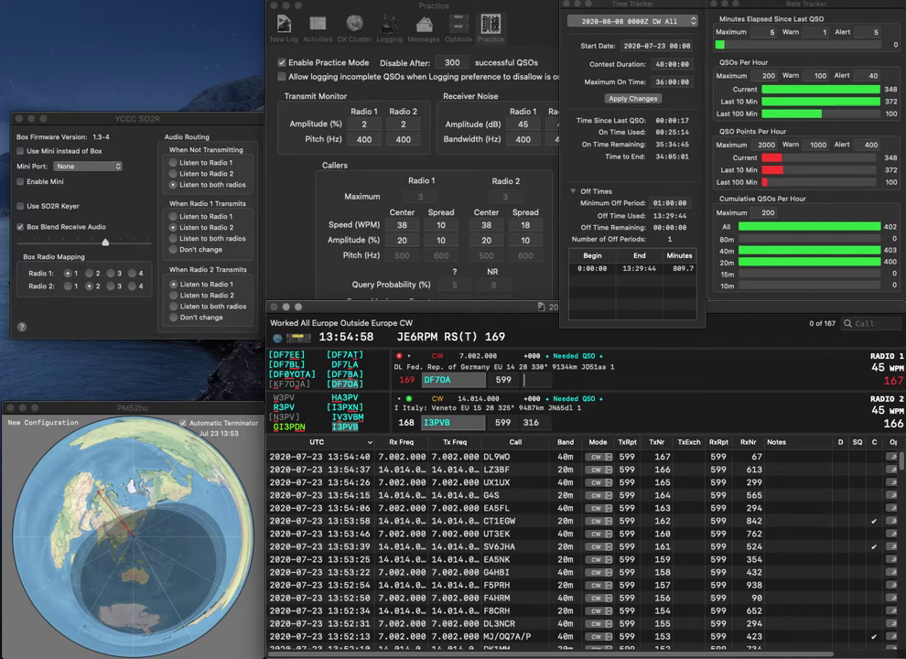
{"action": "key", "text": "Return"}
{"action": "type", "text": "913"}
{"action": "key", "text": "Return"}
{"action": "type", "text": "LY4MA"}
{"action": "key", "text": "Return"}
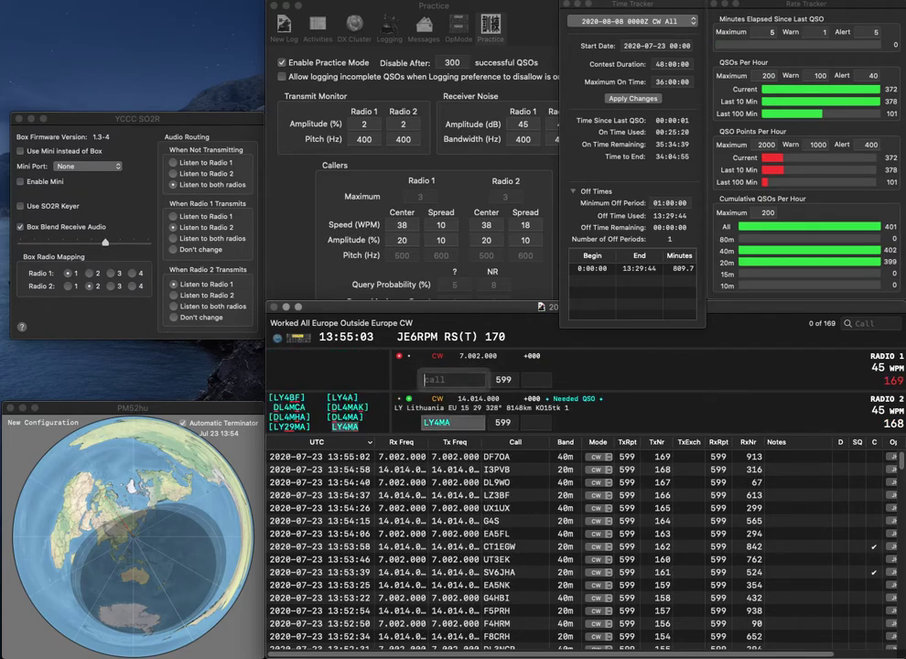
{"action": "type", "text": "UV7MA"}
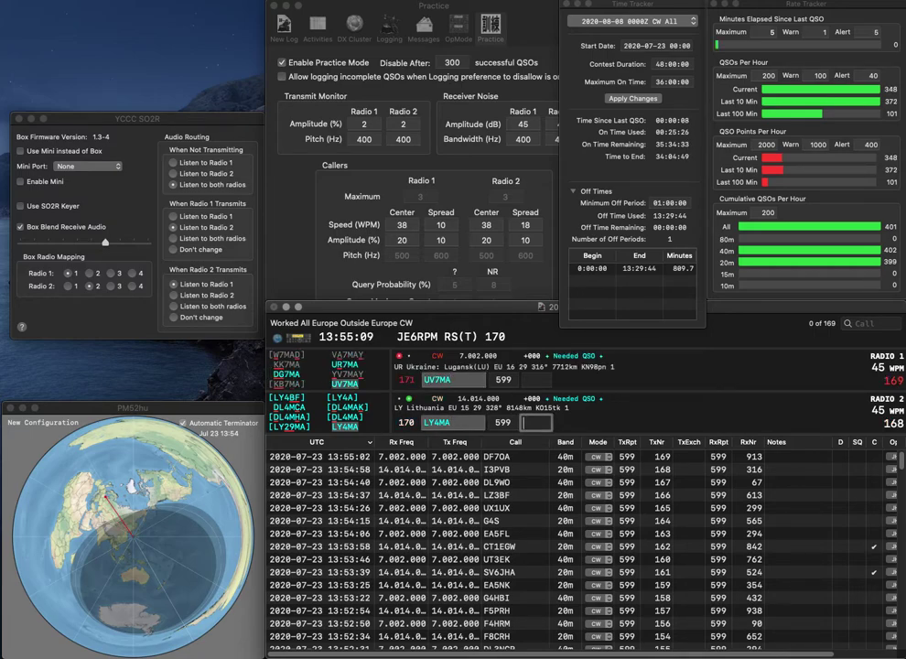
{"action": "key", "text": "Return"}
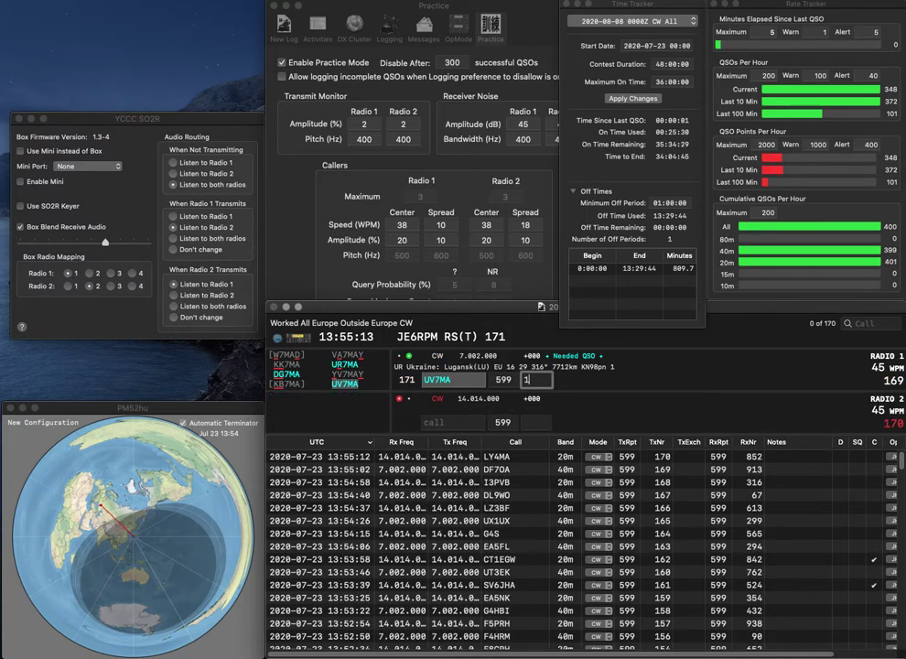
{"action": "type", "text": "104"}
{"action": "key", "text": "Return"}
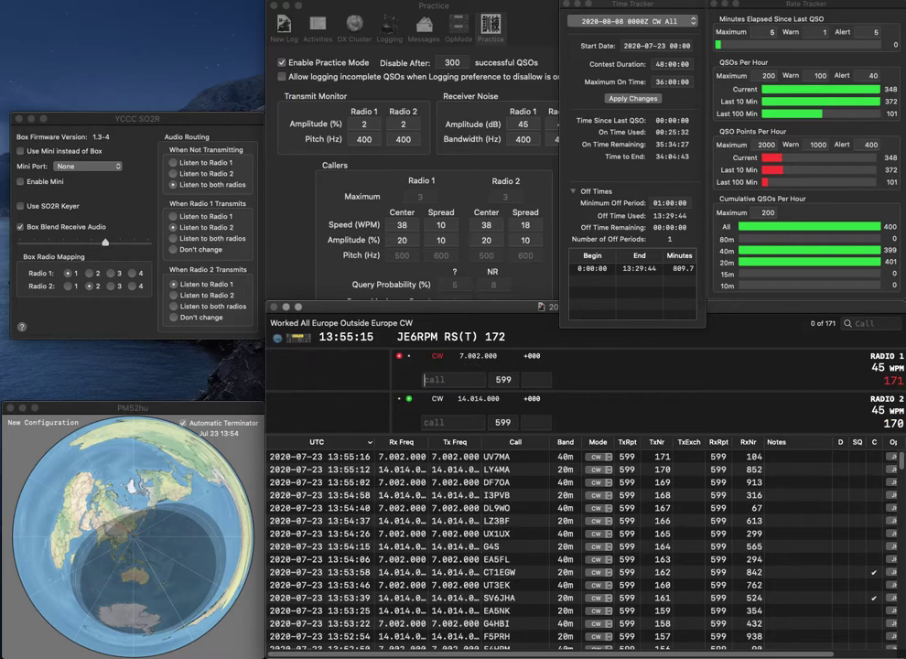
Answer the partial call 3HA on Radio 2, completing it as UX3HA, and answer IZ2ZPH on Radio 1 with the exchange
{"action": "type", "text": "3HA"}
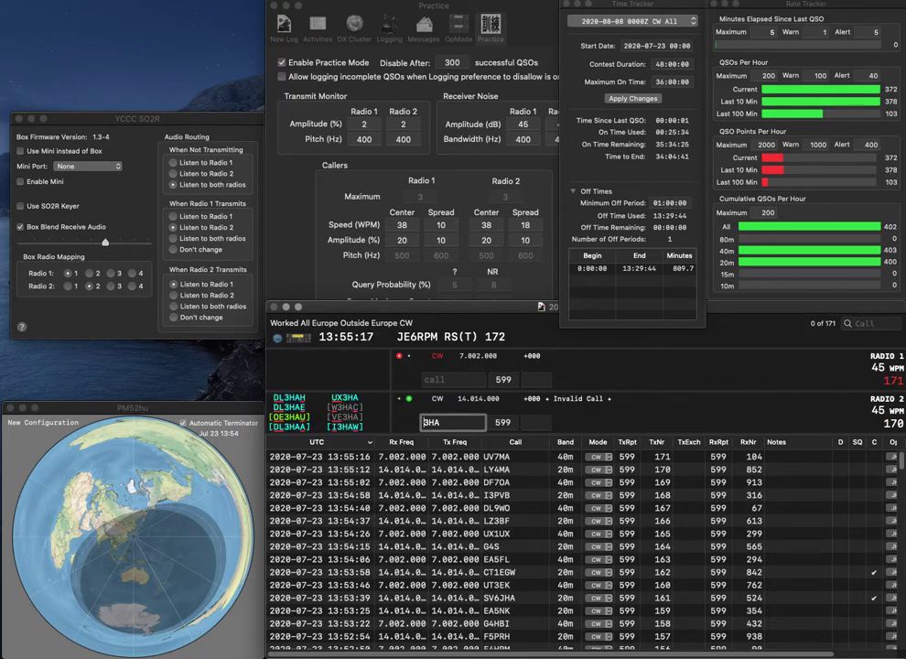
{"action": "key", "text": "Return"}
{"action": "type", "text": "IZ2"}
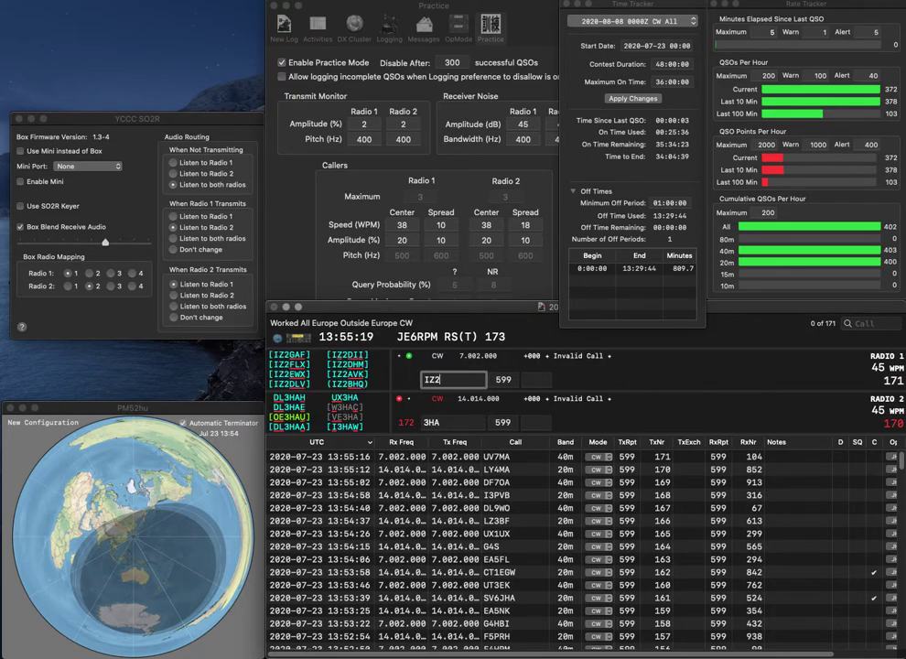
{"action": "type", "text": "ZPH"}
{"action": "key", "text": "Return"}
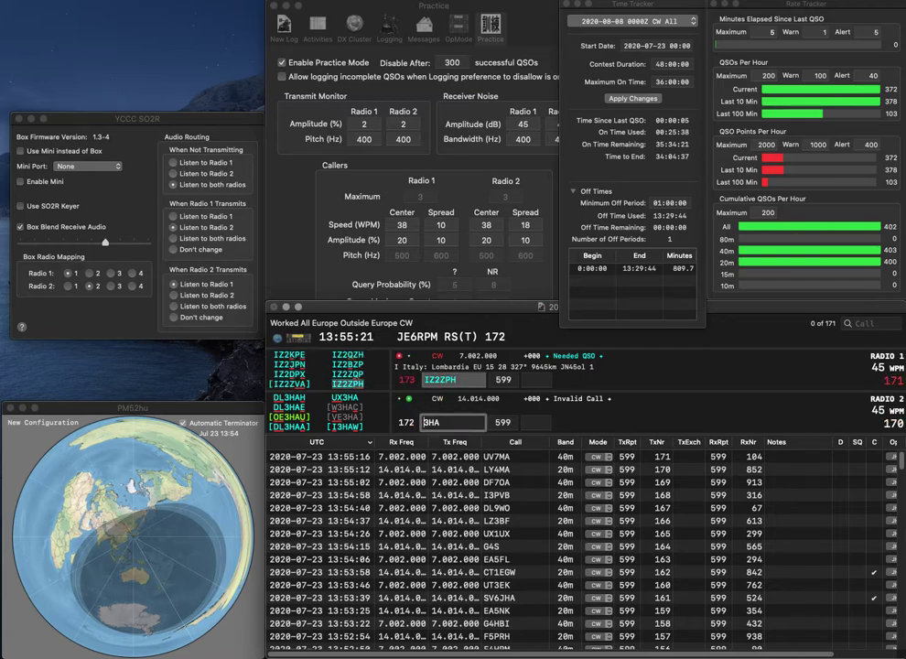
{"action": "type", "text": "UX"}
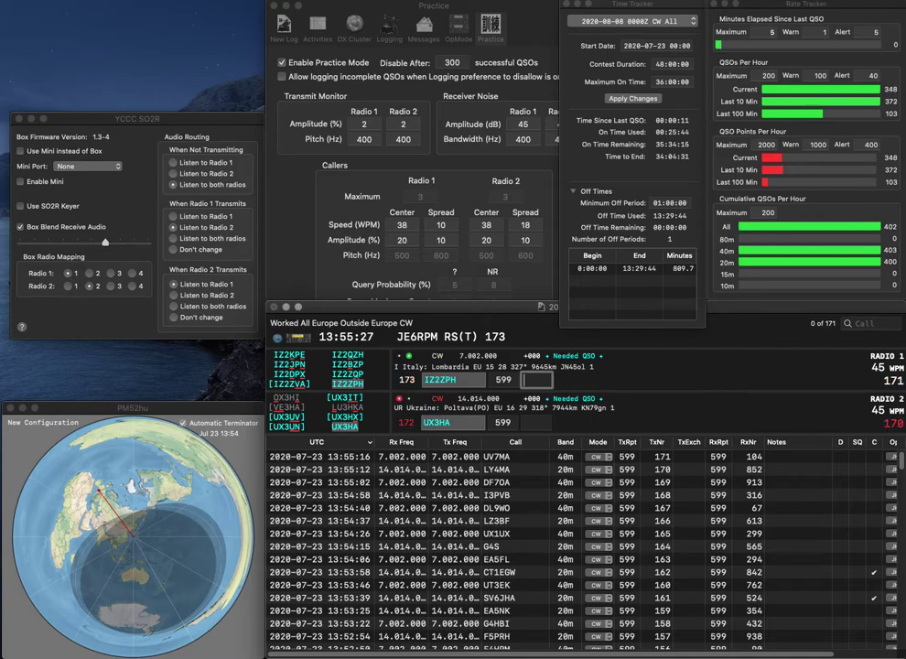
{"action": "type", "text": "66"}
{"action": "key", "text": "Return"}
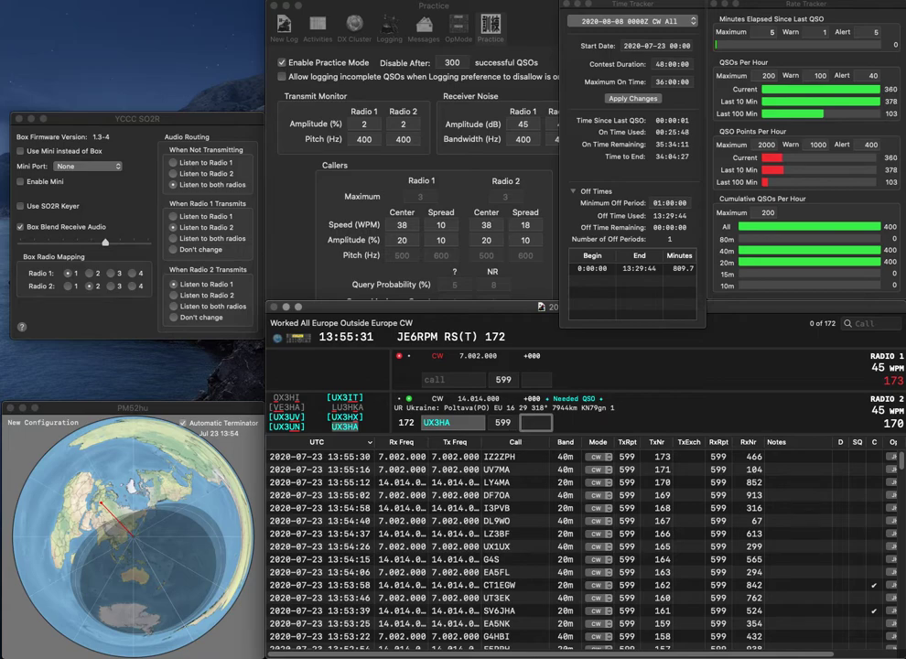
{"action": "type", "text": "609"}
{"action": "key", "text": "Return"}
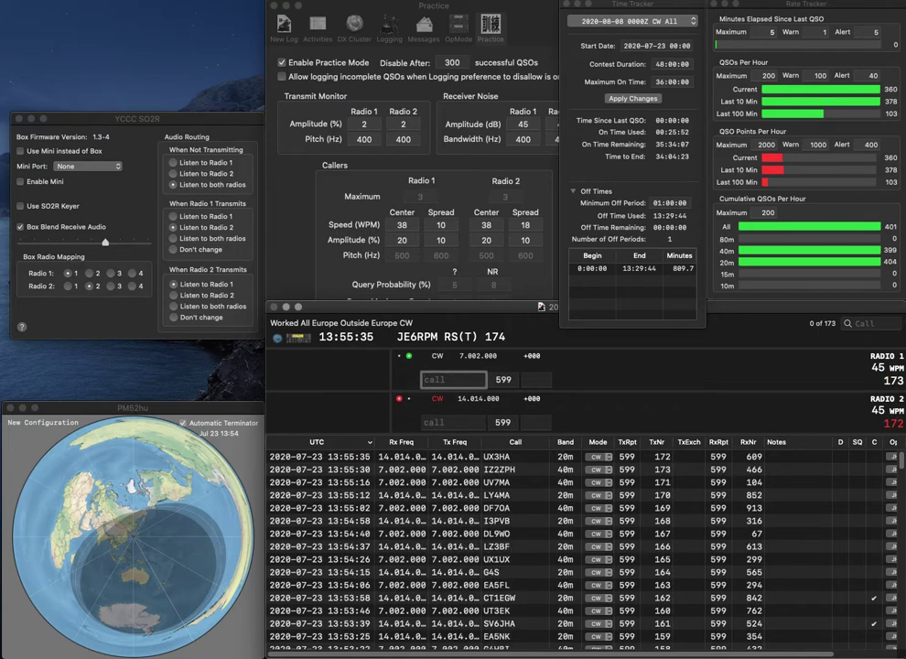
Answer EA7PTT on Radio 1 and F2AI on Radio 2 with the exchange
{"action": "type", "text": "EA7PTT"}
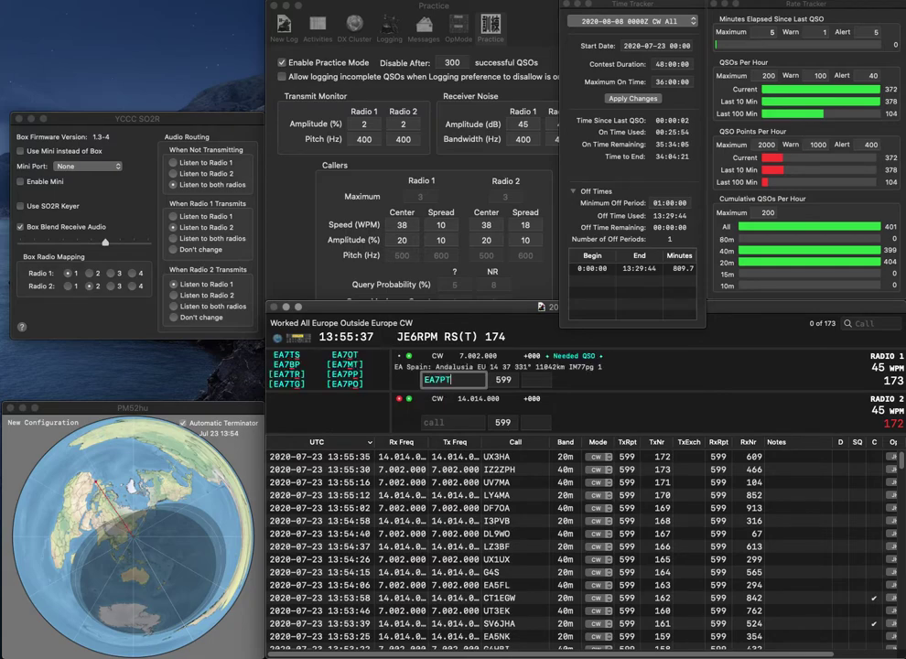
{"action": "key", "text": "Return"}
{"action": "type", "text": "F2AI"}
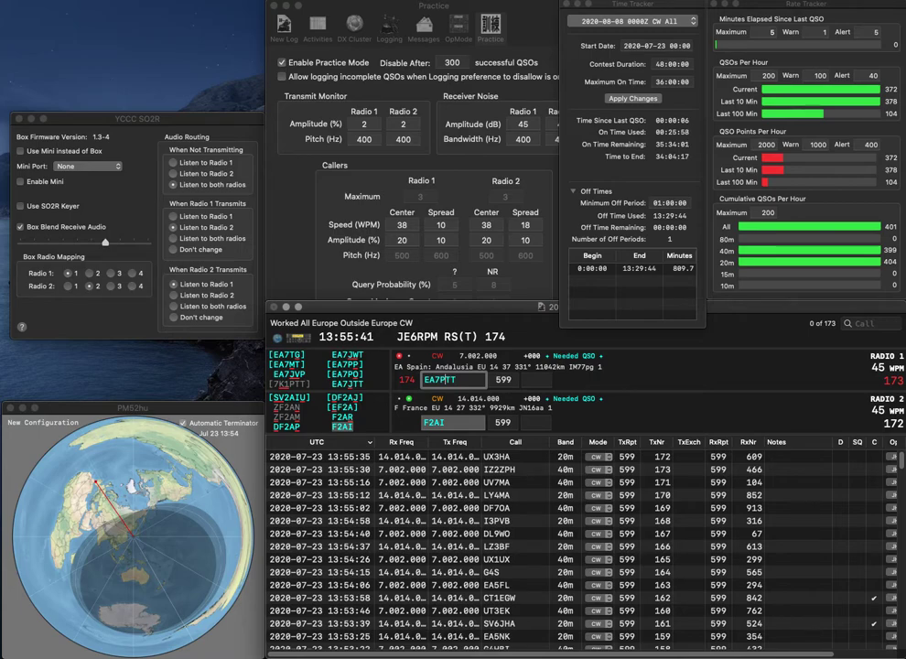
{"action": "key", "text": "BackSpace"}
{"action": "type", "text": "J"}
{"action": "key", "text": "Return"}
{"action": "key", "text": "Tab"}
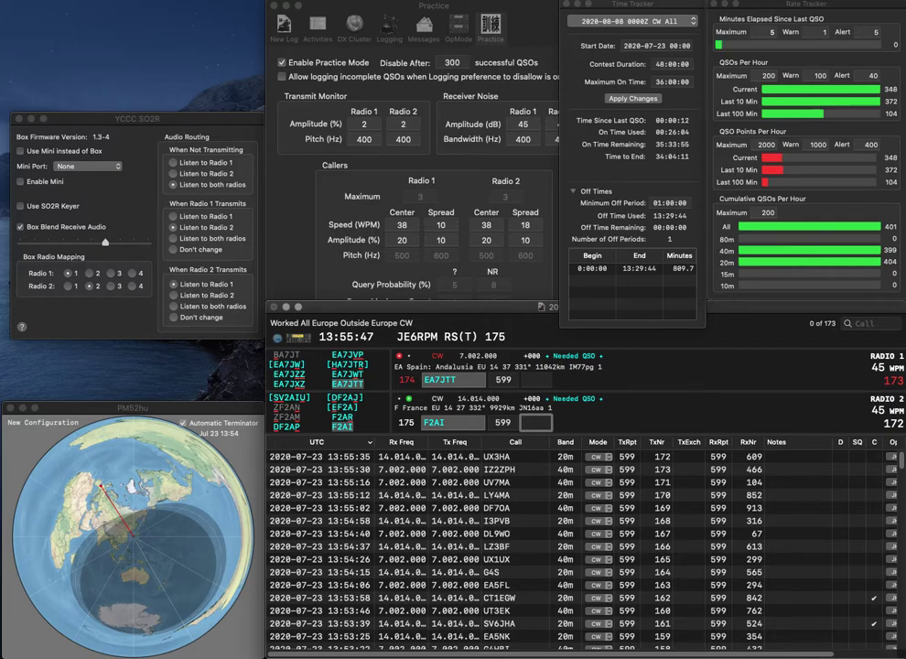
{"action": "type", "text": "91"}
{"action": "key", "text": "Return"}
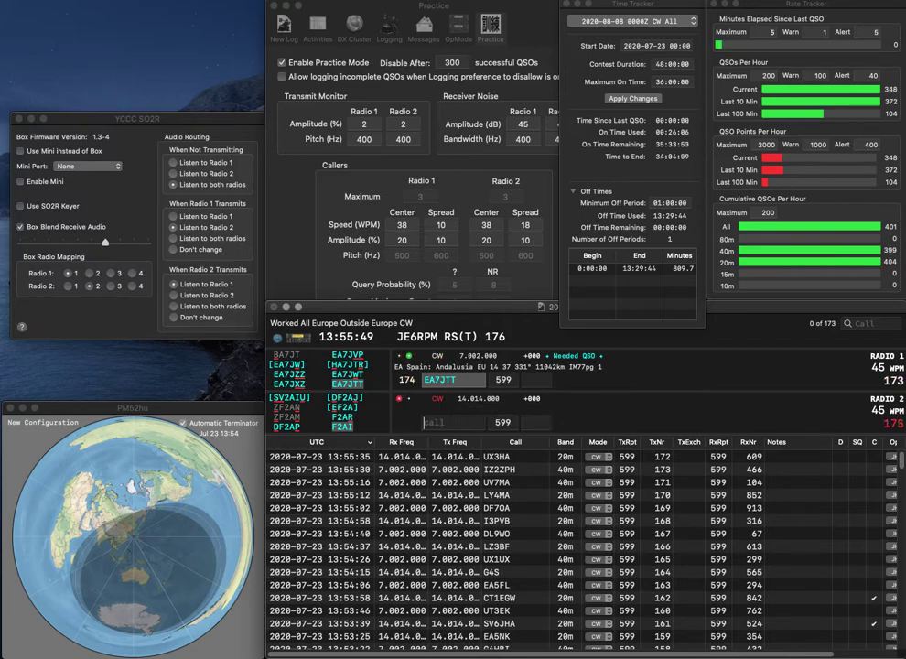
{"action": "type", "text": "756"}
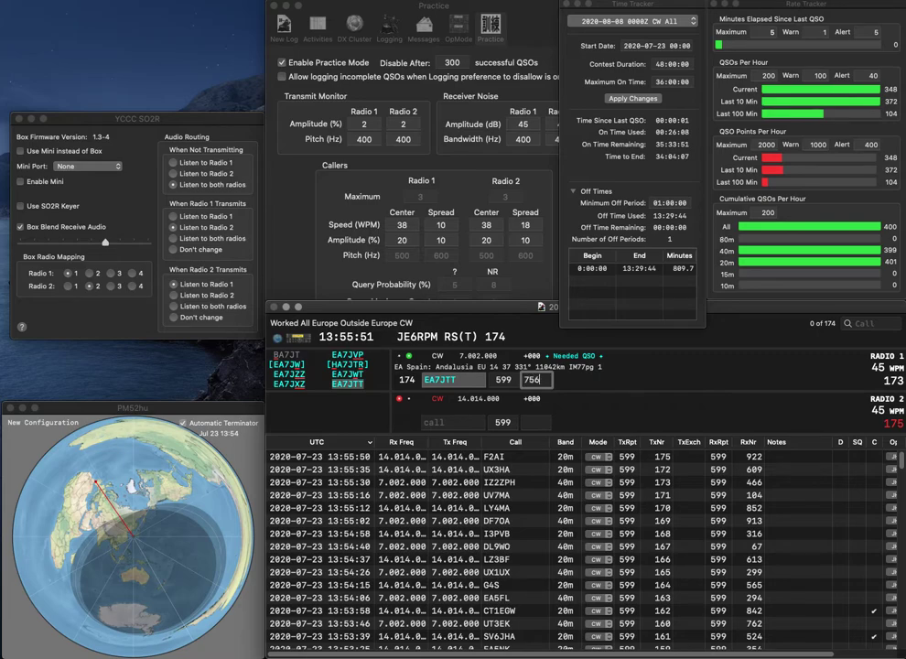
{"action": "key", "text": "Return"}
Answer G4EBK on Radio 2 and TM20CI on Radio 1 with the exchange
{"action": "type", "text": "G4"}
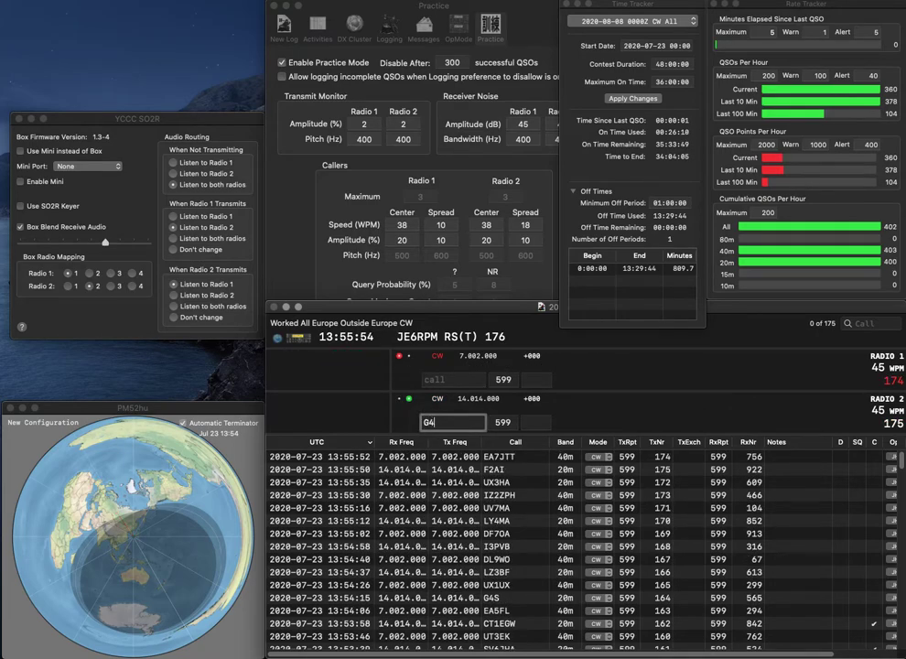
{"action": "type", "text": "EBK"}
{"action": "key", "text": "Return"}
{"action": "type", "text": "TM2"}
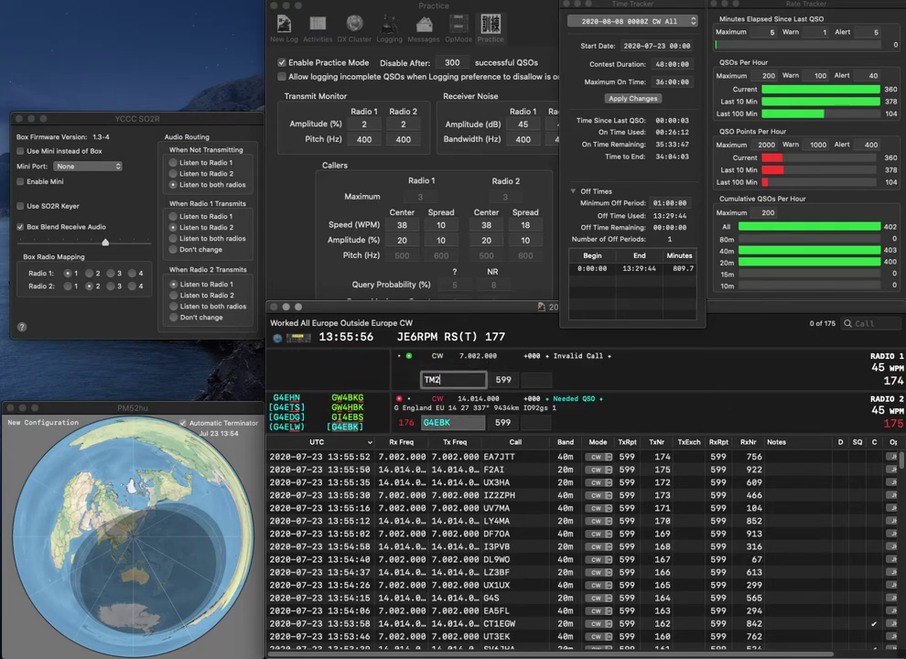
{"action": "type", "text": "0CI"}
{"action": "key", "text": "Return"}
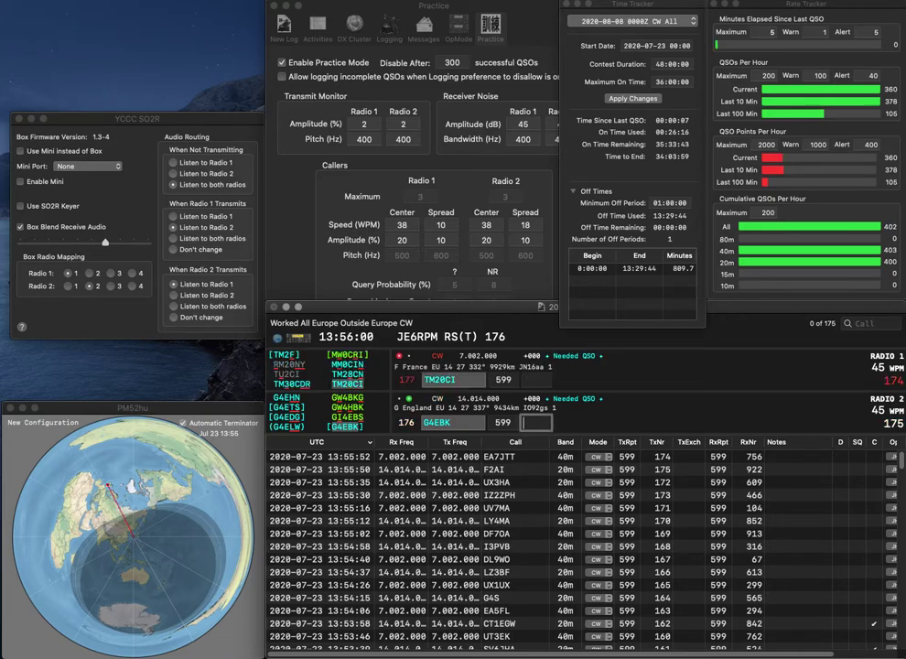
Log G4EBK on Radio 2 with received number 321 and TM20CI on Radio 1 with received number 909
{"action": "type", "text": "321"}
{"action": "key", "text": "Return"}
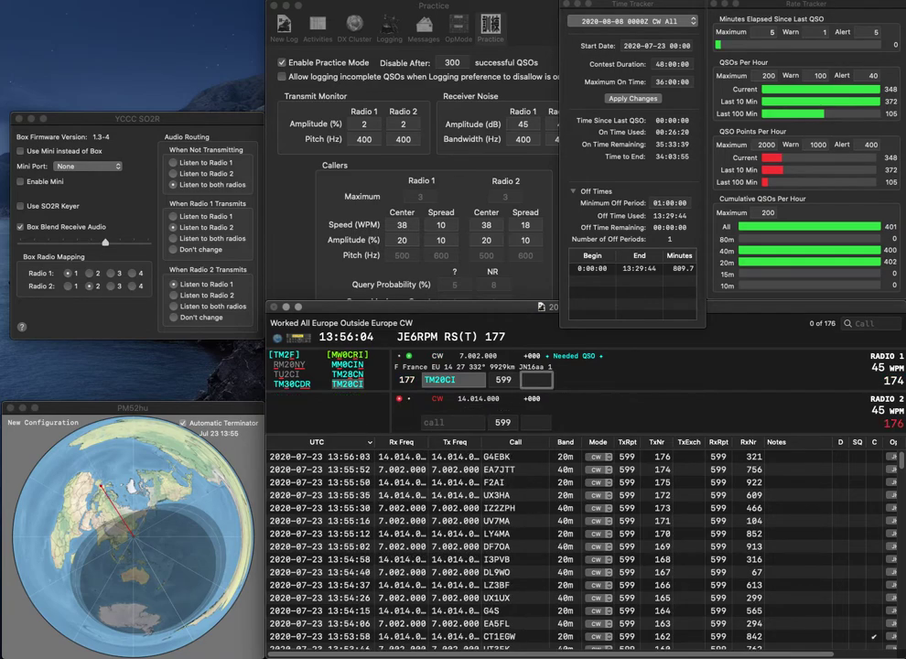
{"action": "type", "text": "909"}
{"action": "key", "text": "Return"}
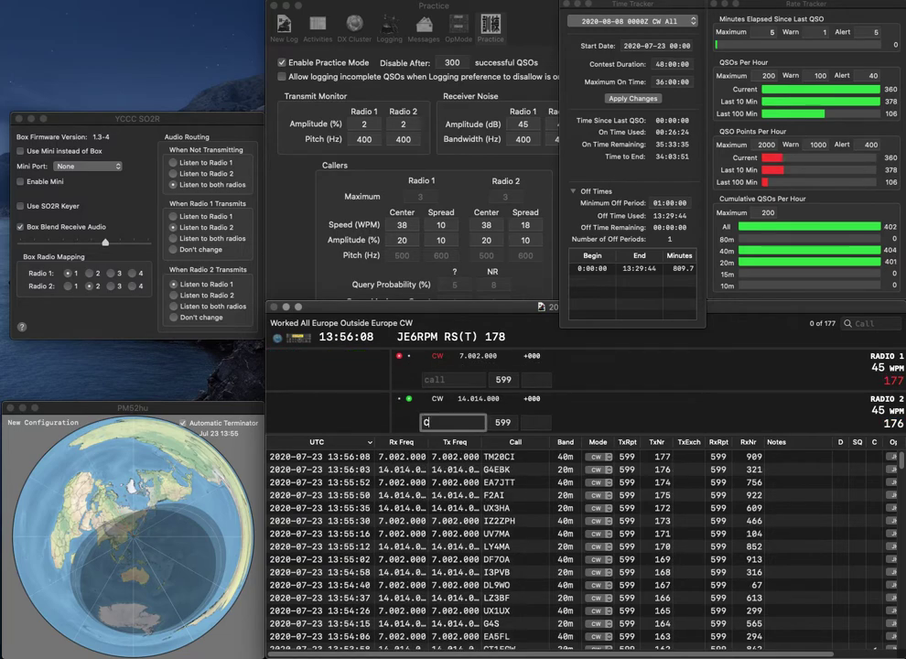
{"action": "type", "text": "CKE"}
{"action": "key", "text": "Return"}
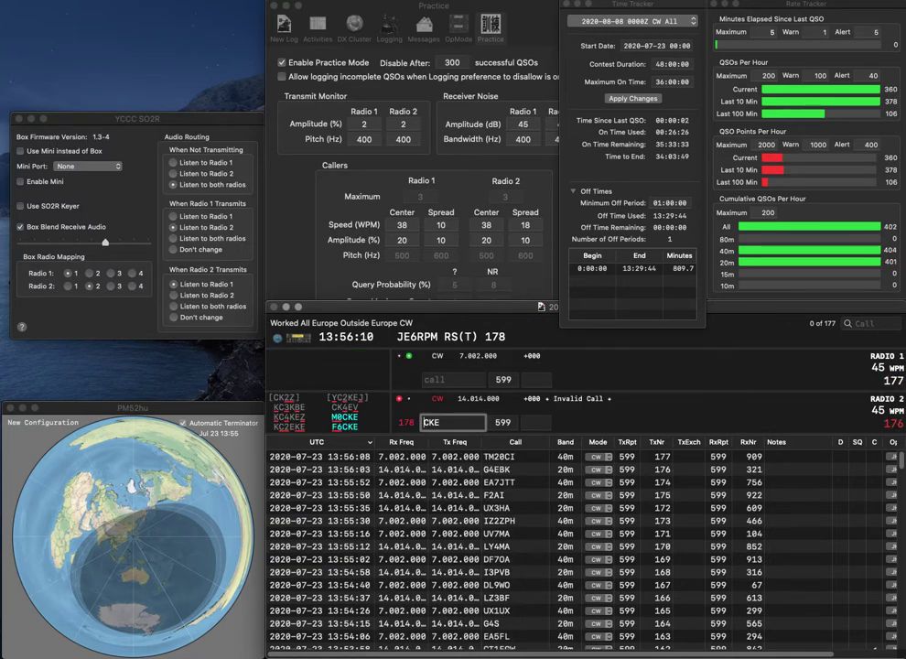
{"action": "type", "text": "EA1IY"}
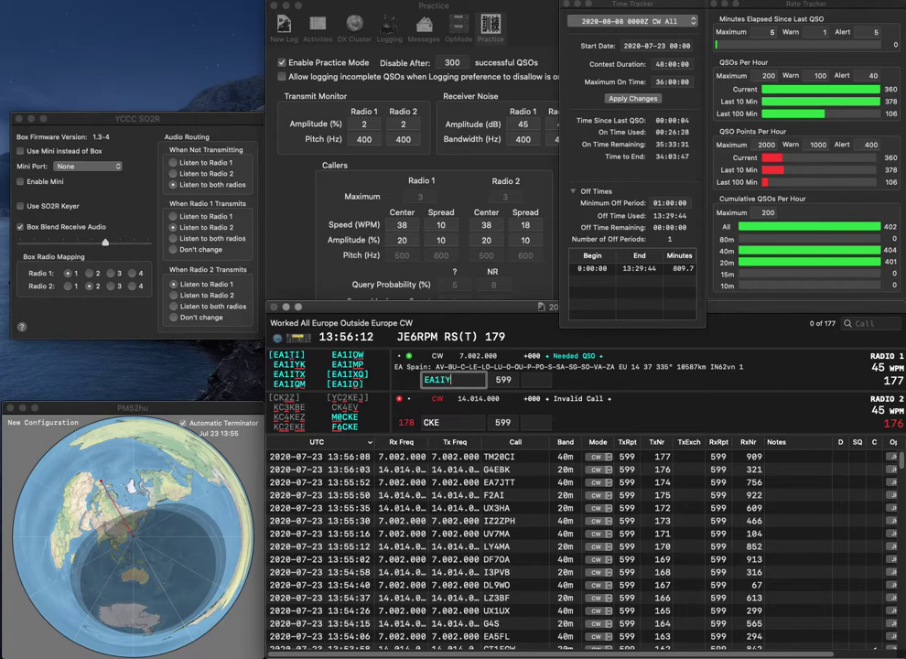
{"action": "type", "text": "KM0"}
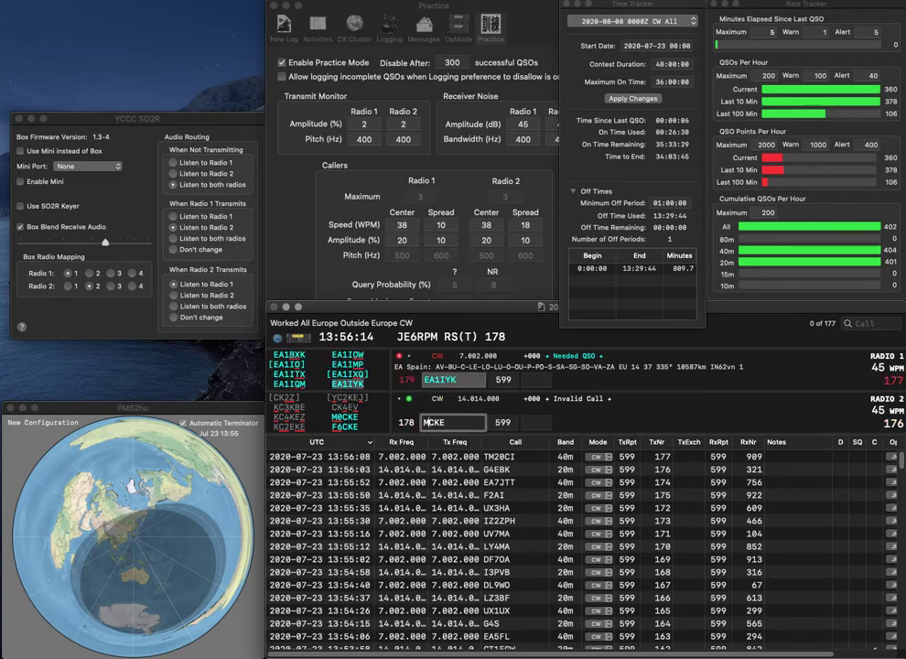
{"action": "key", "text": "space"}
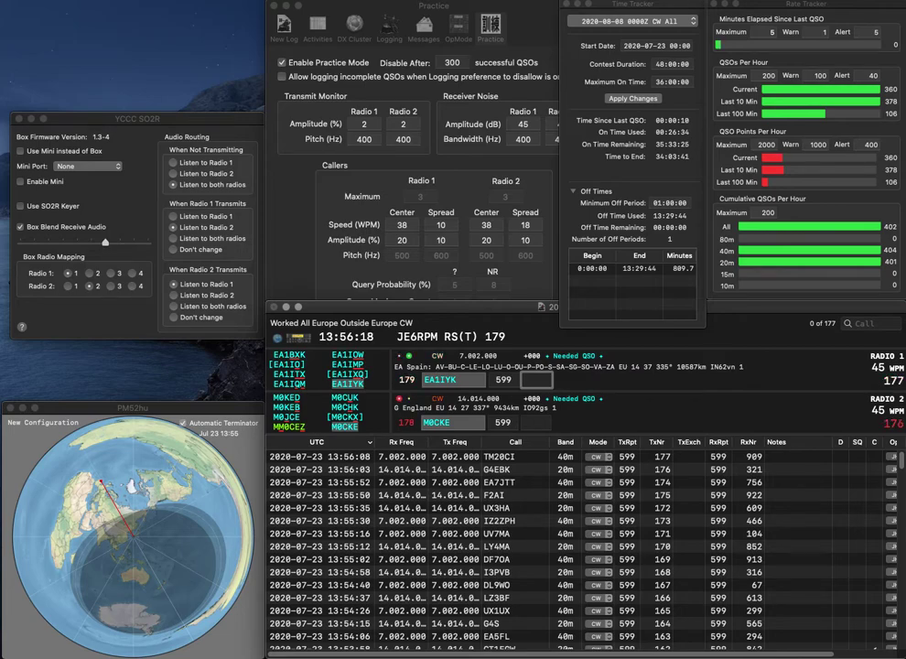
{"action": "type", "text": "250"}
{"action": "key", "text": "Return"}
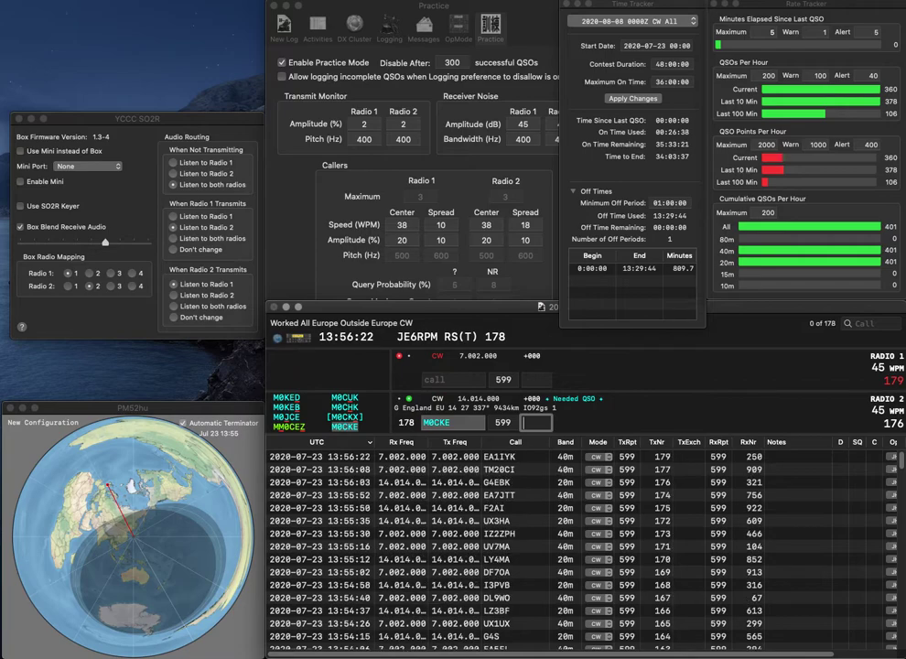
{"action": "type", "text": "485"}
{"action": "key", "text": "backslash"}
{"action": "key", "text": "backslash"}
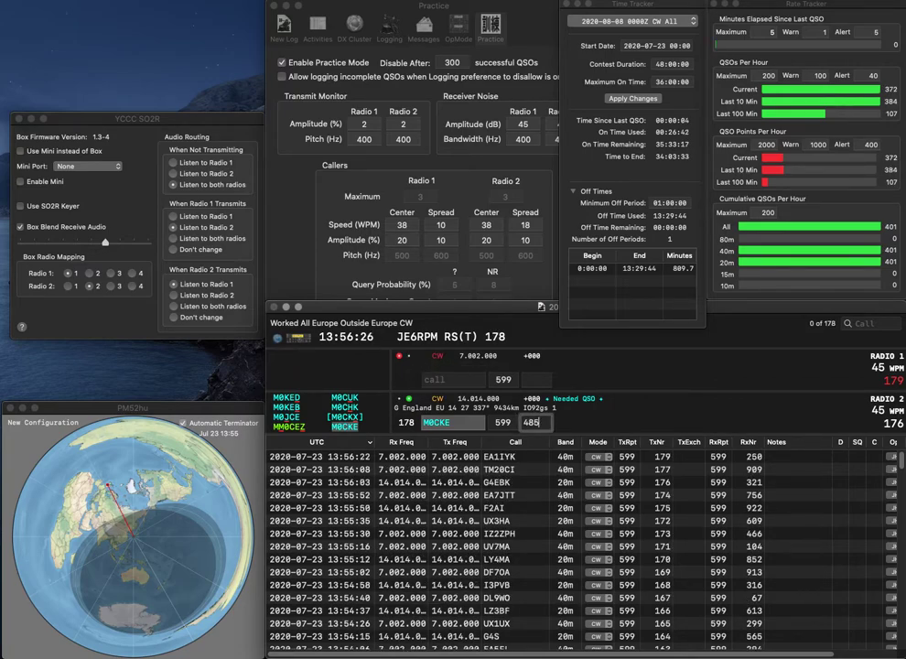
{"action": "key", "text": "Return"}
Answer DM4DF on Radio 1 and HB90GKM on Radio 2 with the exchange
{"action": "type", "text": "DM4"}
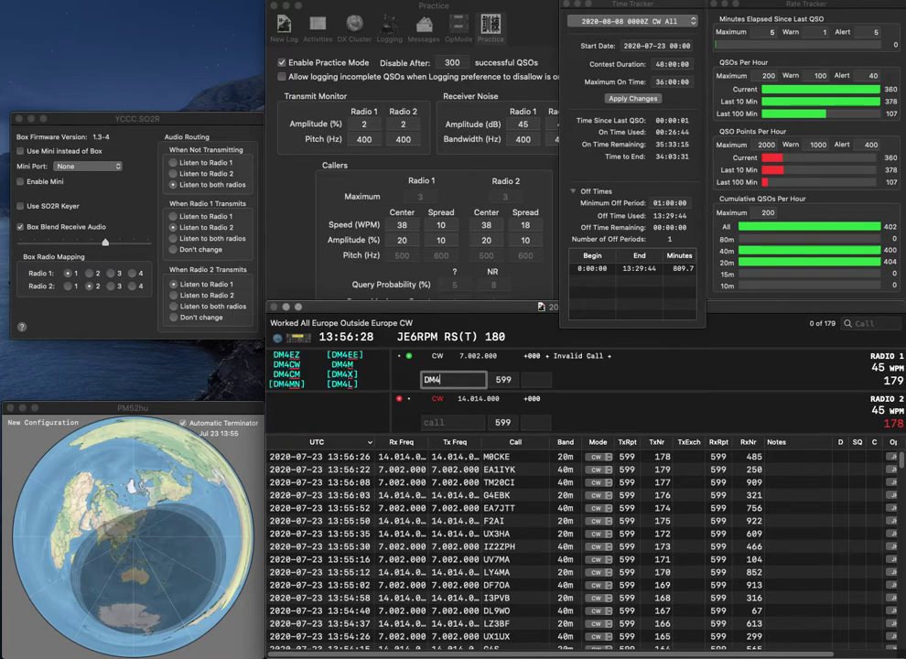
{"action": "type", "text": "DF"}
{"action": "key", "text": "Return"}
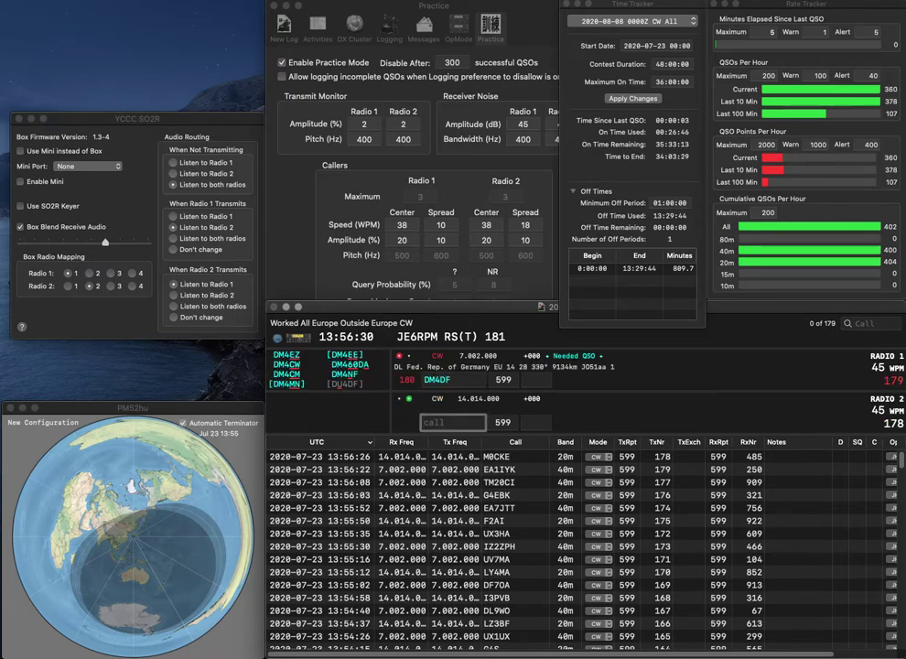
{"action": "type", "text": "HB90GKM"}
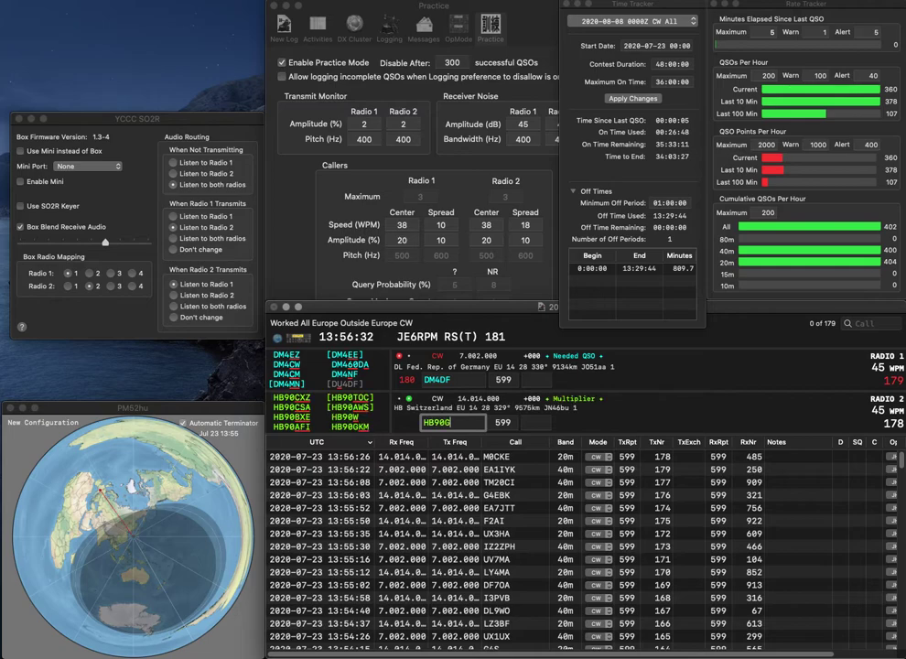
{"action": "key", "text": "Left"}
{"action": "key", "text": "Left"}
{"action": "key", "text": "Left"}
{"action": "key", "text": "Left"}
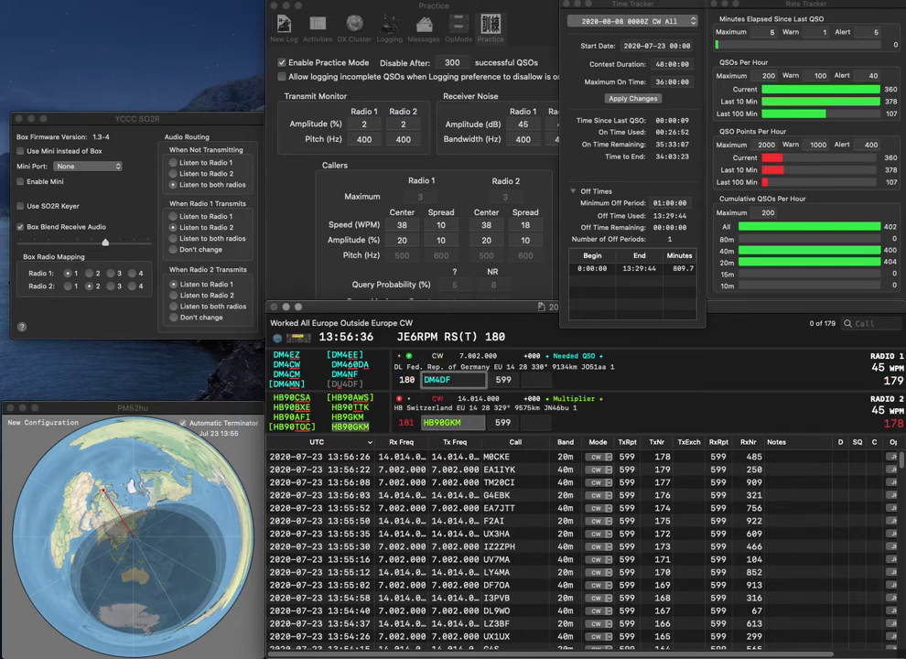
{"action": "type", "text": "N"}
{"action": "key", "text": "Return"}
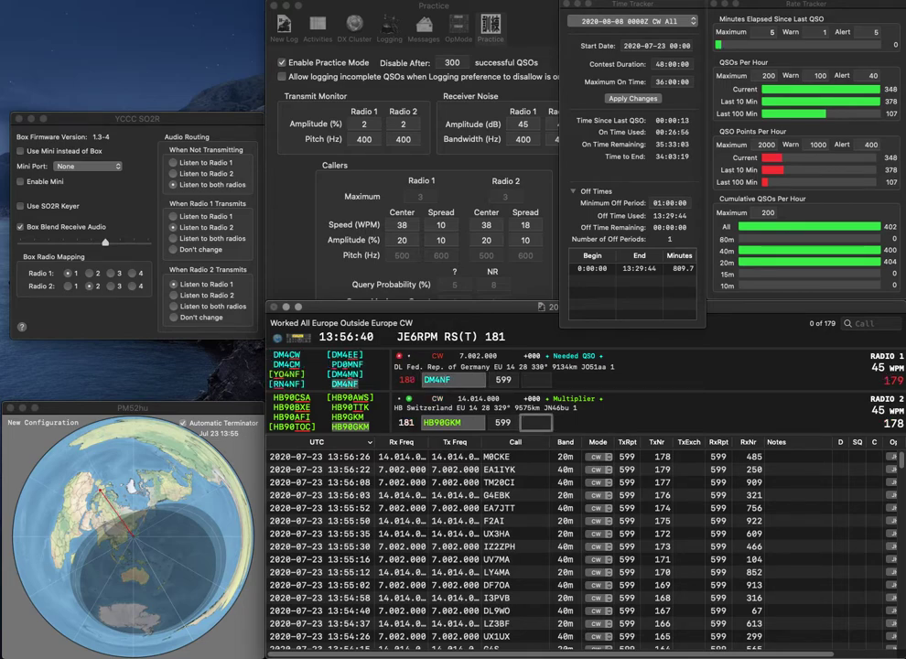
Log HB90GKM on Radio 2 with received number 291 and DM4NF on Radio 1 with received number 84
{"action": "key", "text": "Return"}
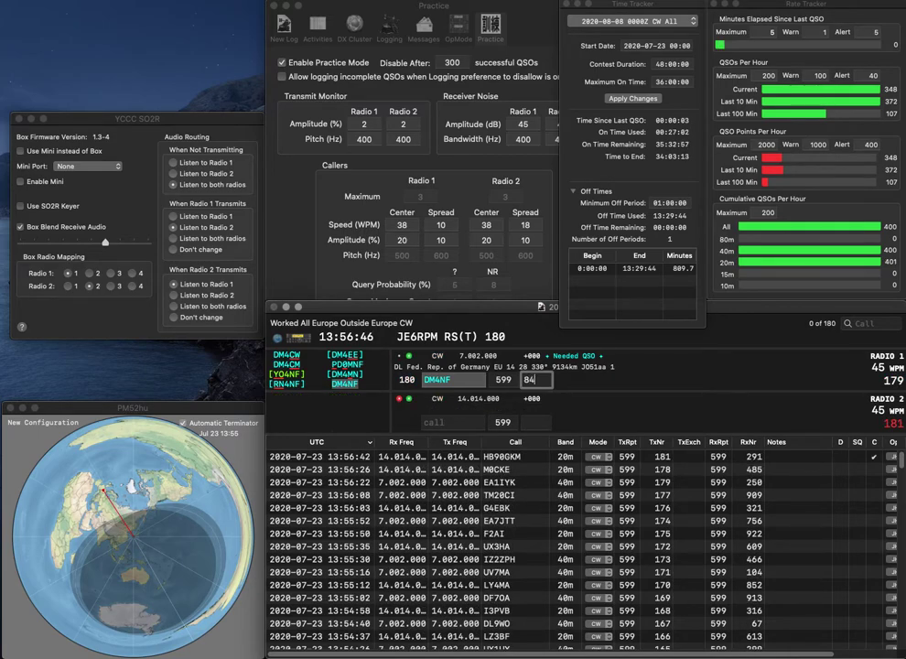
{"action": "key", "text": "Return"}
{"action": "type", "text": "XTT"}
{"action": "key", "text": "Home"}
{"action": "type", "text": "G"}
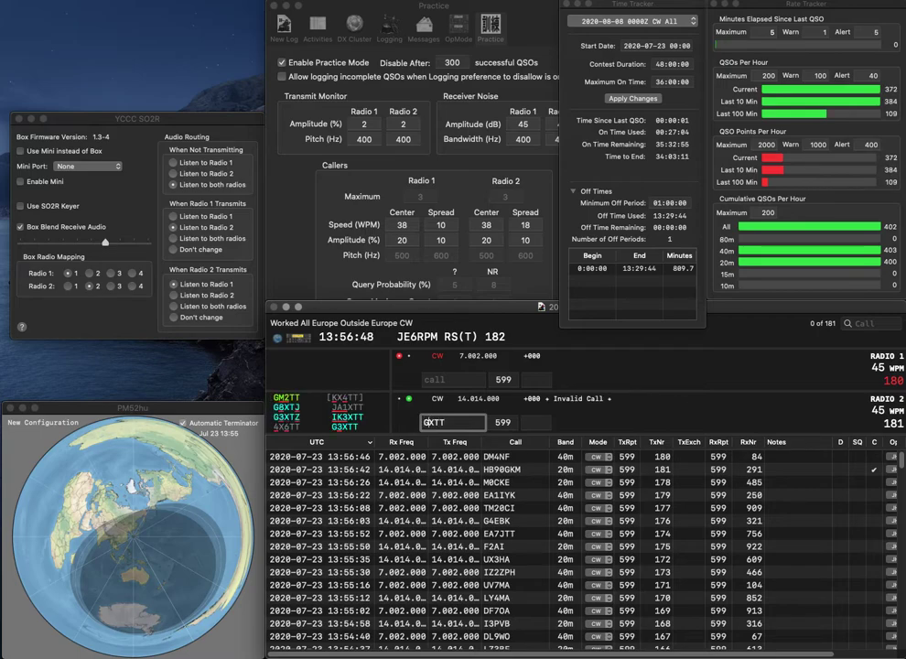
{"action": "type", "text": "3"}
{"action": "key", "text": "Return"}
{"action": "type", "text": "DL"}
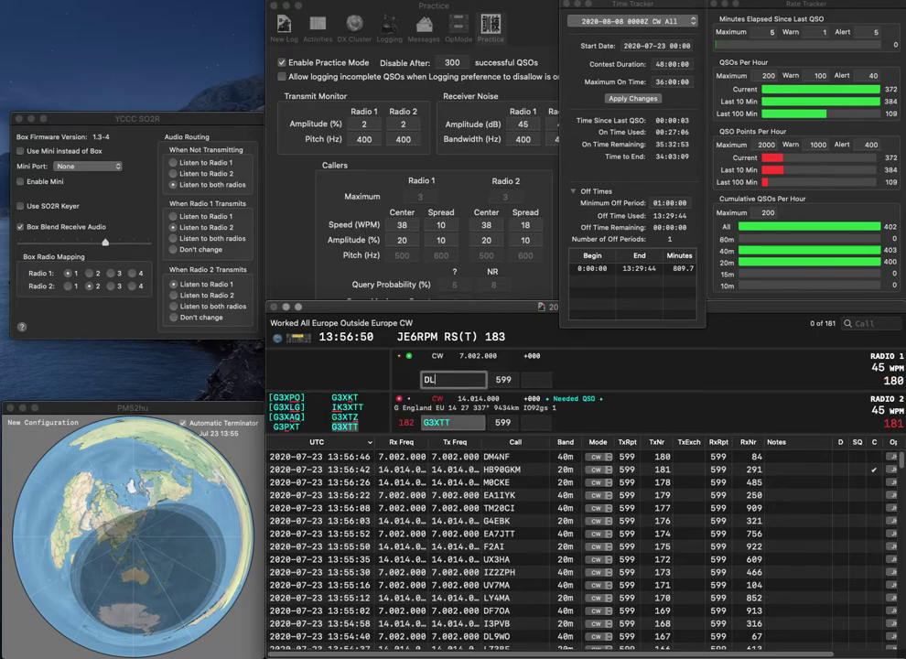
{"action": "type", "text": "5DSB"}
{"action": "key", "text": "Return"}
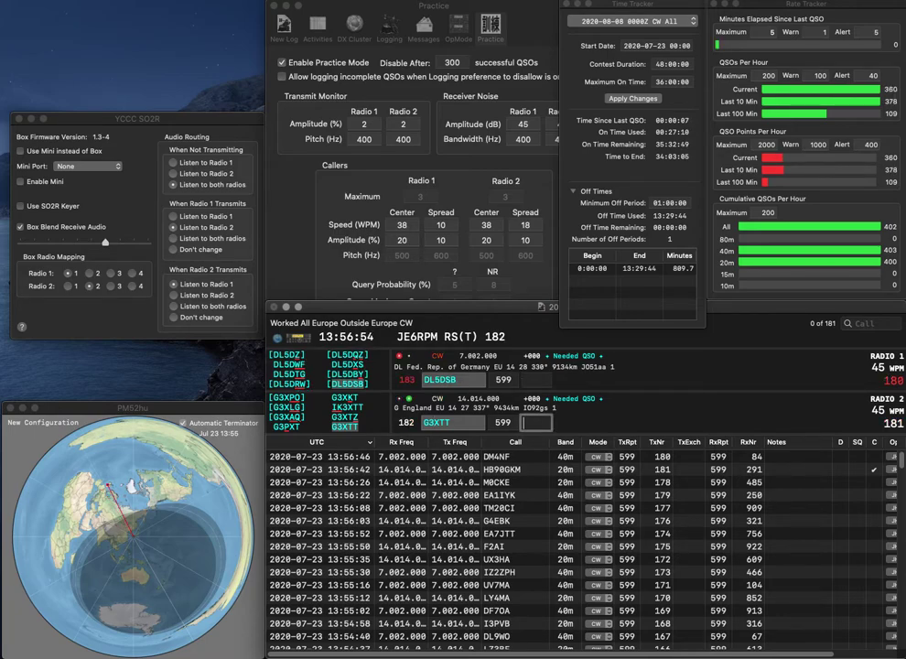
{"action": "type", "text": "61"}
{"action": "key", "text": "Return"}
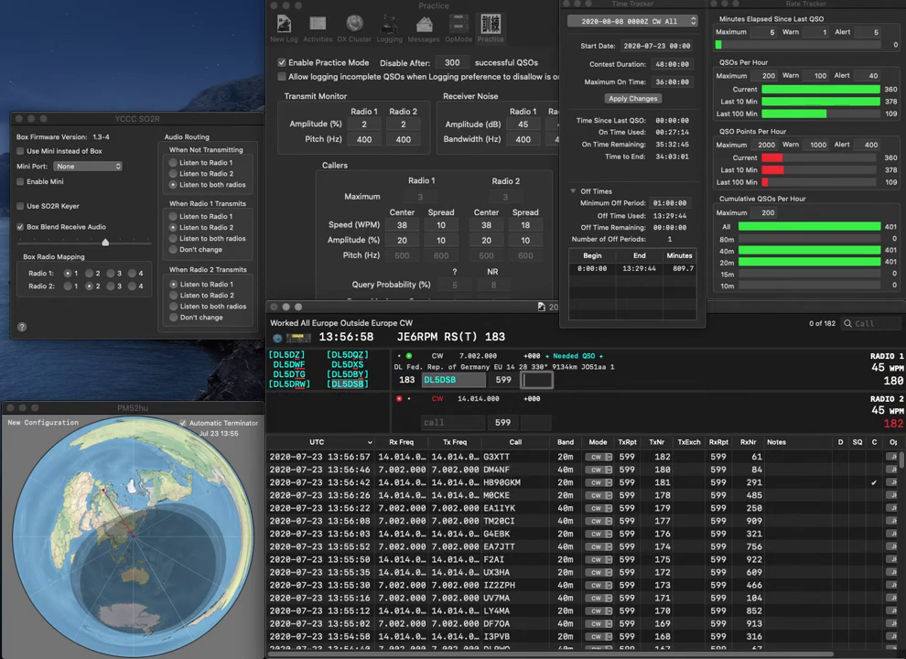
{"action": "type", "text": "962"}
{"action": "key", "text": "Return"}
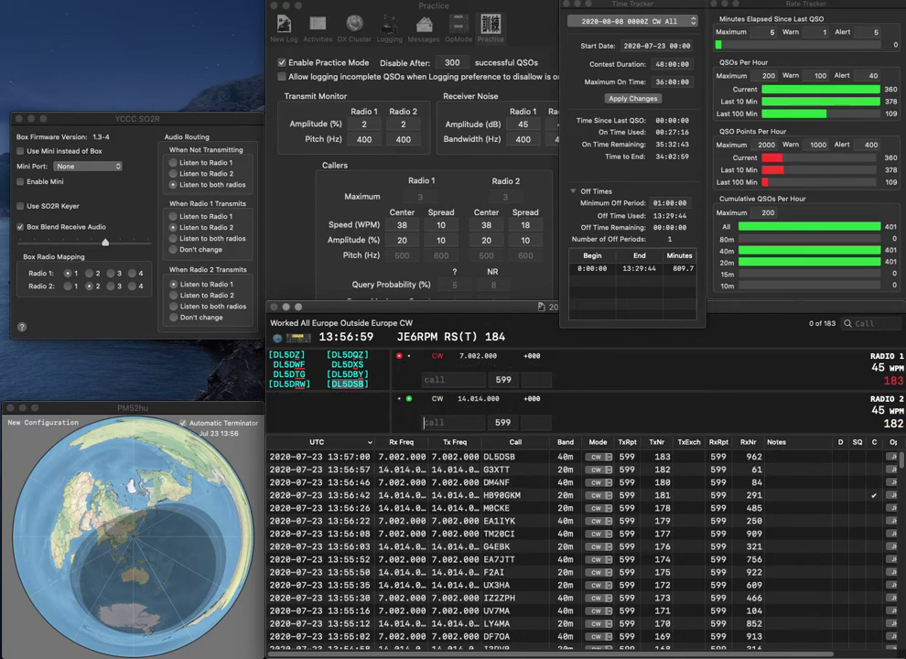
{"action": "type", "text": "DK5QH"}
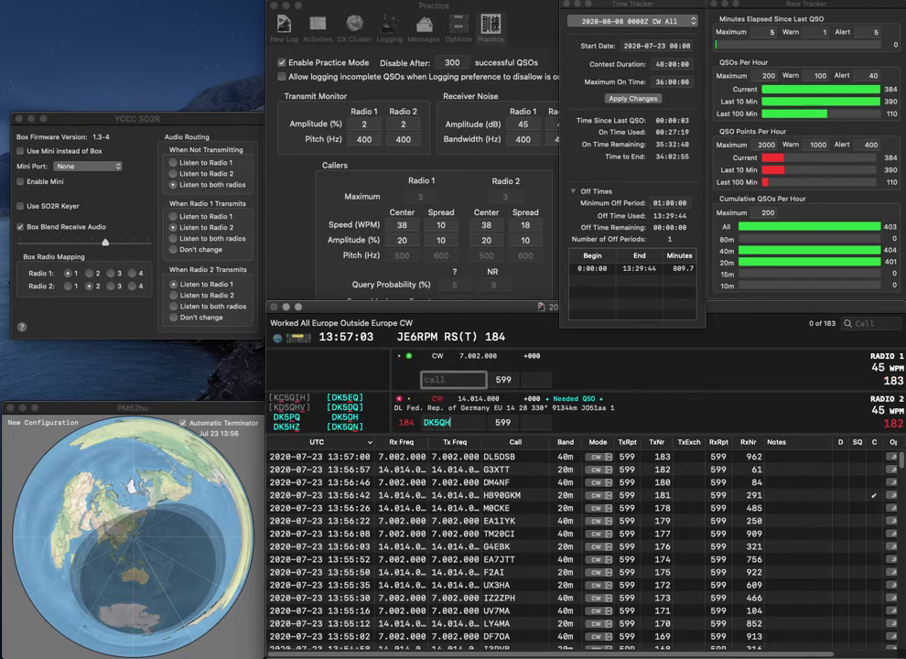
{"action": "key", "text": "BackSpace"}
{"action": "type", "text": "S"}
{"action": "key", "text": "Return"}
{"action": "type", "text": "UX"}
{"action": "key", "text": "Return"}
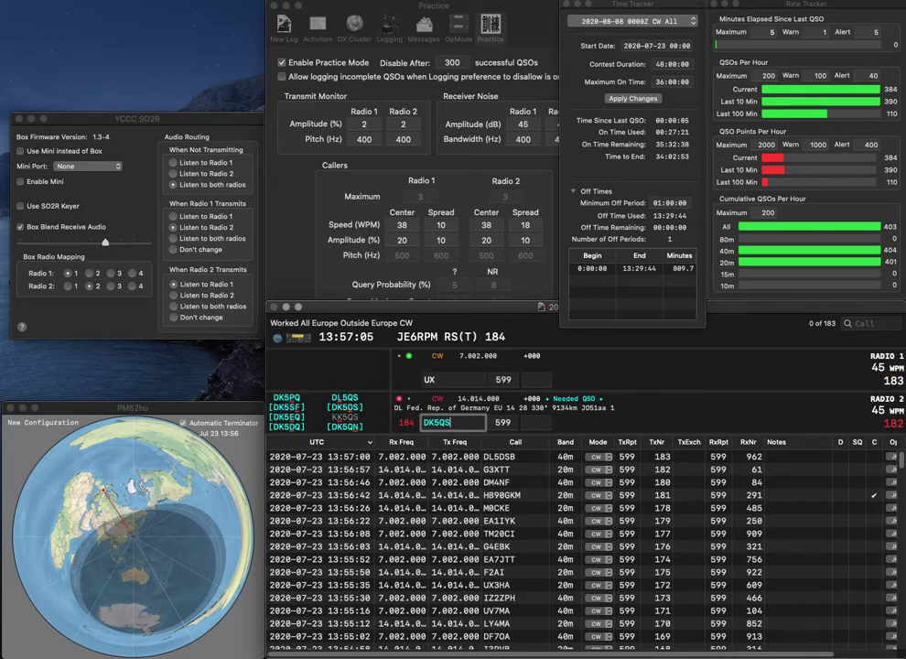
{"action": "key", "text": "BackSpace"}
{"action": "type", "text": "H"}
{"action": "key", "text": "Left"}
{"action": "key", "text": "Left"}
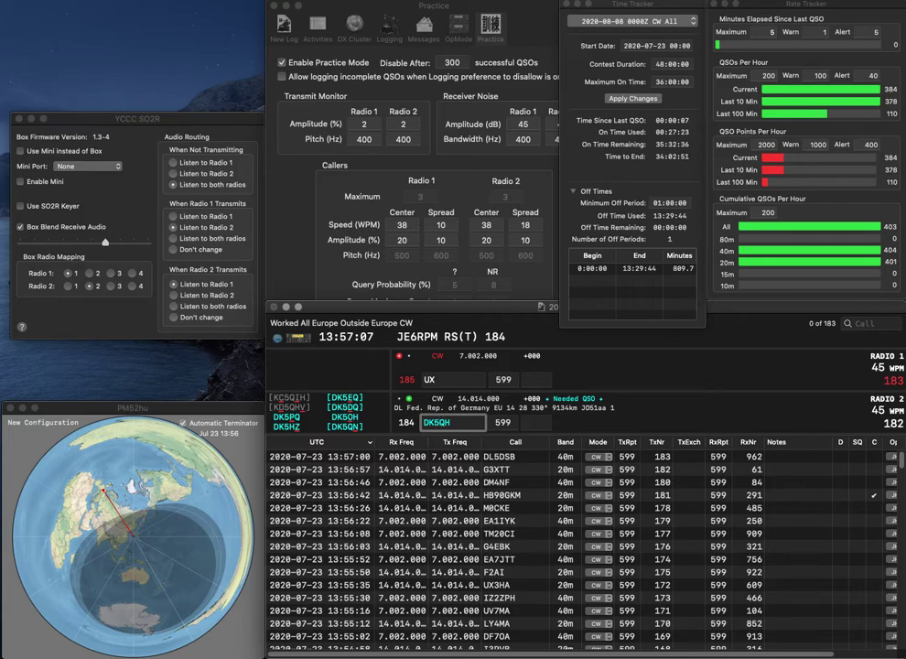
{"action": "type", "text": "O"}
{"action": "key", "text": "Return"}
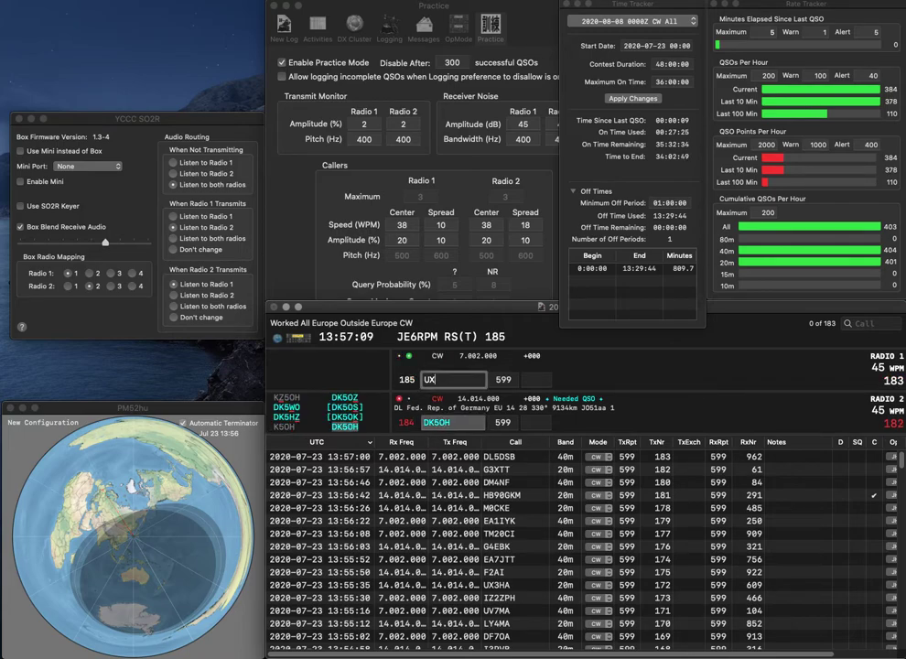
{"action": "type", "text": "3"}
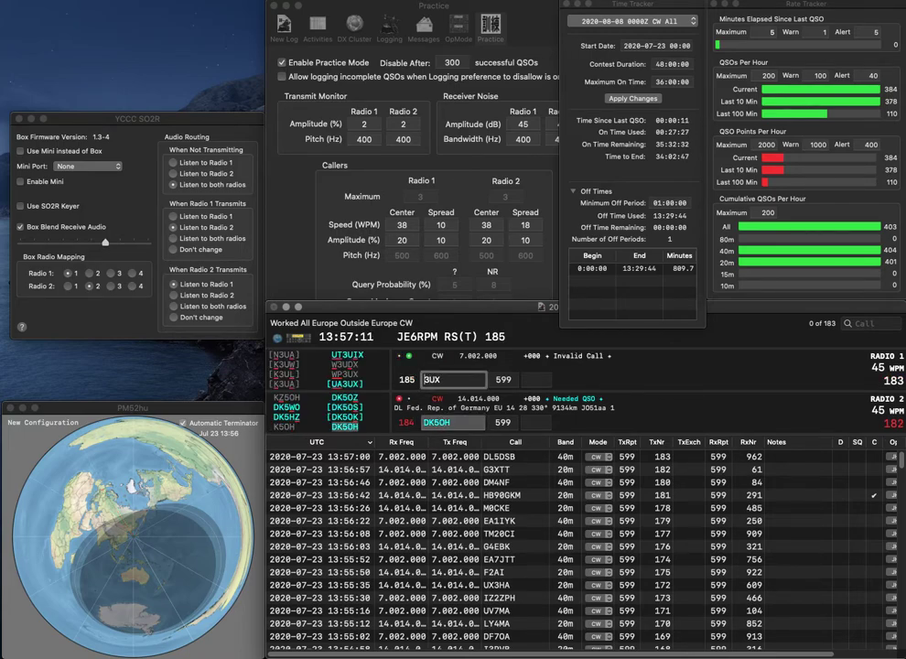
{"action": "type", "text": "UA"}
{"action": "key", "text": "Return"}
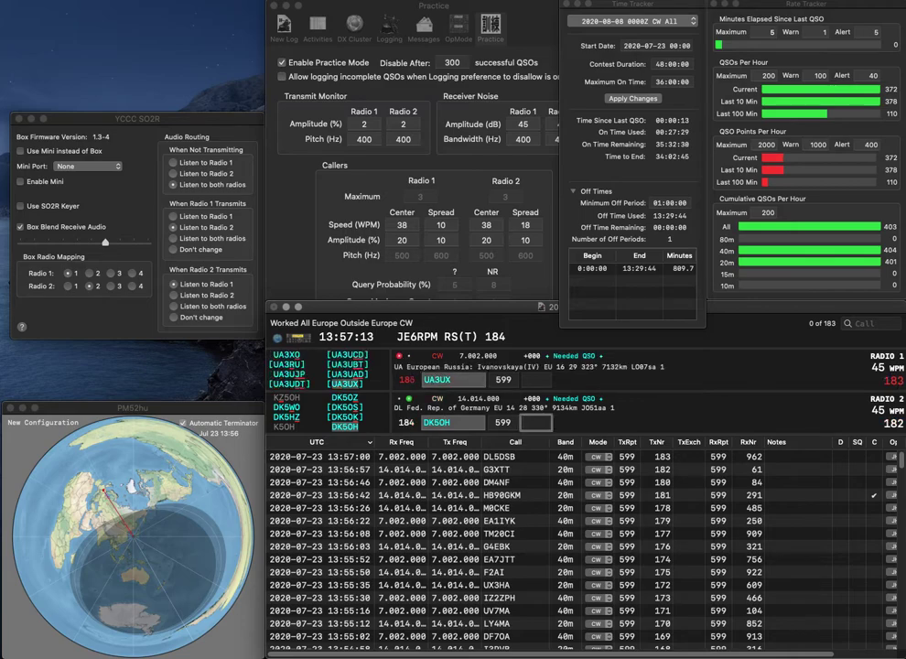
{"action": "type", "text": "406"}
{"action": "key", "text": "Return"}
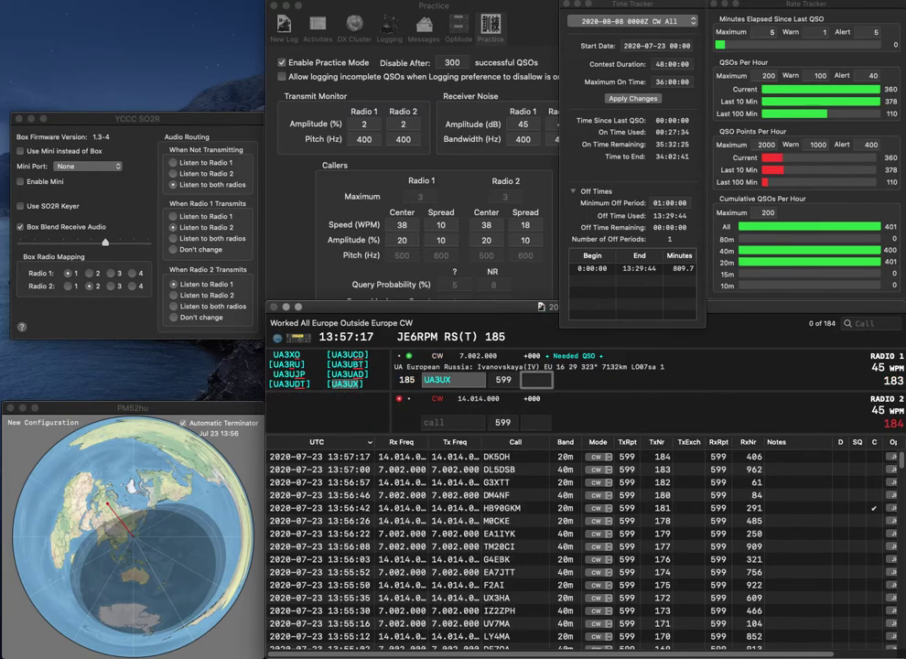
{"action": "type", "text": "870"}
{"action": "key", "text": "Return"}
Send the partial calls E on Radio 2 and R3 on Radio 1, and complete Radio 2's call as DO3ME
{"action": "type", "text": "E"}
{"action": "key", "text": "Return"}
{"action": "type", "text": "R3"}
{"action": "key", "text": "Return"}
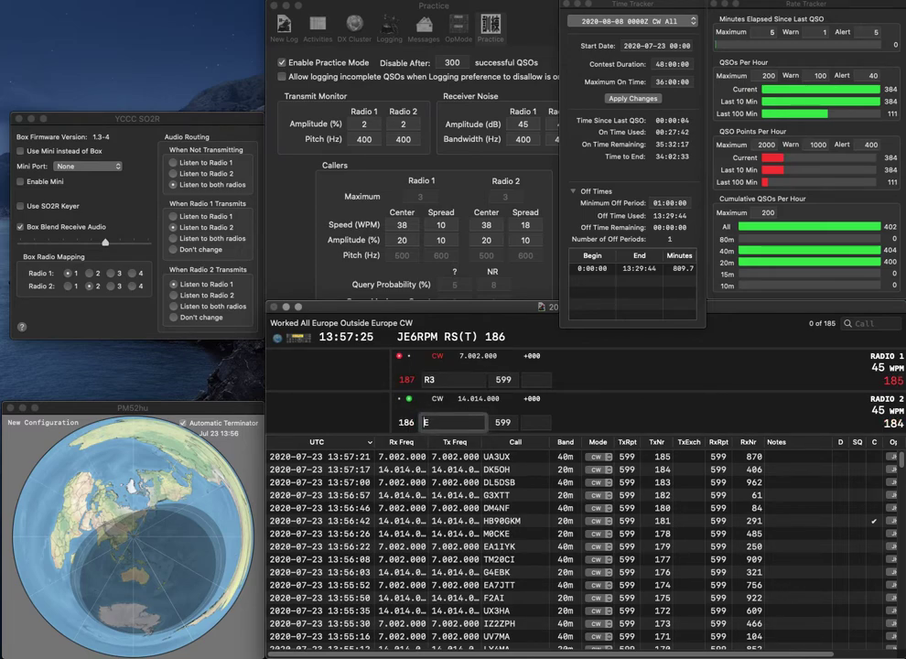
{"action": "type", "text": "DO3M"}
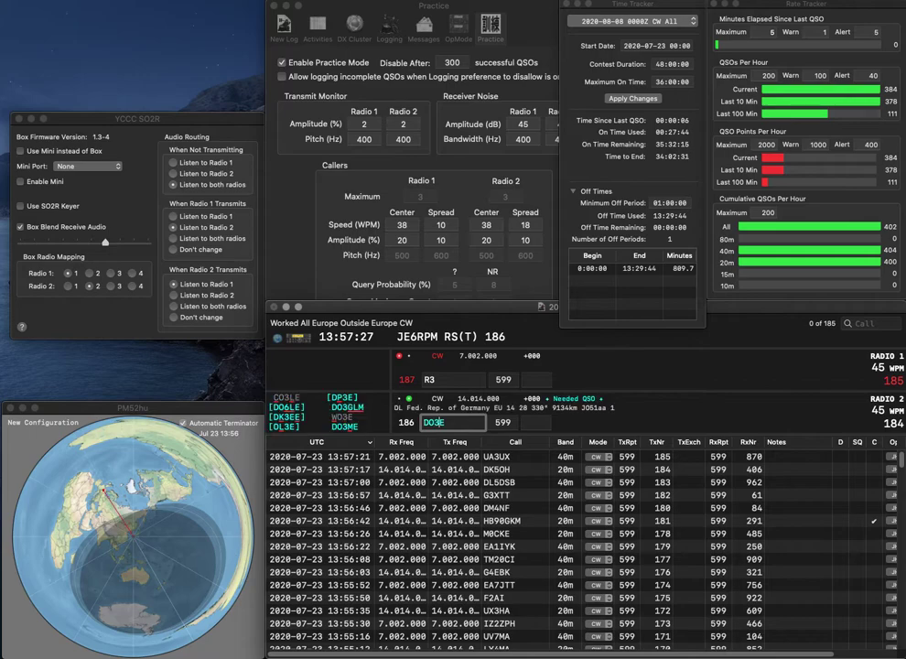
{"action": "key", "text": "Return"}
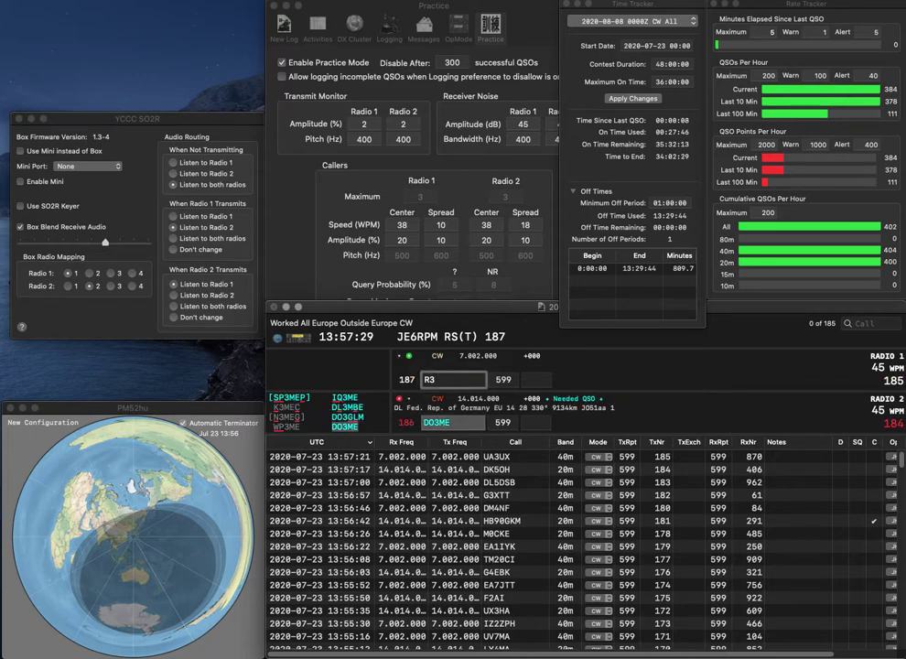
Change the partial call on Radio 1 to RV7G and log DO3ME on Radio 2 with received number 913
{"action": "type", "text": "7G"}
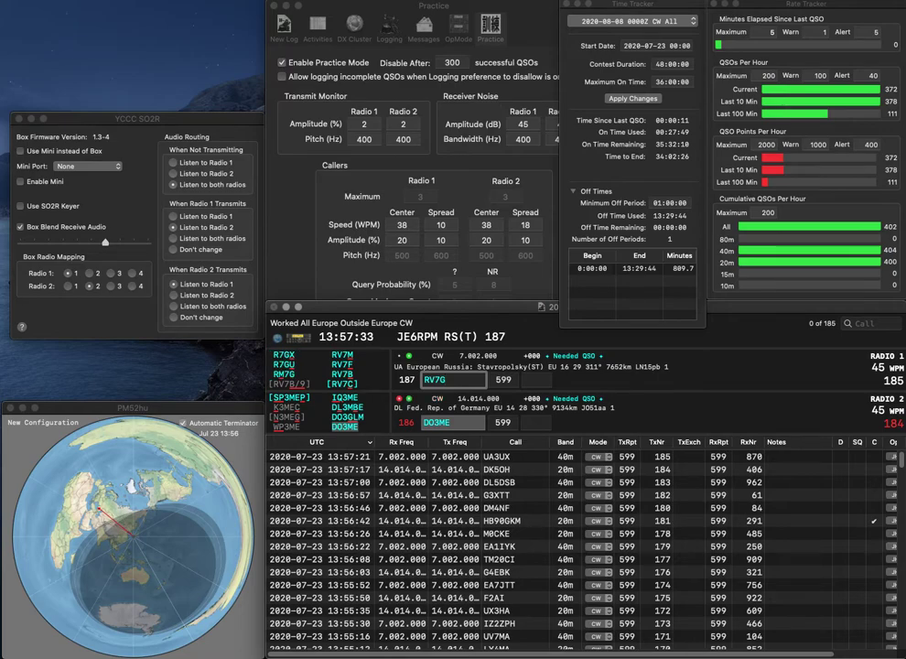
{"action": "key", "text": "Return"}
{"action": "key", "text": "space"}
{"action": "type", "text": "913"}
{"action": "key", "text": "Return"}
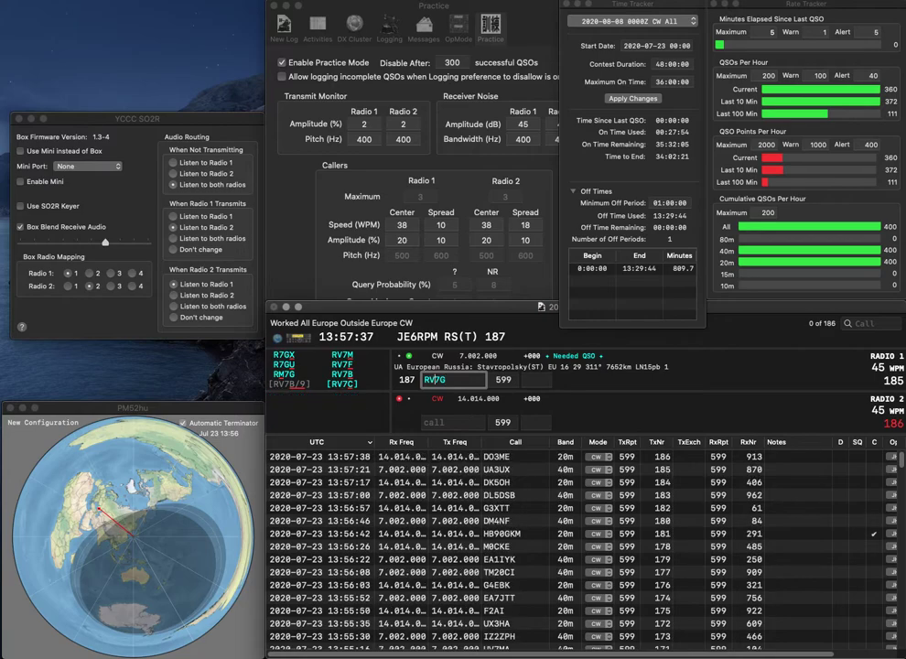
{"action": "key", "text": "BackSpace"}
{"action": "type", "text": "F"}
{"action": "key", "text": "Return"}
{"action": "type", "text": "R7LY"}
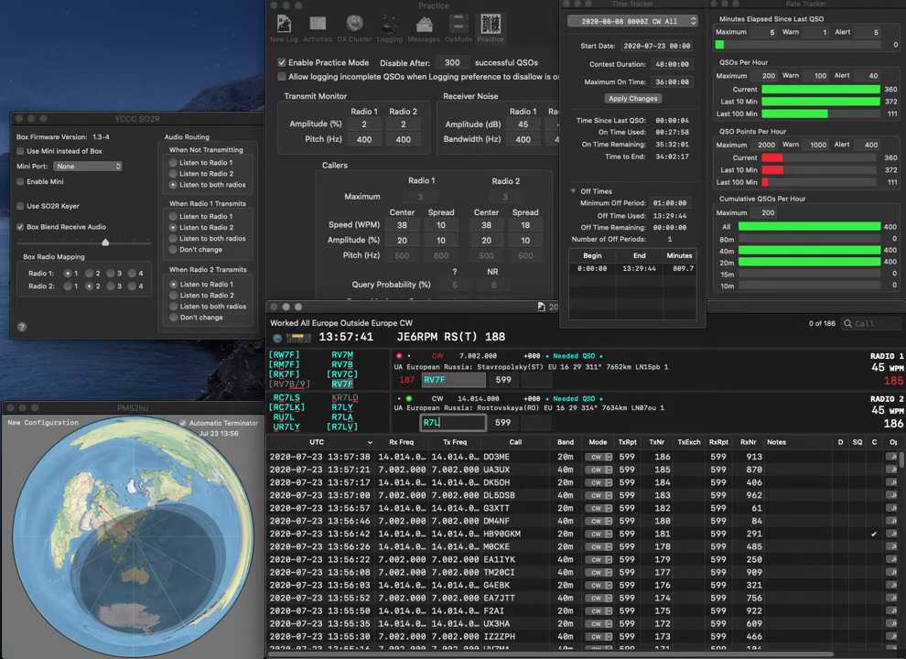
{"action": "key", "text": "Left"}
{"action": "key", "text": "Left"}
{"action": "key", "text": "Left"}
{"action": "key", "text": "Left"}
{"action": "type", "text": "R"}
{"action": "key", "text": "BackSpace"}
{"action": "type", "text": "U"}
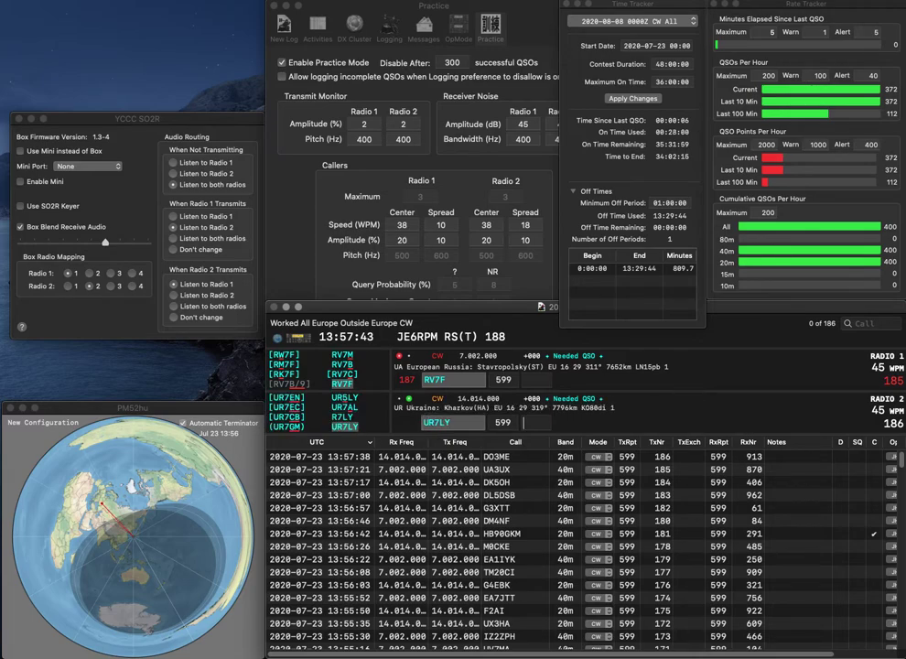
{"action": "key", "text": "Return"}
{"action": "type", "text": "123"}
{"action": "key", "text": "Return"}
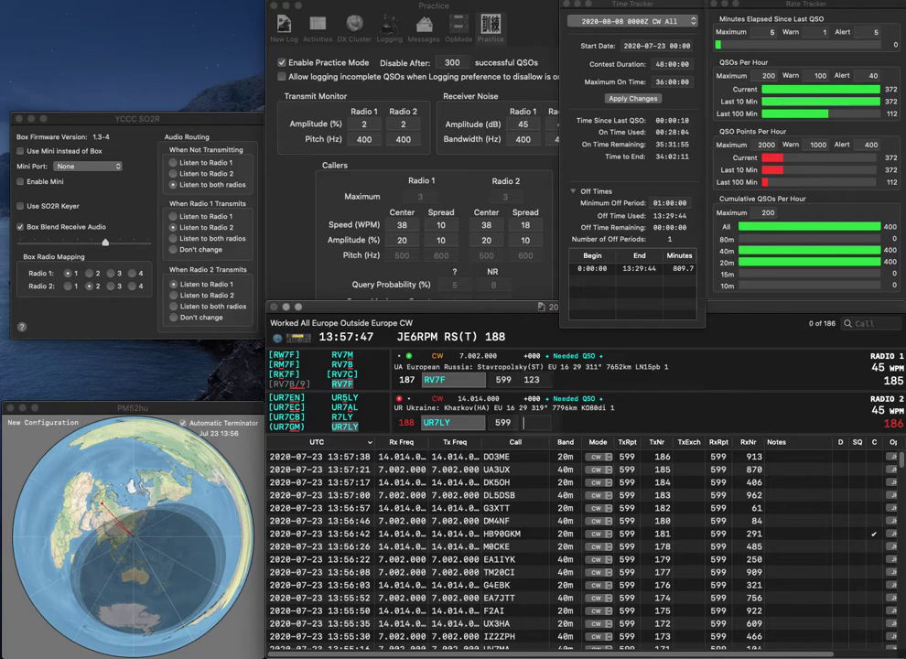
{"action": "type", "text": "444"}
{"action": "key", "text": "Return"}
{"action": "type", "text": "M0RBG"}
{"action": "key", "text": "Return"}
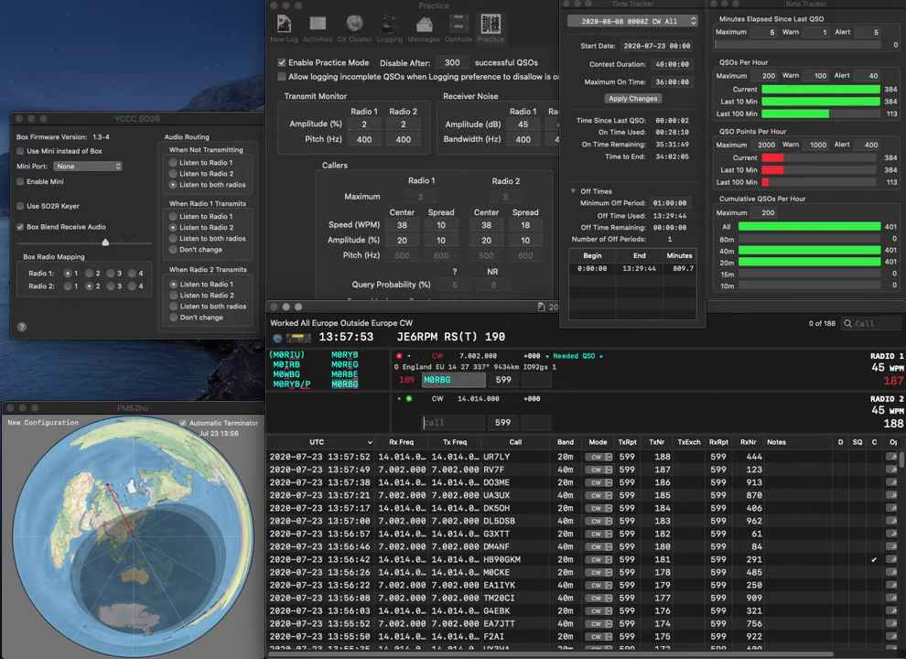
{"action": "type", "text": "GM7NYB"}
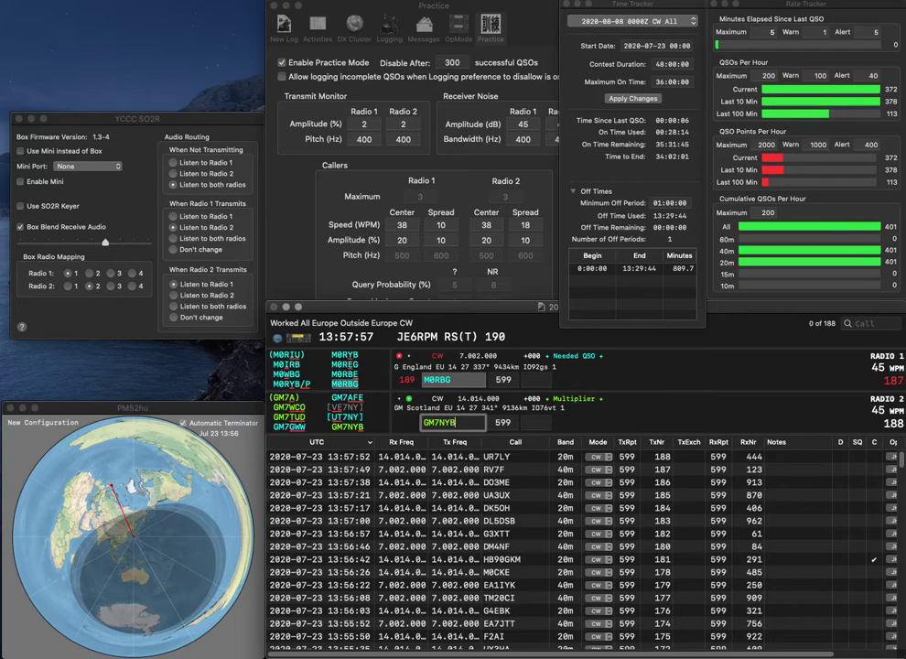
{"action": "key", "text": "Return"}
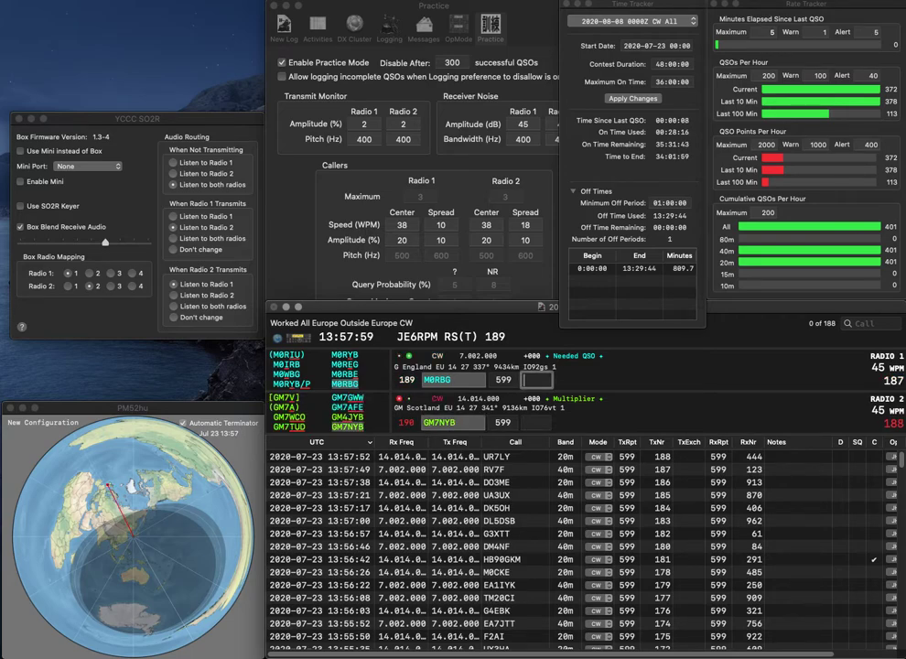
{"action": "type", "text": "347"}
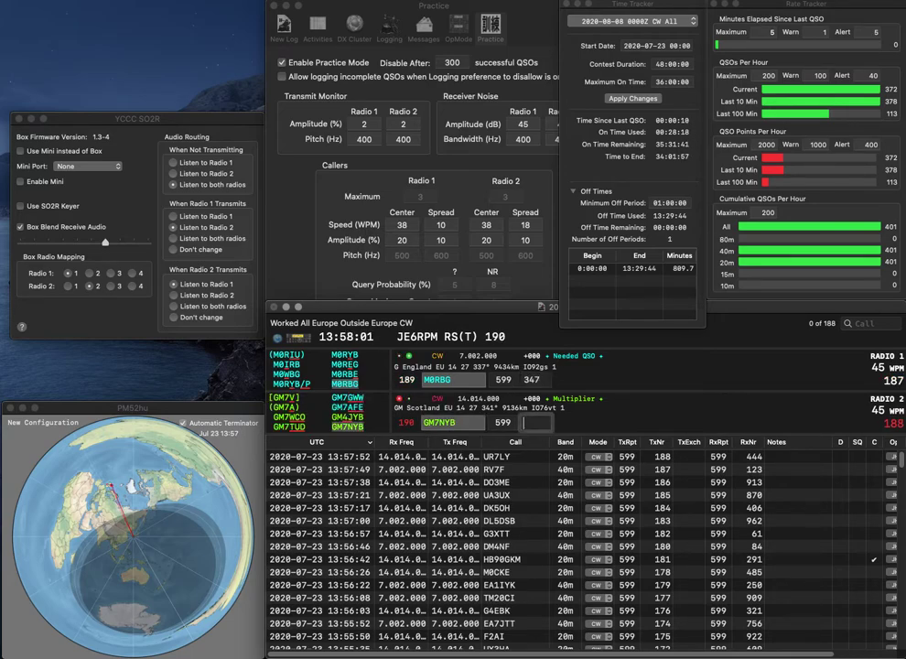
{"action": "key", "text": "Return"}
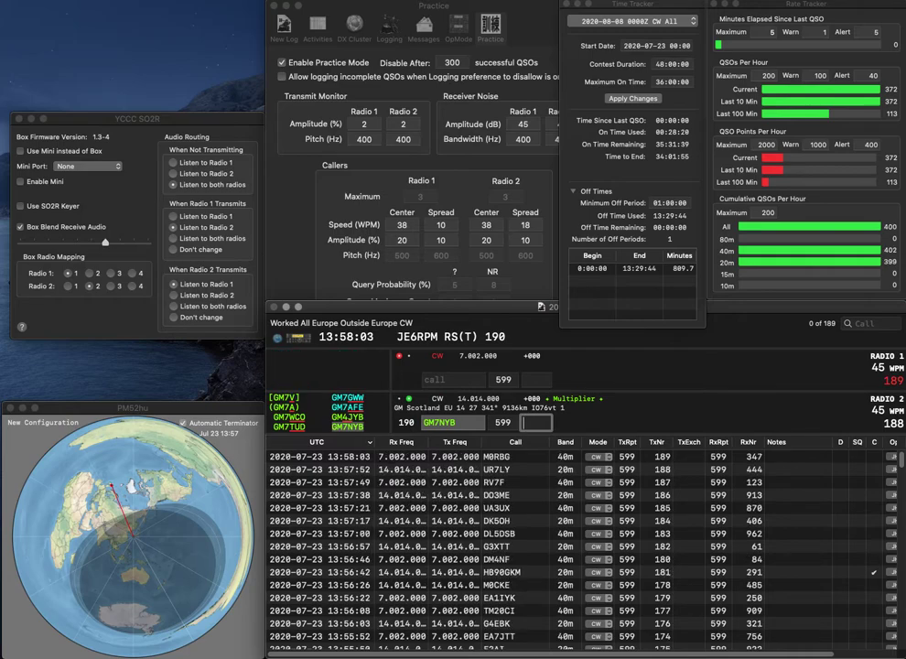
{"action": "type", "text": "470"}
{"action": "key", "text": "Return"}
{"action": "type", "text": "DJ7R"}
{"action": "key", "text": "Return"}
{"action": "type", "text": "YU1XA"}
{"action": "key", "text": "Return"}
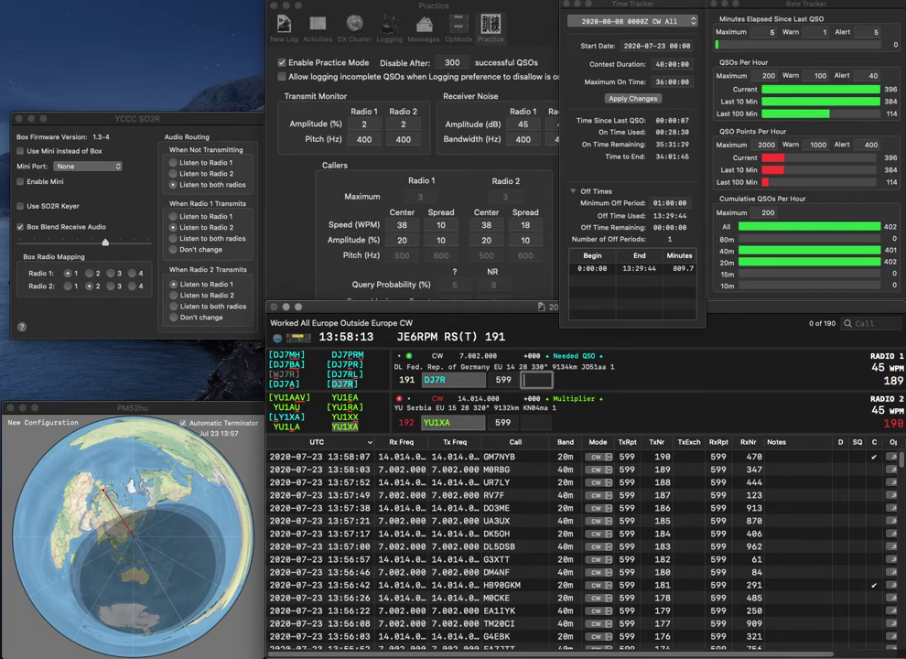
{"action": "type", "text": "593"}
{"action": "key", "text": "Return"}
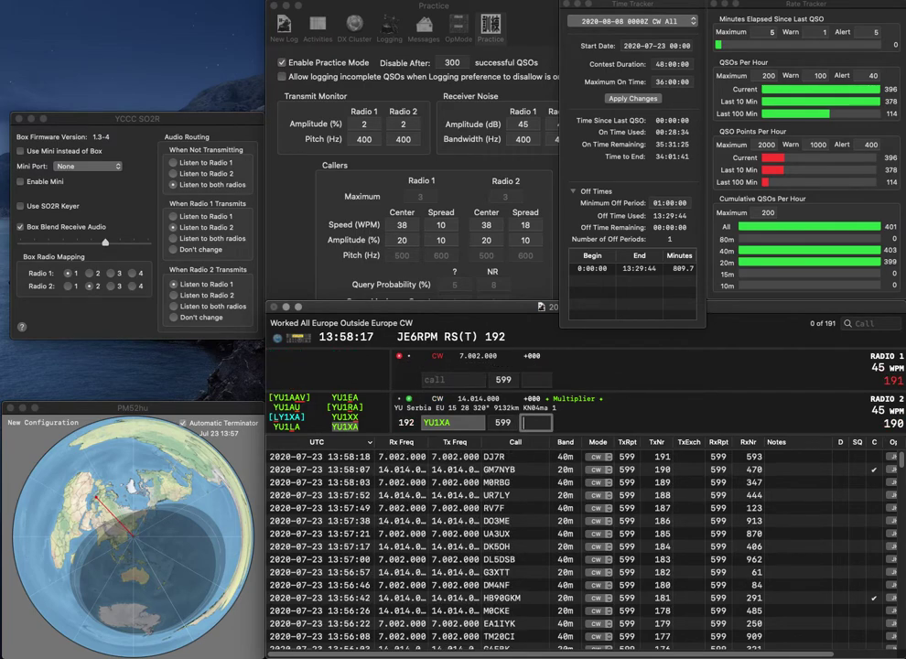
{"action": "type", "text": "659"}
{"action": "key", "text": "Return"}
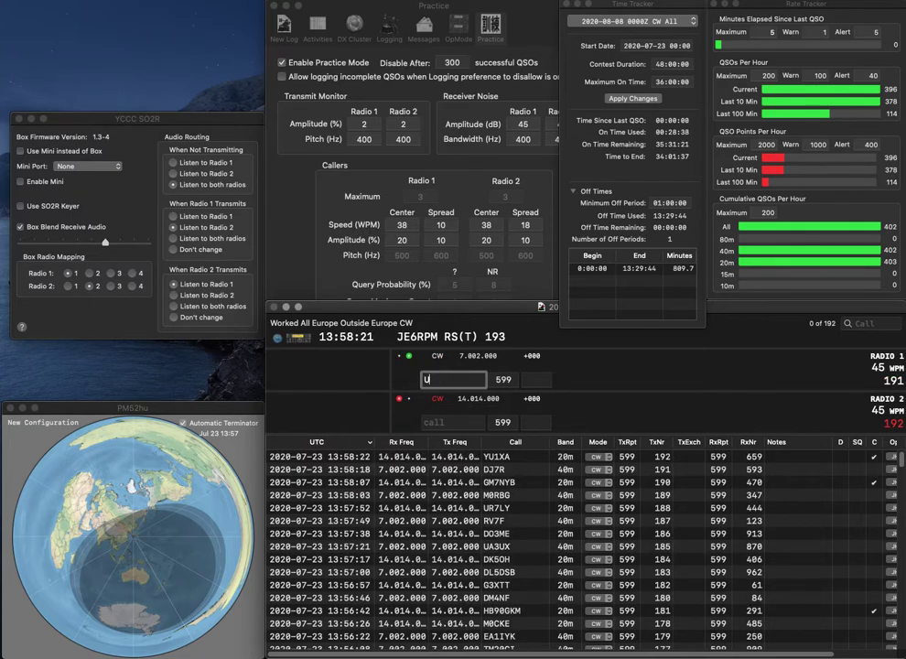
{"action": "type", "text": "UA3AM"}
{"action": "key", "text": "BackSpace"}
{"action": "type", "text": "GW"}
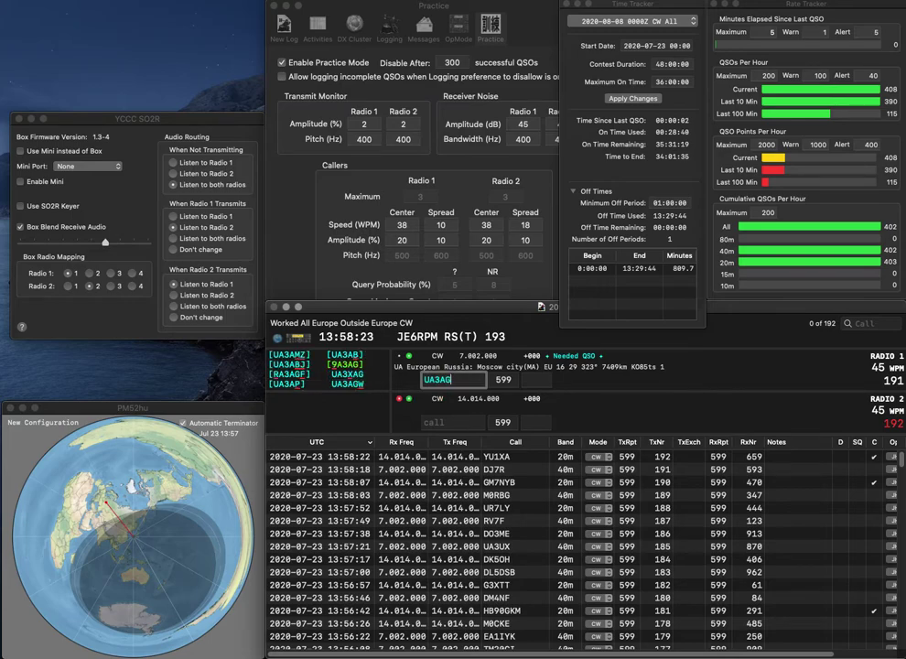
{"action": "key", "text": "Return"}
{"action": "type", "text": "RLRG"}
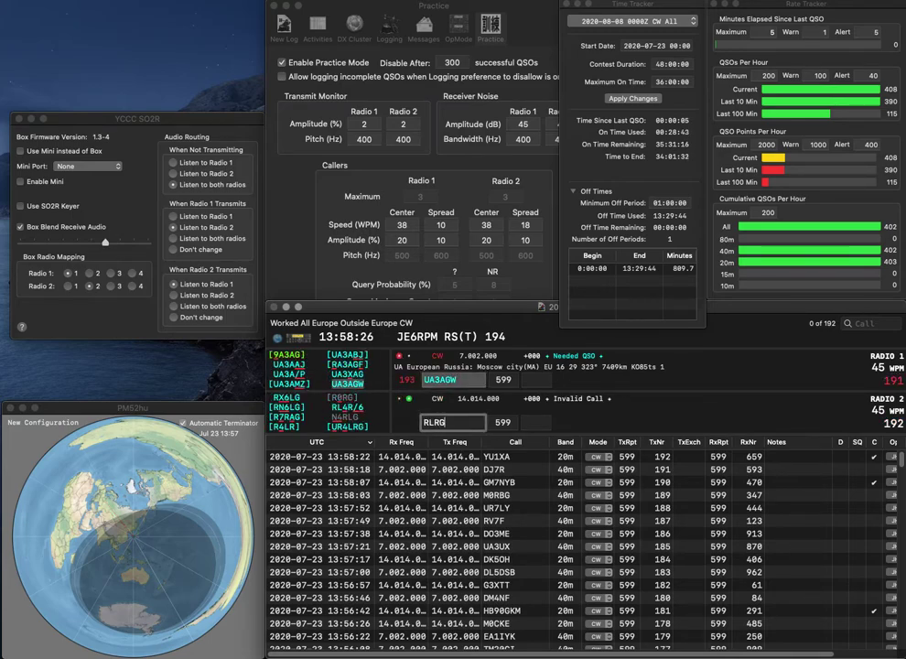
{"action": "key", "text": "ctrl+a"}
{"action": "type", "text": "UR4"}
{"action": "key", "text": "Return"}
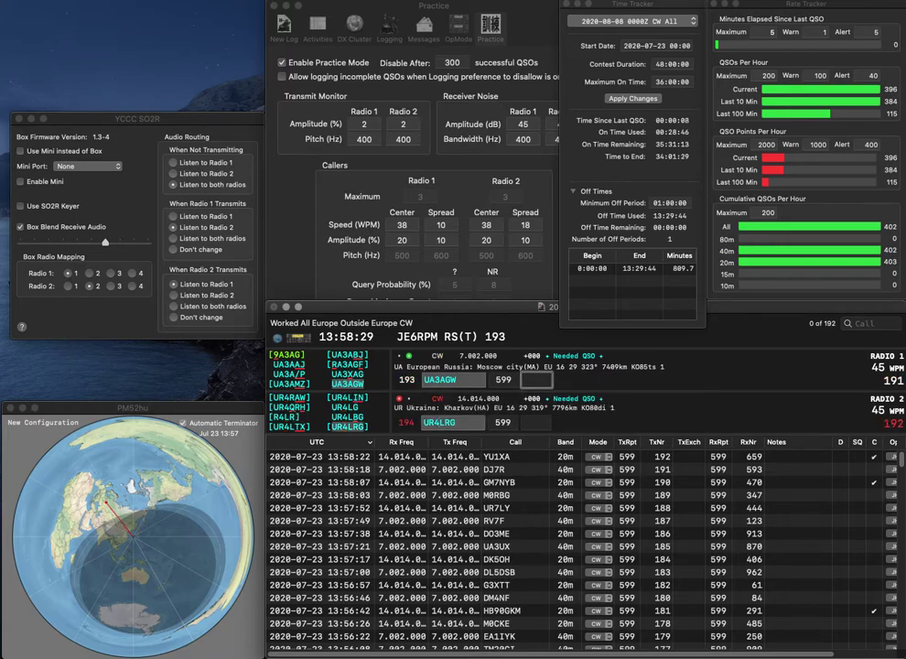
{"action": "type", "text": "829"}
{"action": "key", "text": "Return"}
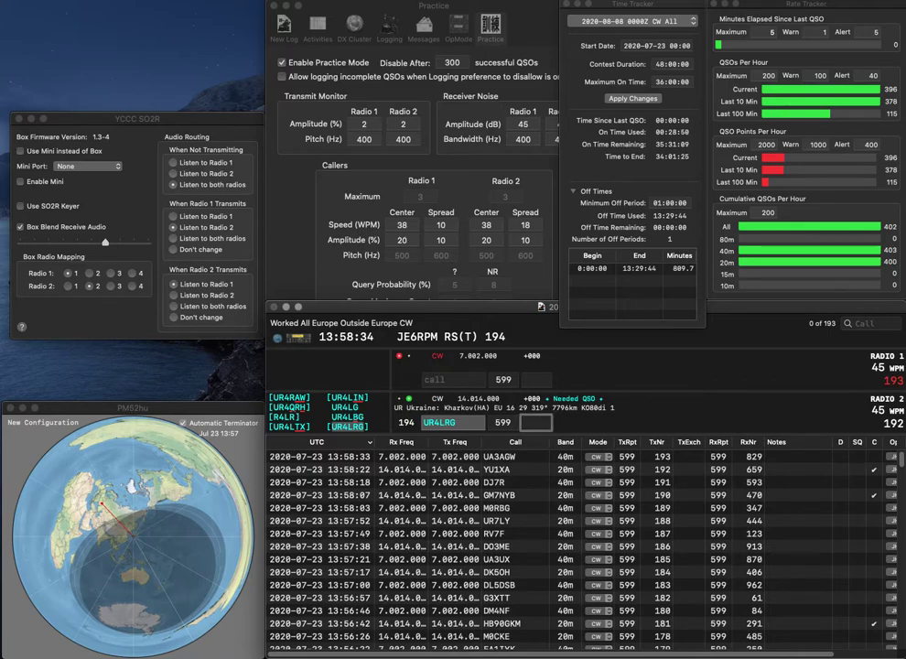
{"action": "type", "text": "7"}
{"action": "key", "text": "Return"}
{"action": "type", "text": "BPI"}
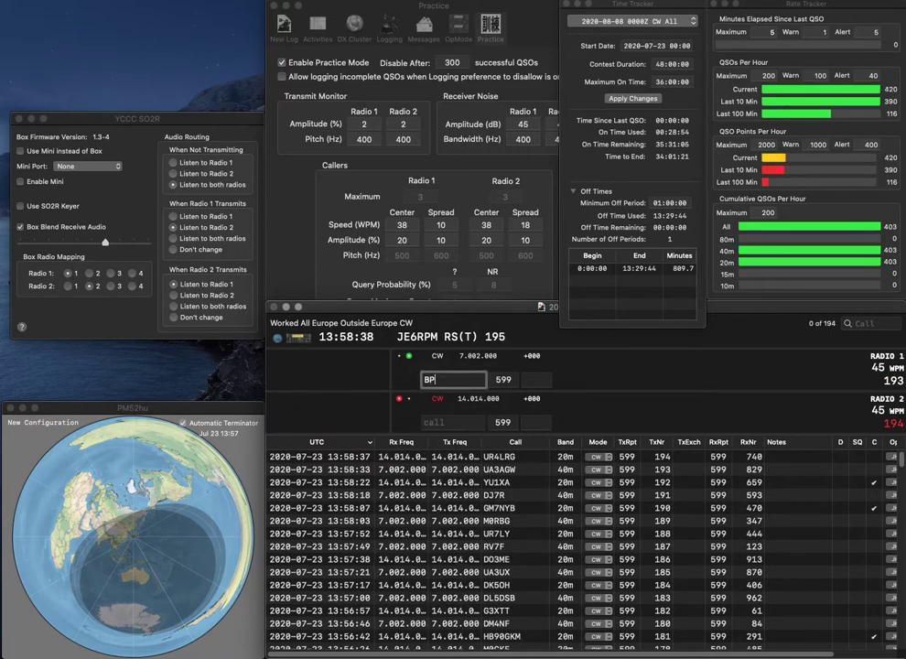
{"action": "key", "text": "Home"}
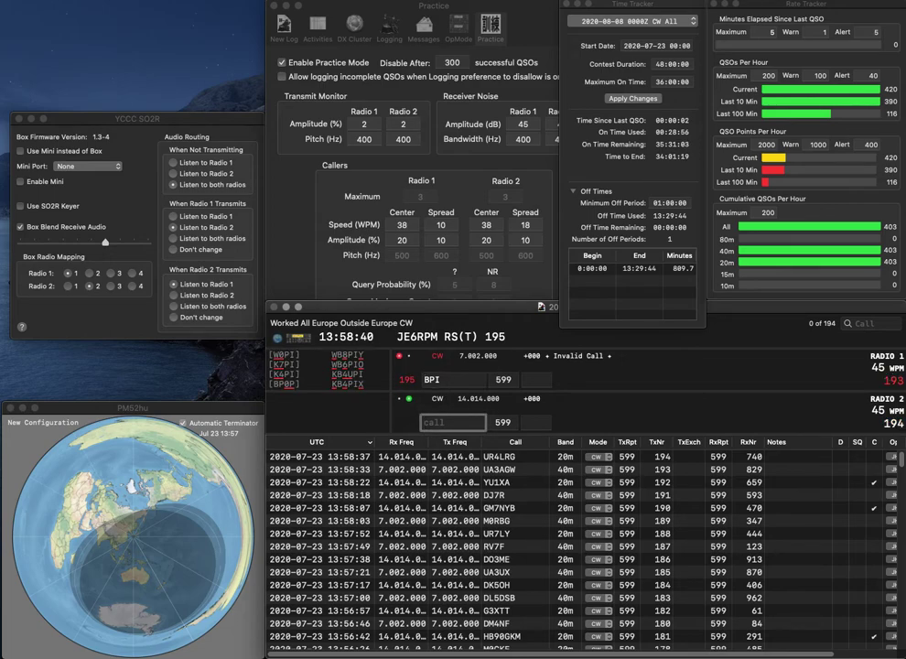
{"action": "type", "text": "UA1OM"}
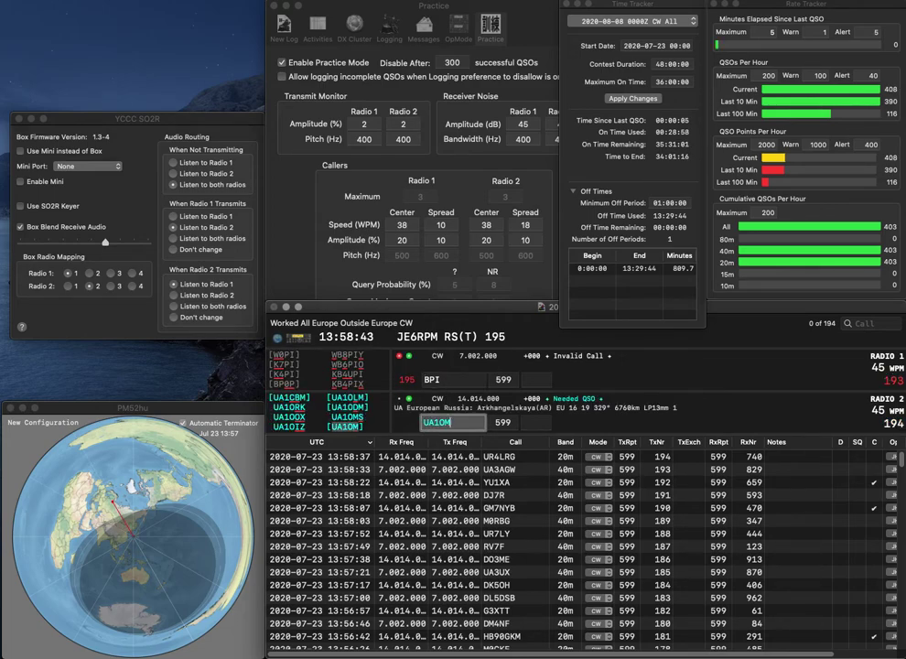
{"action": "key", "text": "Return"}
{"action": "type", "text": "OZ"}
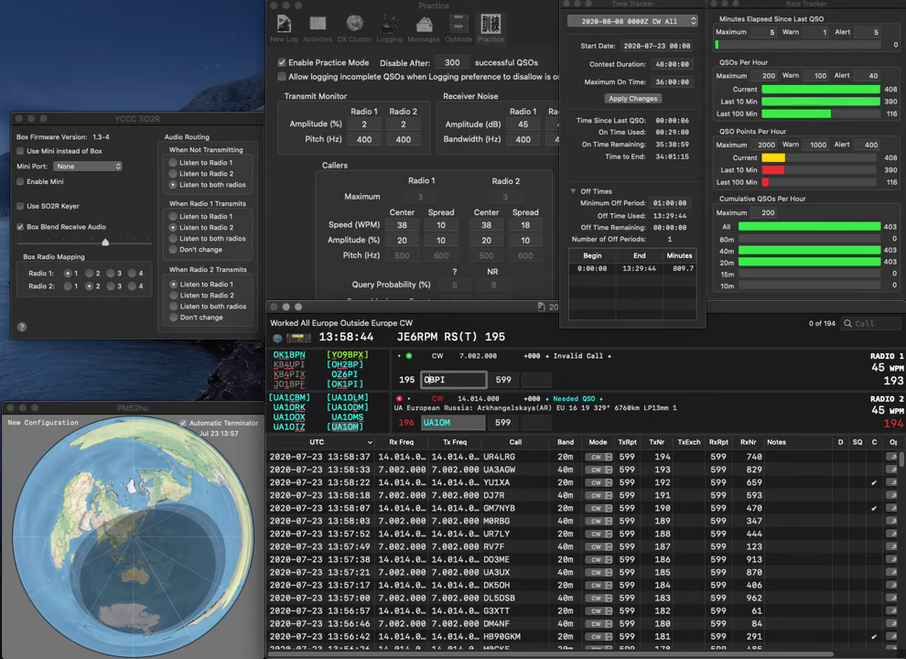
{"action": "type", "text": "6"}
{"action": "key", "text": "Delete"}
{"action": "key", "text": "Return"}
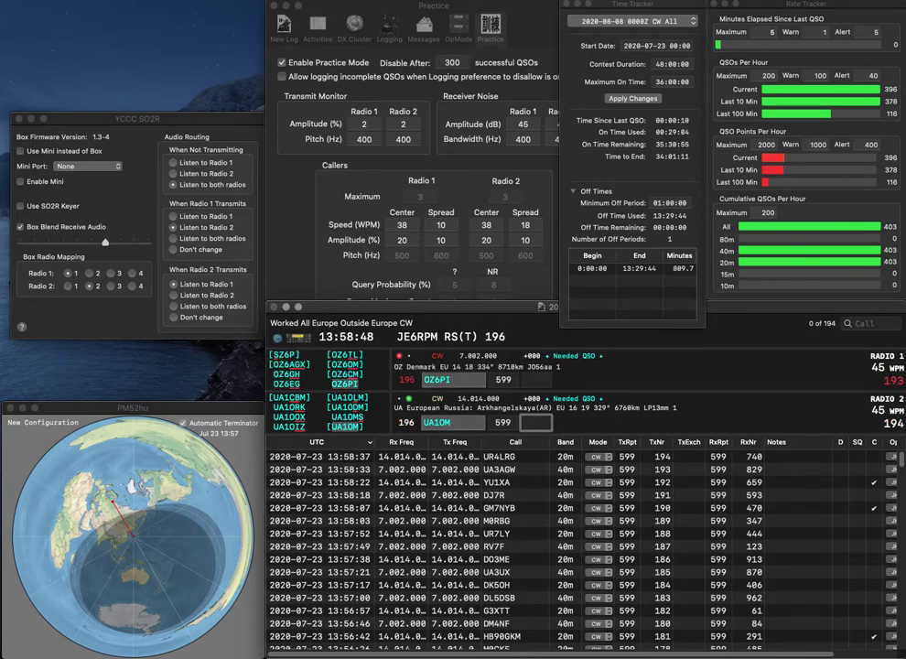
Log UA1OM on Radio 2 with received number 409 and OZ6PI on Radio 1 with received number 364
{"action": "type", "text": "409"}
{"action": "key", "text": "Return"}
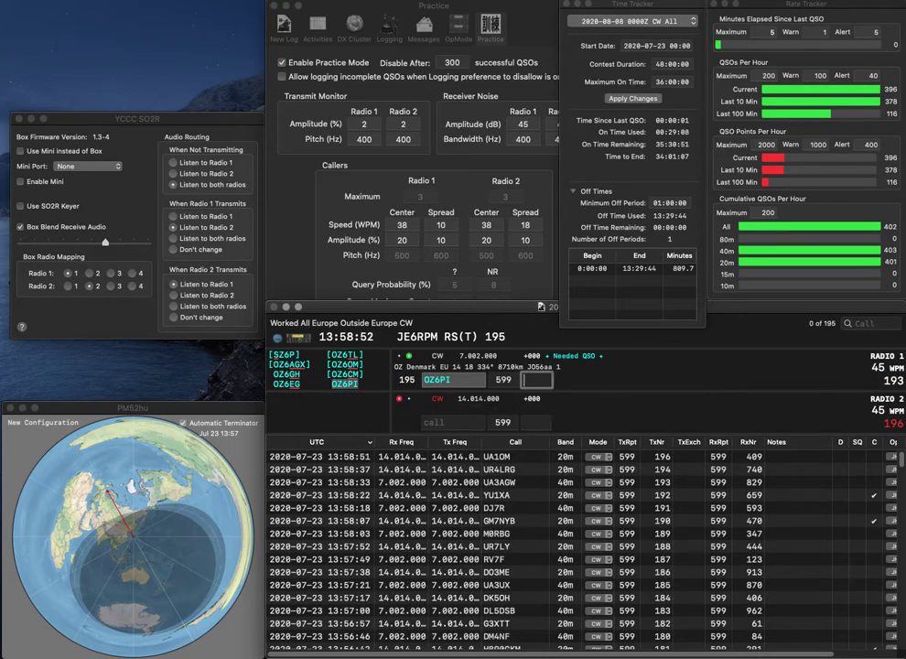
{"action": "type", "text": "364"}
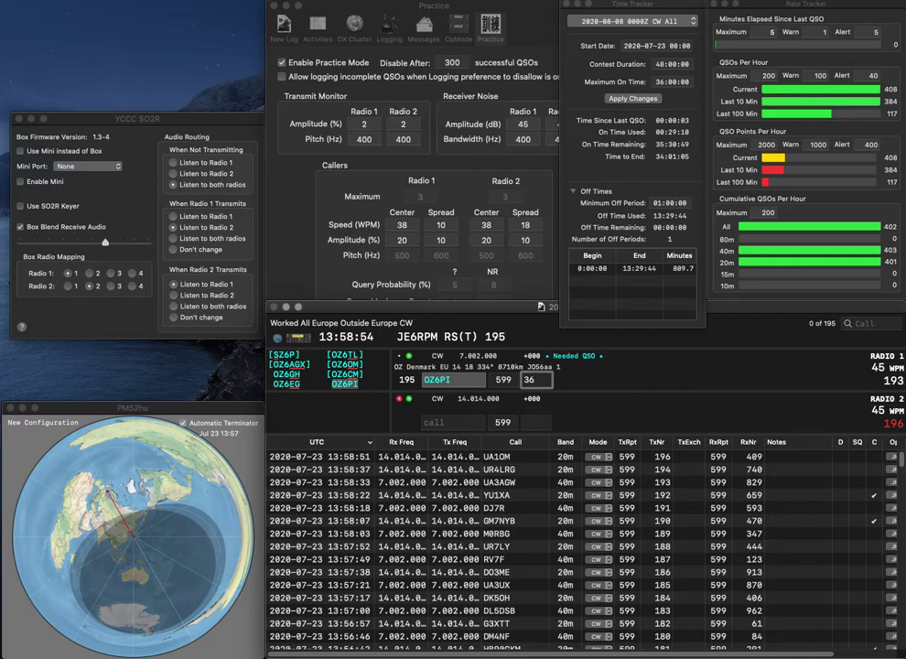
{"action": "key", "text": "Return"}
{"action": "type", "text": "VZ"}
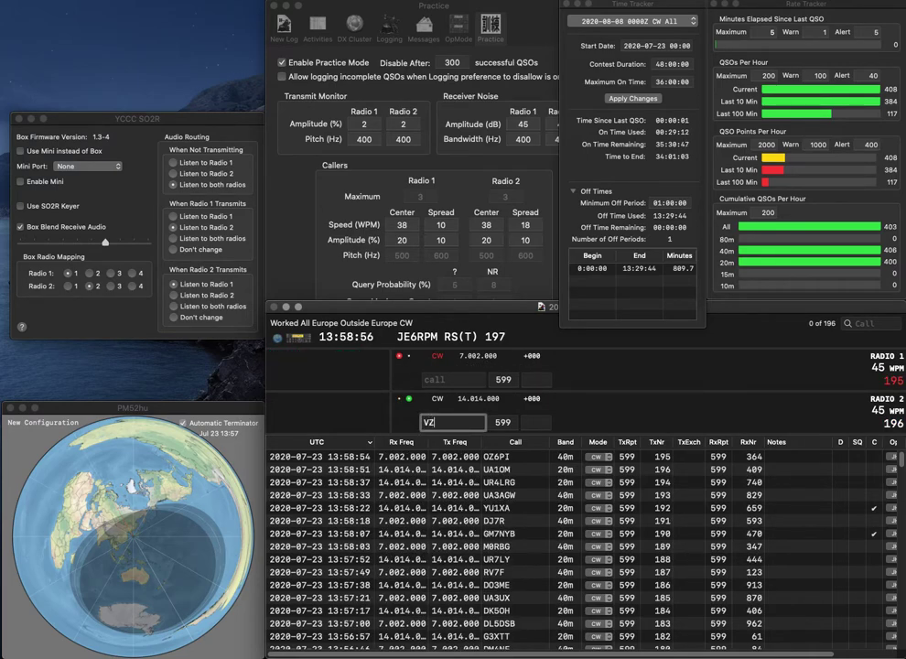
{"action": "type", "text": "UR3"}
{"action": "key", "text": "Return"}
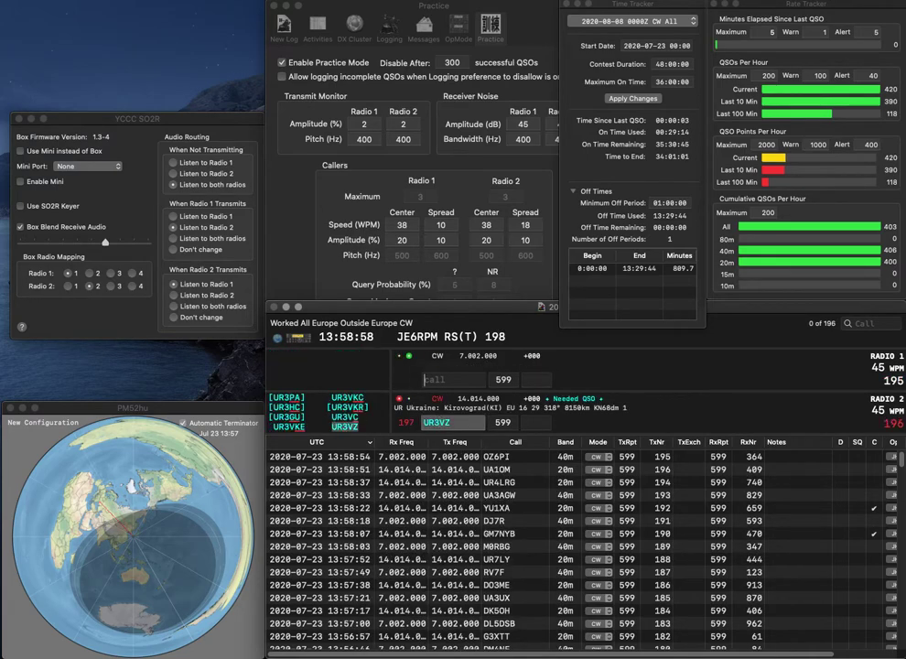
Send the partial call TLA on Radio 1 and log UR3VZ on Radio 2 with received number 760
{"action": "type", "text": "TLA"}
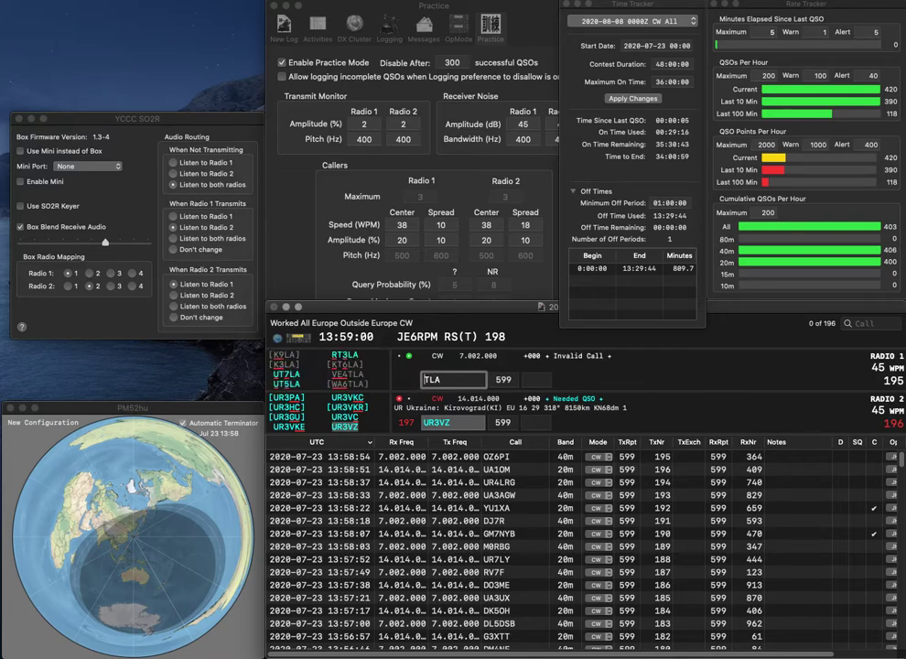
{"action": "key", "text": "Return"}
{"action": "key", "text": "space"}
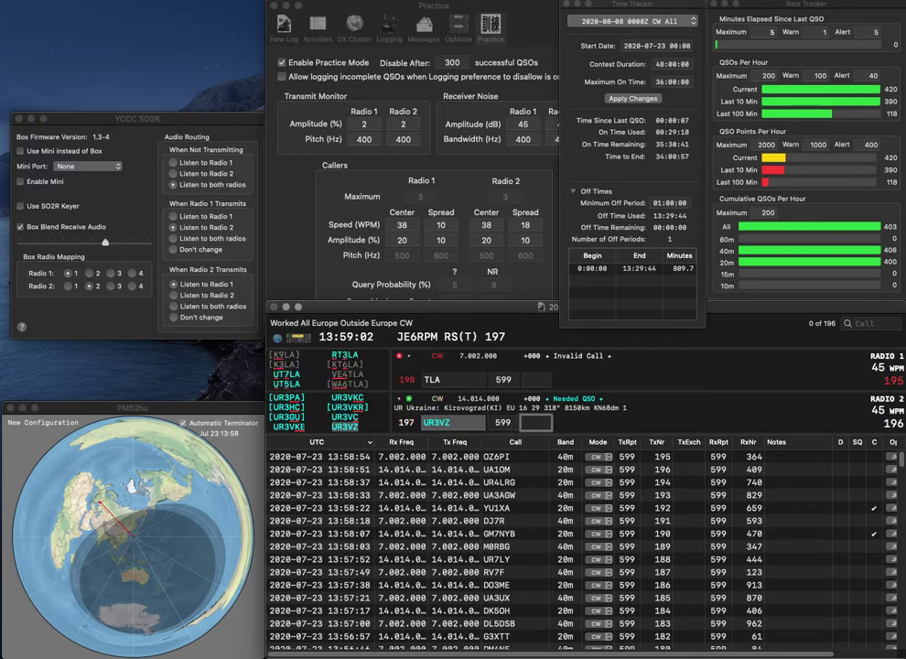
{"action": "type", "text": "760"}
{"action": "key", "text": "Return"}
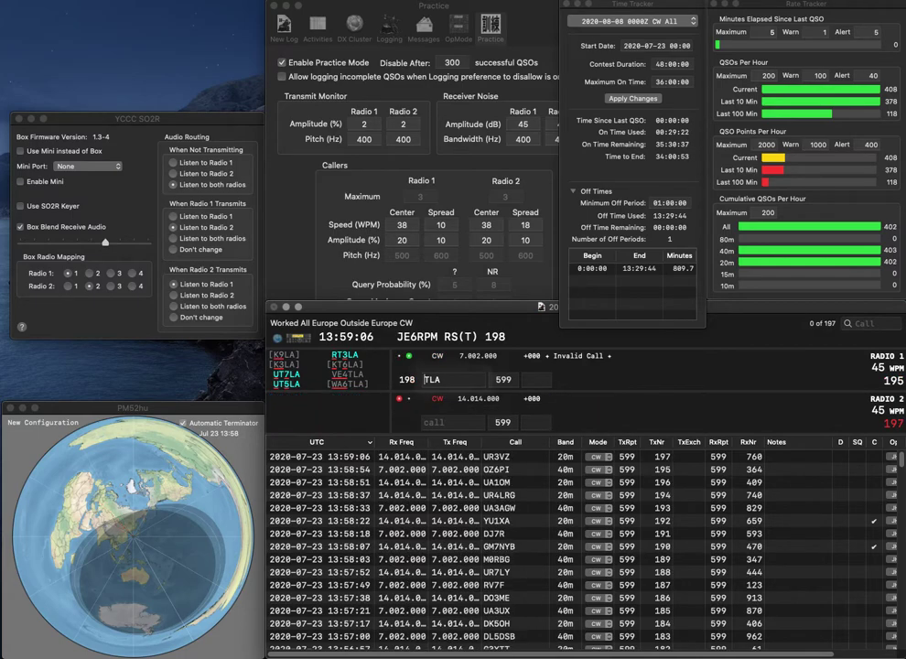
Complete the partial call on Radio 1 as UT7LA and answer S57Q on Radio 2
{"action": "type", "text": "7"}
{"action": "key", "text": "Return"}
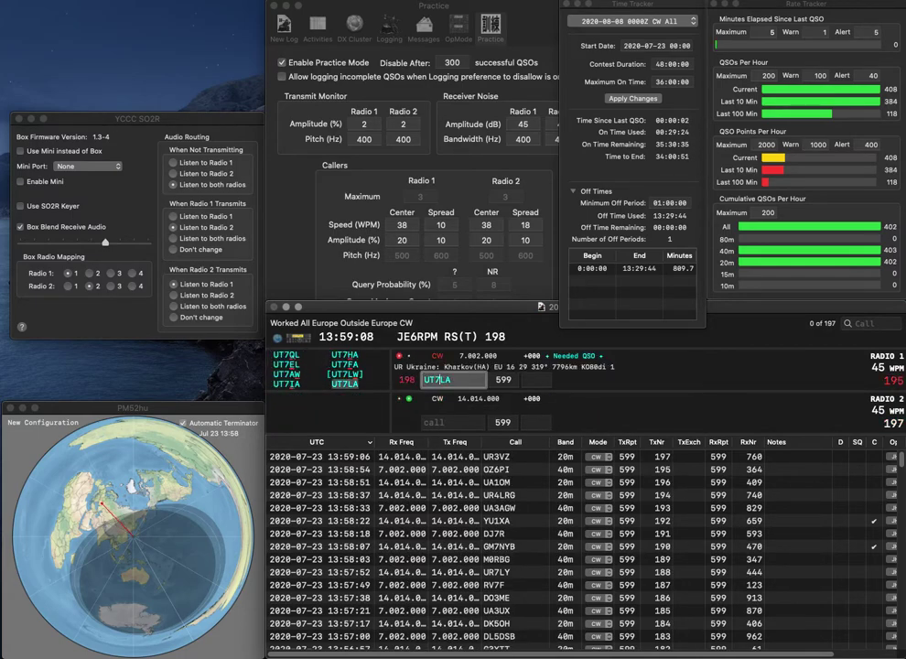
{"action": "type", "text": "S57Q"}
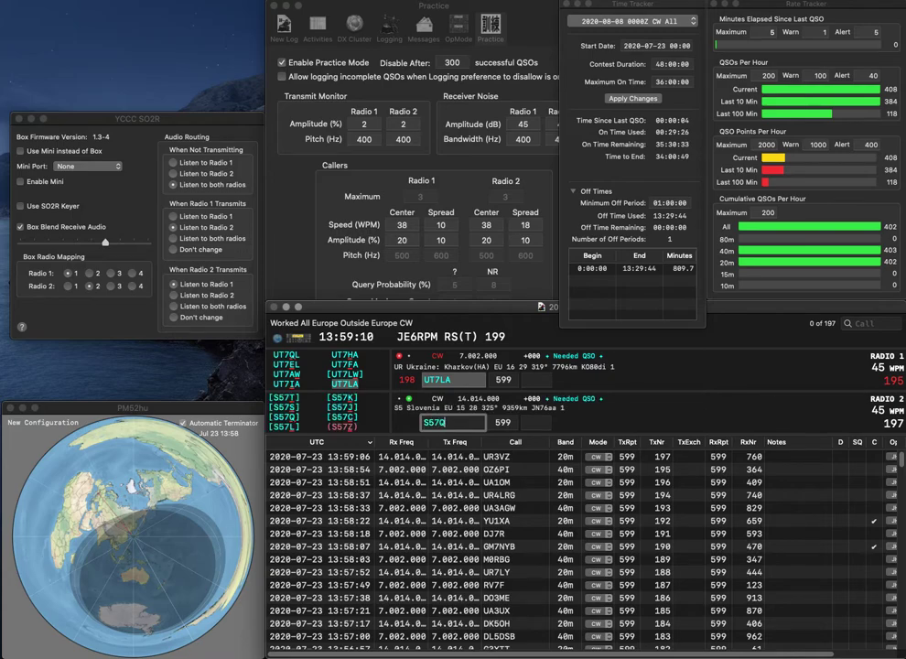
{"action": "key", "text": "Return"}
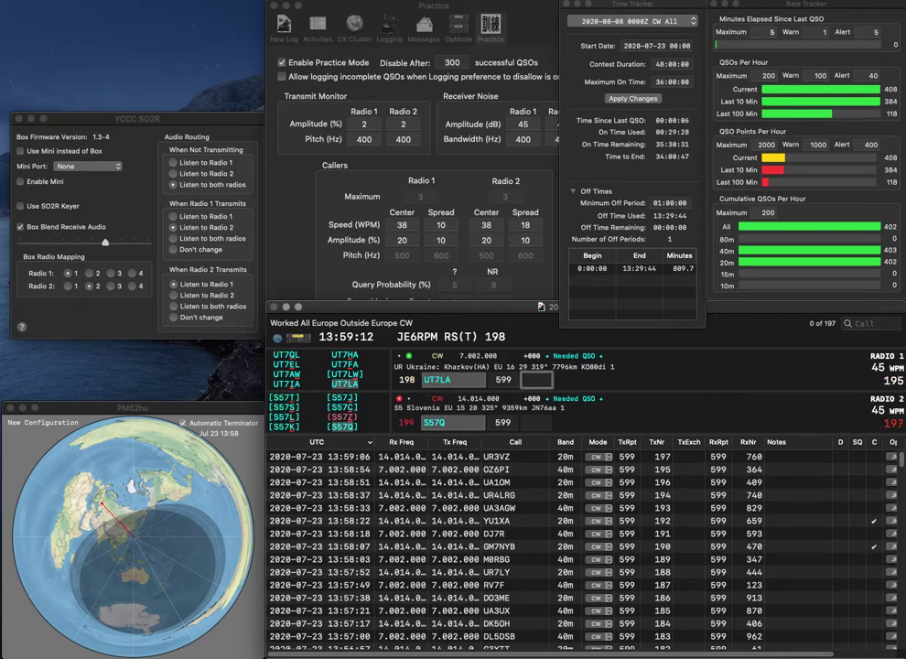
Log UT7LA on Radio 1 with received number 407 and S57Q on Radio 2 with received number 711
{"action": "type", "text": "407"}
{"action": "key", "text": "Return"}
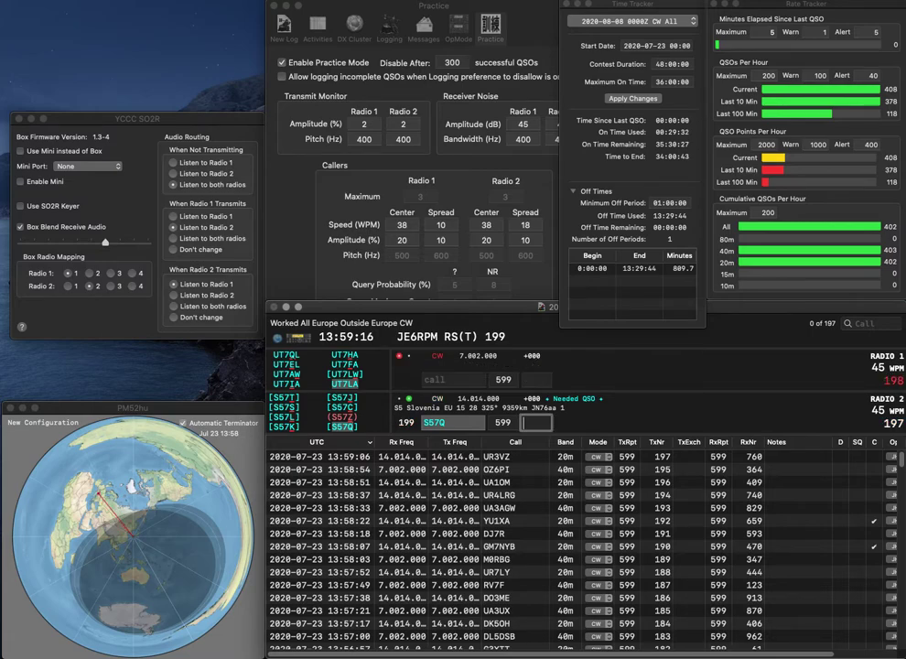
{"action": "type", "text": "711"}
{"action": "key", "text": "Return"}
Send the exchange to DL9AAE on Radio 1 and enter the caller E70EA on Radio 2
{"action": "type", "text": "DL9AAE"}
{"action": "key", "text": "Return"}
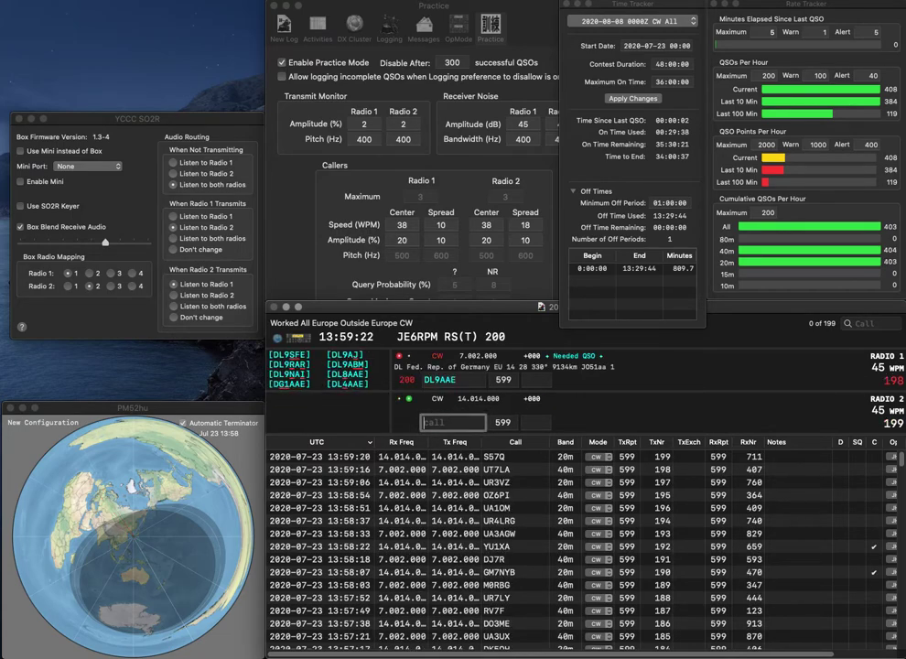
{"action": "type", "text": "E70EA"}
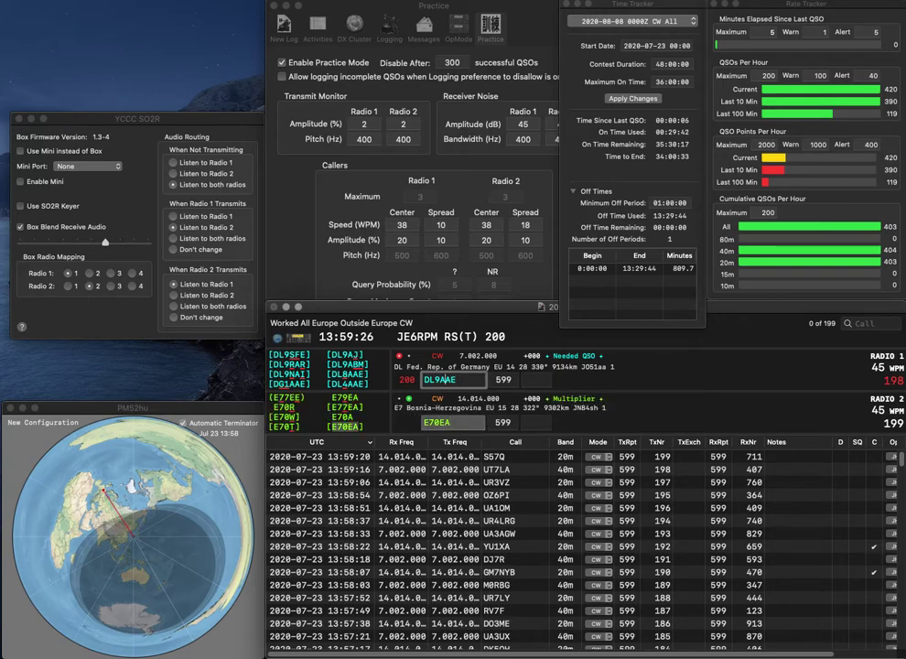
Correct the call on Radio 1 to DL8AAE and resume the exchanges on both radios
{"action": "key", "text": "Left"}
{"action": "key", "text": "BackSpace"}
{"action": "type", "text": "8"}
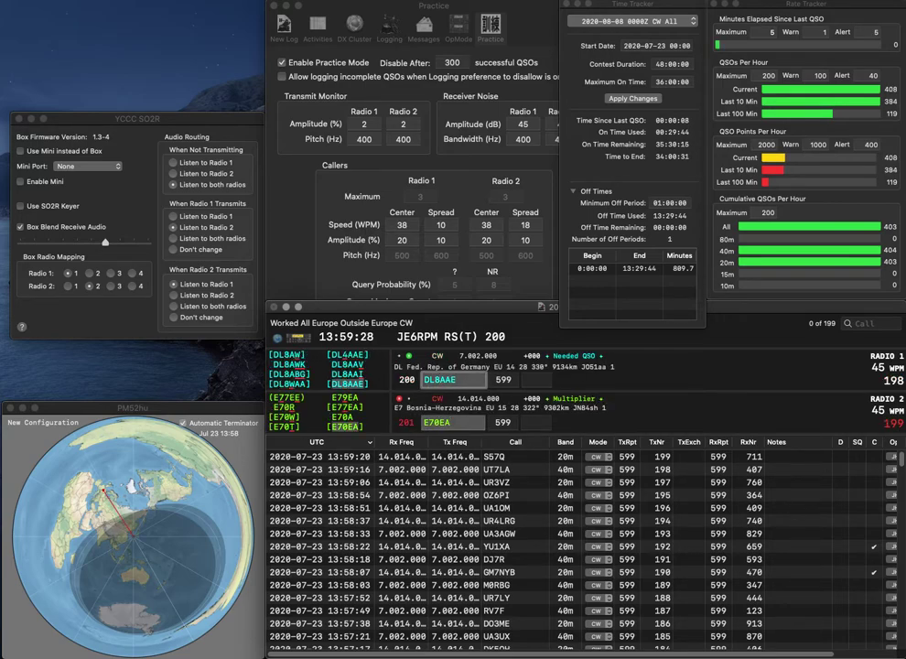
{"action": "key", "text": "Return"}
{"action": "key", "text": "space"}
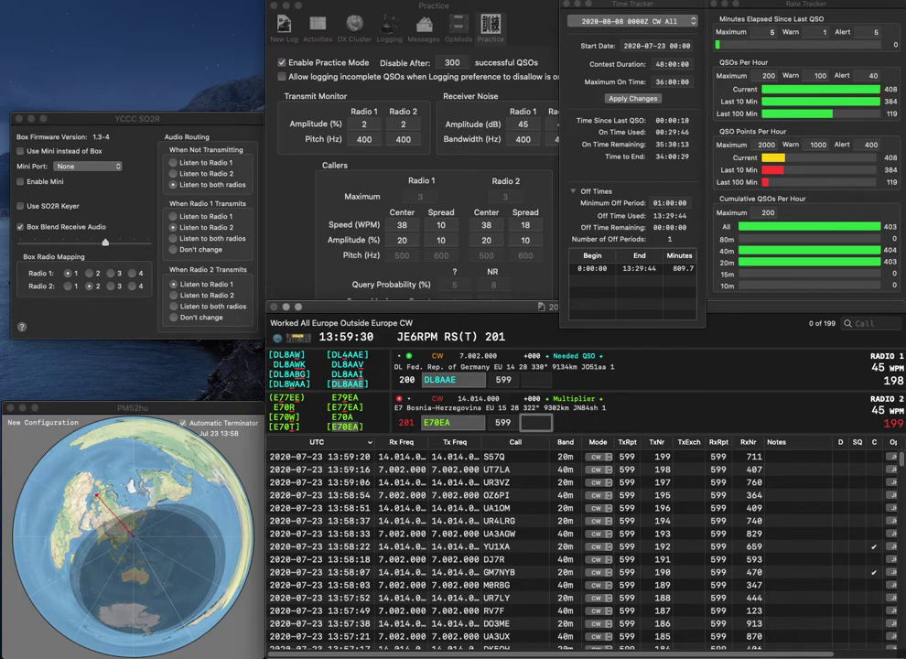
Log E70EA on Radio 2 with received number 737 and DL8AAE on Radio 1 with received number 129
{"action": "type", "text": "737"}
{"action": "key", "text": "Return"}
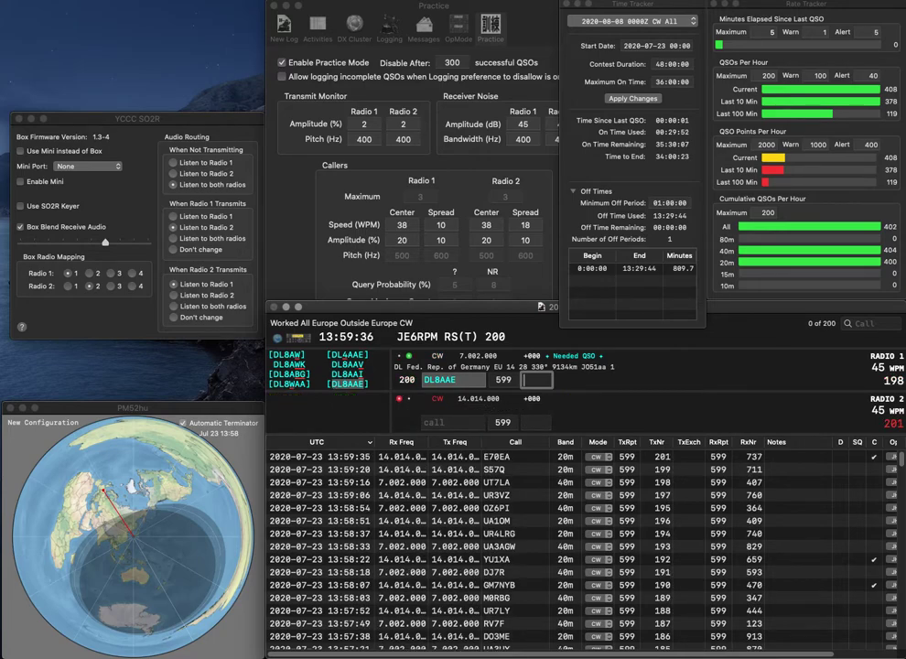
{"action": "type", "text": "29"}
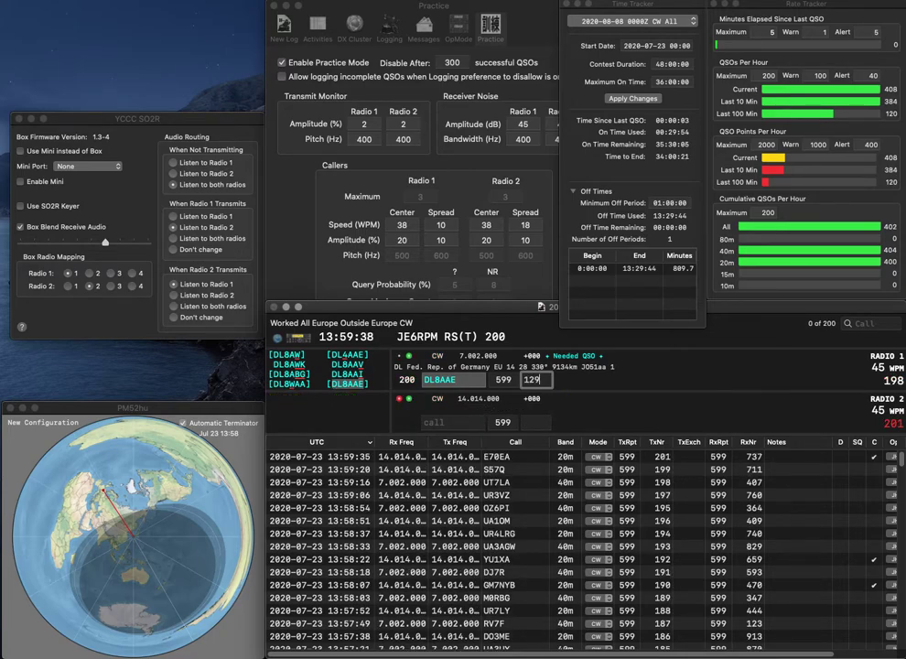
{"action": "key", "text": "Return"}
{"action": "type", "text": "GY/4"}
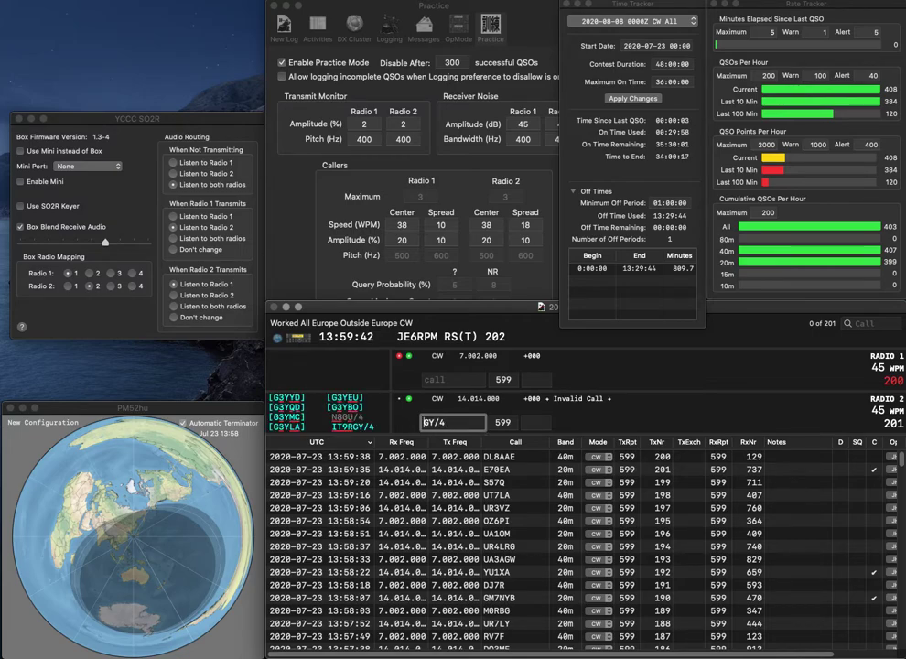
{"action": "key", "text": "ctrl+a"}
{"action": "type", "text": "IT9R"}
{"action": "key", "text": "Return"}
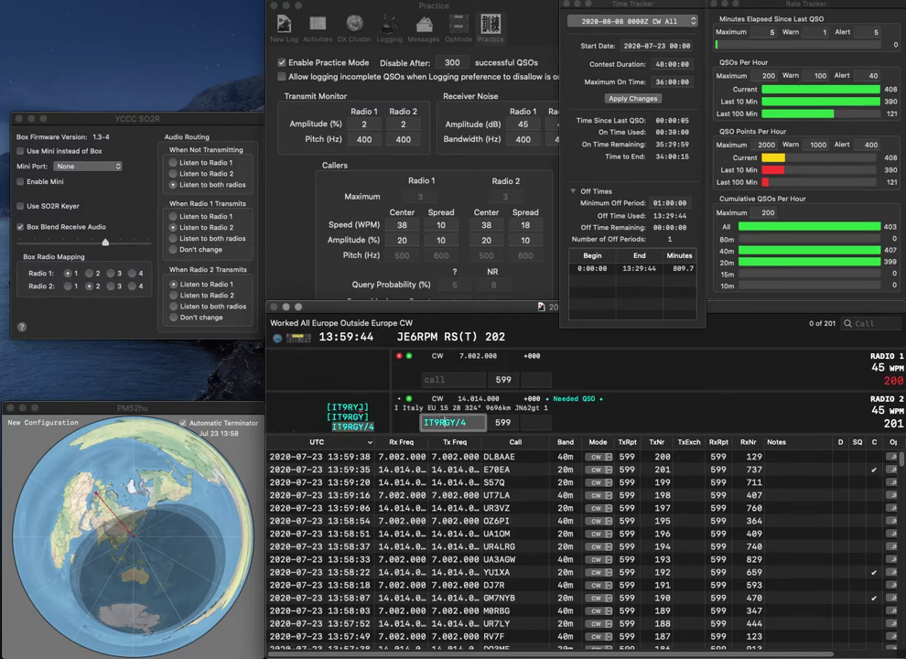
Call CQ on Radio 1, send the exchange to IT9RGY/4 on Radio 2, and return to Radio 1
{"action": "key", "text": "Up"}
{"action": "key", "text": "F1"}
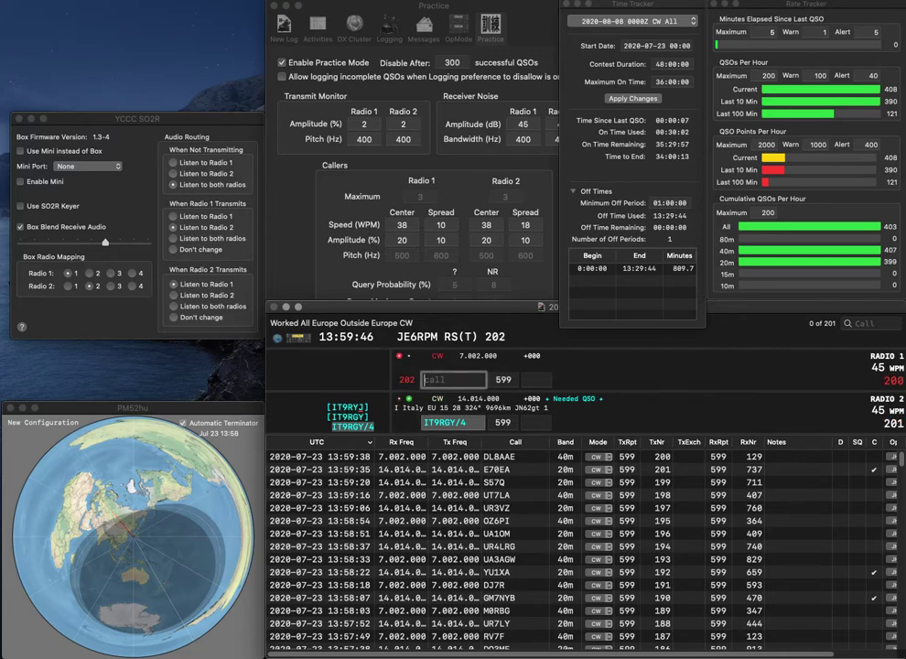
{"action": "key", "text": "Down"}
{"action": "key", "text": "Return"}
{"action": "key", "text": "Up"}
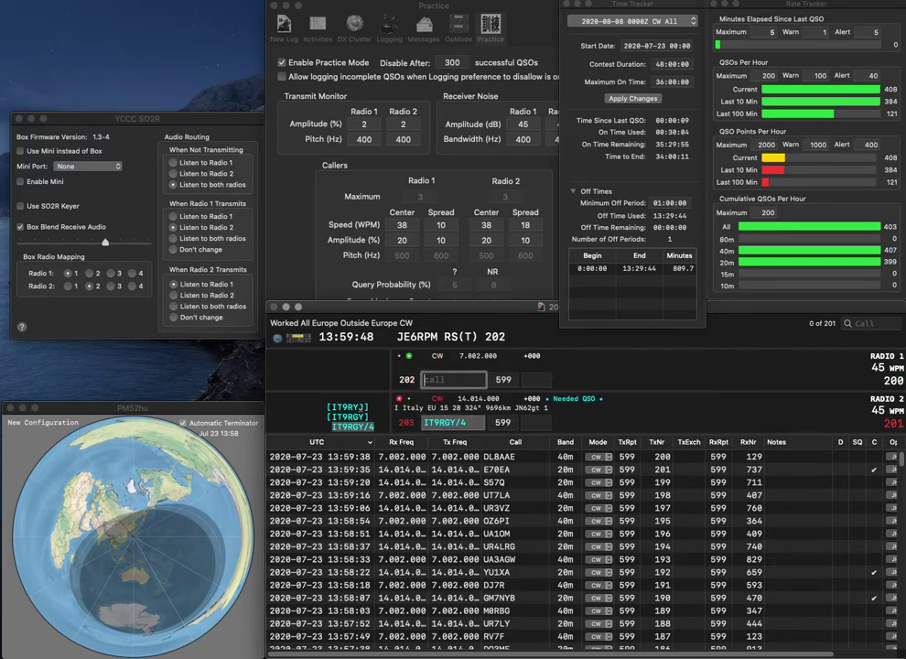
{"action": "type", "text": "9A9XX"}
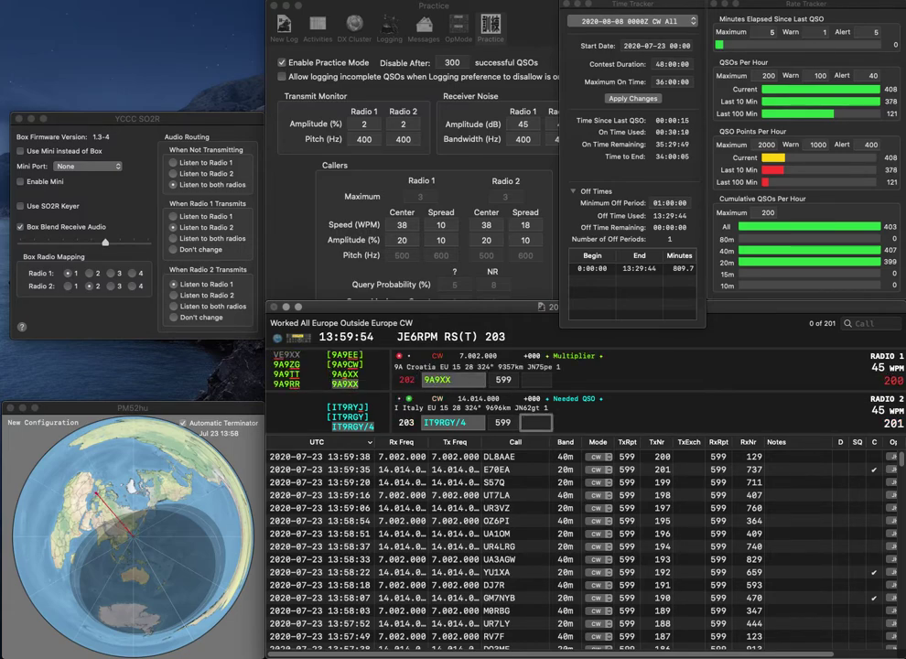
{"action": "type", "text": "8"}
{"action": "key", "text": "Return"}
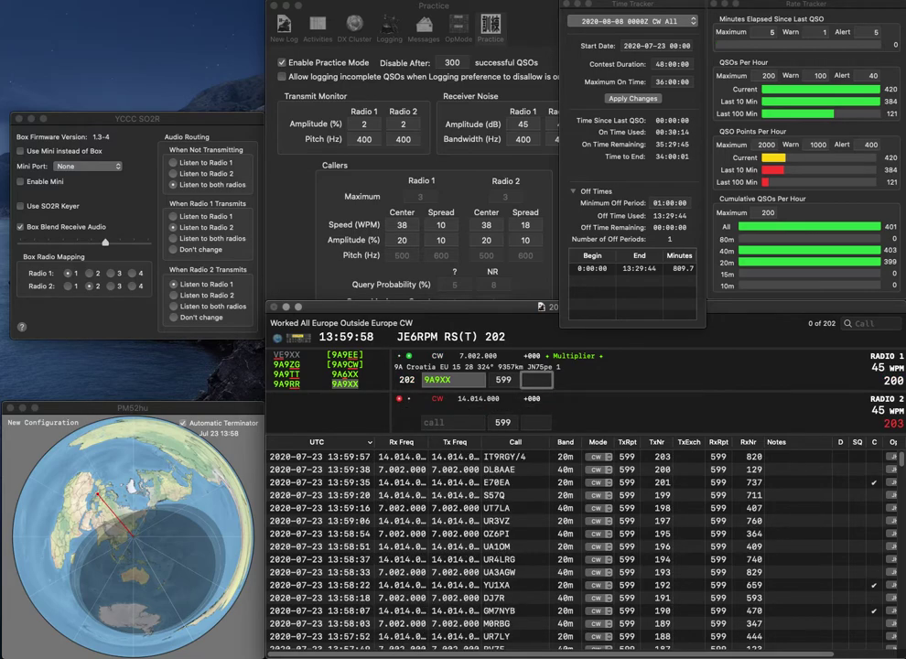
{"action": "type", "text": "226"}
{"action": "key", "text": "Return"}
{"action": "type", "text": "UX3I"}
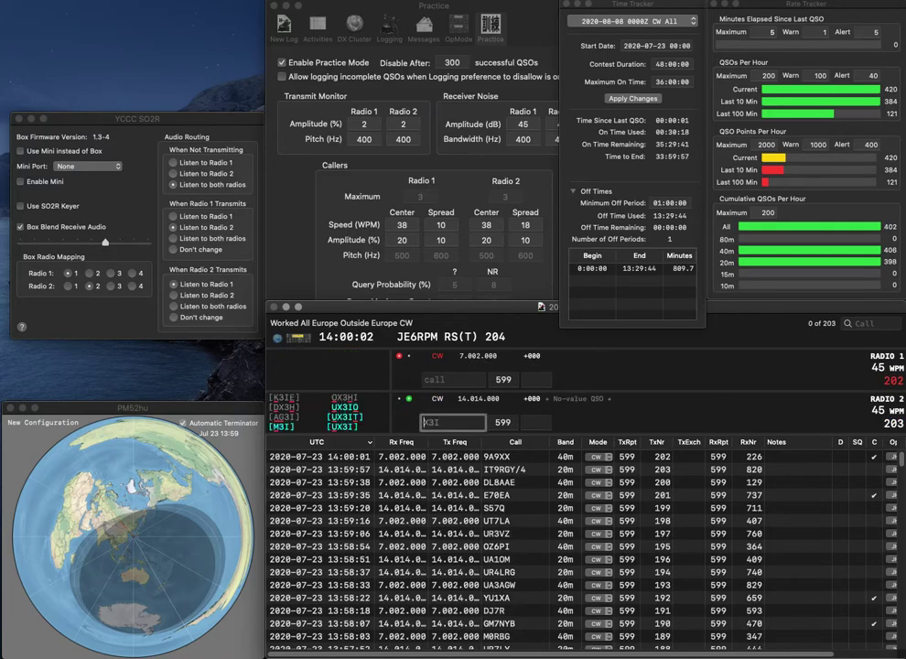
{"action": "key", "text": "Return"}
{"action": "type", "text": "G3YCH"}
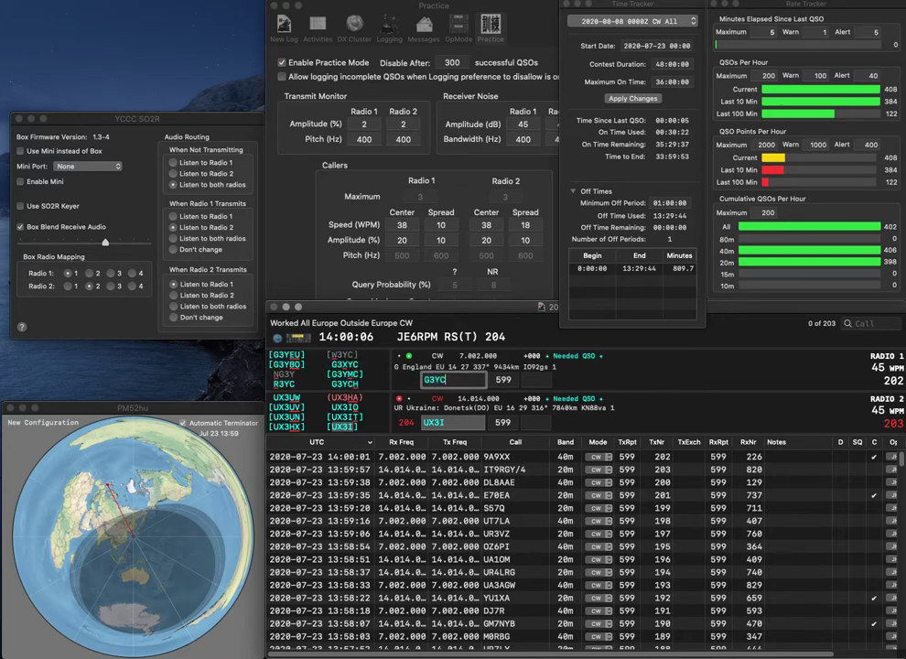
{"action": "key", "text": "Return"}
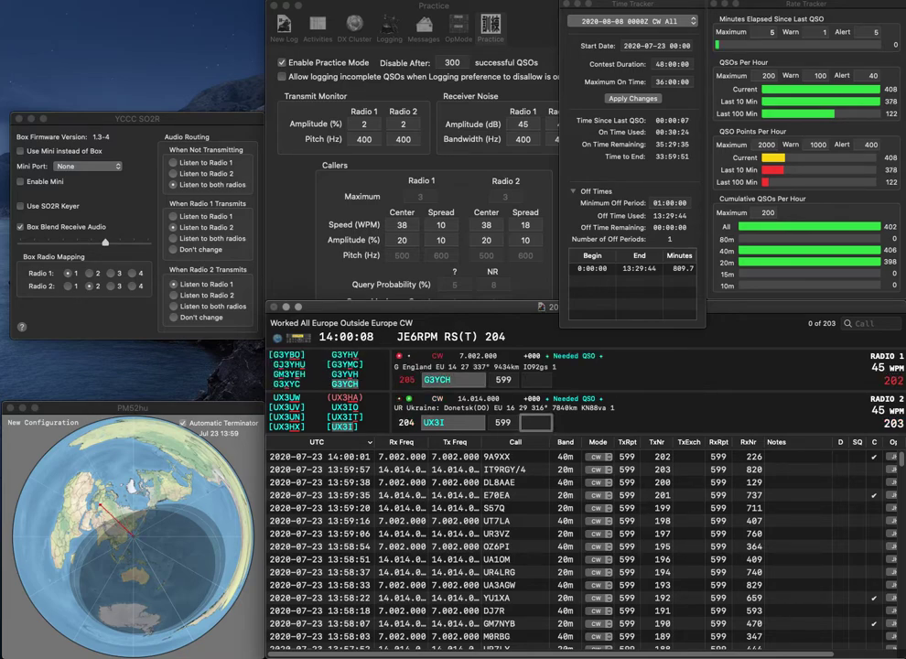
{"action": "type", "text": "752"}
{"action": "key", "text": "Return"}
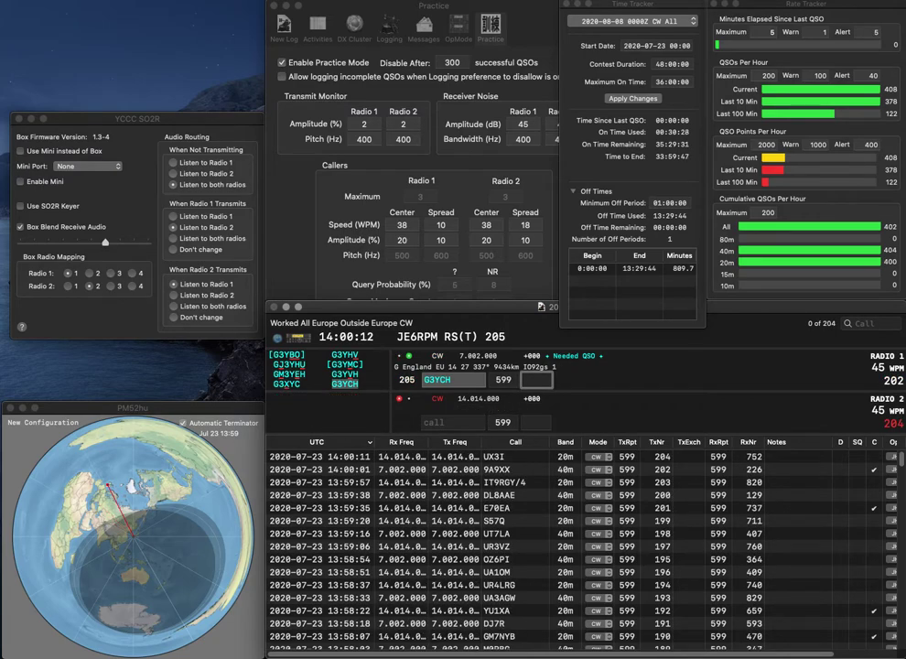
{"action": "key", "text": "space"}
{"action": "type", "text": "4"}
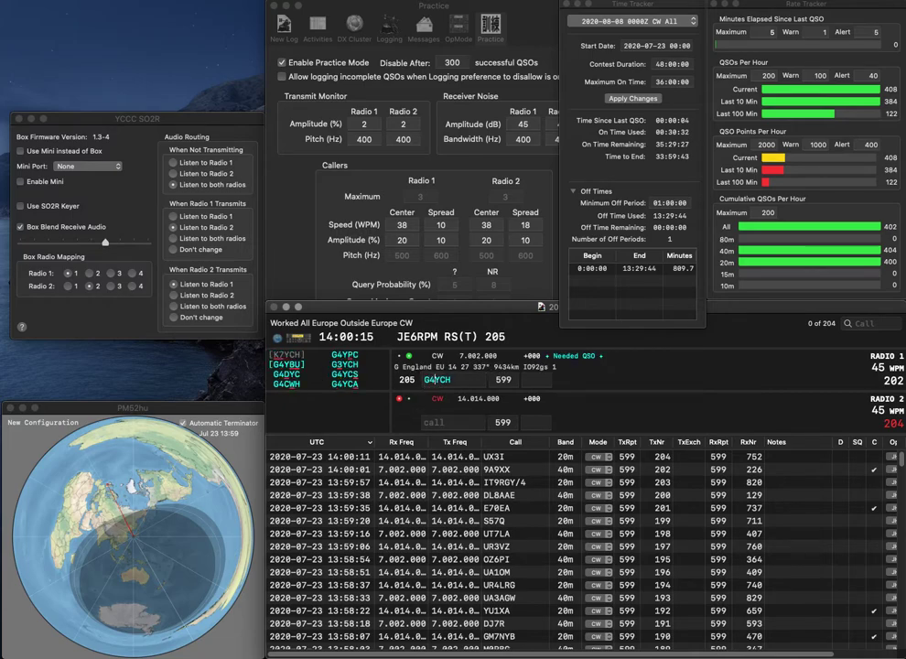
{"action": "key", "text": "Return"}
{"action": "type", "text": "7"}
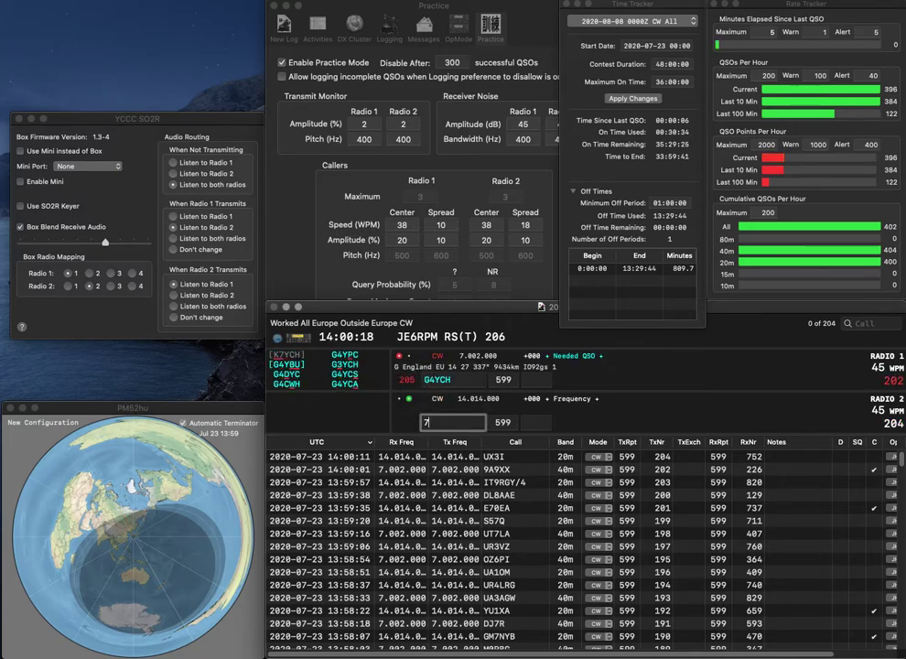
{"action": "type", "text": "E"}
{"action": "key", "text": "Return"}
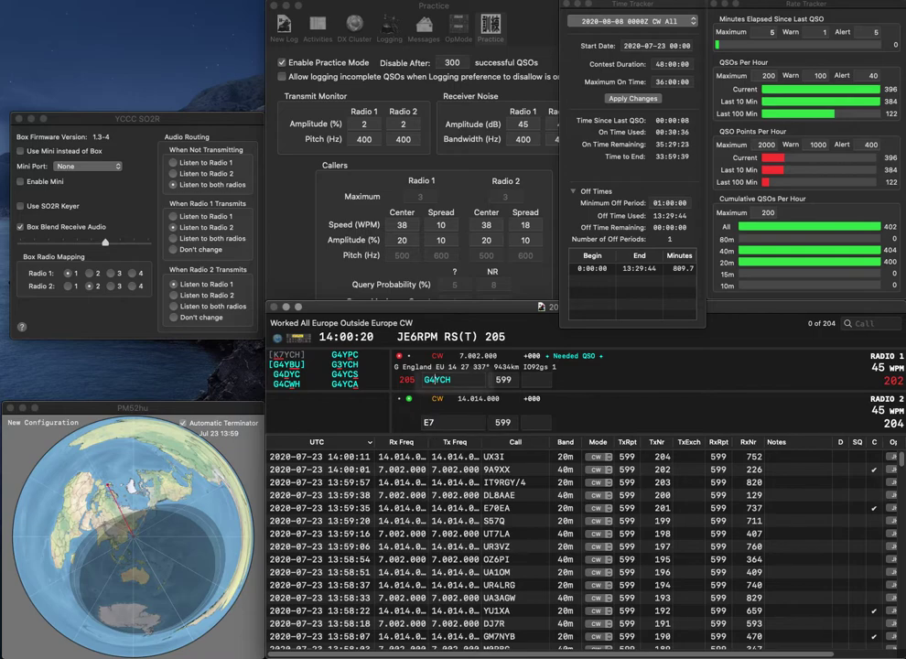
{"action": "key", "text": "BackSpace"}
{"action": "type", "text": "S"}
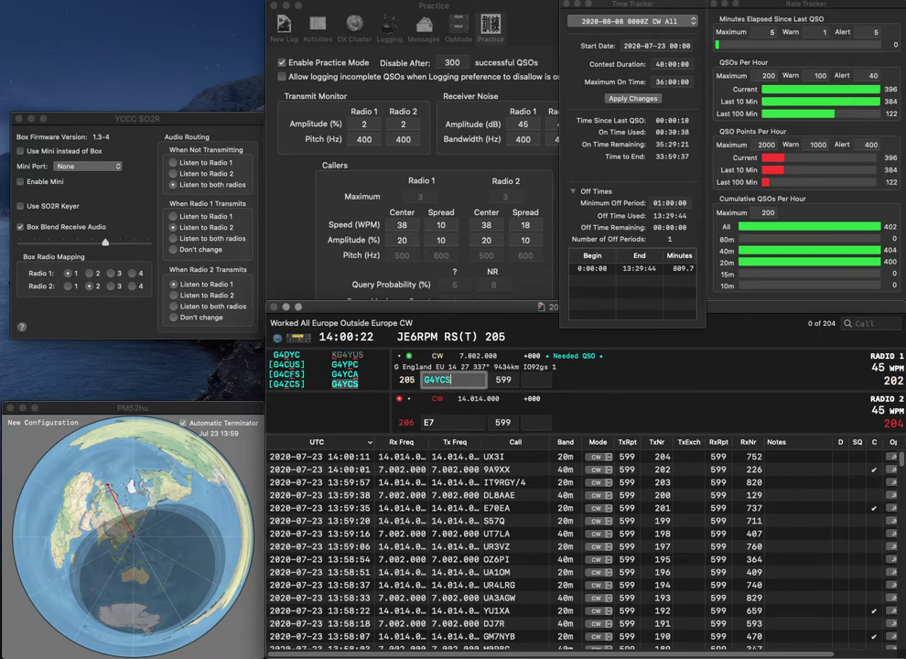
{"action": "key", "text": "Return"}
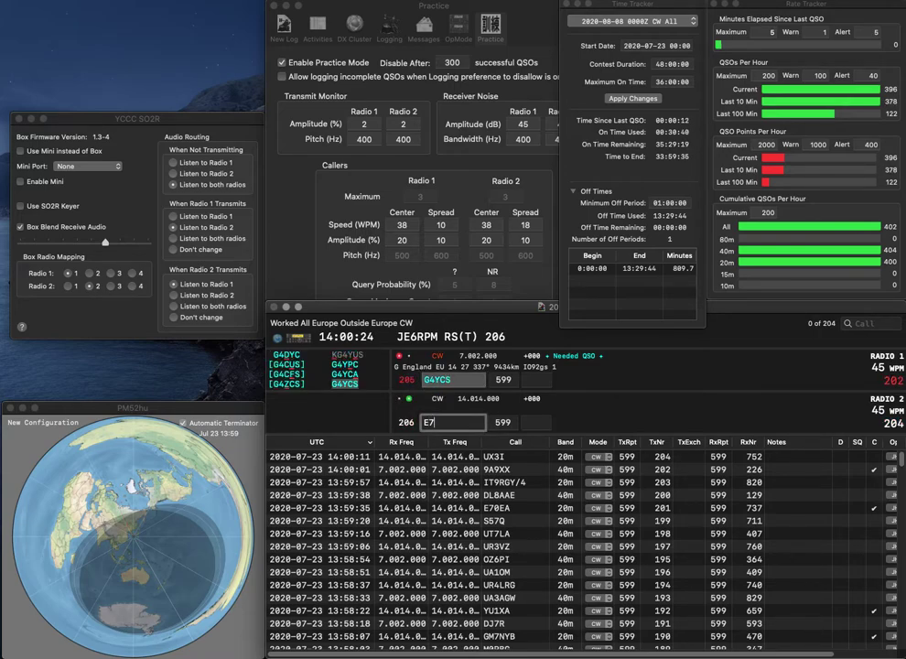
{"action": "type", "text": "ERS"}
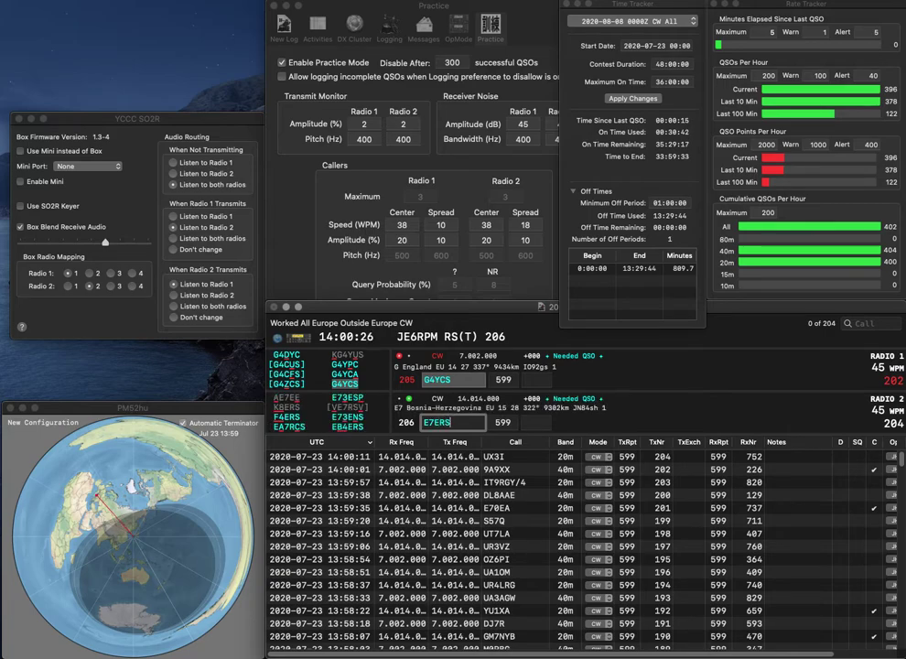
{"action": "key", "text": "Home"}
{"action": "key", "text": "Delete"}
{"action": "key", "text": "Delete"}
{"action": "type", "text": "IZ6"}
{"action": "key", "text": "Return"}
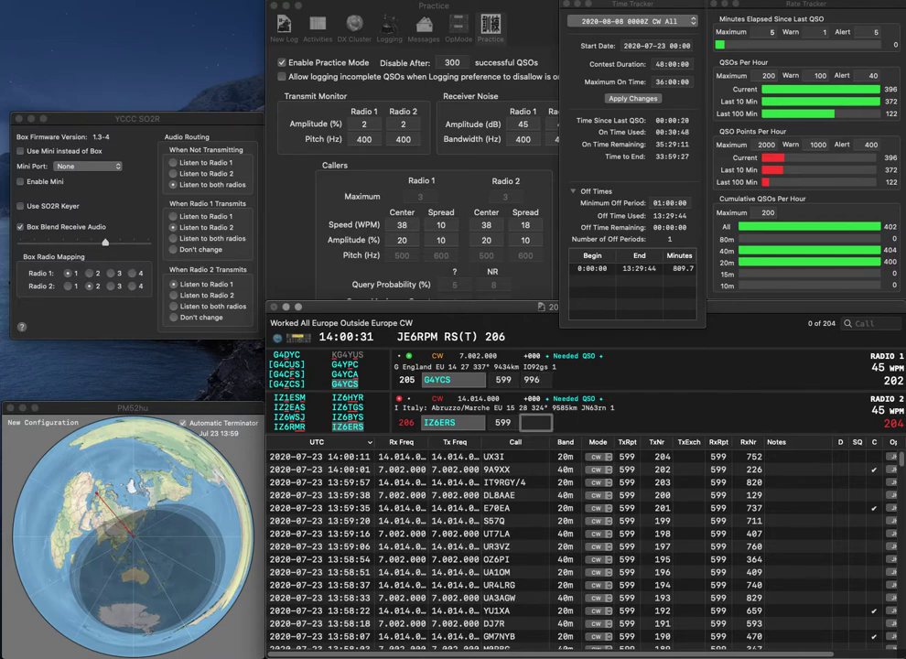
Log G4YCS on Radio 1 with received number 996 and IZ6ERS on Radio 2 with 925
{"action": "key", "text": "Return"}
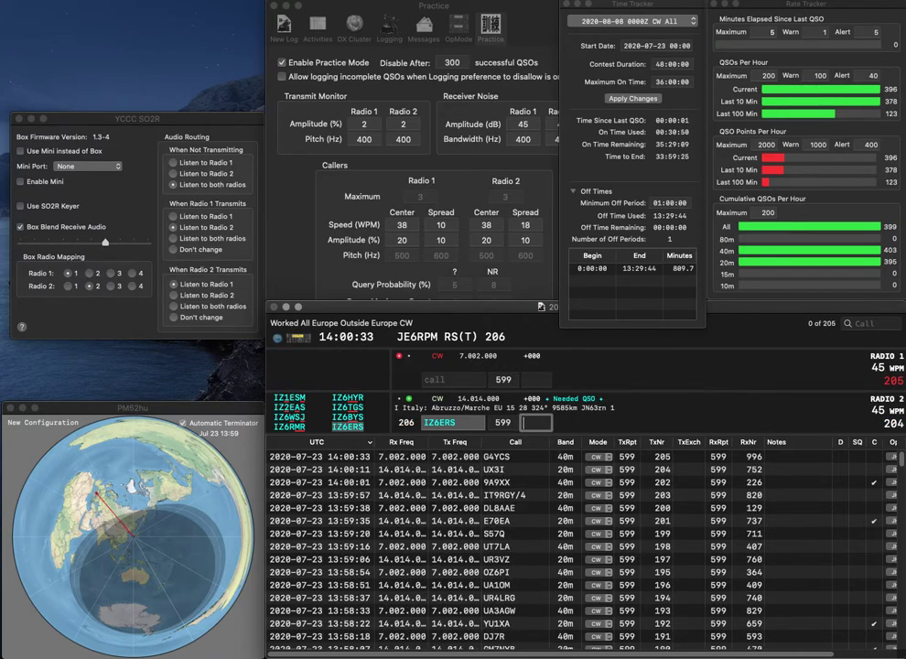
{"action": "type", "text": "925"}
{"action": "key", "text": "Return"}
{"action": "type", "text": "1AS"}
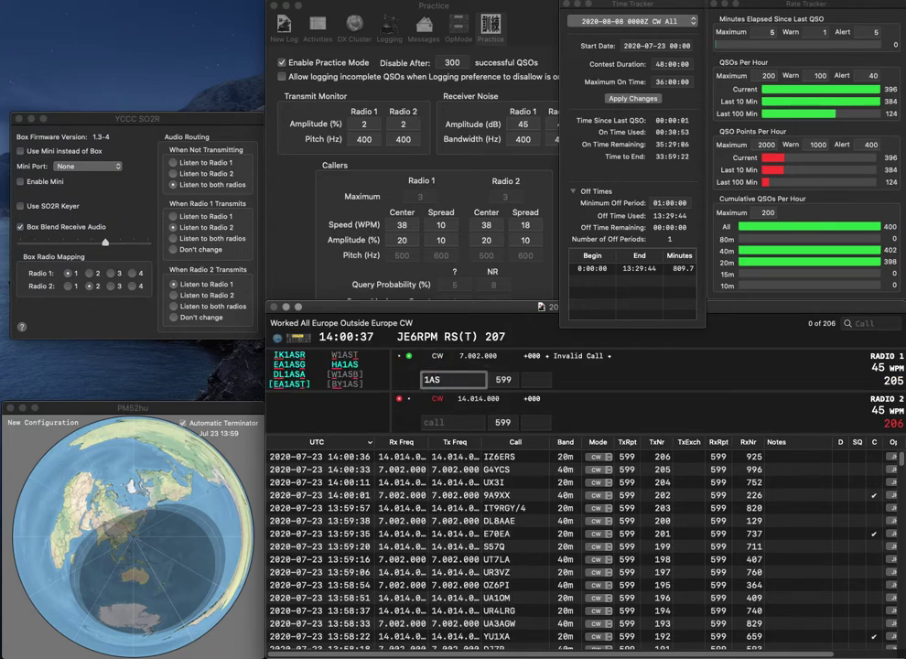
{"action": "type", "text": "A"}
{"action": "key", "text": "Return"}
{"action": "type", "text": "I3"}
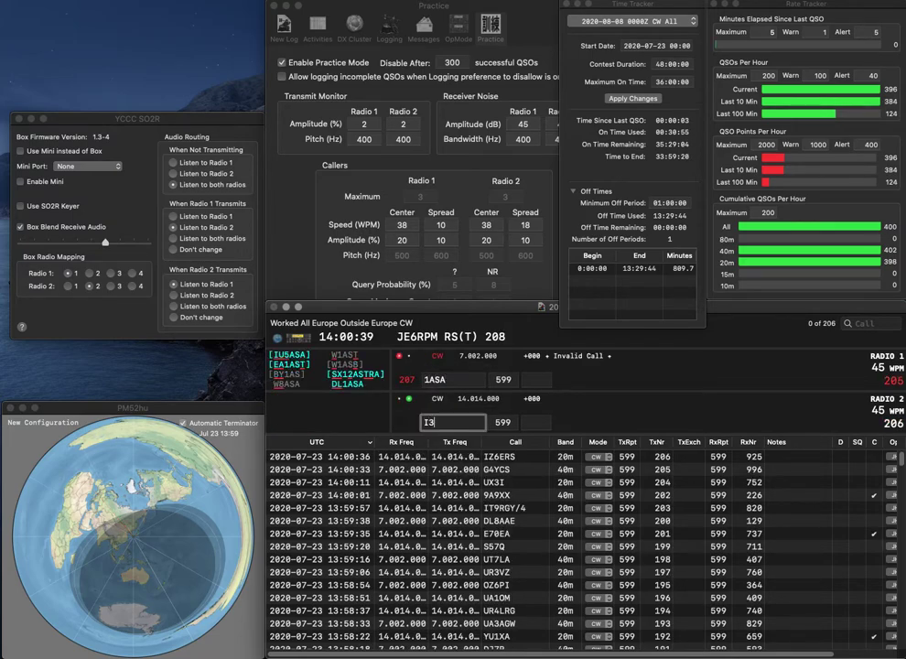
{"action": "type", "text": "CTB"}
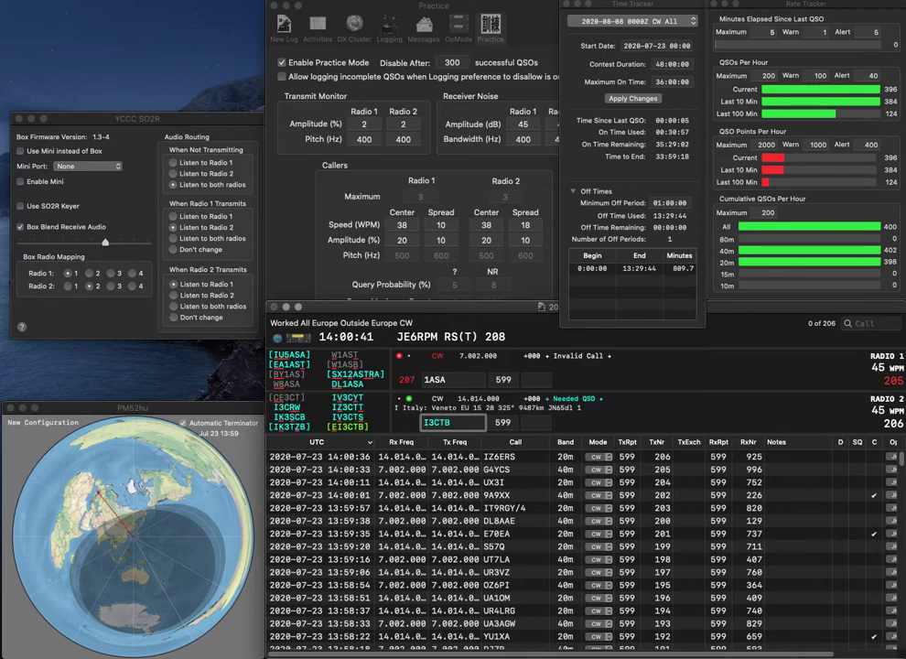
{"action": "type", "text": "E"}
{"action": "key", "text": "Return"}
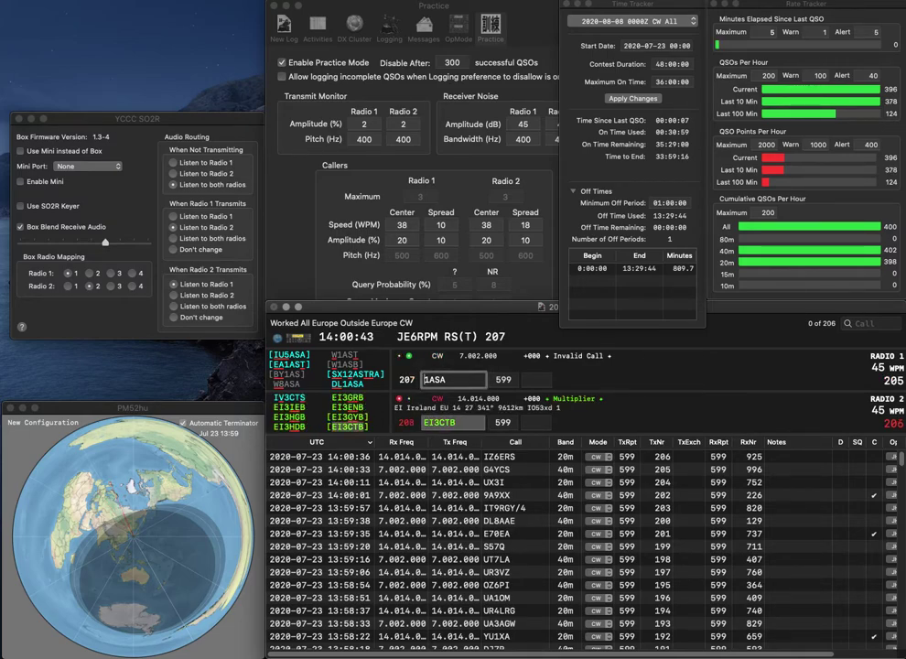
Correct the partial call on Radio 1 to IK1ASR and send its exchange
{"action": "key", "text": "Home"}
{"action": "type", "text": "IK"}
{"action": "key", "text": "End"}
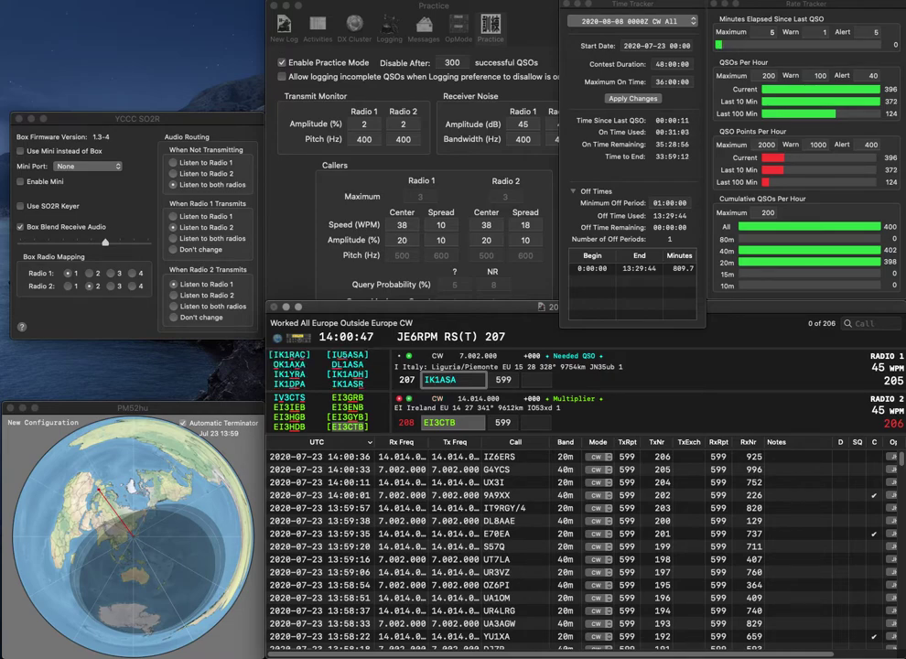
{"action": "key", "text": "BackSpace"}
{"action": "key", "text": "BackSpace"}
{"action": "type", "text": "SR"}
{"action": "key", "text": "Return"}
Log EI3CTB on Radio 2 with received number 904 and IK1ASR on Radio 1 with 327
{"action": "key", "text": "space"}
{"action": "type", "text": "904"}
{"action": "key", "text": "Return"}
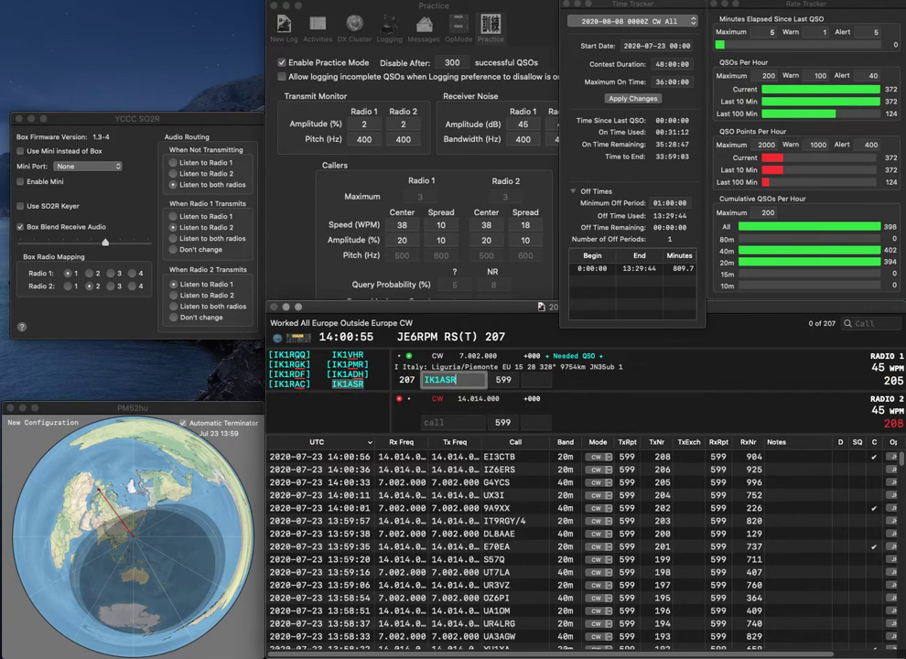
{"action": "key", "text": "space"}
{"action": "type", "text": "327"}
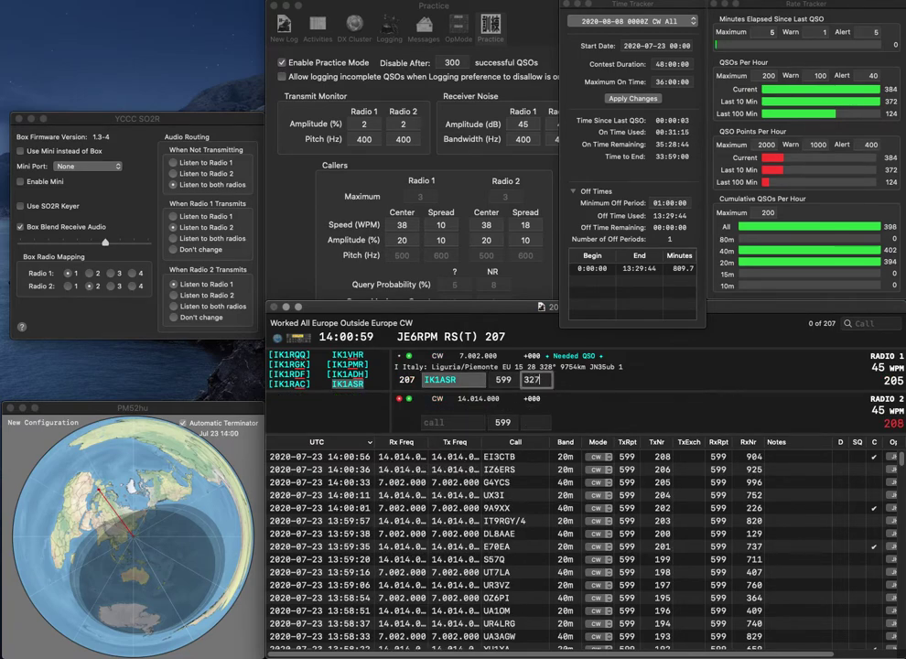
{"action": "key", "text": "Return"}
{"action": "type", "text": "HB"}
{"action": "key", "text": "BackSpace"}
{"action": "type", "text": "X"}
{"action": "key", "text": "Return"}
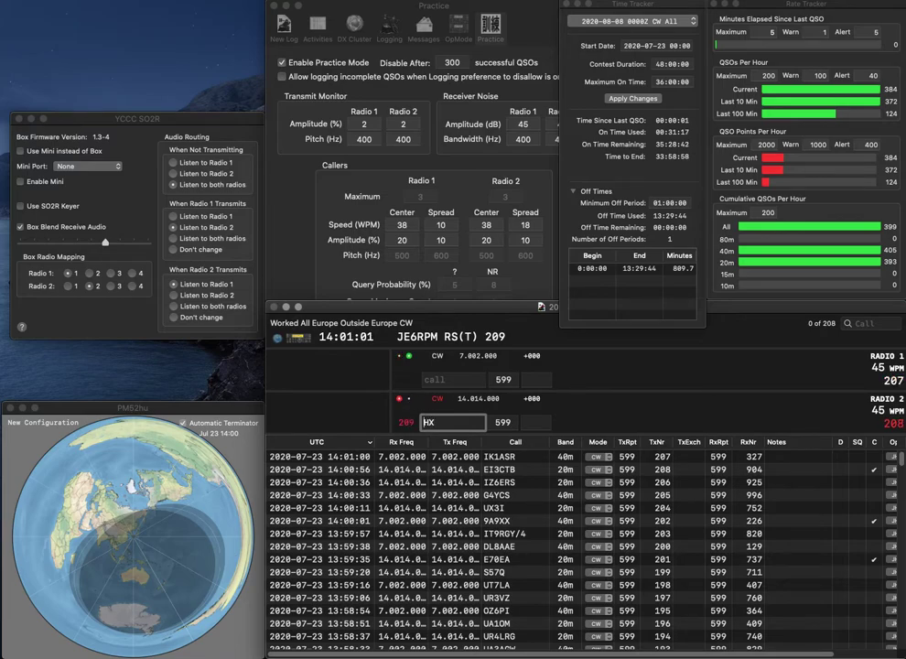
{"action": "type", "text": "UT7MT"}
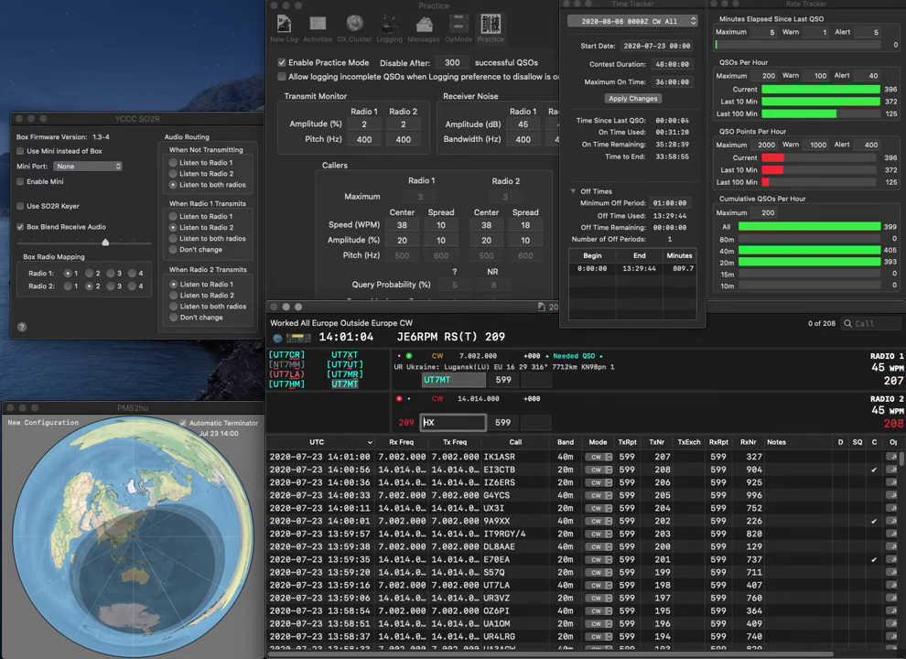
{"action": "key", "text": "Return"}
Complete the partial call on Radio 2 as HA3HX and send its exchange
{"action": "type", "text": "HA3"}
{"action": "key", "text": "Return"}
{"action": "key", "text": "space"}
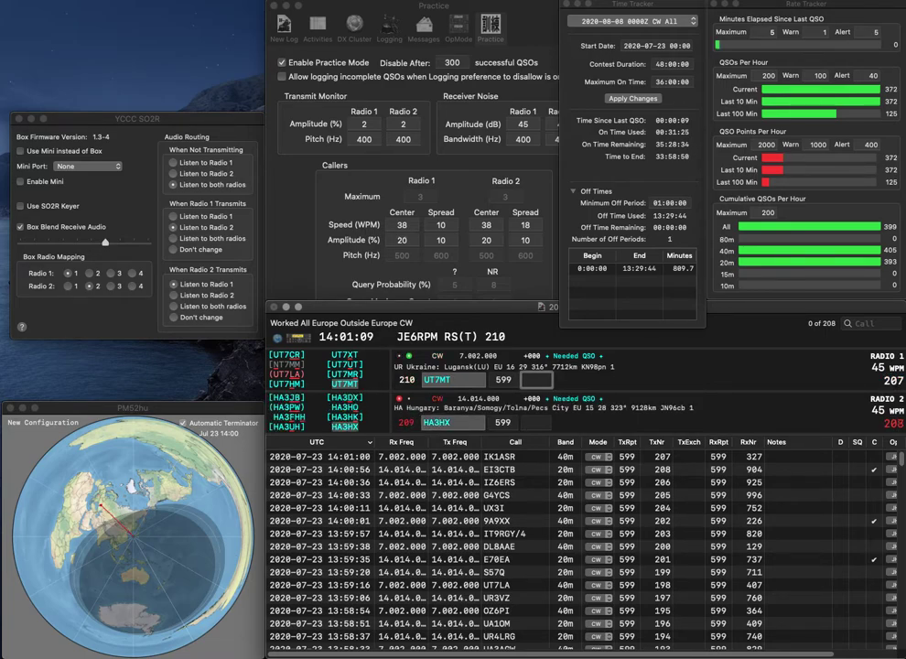
Log UT7MT on Radio 1 with received number 855 and HA3HX on Radio 2 with 995
{"action": "type", "text": "855"}
{"action": "key", "text": "Return"}
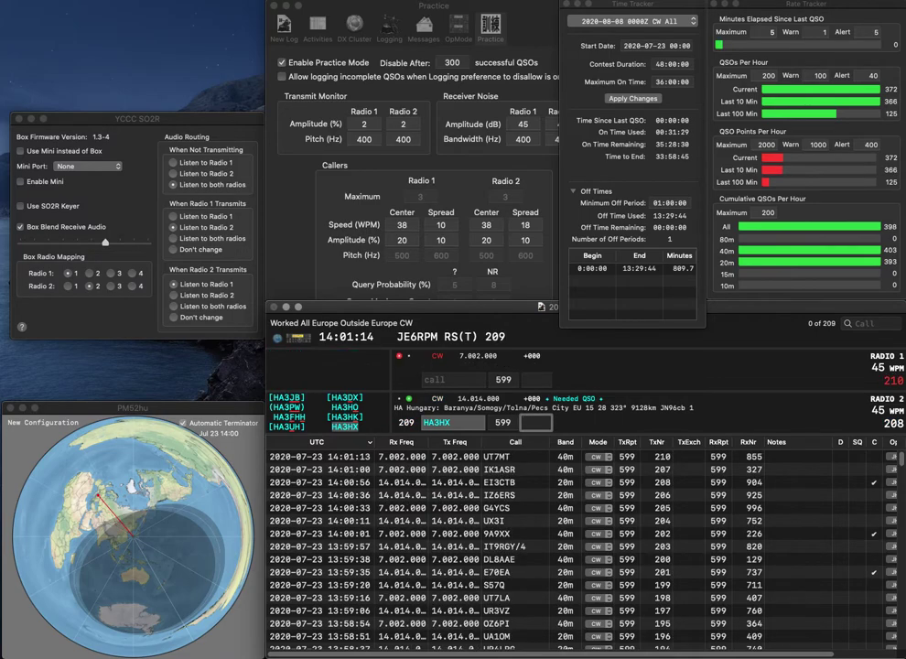
{"action": "type", "text": "995"}
{"action": "key", "text": "Return"}
{"action": "type", "text": "OG"}
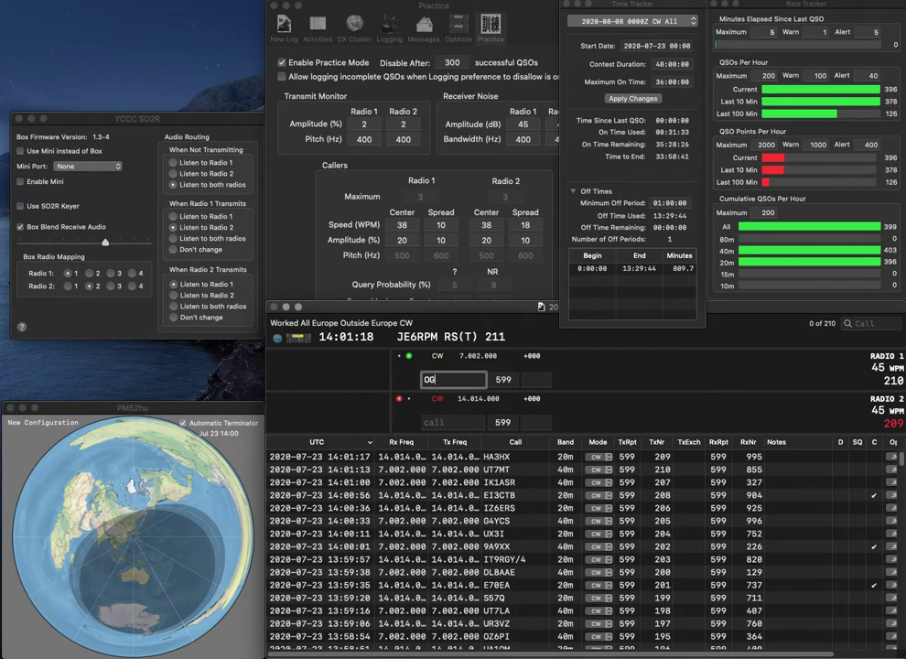
{"action": "type", "text": "6X"}
{"action": "key", "text": "Return"}
{"action": "type", "text": "YU1JF"}
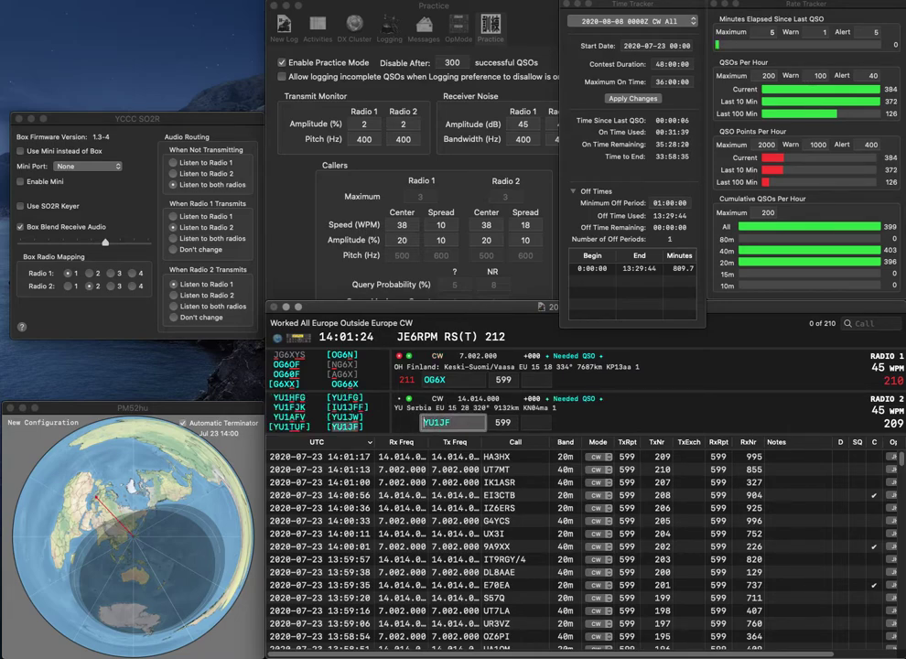
{"action": "key", "text": "Return"}
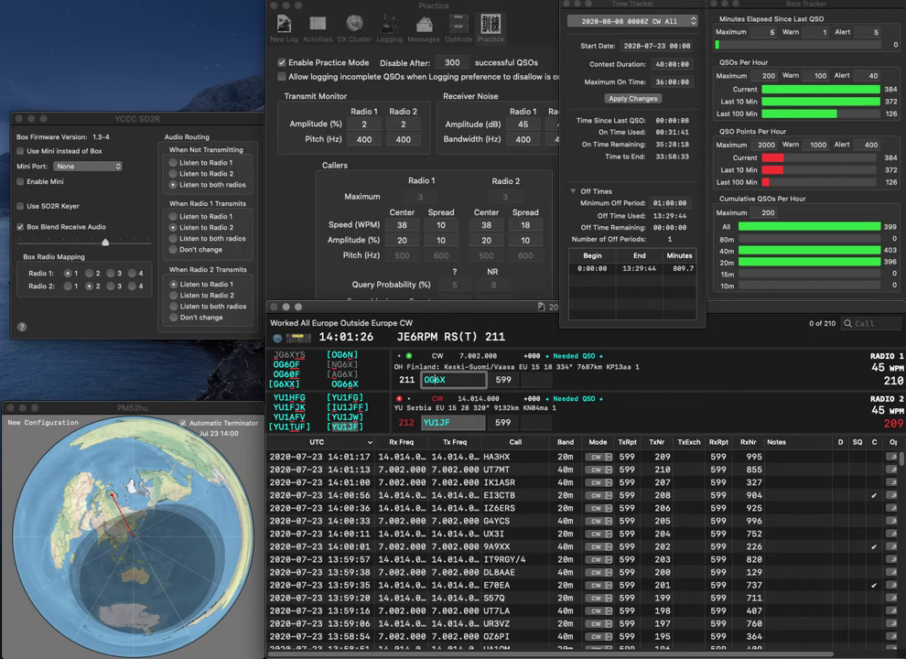
{"action": "type", "text": "6"}
{"action": "key", "text": "Return"}
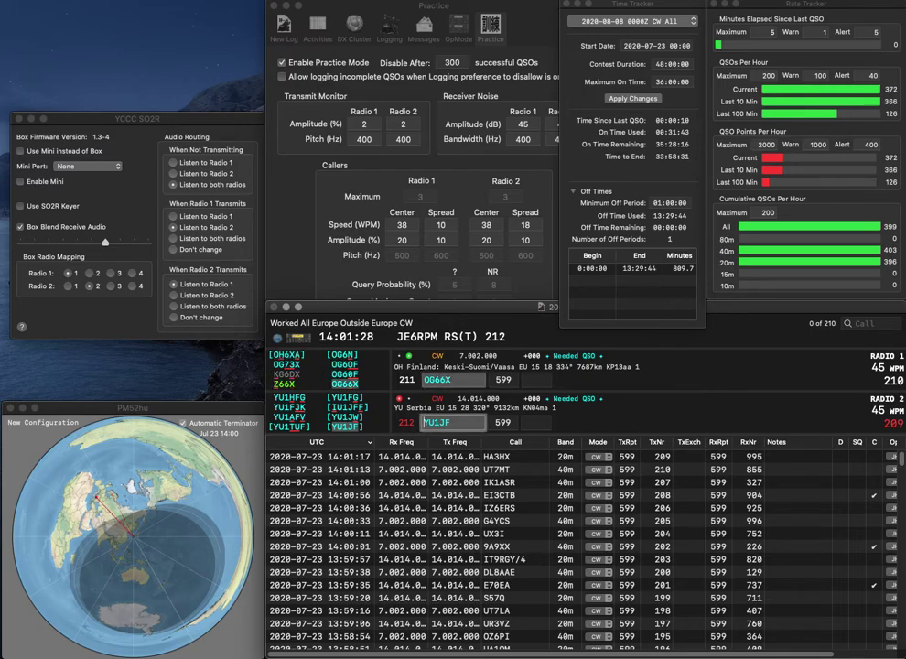
{"action": "key", "text": "space"}
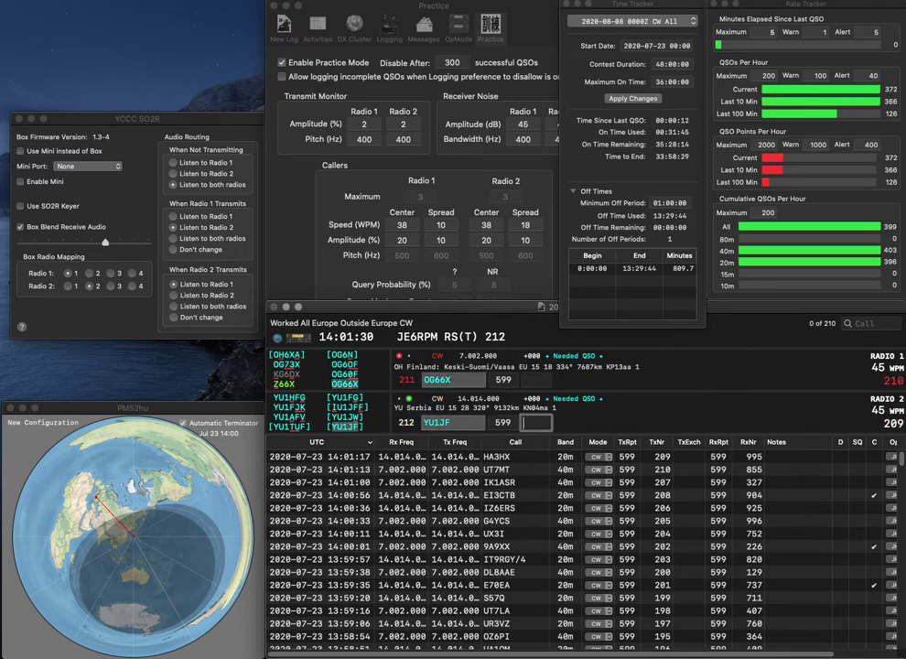
{"action": "type", "text": "680"}
{"action": "key", "text": "Return"}
{"action": "key", "text": "Tab"}
{"action": "type", "text": "689"}
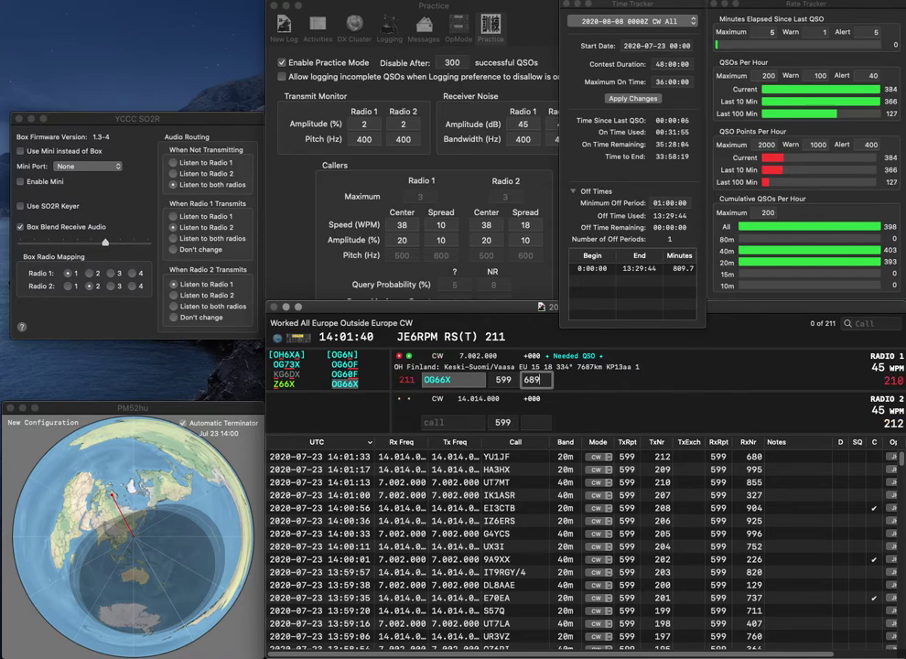
{"action": "key", "text": "Return"}
Answer the partial calls HG on Radio 2 and G4Y on Radio 1
{"action": "type", "text": "HG"}
{"action": "key", "text": "Return"}
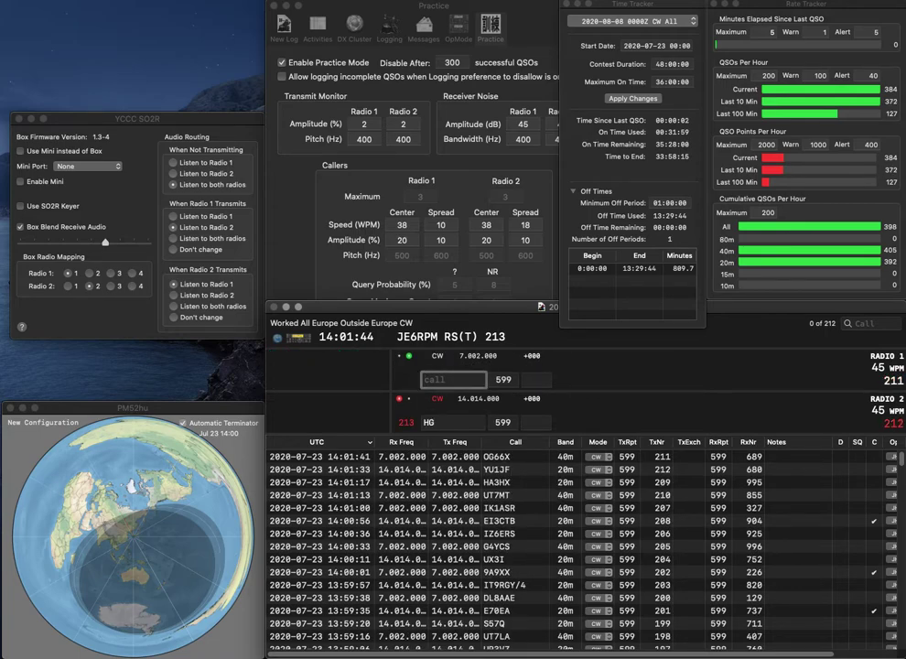
{"action": "type", "text": "G4Y"}
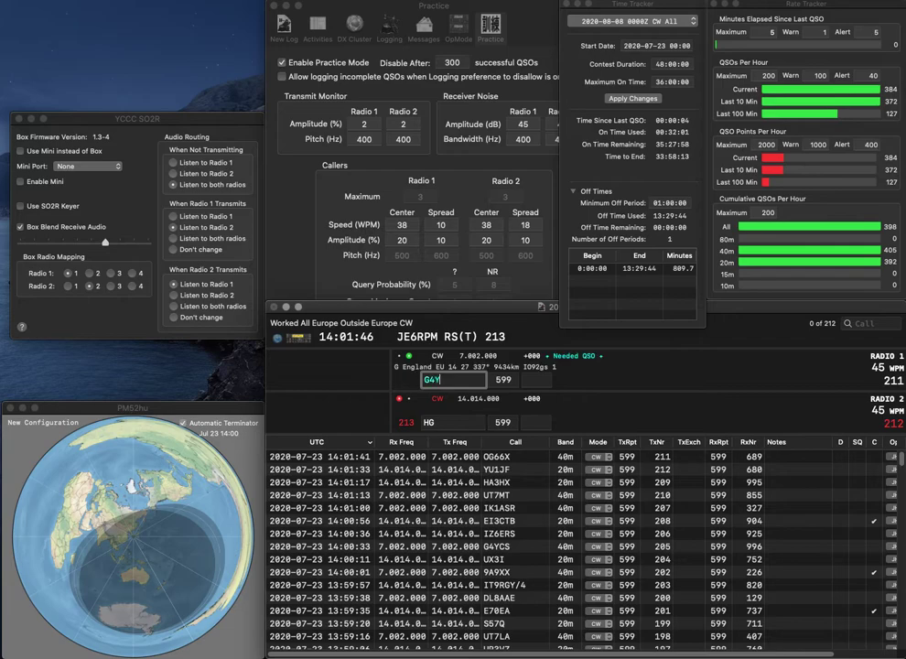
{"action": "key", "text": "Return"}
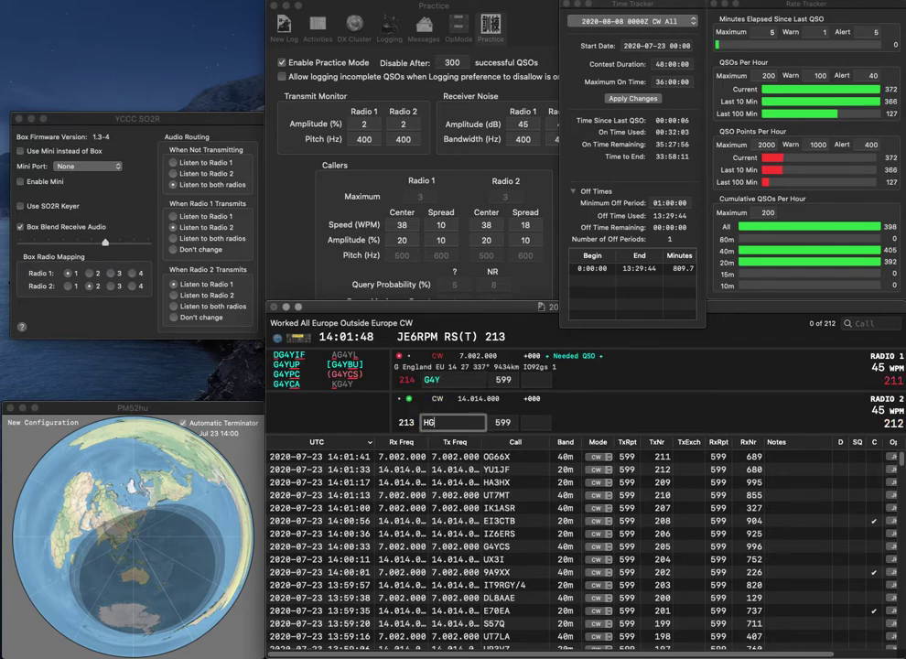
{"action": "type", "text": "0R"}
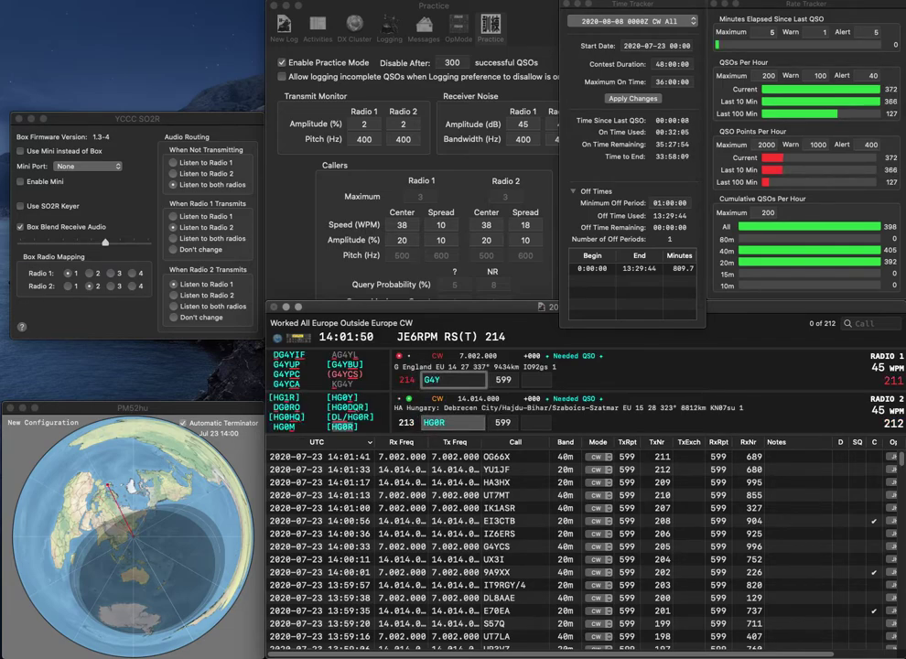
{"action": "type", "text": "G4YCA"}
{"action": "key", "text": "Return"}
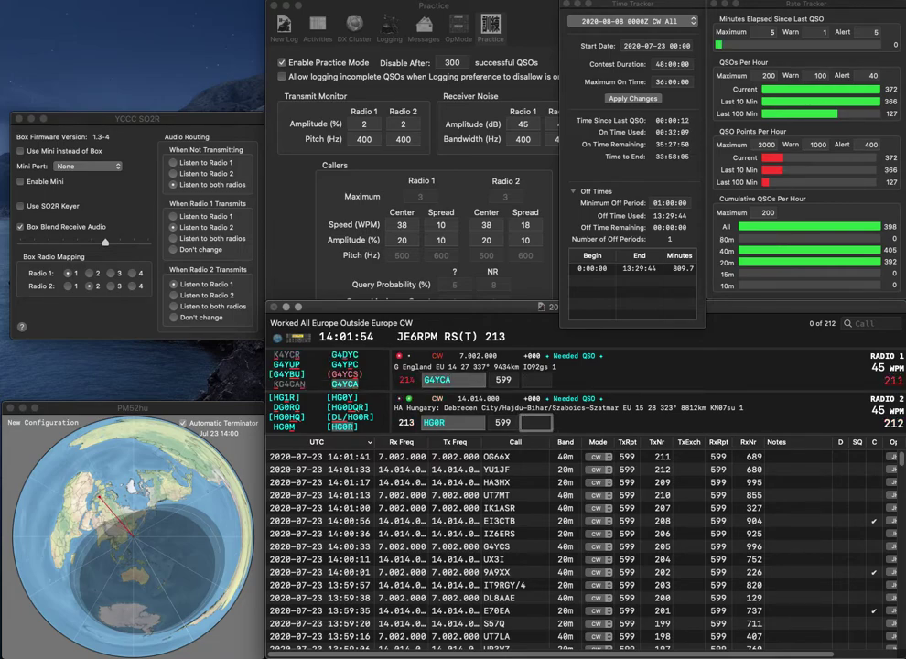
Log HG0R on Radio 2 with received number 308 and G4YCA on Radio 1 with 620
{"action": "type", "text": "308"}
{"action": "key", "text": "Return"}
{"action": "type", "text": "620"}
{"action": "key", "text": "Return"}
{"action": "type", "text": "O6CC"}
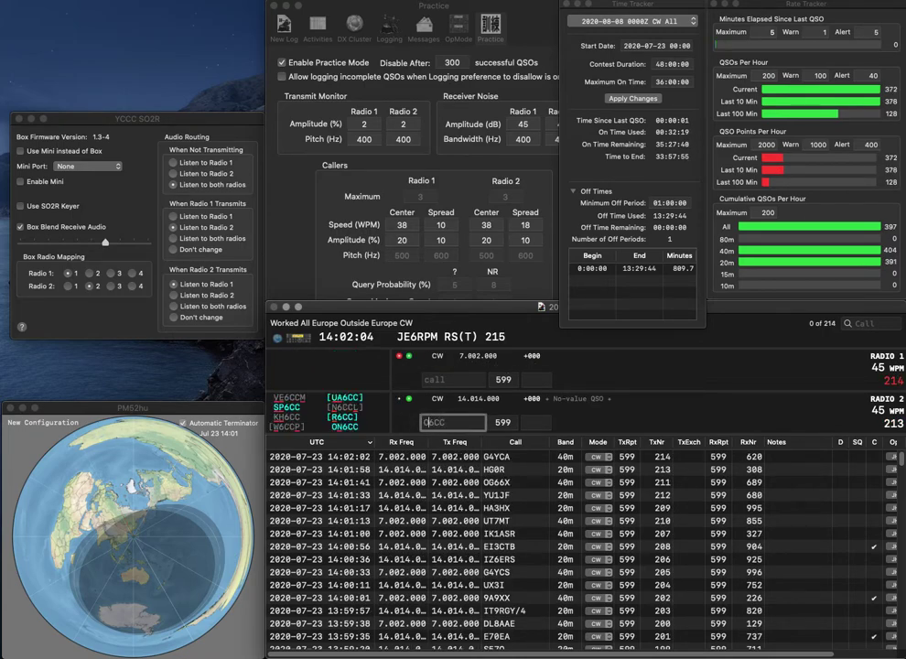
{"action": "type", "text": "N"}
{"action": "key", "text": "Return"}
{"action": "type", "text": "DG"}
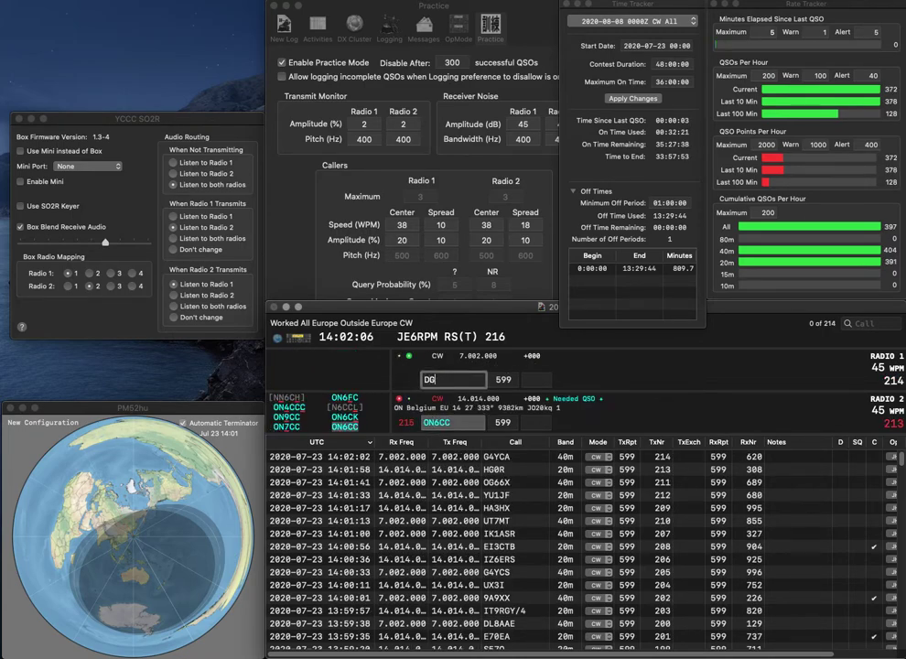
{"action": "type", "text": "7LAN/P"}
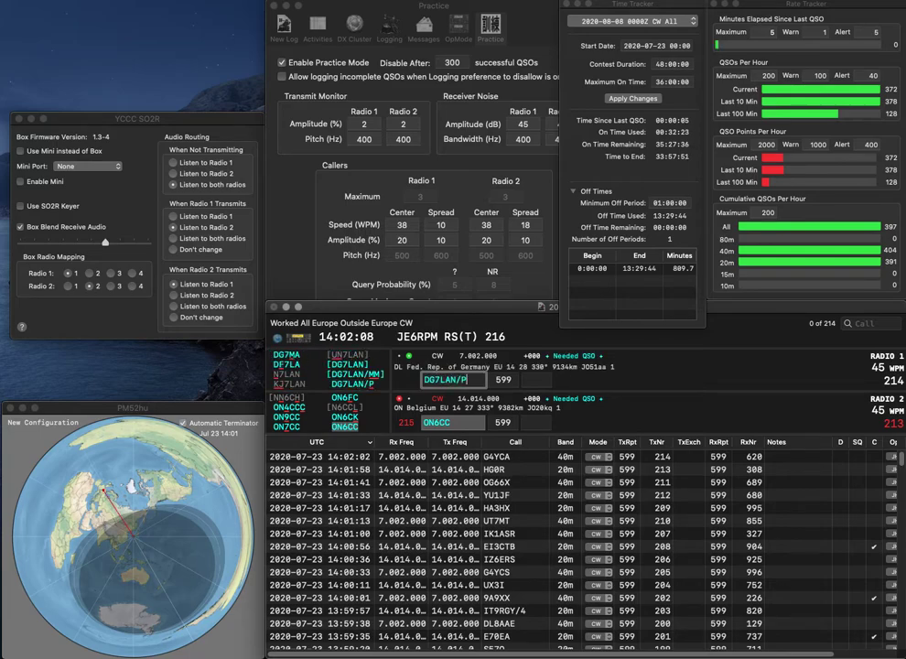
{"action": "key", "text": "Return"}
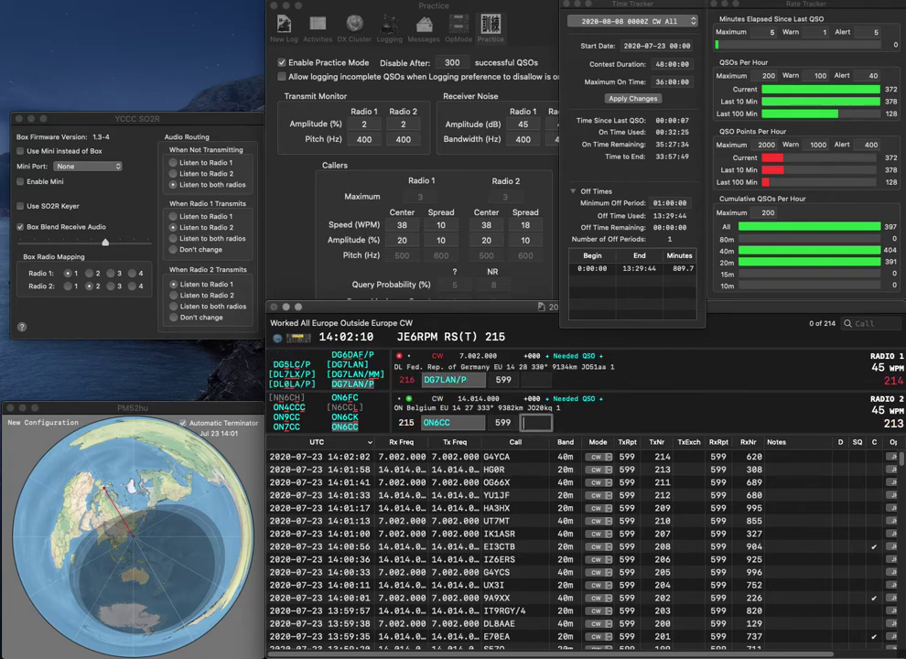
{"action": "type", "text": "999"}
{"action": "key", "text": "Return"}
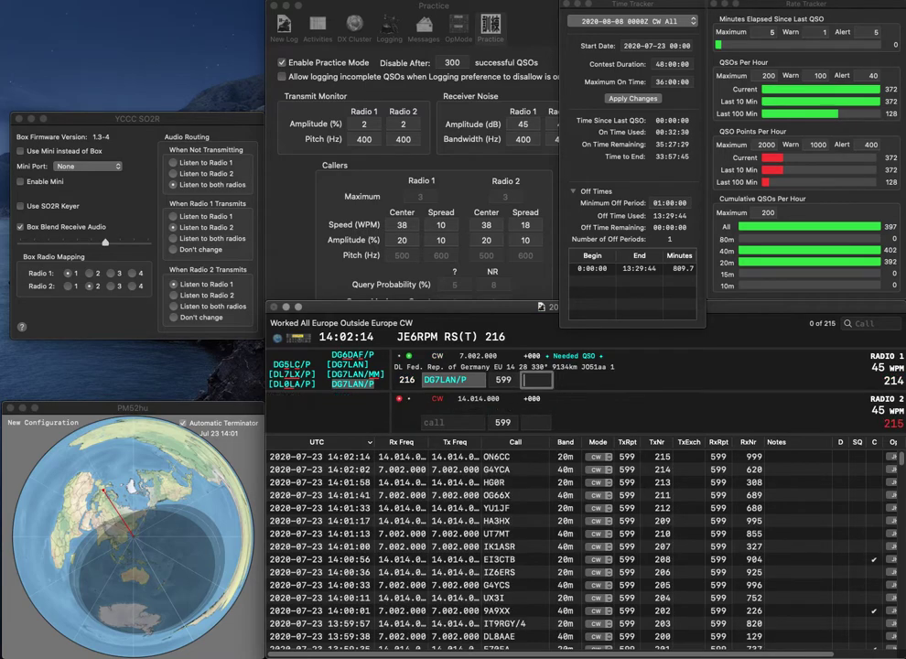
{"action": "type", "text": "563"}
{"action": "key", "text": "Return"}
Answer EA5IIR on Radio 2 and OH3M on Radio 1, sending their exchanges
{"action": "type", "text": "EA5IR"}
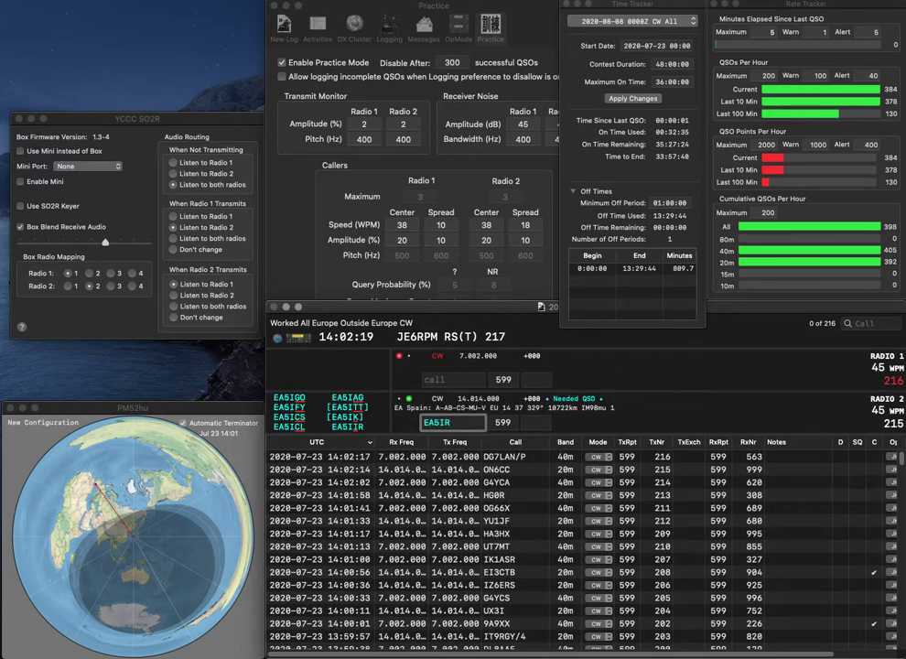
{"action": "key", "text": "Left"}
{"action": "type", "text": "I"}
{"action": "key", "text": "Return"}
{"action": "type", "text": "OH3O"}
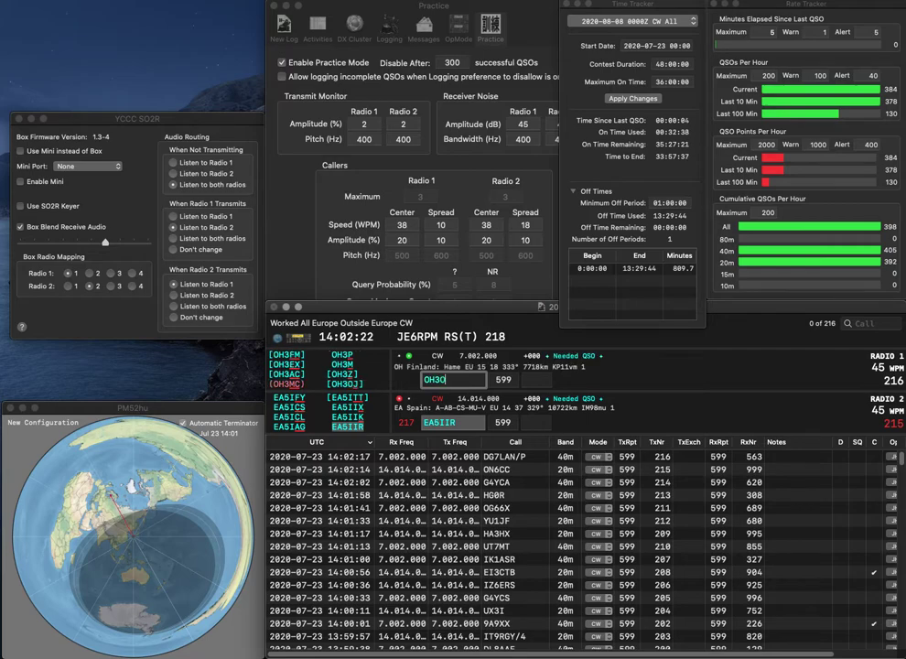
{"action": "key", "text": "BackSpace"}
{"action": "type", "text": "M"}
{"action": "key", "text": "Return"}
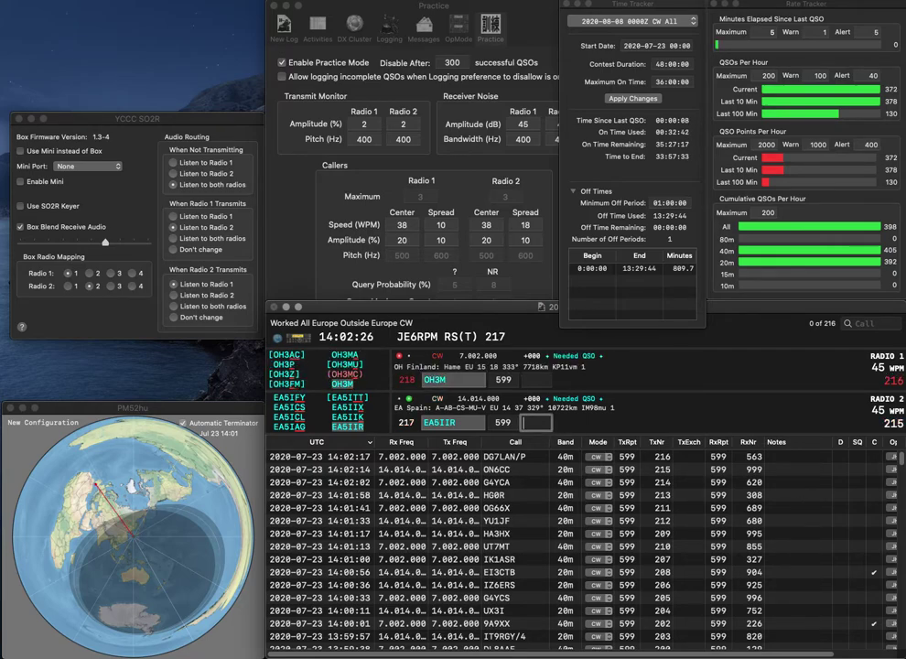
Log EA5IIR on Radio 2 with received number 709, and correct the Radio 1 call to OH3Z
{"action": "type", "text": "709"}
{"action": "key", "text": "Return"}
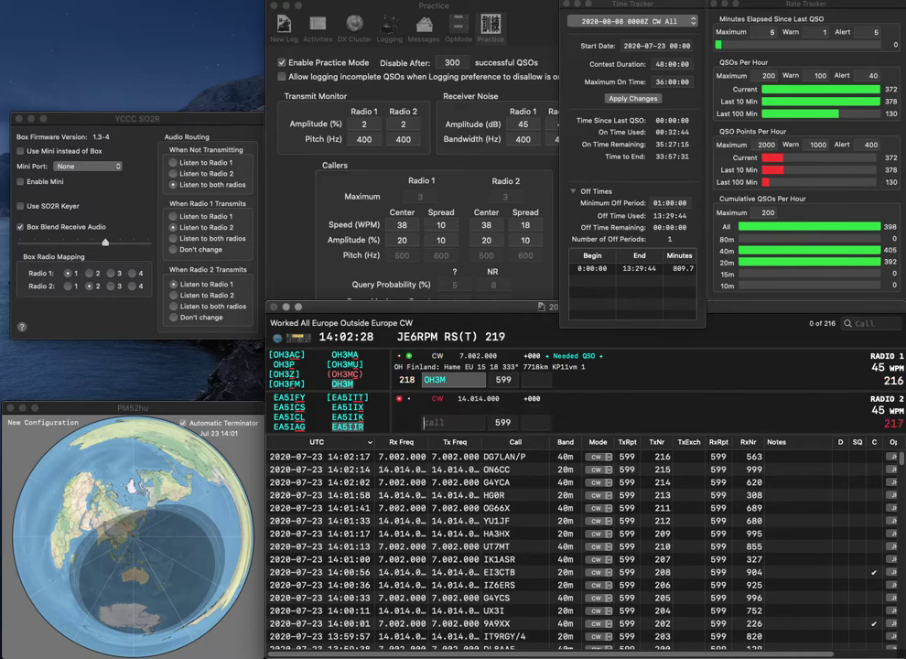
{"action": "key", "text": "space"}
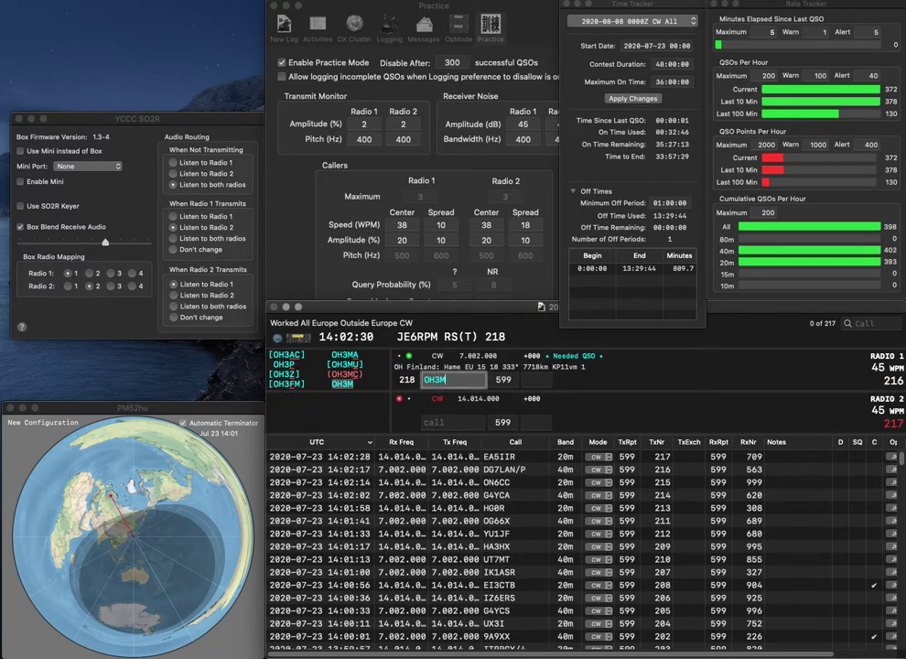
{"action": "key", "text": "BackSpace"}
{"action": "type", "text": "Z"}
{"action": "key", "text": "Return"}
Answer the partial call 4UHB on Radio 2 and log OH3Z on Radio 1 with received number 16
{"action": "type", "text": "V"}
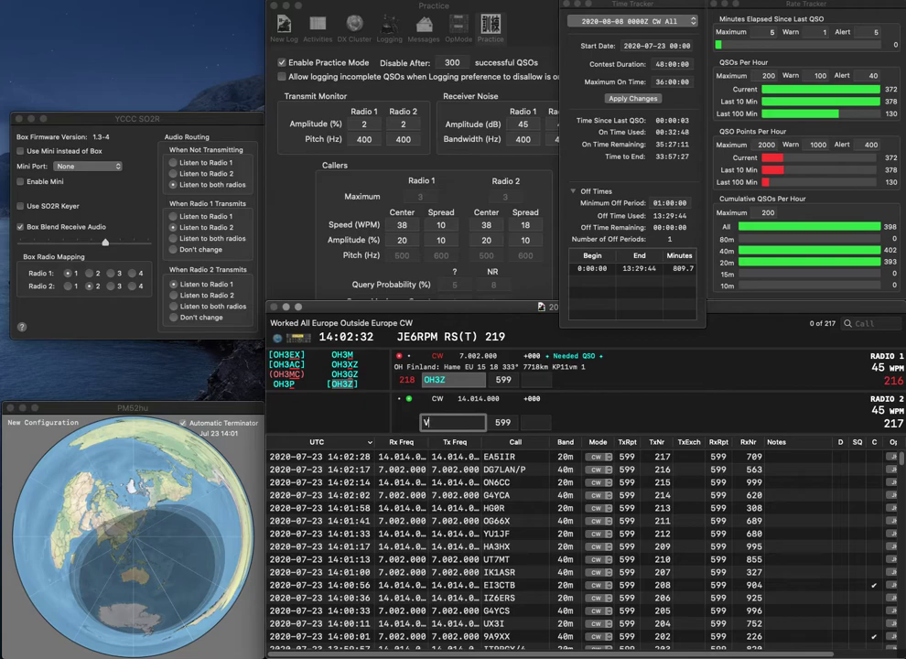
{"action": "key", "text": "BackSpace"}
{"action": "type", "text": "H"}
{"action": "type", "text": "4U"}
{"action": "key", "text": "Return"}
{"action": "key", "text": "Tab"}
{"action": "key", "text": "space"}
{"action": "type", "text": "16"}
{"action": "key", "text": "Return"}
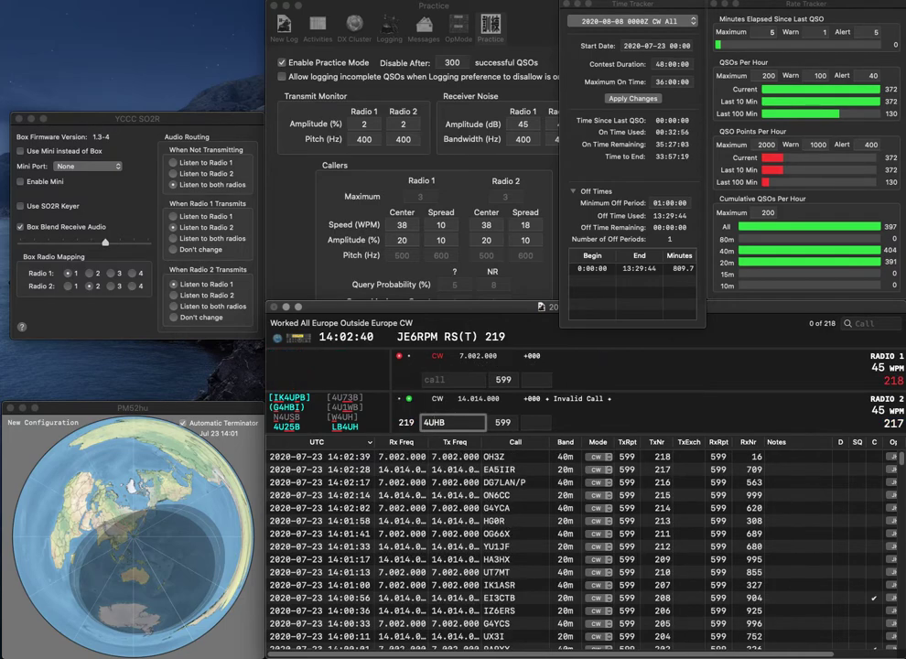
{"action": "type", "text": "2"}
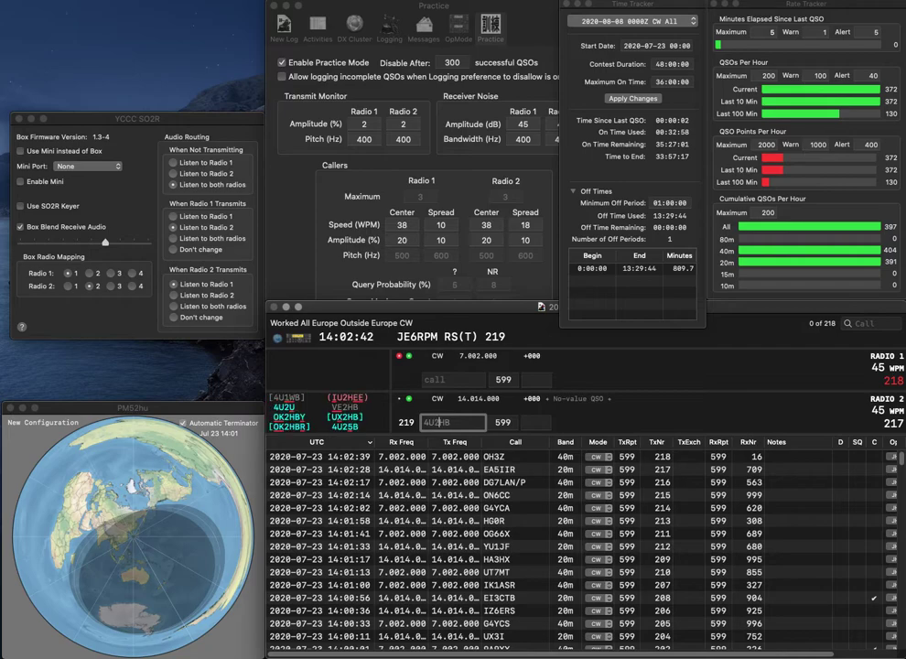
{"action": "type", "text": "5"}
{"action": "key", "text": "Return"}
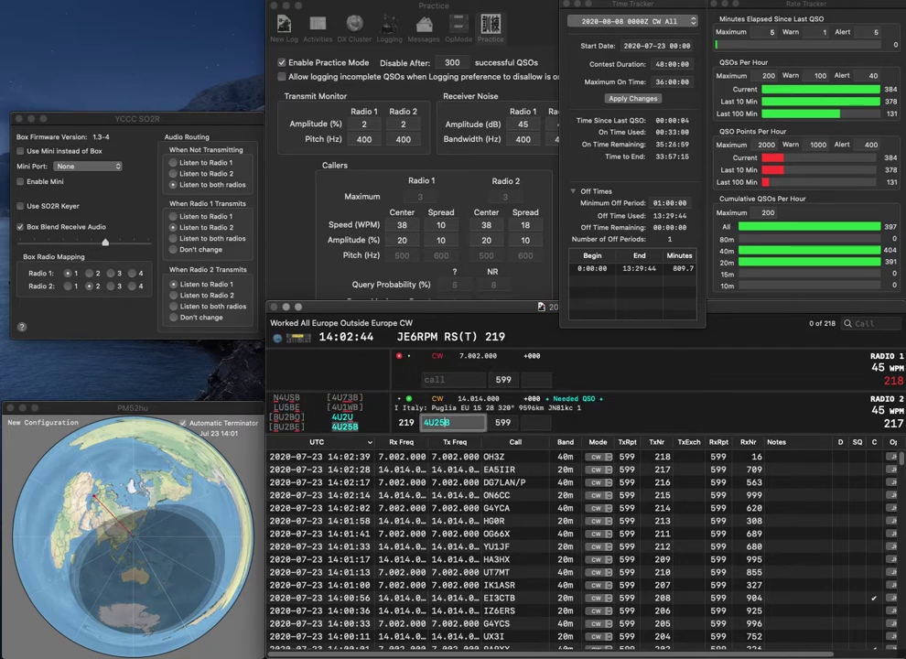
{"action": "type", "text": "D"}
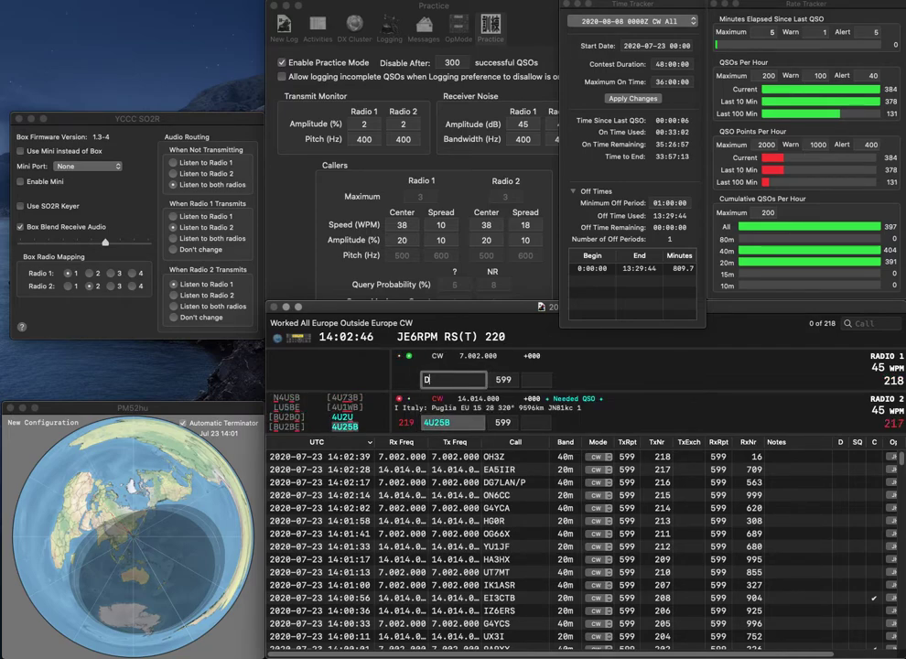
{"action": "type", "text": "H1KGO"}
{"action": "key", "text": "Return"}
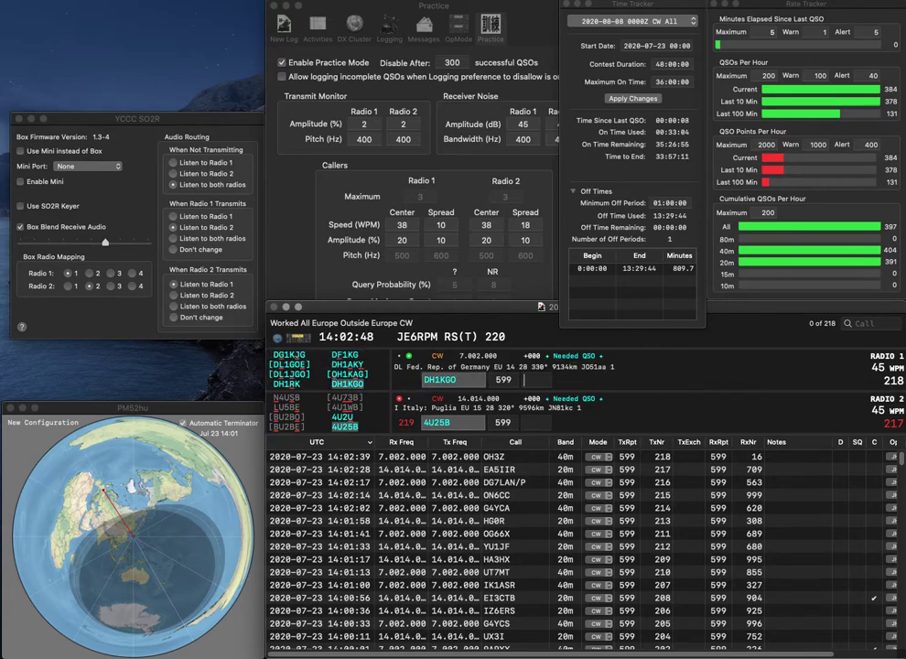
{"action": "type", "text": "61"}
{"action": "key", "text": "Return"}
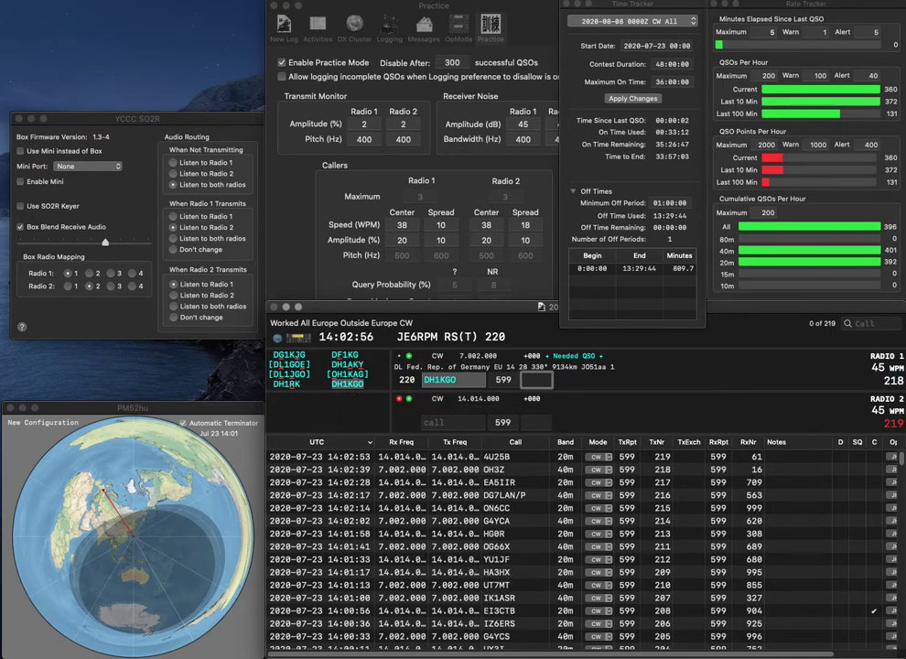
{"action": "key", "text": "Return"}
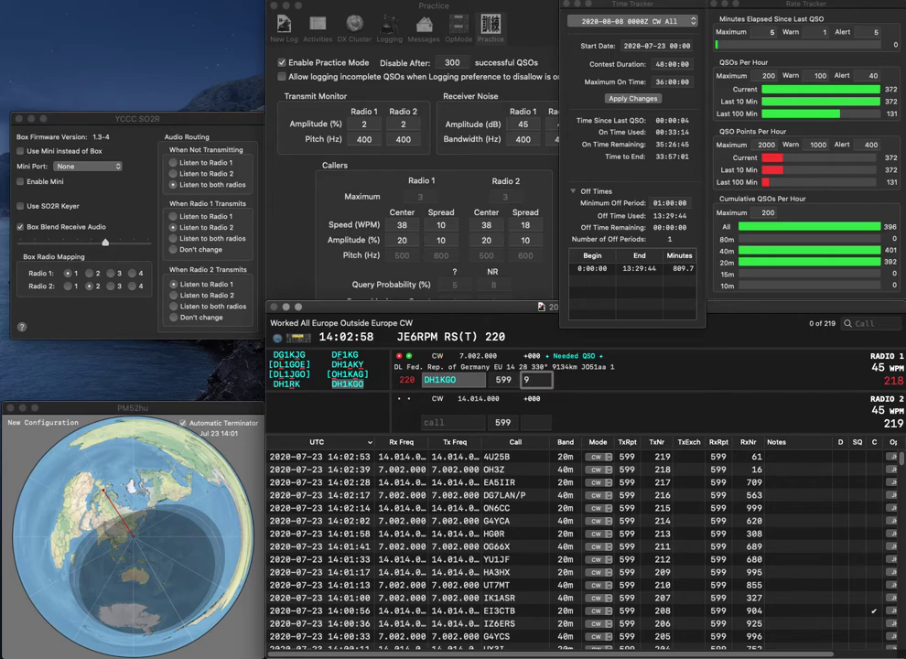
{"action": "type", "text": "37"}
{"action": "key", "text": "Return"}
{"action": "type", "text": "D"}
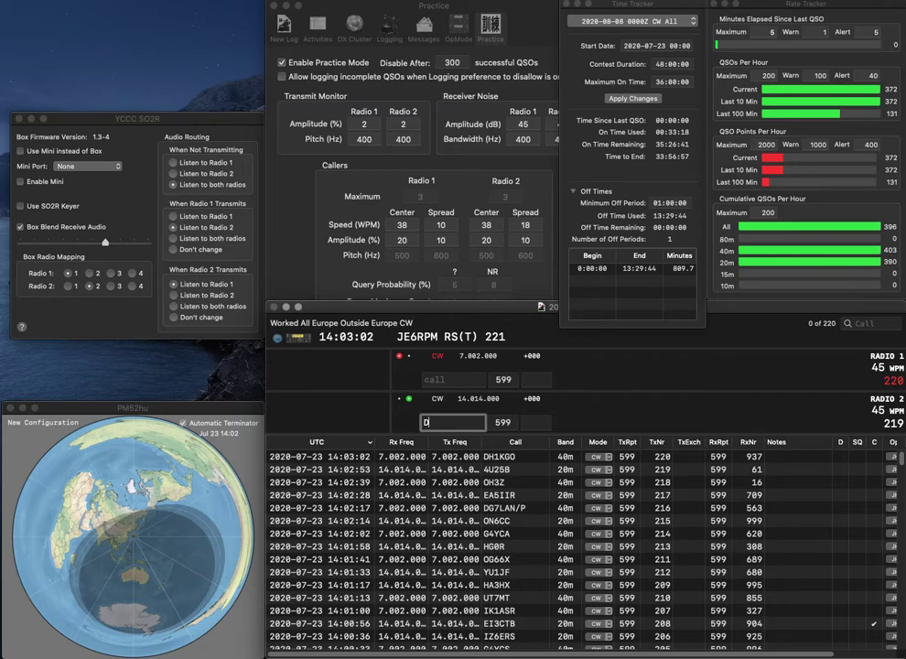
{"action": "type", "text": "L6A"}
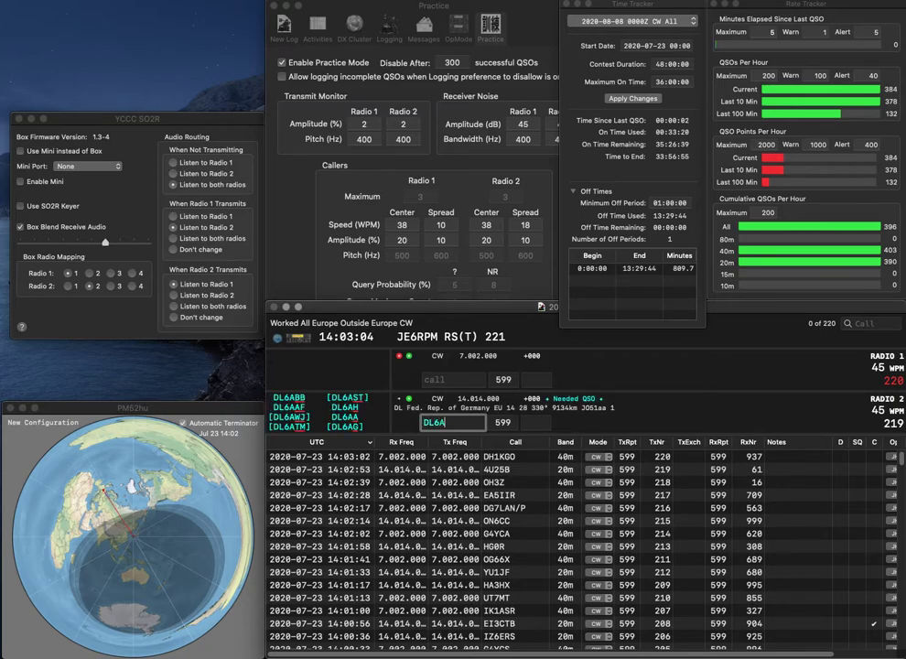
{"action": "type", "text": "H9A2Z"}
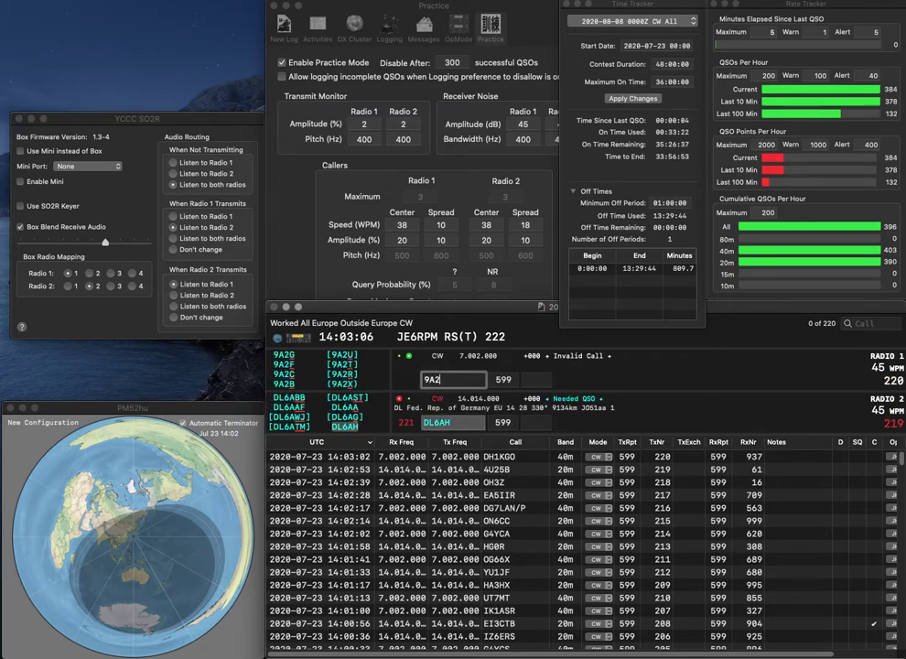
{"action": "key", "text": "Return"}
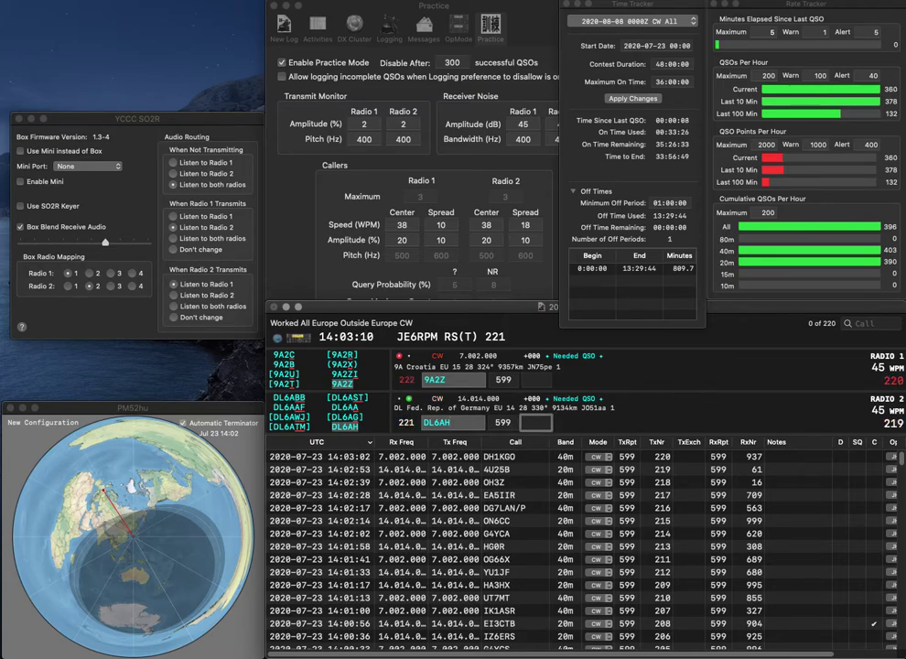
{"action": "type", "text": "448"}
{"action": "key", "text": "Return"}
{"action": "type", "text": "678"}
{"action": "key", "text": "Return"}
Answer R3UG on Radio 2 and the partial call RJ2 on Radio 1
{"action": "type", "text": "R3UG"}
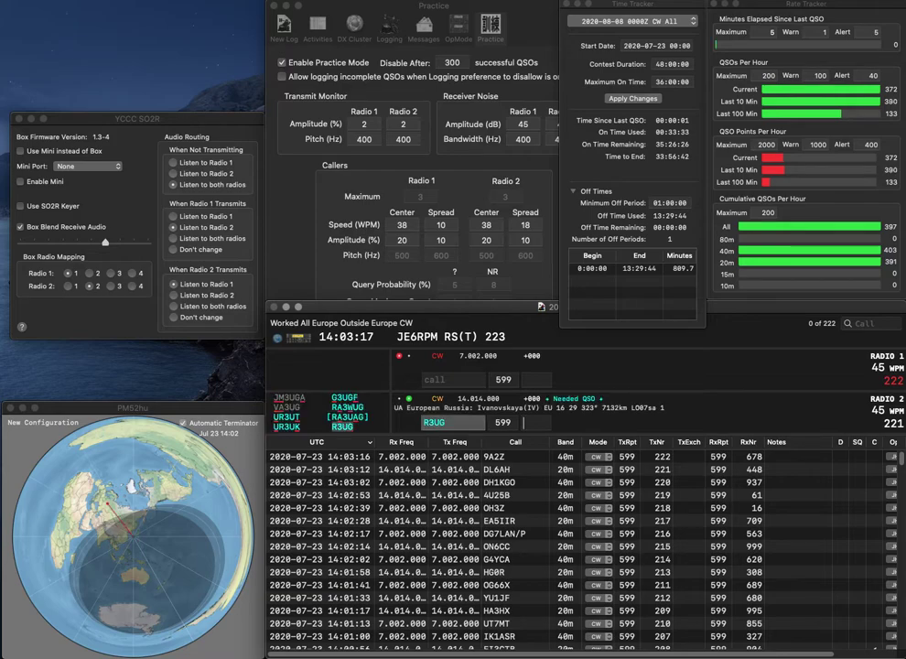
{"action": "key", "text": "Return"}
{"action": "type", "text": "R"}
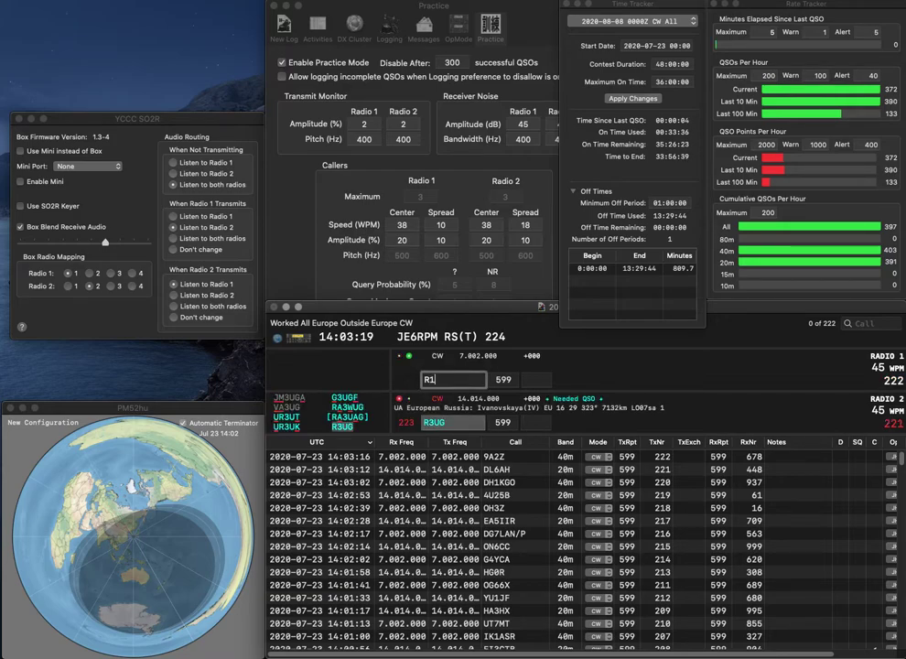
{"action": "type", "text": "J2"}
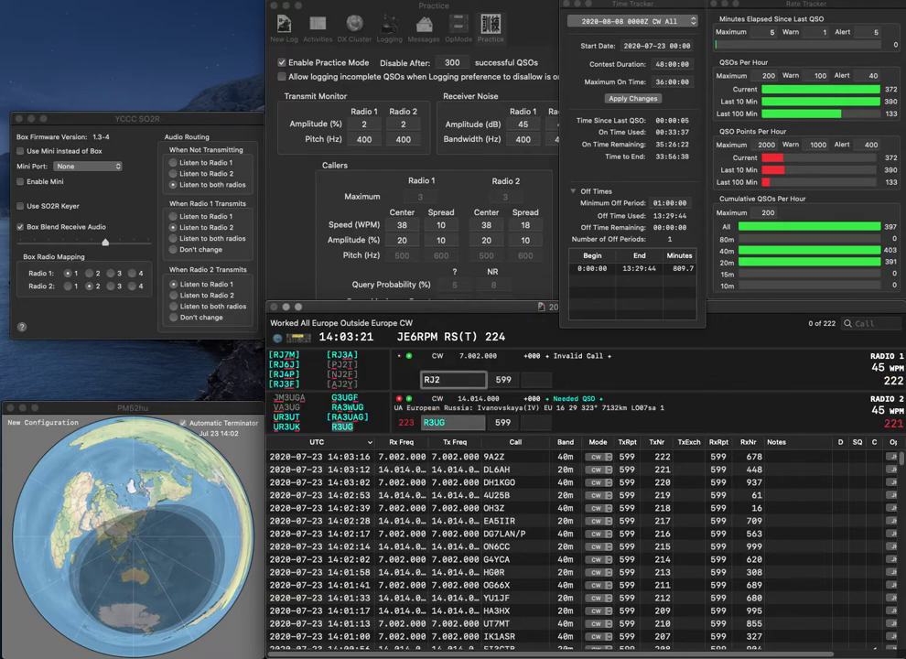
{"action": "key", "text": "Return"}
{"action": "key", "text": "space"}
{"action": "key", "text": "space"}
{"action": "type", "text": "3"}
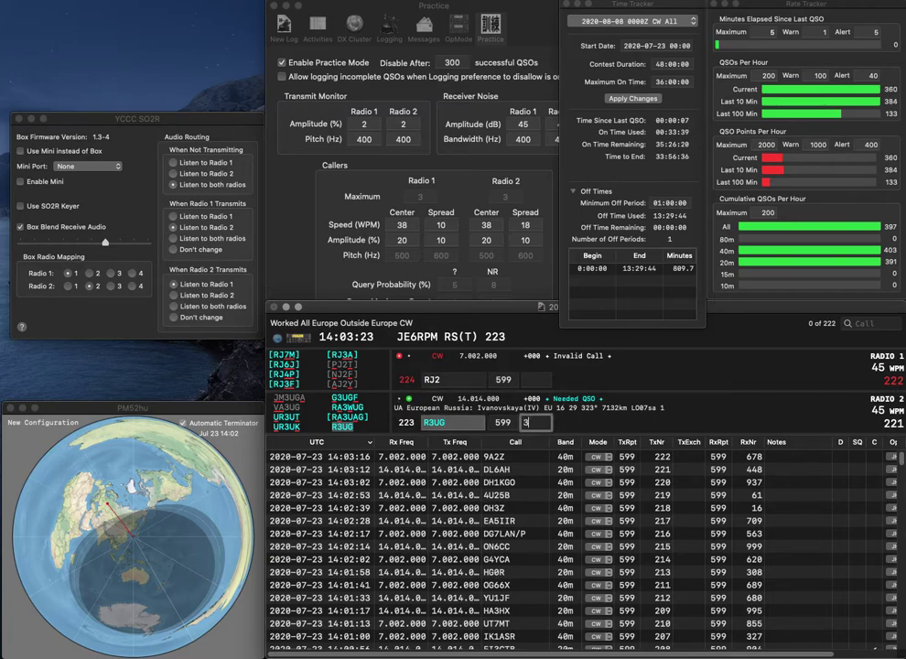
{"action": "type", "text": "70"}
{"action": "key", "text": "Return"}
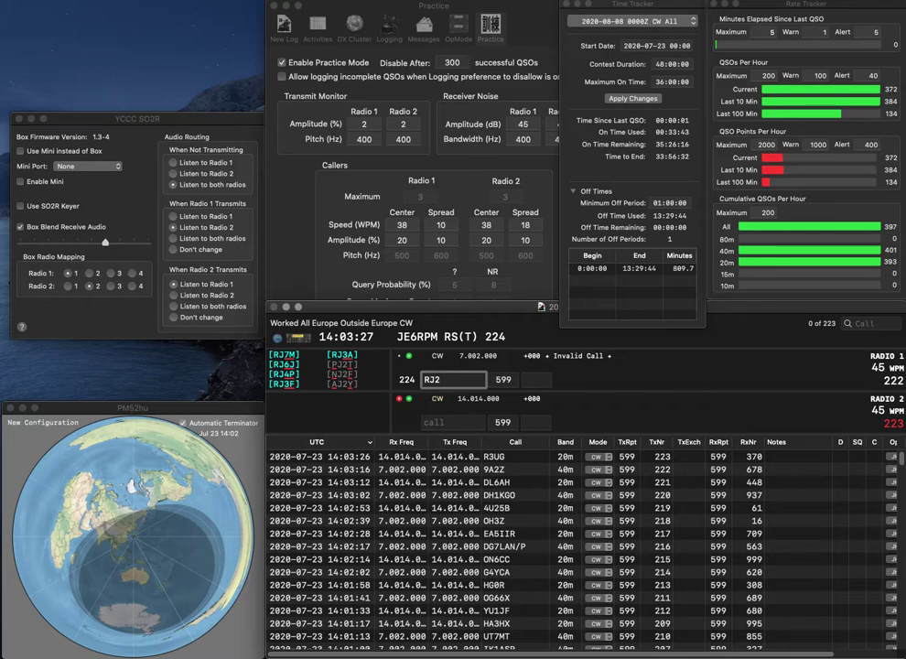
{"action": "type", "text": "H"}
{"action": "key", "text": "BackSpace"}
{"action": "key", "text": "BackSpace"}
{"action": "key", "text": "BackSpace"}
{"action": "type", "text": "125"}
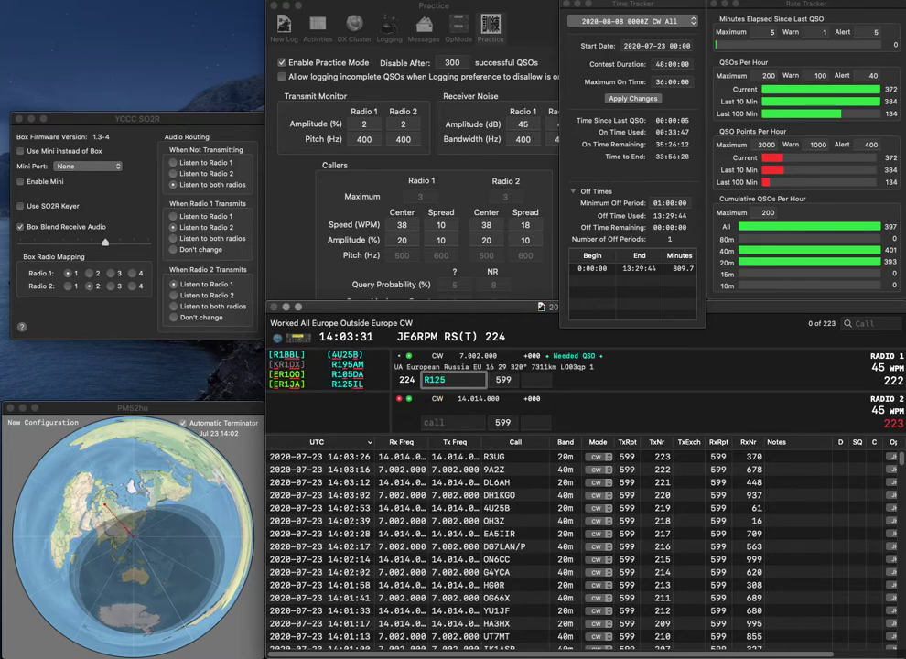
{"action": "type", "text": "IL"}
{"action": "key", "text": "Return"}
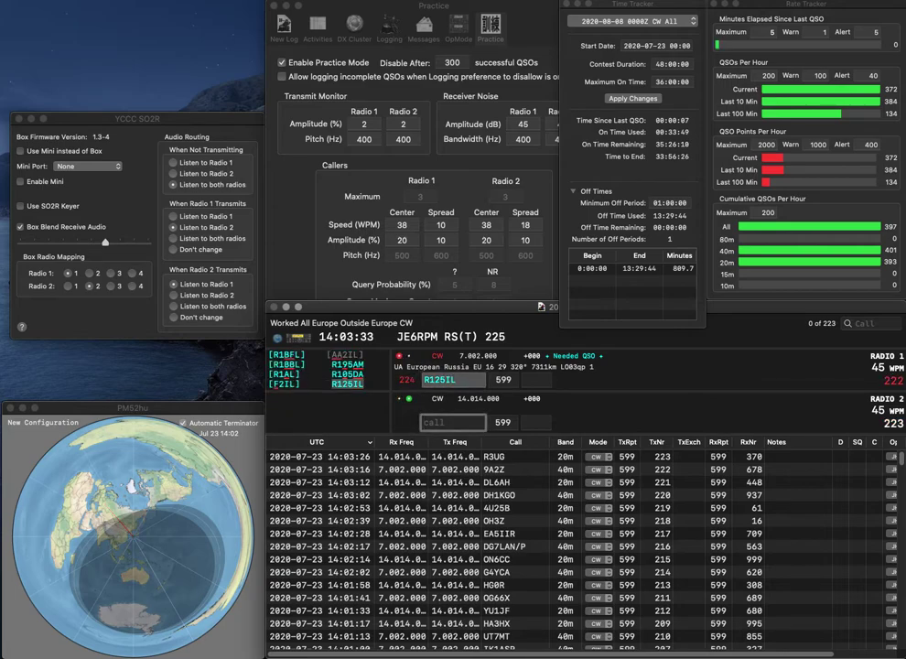
{"action": "type", "text": "F4HRR"}
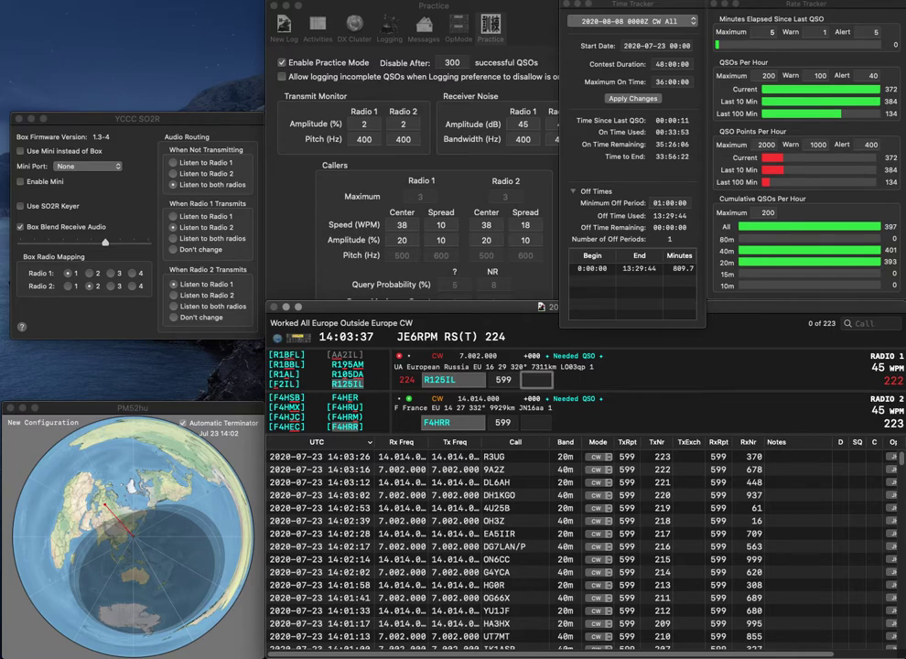
{"action": "key", "text": "Return"}
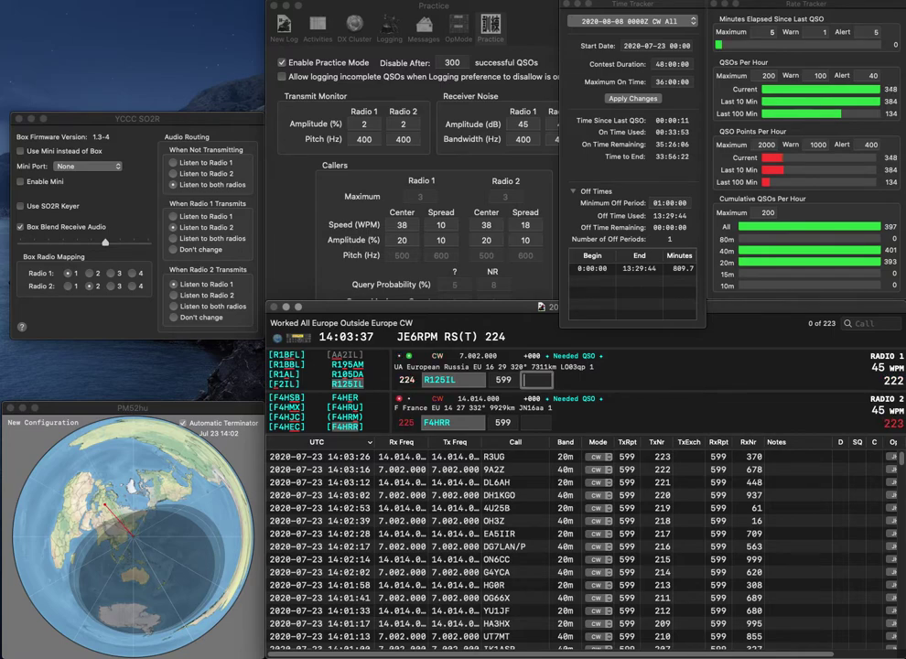
Log R125IL on Radio 1 with received number 369 and F4HRR on Radio 2 with 717
{"action": "type", "text": "369"}
{"action": "key", "text": "Return"}
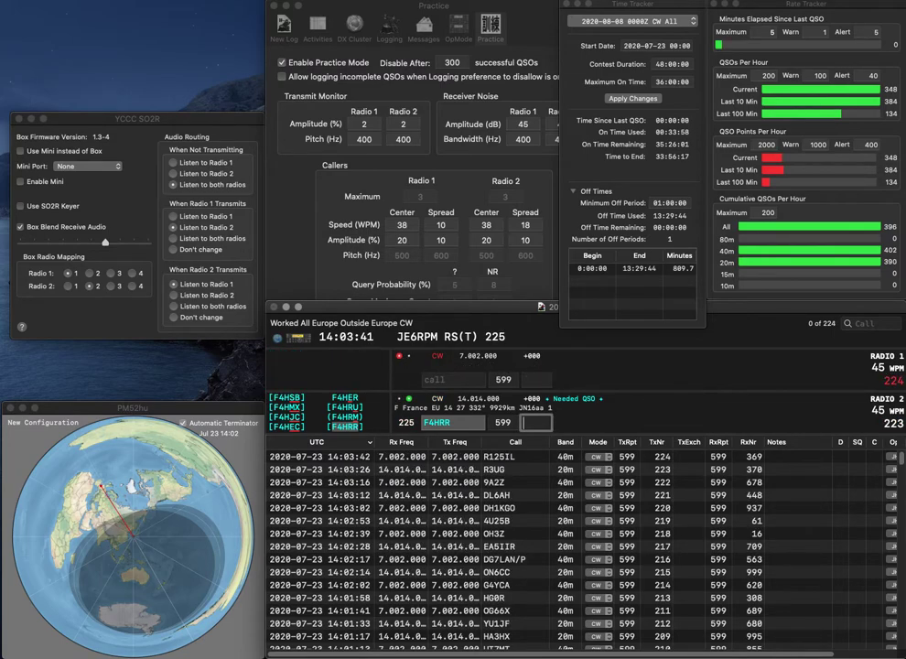
{"action": "type", "text": "717"}
{"action": "key", "text": "Return"}
Answer the partial call 0SQ on Radio 1 and UA6AGE on Radio 2
{"action": "type", "text": "0SQ"}
{"action": "key", "text": "Return"}
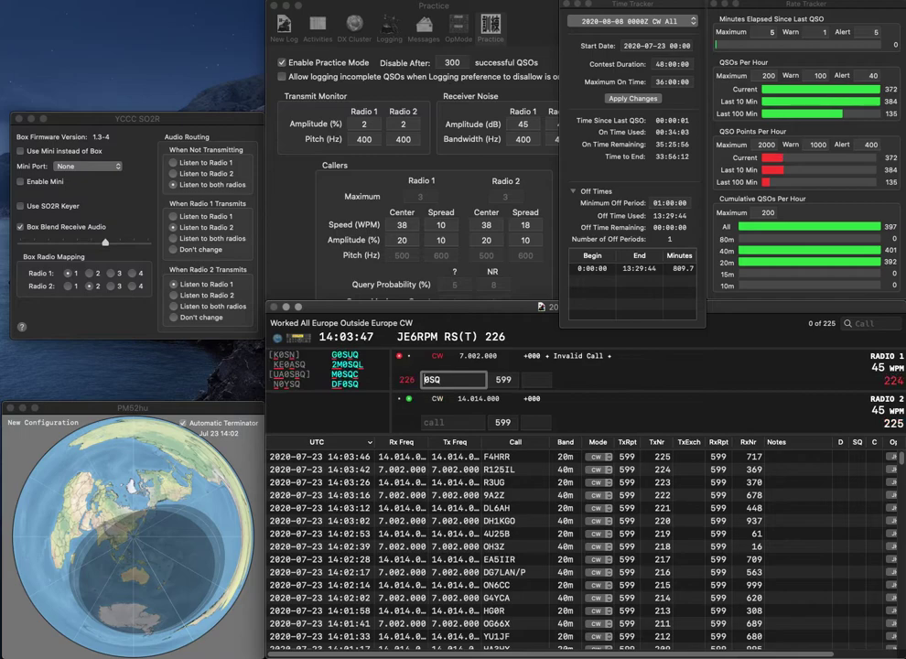
{"action": "type", "text": "UA6AGE"}
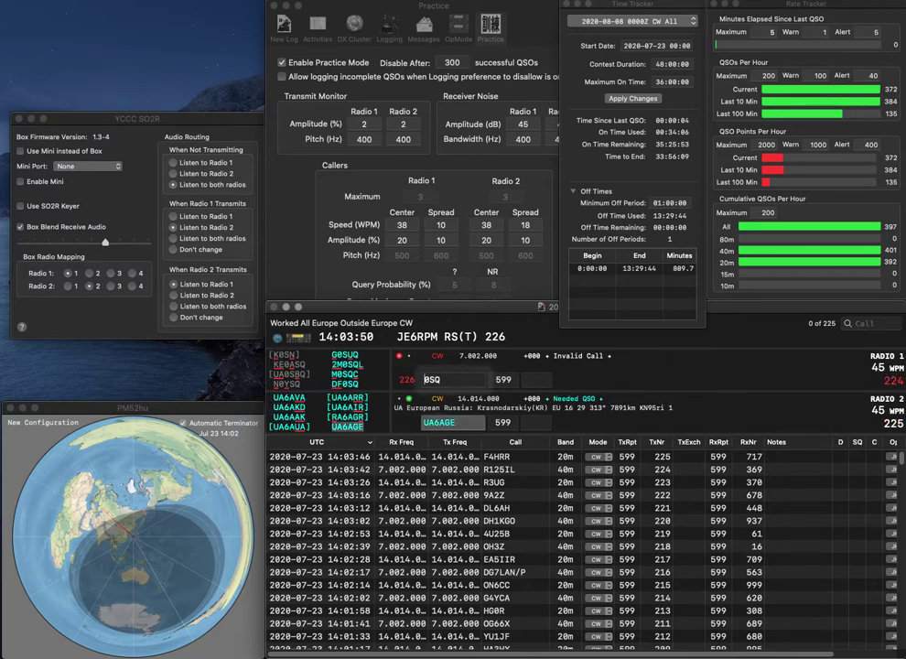
{"action": "key", "text": "Return"}
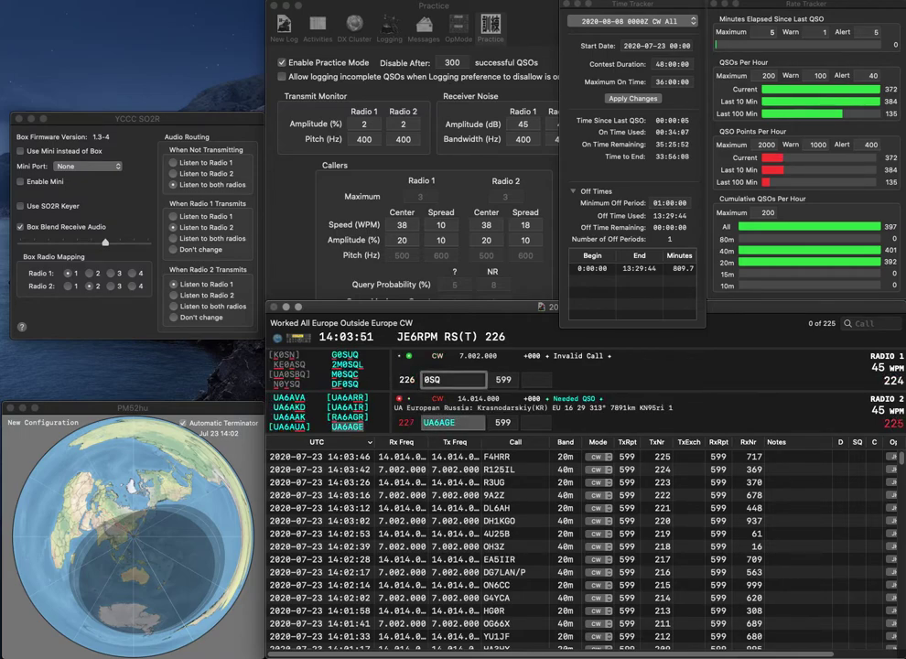
Complete the Radio 1 partial call as DF0SQ and send its exchange
{"action": "type", "text": "F"}
{"action": "key", "text": "BackSpace"}
{"action": "type", "text": "DF"}
{"action": "key", "text": "Return"}
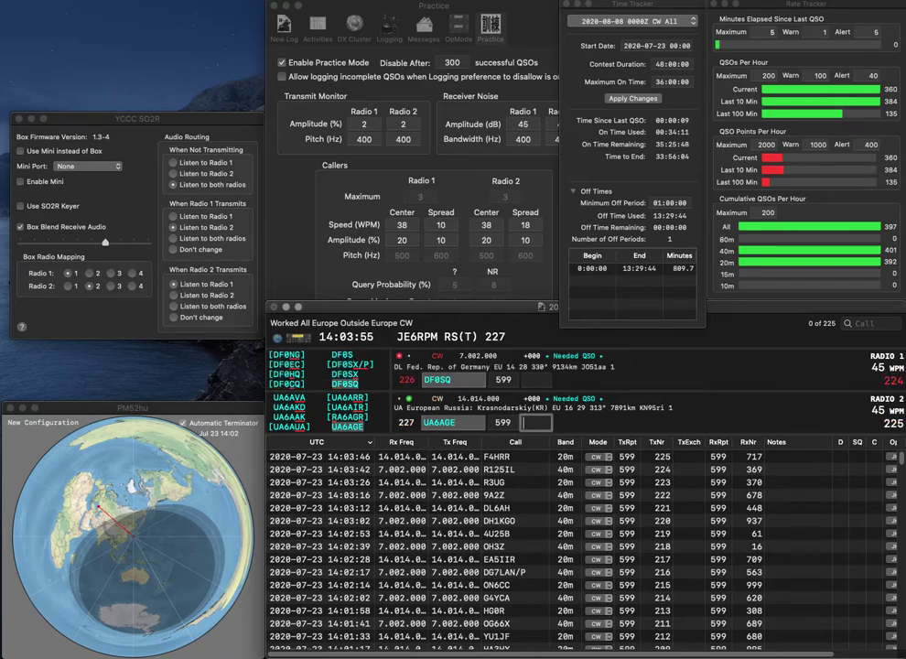
{"action": "type", "text": "44"}
{"action": "key", "text": "Return"}
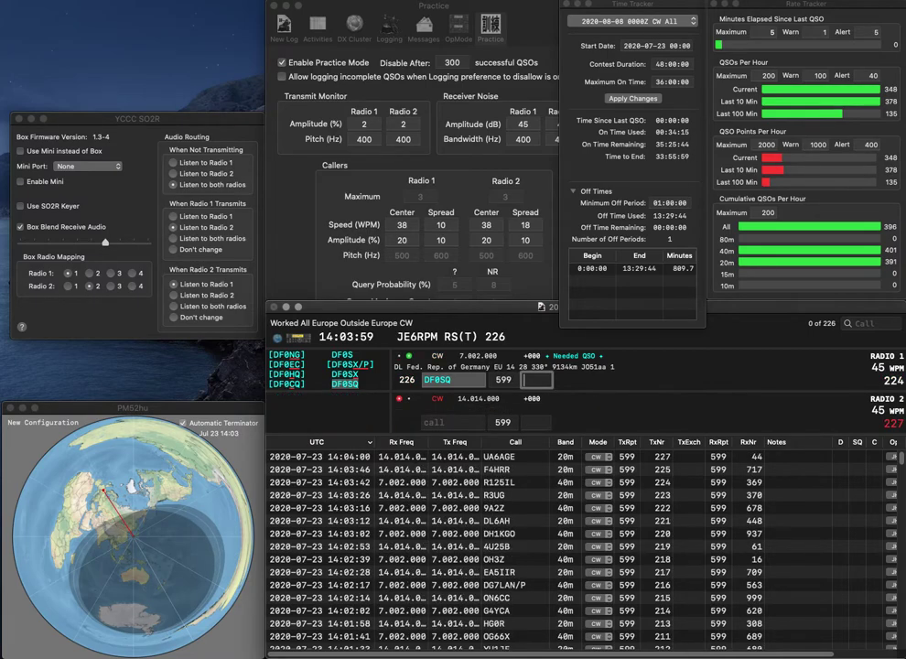
{"action": "type", "text": "193"}
{"action": "key", "text": "Return"}
{"action": "type", "text": "NK"}
{"action": "key", "text": "Return"}
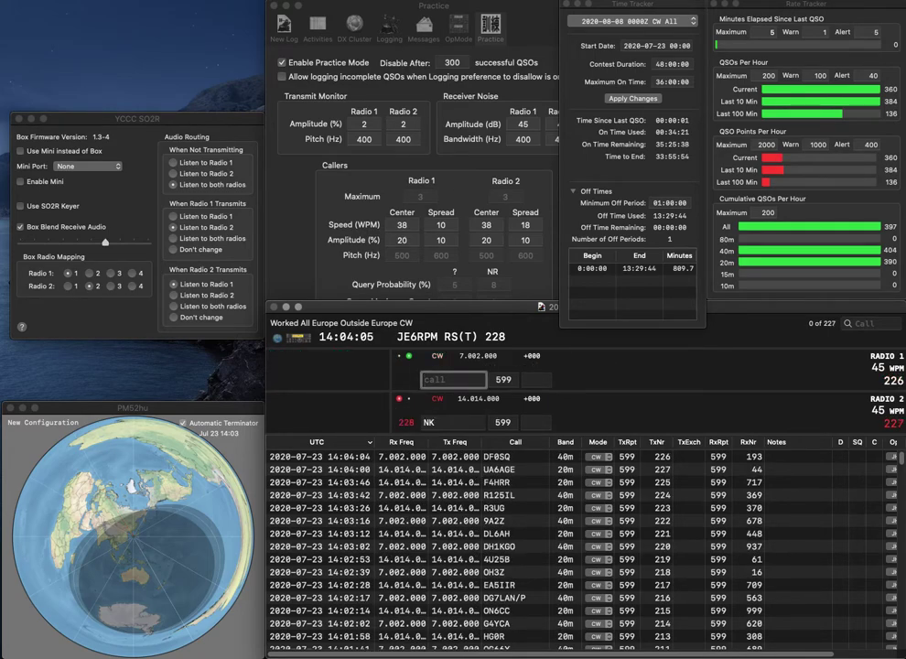
{"action": "type", "text": "DL1AH"}
{"action": "key", "text": "Return"}
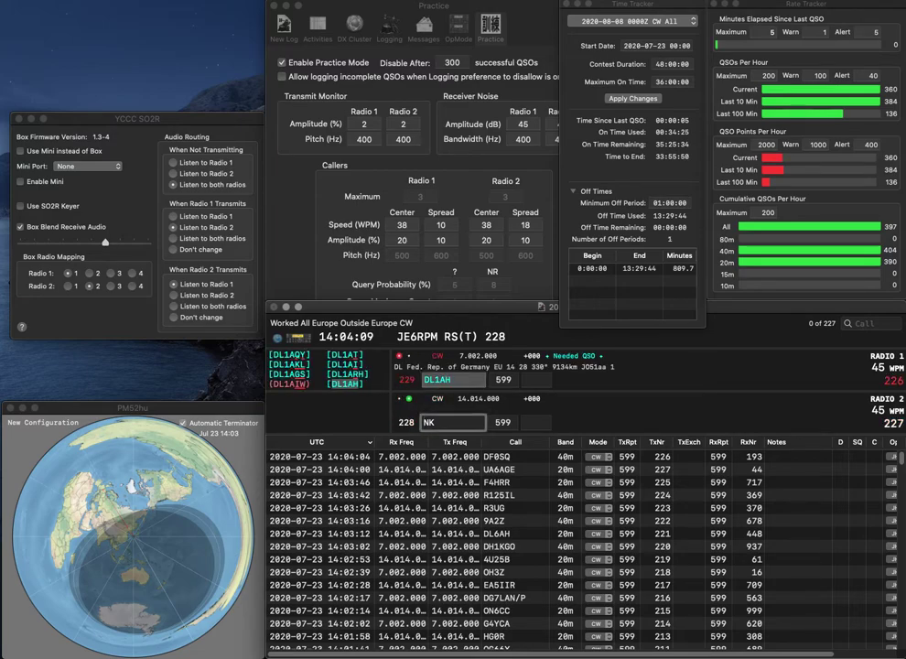
{"action": "key", "text": "Home"}
{"action": "type", "text": "EA1"}
{"action": "key", "text": "Return"}
{"action": "key", "text": "Tab"}
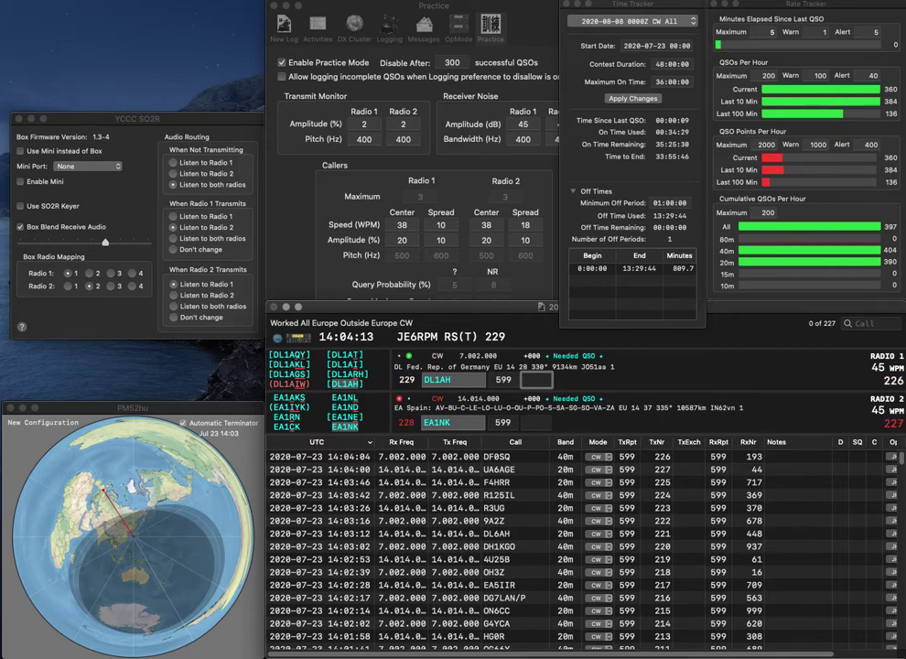
Log DL1AH on Radio 1 with received number 167 and EA1NK on Radio 2 with 249
{"action": "type", "text": "167"}
{"action": "key", "text": "Return"}
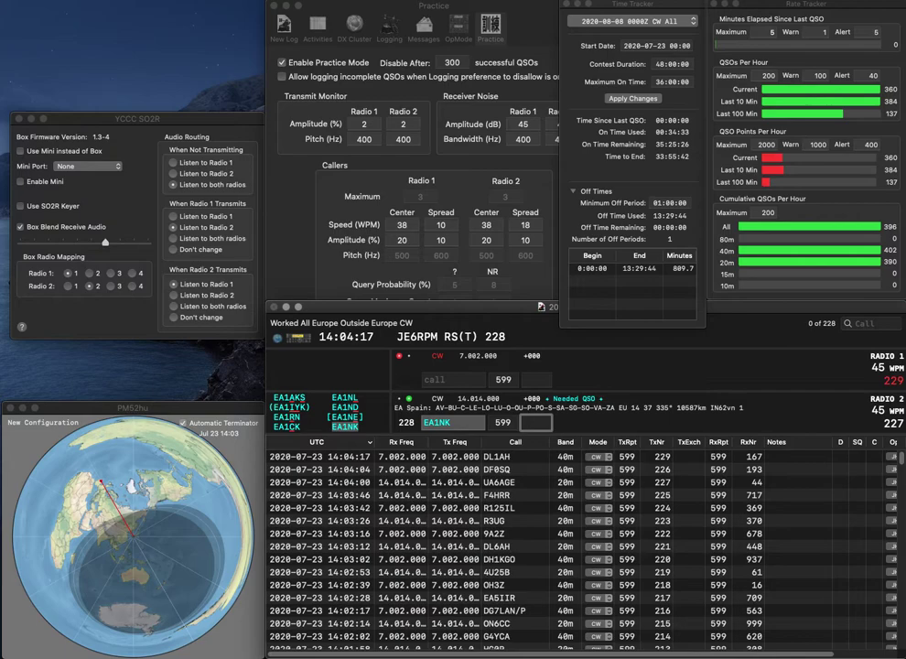
{"action": "type", "text": "24"}
{"action": "key", "text": "Return"}
Answer DH9ET on Radio 1 and 9H1CG on Radio 2, sending their exchanges
{"action": "type", "text": "DH"}
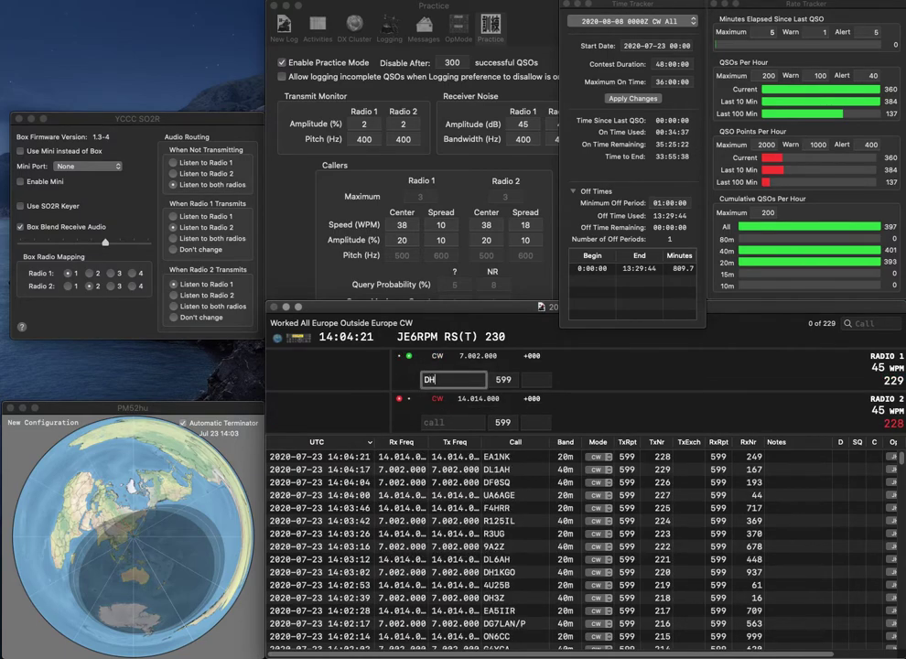
{"action": "type", "text": "9ET"}
{"action": "key", "text": "Return"}
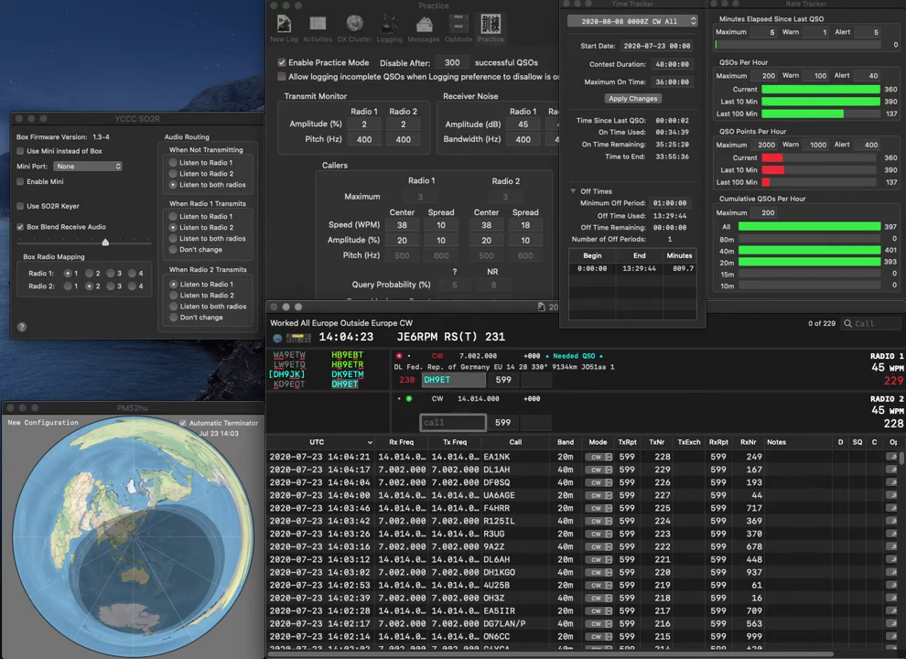
{"action": "type", "text": "9H1C"}
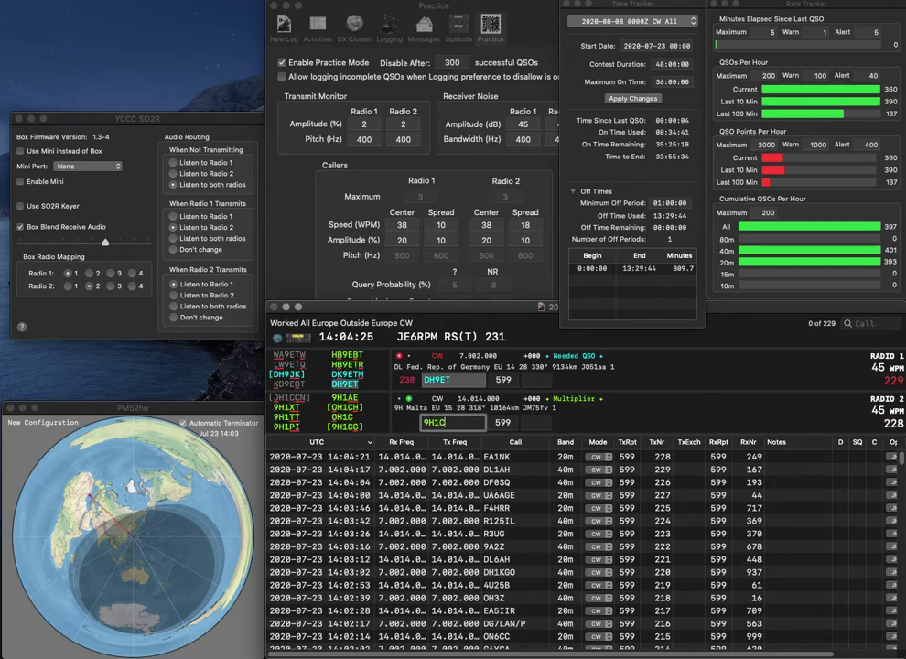
{"action": "type", "text": "G"}
{"action": "key", "text": "Return"}
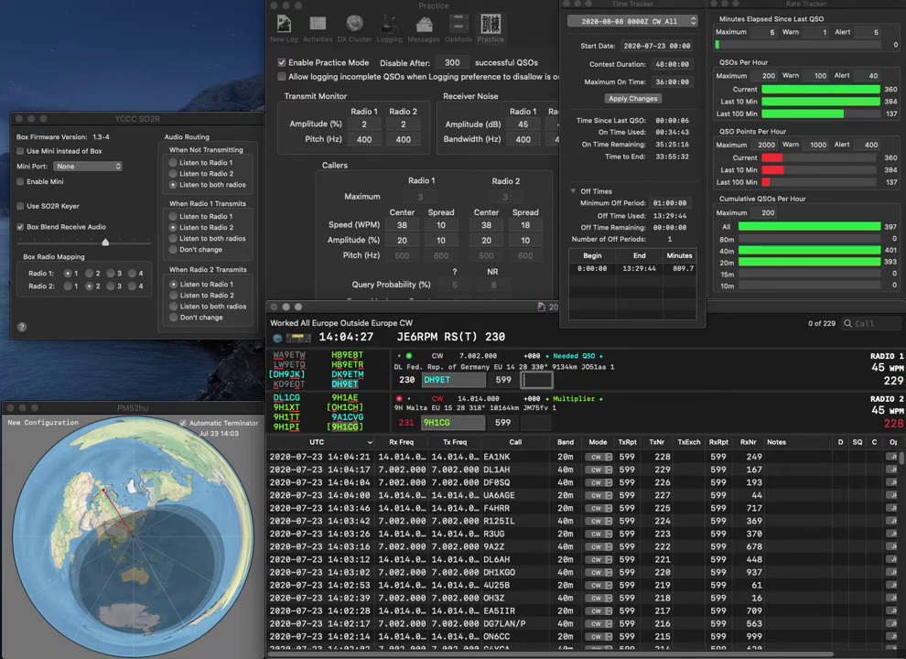
{"action": "type", "text": "266"}
{"action": "key", "text": "Return"}
{"action": "key", "text": "Return"}
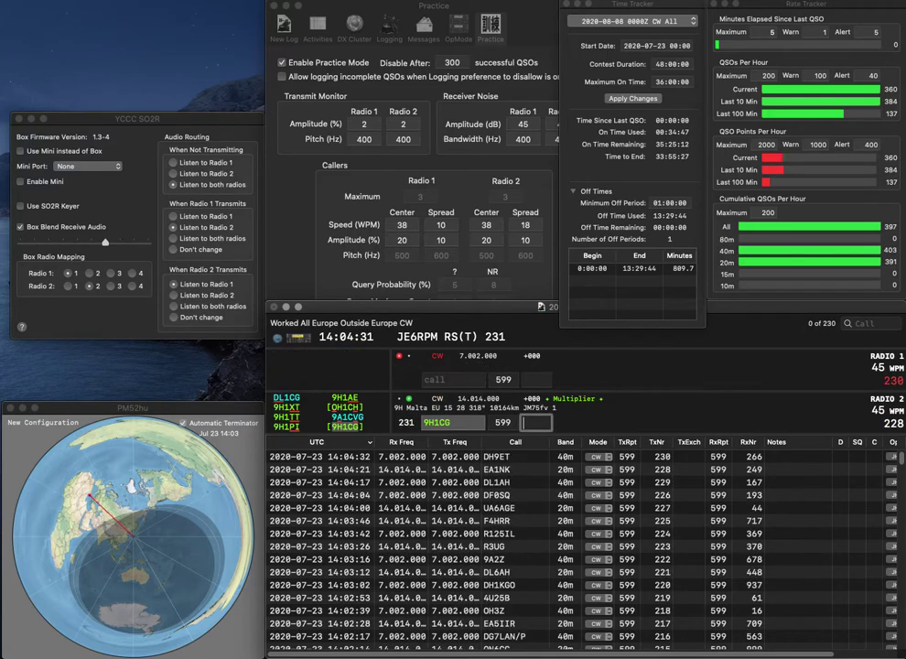
{"action": "type", "text": "555"}
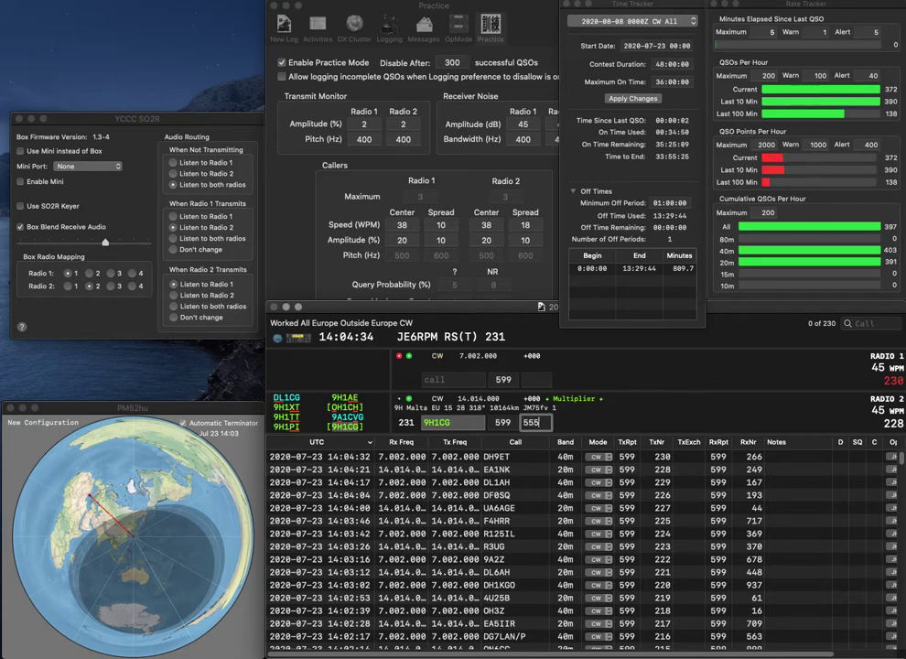
{"action": "key", "text": "Return"}
{"action": "type", "text": "IZ1"}
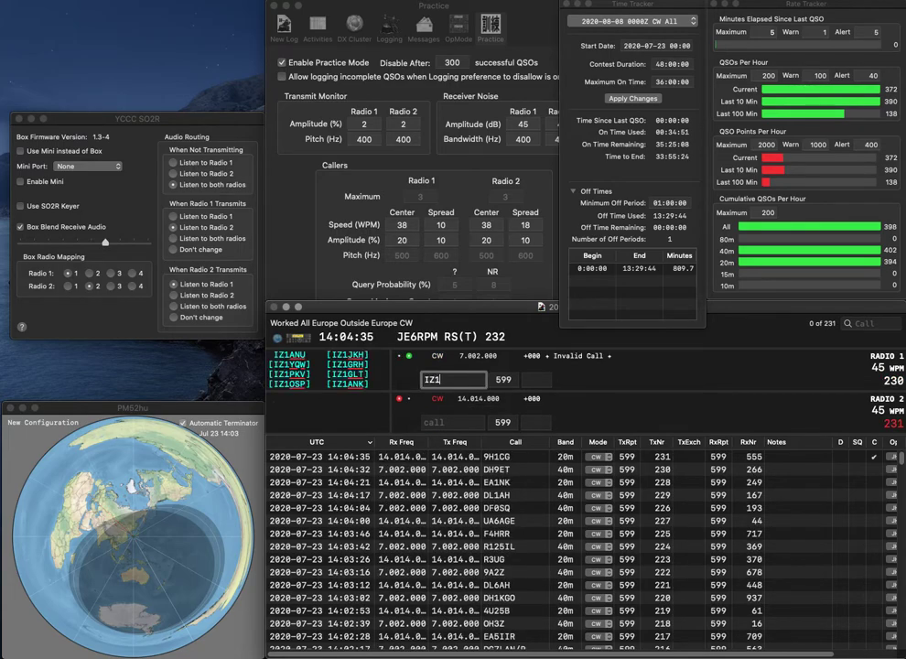
{"action": "type", "text": "UJE"}
{"action": "key", "text": "Return"}
{"action": "type", "text": "SM6A"}
{"action": "key", "text": "Return"}
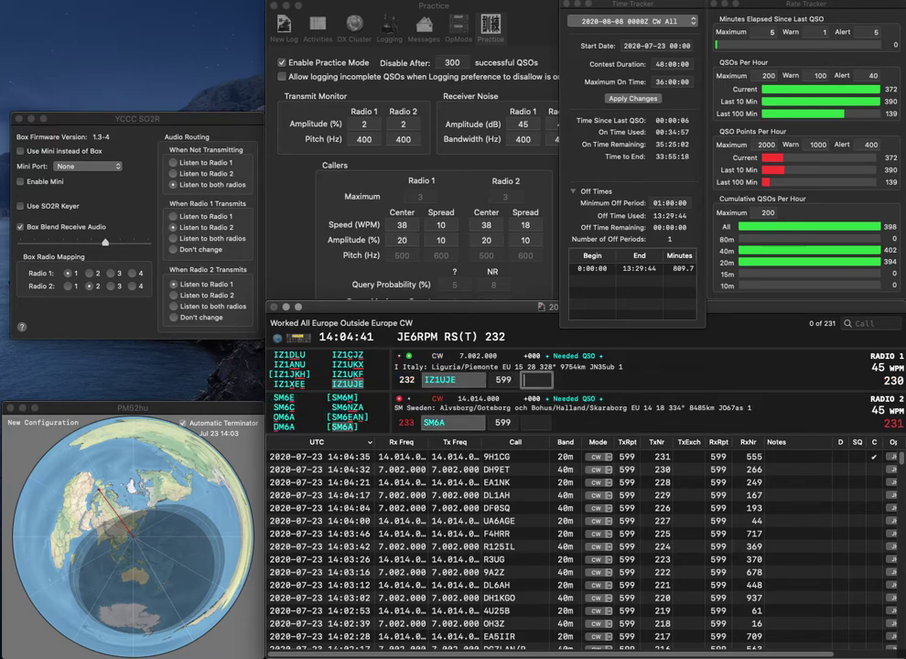
{"action": "type", "text": "687"}
{"action": "key", "text": "Return"}
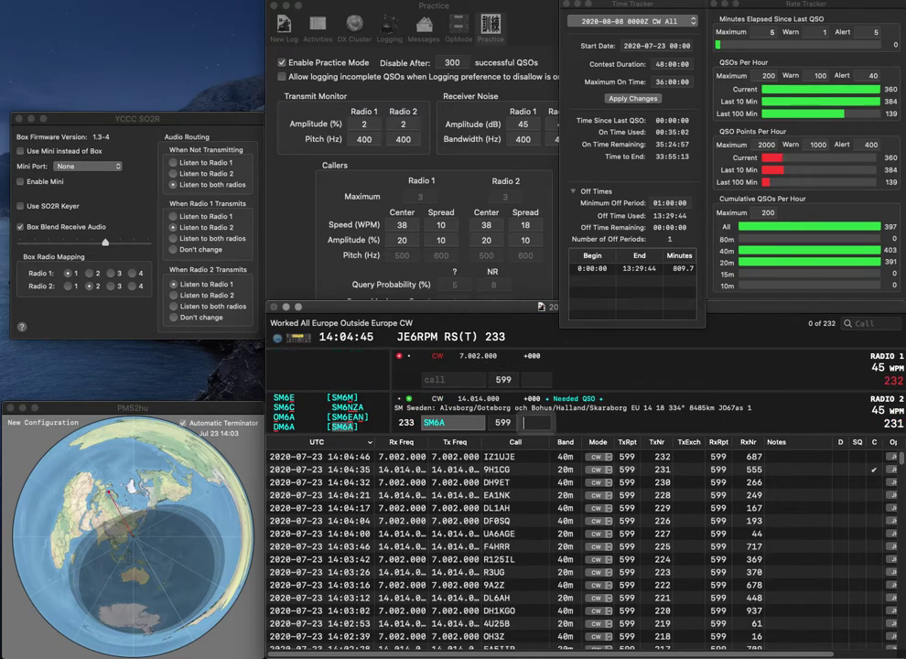
{"action": "type", "text": "76"}
{"action": "key", "text": "Return"}
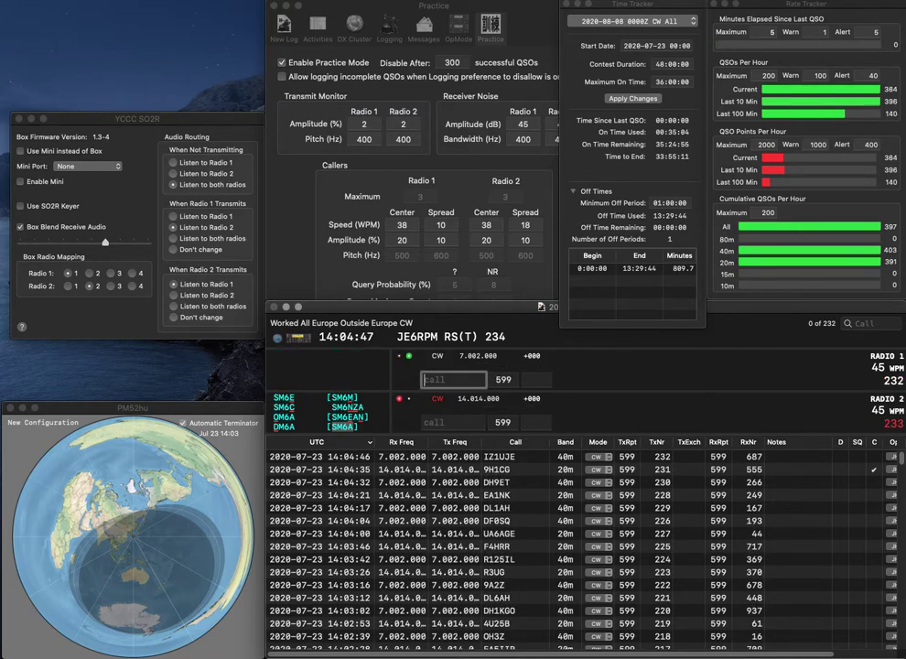
Answer OH2N on Radio 1 and UT1S on Radio 2, sending their exchanges
{"action": "type", "text": "OH2N"}
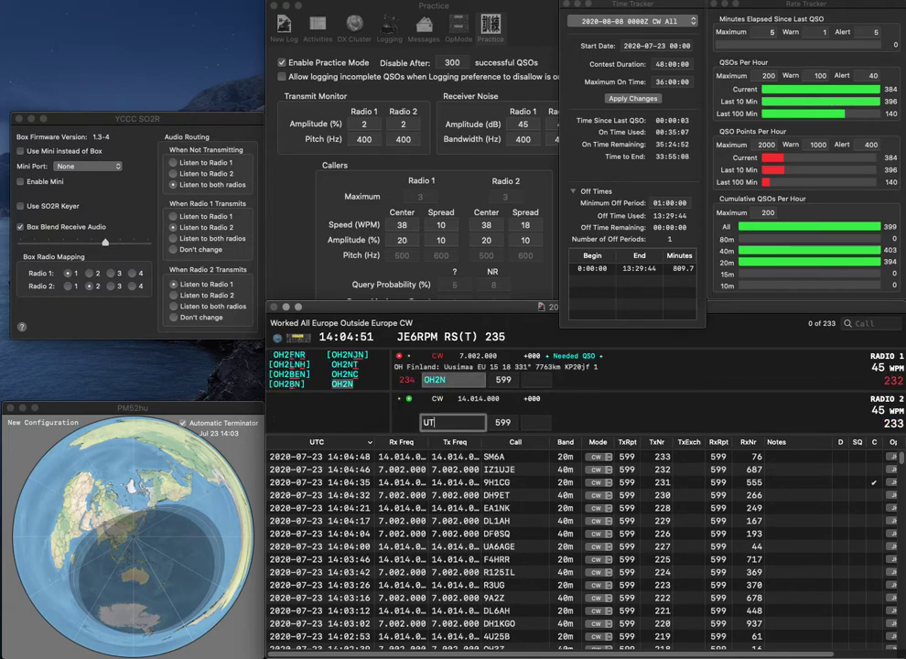
{"action": "type", "text": "UT1S"}
{"action": "key", "text": "Return"}
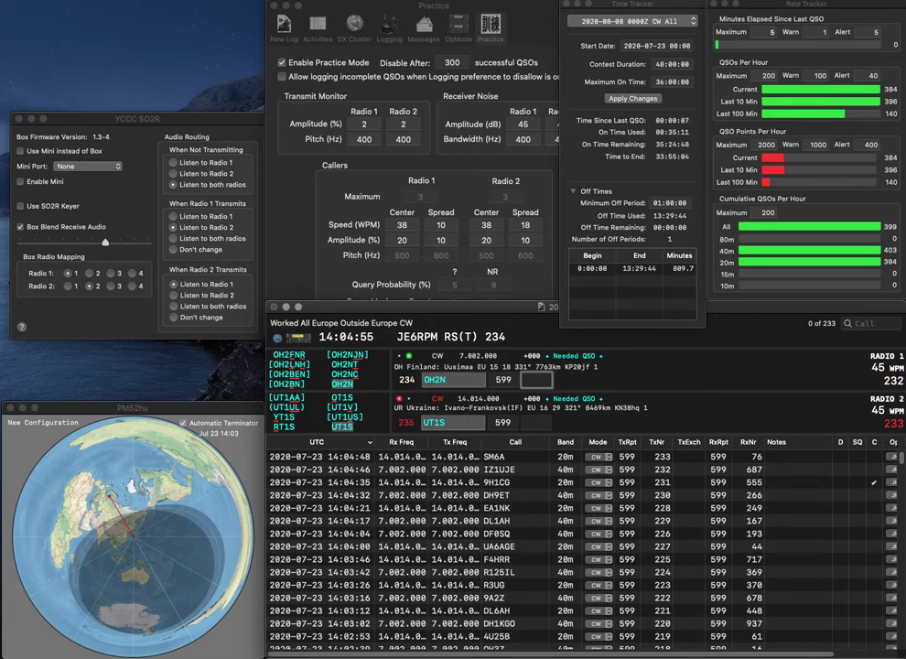
{"action": "type", "text": "819"}
{"action": "key", "text": "Return"}
{"action": "type", "text": "2"}
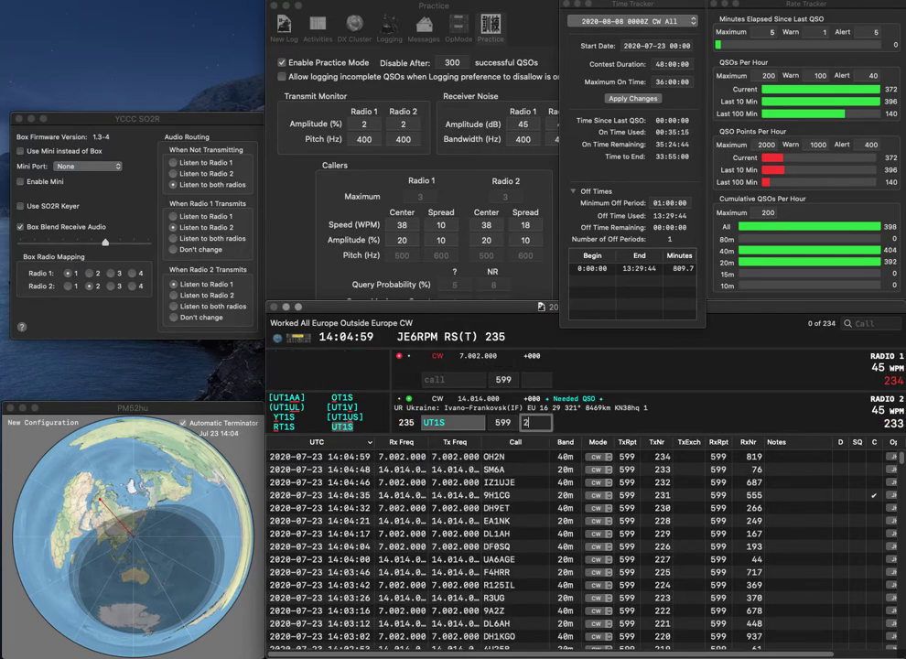
{"action": "type", "text": "02"}
{"action": "key", "text": "Return"}
Answer the partial call EW on Radio 1 and R2AD on Radio 2, completing the Radio 1 call as EW4WR
{"action": "type", "text": "EW"}
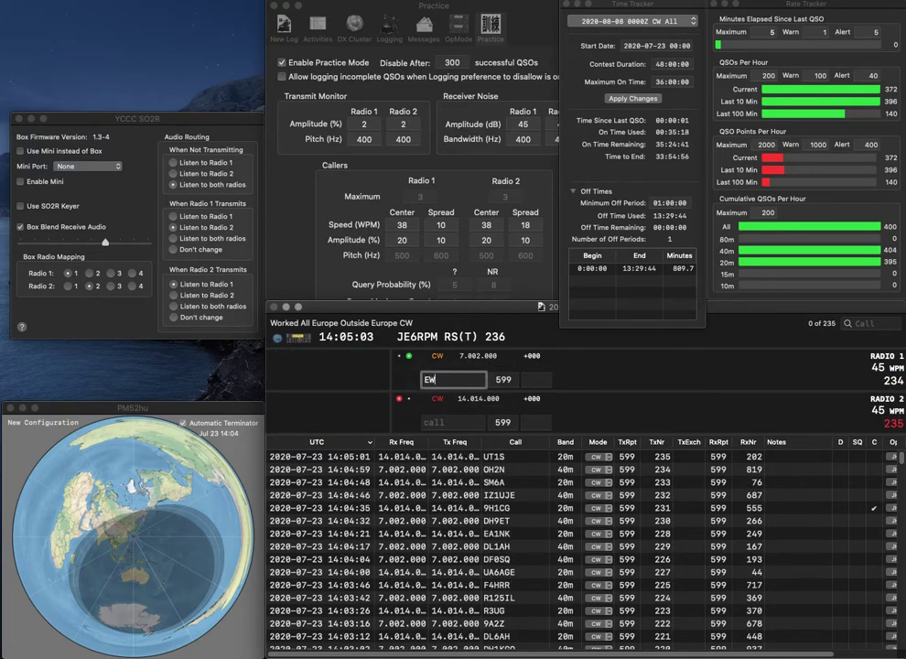
{"action": "key", "text": "Return"}
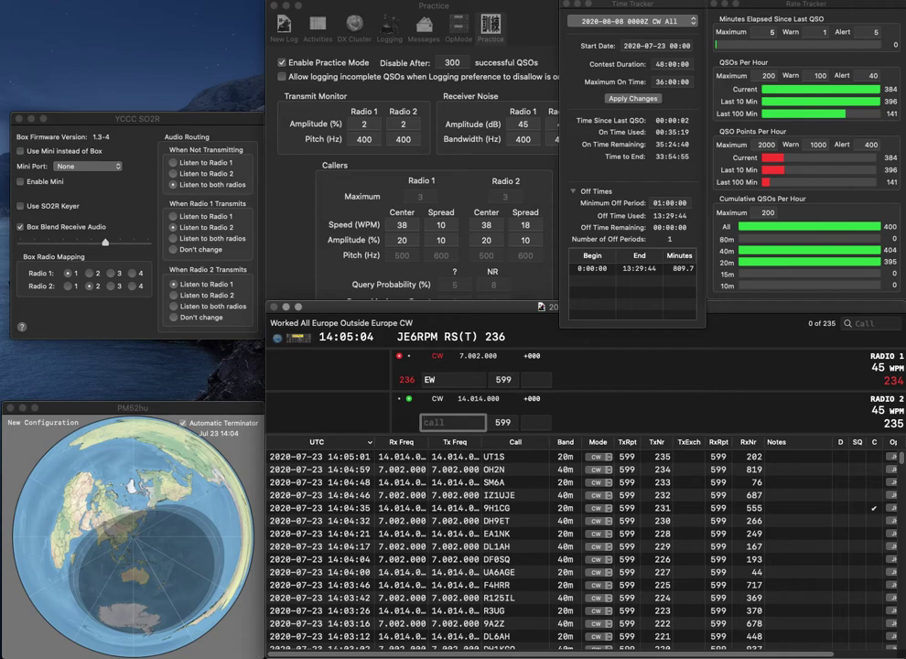
{"action": "type", "text": "R2AD"}
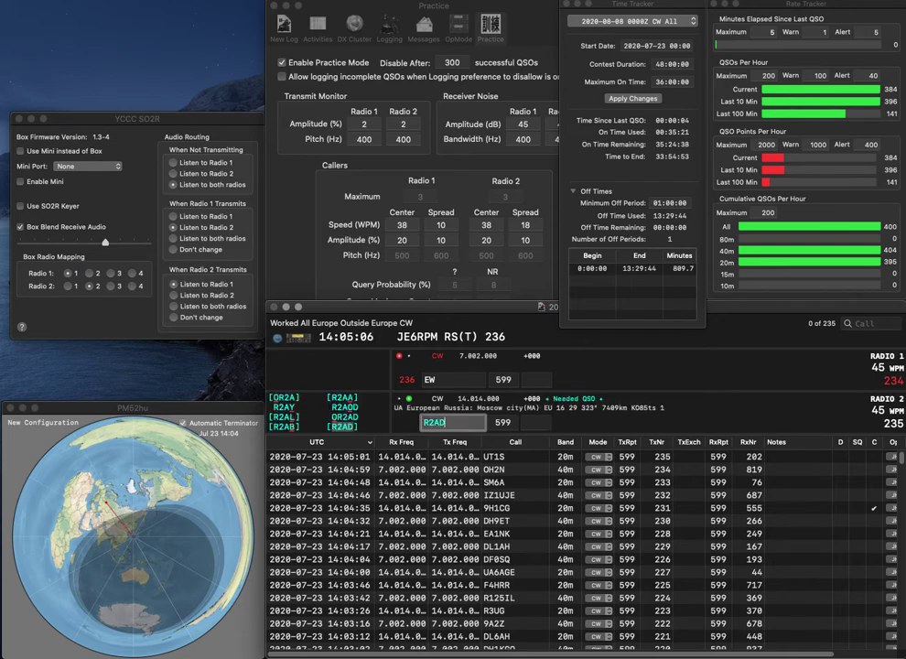
{"action": "key", "text": "Return"}
{"action": "type", "text": "4WR"}
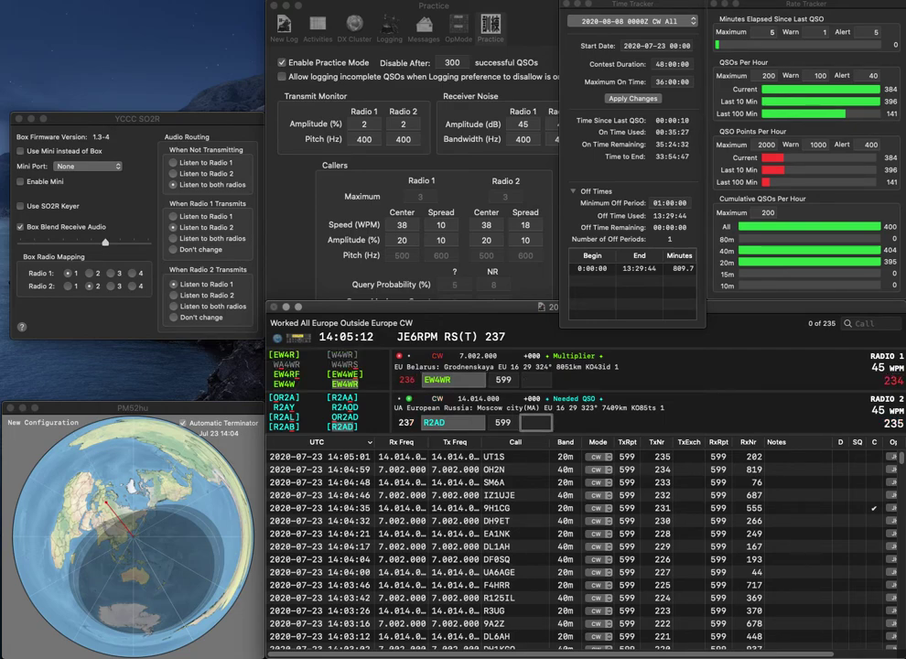
{"action": "type", "text": "393"}
{"action": "key", "text": "Return"}
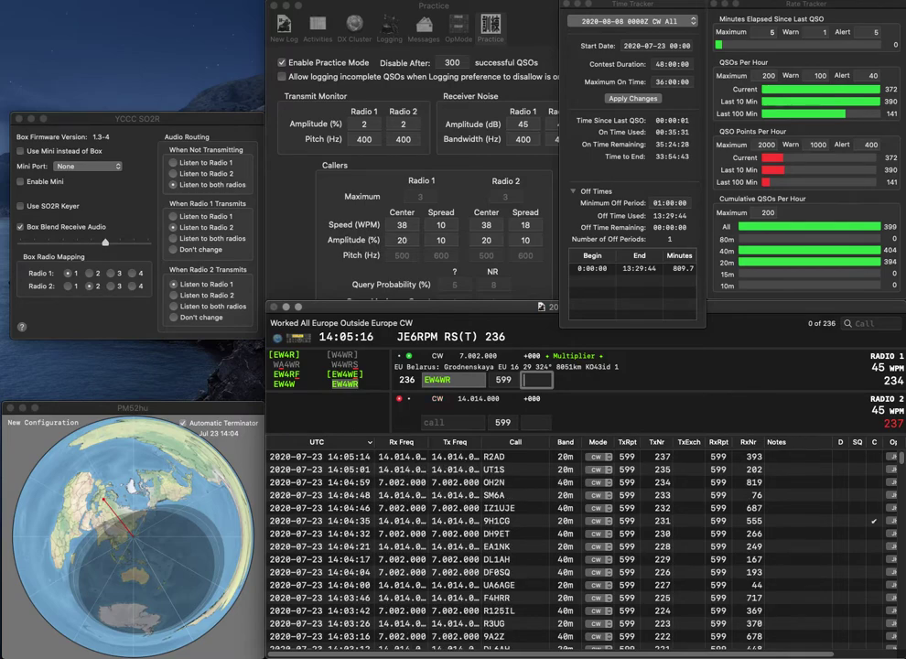
{"action": "type", "text": "672"}
{"action": "key", "text": "Return"}
{"action": "type", "text": "OOK1GSB"}
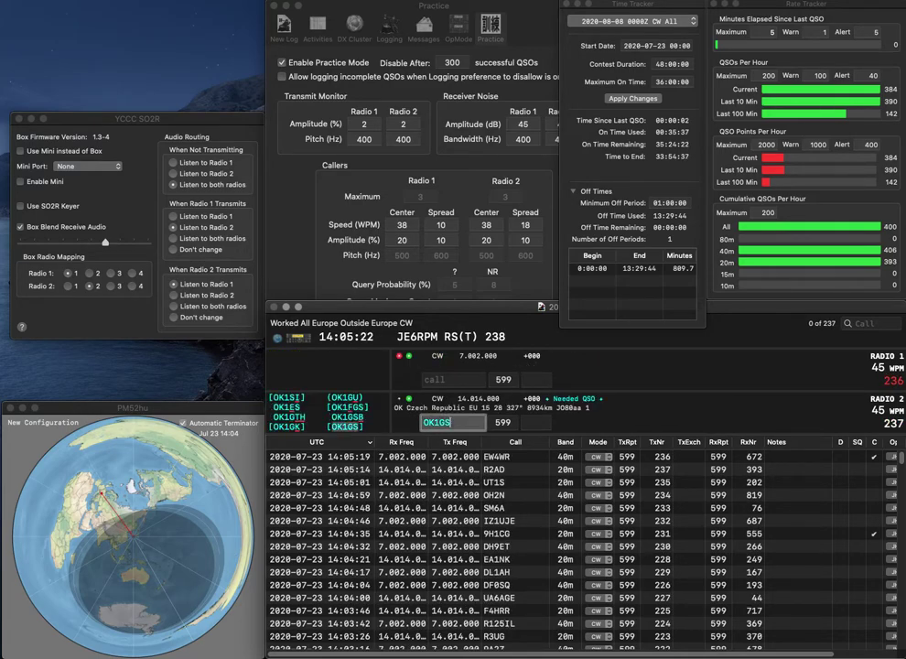
{"action": "key", "text": "Return"}
{"action": "type", "text": "RUN"}
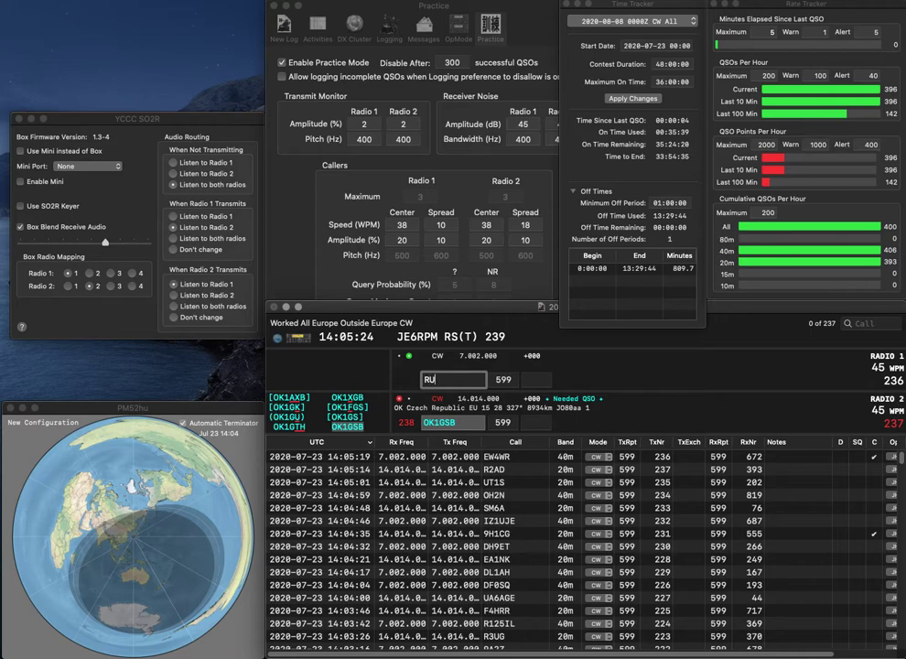
{"action": "key", "text": "Home"}
{"action": "type", "text": "IK5"}
{"action": "key", "text": "Return"}
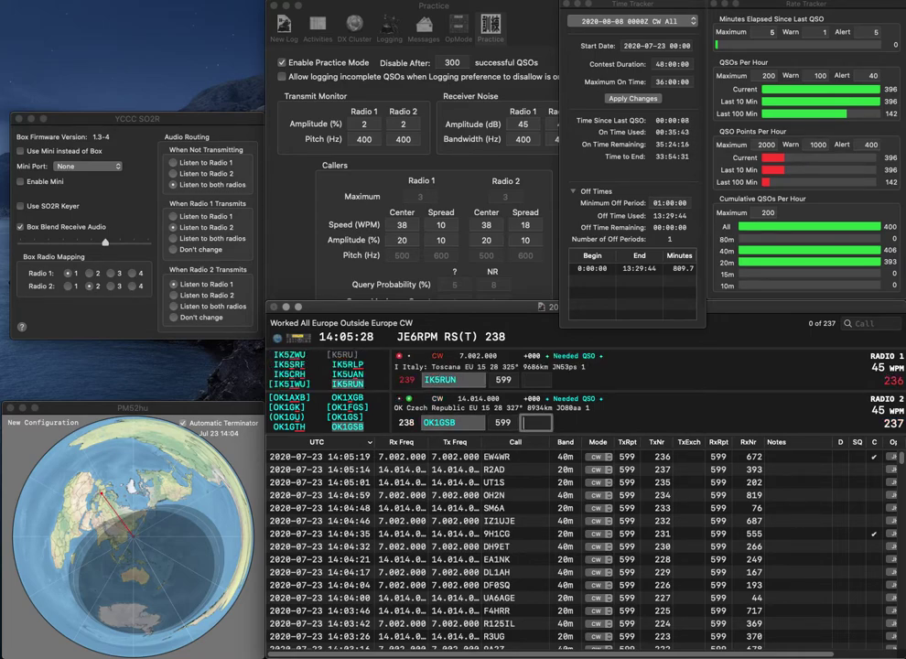
{"action": "type", "text": "978"}
{"action": "key", "text": "Return"}
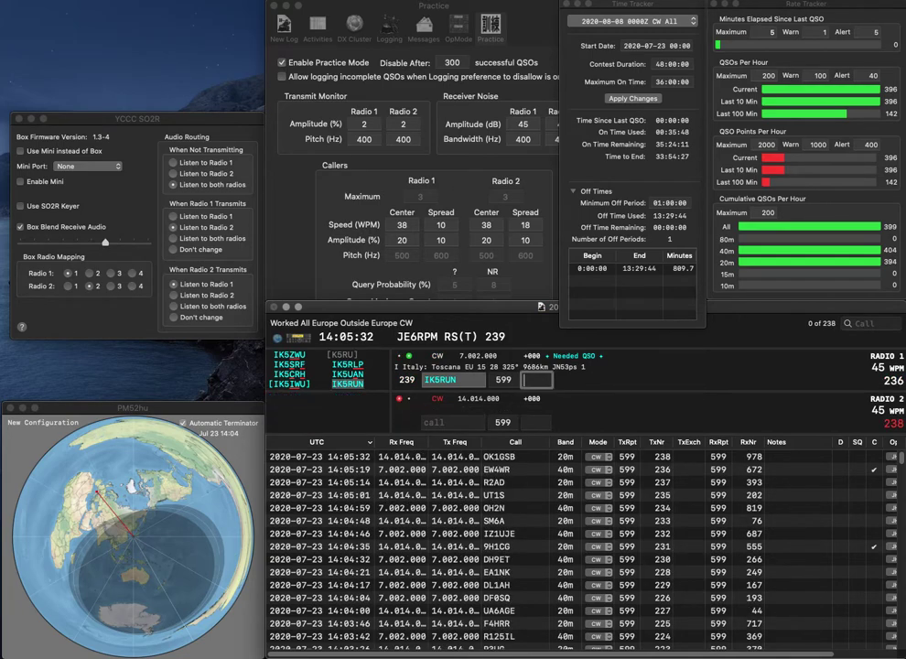
{"action": "type", "text": "795"}
{"action": "key", "text": "Return"}
{"action": "type", "text": "ON5"}
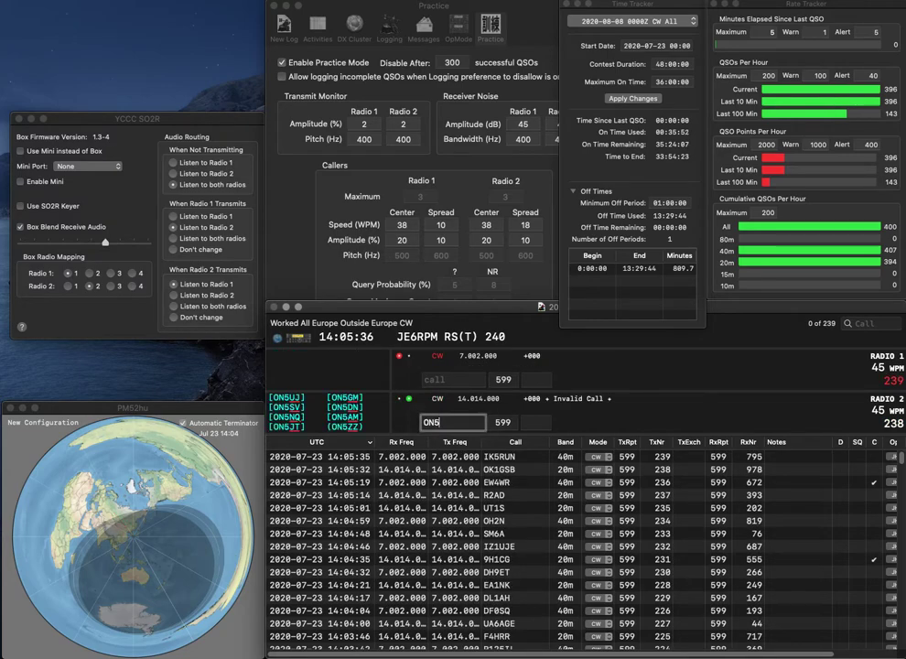
{"action": "type", "text": "SAI"}
{"action": "key", "text": "Return"}
{"action": "type", "text": "R5FY"}
{"action": "key", "text": "Return"}
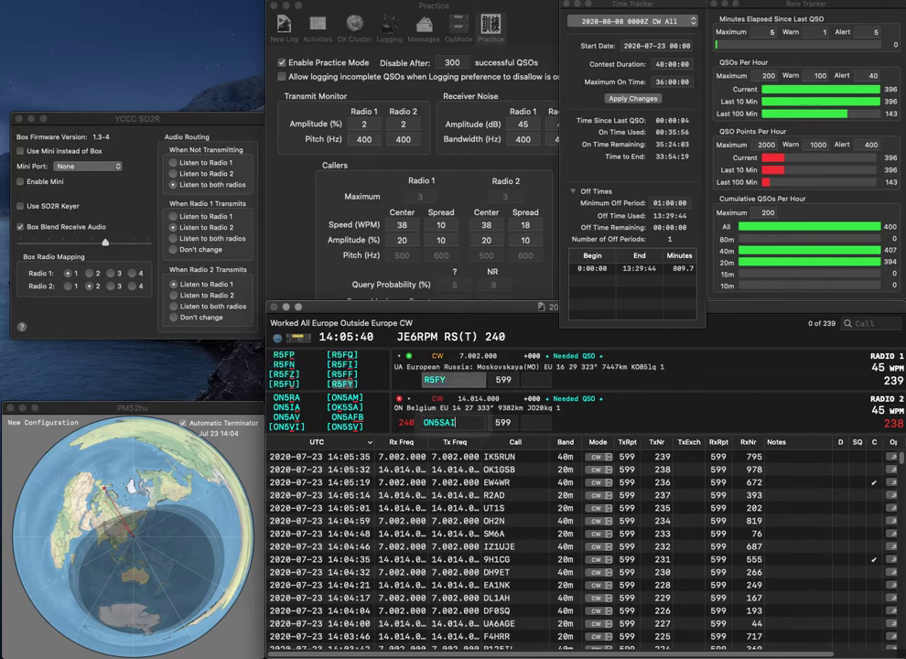
Correct the Radio 2 call to ON6SAS and send its exchange
{"action": "key", "text": "BackSpace"}
{"action": "key", "text": "BackSpace"}
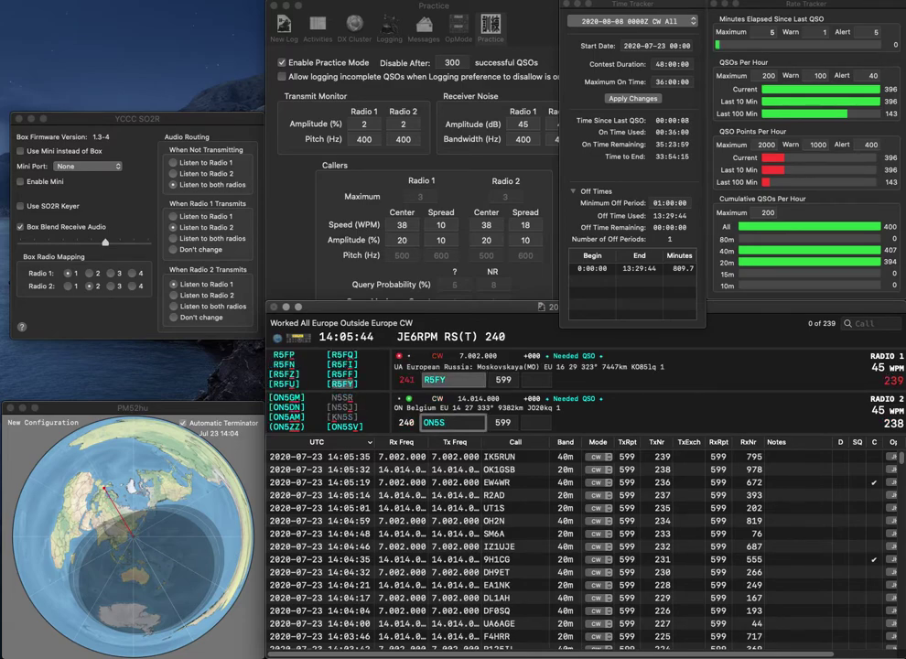
{"action": "type", "text": "AS6"}
{"action": "key", "text": "Return"}
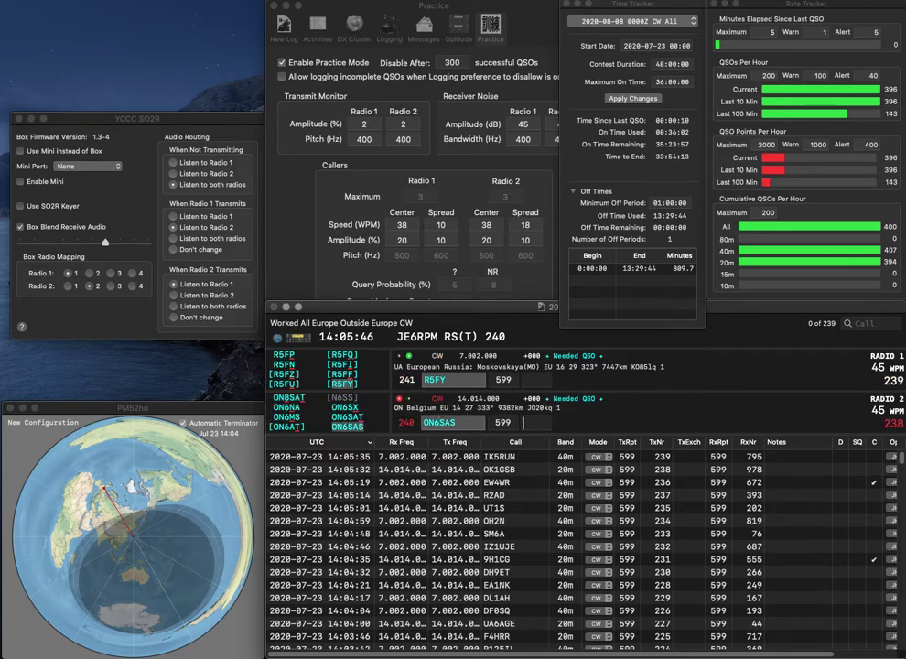
{"action": "type", "text": "499"}
{"action": "key", "text": "Return"}
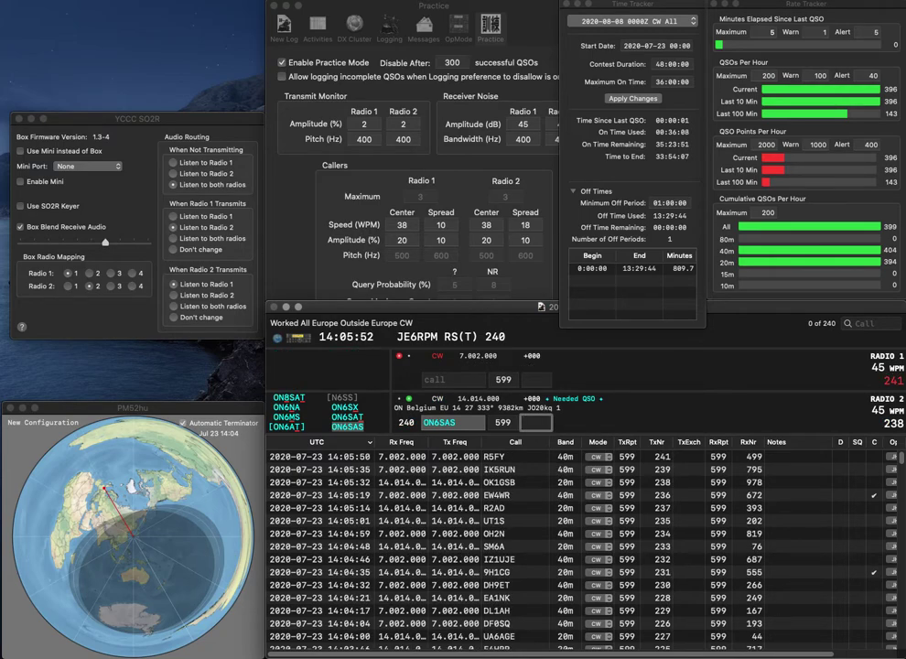
{"action": "type", "text": "78"}
{"action": "key", "text": "Return"}
Send the partial call 0C on Radio 1 and answer DK3HM with its exchange on Radio 2
{"action": "type", "text": "0C"}
{"action": "key", "text": "Return"}
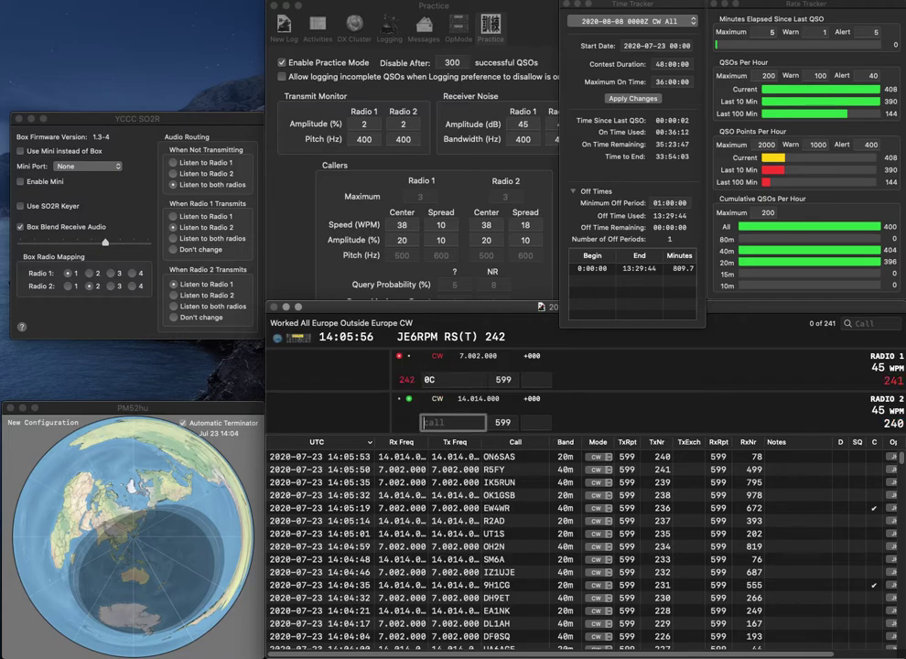
{"action": "type", "text": "DK3HM"}
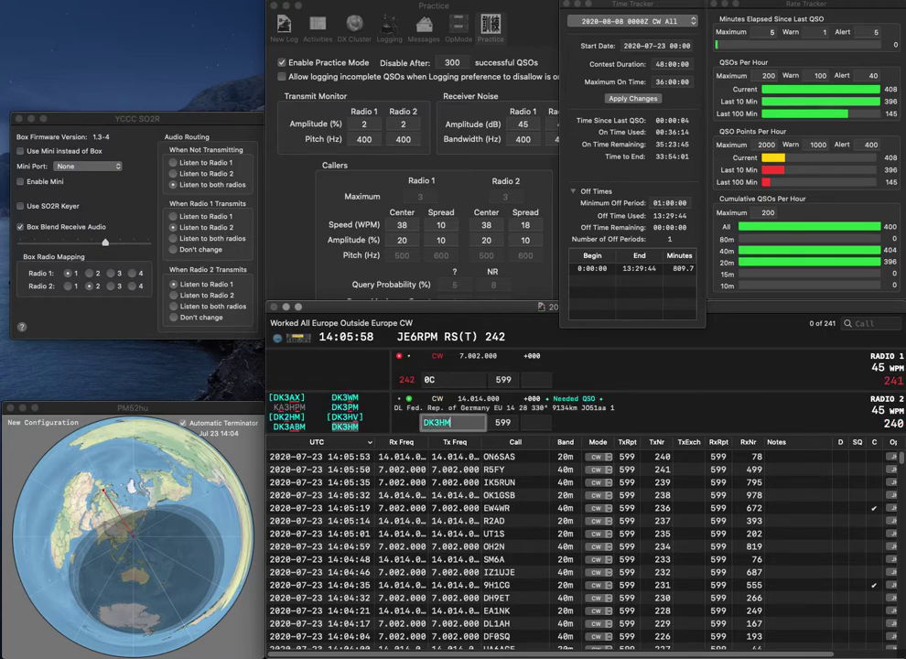
{"action": "key", "text": "Return"}
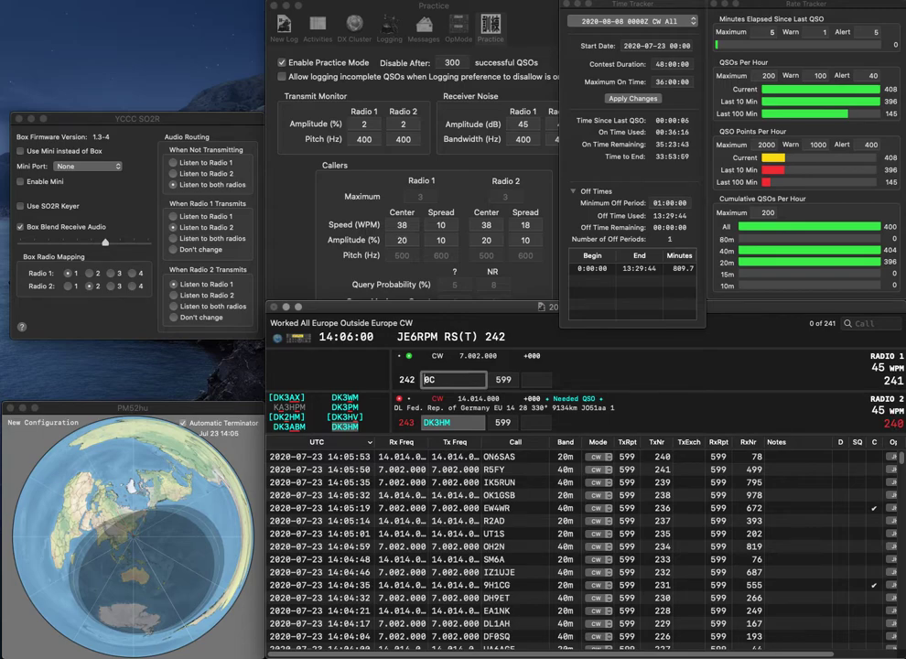
Complete the Radio 1 call as S50C and send its exchange
{"action": "type", "text": "S5"}
{"action": "key", "text": "Return"}
{"action": "key", "text": "space"}
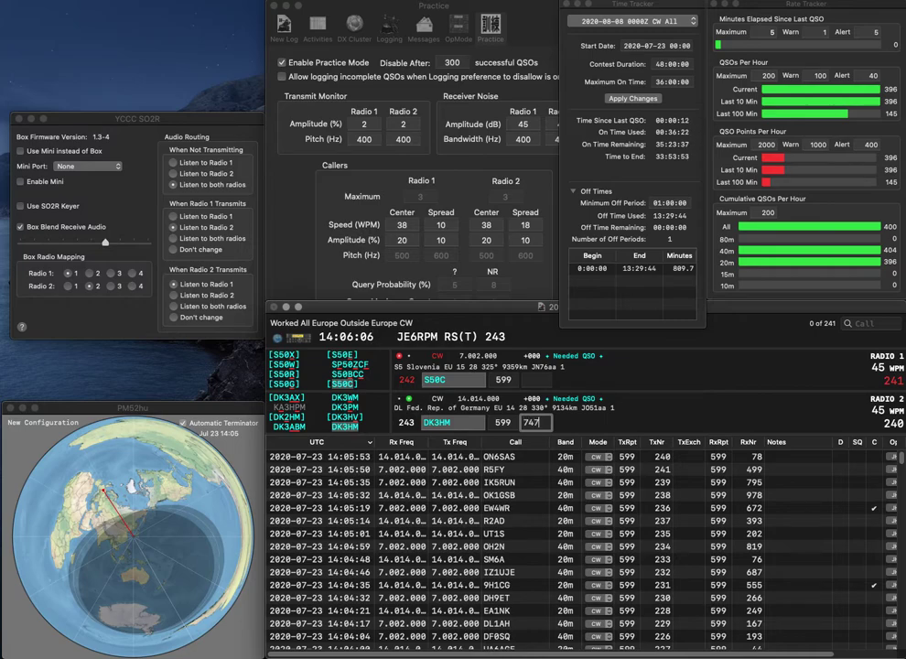
{"action": "key", "text": "Return"}
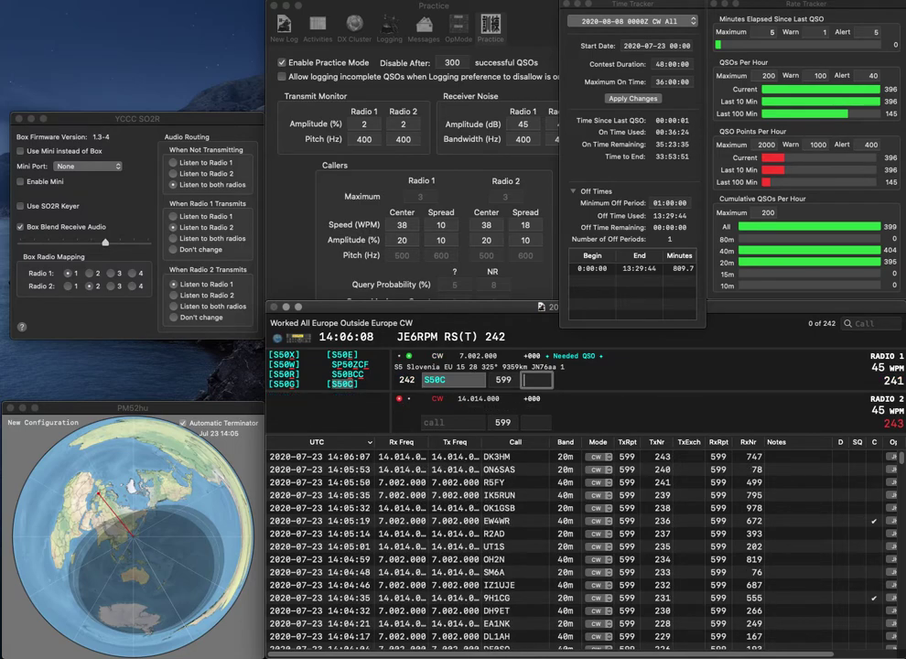
{"action": "type", "text": "213"}
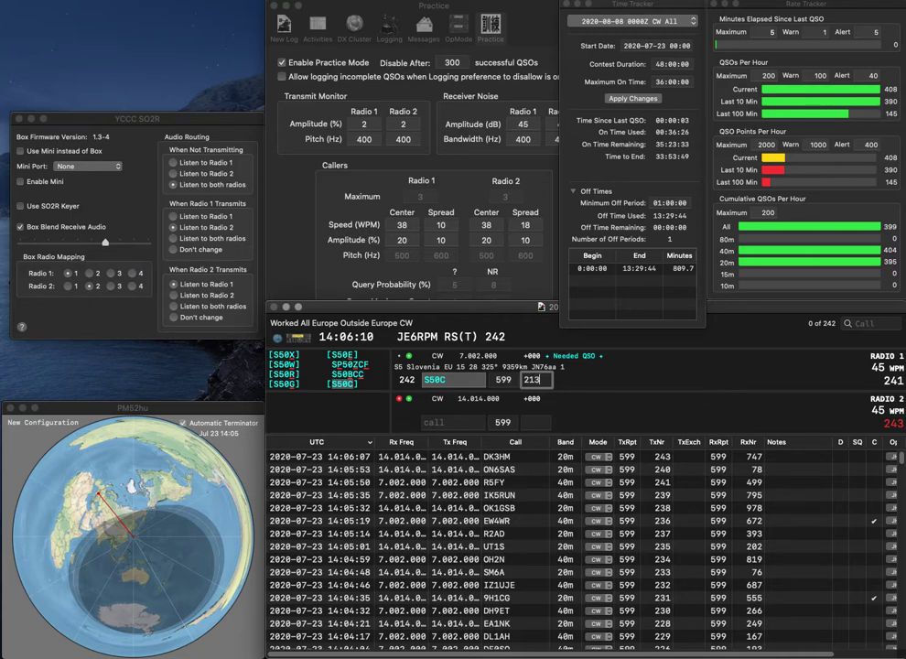
{"action": "key", "text": "Return"}
{"action": "type", "text": "DM3B"}
{"action": "key", "text": "Return"}
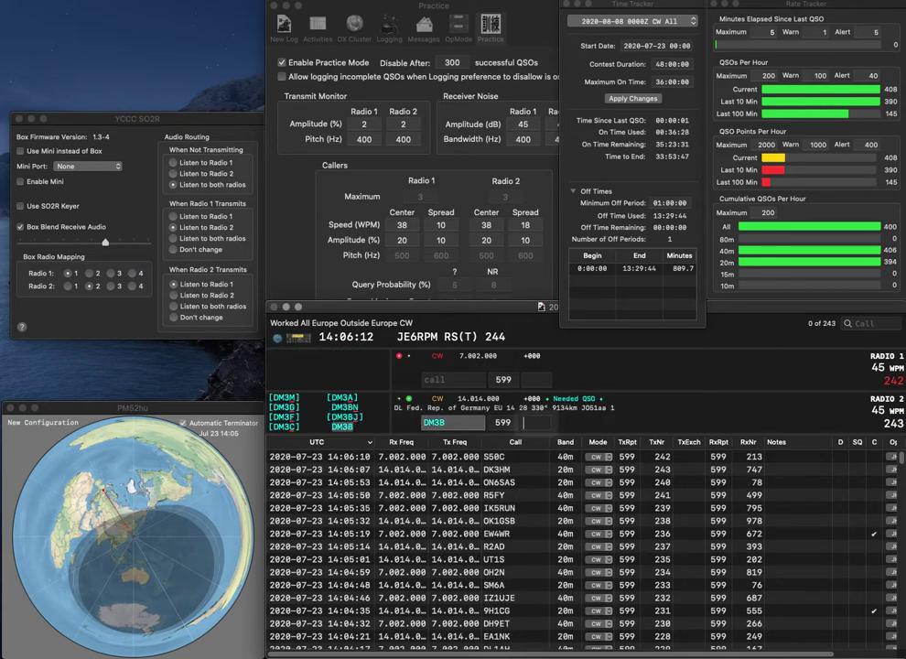
{"action": "type", "text": "HB8AFI"}
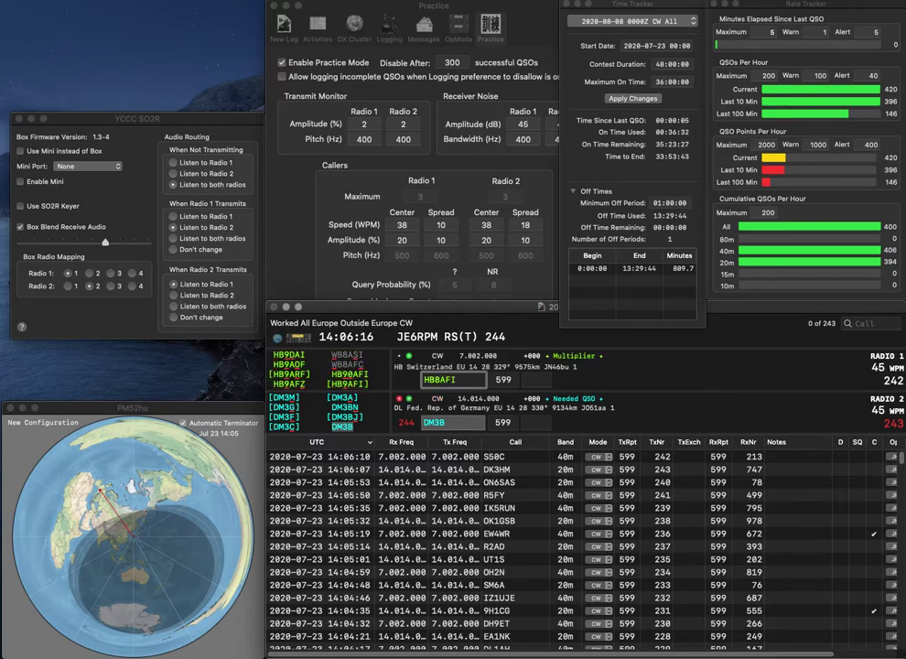
{"action": "key", "text": "BackSpace"}
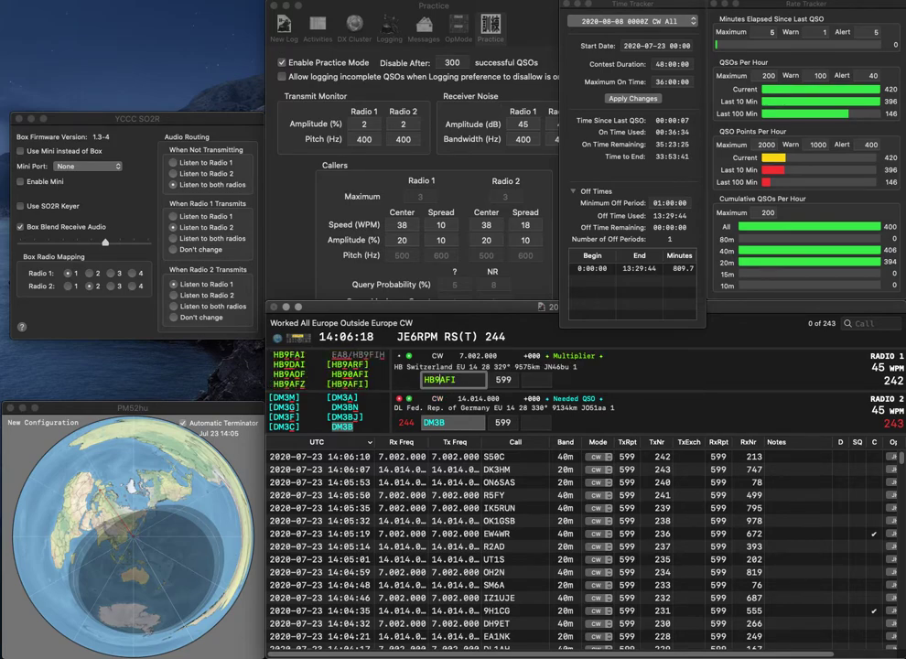
{"action": "type", "text": "9"}
{"action": "key", "text": "Return"}
{"action": "type", "text": "18"}
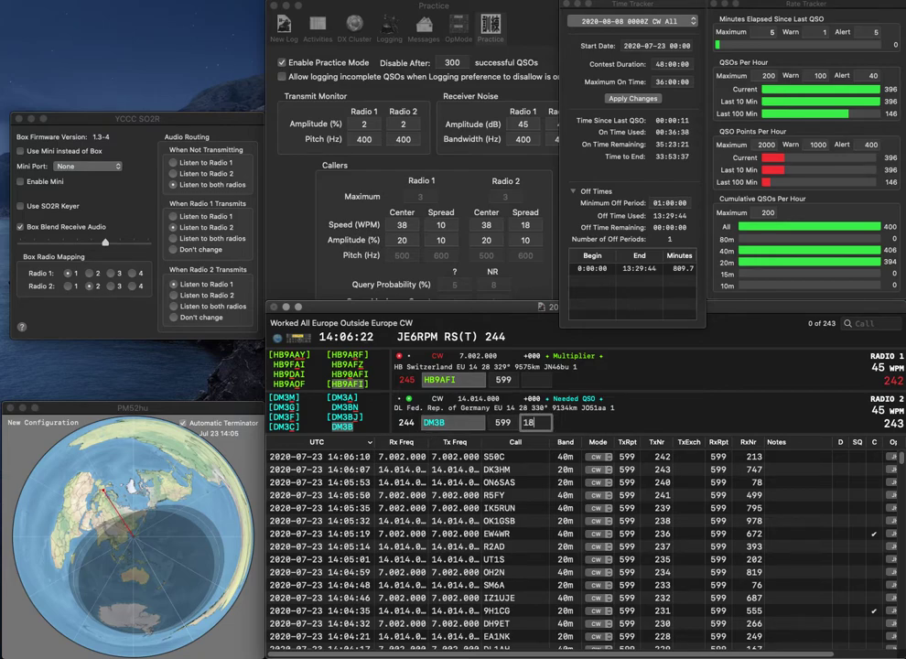
{"action": "type", "text": "5"}
{"action": "key", "text": "Return"}
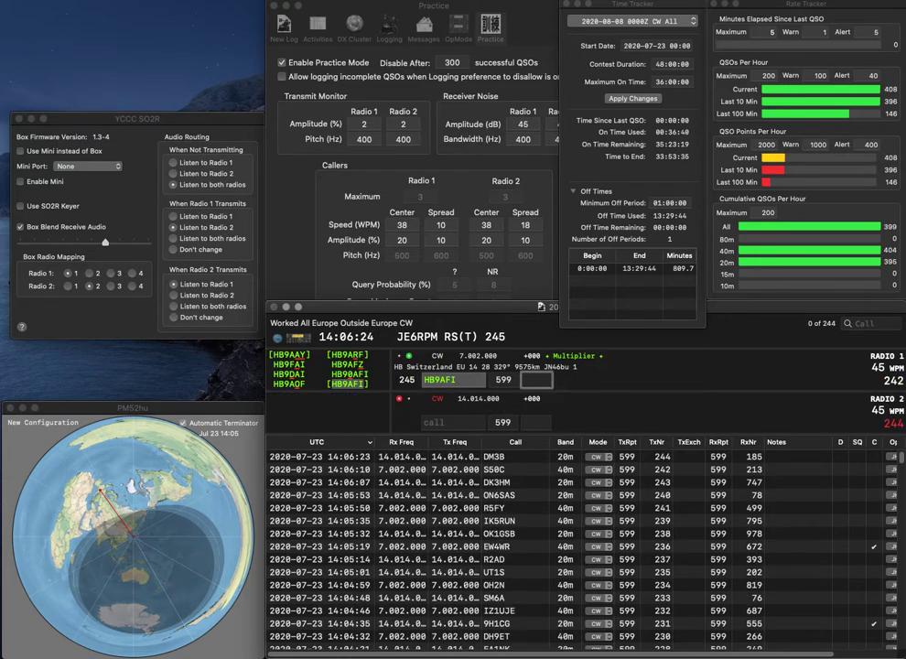
{"action": "type", "text": "535"}
{"action": "key", "text": "Return"}
{"action": "type", "text": "S5KI"}
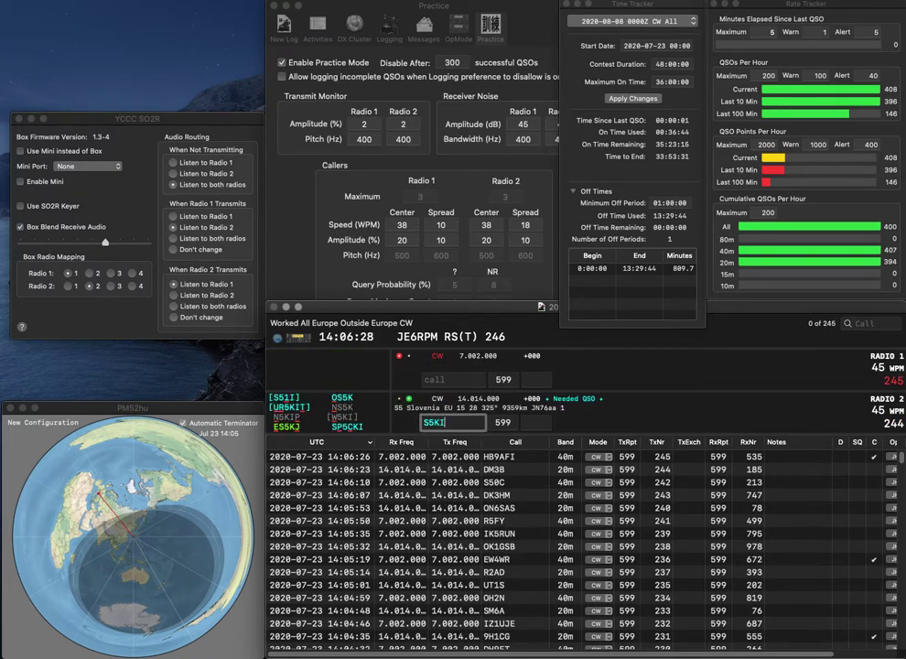
{"action": "key", "text": "Return"}
{"action": "type", "text": "2"}
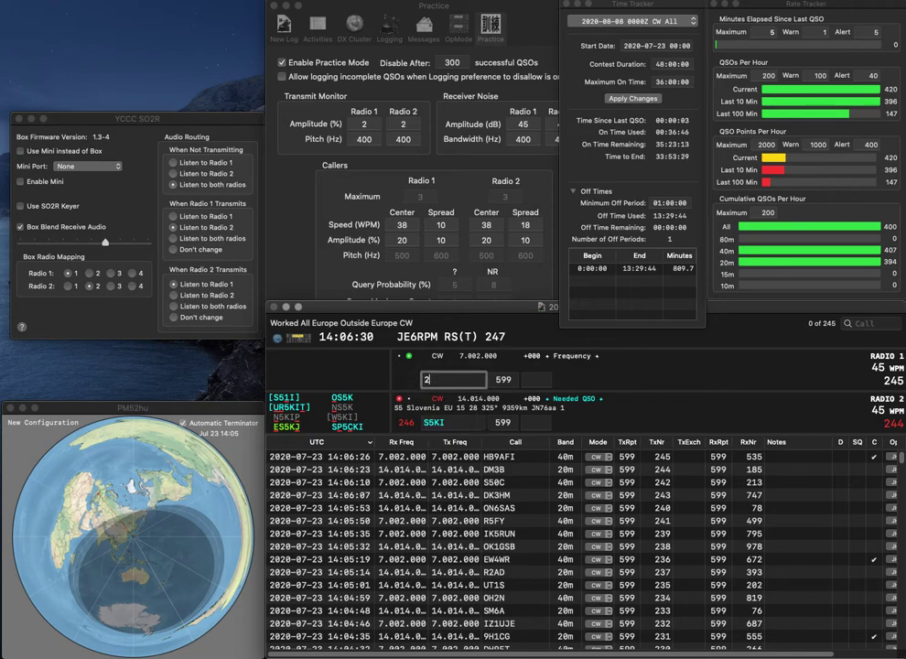
{"action": "type", "text": "GOM"}
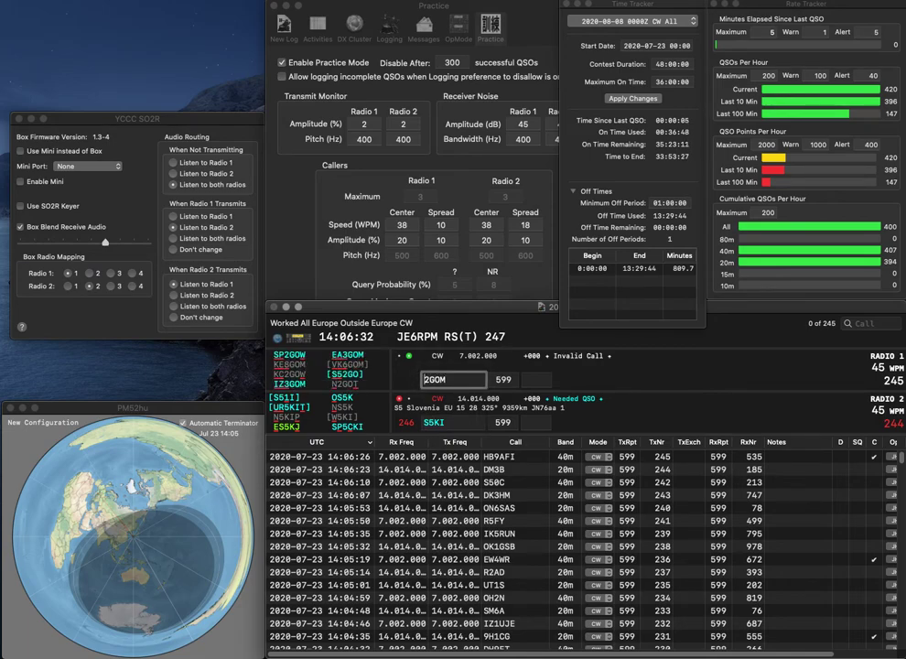
{"action": "key", "text": "Return"}
{"action": "key", "text": "Left"}
{"action": "key", "text": "Left"}
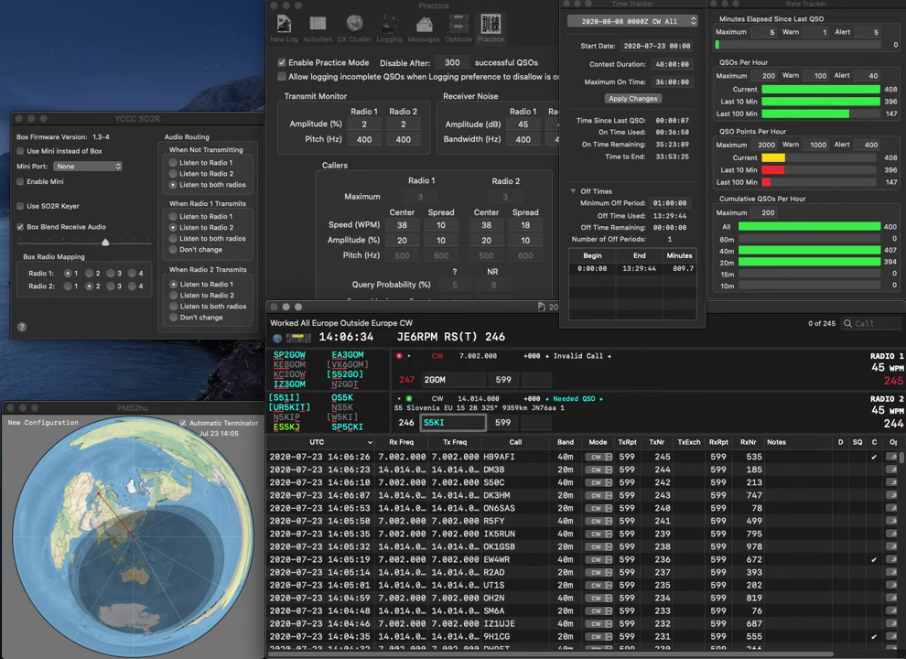
{"action": "type", "text": "4"}
{"action": "key", "text": "Delete"}
{"action": "key", "text": "Return"}
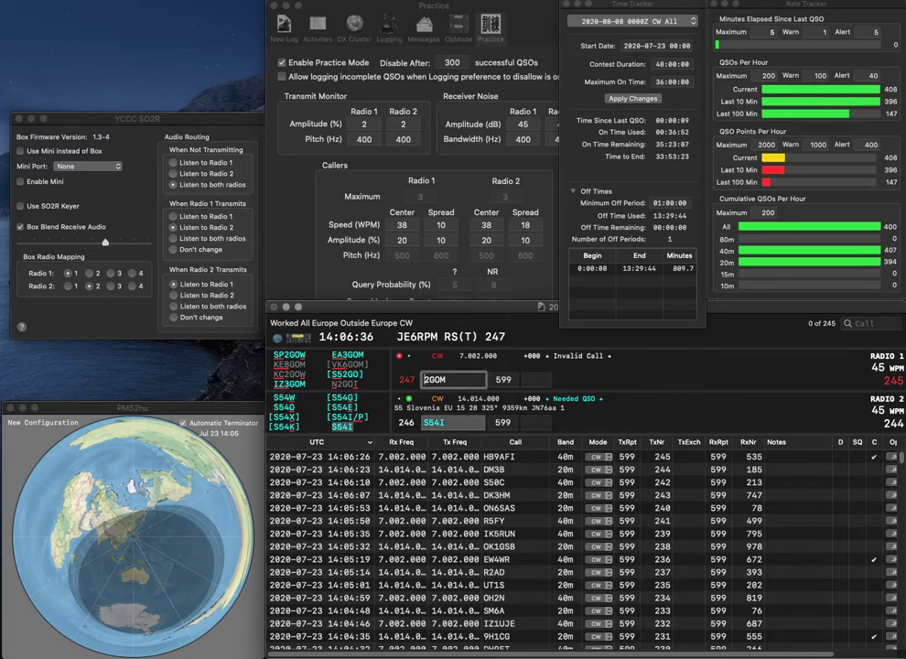
{"action": "type", "text": "S"}
{"action": "key", "text": "BackSpace"}
{"action": "type", "text": "EA"}
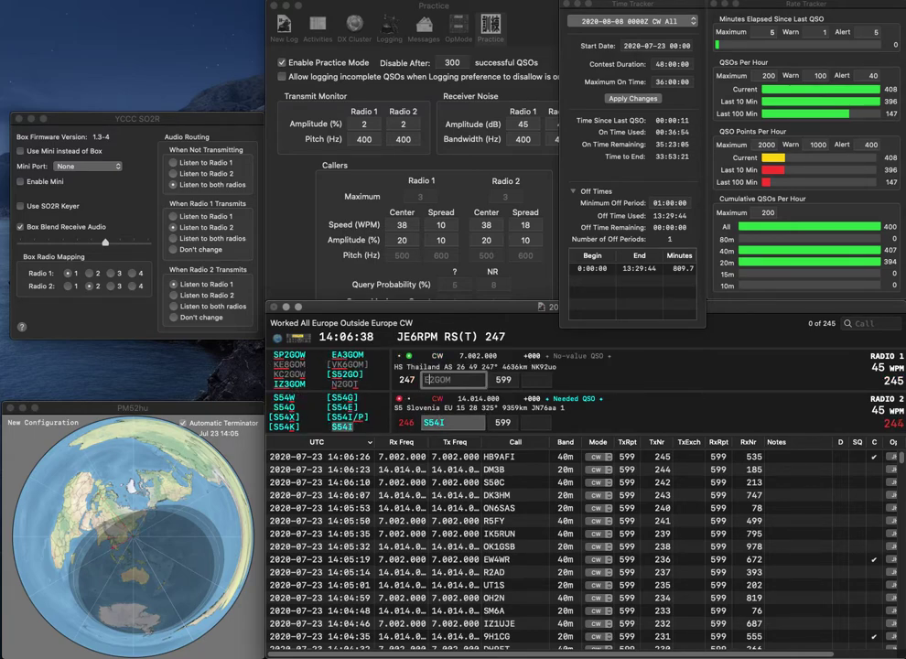
{"action": "key", "text": "Delete"}
{"action": "type", "text": "3"}
{"action": "key", "text": "Return"}
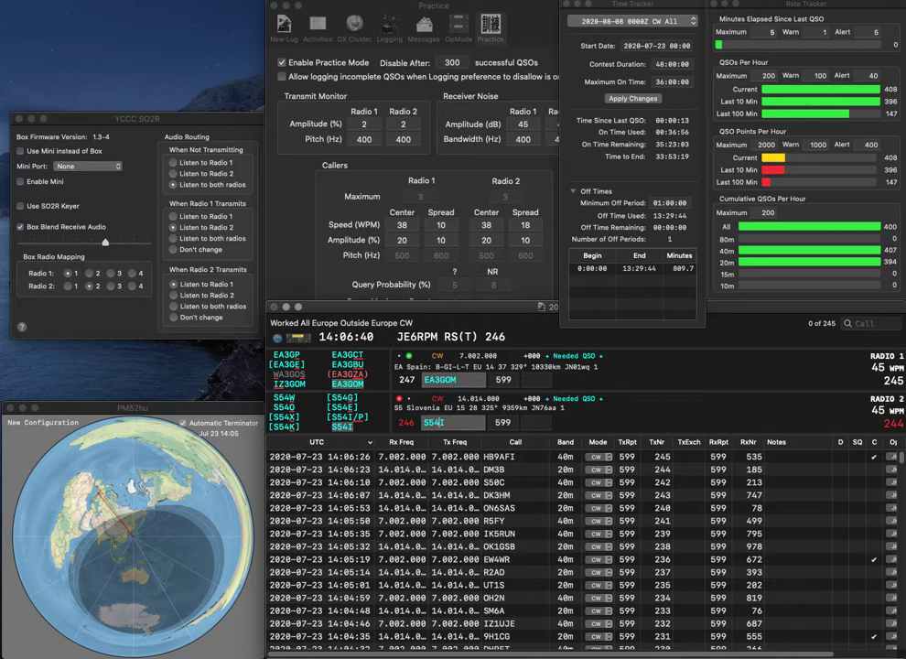
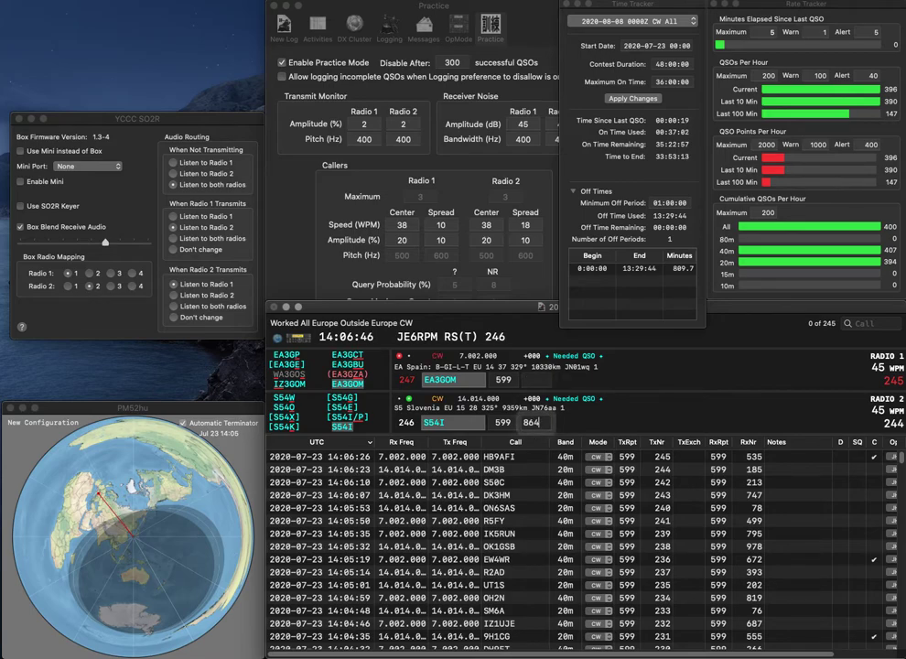
{"action": "key", "text": "Return"}
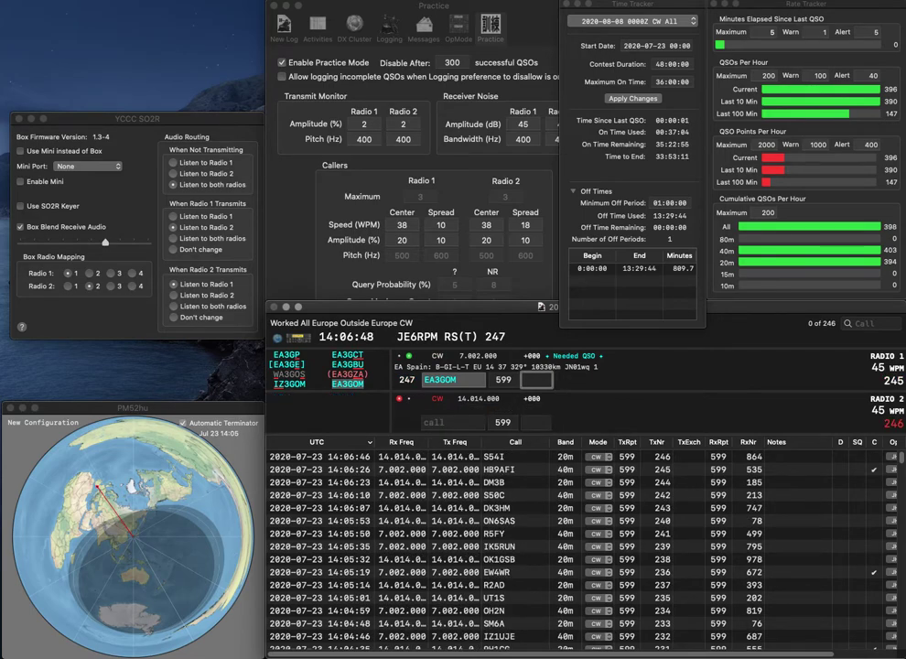
{"action": "type", "text": "298"}
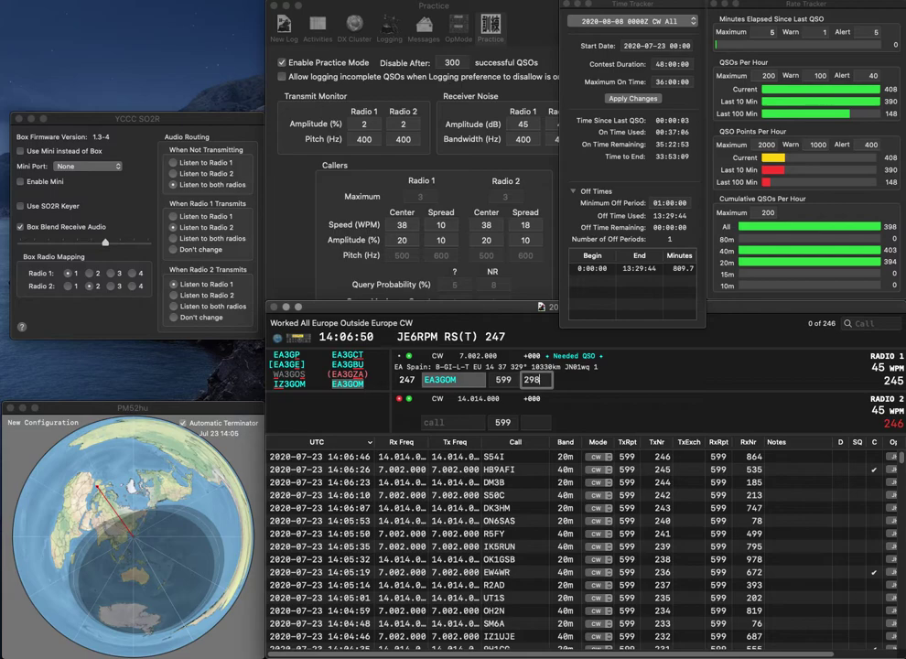
{"action": "key", "text": "Return"}
Answer DF9TF on Radio 2 and 9H8S on Radio 1, sending their exchanges
{"action": "type", "text": "9TF"}
{"action": "key", "text": "Home"}
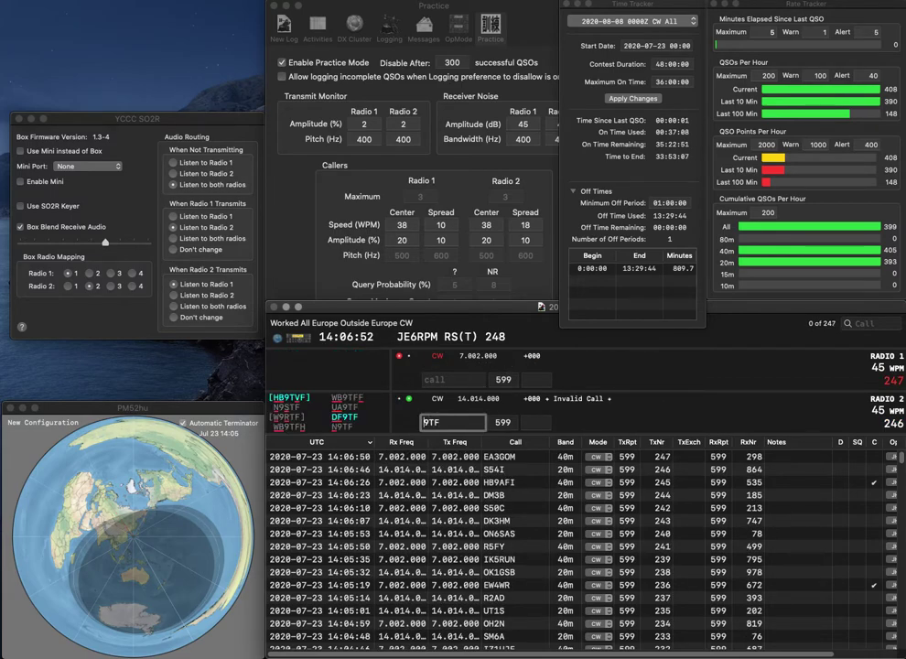
{"action": "type", "text": "DF"}
{"action": "key", "text": "Return"}
{"action": "type", "text": "H8S"}
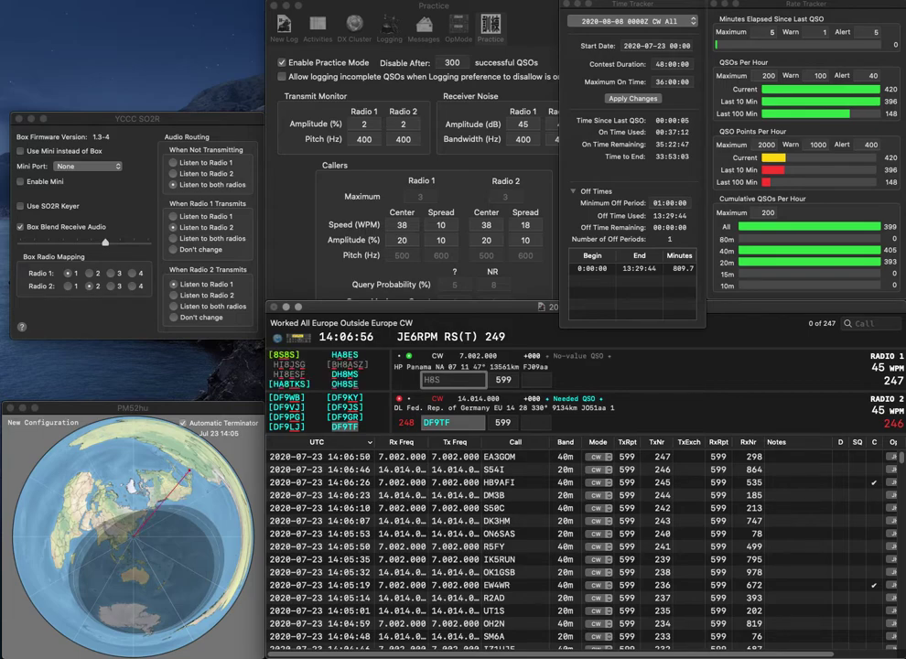
{"action": "type", "text": "9"}
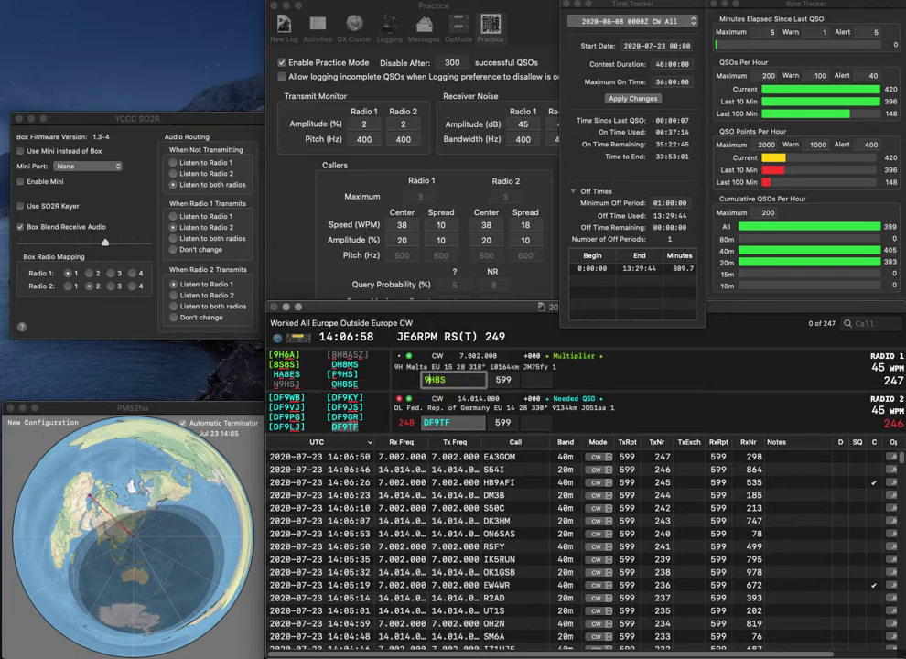
{"action": "key", "text": "Return"}
Try changing the Radio 1 call to 9H8H
{"action": "key", "text": "End"}
{"action": "type", "text": "H"}
{"action": "key", "text": "BackSpace"}
{"action": "key", "text": "BackSpace"}
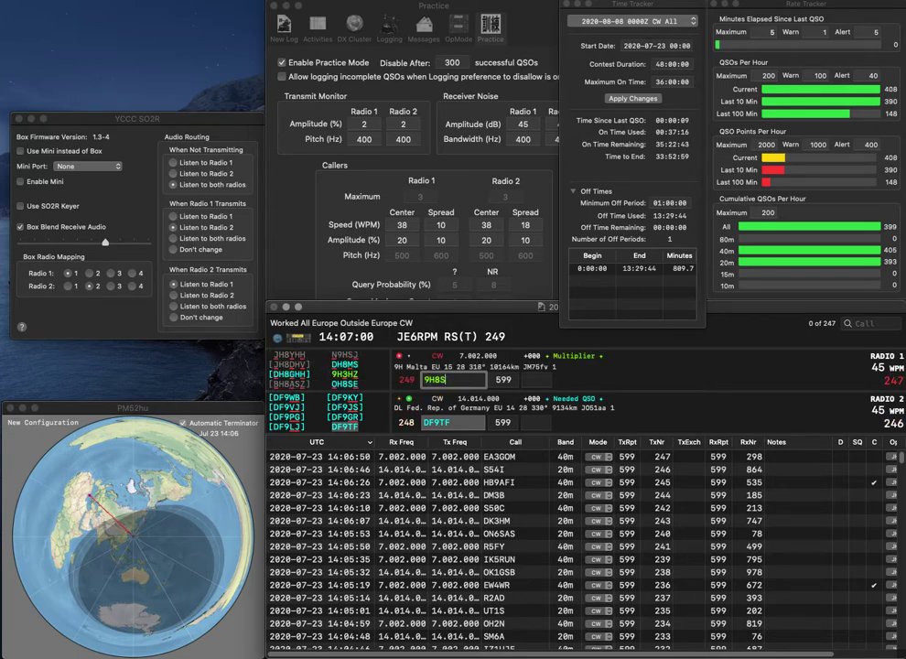
{"action": "type", "text": "H"}
{"action": "left_click", "coordinate": [435, 423]}
{"action": "key", "text": "Tab"}
{"action": "type", "text": "977"}
{"action": "key", "text": "Return"}
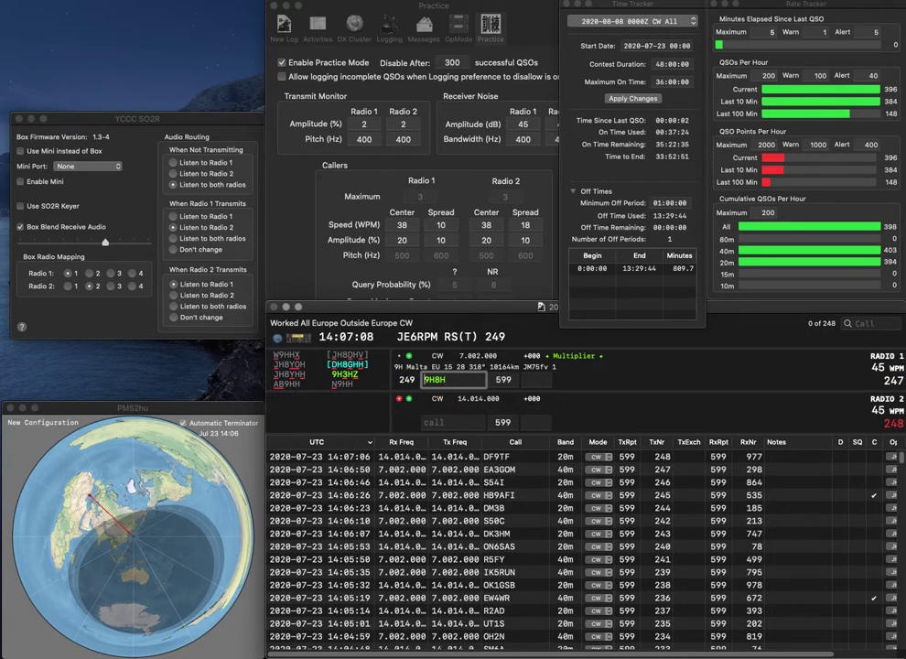
Correct the Radio 1 call to 8S8S and send its exchange
{"action": "key", "text": "BackSpace"}
{"action": "type", "text": "8"}
{"action": "key", "text": "Right"}
{"action": "key", "text": "BackSpace"}
{"action": "type", "text": "S"}
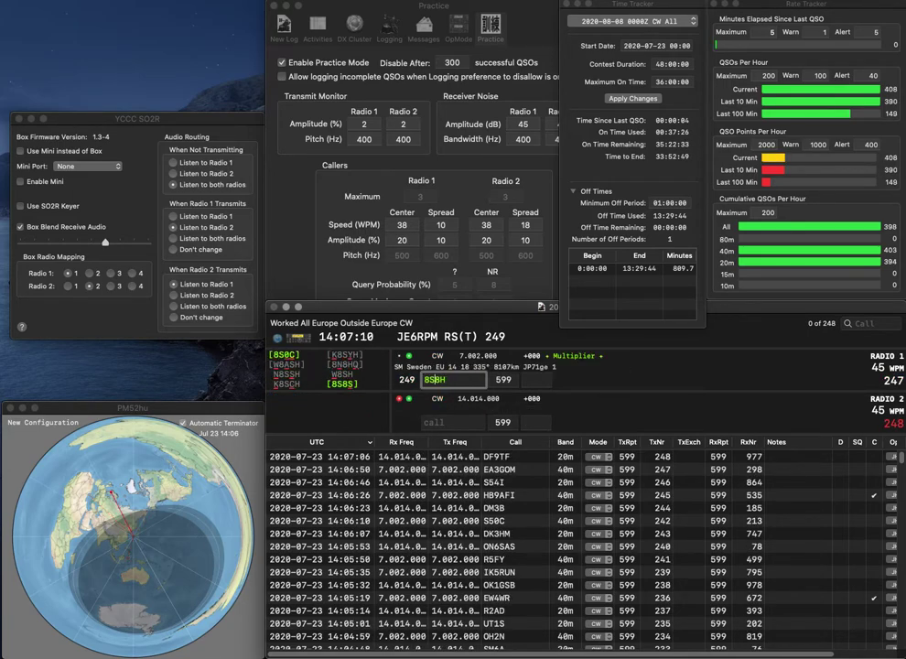
{"action": "key", "text": "BackSpace"}
{"action": "type", "text": "S"}
{"action": "key", "text": "Return"}
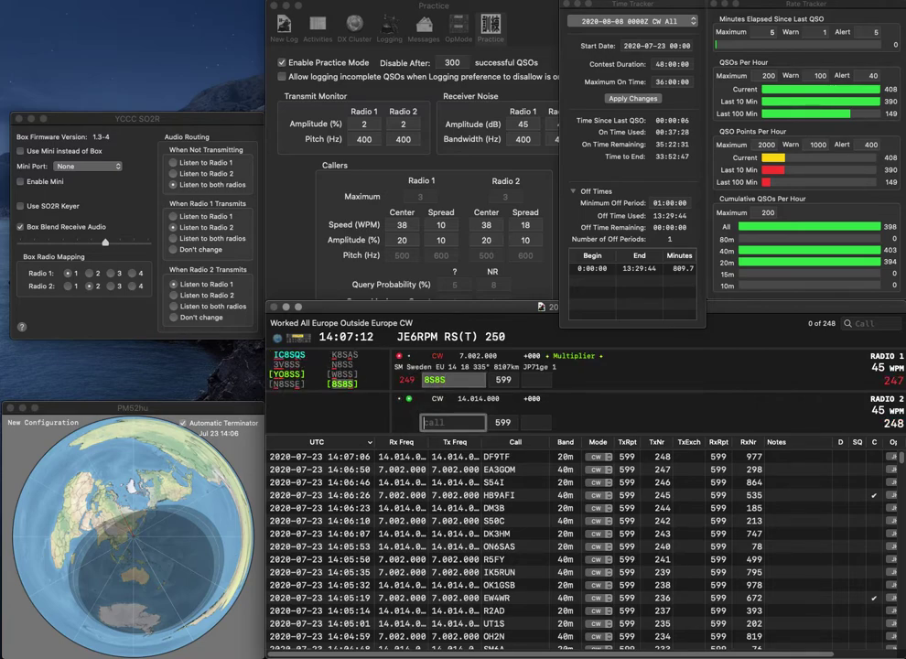
{"action": "type", "text": "HB9B"}
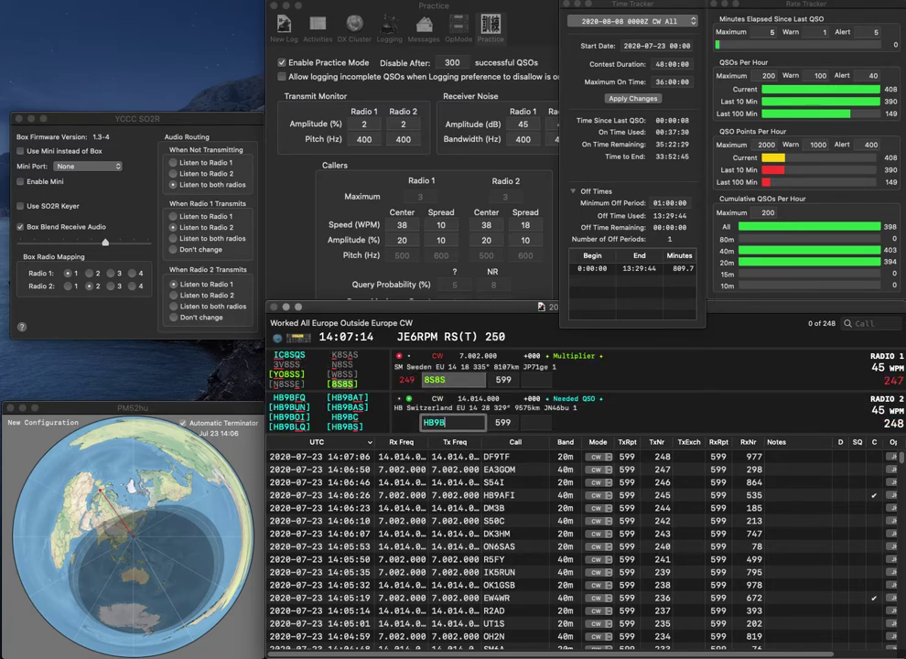
{"action": "type", "text": "XE"}
{"action": "key", "text": "Return"}
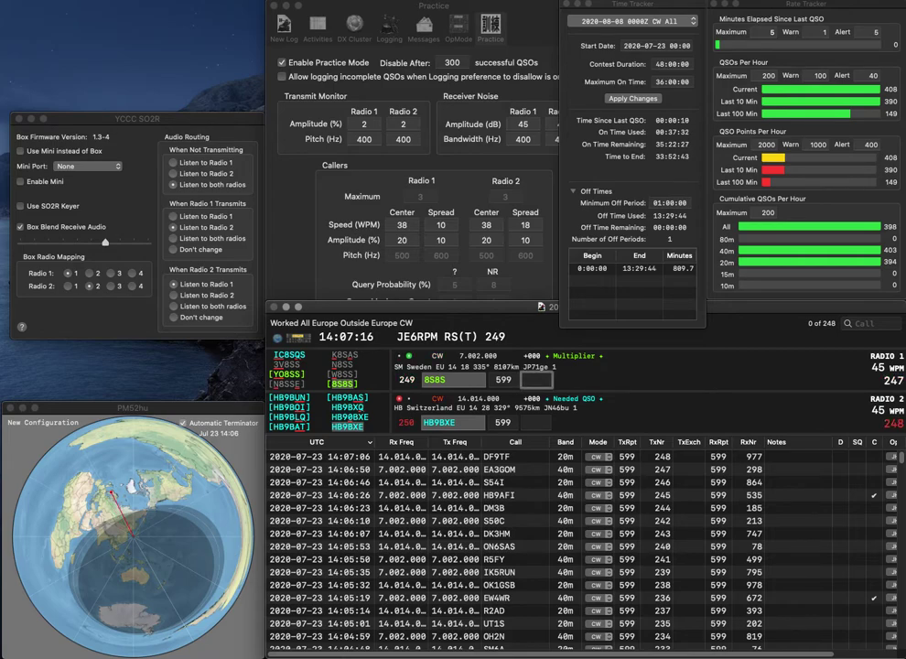
Log 8S8S on Radio 1 with received number 482 and HB9BXE on Radio 2 with 70
{"action": "type", "text": "482"}
{"action": "key", "text": "Return"}
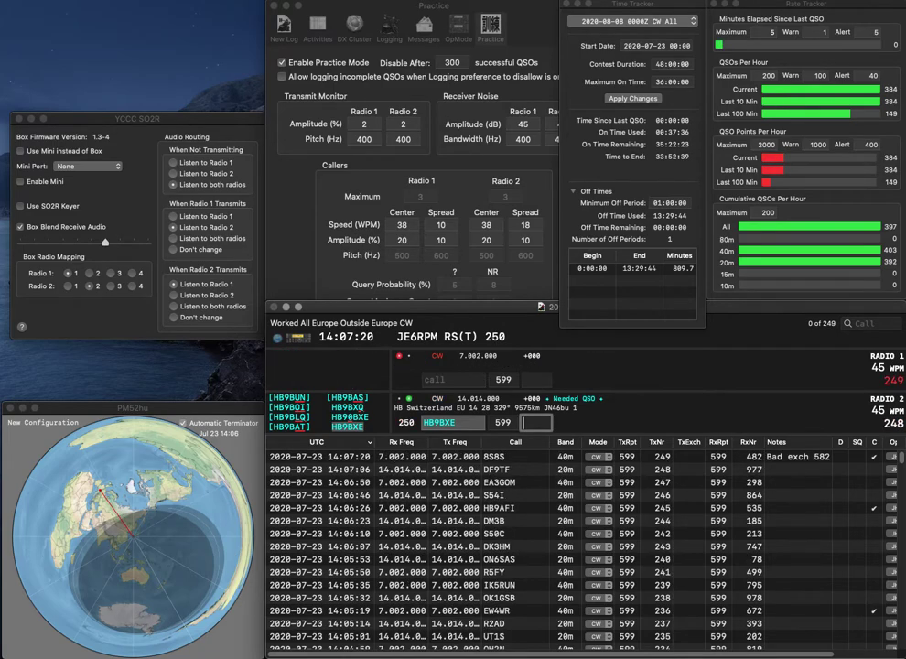
{"action": "type", "text": "70"}
{"action": "key", "text": "Return"}
Send the partial call 9ADR on Radio 1 and answer IO2CJ on Radio 2
{"action": "type", "text": "9"}
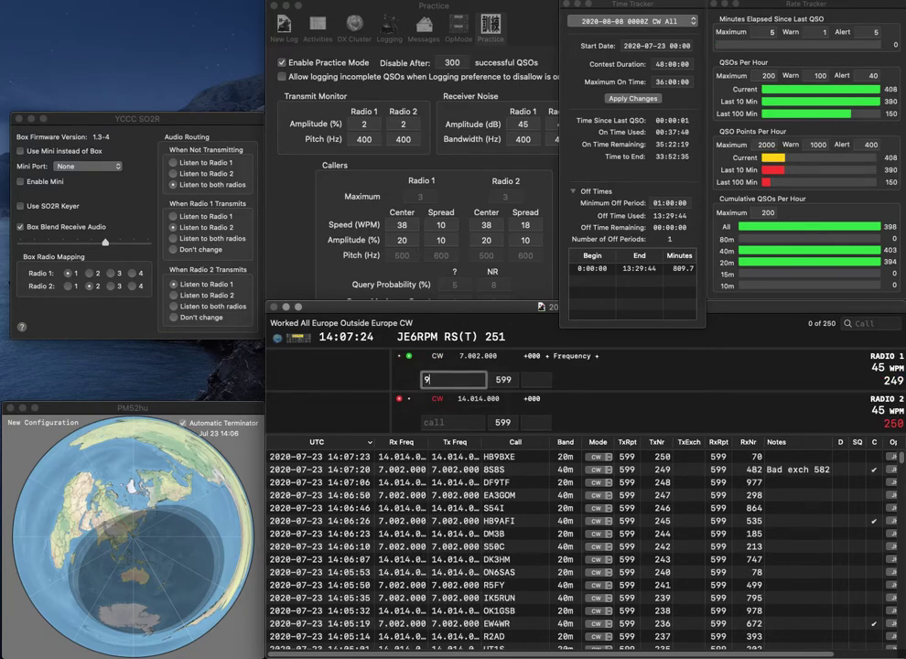
{"action": "type", "text": "ADR"}
{"action": "key", "text": "Return"}
{"action": "type", "text": "IO2CJ"}
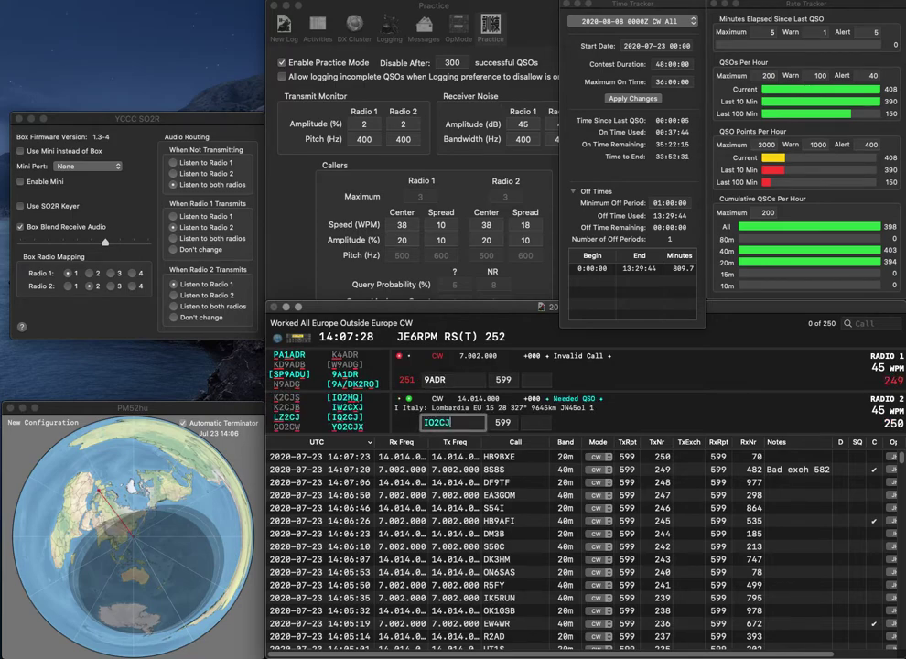
{"action": "key", "text": "Return"}
{"action": "key", "text": "Return"}
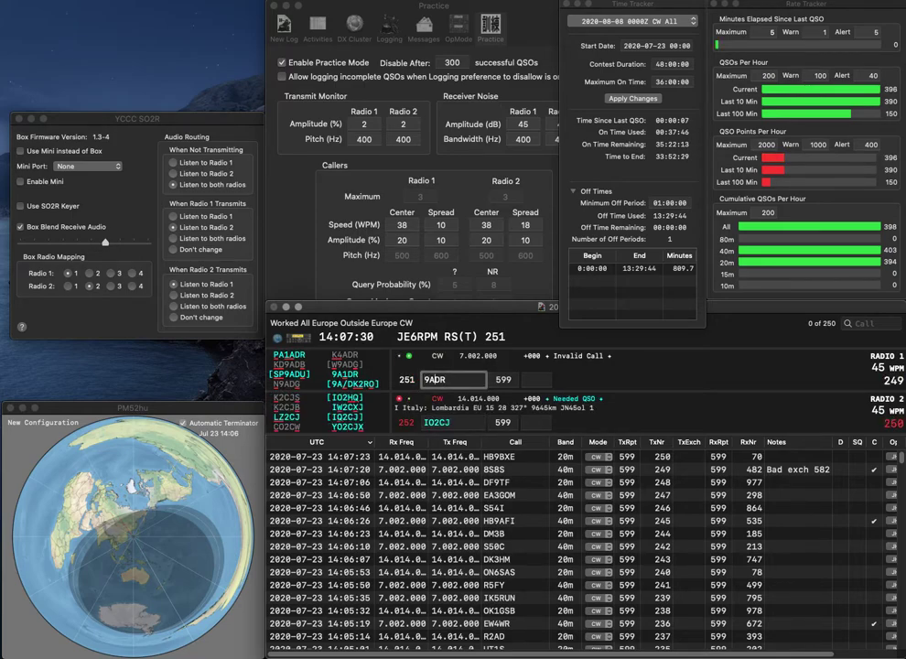
Correct the Radio 1 call to 9A1DR, send its exchange and enter 4 as the first digit of its received number
{"action": "type", "text": "1"}
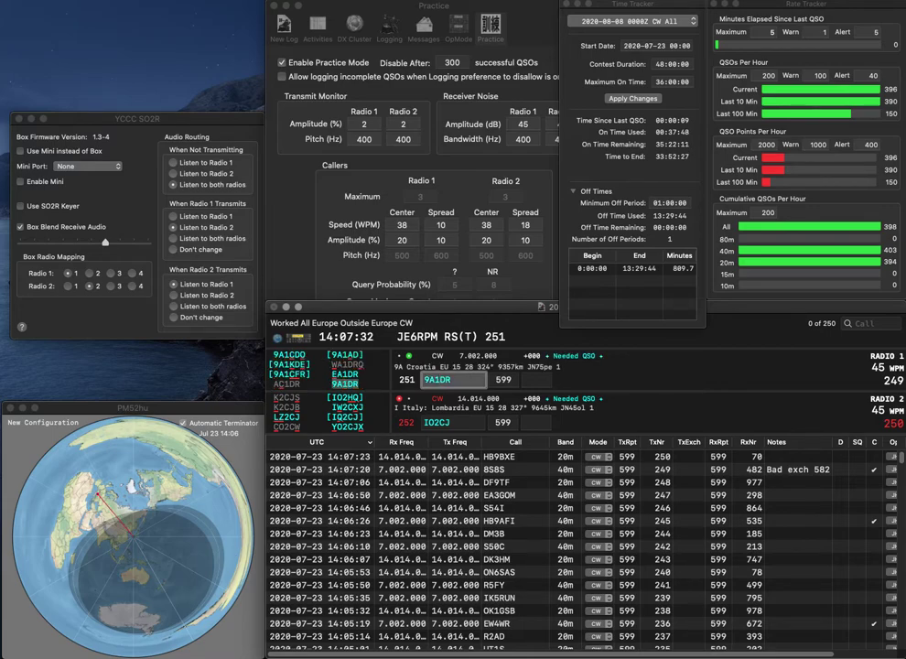
{"action": "key", "text": "space"}
{"action": "type", "text": "4"}
{"action": "key", "text": "Tab"}
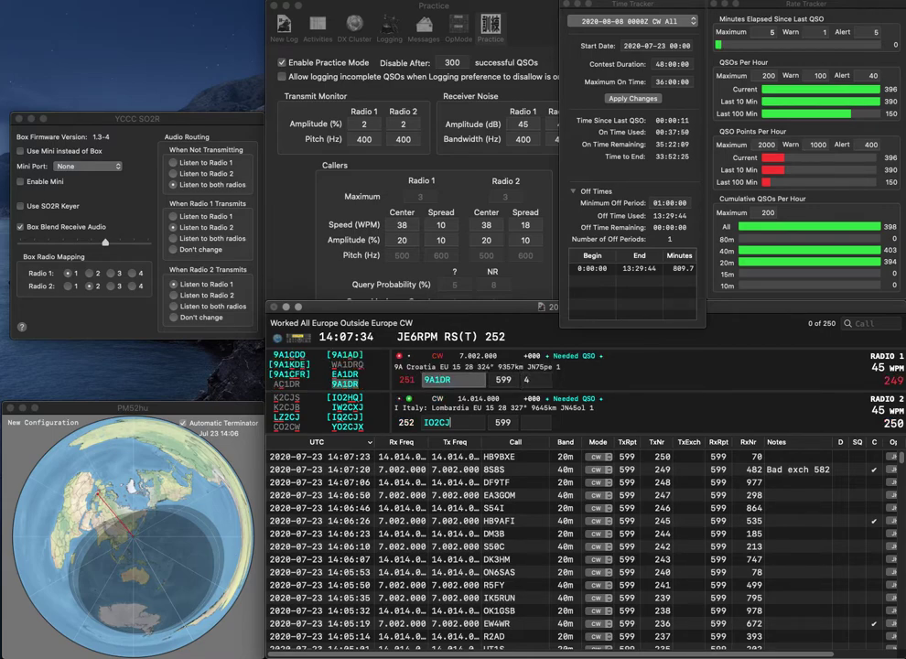
Correct the Radio 2 call to IQ2CJ and send its exchange
{"action": "key", "text": "Right"}
{"action": "key", "text": "Delete"}
{"action": "type", "text": "Q"}
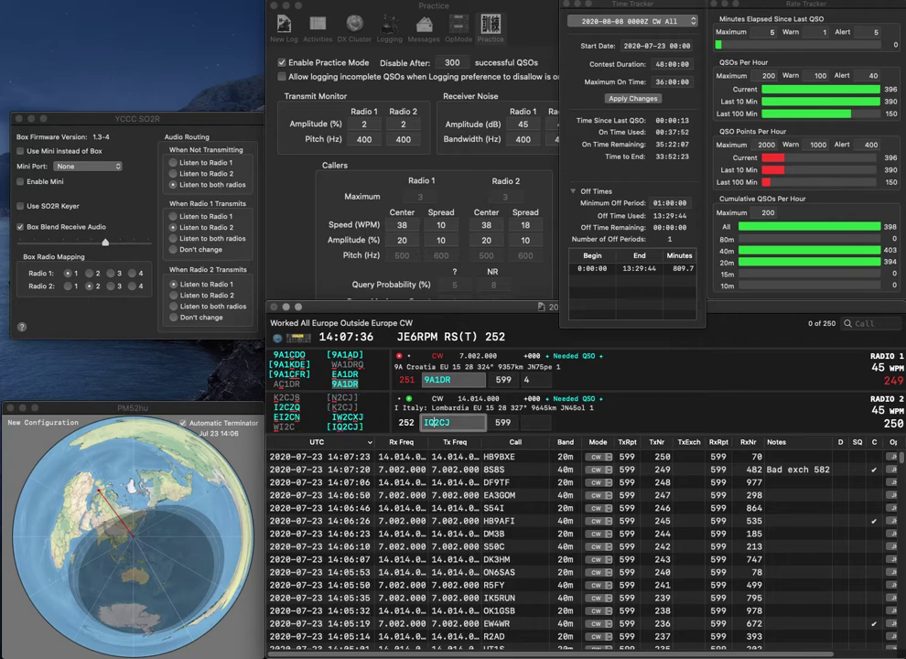
{"action": "key", "text": "Tab"}
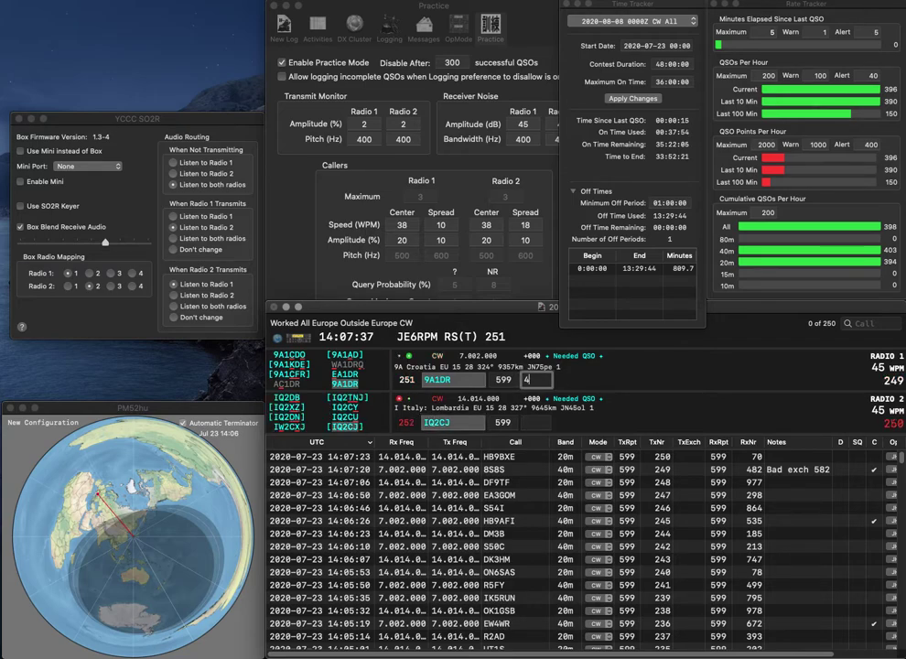
Log 9A1DR on Radio 1 with received number 450 and IQ2CJ on Radio 2 with 176
{"action": "type", "text": "50"}
{"action": "key", "text": "Return"}
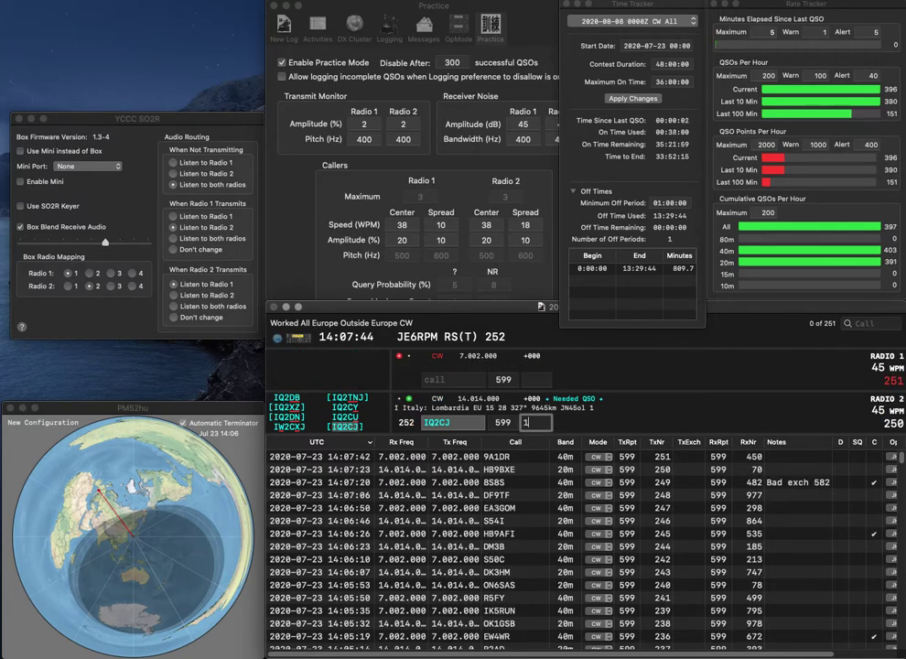
{"action": "type", "text": "176"}
{"action": "key", "text": "Return"}
Answer RA3RPS on Radio 1 and send its exchange
{"action": "type", "text": "3RPS"}
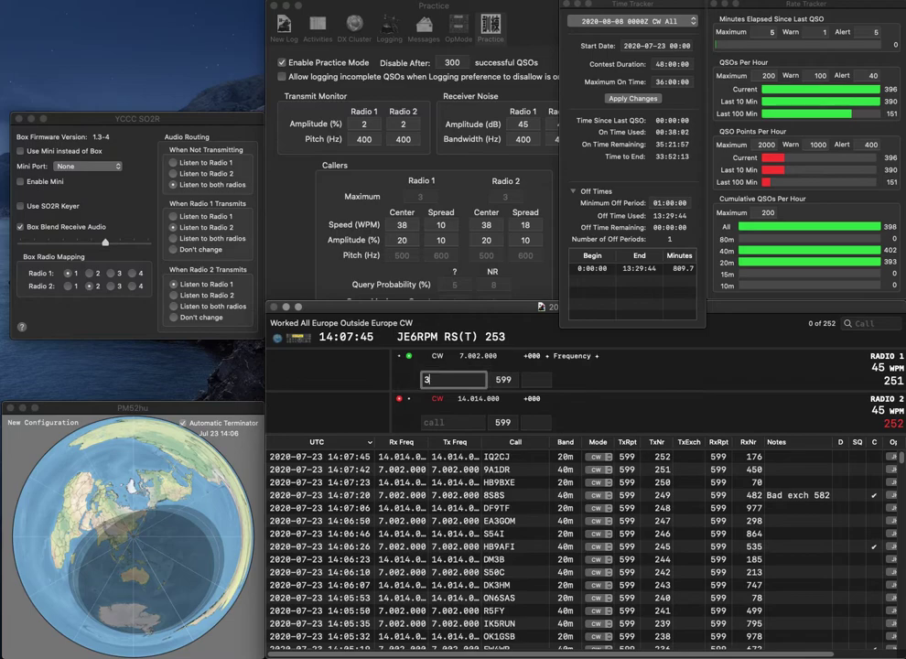
{"action": "key", "text": "Home"}
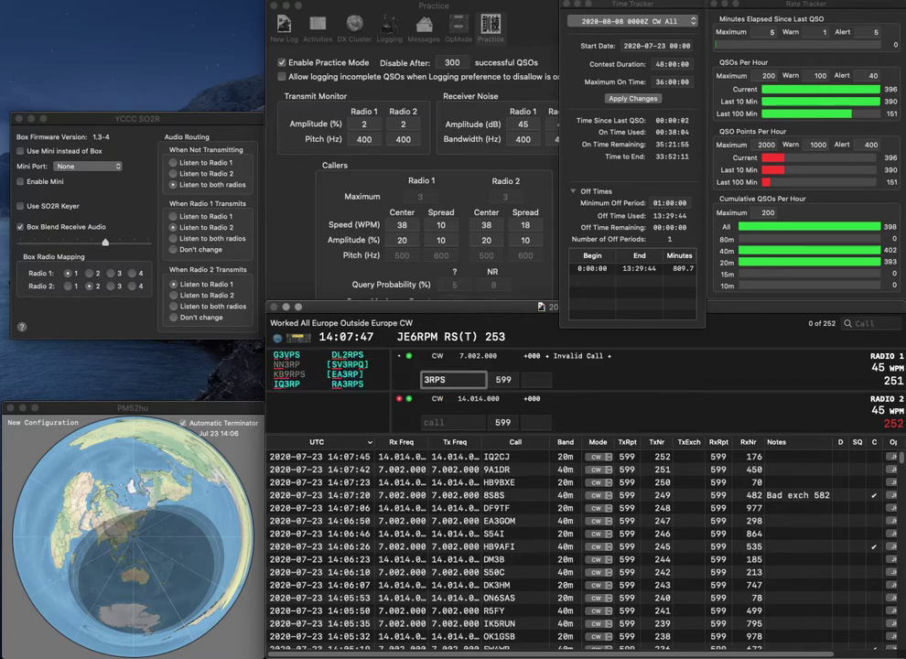
{"action": "type", "text": "RA"}
{"action": "key", "text": "Return"}
{"action": "type", "text": "3I"}
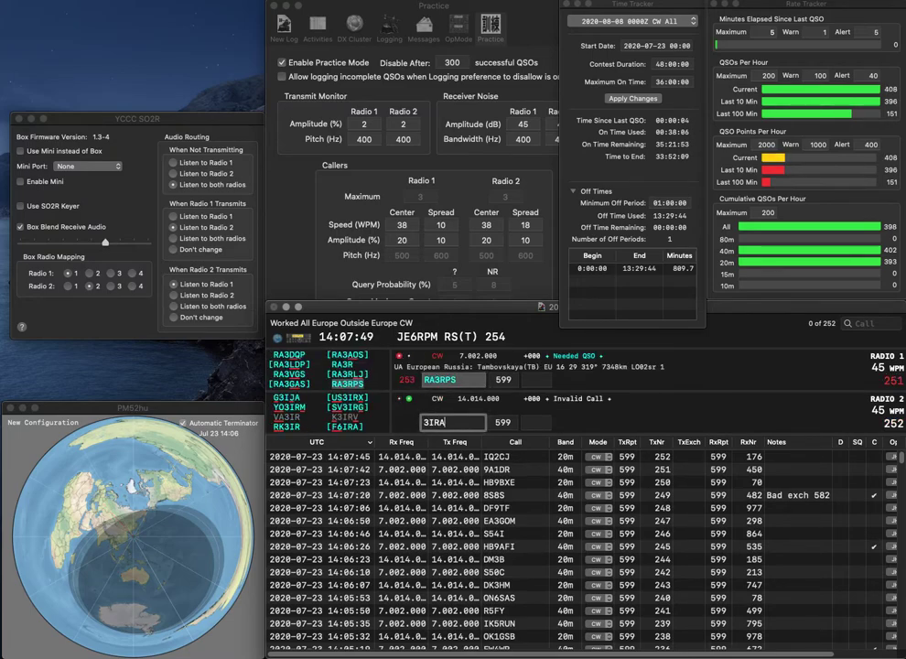
{"action": "type", "text": "G"}
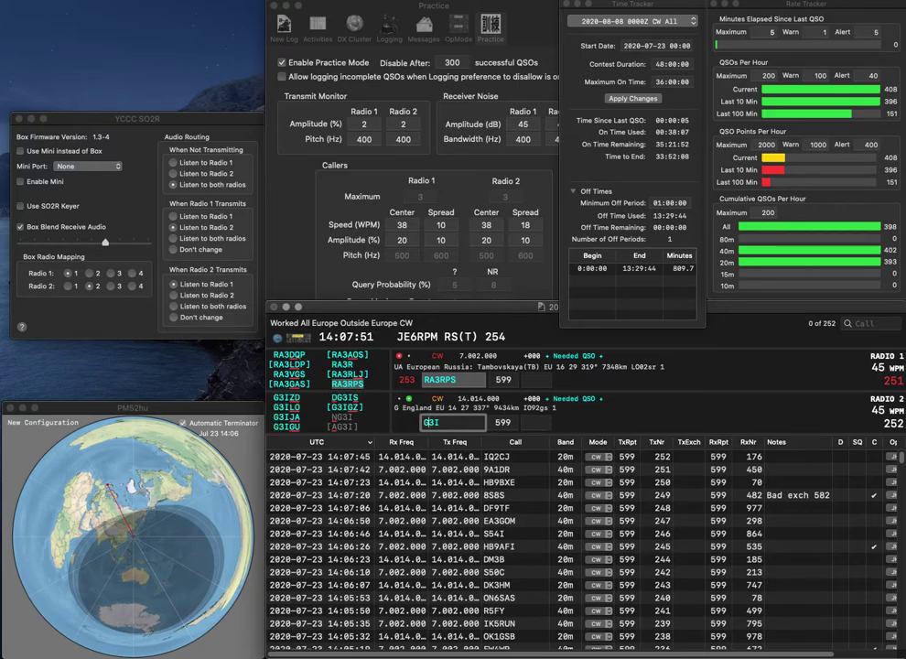
{"action": "key", "text": "Return"}
{"action": "key", "text": "Tab"}
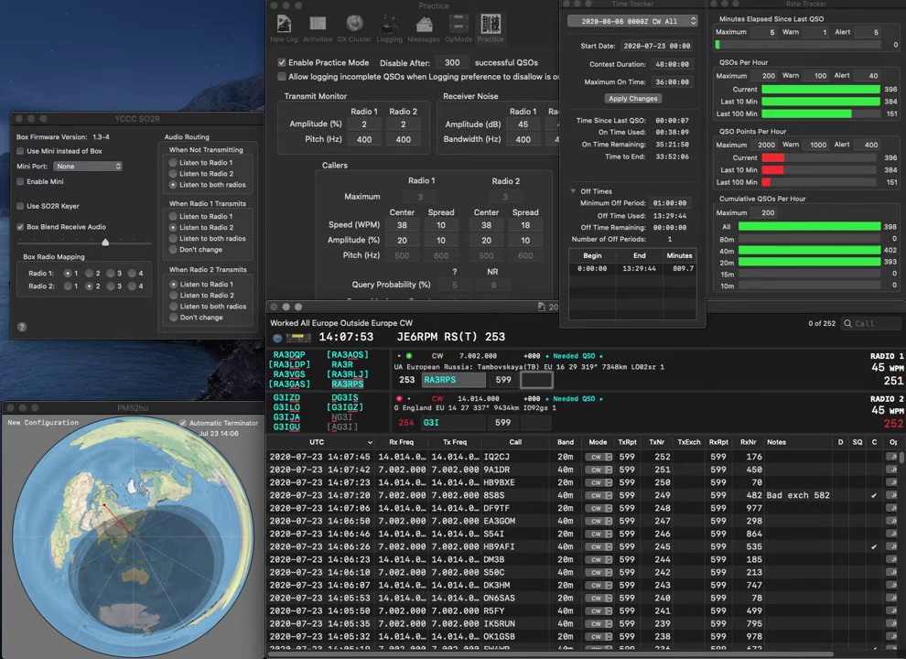
{"action": "type", "text": "732"}
{"action": "key", "text": "Return"}
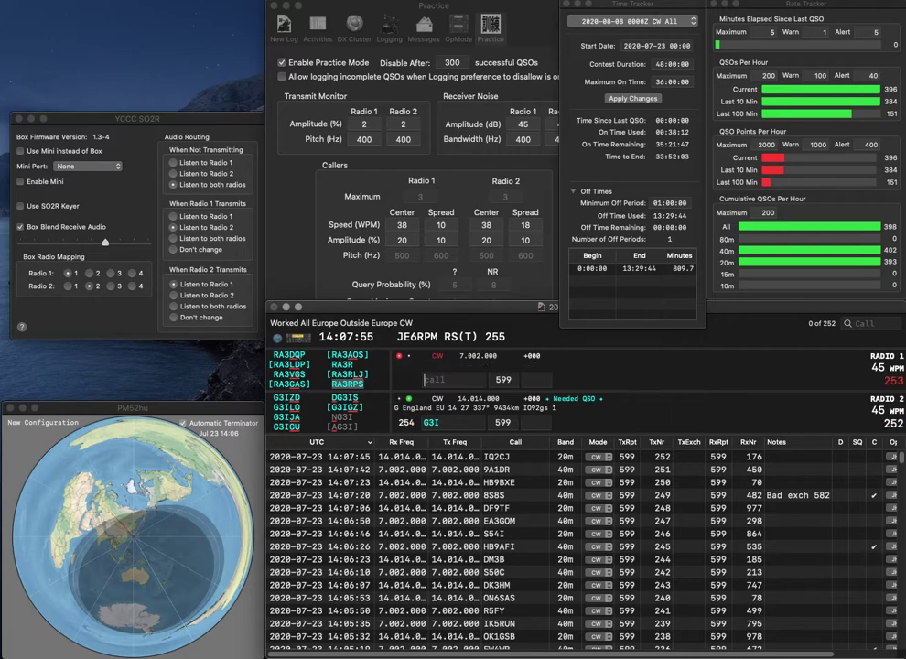
{"action": "type", "text": "AR"}
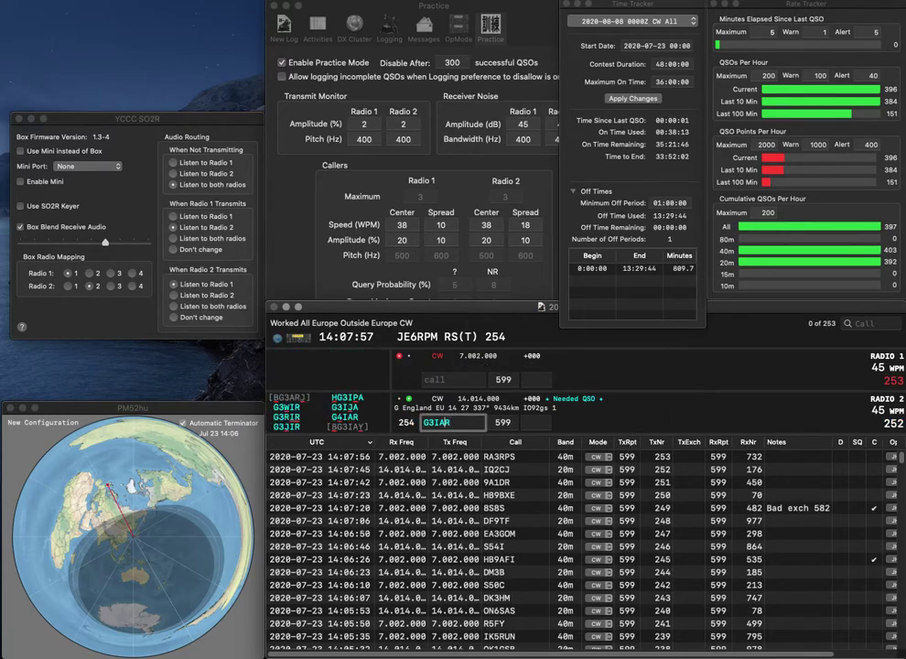
{"action": "key", "text": "Left"}
{"action": "key", "text": "Left"}
{"action": "key", "text": "Left"}
{"action": "key", "text": "BackSpace"}
{"action": "type", "text": "4"}
{"action": "key", "text": "Return"}
{"action": "type", "text": "SM5"}
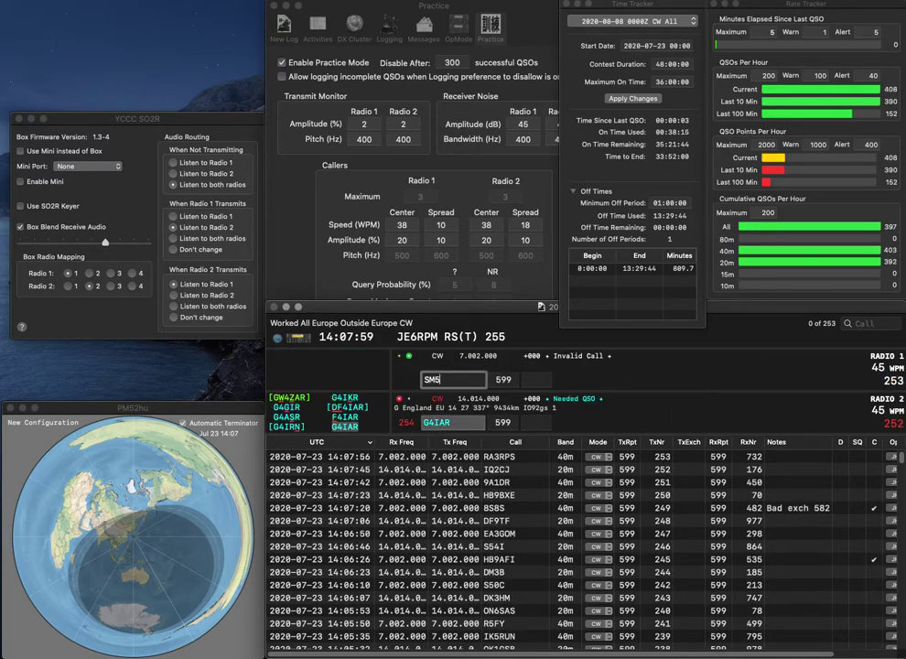
{"action": "type", "text": "BJT"}
{"action": "key", "text": "Return"}
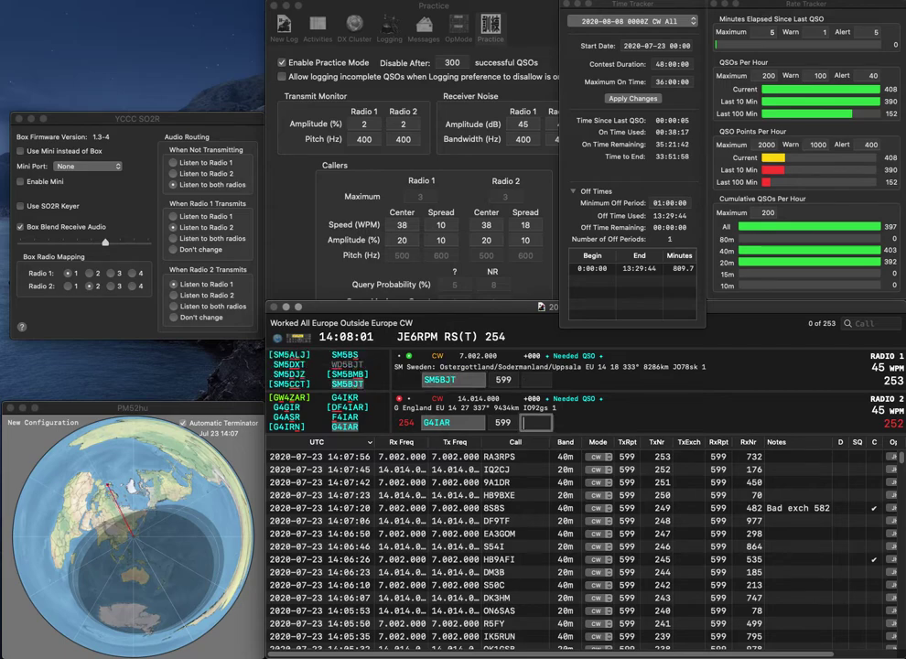
{"action": "type", "text": "362"}
{"action": "key", "text": "Return"}
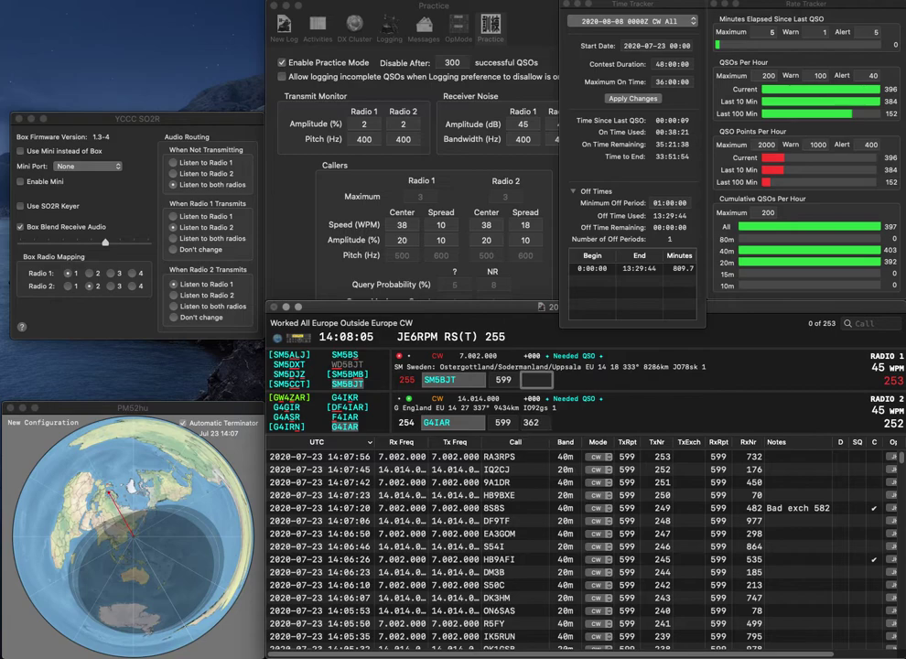
{"action": "type", "text": "603"}
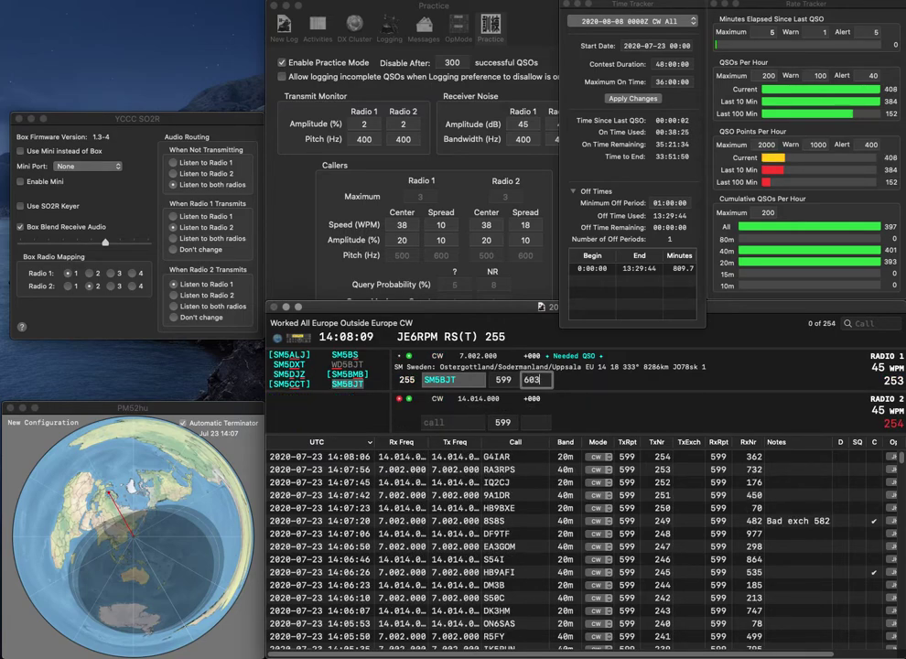
{"action": "key", "text": "Return"}
Send the partial call EAX on Radio 2
{"action": "type", "text": "X"}
{"action": "key", "text": "Left"}
{"action": "type", "text": "EA"}
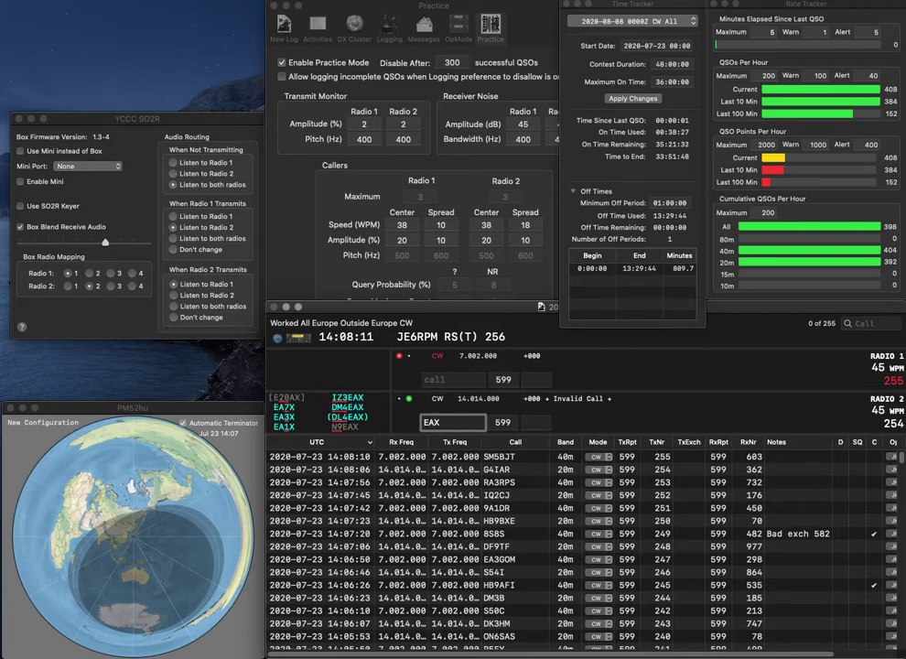
{"action": "key", "text": "Return"}
Answer M0LED on Radio 1 and correct the Radio 2 call to EA1X, sending both exchanges
{"action": "type", "text": "M0"}
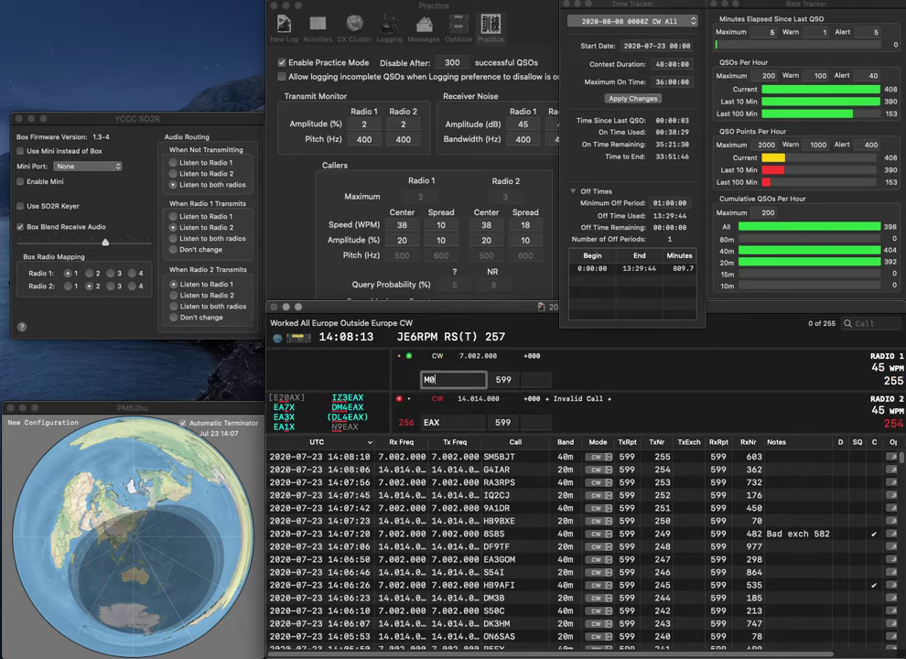
{"action": "type", "text": "LED"}
{"action": "key", "text": "Return"}
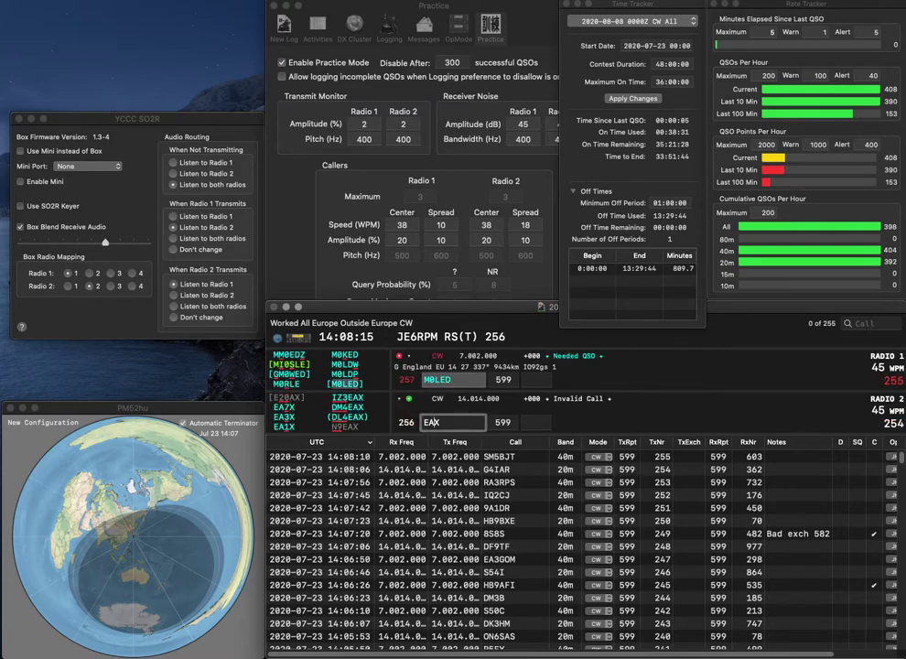
{"action": "type", "text": "1"}
{"action": "key", "text": "Return"}
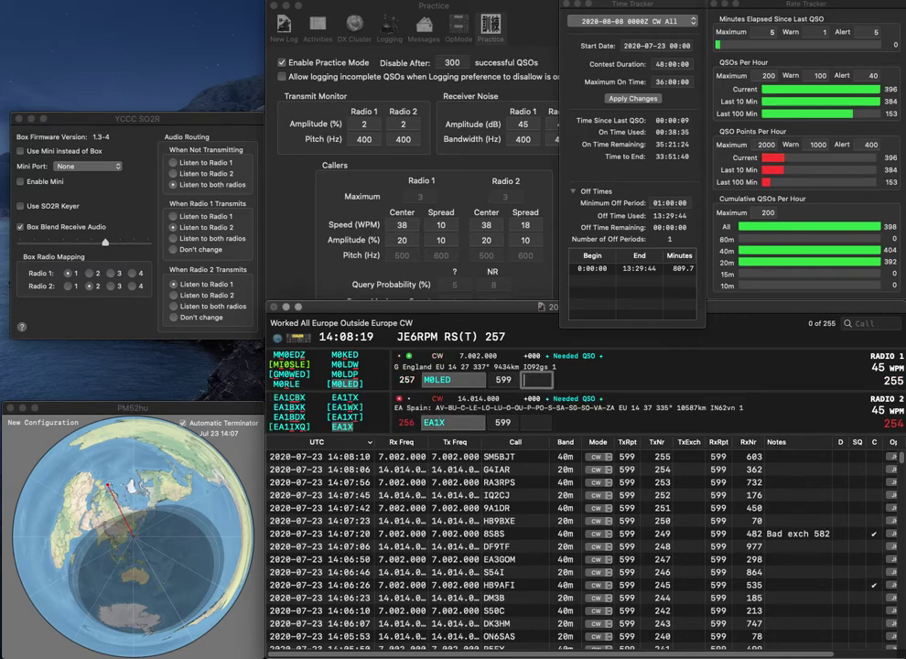
Log M0LED on Radio 1 with received number 904 and EA1X on Radio 2 with 8
{"action": "type", "text": "904"}
{"action": "key", "text": "Return"}
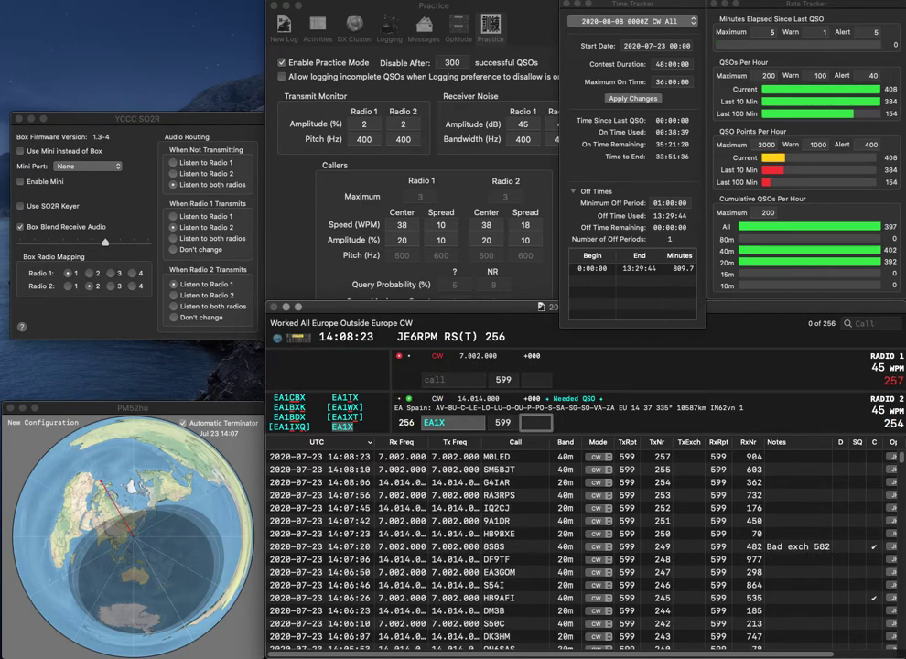
{"action": "type", "text": "8"}
{"action": "key", "text": "Return"}
Answer UZ5DX on Radio 1 and RT5C on Radio 2, sending both exchanges
{"action": "type", "text": "UZ5DX"}
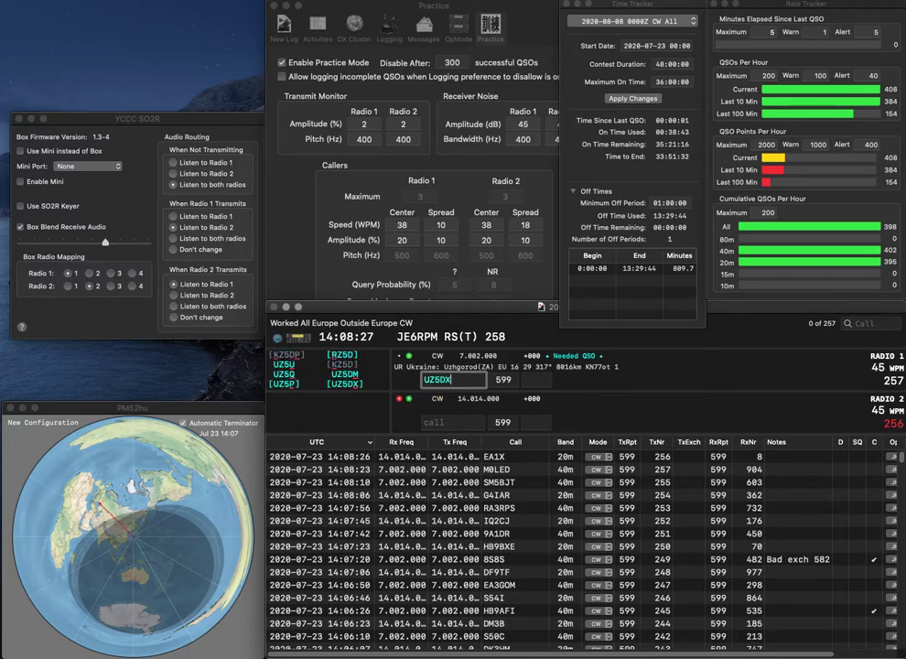
{"action": "key", "text": "Return"}
{"action": "type", "text": "RT5C"}
{"action": "key", "text": "Return"}
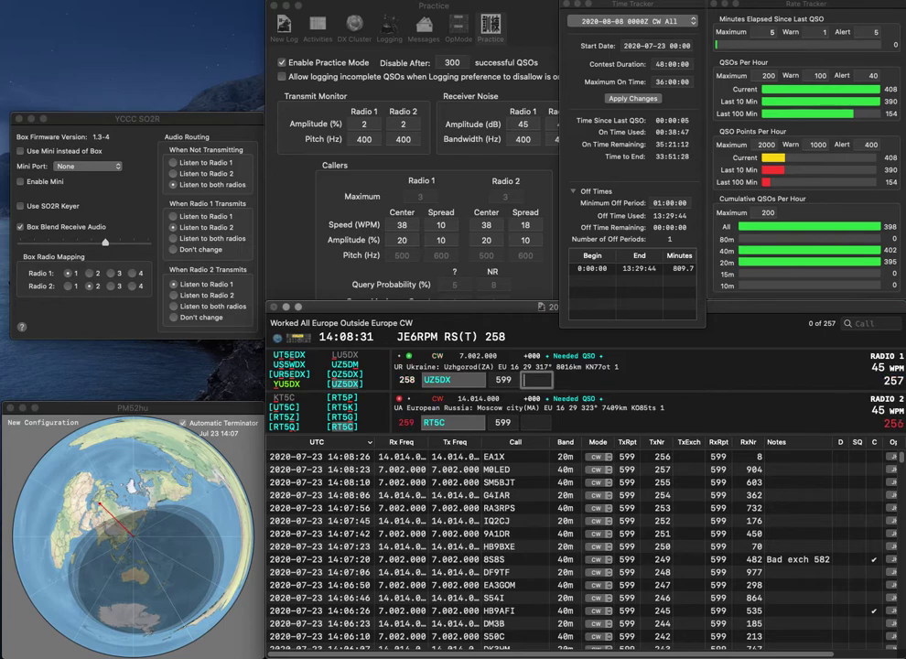
Log RT5C on Radio 2 with received number 255 and UZ5DX on Radio 1 with 412
{"action": "type", "text": "4"}
{"action": "key", "text": "BackSpace"}
{"action": "key", "text": "Return"}
{"action": "type", "text": "255"}
{"action": "key", "text": "Tab"}
{"action": "type", "text": "4"}
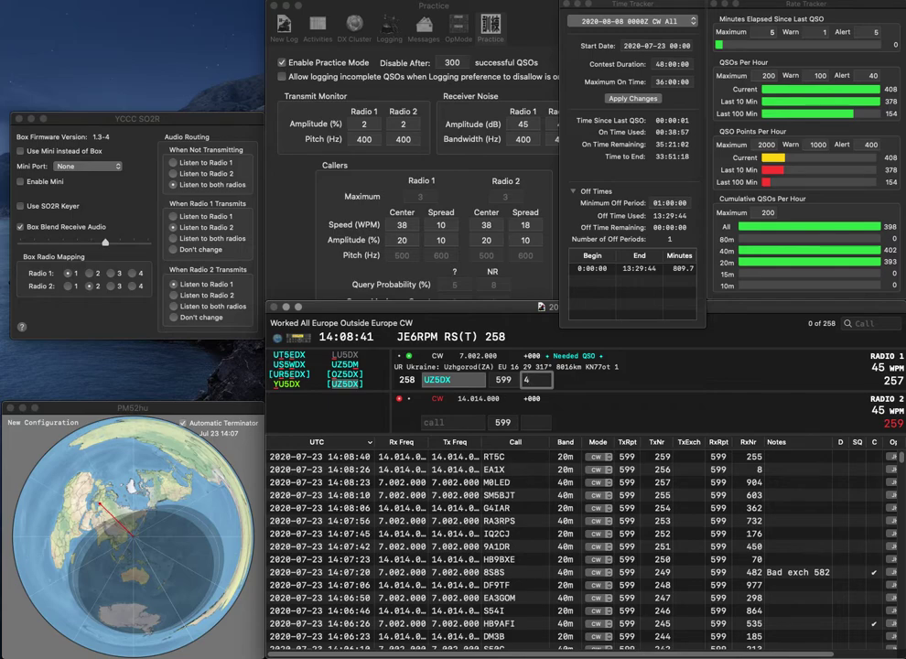
{"action": "type", "text": "12"}
{"action": "key", "text": "Return"}
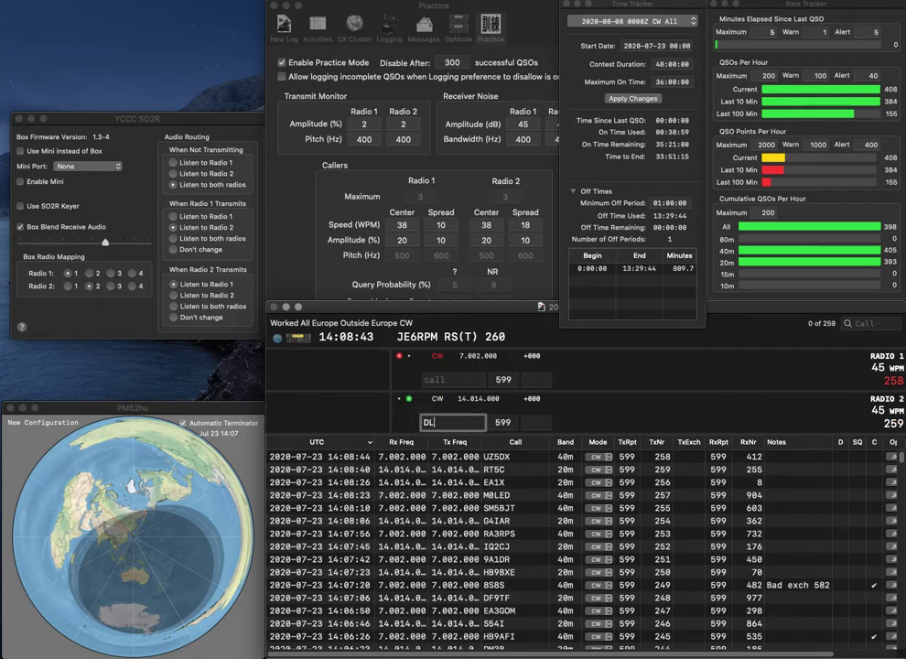
Answer DL1HAZ on Radio 2 and send its exchange
{"action": "type", "text": "DL1SAZ"}
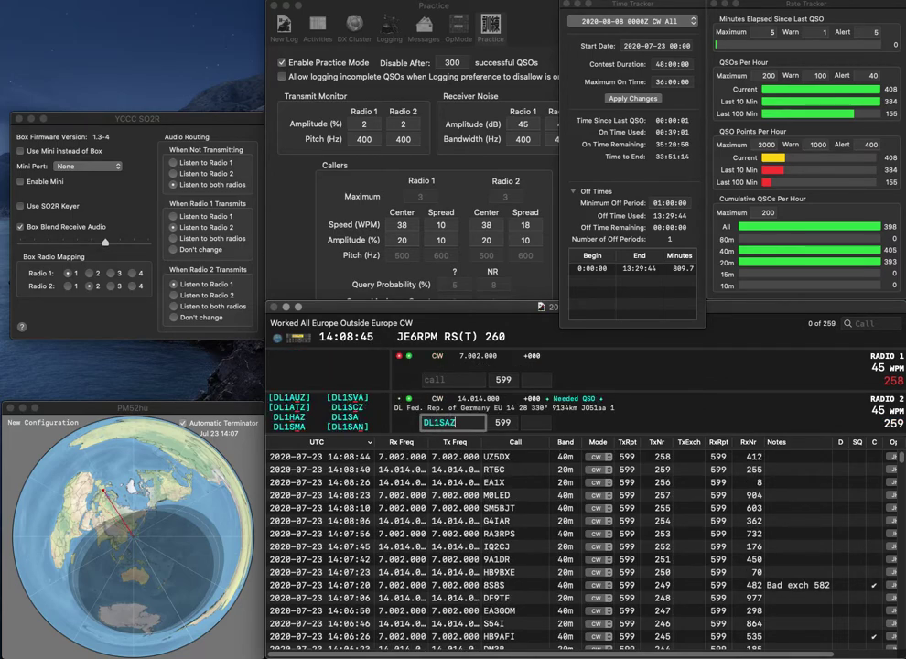
{"action": "key", "text": "Left"}
{"action": "key", "text": "BackSpace"}
{"action": "type", "text": "H"}
{"action": "key", "text": "Return"}
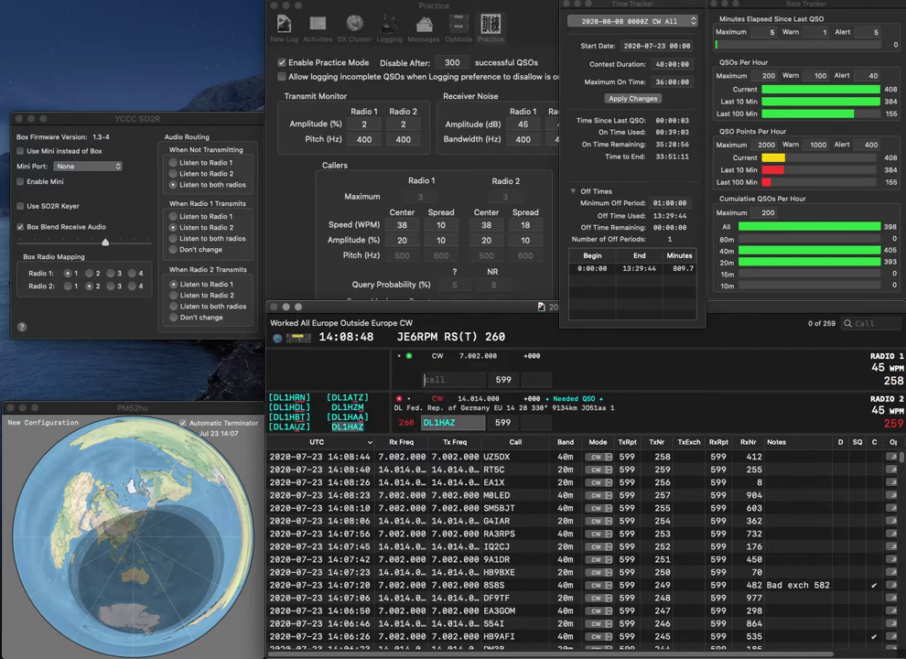
Enter the call I2RFF on Radio 1
{"action": "type", "text": "2L"}
{"action": "type", "text": "FF"}
{"action": "key", "text": "Left"}
{"action": "key", "text": "Left"}
{"action": "key", "text": "BackSpace"}
{"action": "type", "text": "R"}
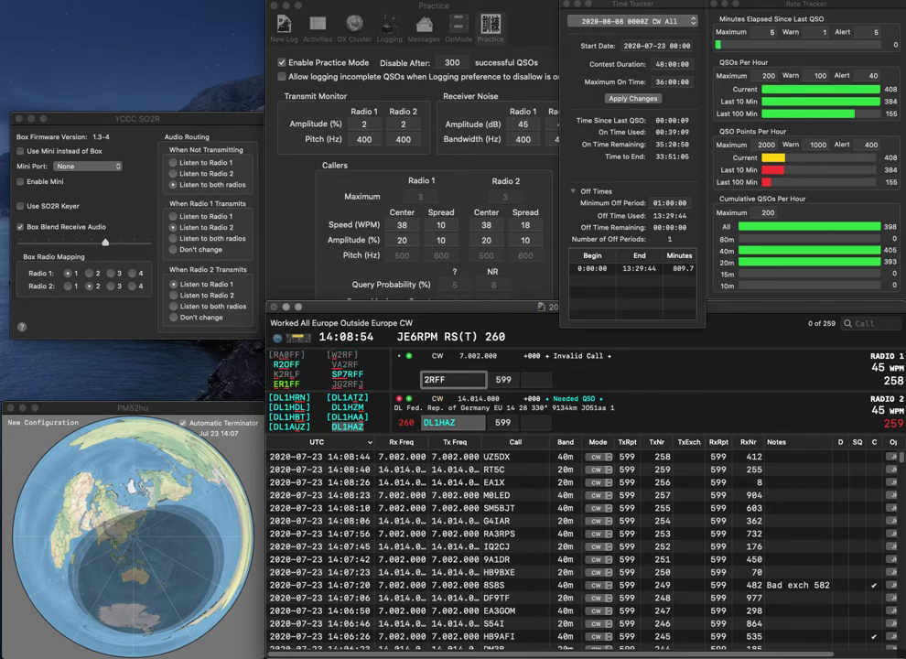
{"action": "type", "text": "I"}
{"action": "key", "text": "backslash"}
{"action": "type", "text": "70"}
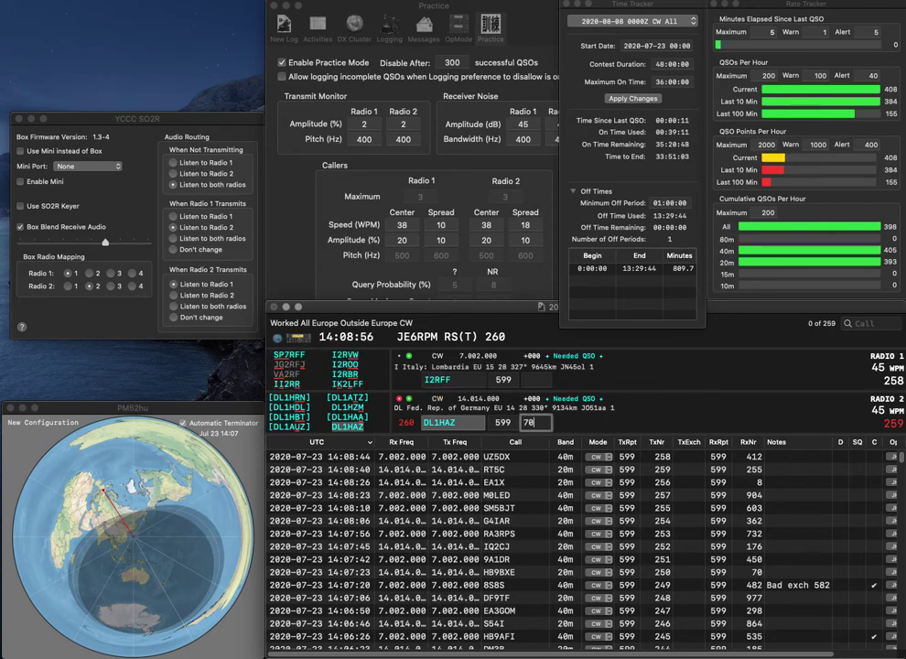
{"action": "key", "text": "backslash"}
{"action": "key", "text": "Return"}
{"action": "key", "text": "backslash"}
{"action": "type", "text": "01"}
{"action": "key", "text": "Return"}
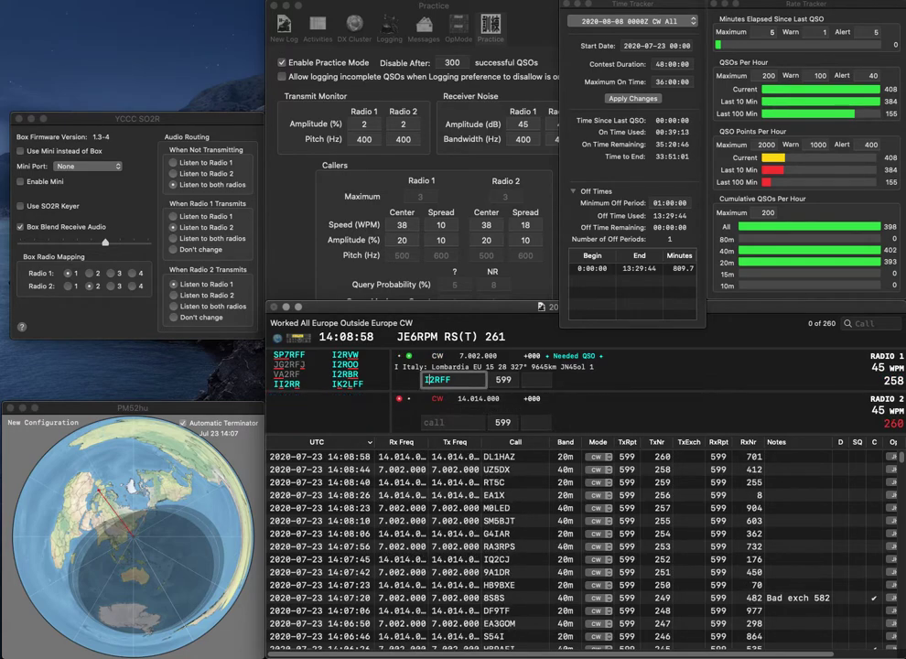
{"action": "key", "text": "Delete"}
{"action": "type", "text": "L"}
{"action": "key", "text": "Return"}
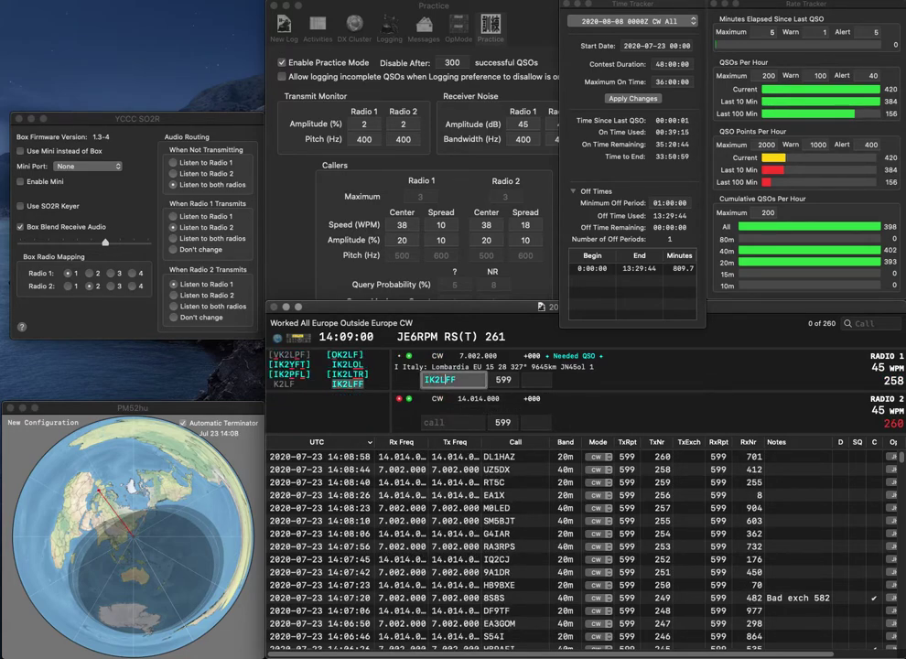
{"action": "key", "text": "backslash"}
{"action": "type", "text": "EA5BM"}
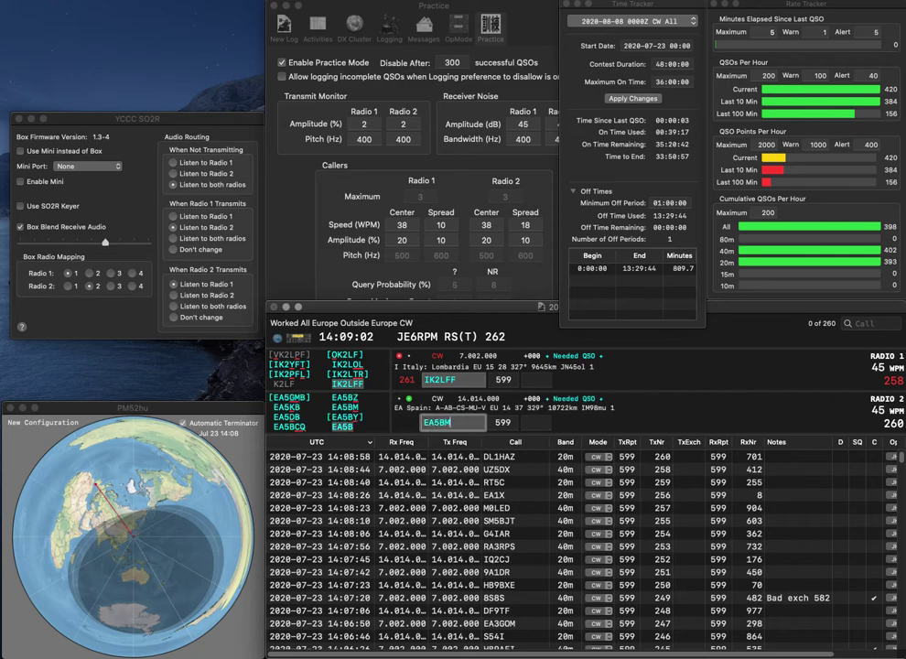
{"action": "key", "text": "space"}
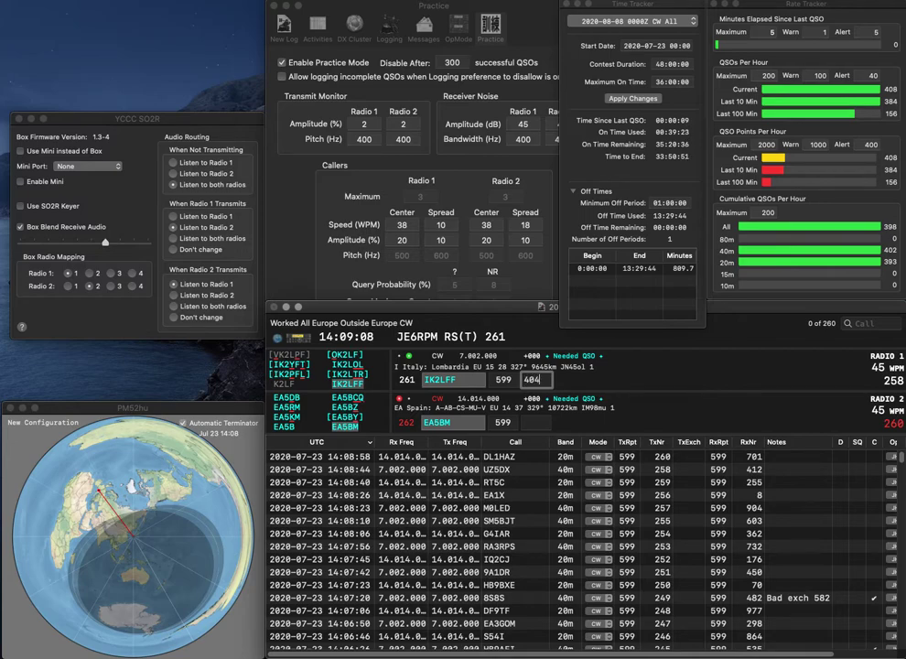
{"action": "key", "text": "Return"}
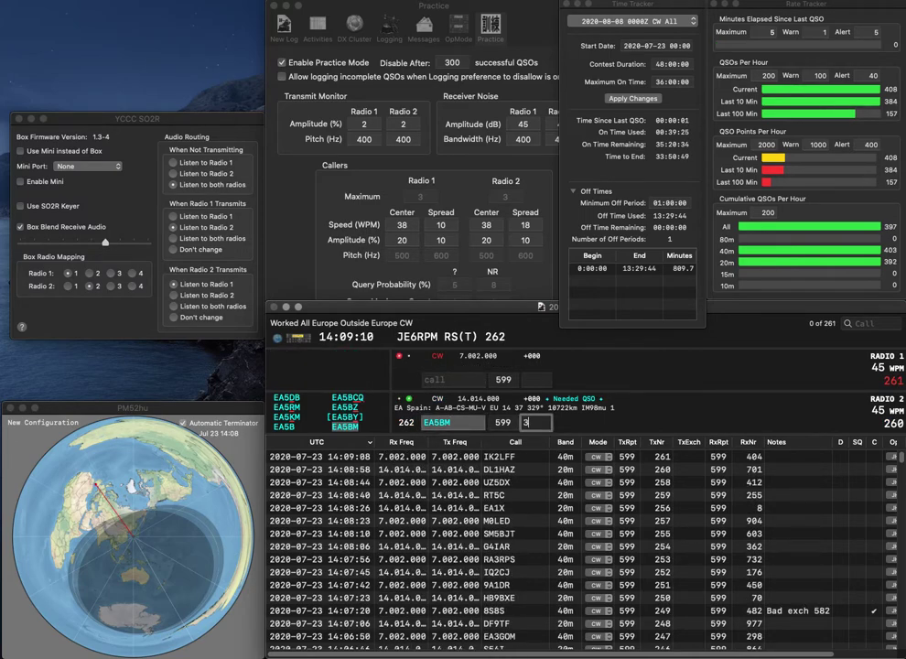
{"action": "key", "text": "Return"}
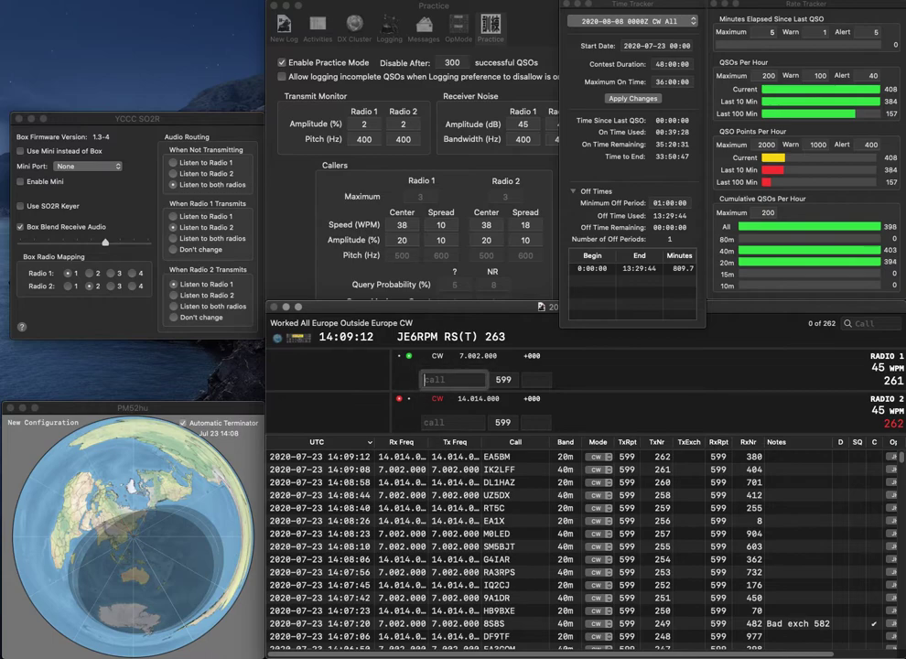
{"action": "type", "text": "VYU"}
{"action": "key", "text": "Home"}
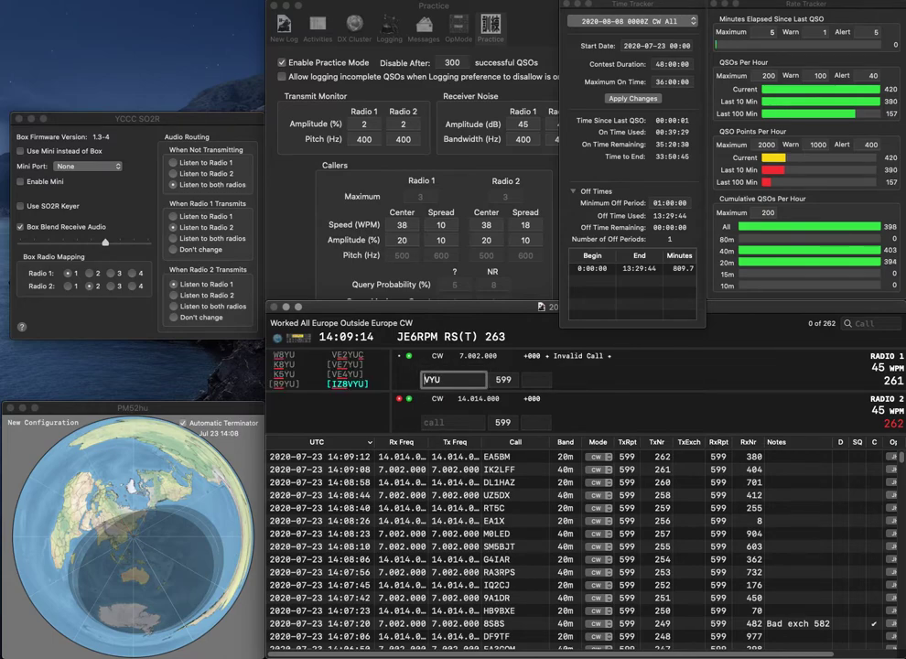
{"action": "type", "text": "IZ8"}
{"action": "key", "text": "Return"}
{"action": "type", "text": "3UMW"}
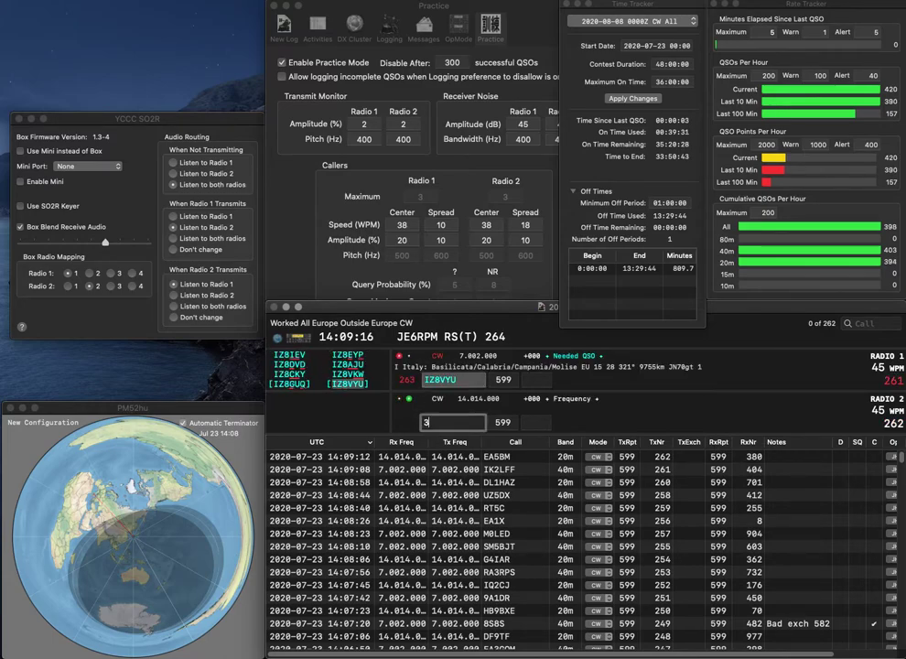
{"action": "key", "text": "Home"}
{"action": "type", "text": "G"}
{"action": "key", "text": "space"}
{"action": "key", "text": "space"}
{"action": "key", "text": "Left"}
{"action": "key", "text": "Left"}
{"action": "key", "text": "BackSpace"}
{"action": "type", "text": "V"}
{"action": "key", "text": "Return"}
{"action": "key", "text": "space"}
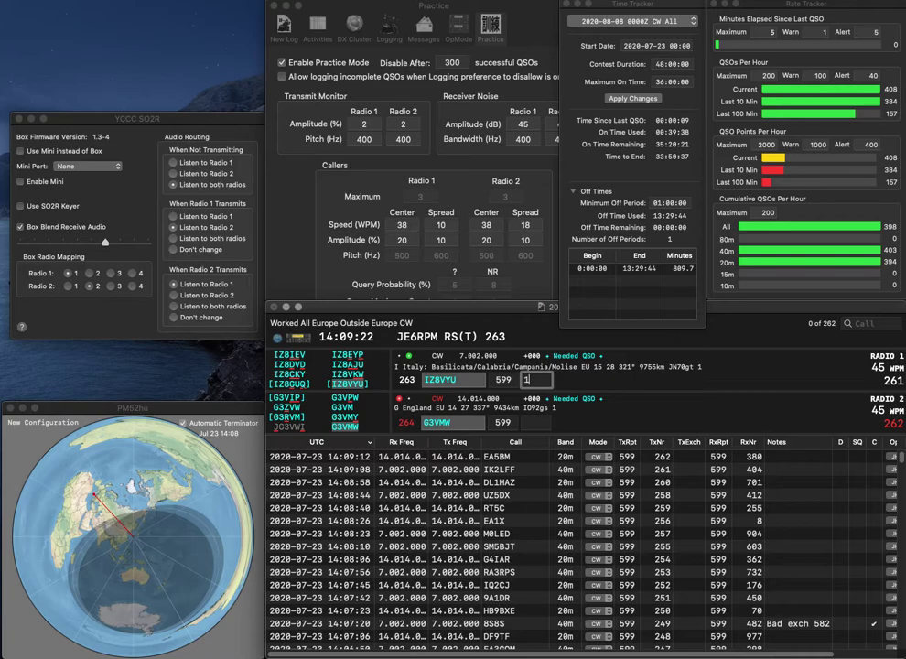
{"action": "key", "text": "Return"}
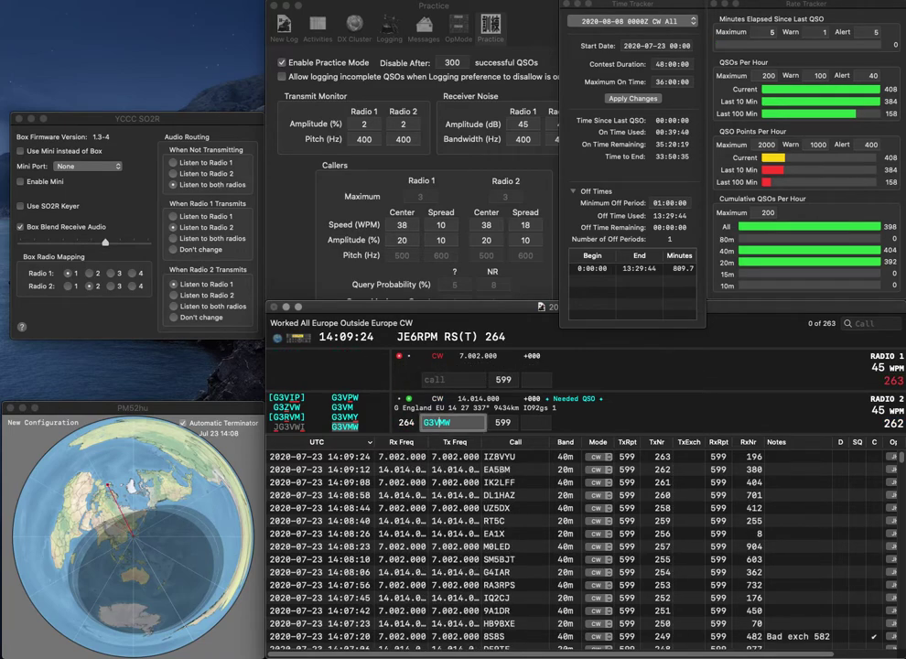
{"action": "type", "text": "2"}
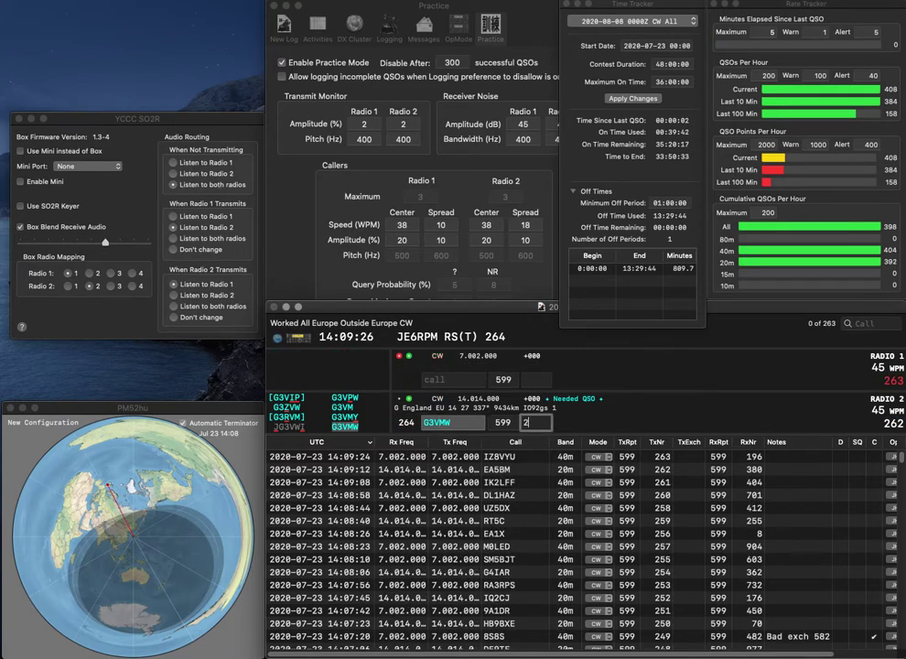
{"action": "type", "text": "64"}
{"action": "key", "text": "Return"}
Answer OK1UKV on Radio 1 and SQ1PSA on Radio 2, sending both exchanges
{"action": "type", "text": "OK1"}
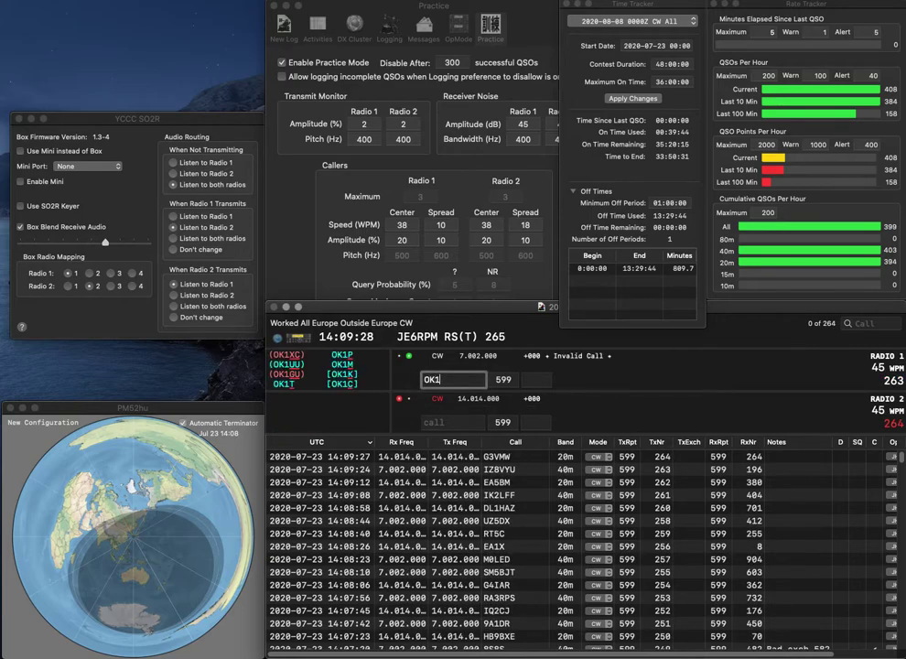
{"action": "type", "text": "UKV"}
{"action": "key", "text": "Return"}
{"action": "type", "text": "SQ1"}
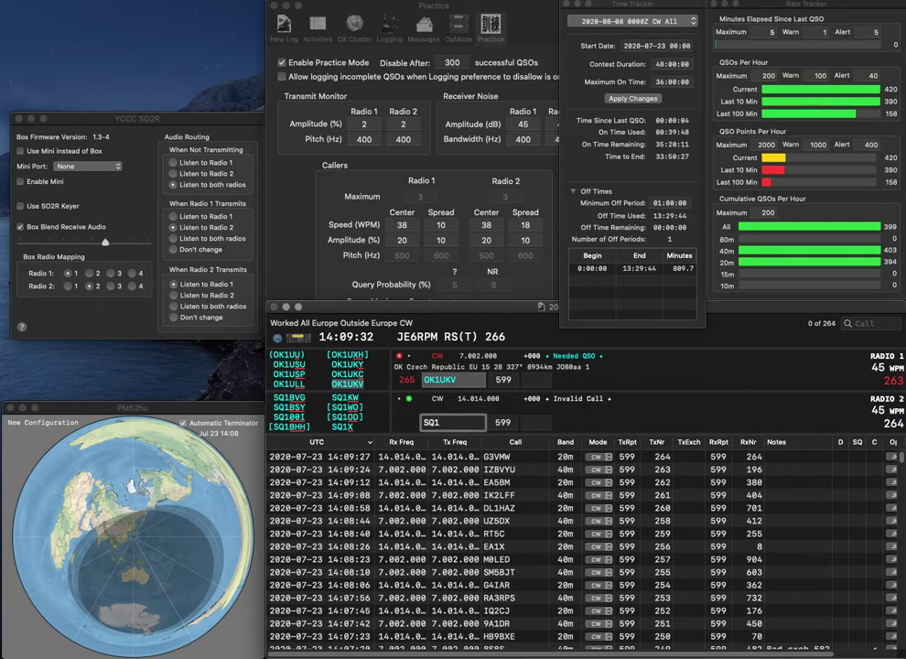
{"action": "type", "text": "PSA"}
{"action": "key", "text": "Return"}
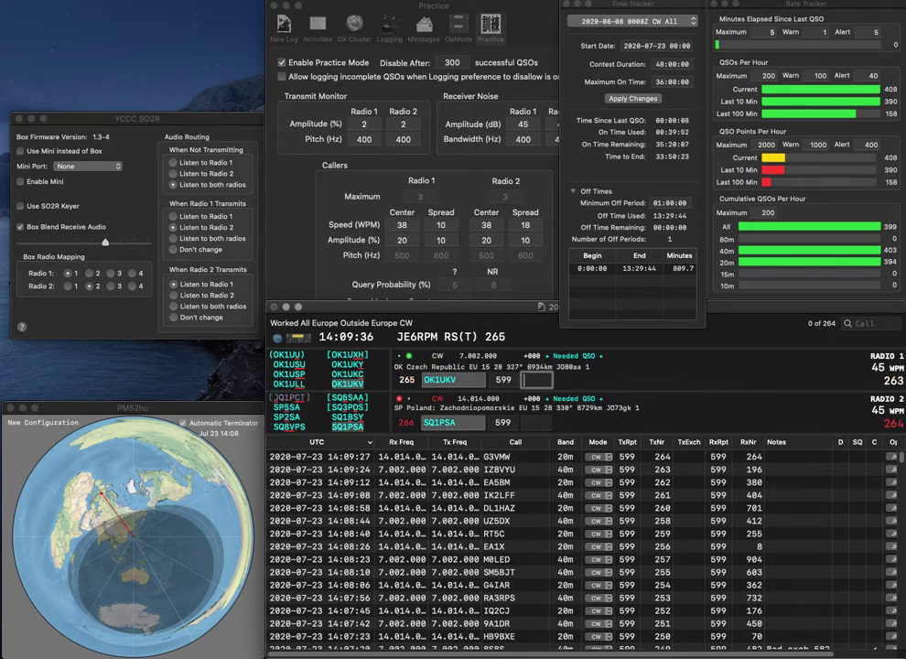
{"action": "key", "text": "BackSpace"}
{"action": "type", "text": "7"}
{"action": "key", "text": "Return"}
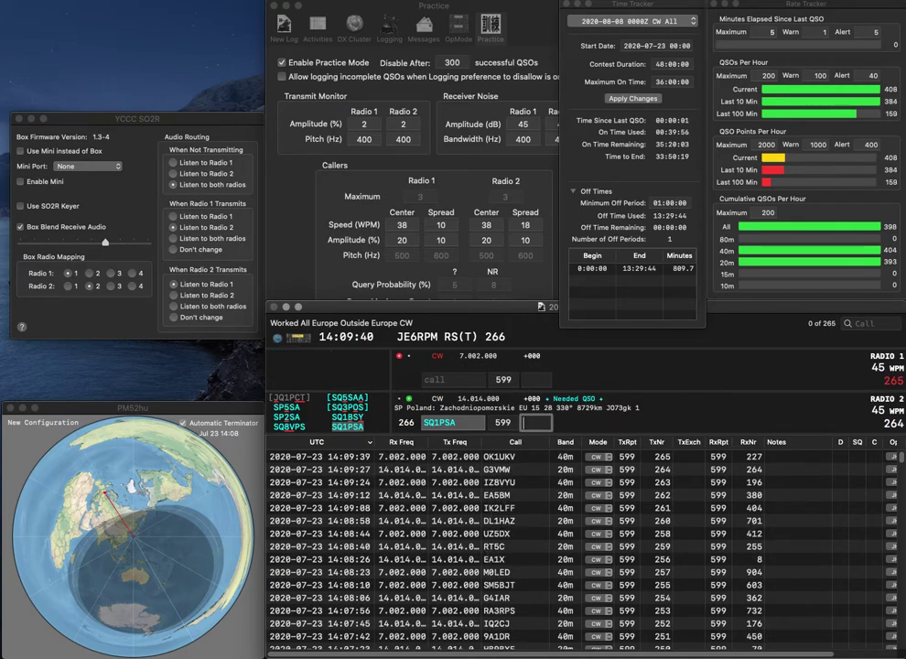
{"action": "key", "text": "Return"}
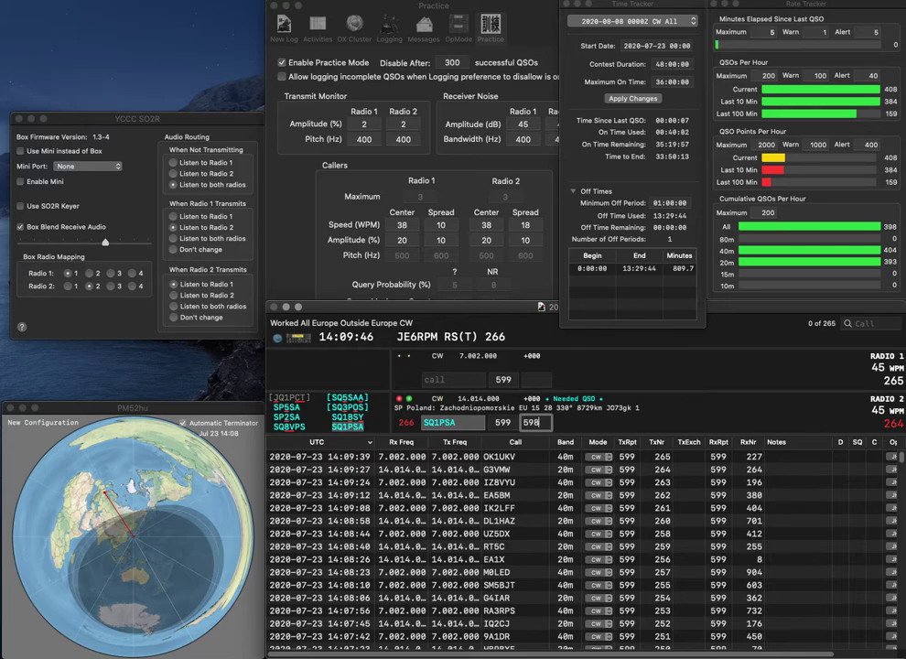
{"action": "type", "text": "8"}
{"action": "key", "text": "Return"}
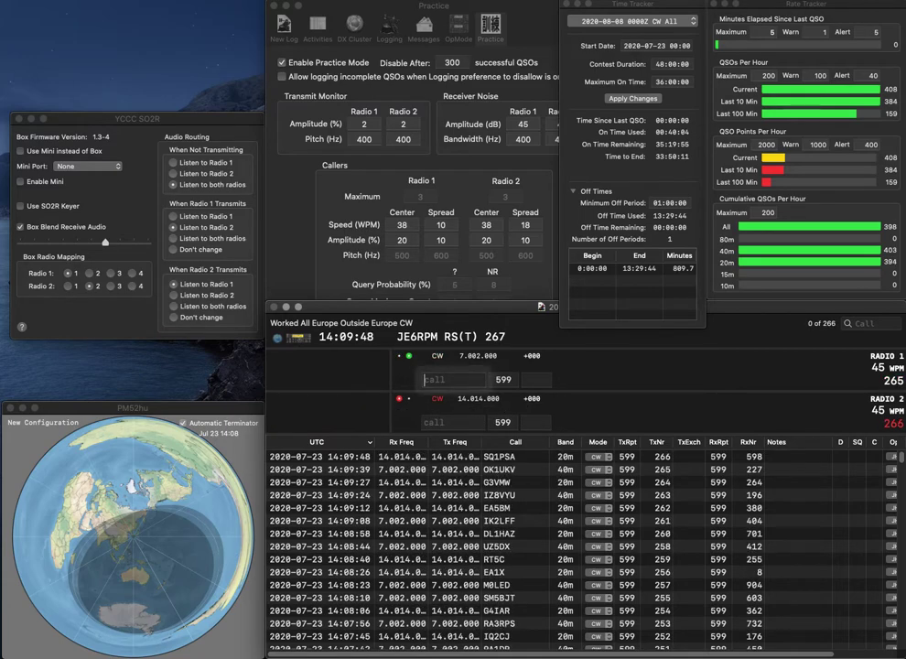
Answer R4AC on Radio 1 and SP2CYK on Radio 2, sending both exchanges
{"action": "type", "text": "AC"}
{"action": "key", "text": "Left"}
{"action": "key", "text": "Left"}
{"action": "type", "text": "R4"}
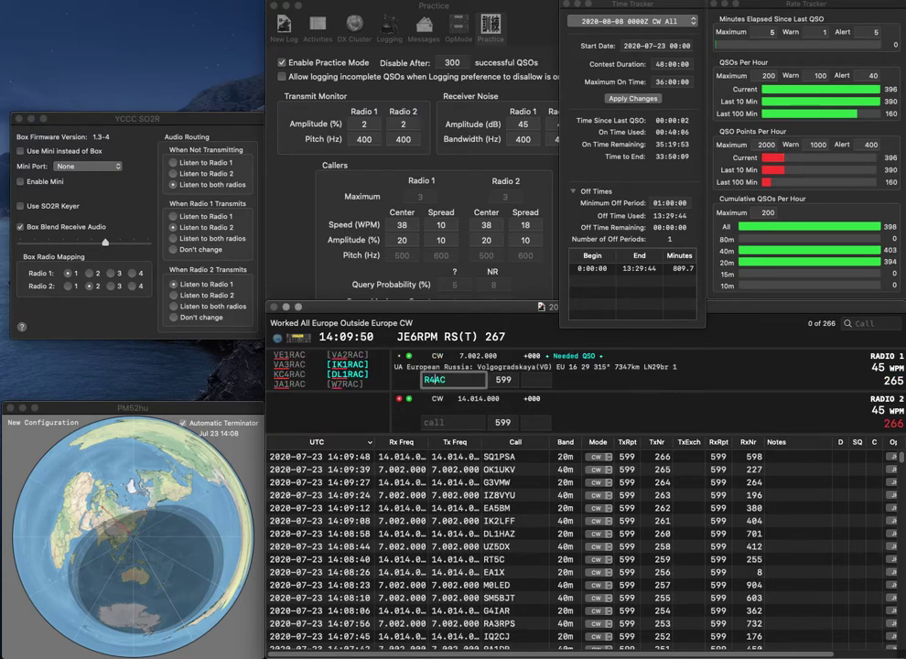
{"action": "key", "text": "Return"}
{"action": "type", "text": "SP2"}
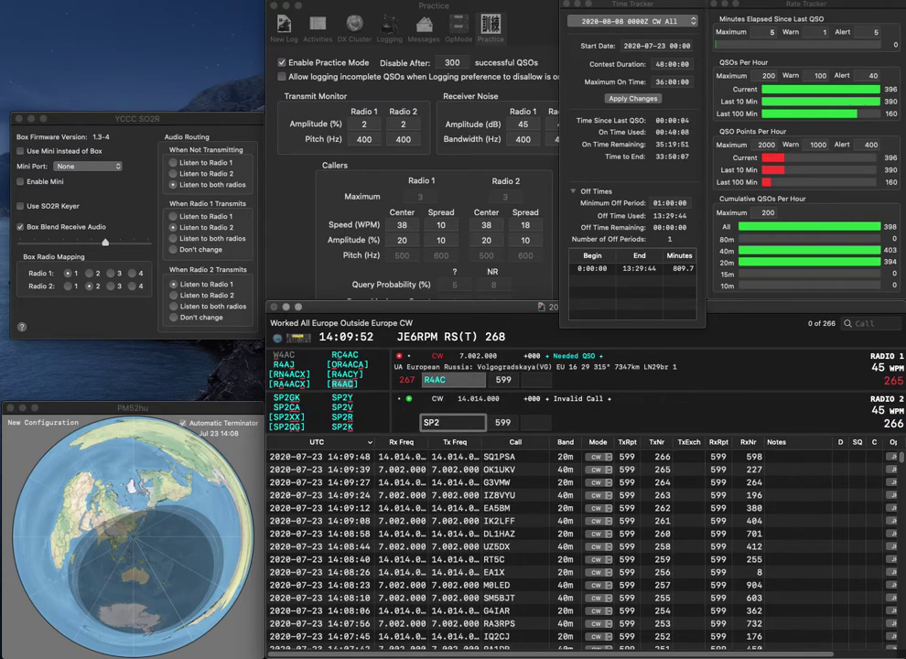
{"action": "type", "text": "CYK"}
{"action": "key", "text": "Return"}
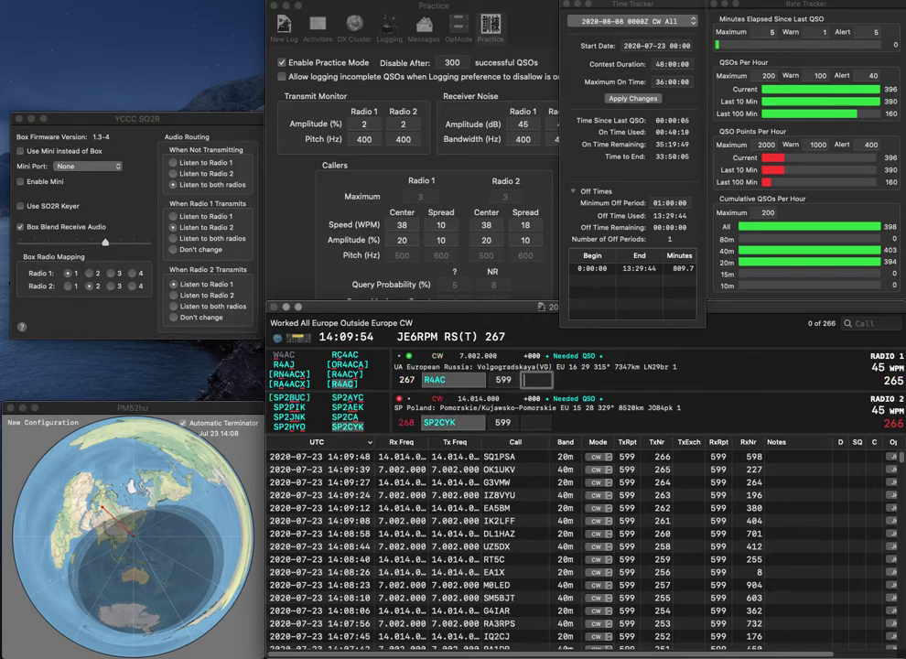
Log R4AC on Radio 1 with received number 685 and SP2CYK on Radio 2 with 949
{"action": "type", "text": "685"}
{"action": "key", "text": "Return"}
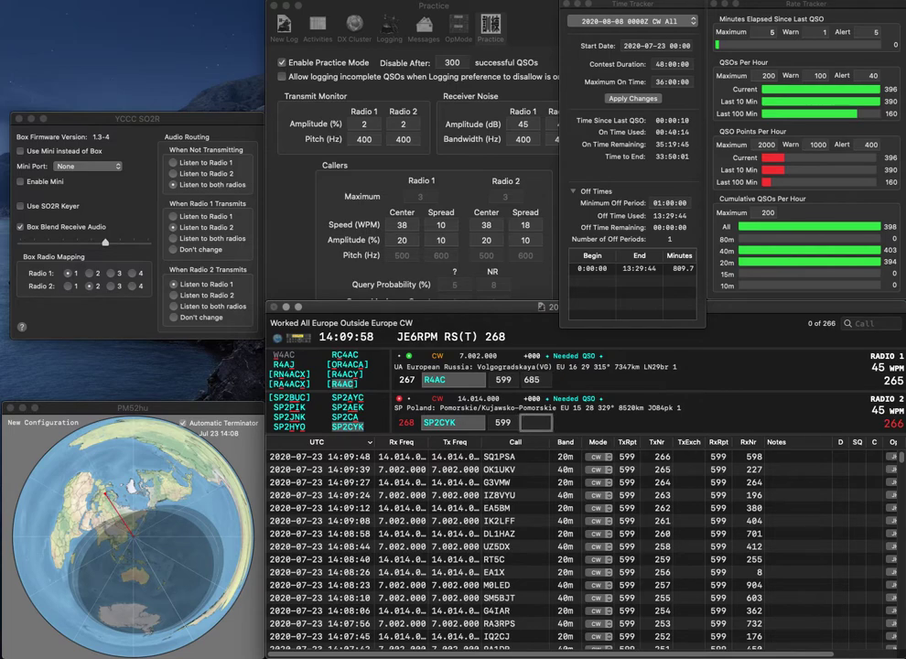
{"action": "type", "text": "94"}
{"action": "key", "text": "Return"}
Enter the call II1IGG on Radio 1 and send the exchange
{"action": "type", "text": "S"}
{"action": "key", "text": "BackSpace"}
{"action": "type", "text": "IGG"}
{"action": "key", "text": "Left"}
{"action": "key", "text": "Left"}
{"action": "key", "text": "Left"}
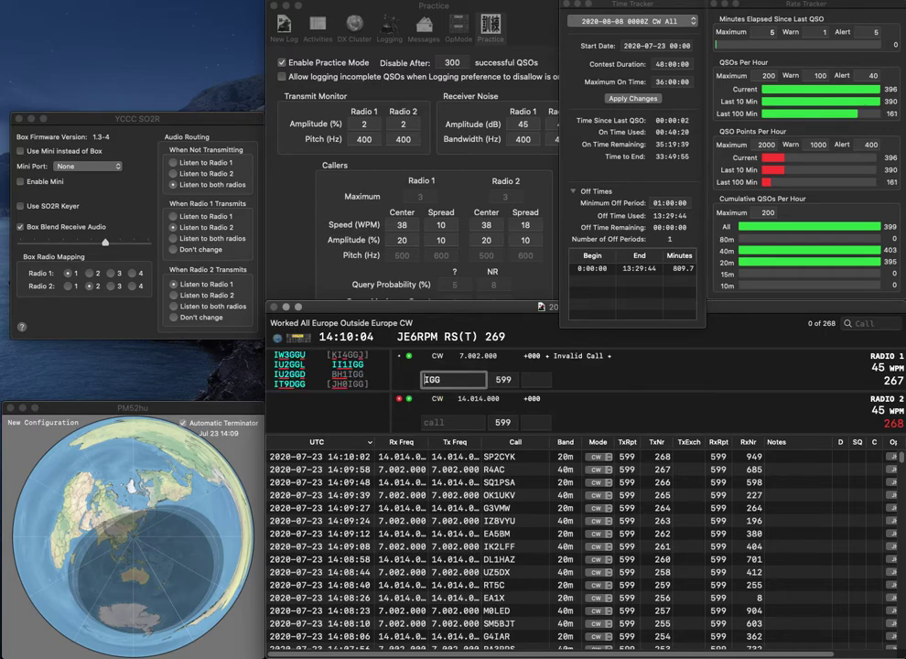
{"action": "type", "text": "II1"}
{"action": "key", "text": "Return"}
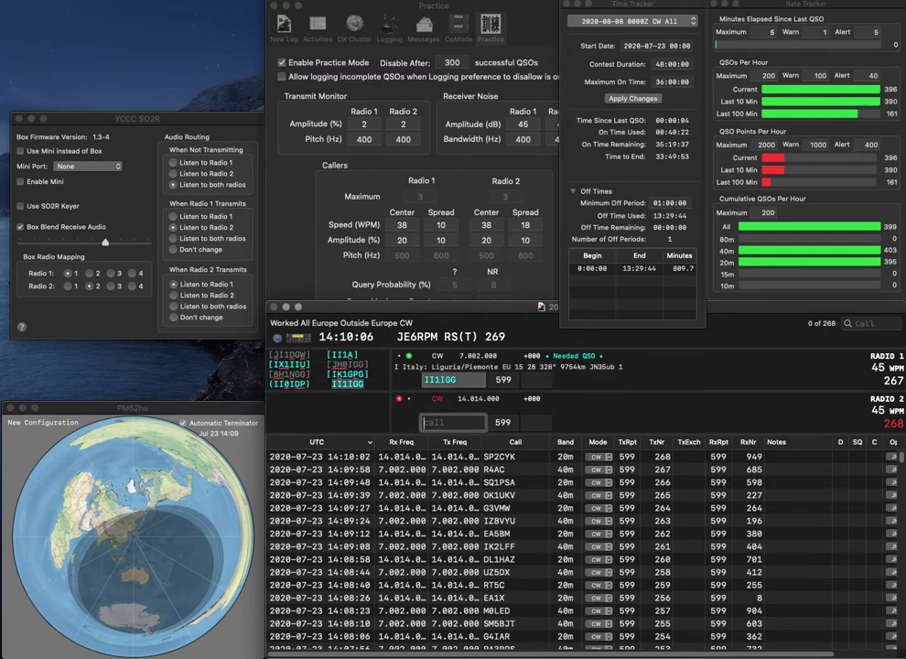
Enter the call R1LN on Radio 2, correcting its suffix, and send the exchange
{"action": "type", "text": "R"}
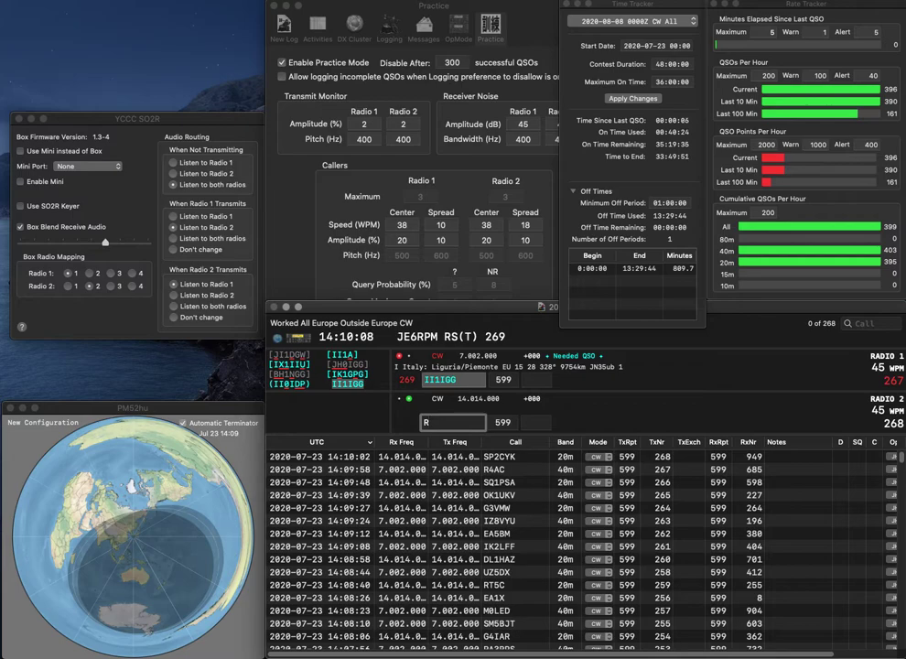
{"action": "type", "text": "1RN"}
{"action": "key", "text": "Left"}
{"action": "key", "text": "BackSpace"}
{"action": "type", "text": "L"}
{"action": "key", "text": "Return"}
{"action": "key", "text": "space"}
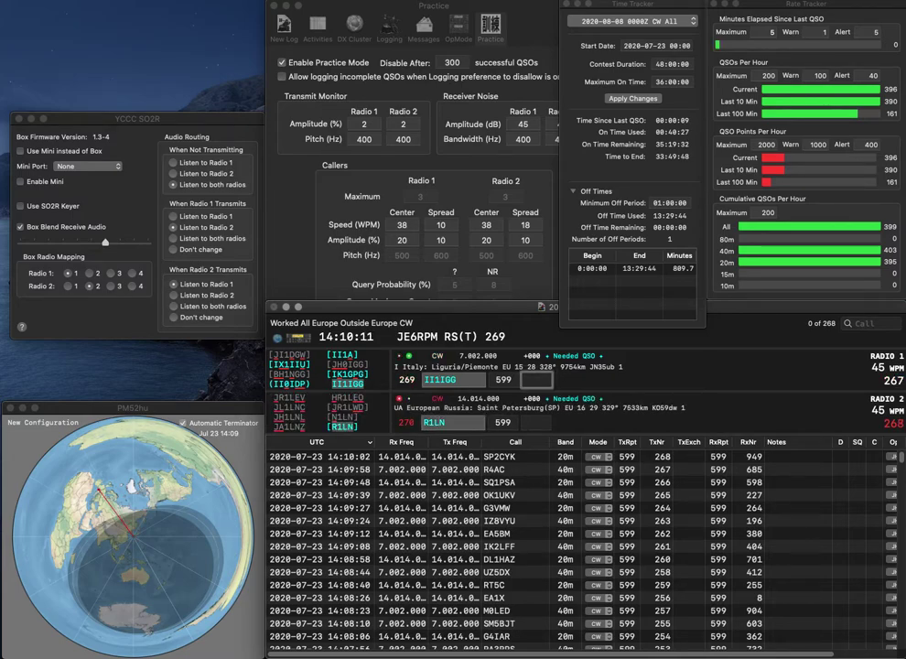
{"action": "type", "text": "66"}
{"action": "key", "text": "Return"}
{"action": "key", "text": "space"}
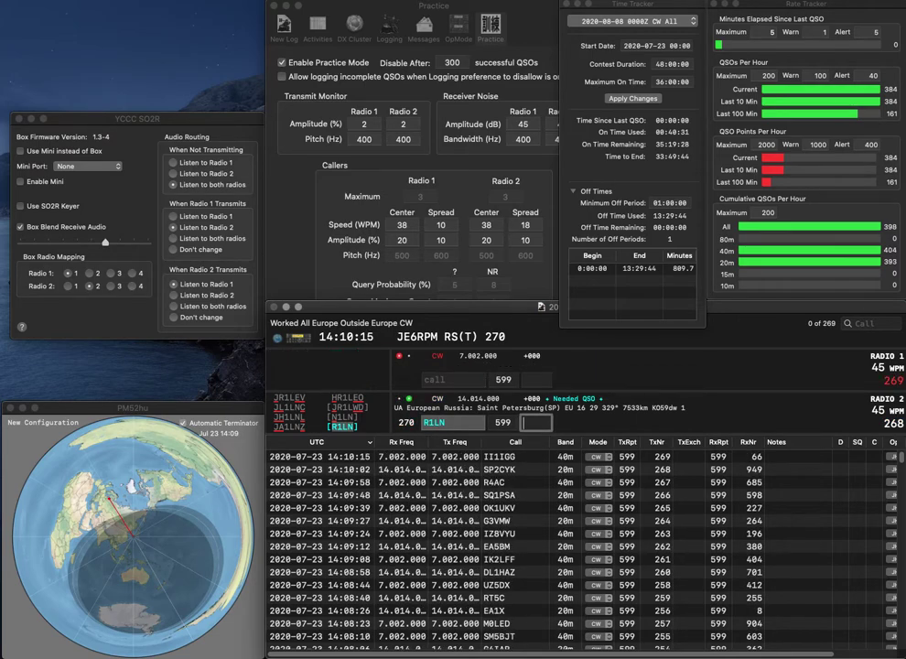
{"action": "type", "text": "226"}
{"action": "key", "text": "Return"}
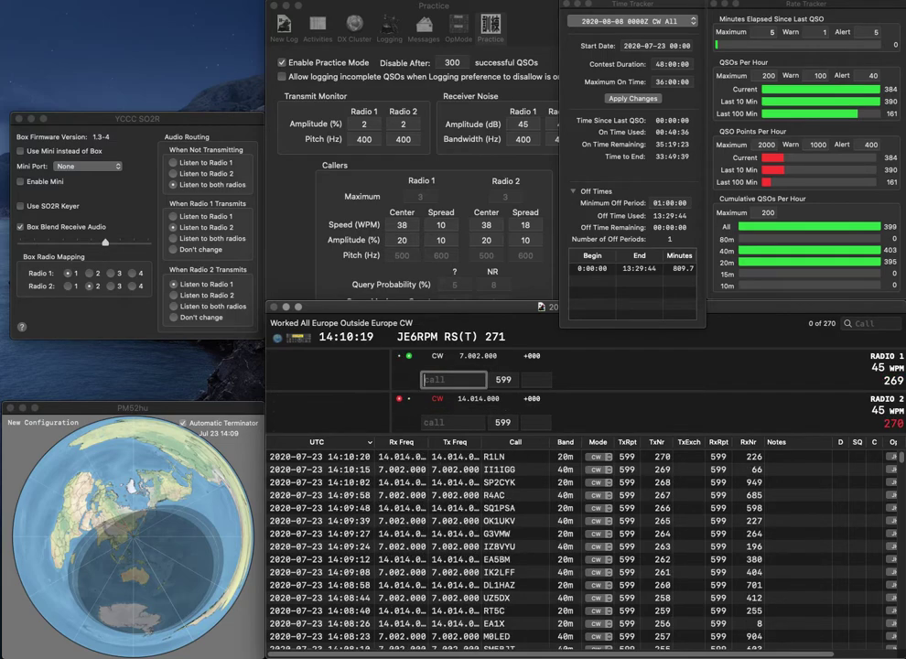
{"action": "type", "text": "S52A"}
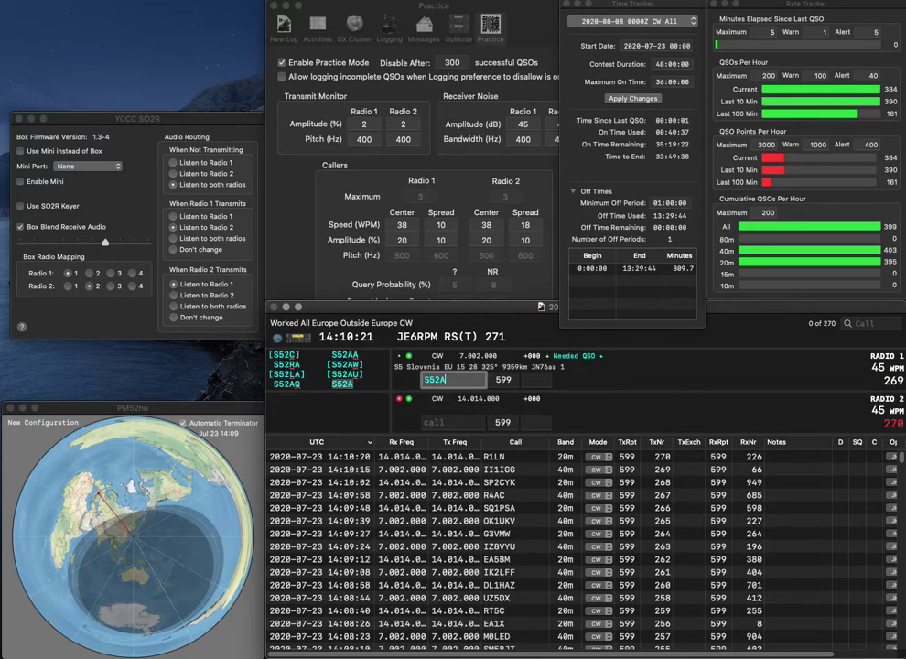
{"action": "type", "text": "W"}
{"action": "key", "text": "Return"}
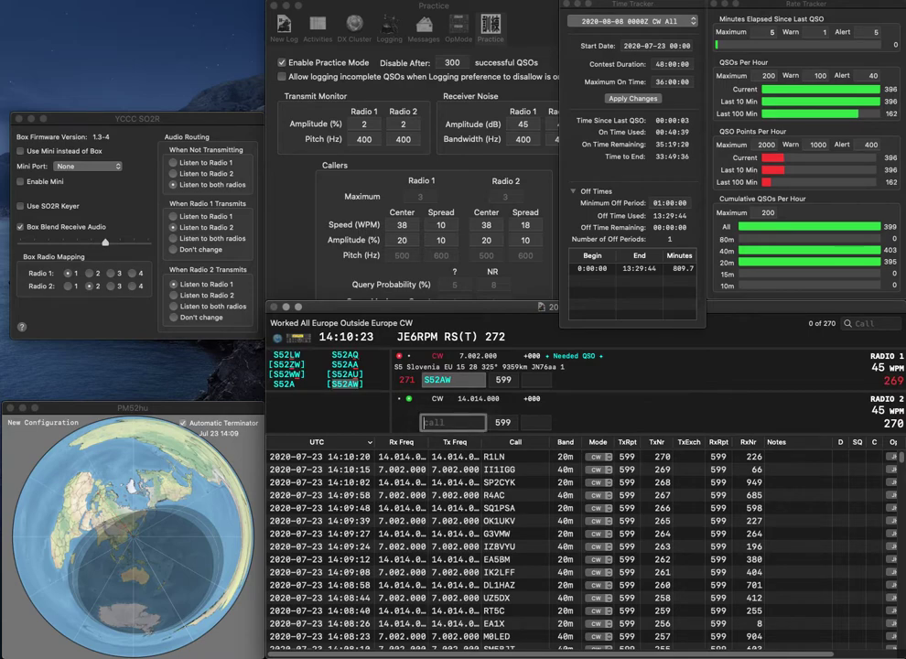
{"action": "type", "text": "SW"}
{"action": "key", "text": "Return"}
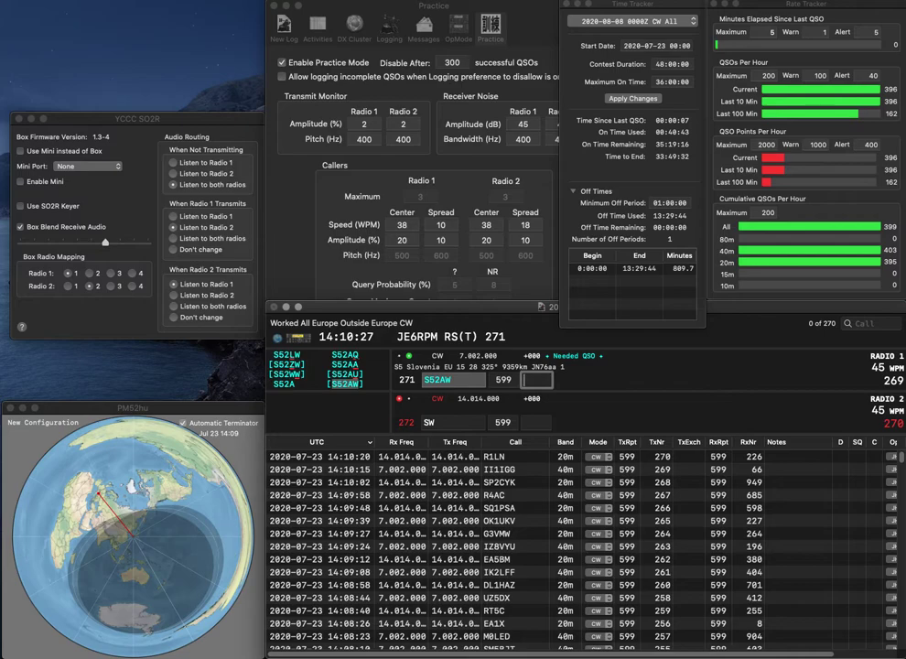
Log S52AW on Radio 1 with received number 337 and complete the Radio 2 call as SW3JH, sending the exchange
{"action": "type", "text": "33"}
{"action": "key", "text": "Return"}
{"action": "type", "text": "3JH"}
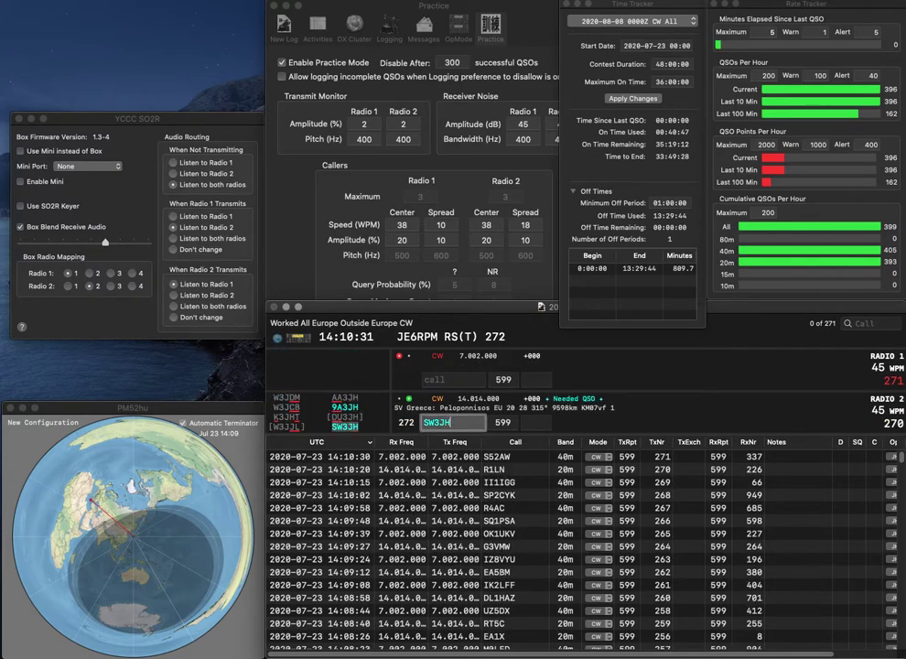
{"action": "key", "text": "Return"}
{"action": "type", "text": "RU7M"}
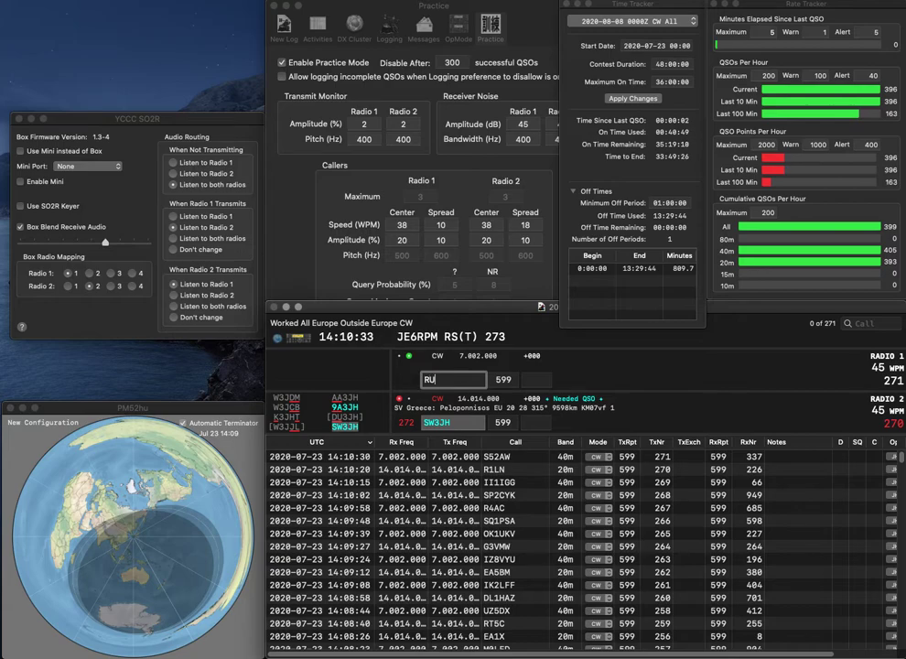
{"action": "key", "text": "Return"}
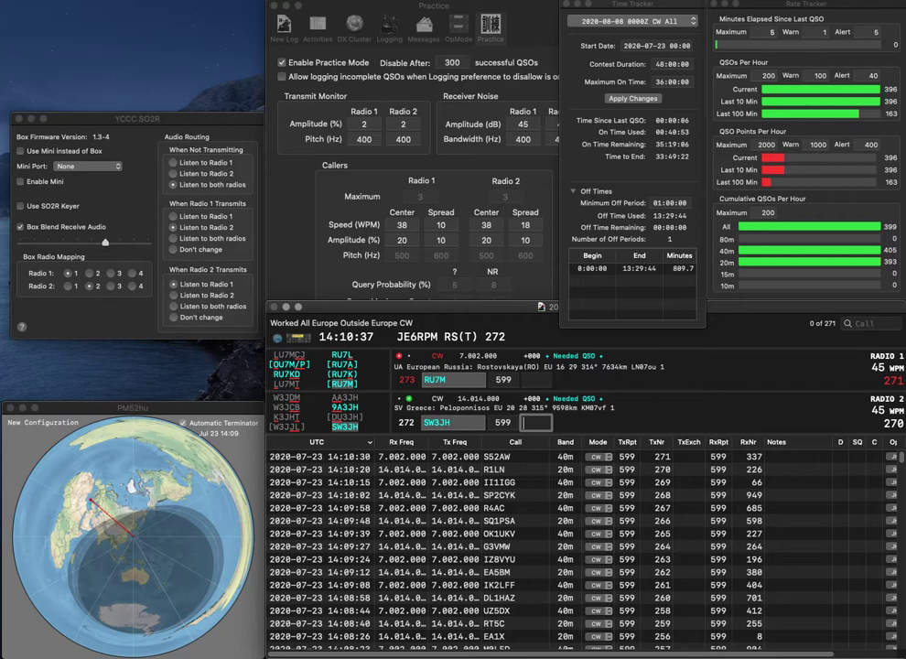
{"action": "type", "text": "852"}
{"action": "key", "text": "Return"}
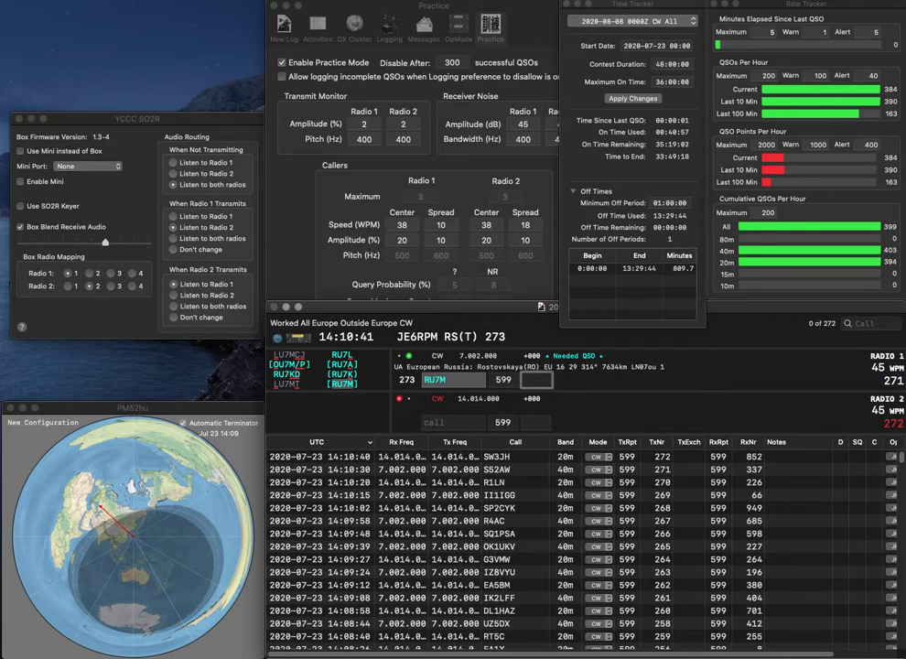
Log RU7M on Radio 1 with received number 80 and answer OZ5HP on Radio 2 with the exchange
{"action": "type", "text": "80"}
{"action": "key", "text": "Return"}
{"action": "type", "text": "OHP"}
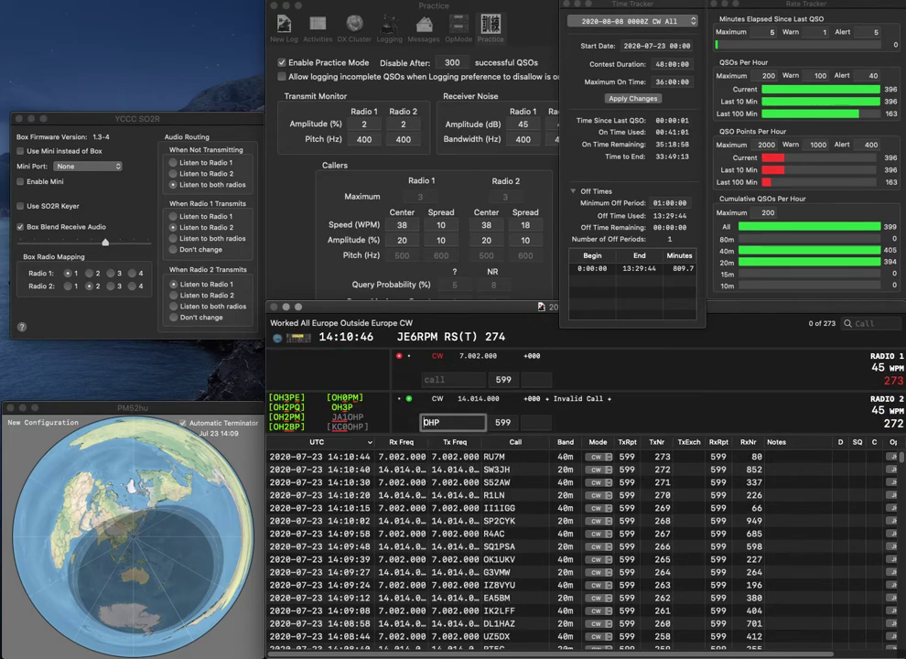
{"action": "key", "text": "Left"}
{"action": "key", "text": "Left"}
{"action": "type", "text": "Z5"}
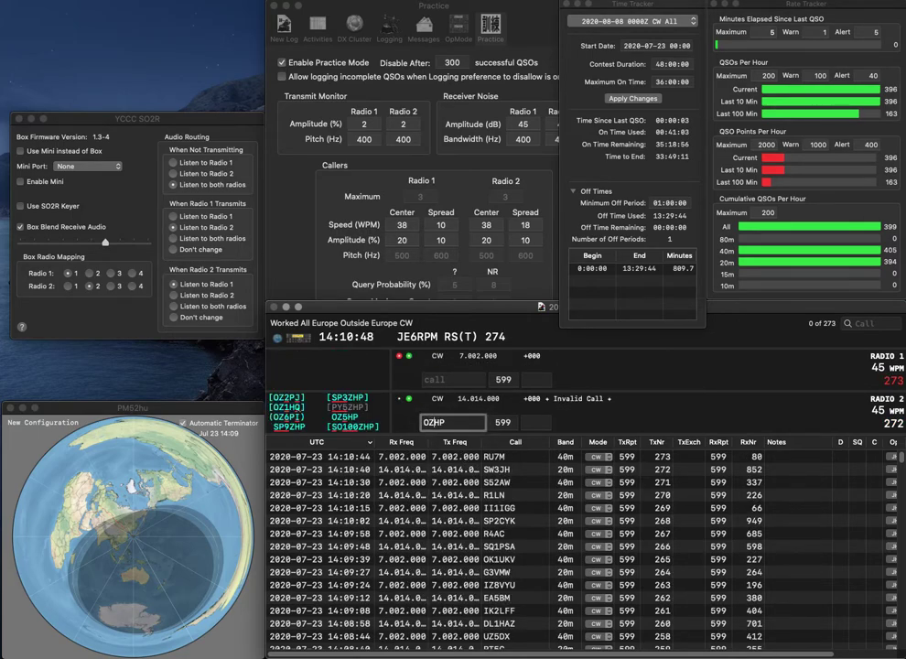
{"action": "key", "text": "Return"}
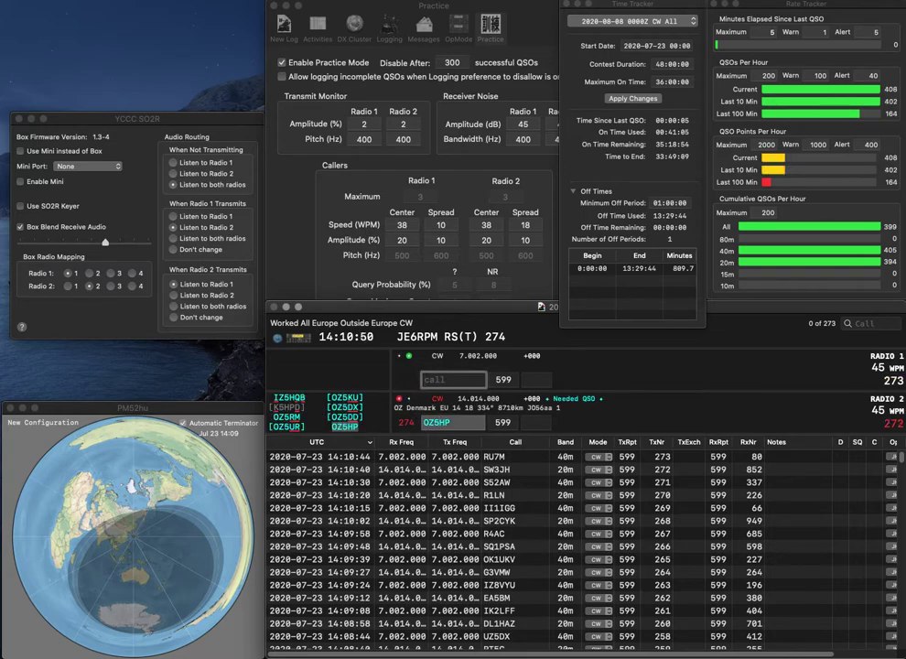
{"action": "type", "text": "MM0VAA"}
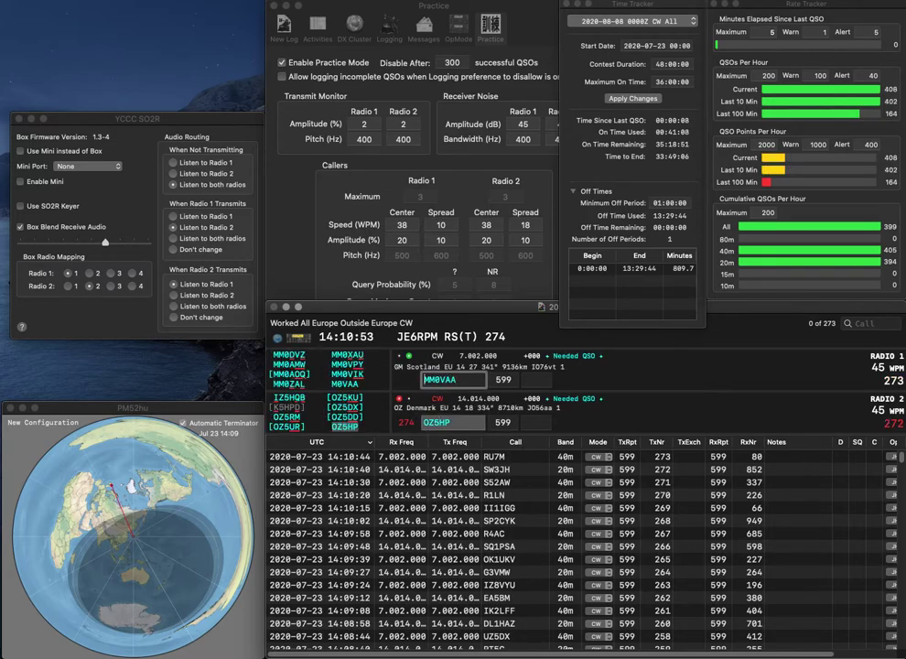
{"action": "key", "text": "Delete"}
{"action": "key", "text": "Return"}
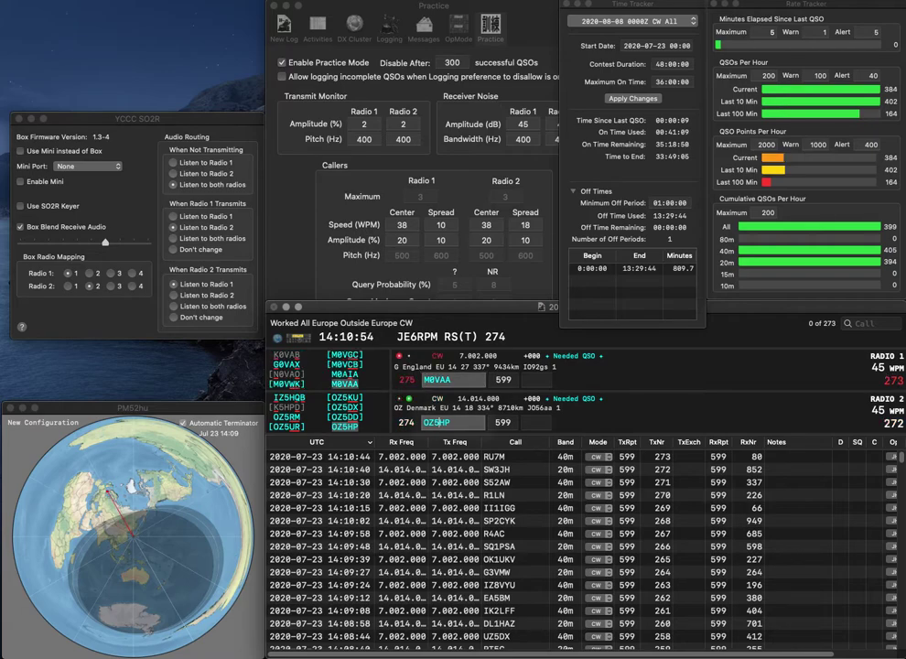
{"action": "type", "text": "468"}
{"action": "key", "text": "Return"}
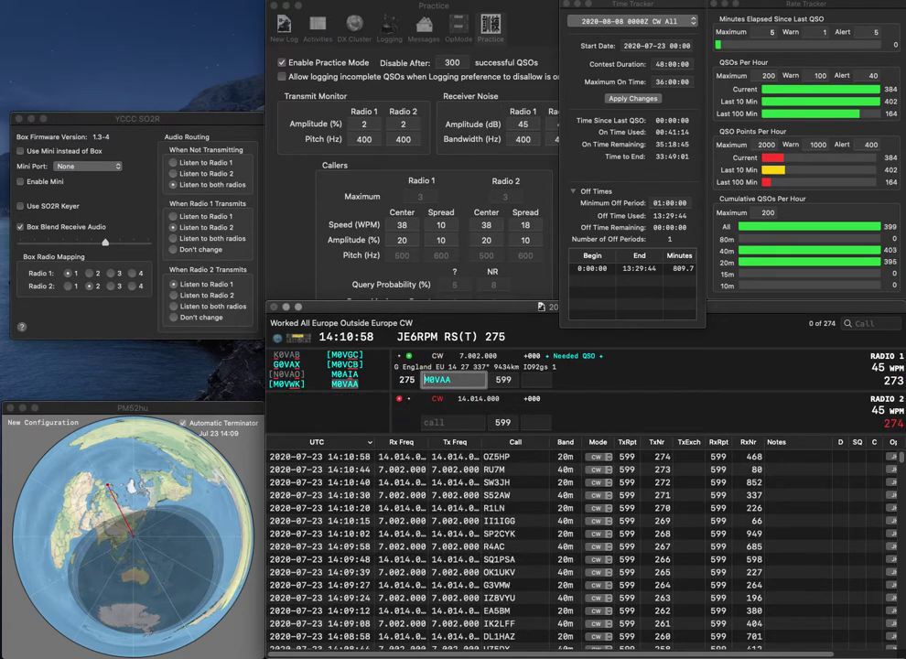
{"action": "key", "text": "Tab"}
{"action": "type", "text": "9"}
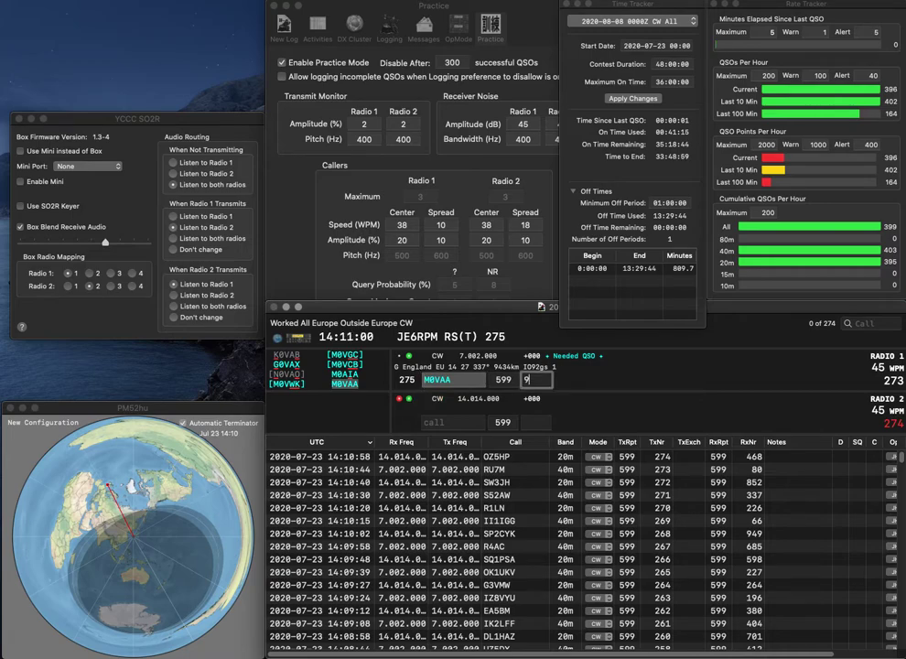
{"action": "type", "text": "24"}
{"action": "key", "text": "Return"}
{"action": "type", "text": "JM4"}
{"action": "key", "text": "Return"}
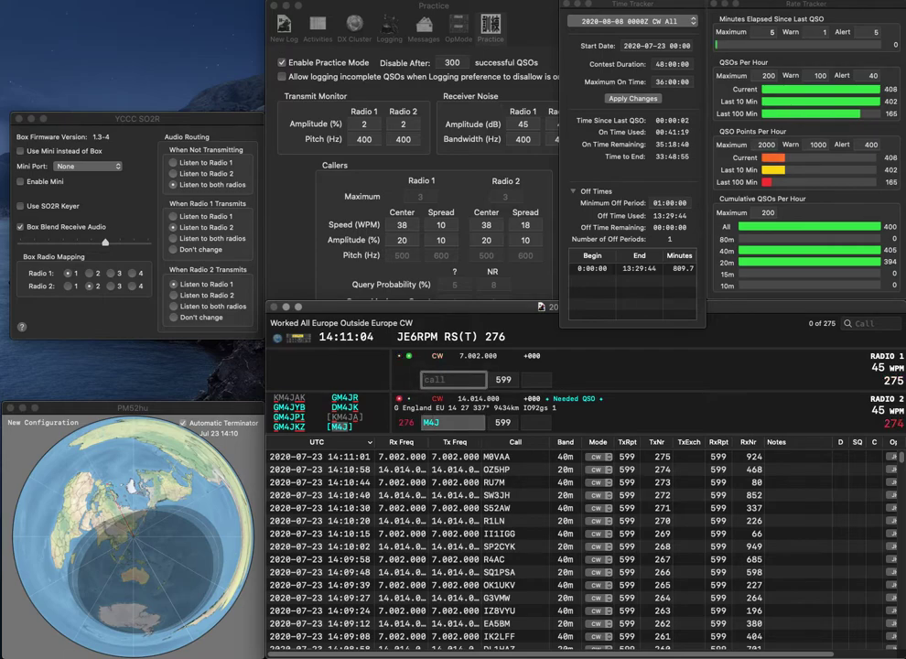
{"action": "type", "text": "IH"}
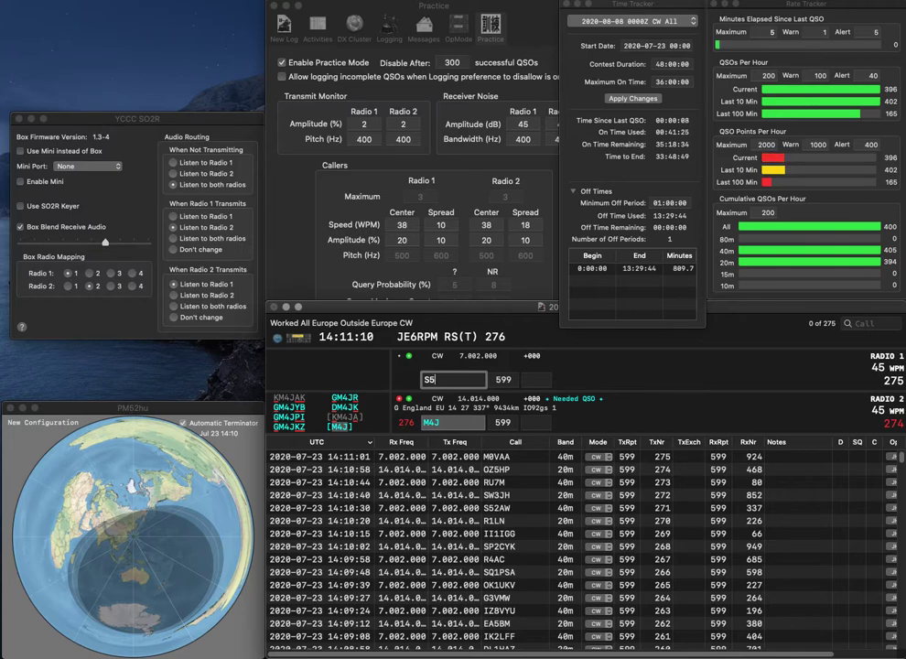
{"action": "type", "text": "5T"}
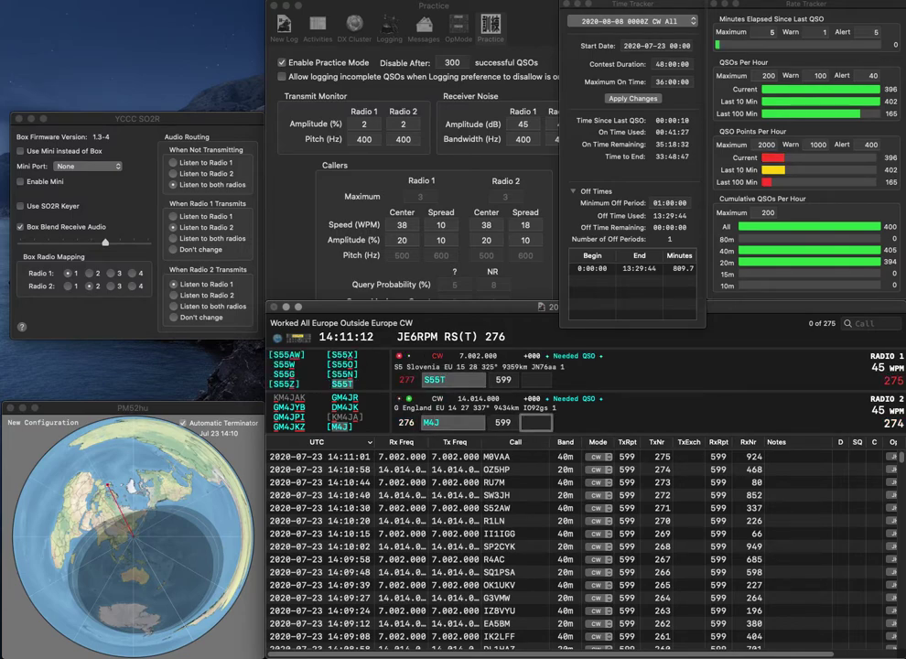
{"action": "type", "text": "206"}
{"action": "key", "text": "Return"}
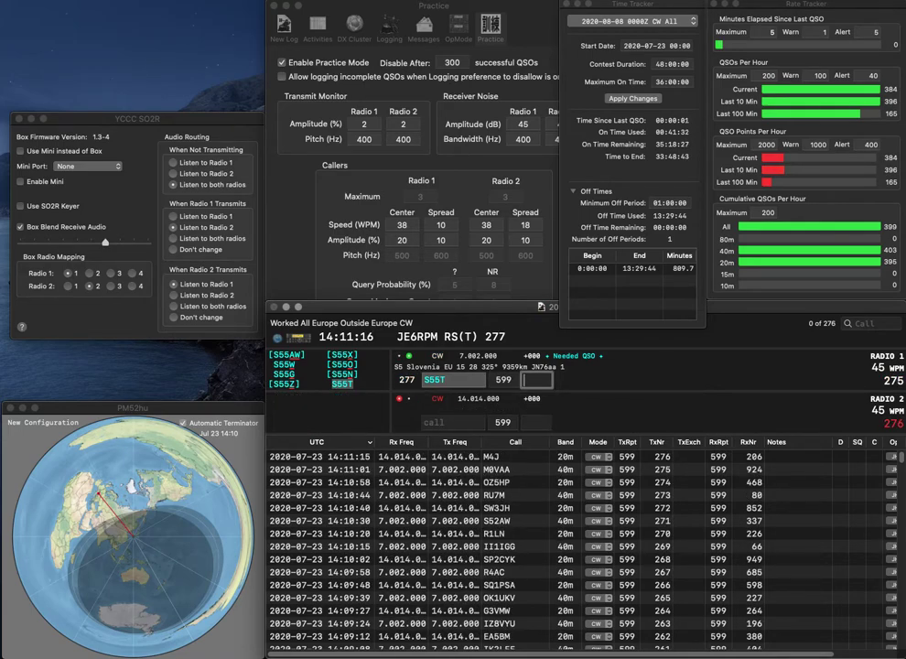
{"action": "type", "text": "9"}
{"action": "key", "text": "Return"}
{"action": "type", "text": "ESTV"}
{"action": "key", "text": "Left"}
{"action": "key", "text": "Left"}
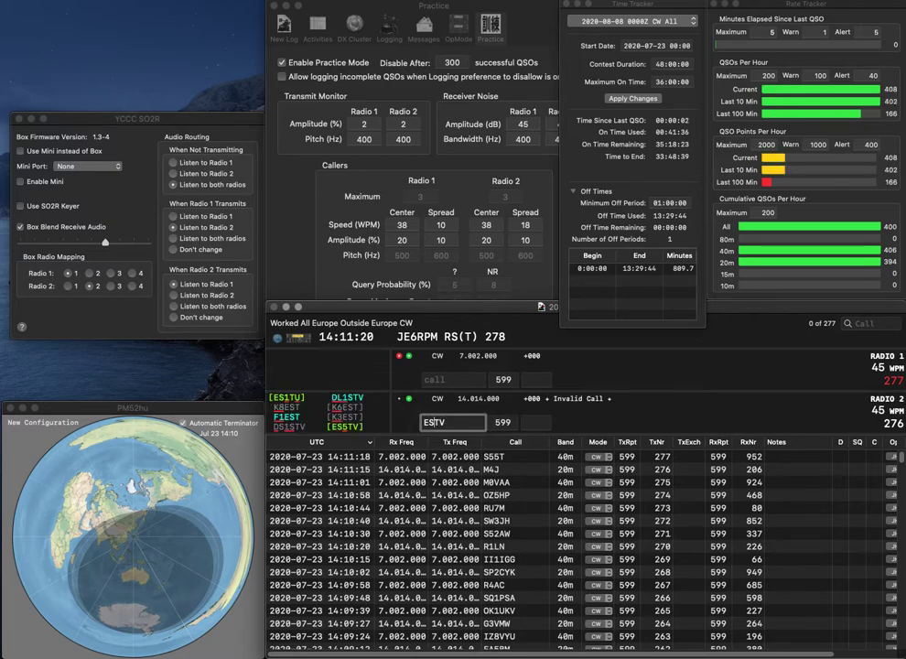
{"action": "type", "text": "5"}
{"action": "key", "text": "Return"}
Answer the partial call RFN on Radio 1 and resend the exchange to ES5TV on Radio 2
{"action": "type", "text": "RFU"}
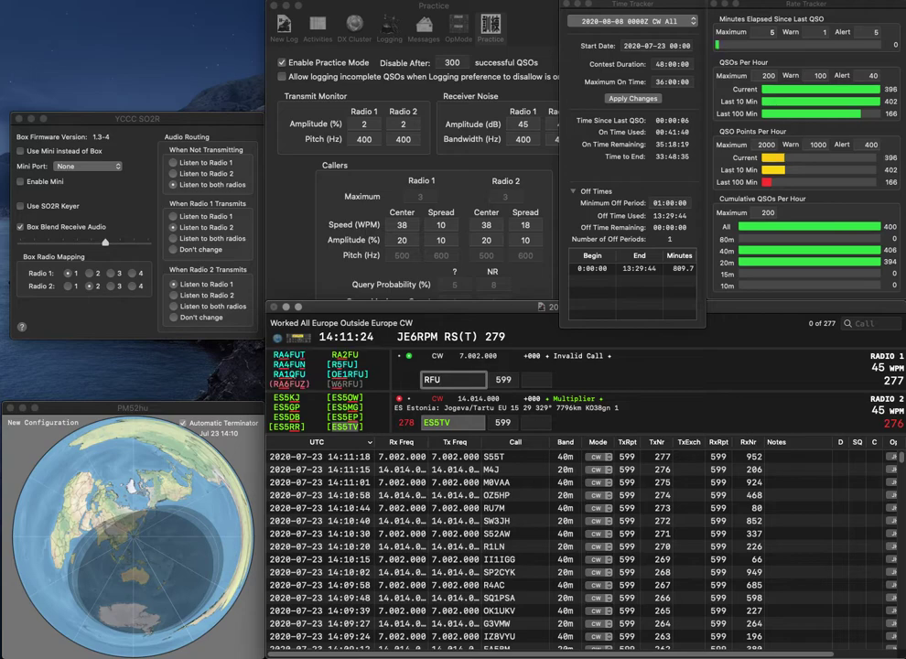
{"action": "key", "text": "BackSpace"}
{"action": "type", "text": "N"}
{"action": "key", "text": "Return"}
{"action": "key", "text": "space"}
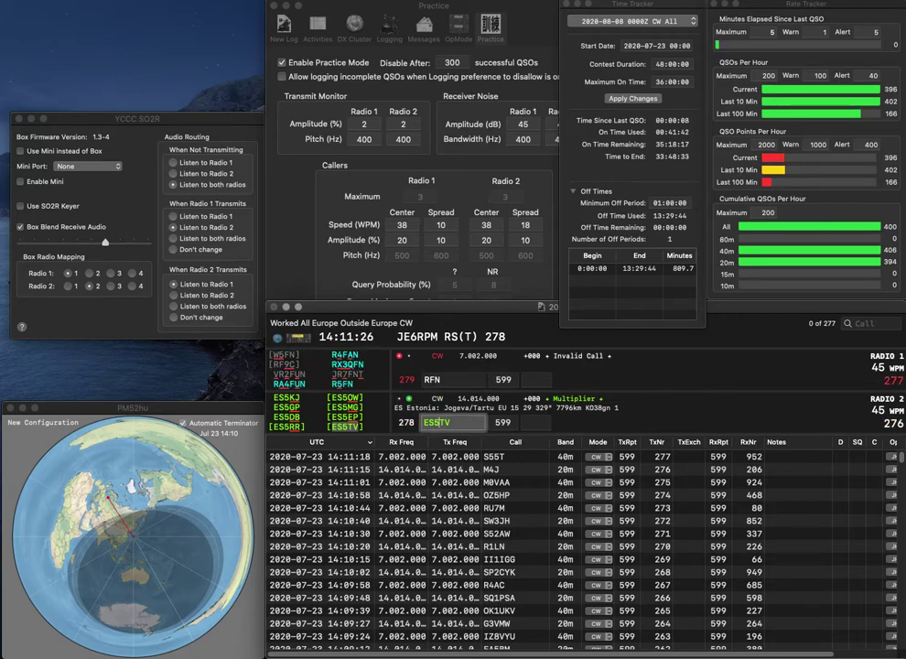
{"action": "key", "text": "Return"}
Change the Radio 1 call to RA4RUN, sending the exchange, and log ES5TV on Radio 2 with received number 625
{"action": "key", "text": "Left"}
{"action": "key", "text": "Left"}
{"action": "key", "text": "Left"}
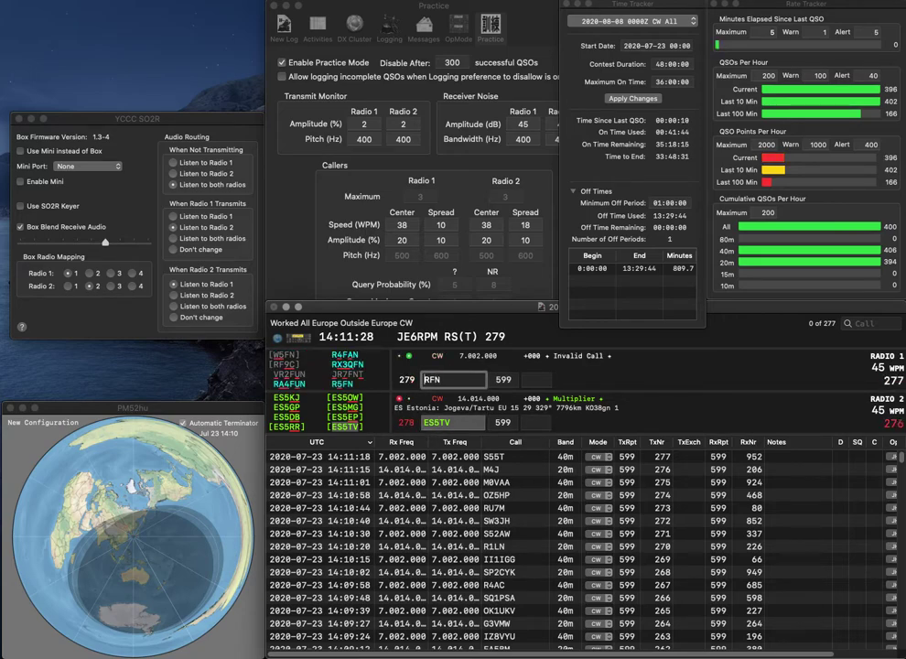
{"action": "type", "text": "RA4"}
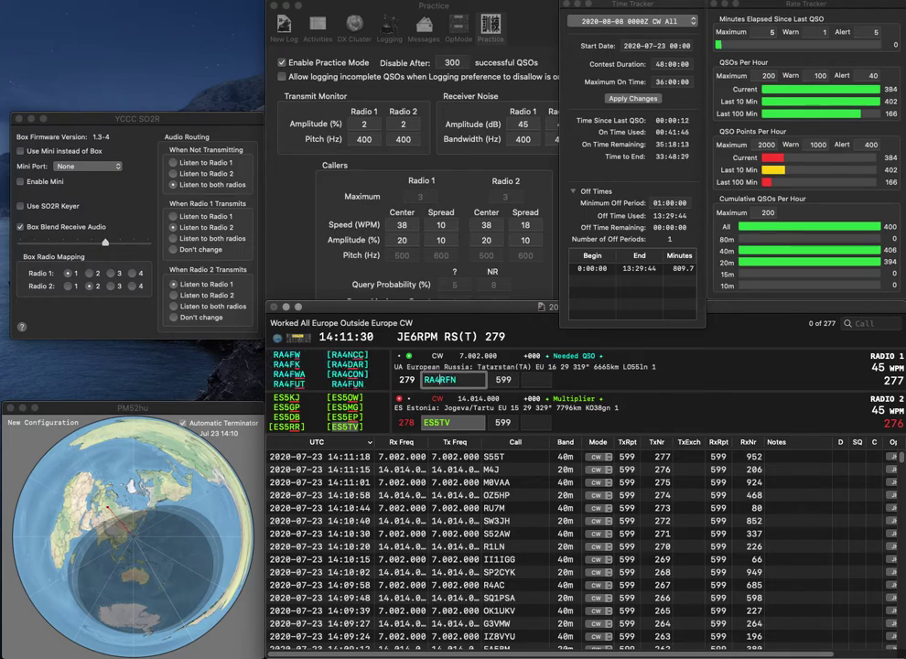
{"action": "key", "text": "Delete"}
{"action": "type", "text": "U"}
{"action": "key", "text": "Return"}
{"action": "key", "text": "space"}
{"action": "type", "text": "625"}
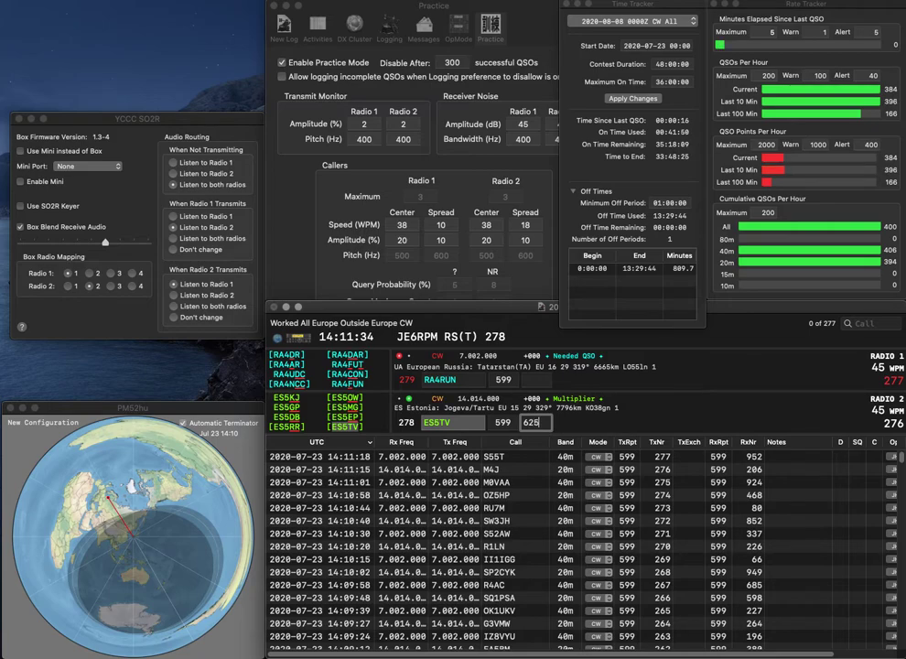
{"action": "key", "text": "Return"}
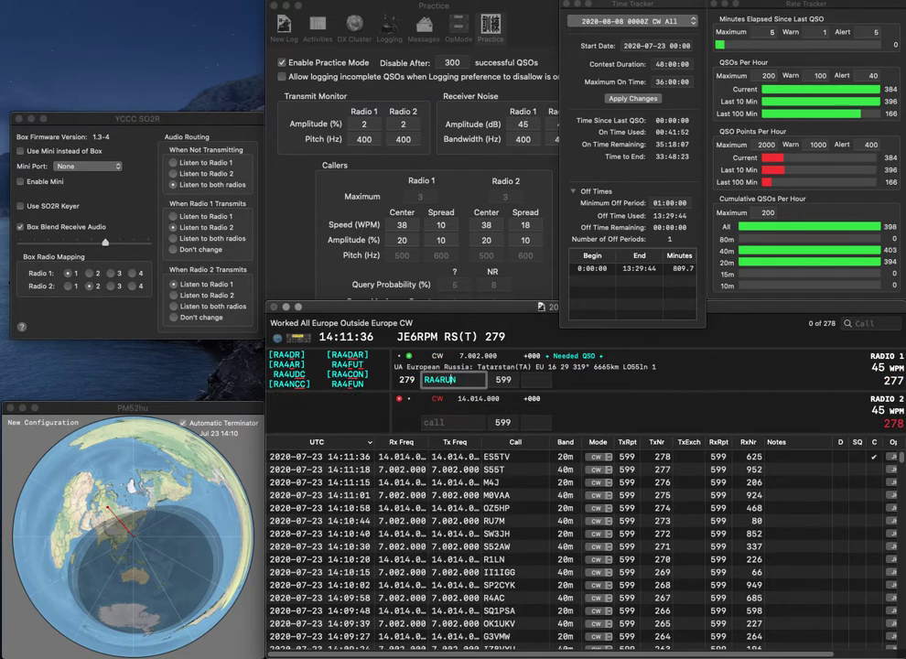
{"action": "key", "text": "Return"}
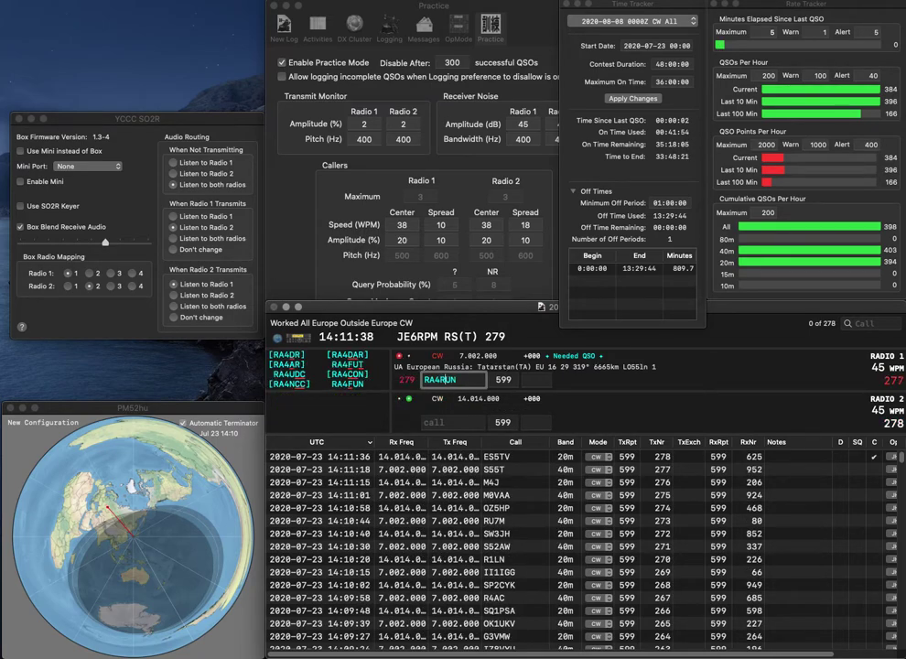
{"action": "key", "text": "Up"}
{"action": "key", "text": "Down"}
{"action": "key", "text": "Up"}
{"action": "key", "text": "BackSpace"}
{"action": "type", "text": "F"}
{"action": "key", "text": "Down"}
{"action": "key", "text": "Return"}
{"action": "key", "text": "Return"}
{"action": "type", "text": "DL0GTH"}
{"action": "key", "text": "Return"}
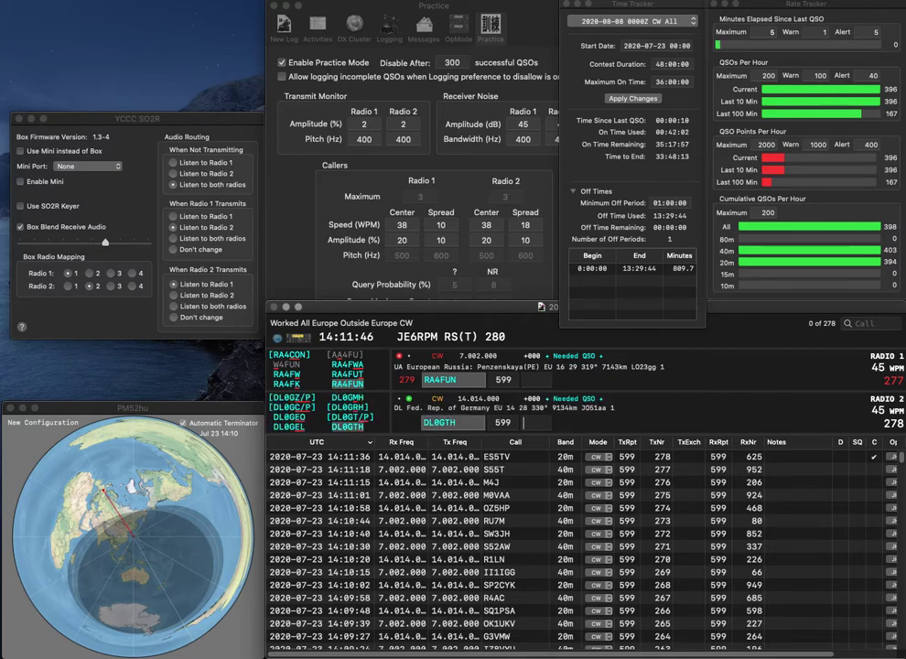
{"action": "key", "text": "space"}
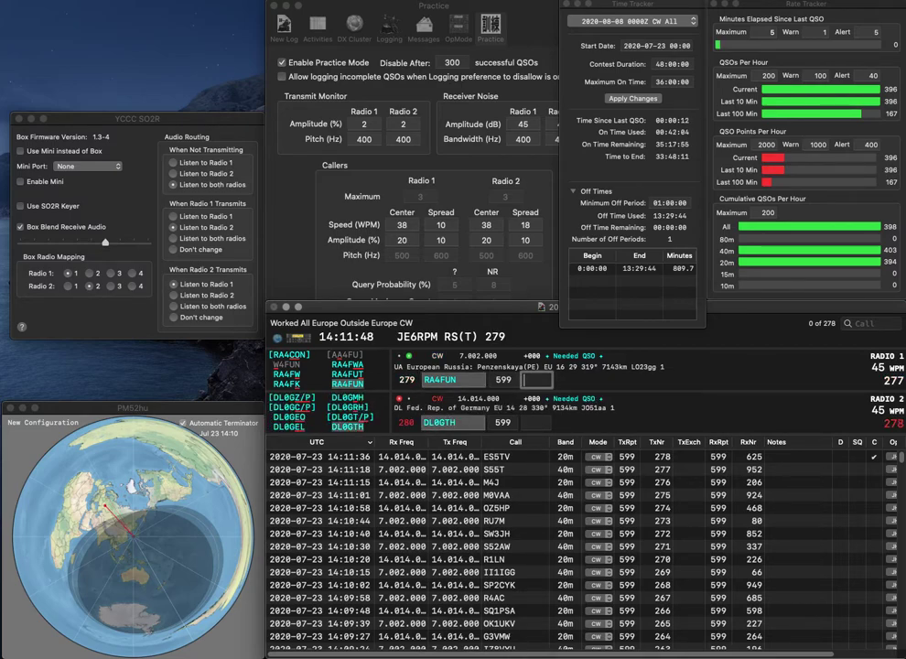
{"action": "type", "text": "8"}
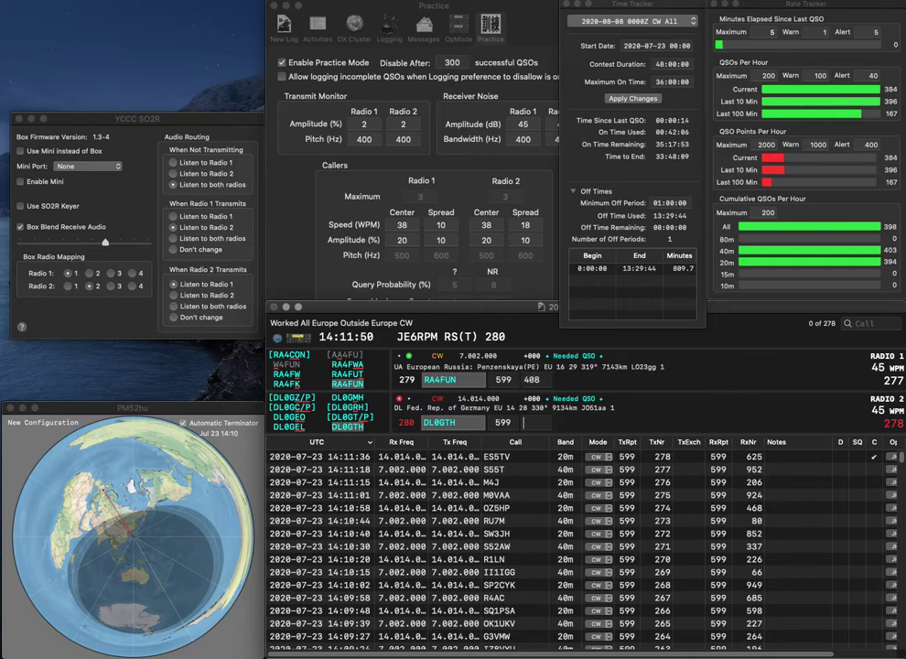
{"action": "key", "text": "Return"}
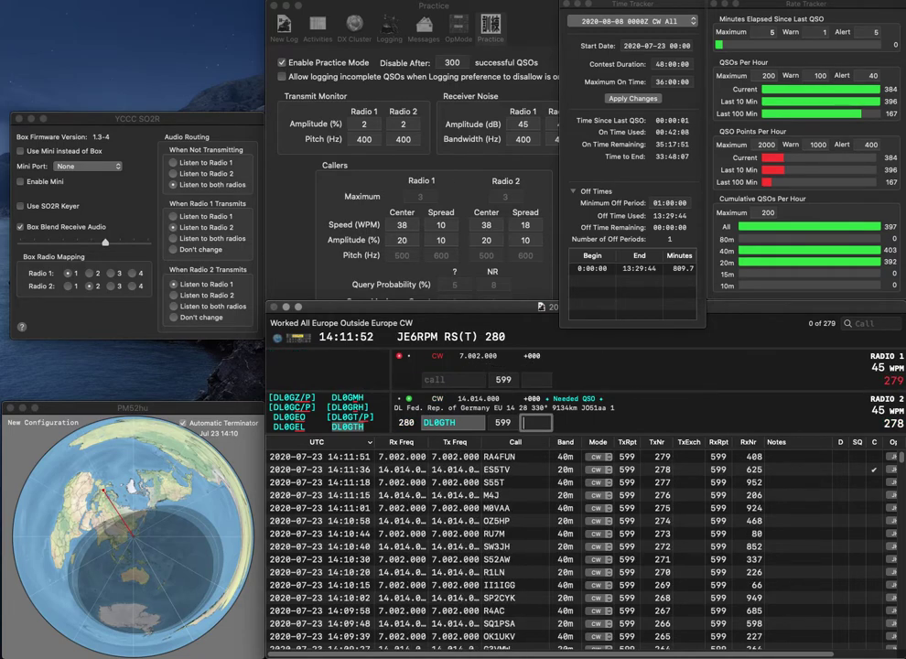
Log DL0GTH on Radio 2 with received number 180 and answer the partial call AFE on Radio 1
{"action": "type", "text": "180"}
{"action": "key", "text": "Return"}
{"action": "type", "text": "AFE"}
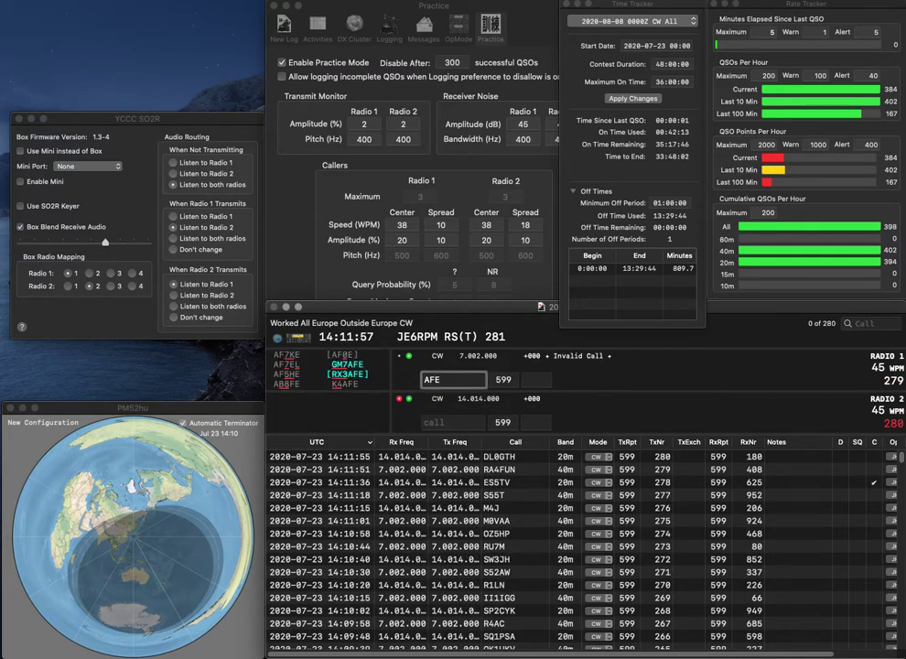
{"action": "key", "text": "Return"}
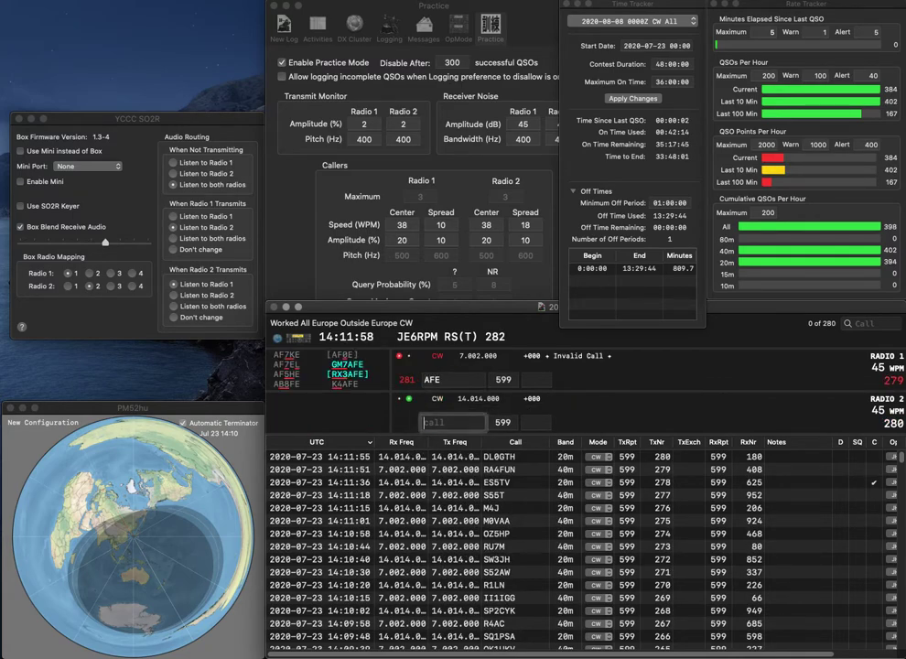
Answer LN1D on Radio 2 and complete the Radio 1 call as RX3AFE, sending the exchange
{"action": "type", "text": "LN1D"}
{"action": "key", "text": "Return"}
{"action": "type", "text": "RX3"}
{"action": "key", "text": "Return"}
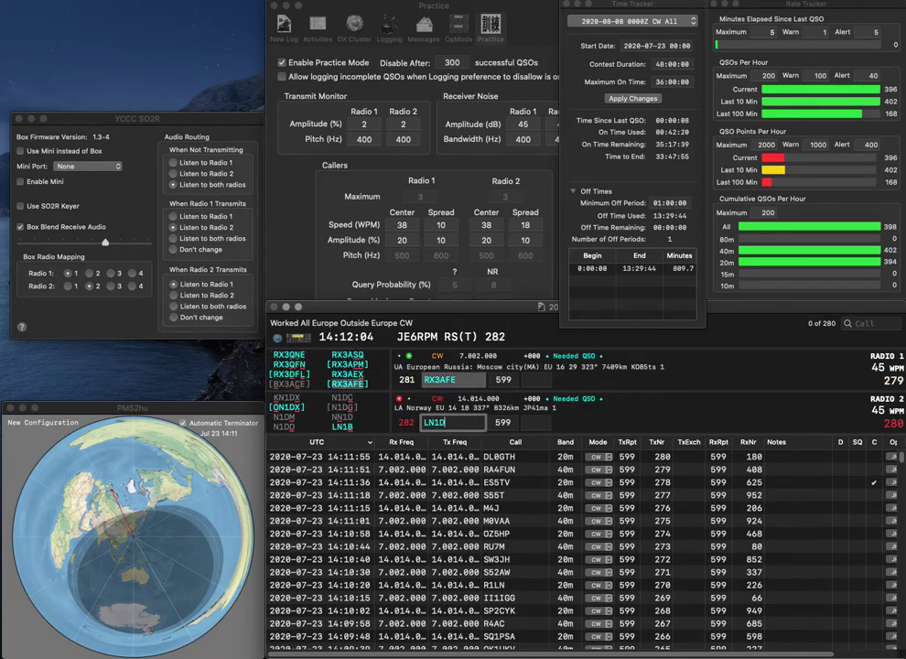
{"action": "key", "text": "BackSpace"}
{"action": "type", "text": "B"}
{"action": "key", "text": "Return"}
{"action": "key", "text": "space"}
{"action": "key", "text": "space"}
{"action": "key", "text": "Tab"}
{"action": "key", "text": "space"}
{"action": "key", "text": "BackSpace"}
{"action": "key", "text": "BackSpace"}
{"action": "type", "text": "2D"}
{"action": "key", "text": "Return"}
{"action": "key", "text": "space"}
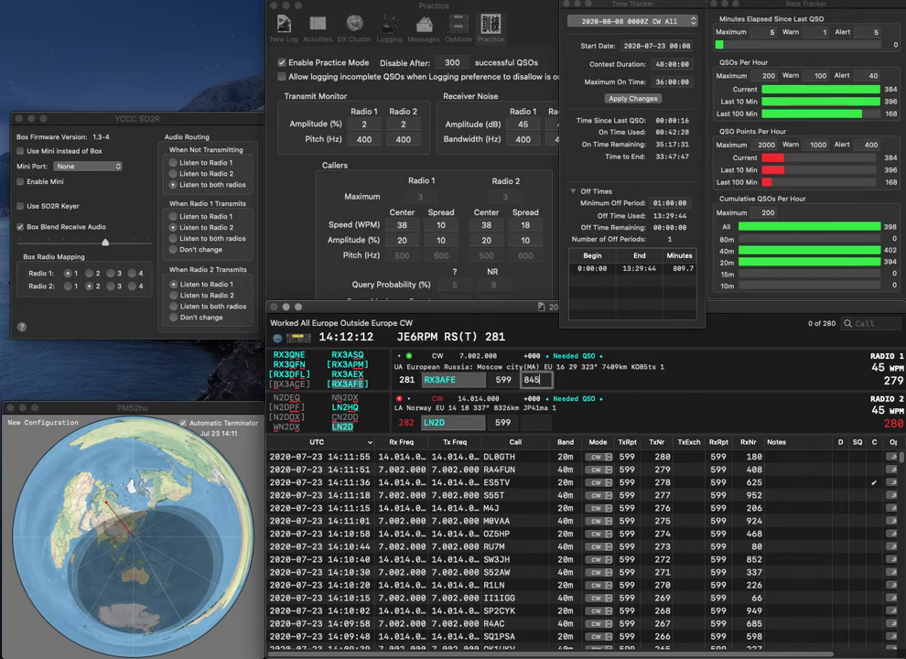
Log RX3AFE on Radio 1 and log LN2D on Radio 2 with received number 318
{"action": "key", "text": "Return"}
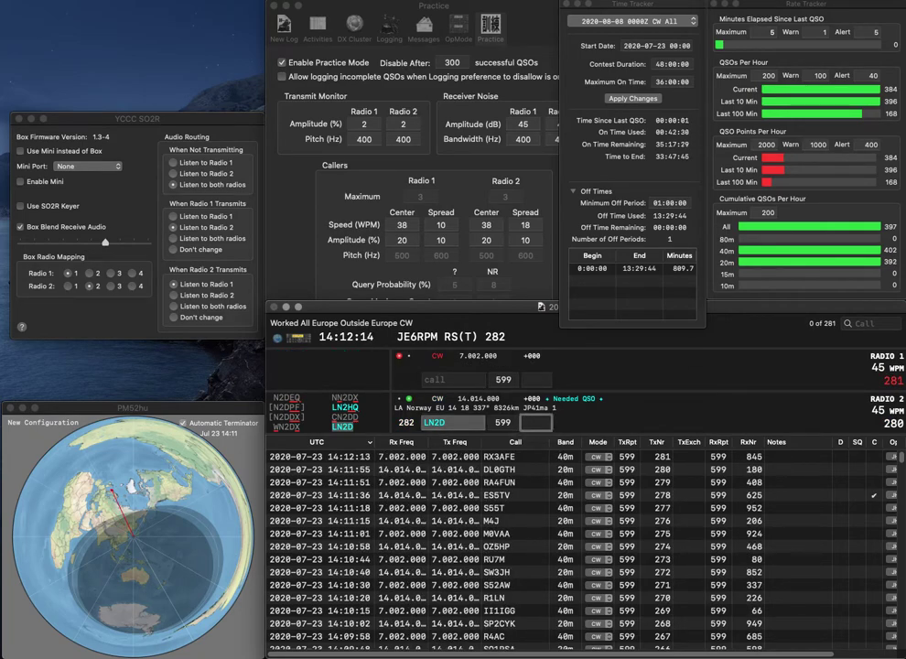
{"action": "type", "text": "318"}
{"action": "key", "text": "Return"}
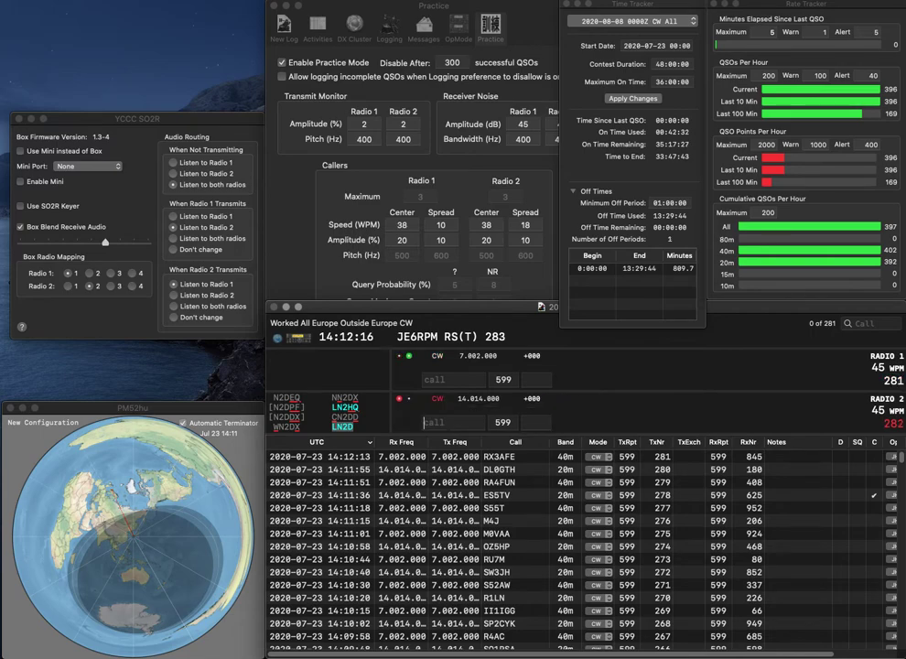
Answer EA2Z on Radio 1 with the exchange
{"action": "type", "text": "ZE"}
{"action": "key", "text": "BackSpace"}
{"action": "key", "text": "Left"}
{"action": "type", "text": "EA2"}
{"action": "key", "text": "Return"}
{"action": "type", "text": "9DAQ"}
{"action": "key", "text": "Home"}
{"action": "type", "text": "HG"}
{"action": "key", "text": "BackSpace"}
{"action": "type", "text": "B"}
{"action": "key", "text": "Return"}
Log EA2Z on Radio 1 with received number 308 and HB9DAQ on Radio 2 with received number 789
{"action": "key", "text": "Up"}
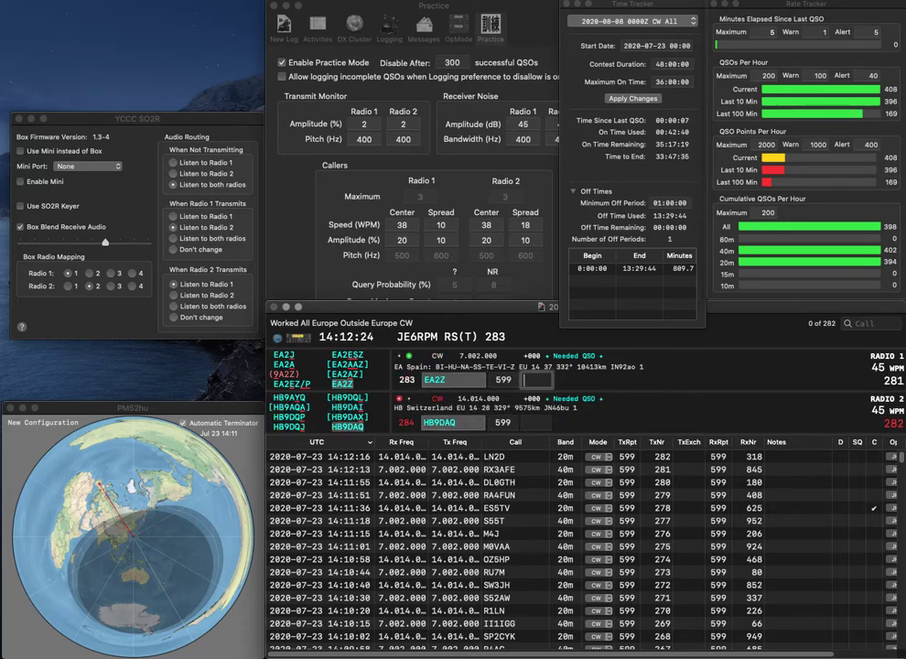
{"action": "type", "text": "308"}
{"action": "key", "text": "Return"}
{"action": "key", "text": "Down"}
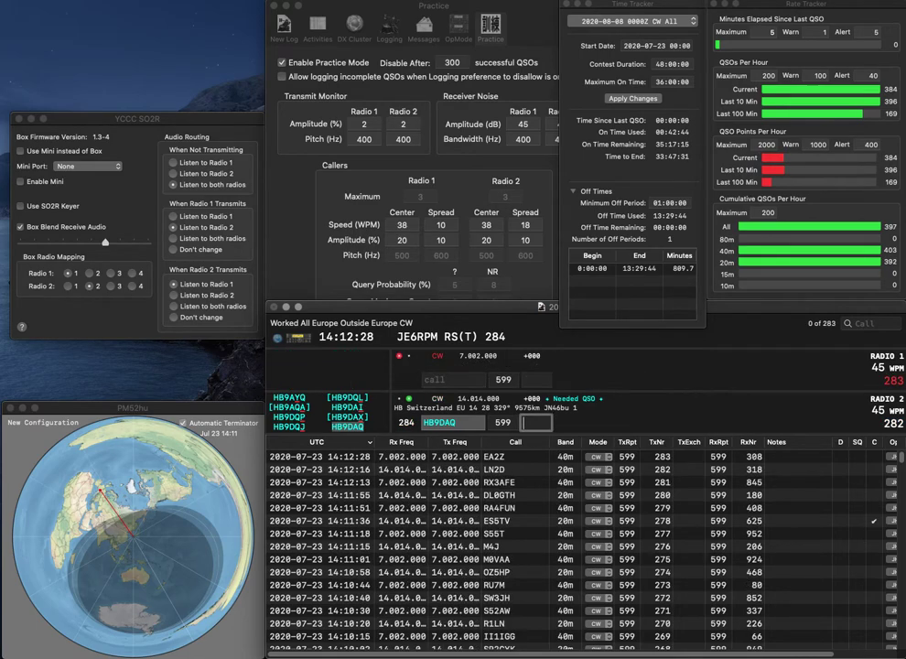
{"action": "type", "text": "789"}
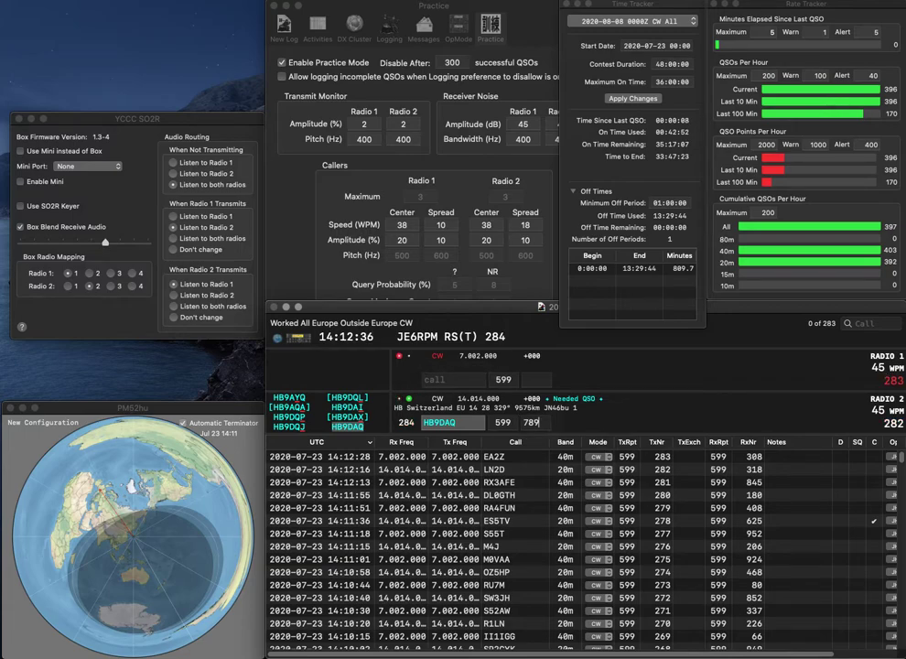
{"action": "key", "text": "Return"}
{"action": "type", "text": "IU"}
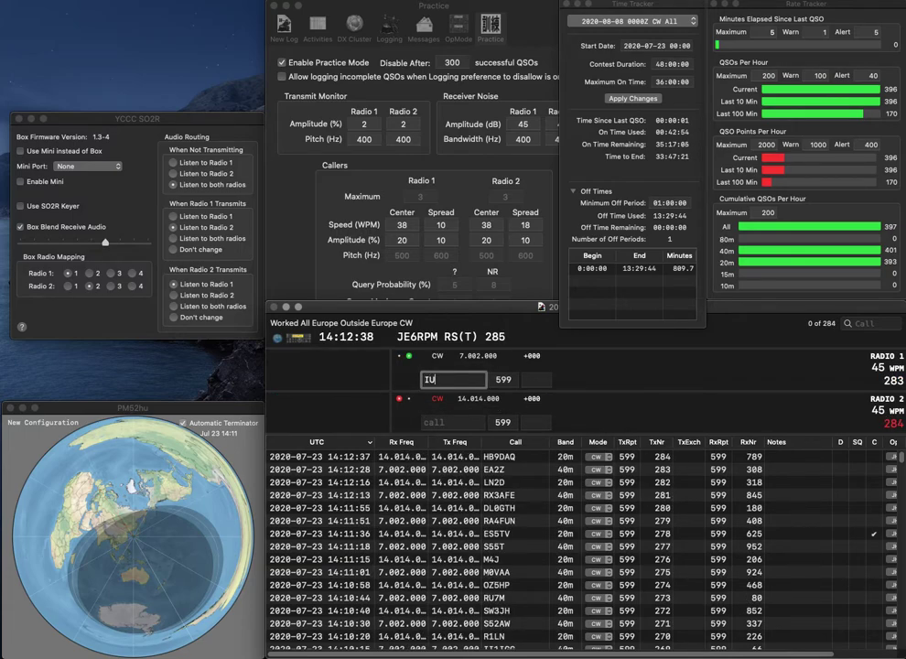
{"action": "type", "text": "3KGO"}
{"action": "key", "text": "Return"}
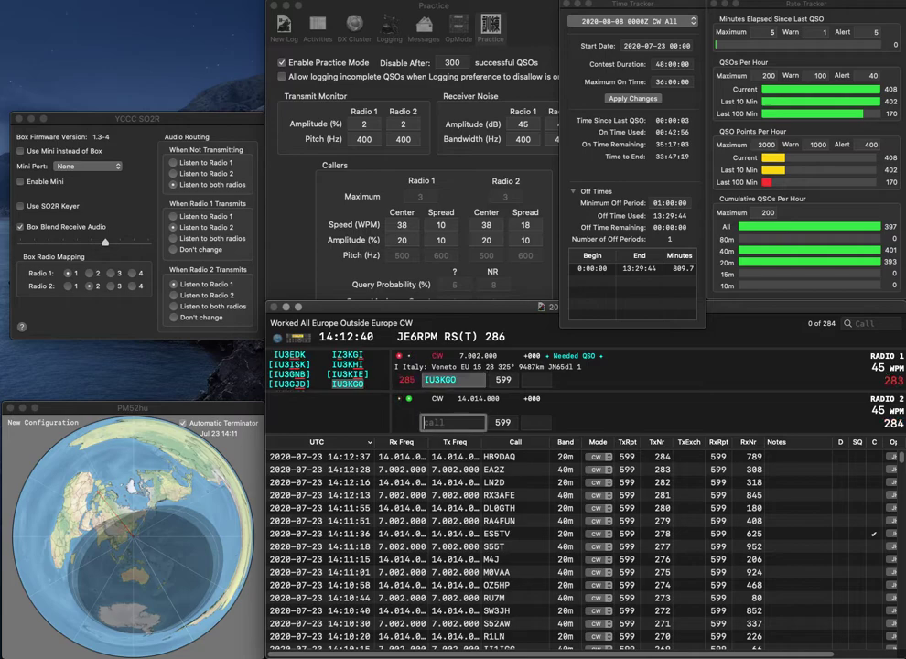
{"action": "type", "text": "S59D"}
{"action": "key", "text": "Tab"}
{"action": "key", "text": "Tab"}
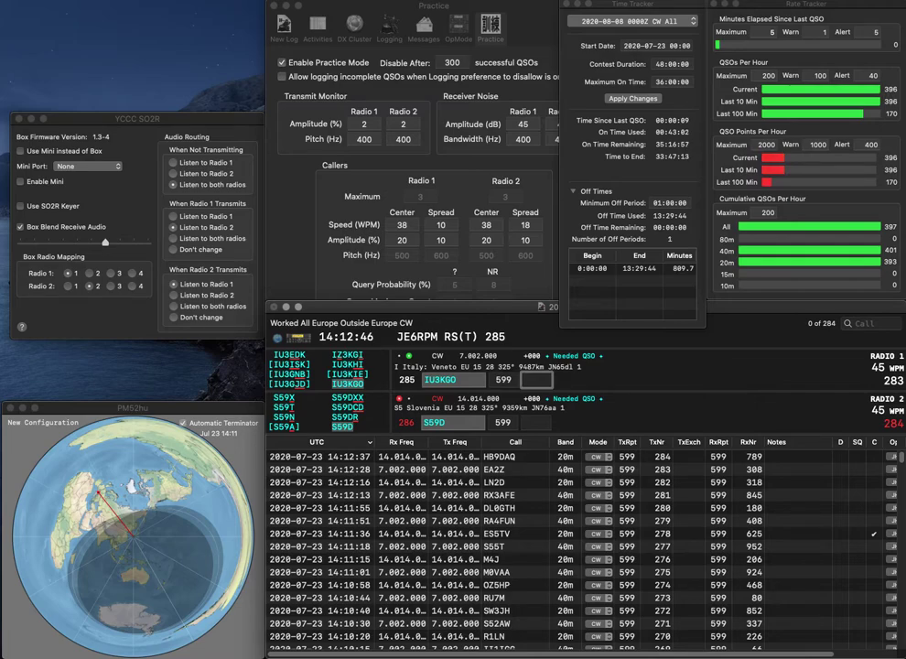
{"action": "type", "text": "9"}
{"action": "key", "text": "Return"}
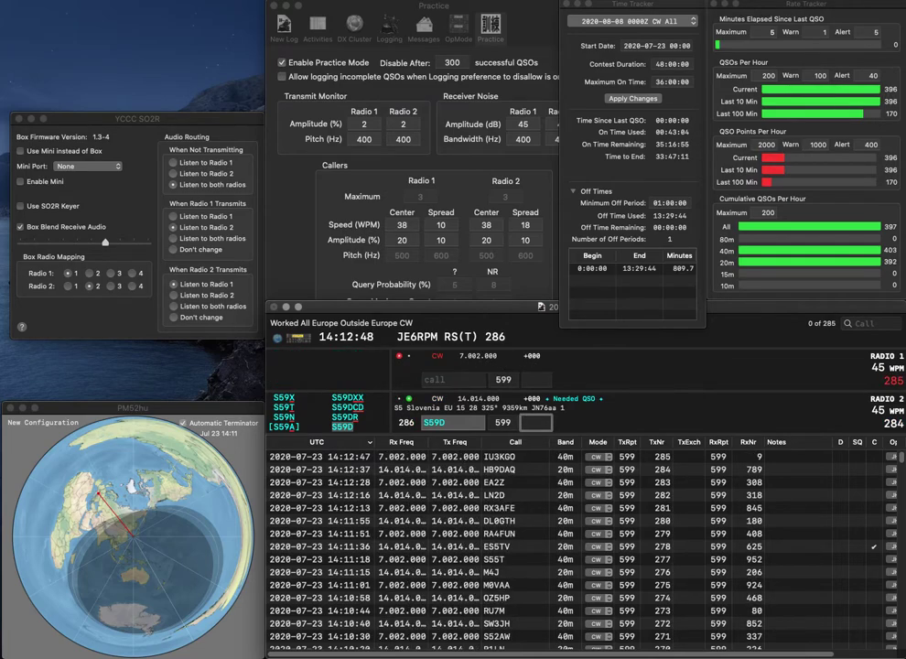
{"action": "type", "text": "8"}
{"action": "key", "text": "Return"}
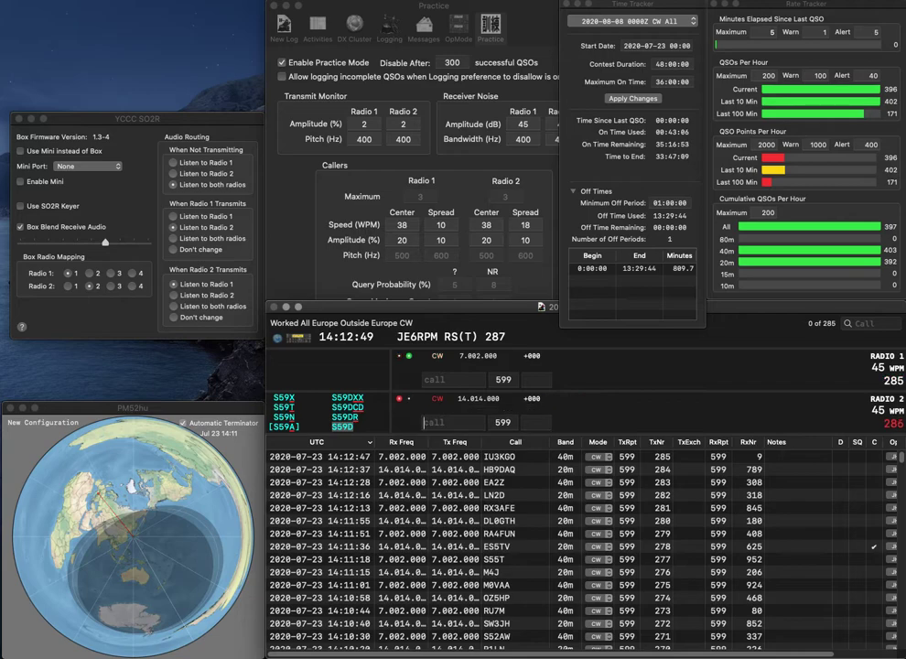
{"action": "type", "text": "DK0AE"}
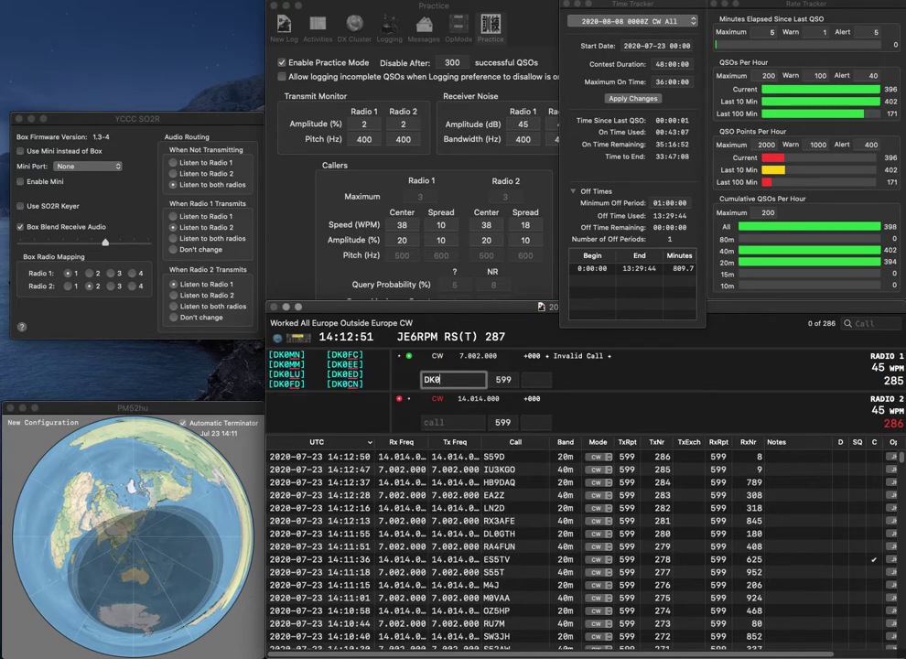
{"action": "key", "text": "Return"}
{"action": "type", "text": "9RTL"}
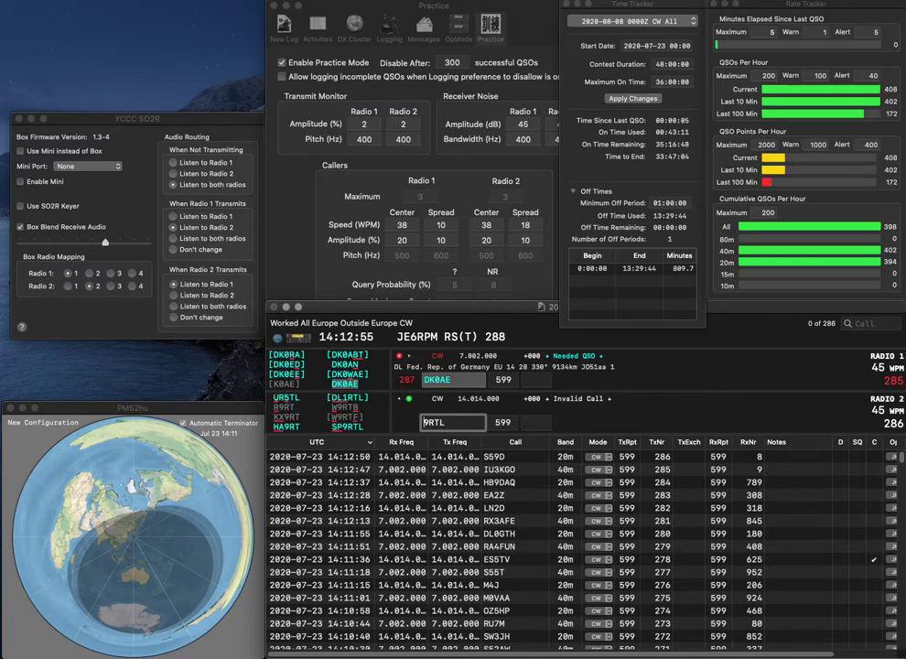
{"action": "type", "text": "SP"}
{"action": "key", "text": "Return"}
Log DK0AE on Radio 1 with received number 161 and SP9RTL on Radio 2 with received number 115
{"action": "type", "text": "161"}
{"action": "key", "text": "Return"}
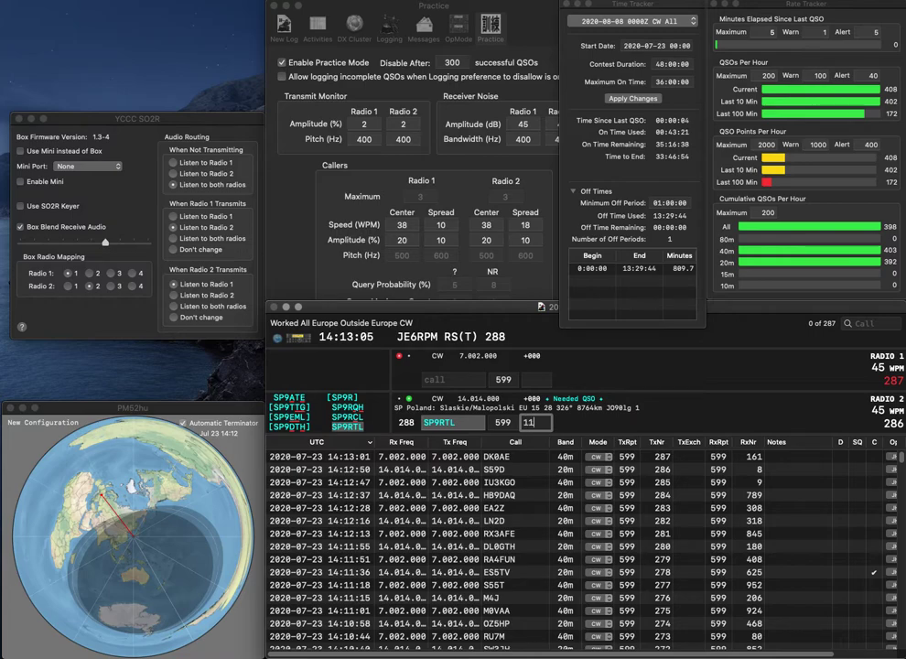
{"action": "type", "text": "5"}
{"action": "key", "text": "Return"}
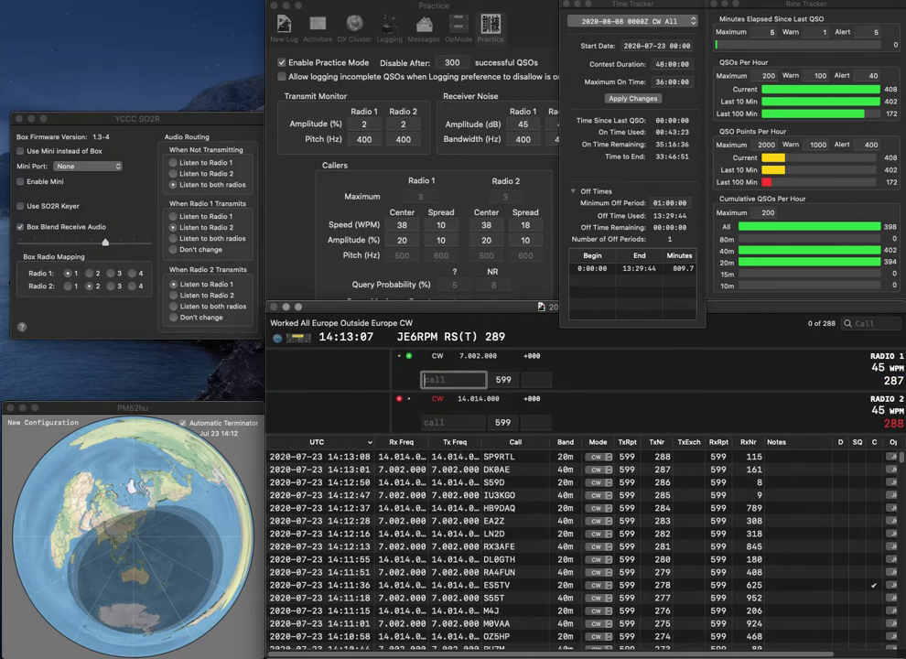
{"action": "type", "text": "IK2ILH"}
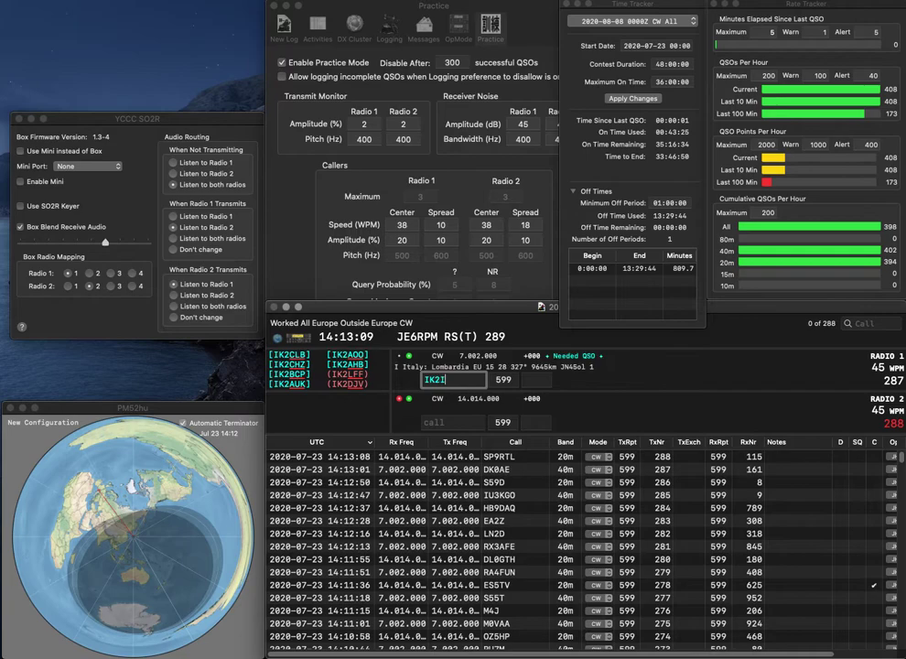
{"action": "key", "text": "Return"}
{"action": "type", "text": "I4TOA"}
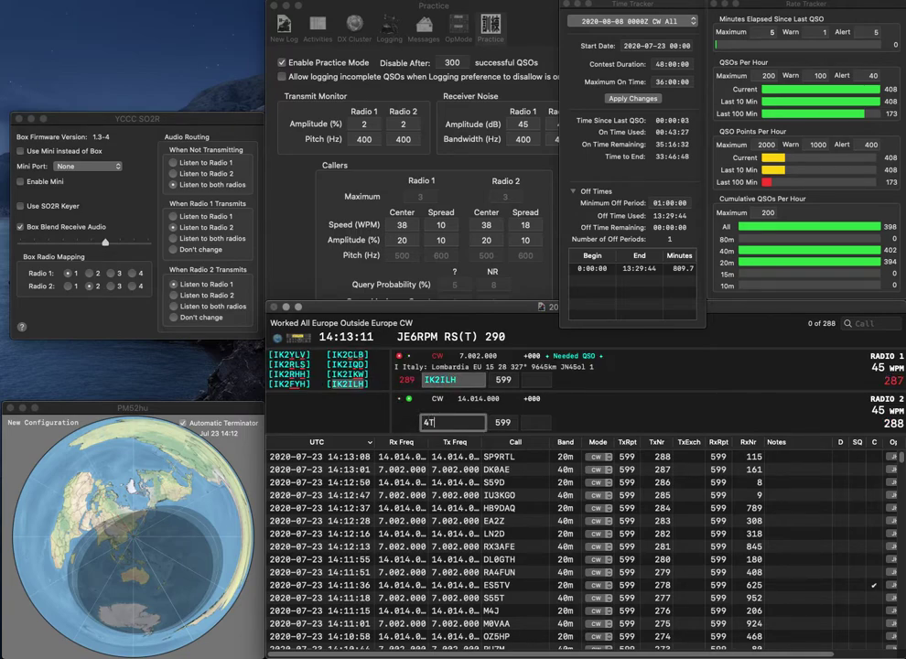
{"action": "type", "text": "Z4TOA"}
{"action": "key", "text": "Return"}
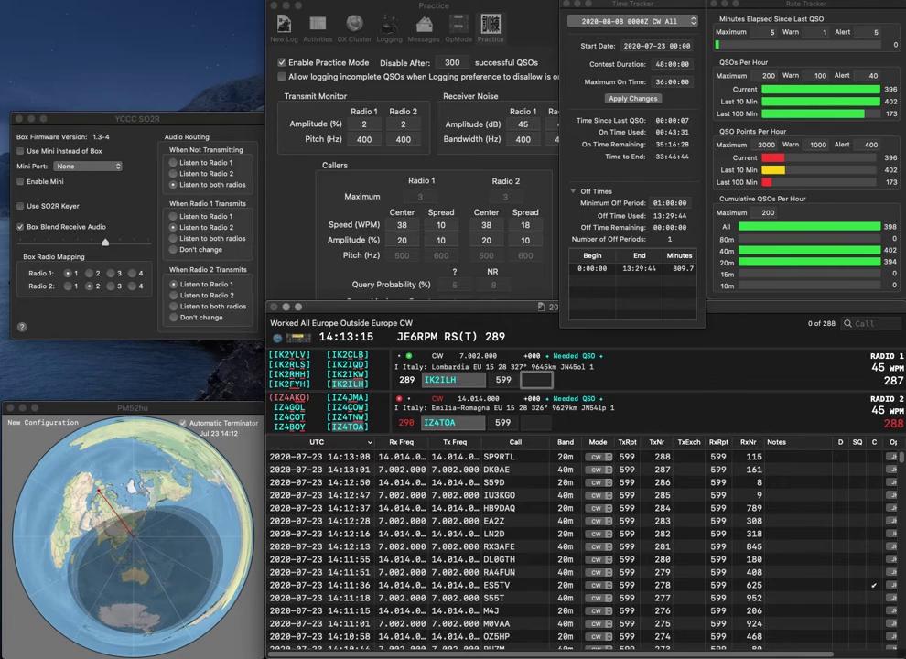
{"action": "type", "text": "35"}
{"action": "key", "text": "BackSpace"}
{"action": "type", "text": "41"}
{"action": "key", "text": "Return"}
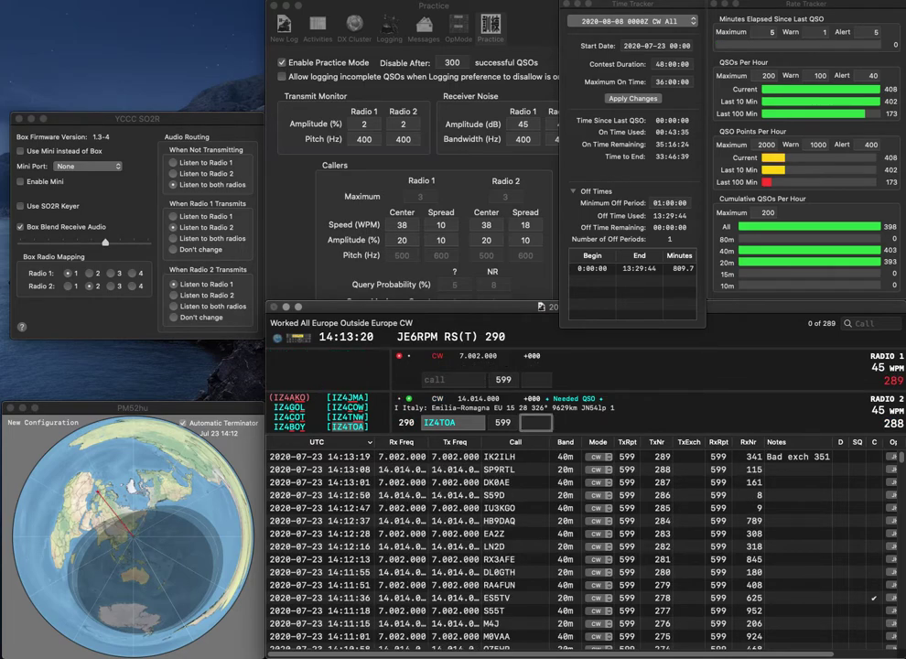
{"action": "type", "text": "16"}
{"action": "key", "text": "Return"}
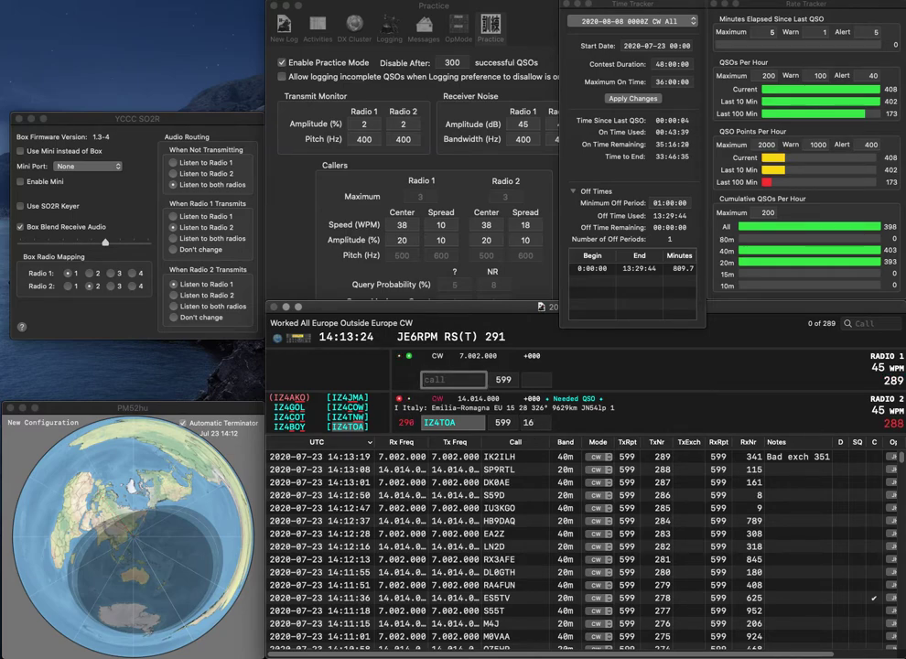
{"action": "type", "text": "ON4LDP"}
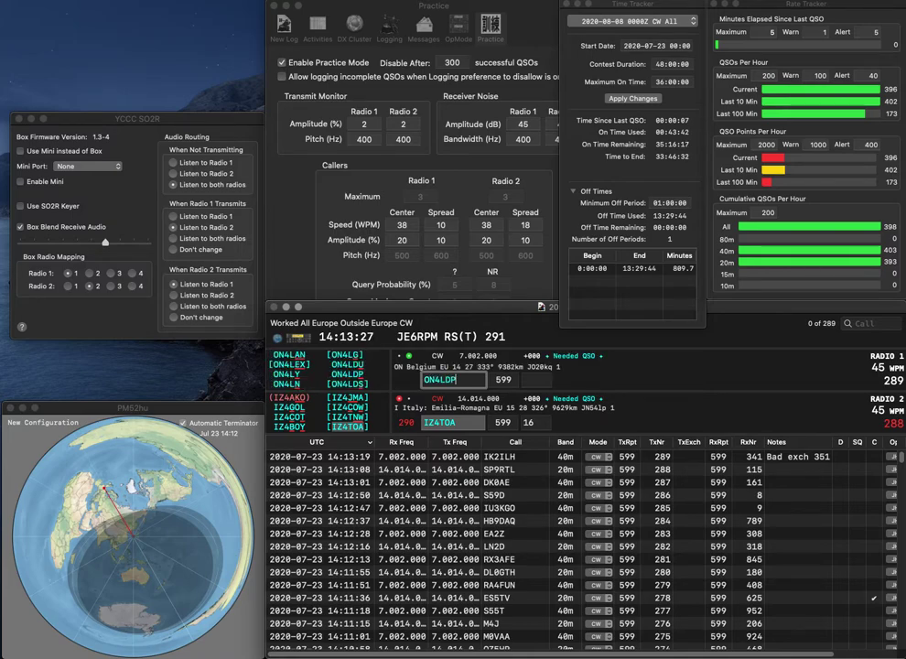
{"action": "key", "text": "Return"}
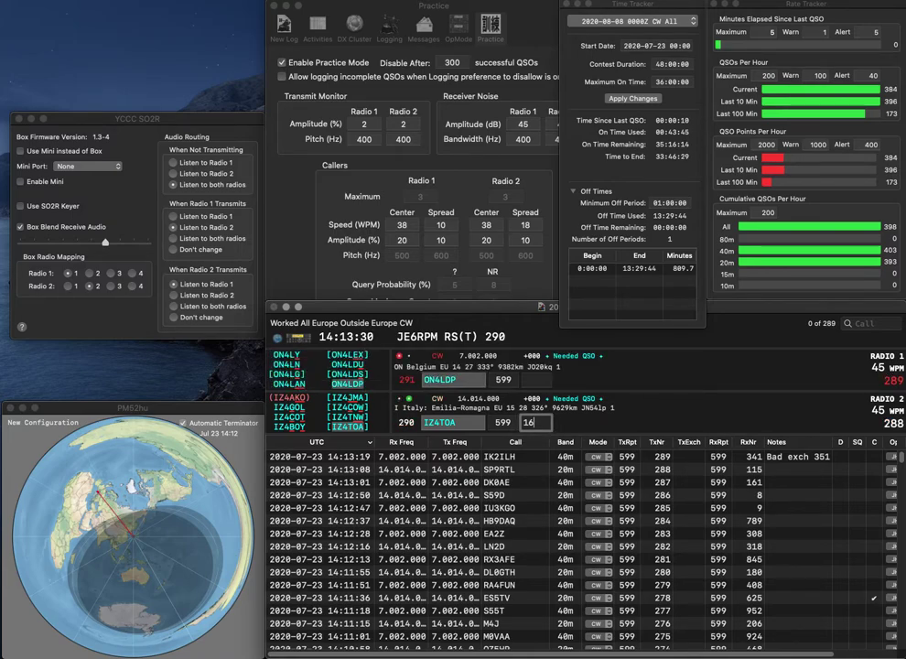
Log IZ4TOA on Radio 2 with received number 169 and ON4LDP on Radio 1 with received number 253
{"action": "type", "text": "9"}
{"action": "key", "text": "Return"}
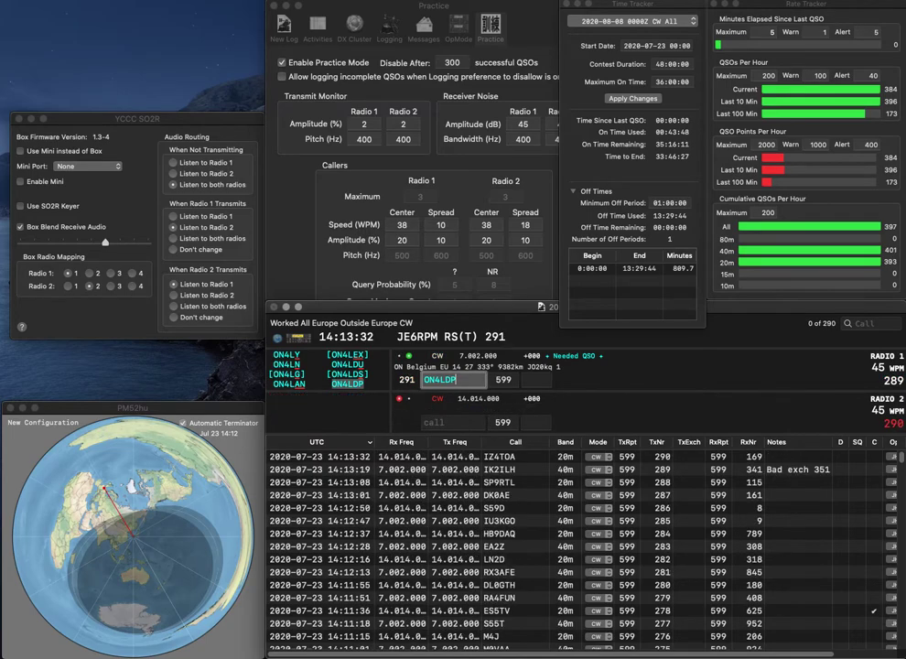
{"action": "type", "text": "253"}
{"action": "key", "text": "Return"}
Answer OL0W on Radio 2 and EN5V on Radio 1 with the exchange
{"action": "type", "text": "O"}
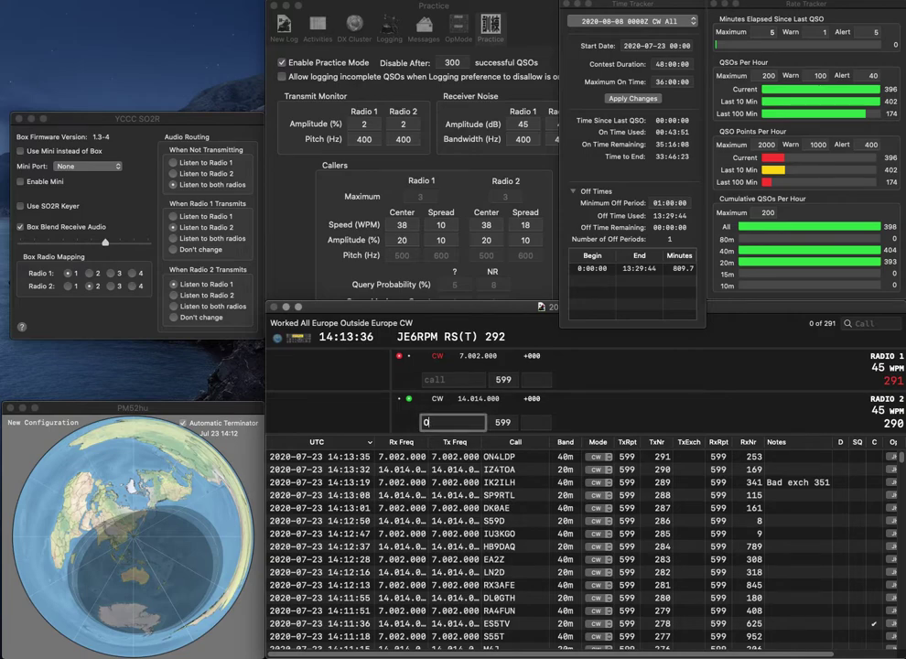
{"action": "type", "text": "L0W"}
{"action": "type", "text": "EN5V"}
{"action": "key", "text": "Return"}
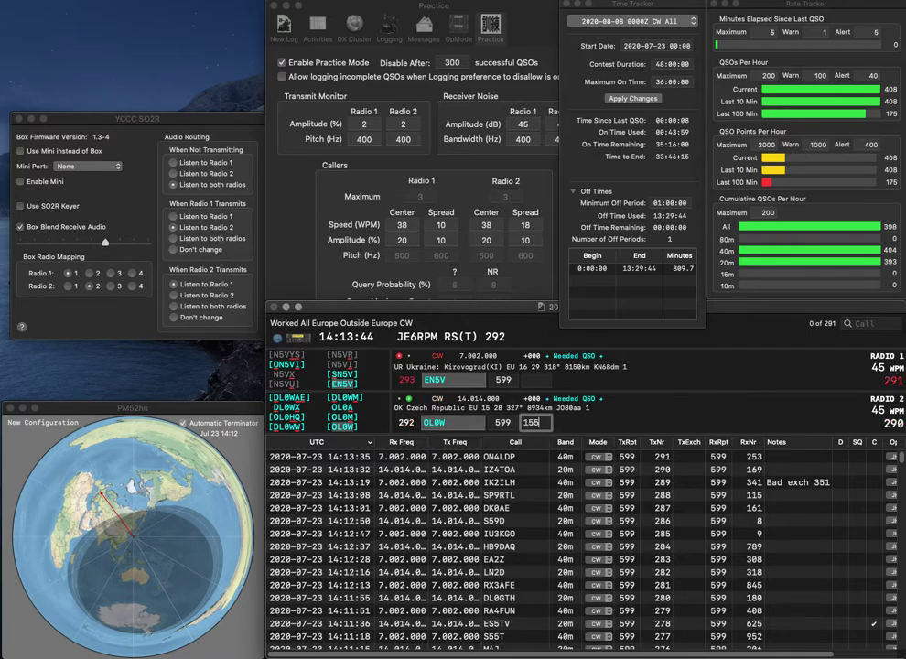
Log OL0W on Radio 2 with received number 155 and EN5V on Radio 1 with received number 525
{"action": "key", "text": "Return"}
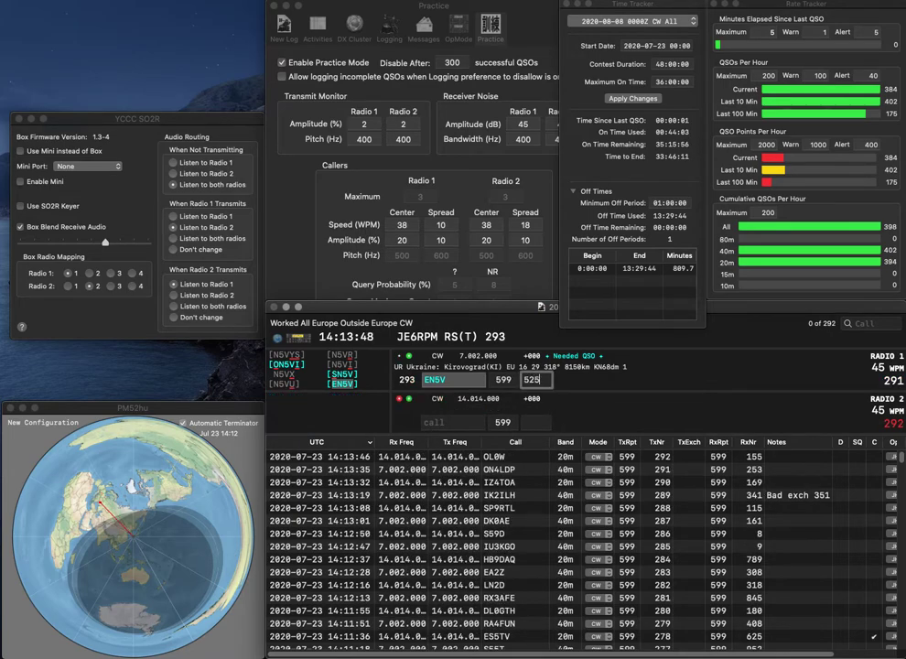
{"action": "type", "text": "5"}
{"action": "key", "text": "Return"}
{"action": "type", "text": "HA4"}
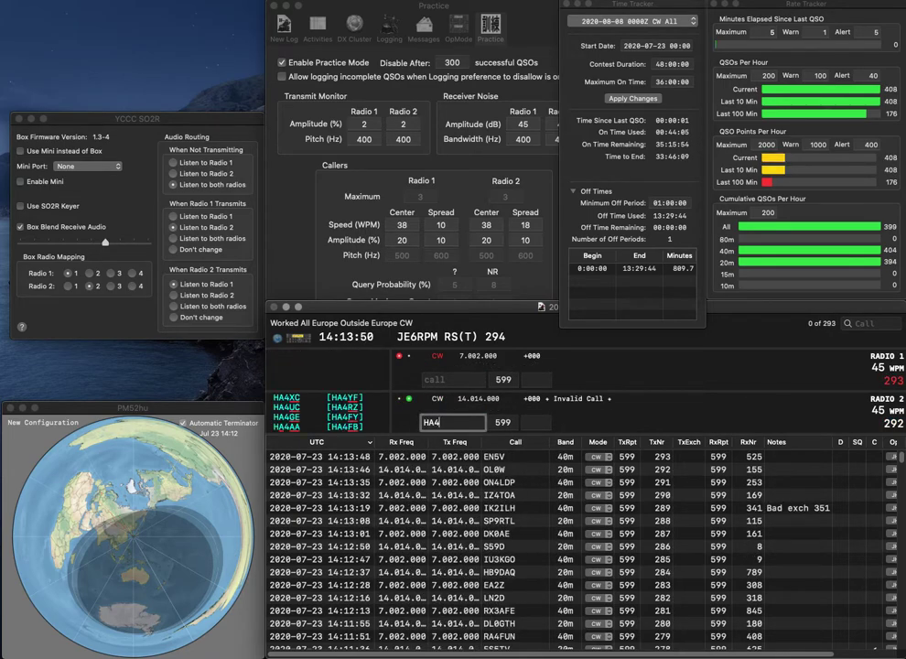
{"action": "type", "text": "XH"}
{"action": "key", "text": "Return"}
{"action": "type", "text": "O"}
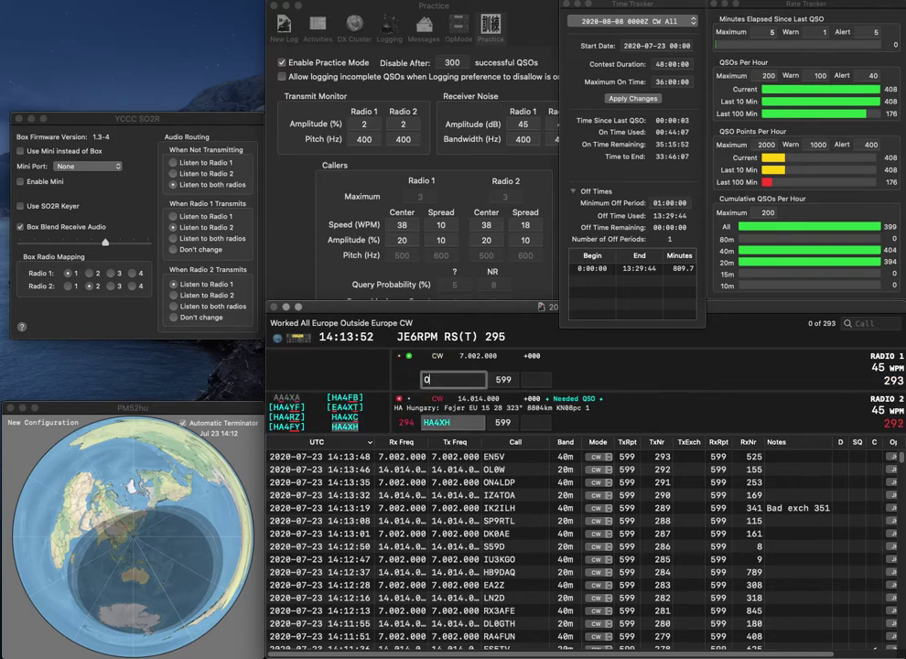
{"action": "type", "text": "9IJP"}
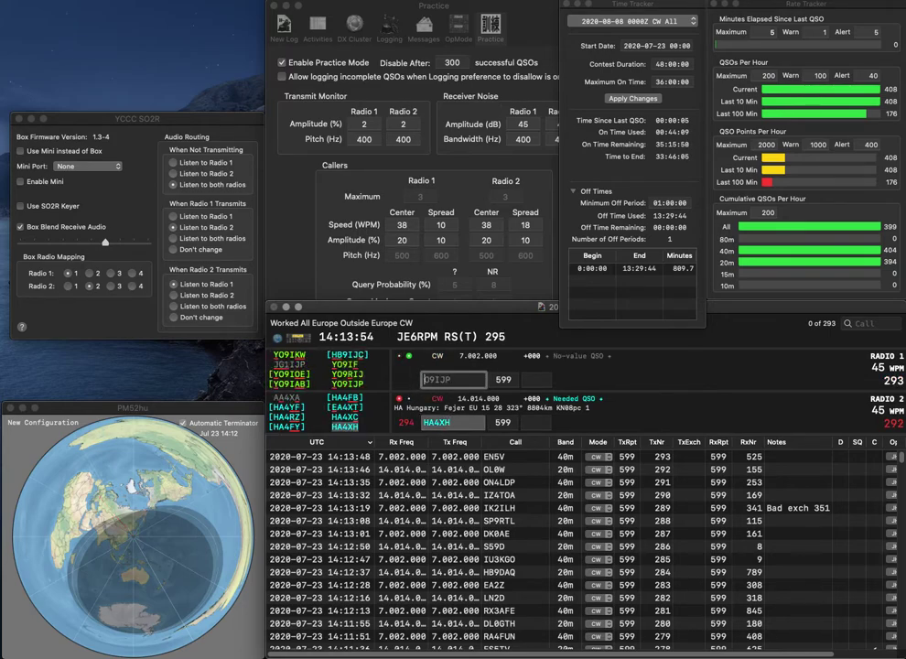
{"action": "key", "text": "Home"}
{"action": "type", "text": "Y"}
{"action": "key", "text": "Tab"}
{"action": "key", "text": "Tab"}
{"action": "key", "text": "Return"}
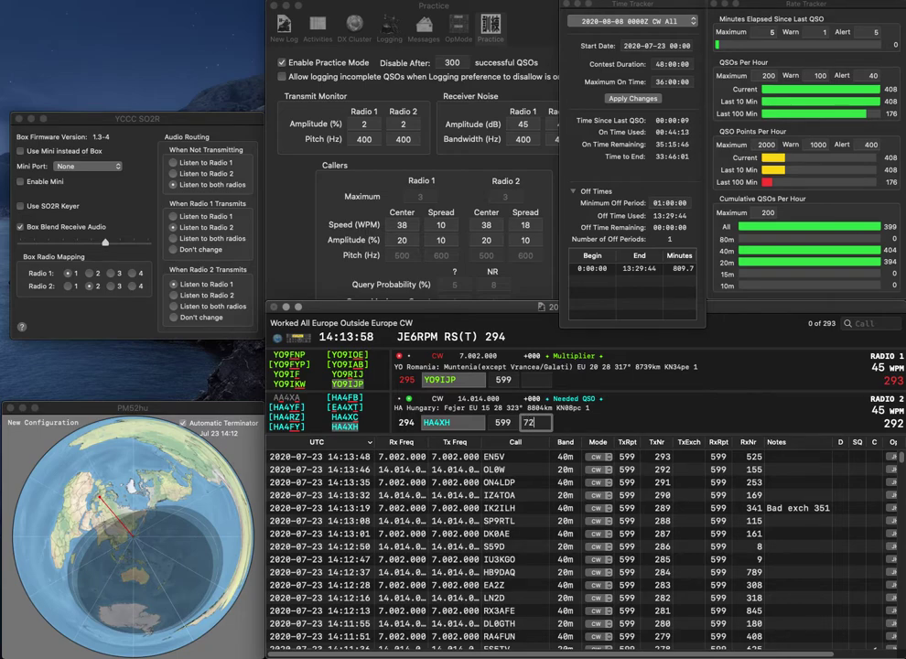
Log HA4XH on Radio 2 with received number 729 and YO9IJP on Radio 1 with received number 88
{"action": "type", "text": "7209"}
{"action": "key", "text": "BackSpace"}
{"action": "key", "text": "BackSpace"}
{"action": "type", "text": "9"}
{"action": "key", "text": "Return"}
{"action": "type", "text": "88"}
{"action": "key", "text": "Return"}
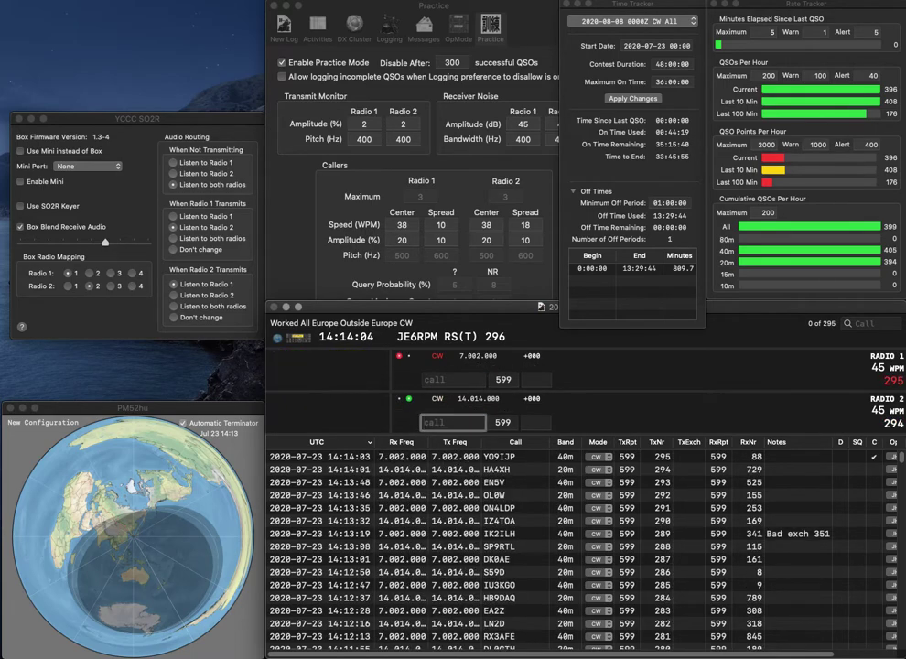
{"action": "type", "text": "UT1XQ"}
{"action": "key", "text": "Return"}
{"action": "type", "text": "3E"}
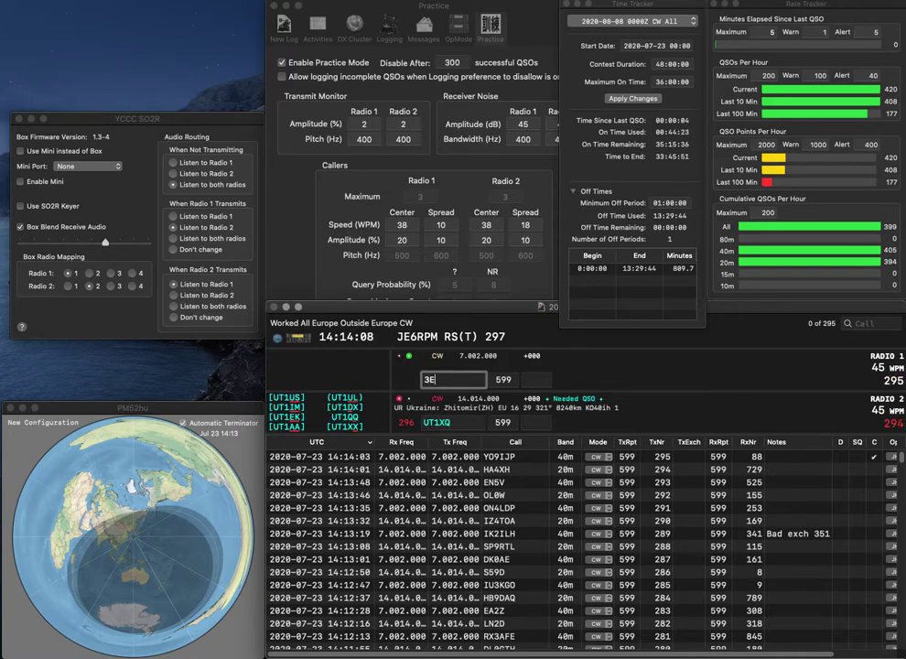
{"action": "type", "text": "O"}
{"action": "key", "text": "Home"}
{"action": "type", "text": "EA"}
{"action": "key", "text": "Return"}
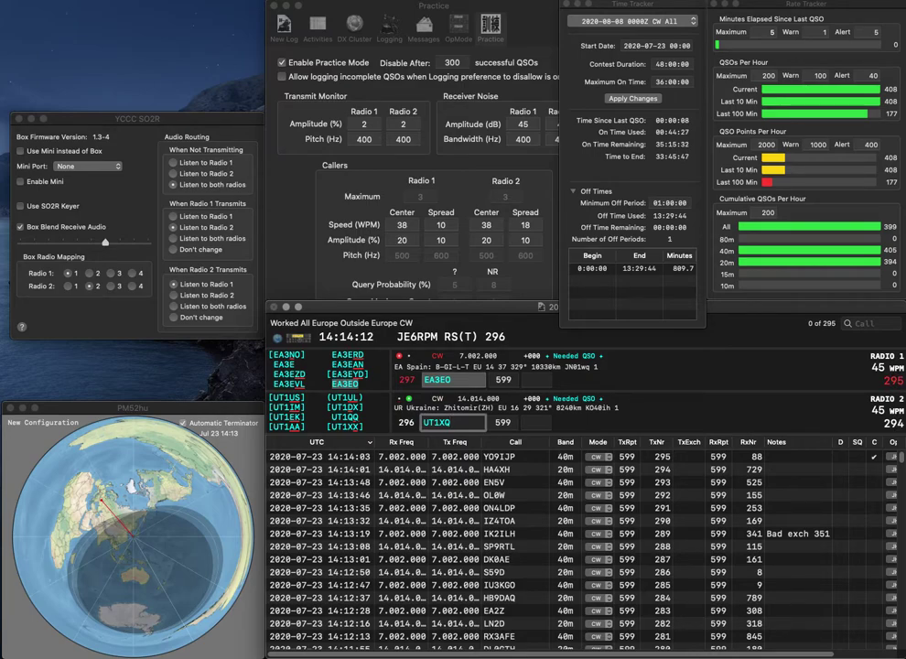
Correct the calls to UT1QQ on Radio 2 and EW3EO on Radio 1 and resend the exchanges
{"action": "key", "text": "BackSpace"}
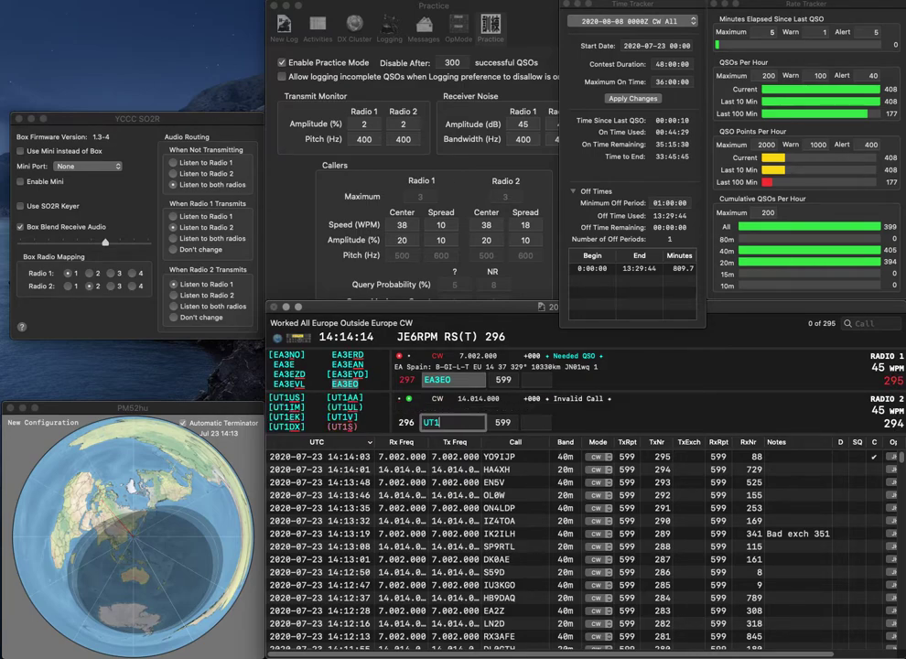
{"action": "type", "text": "Q"}
{"action": "key", "text": "Return"}
{"action": "key", "text": "grave"}
{"action": "key", "text": "BackSpace"}
{"action": "type", "text": "W"}
{"action": "key", "text": "Return"}
{"action": "key", "text": "grave"}
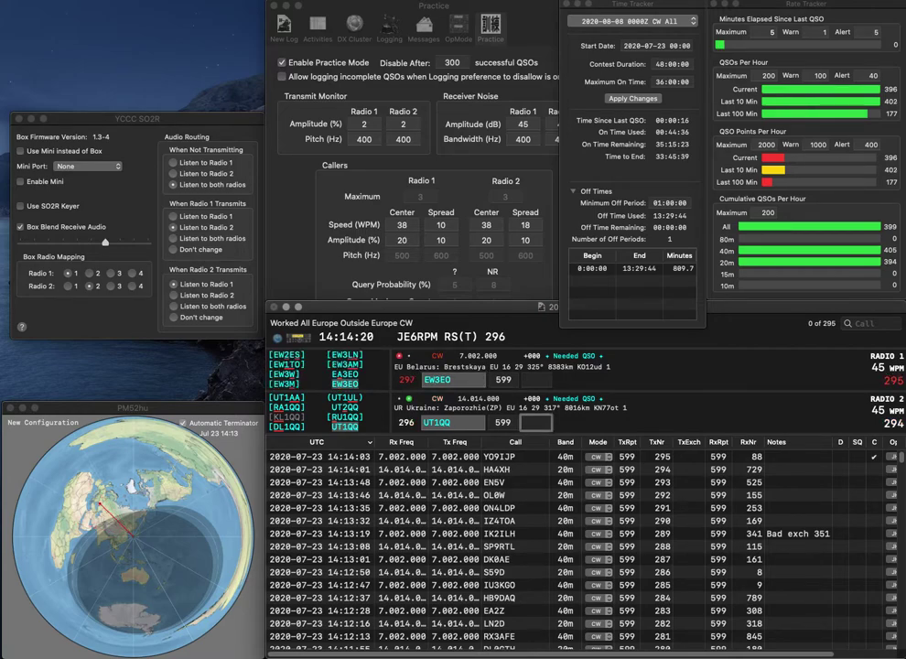
Log UT1QQ on Radio 2 with received number 244 and EW3EO on Radio 1 with received number 971
{"action": "type", "text": "244"}
{"action": "key", "text": "Return"}
{"action": "key", "text": "grave"}
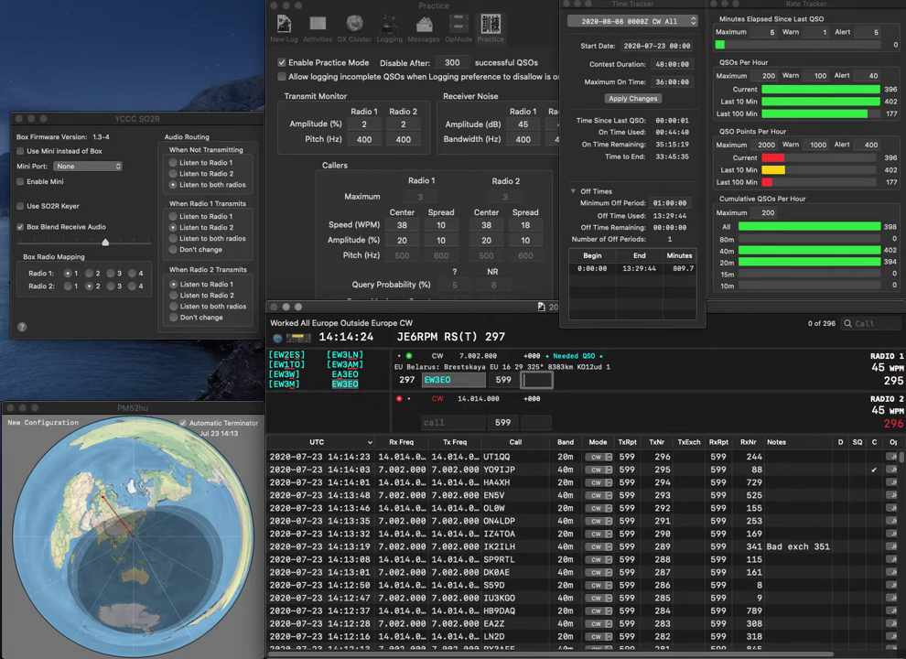
{"action": "type", "text": "971"}
{"action": "key", "text": "Return"}
{"action": "key", "text": "grave"}
Answer 4O4O on Radio 2 and RW4HTK on Radio 1 with the exchange
{"action": "type", "text": "O4O"}
{"action": "key", "text": "Home"}
{"action": "type", "text": "4"}
{"action": "key", "text": "Return"}
{"action": "key", "text": "grave"}
{"action": "type", "text": "RW4STK"}
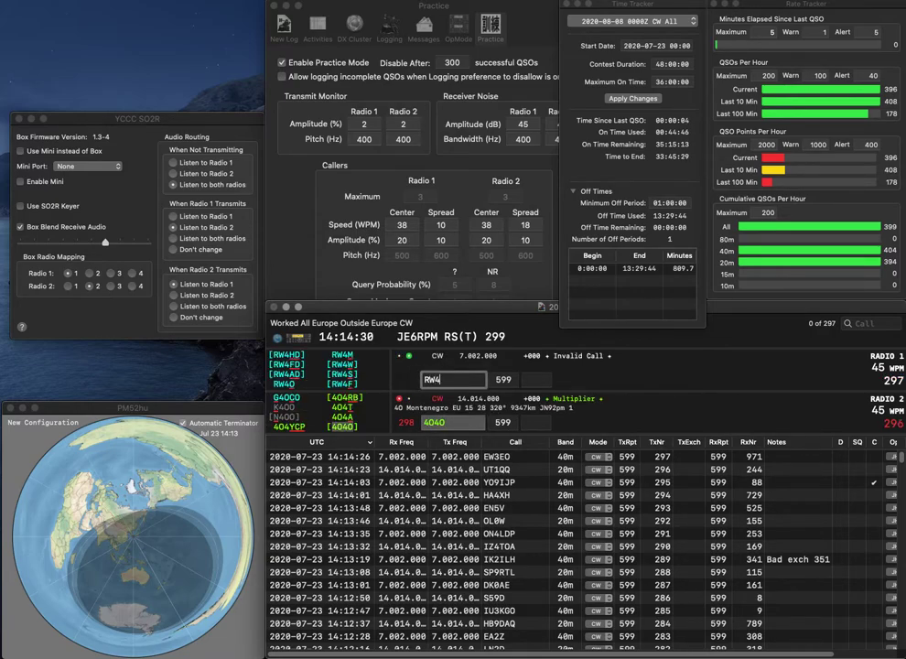
{"action": "key", "text": "Left"}
{"action": "key", "text": "Left"}
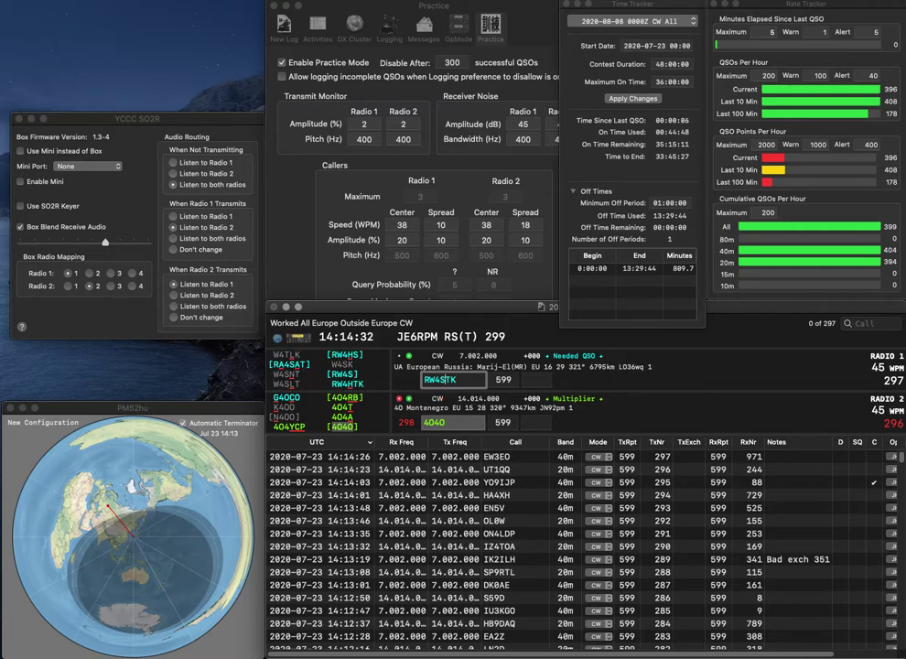
{"action": "key", "text": "BackSpace"}
{"action": "type", "text": "H"}
{"action": "key", "text": "Return"}
{"action": "key", "text": "grave"}
{"action": "type", "text": "480"}
{"action": "key", "text": "grave"}
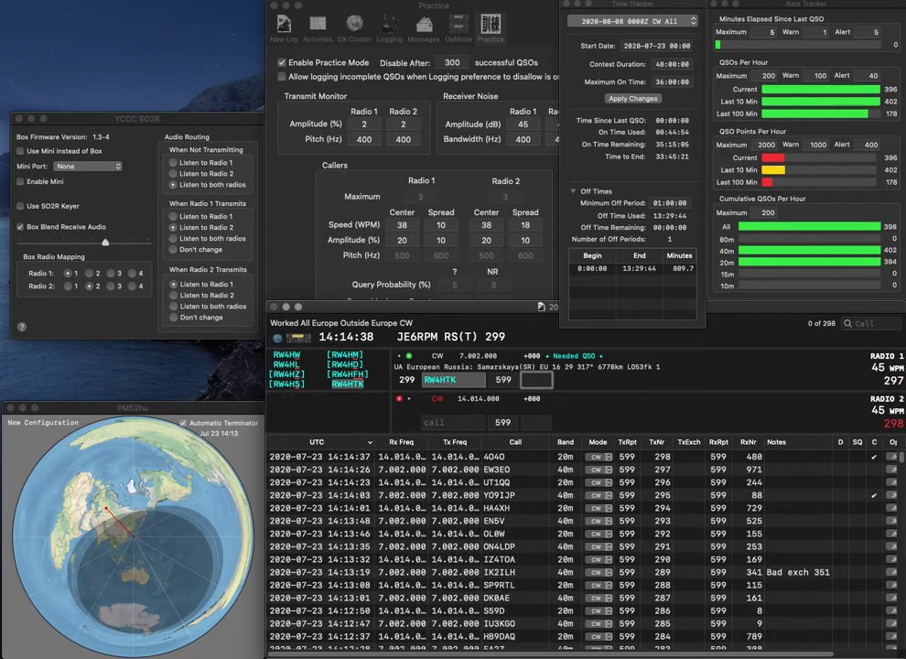
{"action": "type", "text": "180"}
{"action": "key", "text": "Return"}
Answer DL1SR on Radio 2 and RX3XA on Radio 1 with the exchange
{"action": "type", "text": "SR"}
{"action": "key", "text": "Left"}
{"action": "key", "text": "Left"}
{"action": "type", "text": "DL1"}
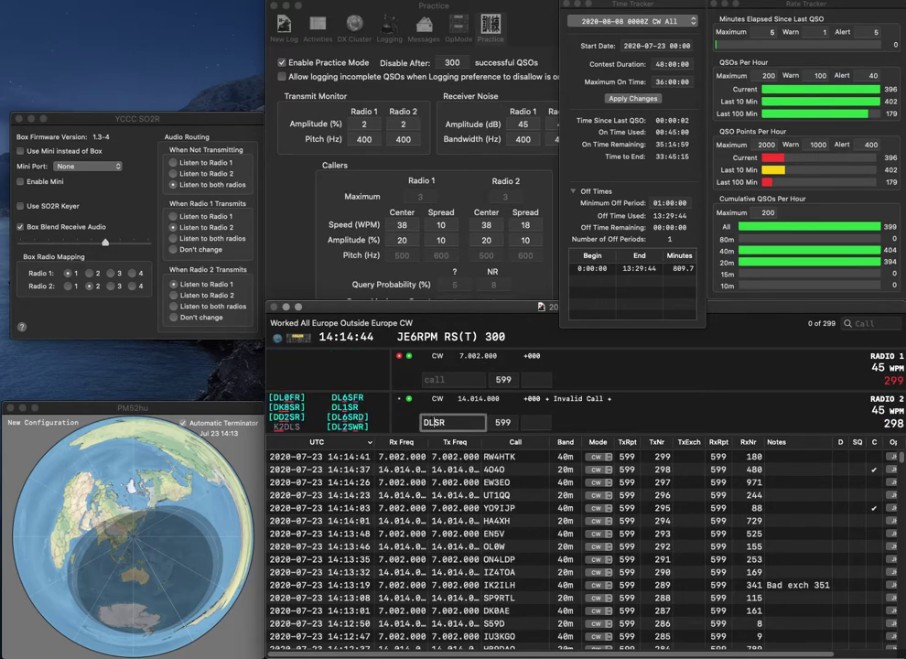
{"action": "key", "text": "Return"}
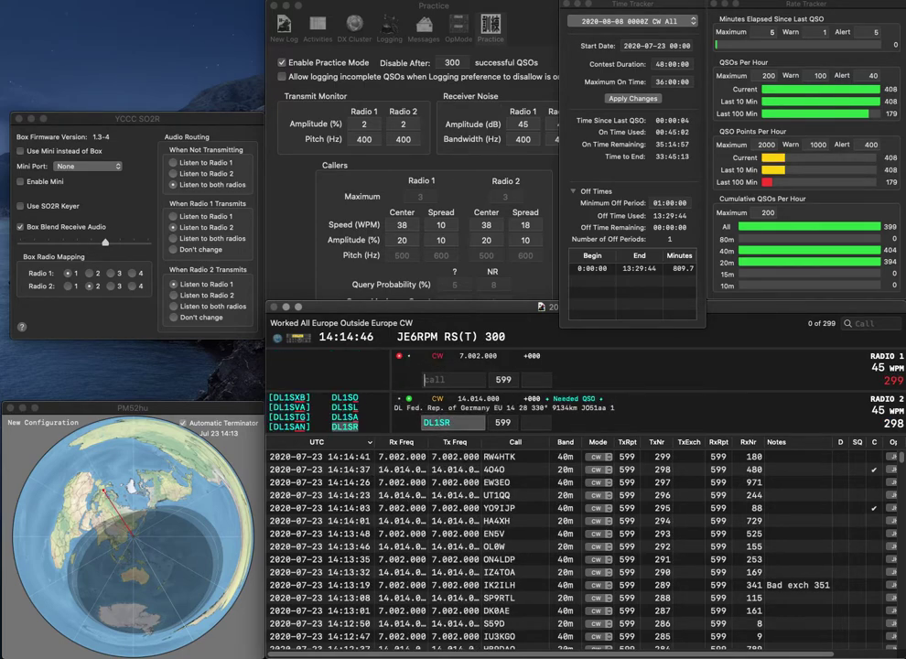
{"action": "type", "text": "RX3XA"}
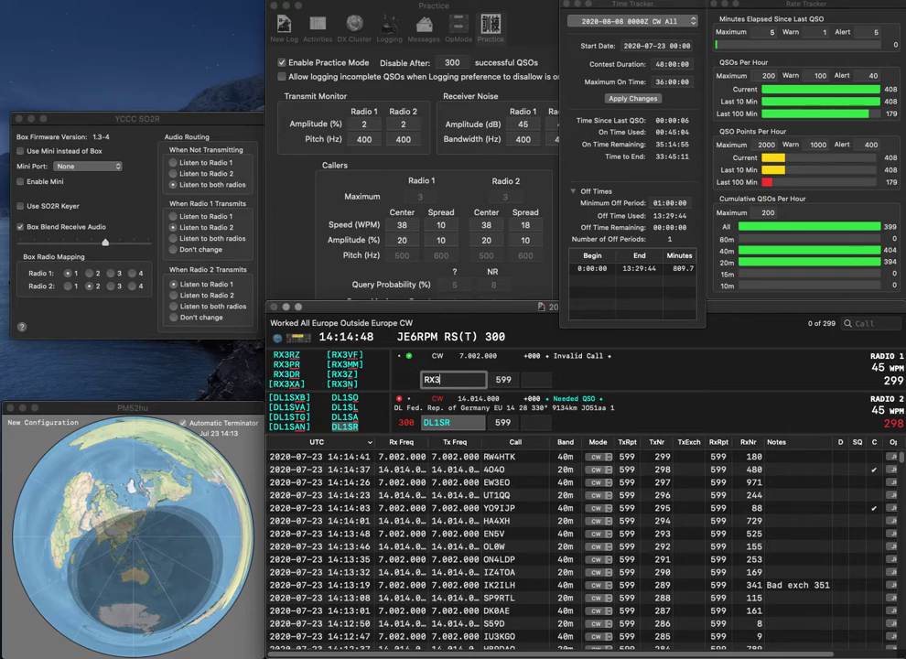
{"action": "key", "text": "Return"}
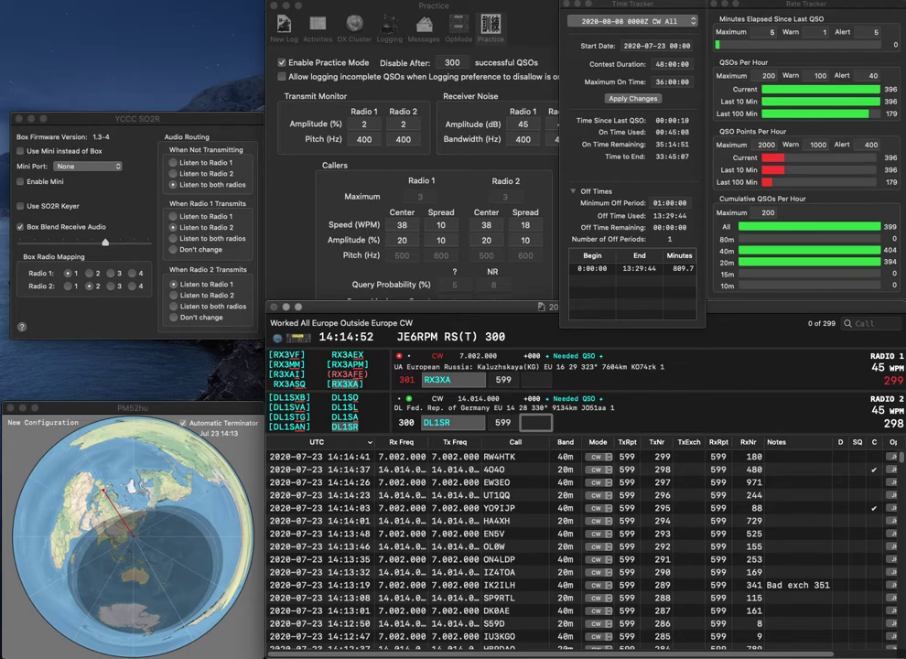
{"action": "key", "text": "Return"}
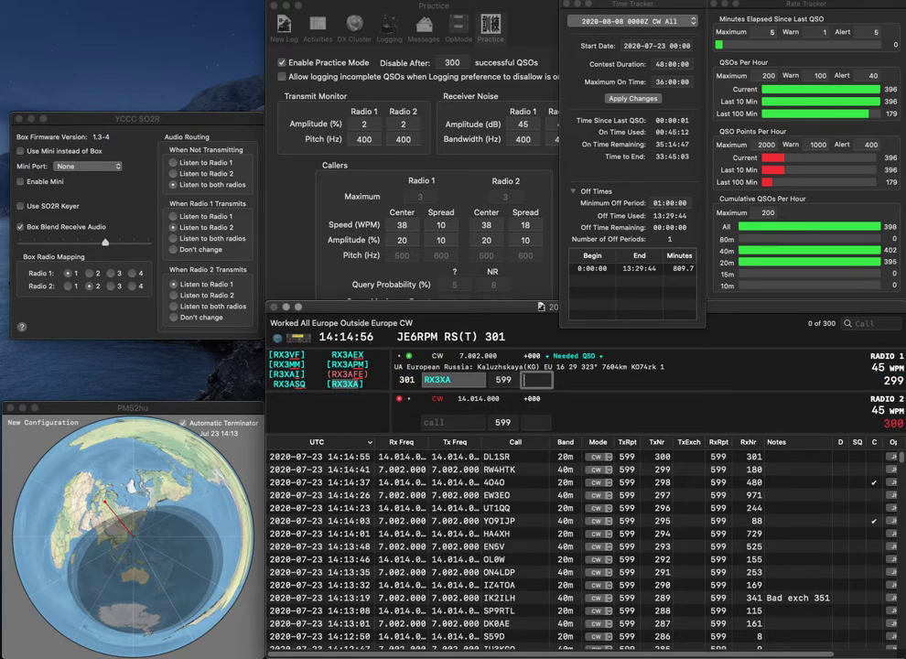
{"action": "type", "text": "86"}
{"action": "key", "text": "Return"}
Answer M4KEE on Radio 2 and G4UPL on Radio 1 with the exchange
{"action": "type", "text": "M3"}
{"action": "type", "text": "KEE"}
{"action": "key", "text": "Return"}
{"action": "type", "text": "G4UPL"}
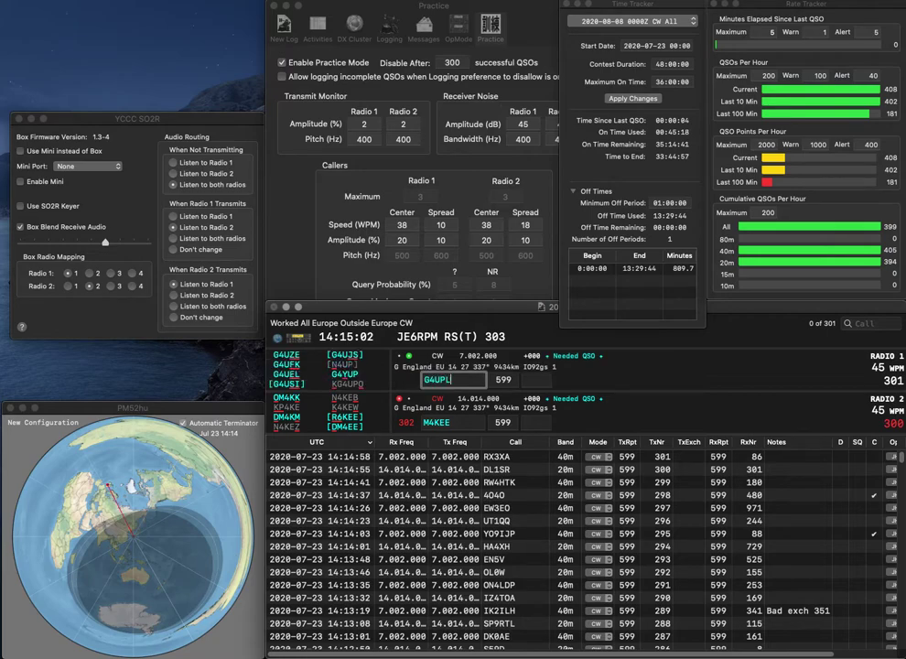
{"action": "key", "text": "Return"}
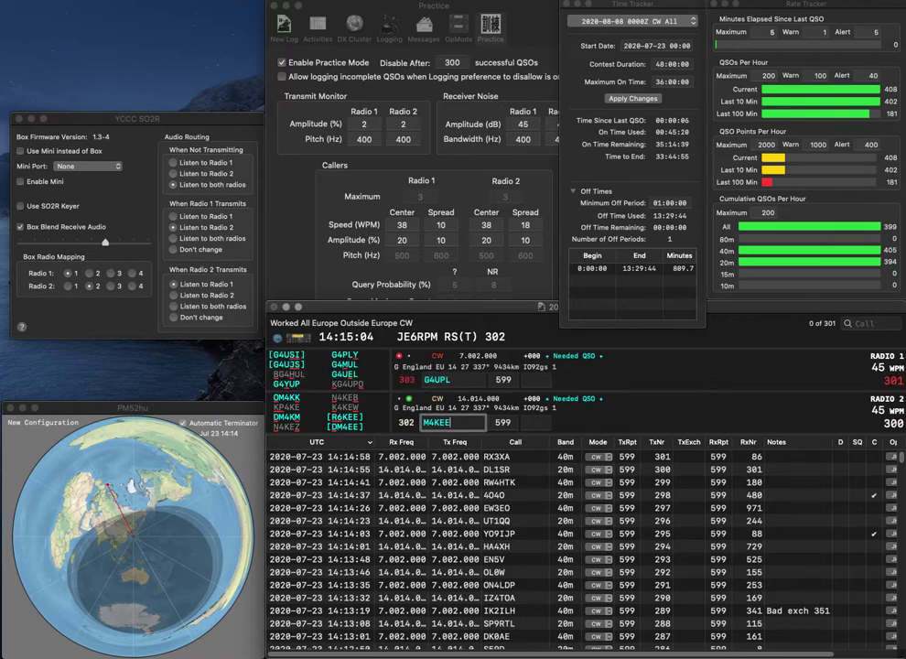
{"action": "key", "text": "Left"}
{"action": "key", "text": "BackSpace"}
{"action": "type", "text": "N"}
{"action": "key", "text": "BackSpace"}
{"action": "type", "text": "M"}
{"action": "key", "text": "BackSpace"}
{"action": "type", "text": "G4"}
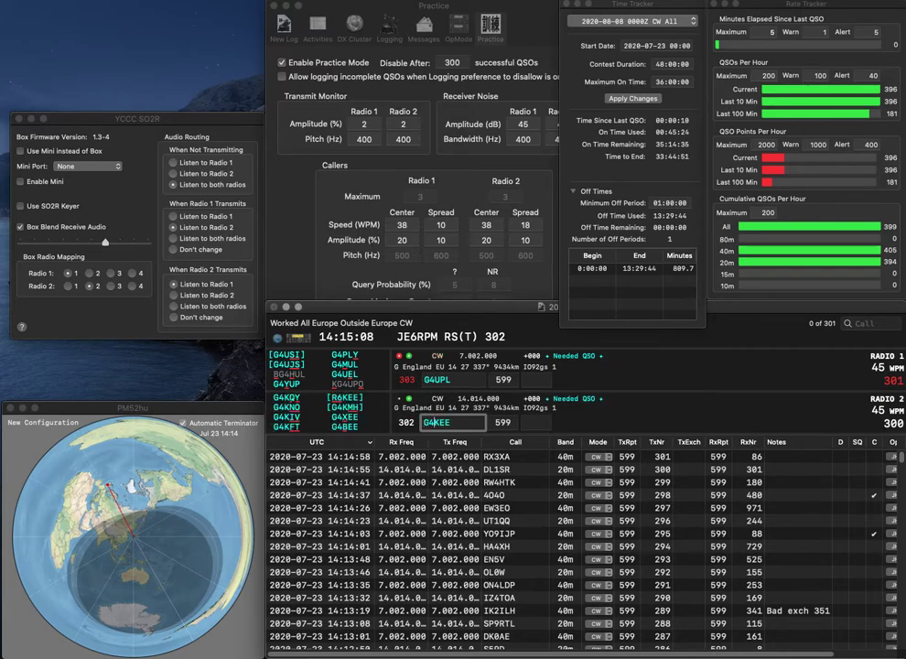
{"action": "type", "text": "X"}
Correct the call on Radio 1 to F4VPL and resend the exchange
{"action": "key", "text": "Up"}
{"action": "key", "text": "BackSpace"}
{"action": "type", "text": "F"}
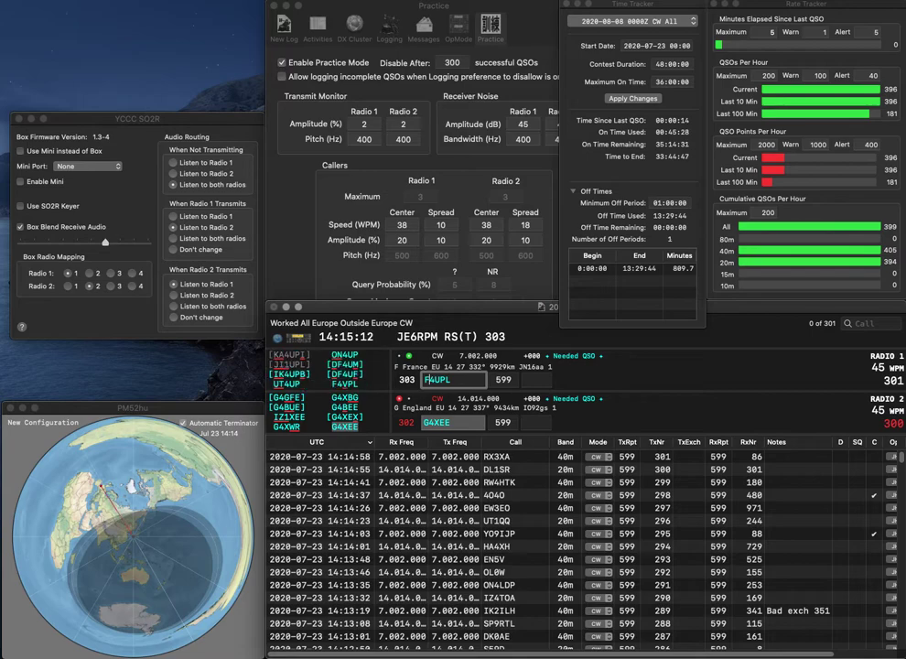
{"action": "key", "text": "Right"}
{"action": "key", "text": "Delete"}
{"action": "type", "text": "V"}
{"action": "key", "text": "Return"}
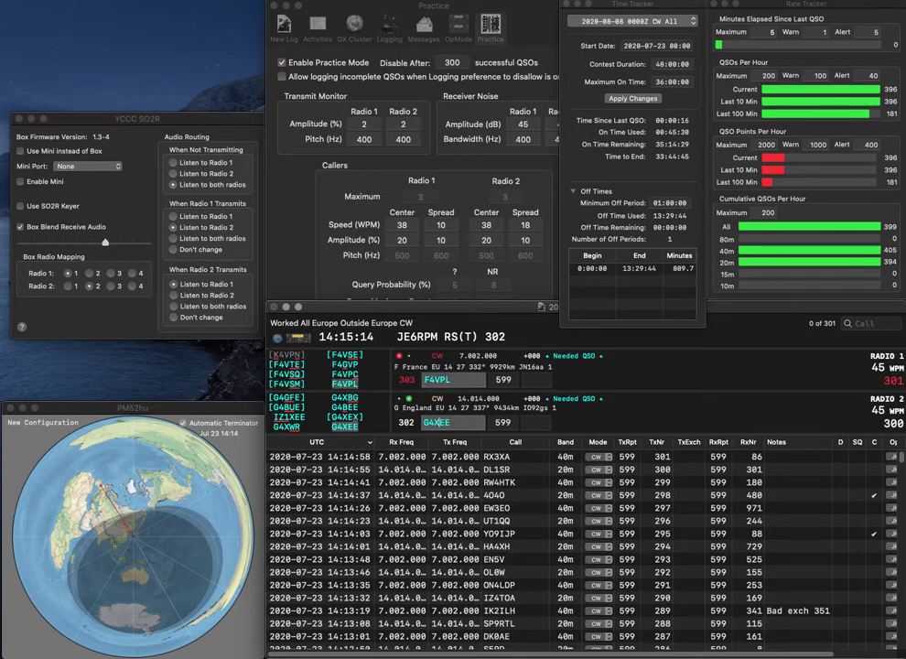
Log G4XEE on Radio 2 with received number 212 and F4VPL on Radio 1 with received number 704
{"action": "type", "text": "212"}
{"action": "key", "text": "Up"}
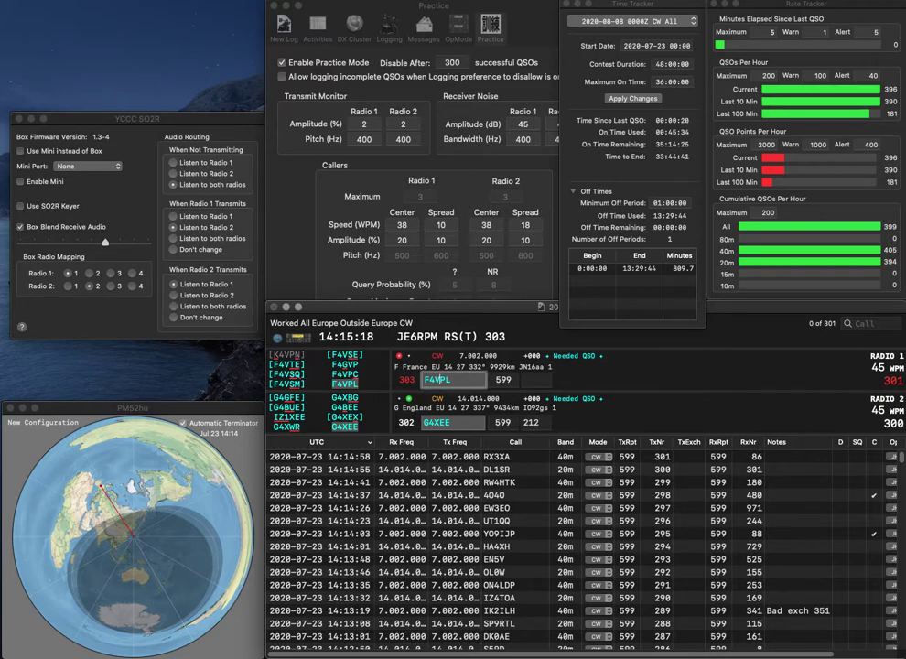
{"action": "key", "text": "space"}
{"action": "type", "text": "704"}
{"action": "key", "text": "Return"}
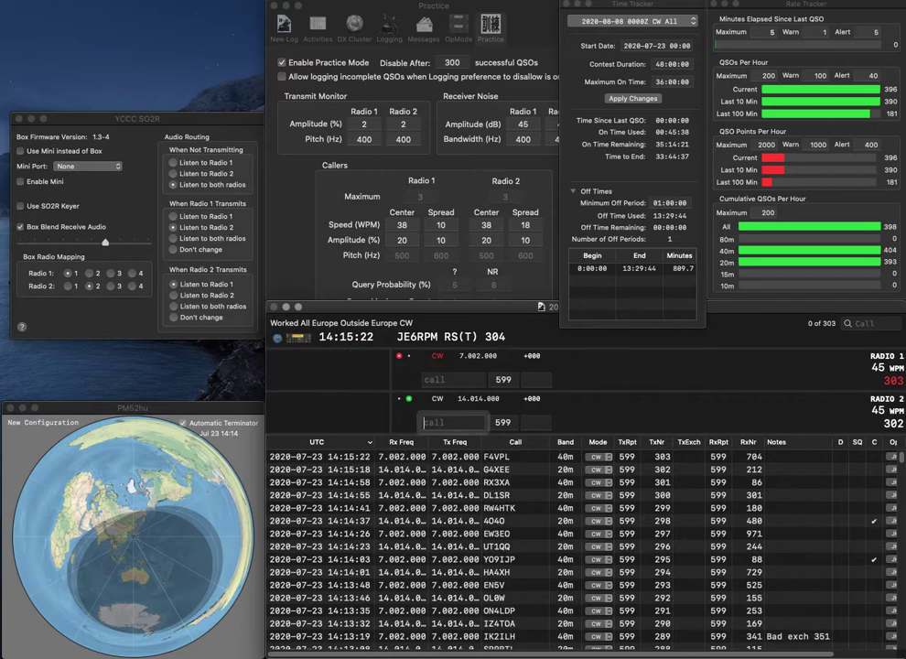
{"action": "type", "text": "HA9JQK"}
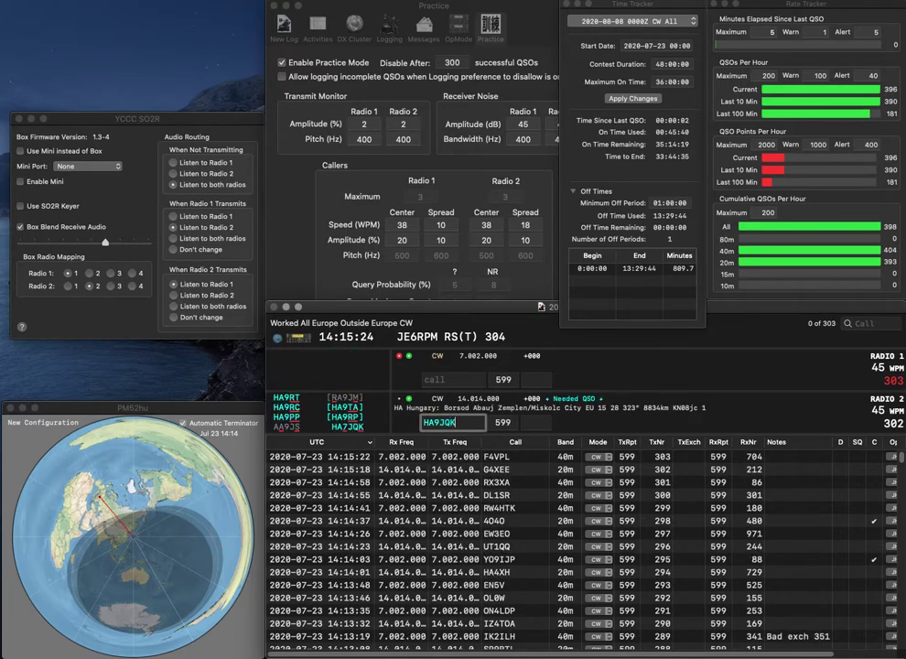
{"action": "key", "text": "Left"}
{"action": "key", "text": "Left"}
{"action": "key", "text": "Left"}
{"action": "key", "text": "BackSpace"}
{"action": "type", "text": "7"}
{"action": "key", "text": "Return"}
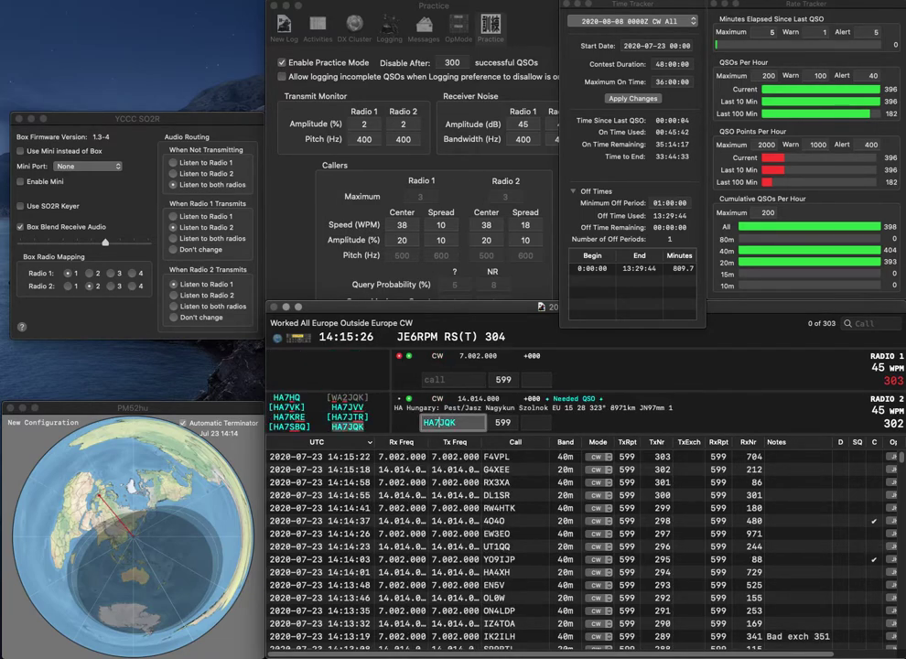
{"action": "type", "text": "OK1MSP"}
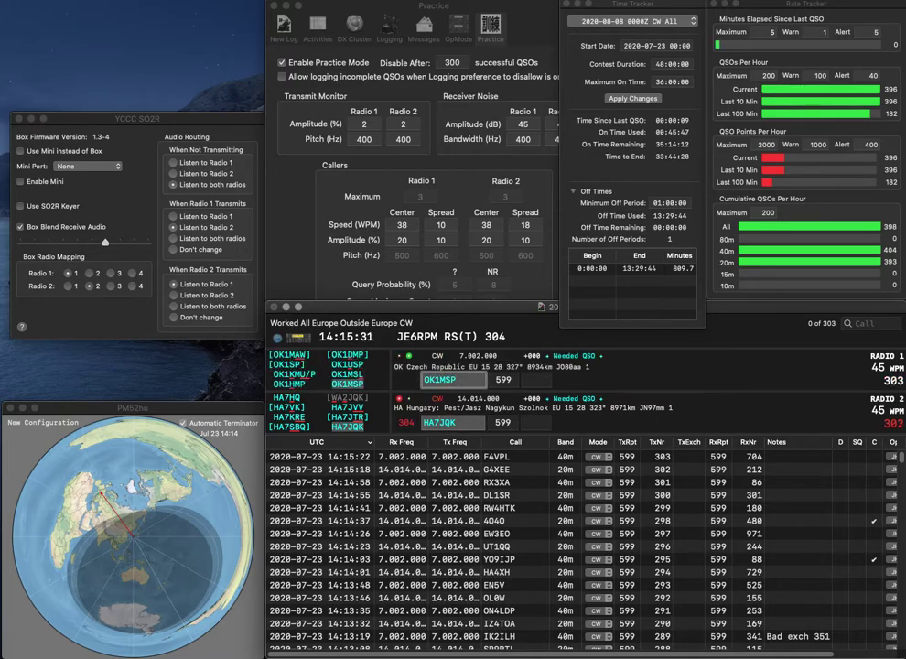
{"action": "key", "text": "Return"}
{"action": "key", "text": "Tab"}
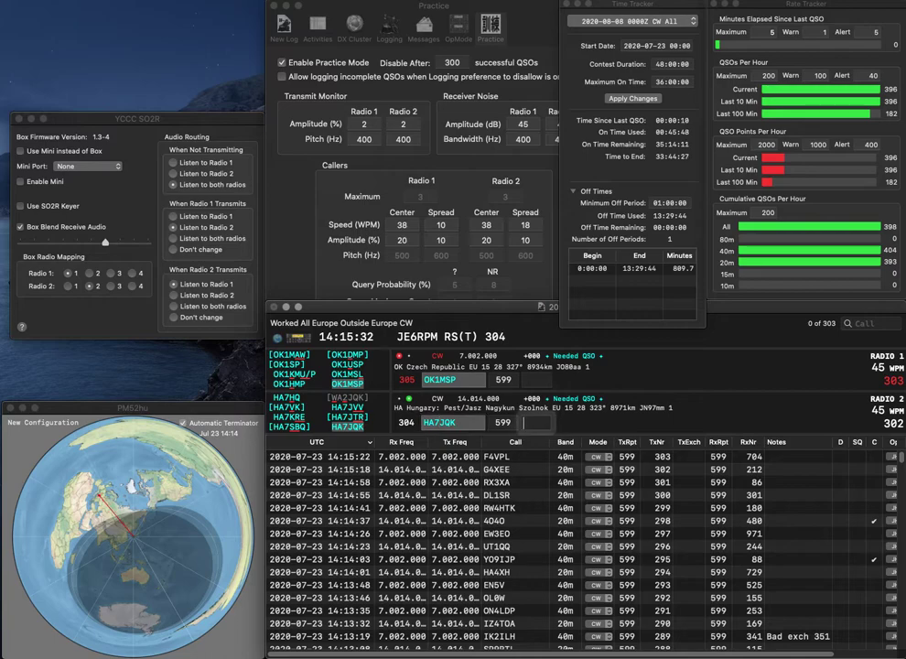
{"action": "type", "text": "713"}
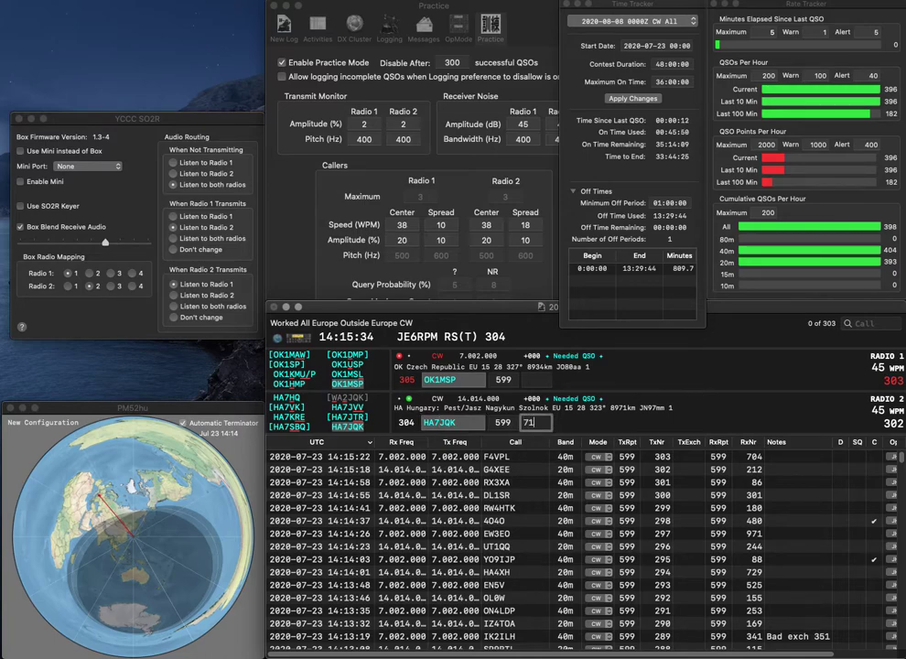